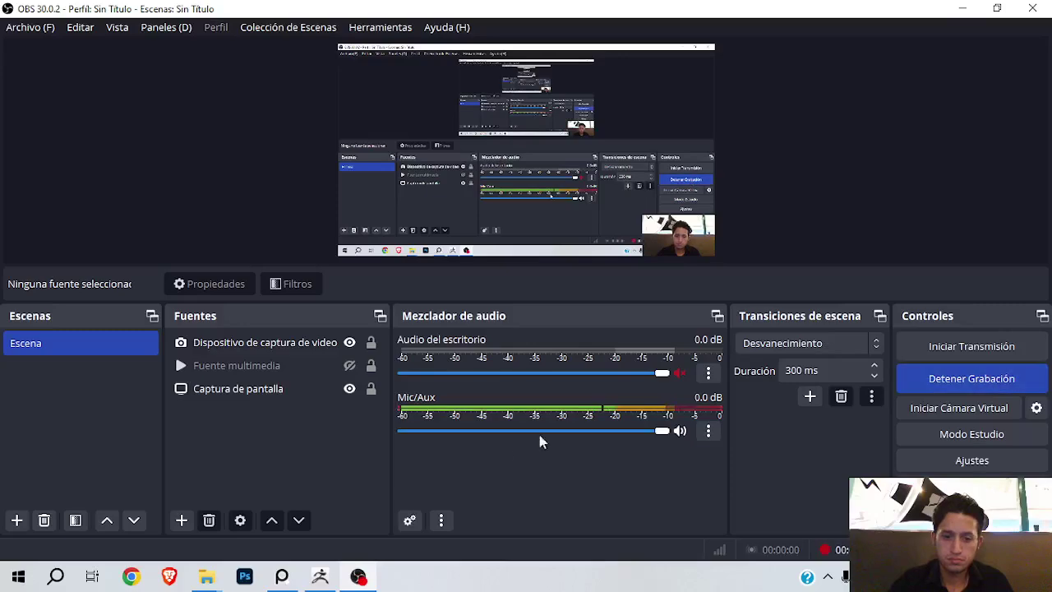
Switch from OBS to the ZBrush window showing the figure's lower leg and foot
left_click(321, 576)
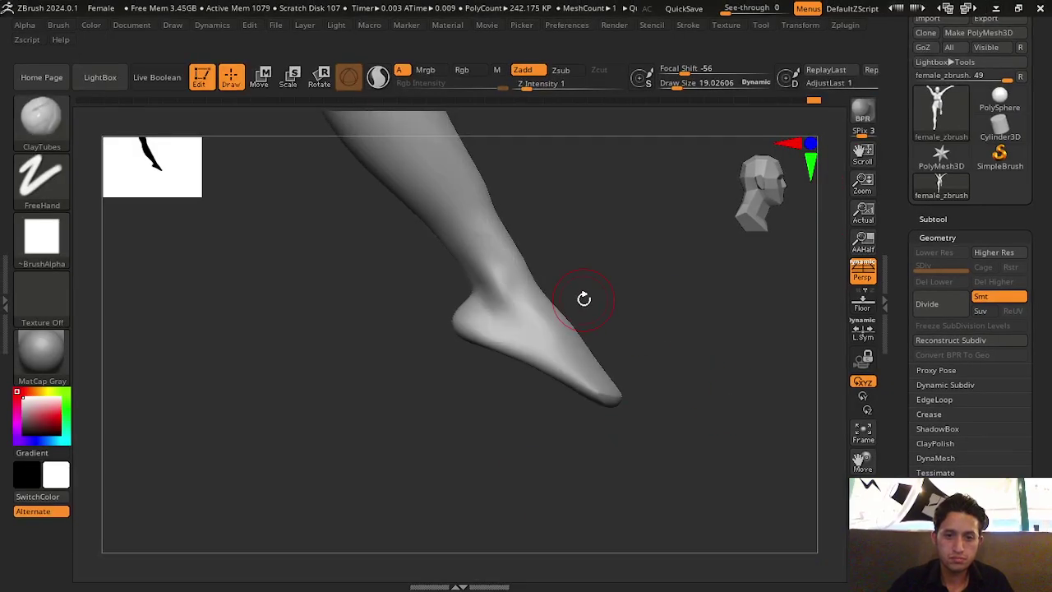
Select the Move brush and push the outline of the shin and calf
left_click(41, 117)
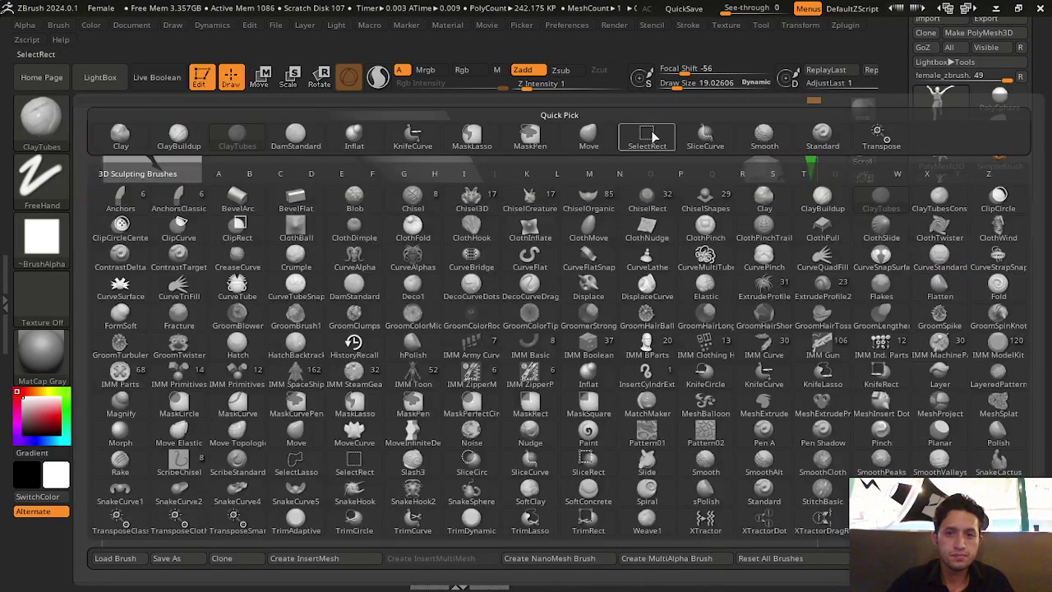
left_click(596, 137)
left_click_drag(678, 87, 695, 87)
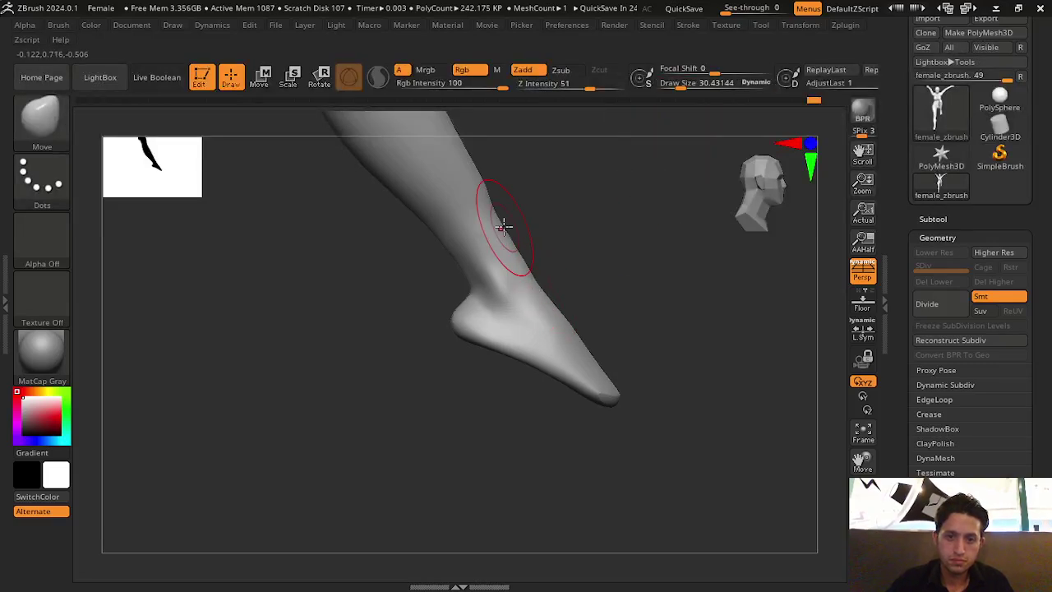
left_click_drag(501, 215, 568, 225)
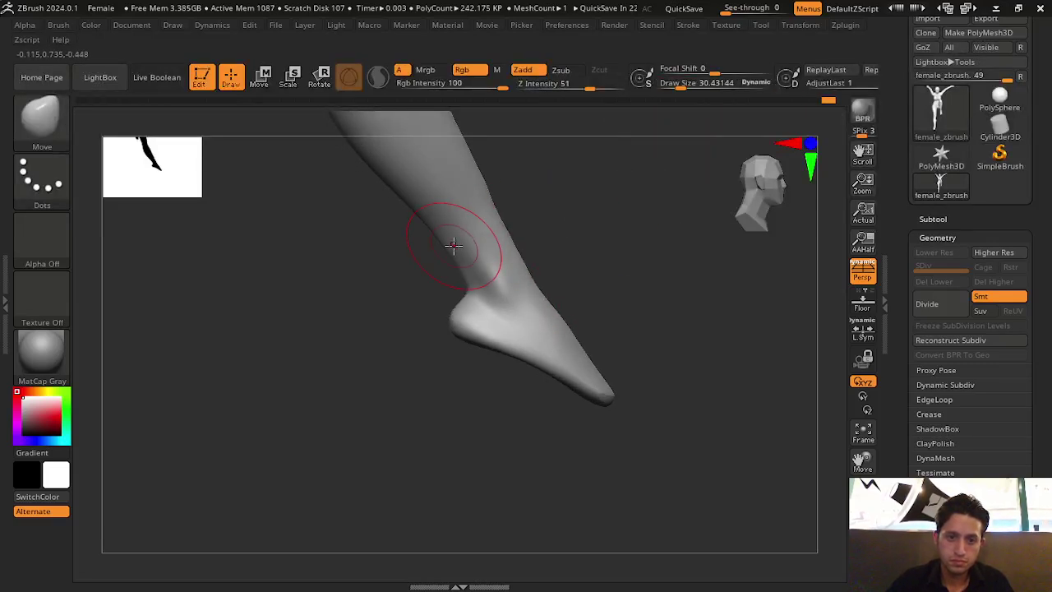
Orbit around the leg to face it front-on and begin a lasso mask over the lower leg
mouse_move(448, 238)
left_mouse_down()
mouse_move(627, 247)
mouse_move(462, 246)
left_mouse_up()
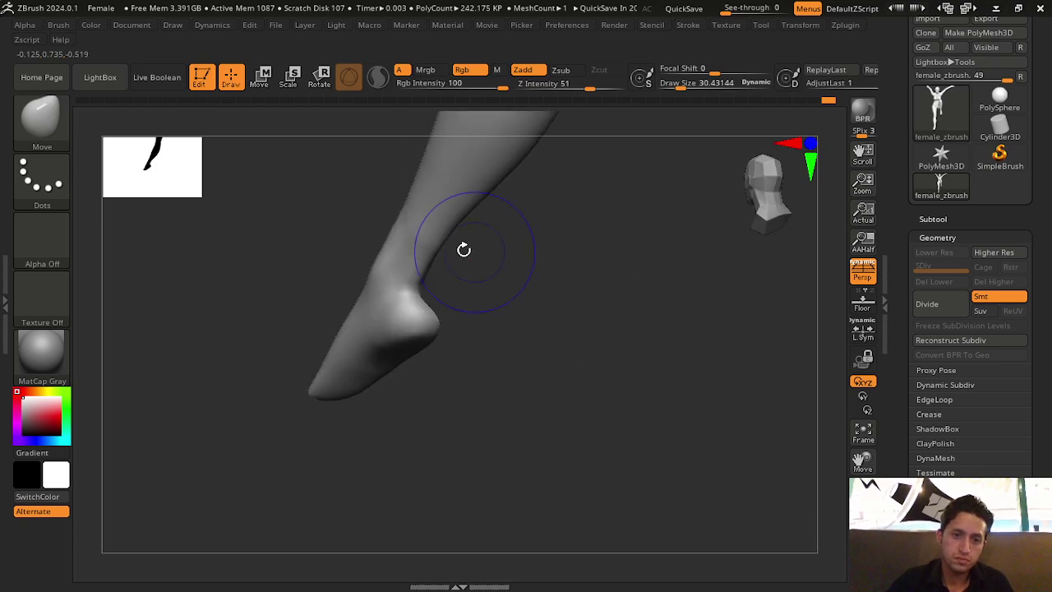
mouse_move(743, 332)
left_mouse_down()
mouse_move(655, 331)
mouse_move(671, 343)
mouse_move(658, 343)
mouse_move(735, 352)
left_mouse_up()
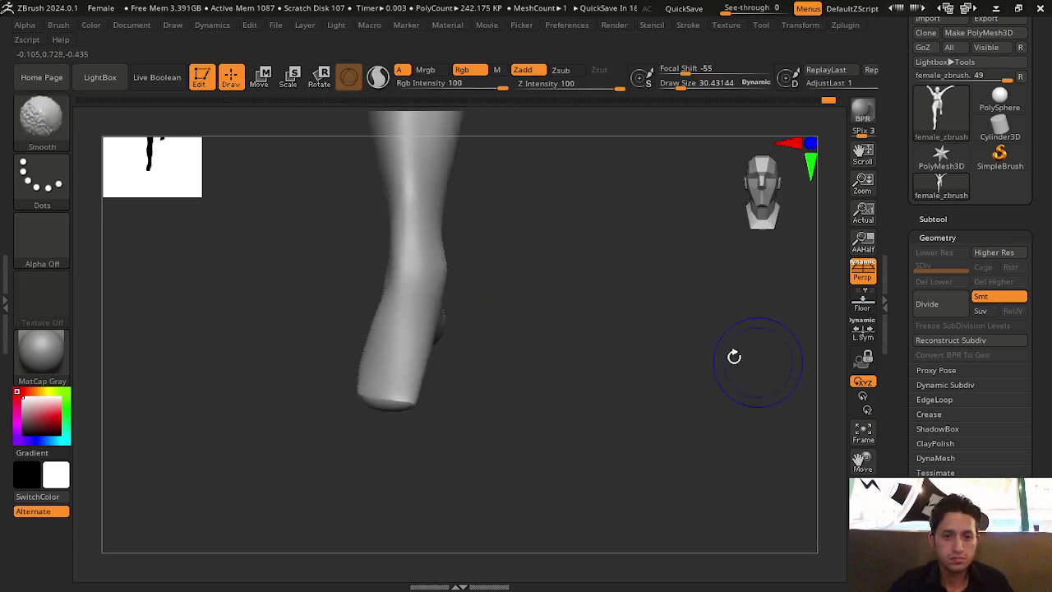
mouse_move(863, 452)
left_mouse_down()
mouse_move(639, 411)
mouse_move(641, 499)
left_mouse_up()
mouse_move(840, 455)
left_mouse_down()
mouse_move(351, 269)
mouse_move(315, 219)
mouse_move(298, 260)
mouse_move(292, 246)
left_mouse_up()
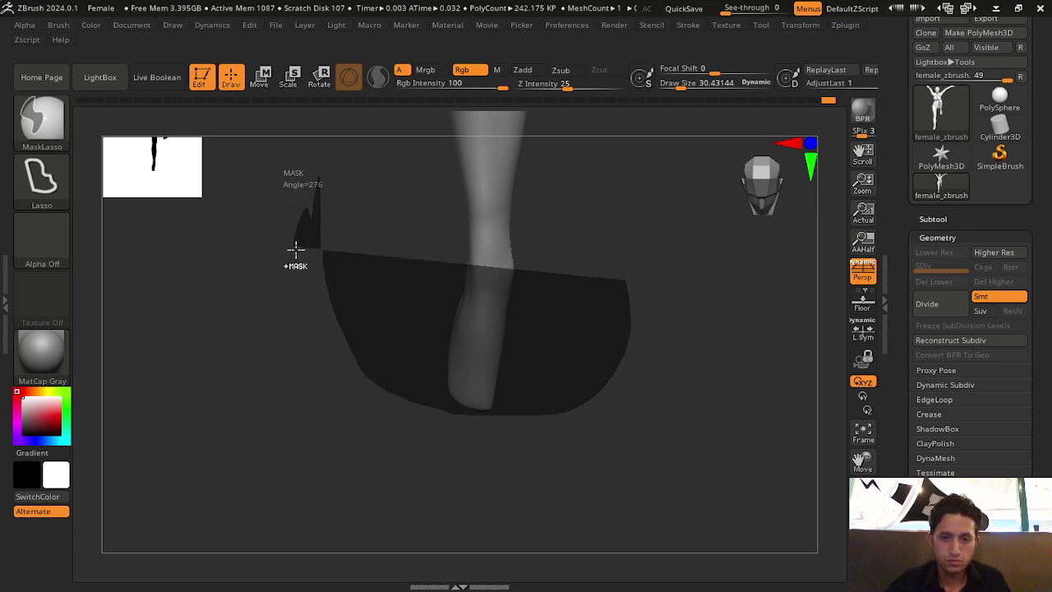
Lasso-mask around the foot, blur the mask edge twice and invert it
mouse_move(576, 280)
left_mouse_down()
mouse_move(652, 304)
mouse_move(700, 371)
mouse_move(716, 314)
left_mouse_up()
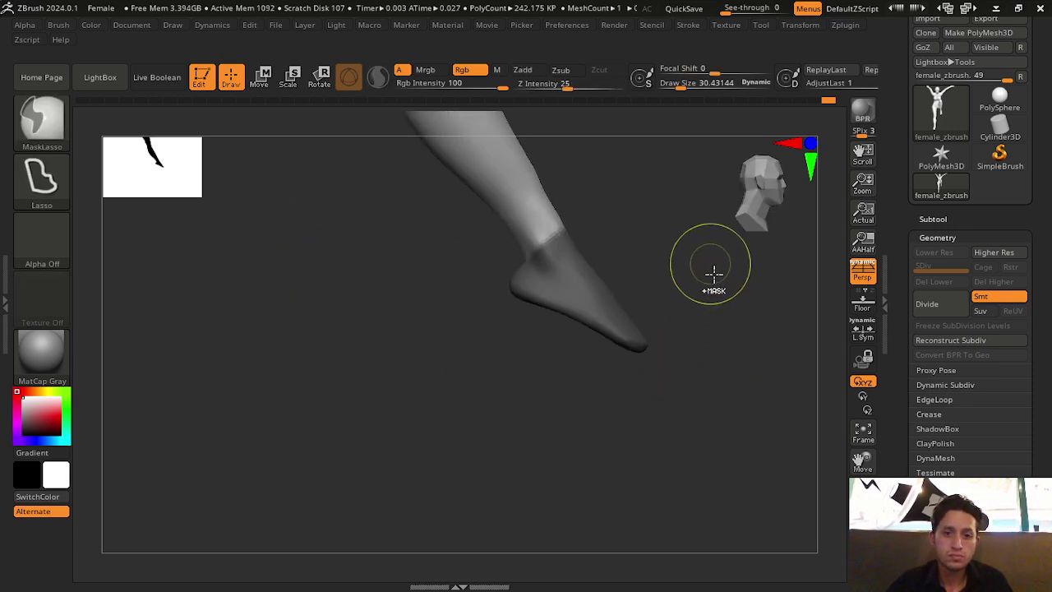
mouse_move(713, 272)
left_mouse_down("ctrl")
mouse_move(468, 345)
mouse_move(498, 247)
mouse_move(597, 197)
left_mouse_up("ctrl")
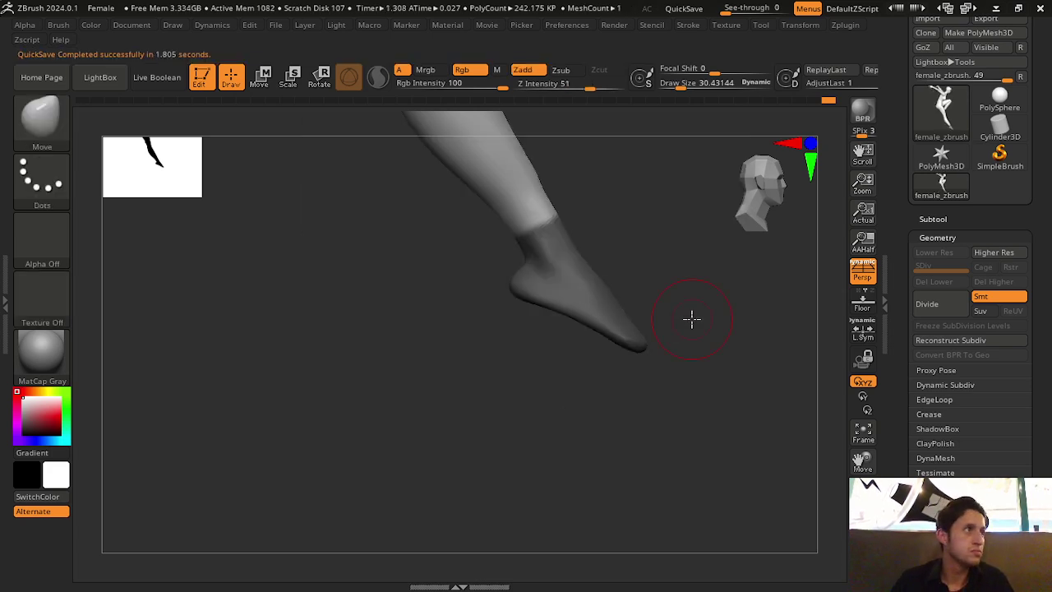
left_click(564, 287, "ctrl")
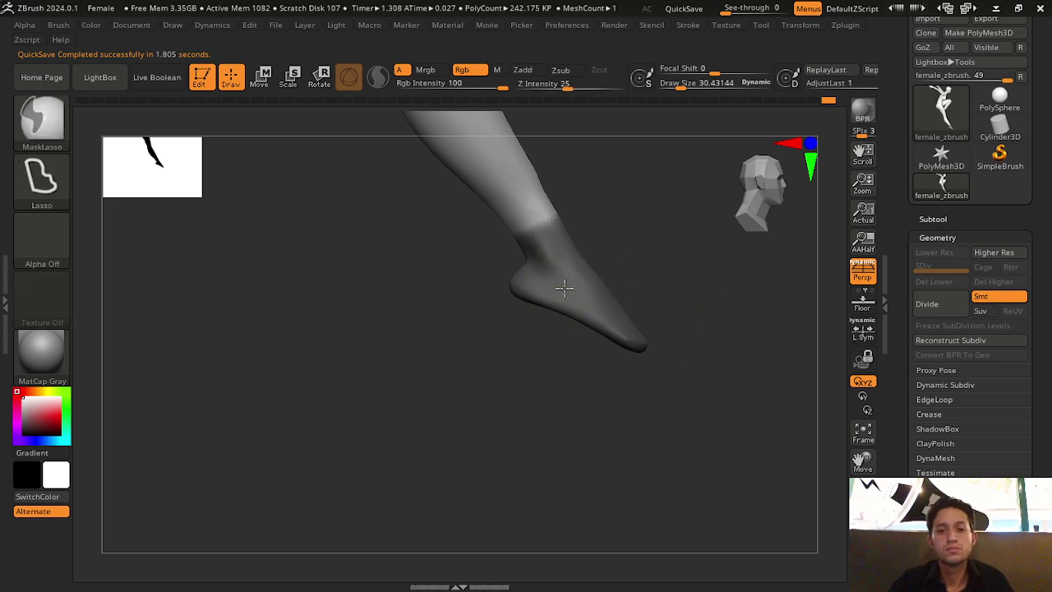
left_click(564, 286, "ctrl")
left_click(688, 288, "ctrl")
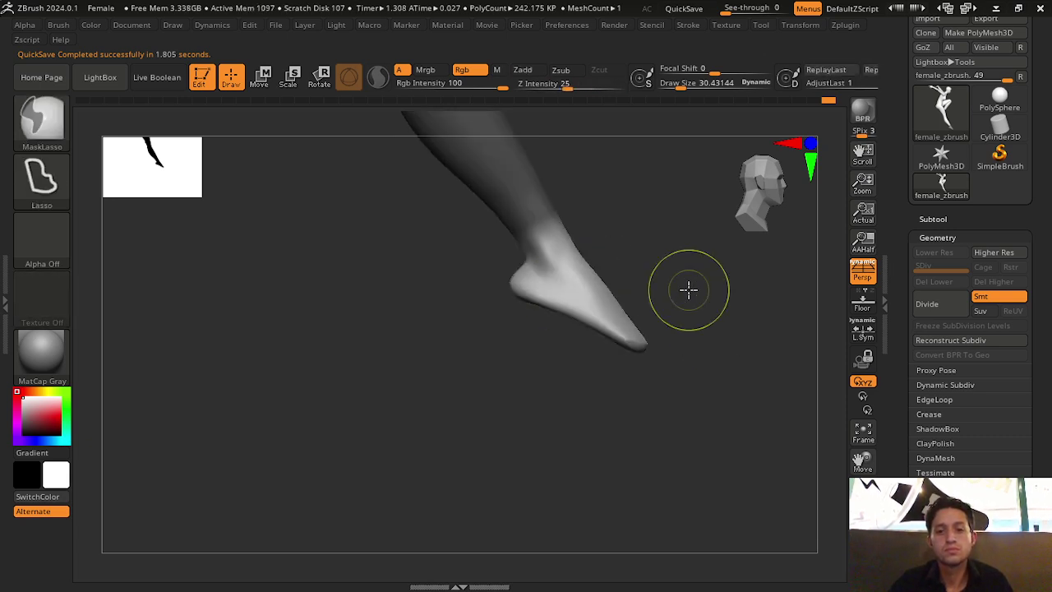
Clear the leg mask, re-mask around the foot and toggle the inversion
left_click(686, 280, "ctrl")
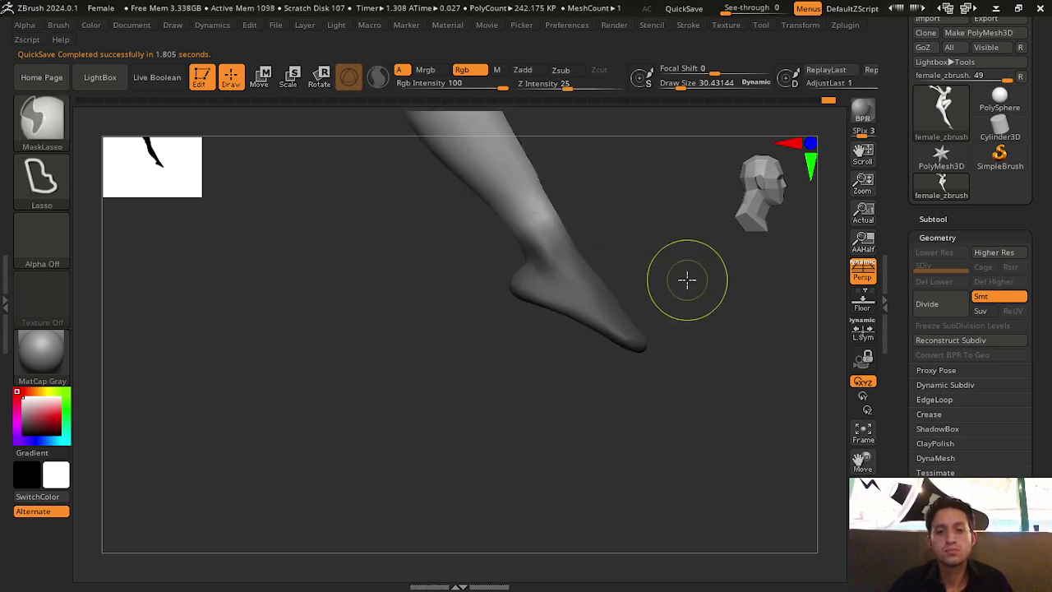
mouse_move(734, 297)
left_mouse_down("ctrl")
mouse_move(462, 288)
mouse_move(634, 243)
left_mouse_up("ctrl")
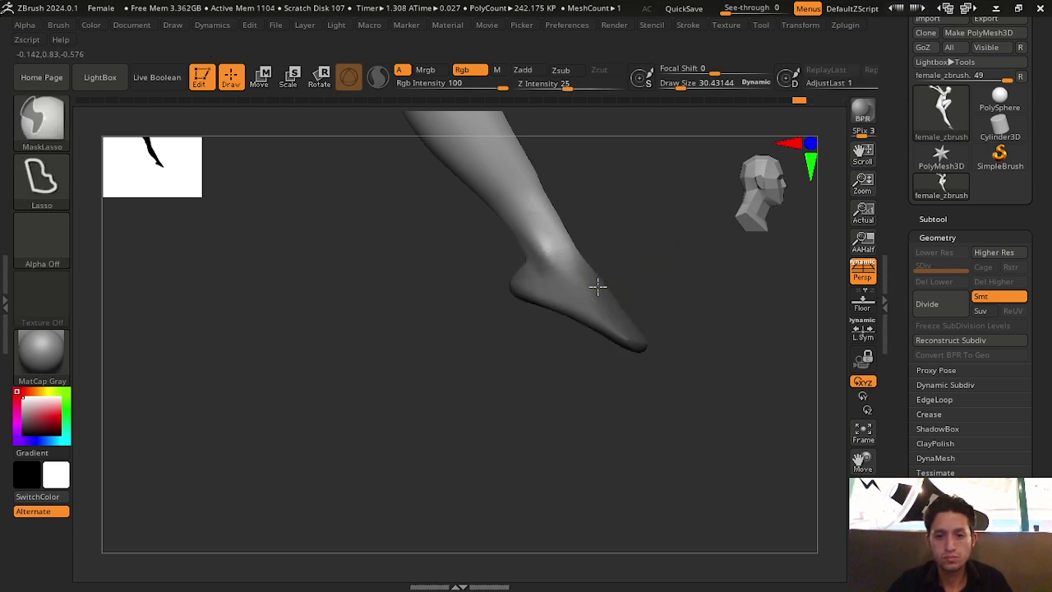
left_click(681, 322, "ctrl")
left_click(683, 321, "ctrl")
key("r")
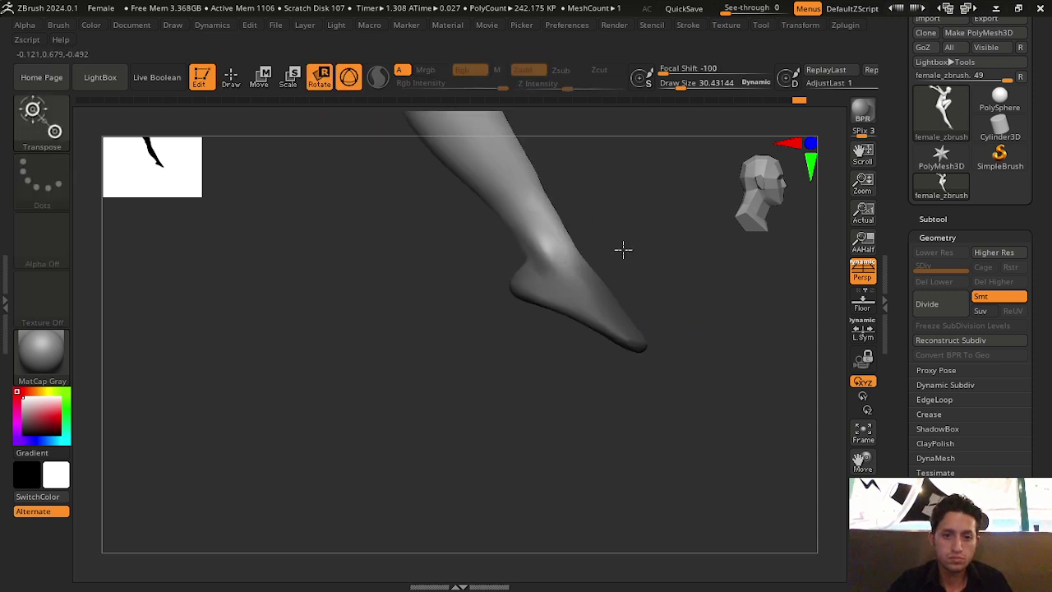
left_click_drag(622, 249, 690, 299)
mouse_move(615, 271)
left_mouse_down()
mouse_move(726, 345)
mouse_move(658, 344)
left_mouse_up()
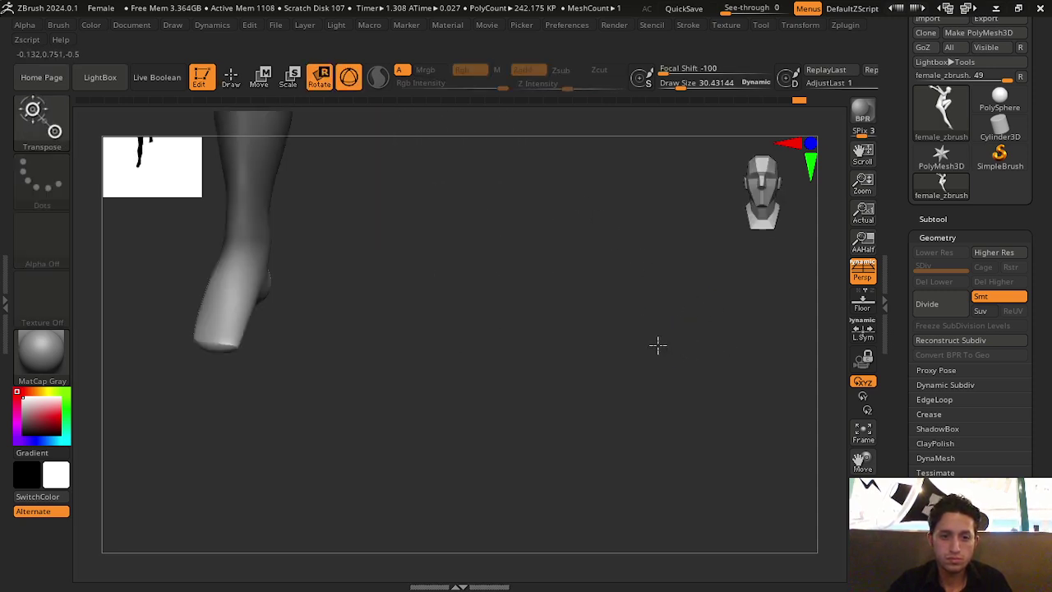
left_click_drag(861, 460, 668, 378)
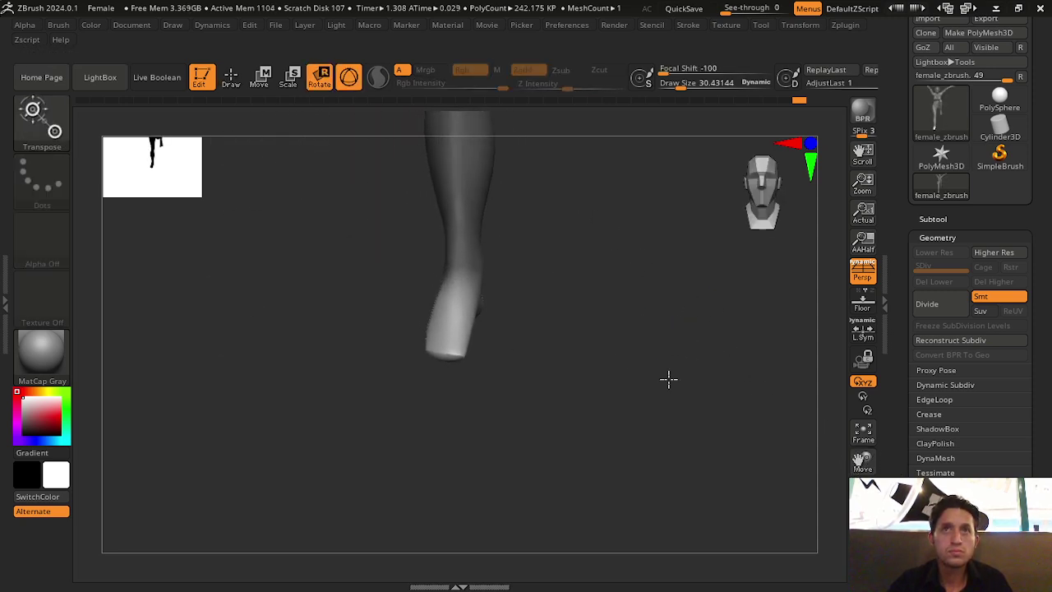
left_click(259, 77)
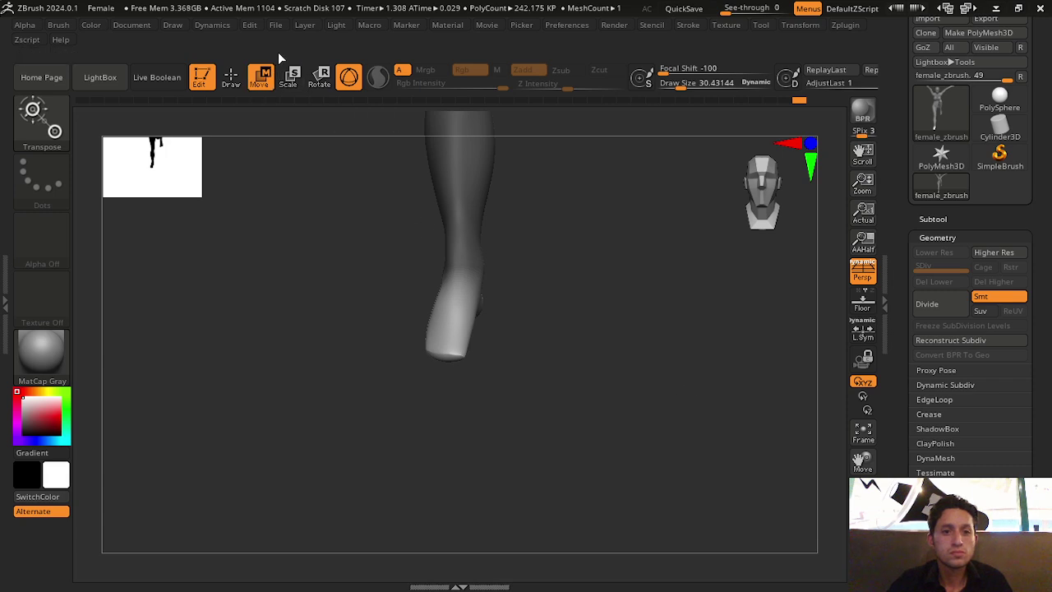
left_click(287, 77)
mouse_move(674, 346)
left_mouse_down()
mouse_move(719, 322)
mouse_move(864, 481)
mouse_move(863, 460)
left_mouse_up()
left_click(863, 432)
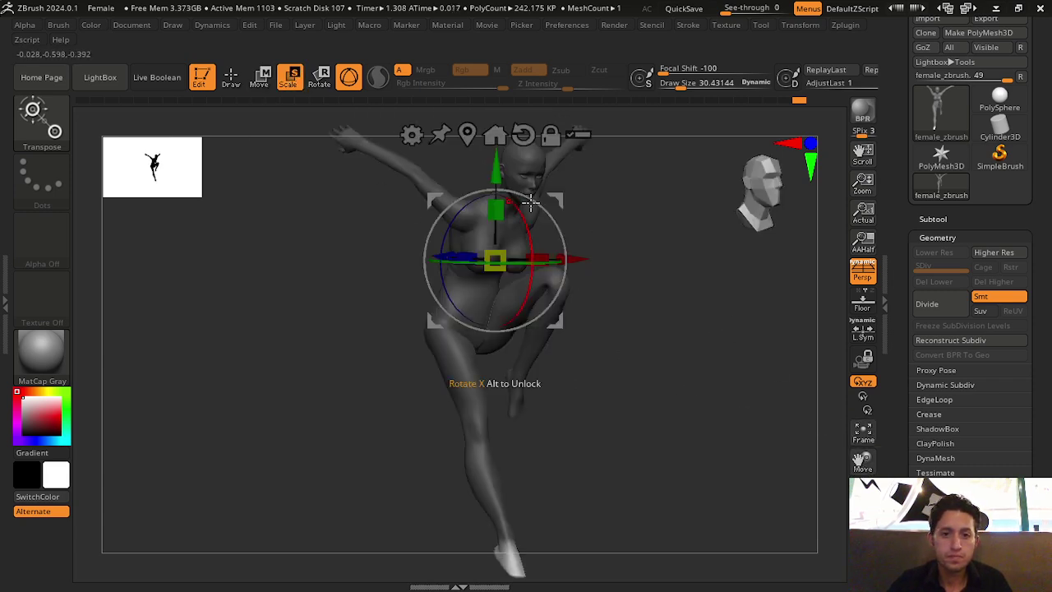
left_click_drag(530, 201, 653, 394)
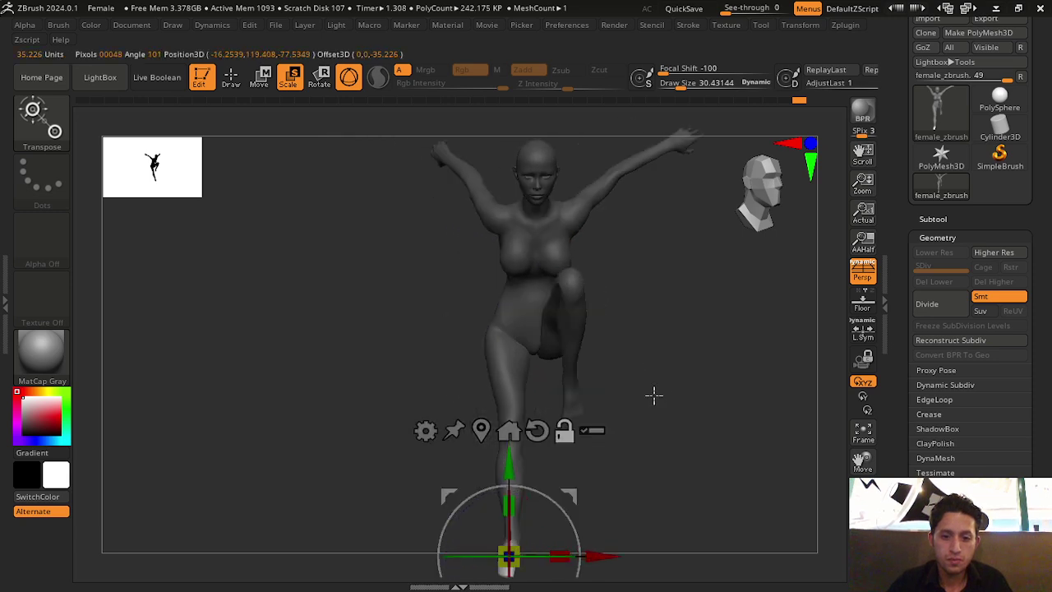
left_click_drag(863, 460, 863, 300)
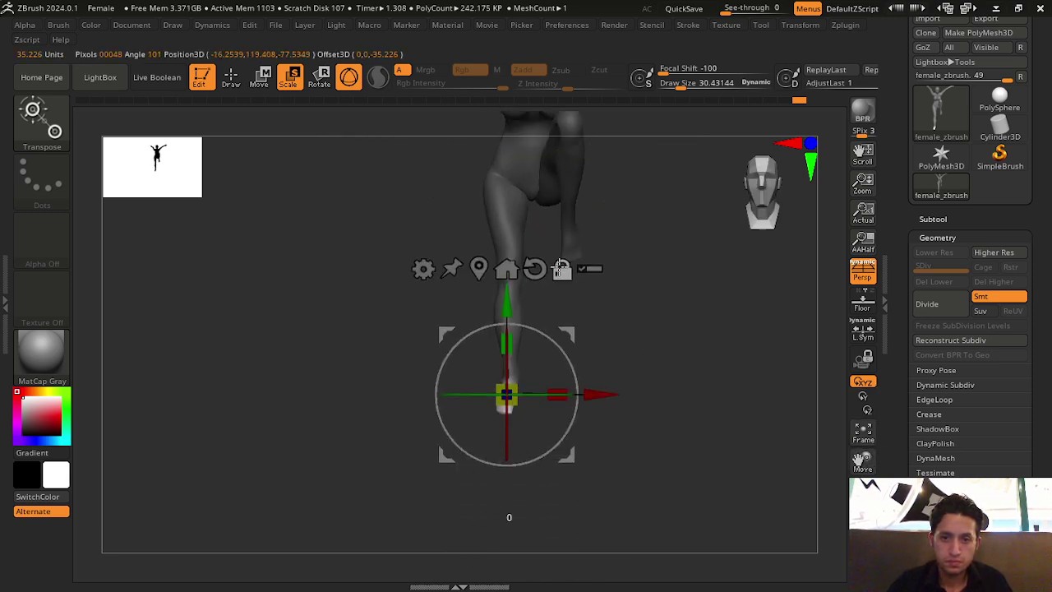
mouse_move(569, 337)
left_mouse_down()
mouse_move(573, 319)
mouse_move(702, 336)
left_mouse_up()
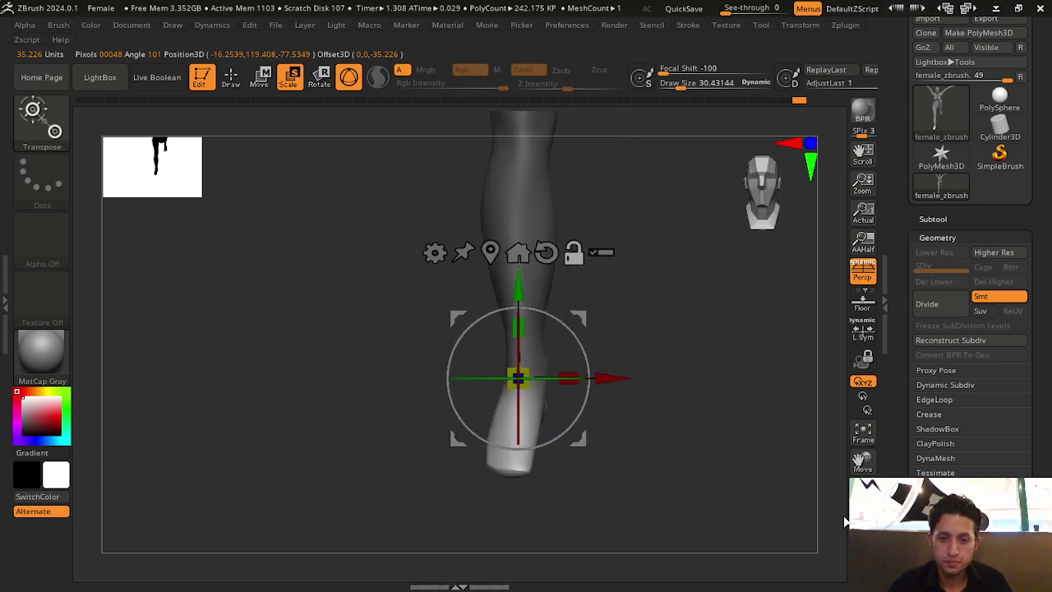
left_click_drag(601, 376, 612, 377)
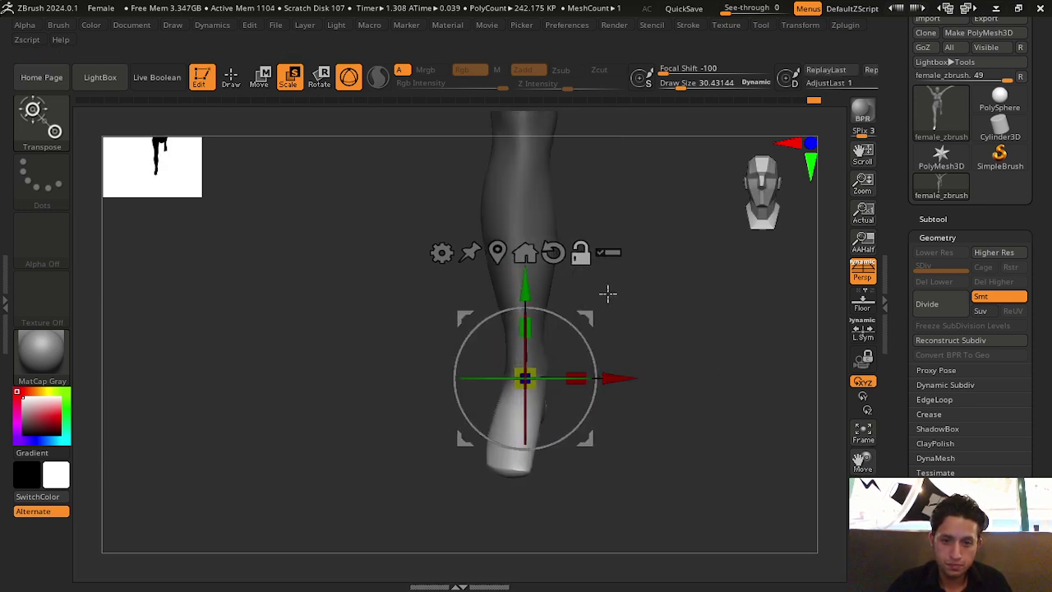
left_click_drag(567, 323, 570, 329)
left_click_drag(612, 362, 643, 368)
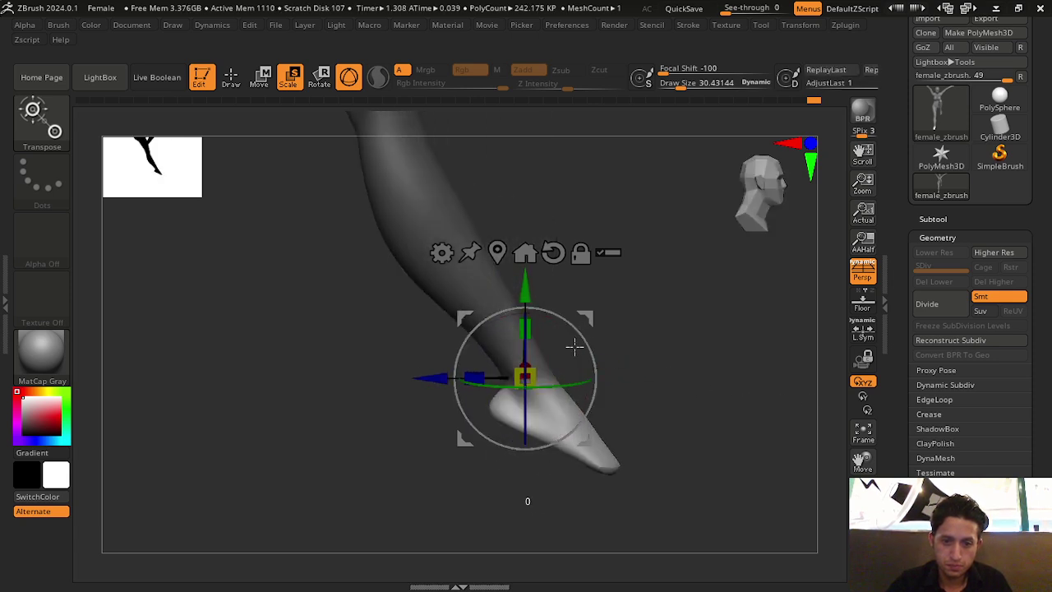
mouse_move(575, 346)
left_mouse_down()
mouse_move(709, 359)
mouse_move(688, 369)
left_mouse_up()
left_click(233, 82)
key("ctrl+z")
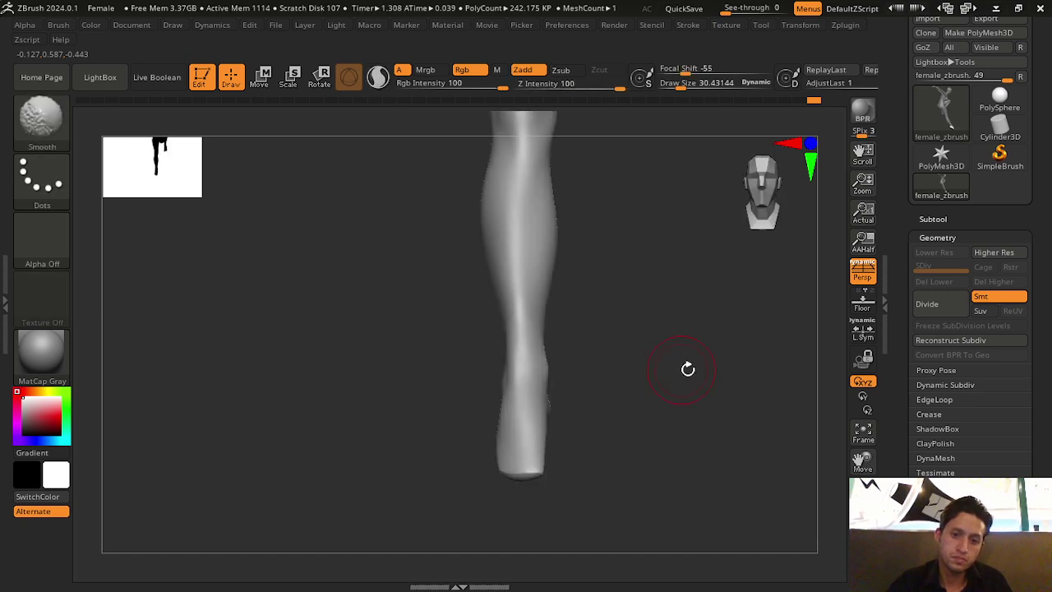
Pull the raised leg's end into a rounded foot tip with Move strokes
left_click_drag(797, 411, 691, 394)
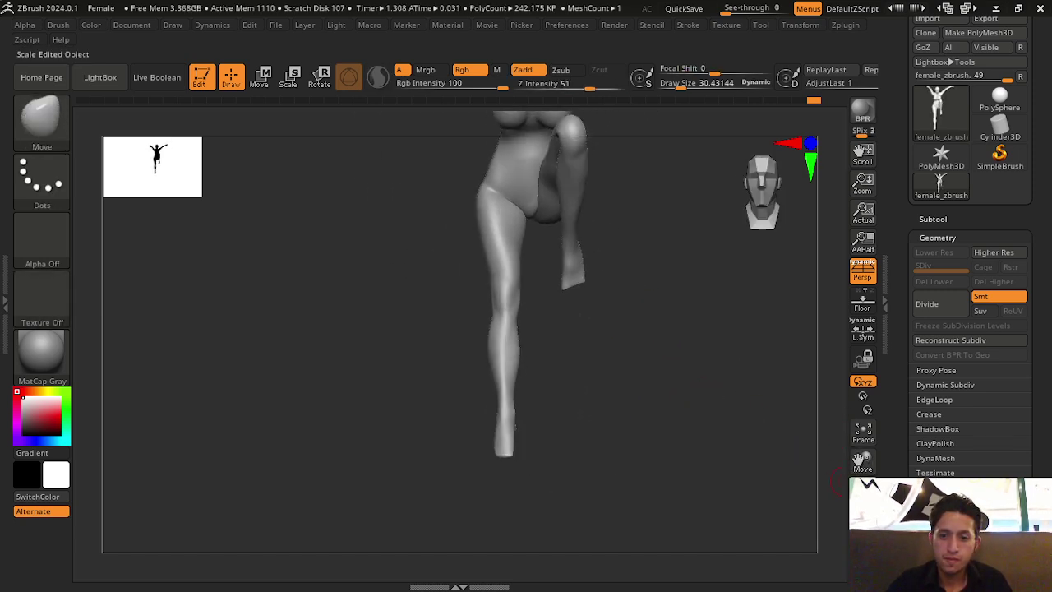
left_click_drag(836, 483, 801, 429)
mouse_move(697, 352)
left_mouse_down()
mouse_move(699, 268)
mouse_move(603, 317)
mouse_move(756, 439)
left_mouse_up()
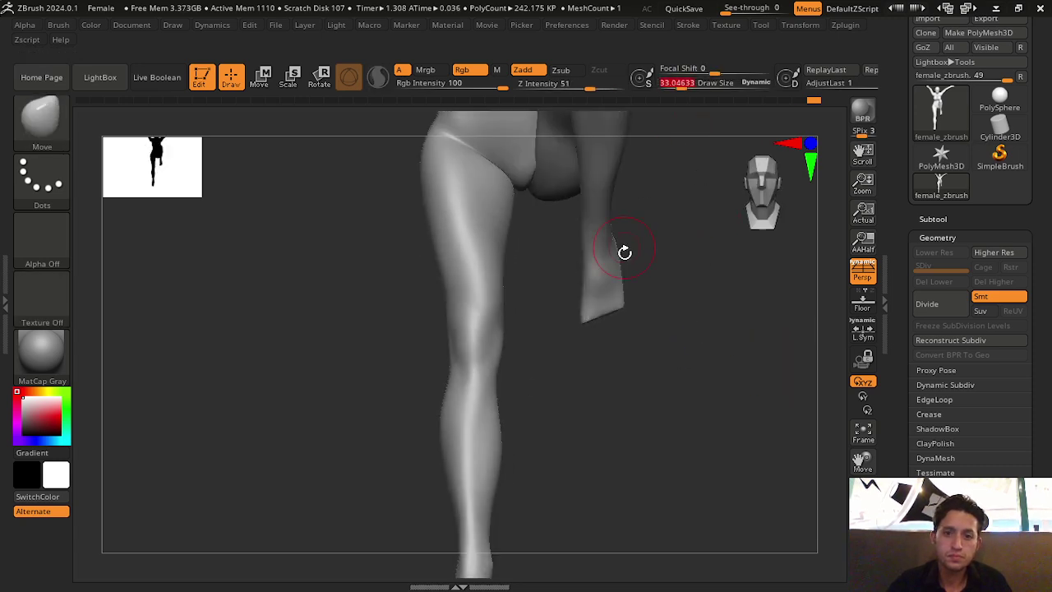
mouse_move(624, 251)
left_mouse_down()
mouse_move(603, 311)
mouse_move(615, 357)
mouse_move(712, 387)
mouse_move(634, 354)
mouse_move(681, 354)
left_mouse_up()
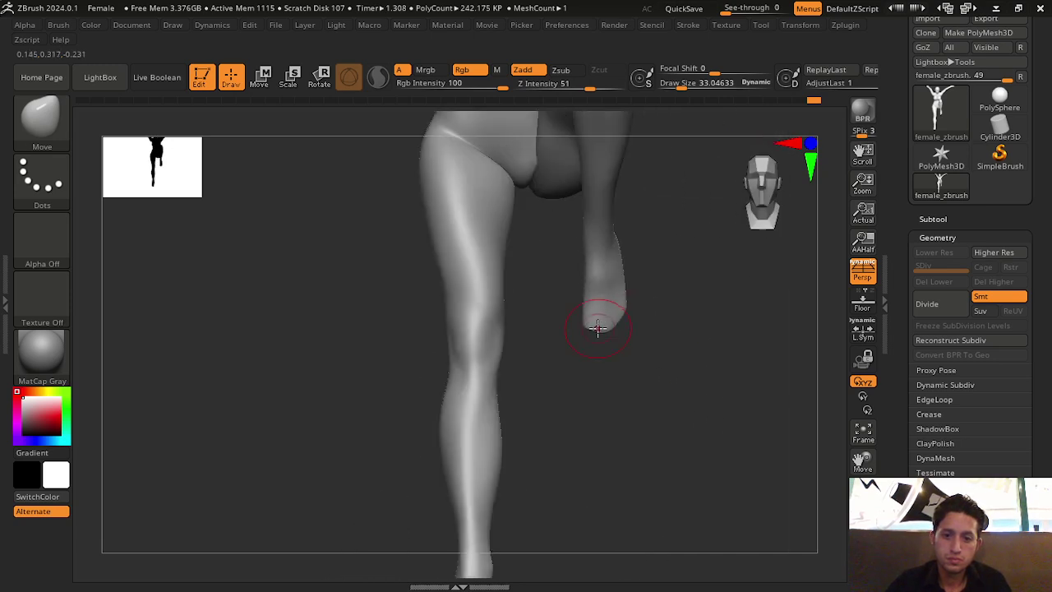
mouse_move(619, 348)
left_mouse_down()
mouse_move(523, 397)
mouse_move(573, 384)
left_mouse_up()
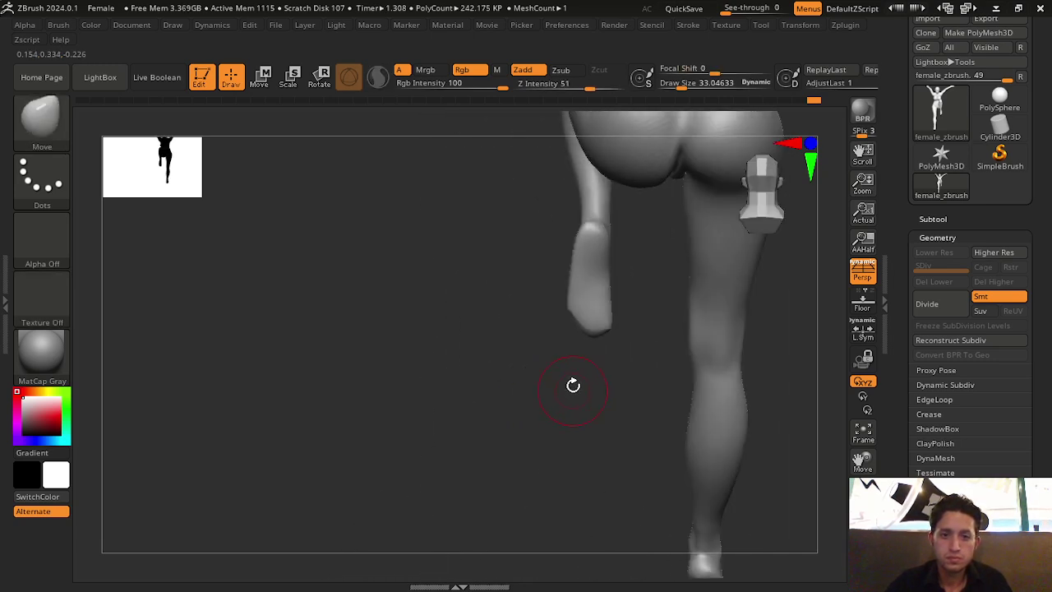
left_click(571, 326)
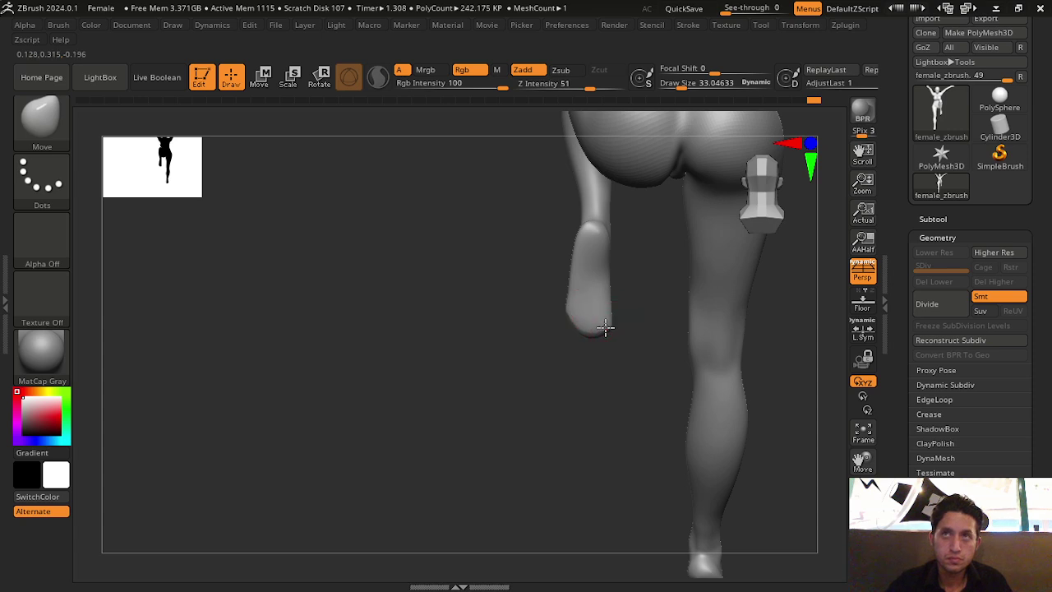
mouse_move(605, 327)
left_mouse_down()
mouse_move(615, 371)
mouse_move(661, 335)
left_mouse_up()
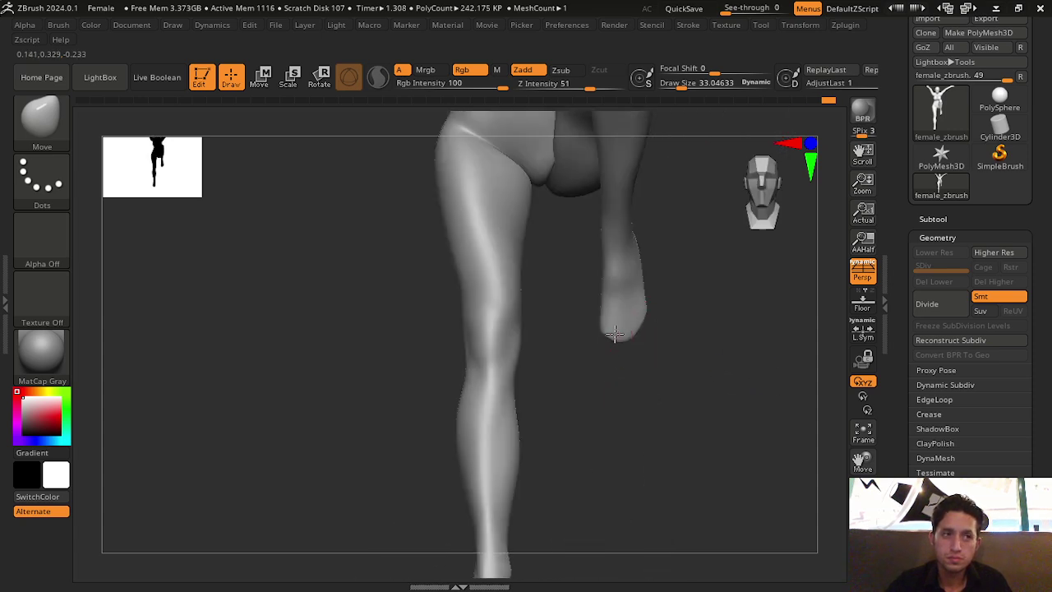
left_click_drag(707, 397, 692, 387)
Shift-smooth the ankle and legs, orbiting and zooming to check the blend
key("shift")
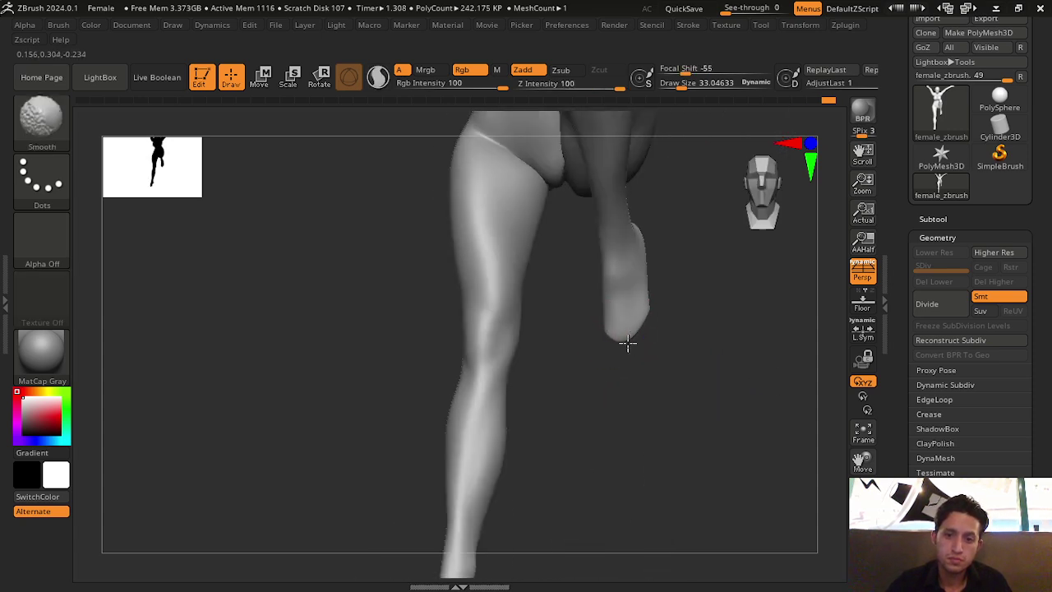
left_click_drag(638, 338, 717, 374)
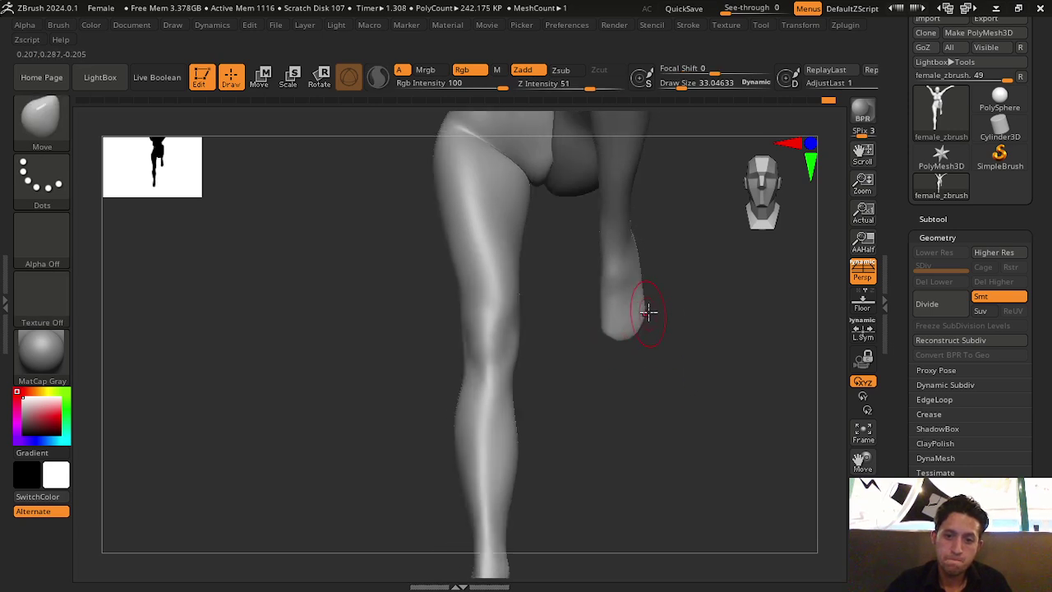
key("shift")
mouse_move(694, 344)
left_mouse_down()
mouse_move(643, 309)
mouse_move(630, 223)
mouse_move(620, 323)
mouse_move(425, 202)
mouse_move(681, 340)
left_mouse_up()
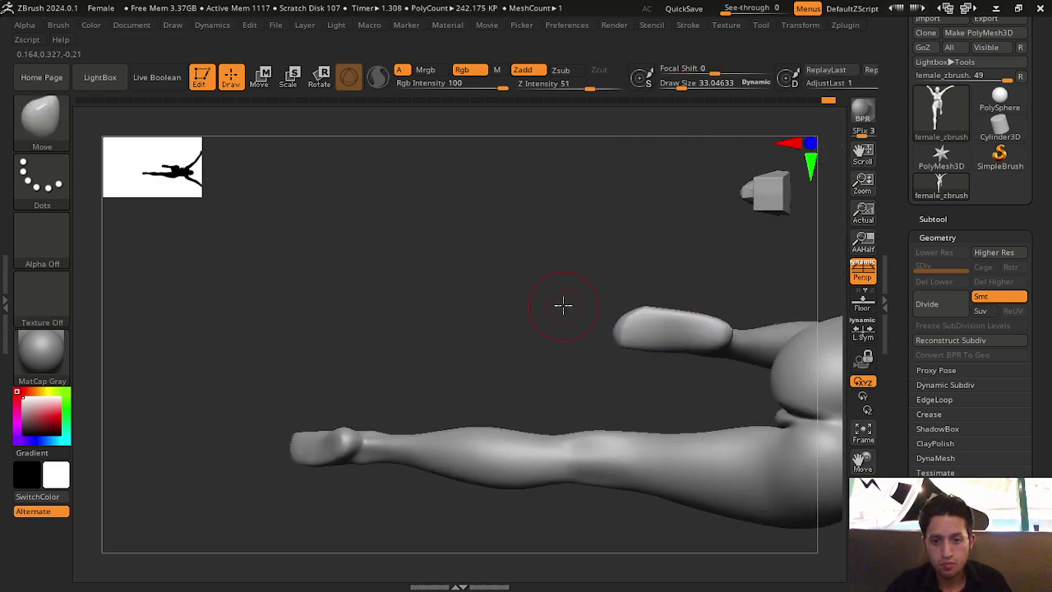
mouse_move(564, 305)
left_mouse_down()
mouse_move(622, 313)
mouse_move(620, 340)
left_mouse_up()
mouse_move(545, 334)
left_mouse_down()
mouse_move(611, 453)
mouse_move(699, 425)
left_mouse_up()
mouse_move(610, 307)
left_mouse_down()
mouse_move(693, 326)
mouse_move(658, 305)
mouse_move(777, 406)
mouse_move(682, 406)
mouse_move(705, 398)
mouse_move(837, 420)
left_mouse_up()
mouse_move(862, 461)
left_mouse_down()
mouse_move(697, 425)
mouse_move(698, 496)
left_mouse_up()
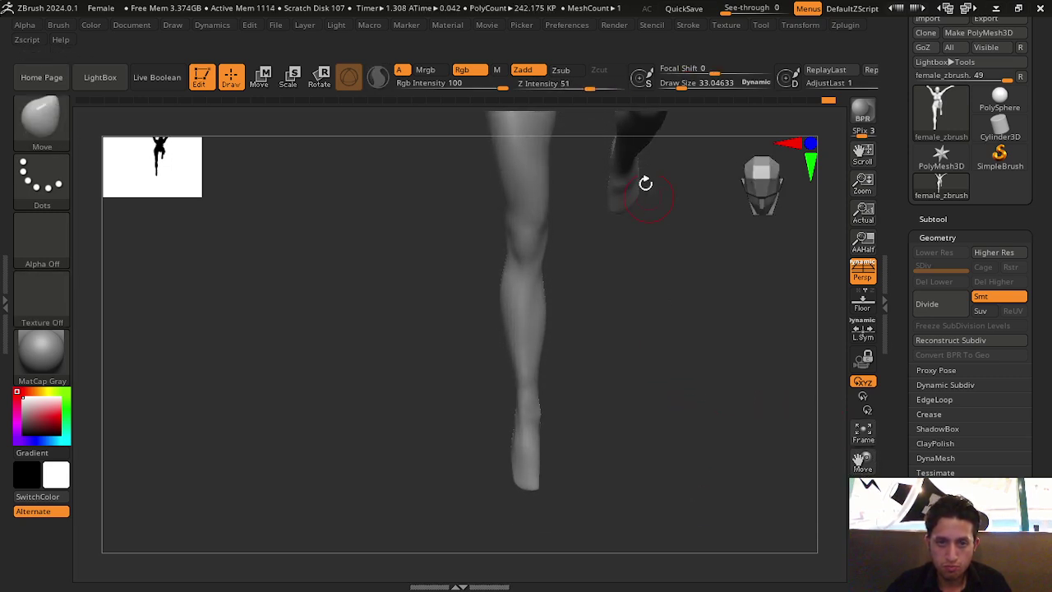
Enlarge the brush and reshape the bent leg, undoing a stray stroke
left_click_drag(682, 89, 682, 120)
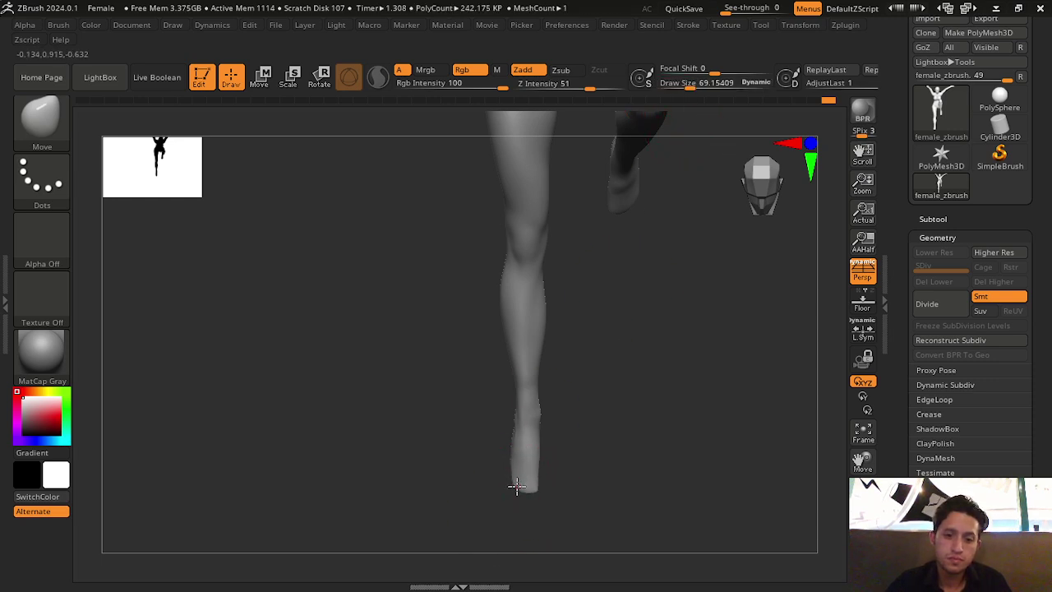
left_click_drag(593, 489, 636, 387)
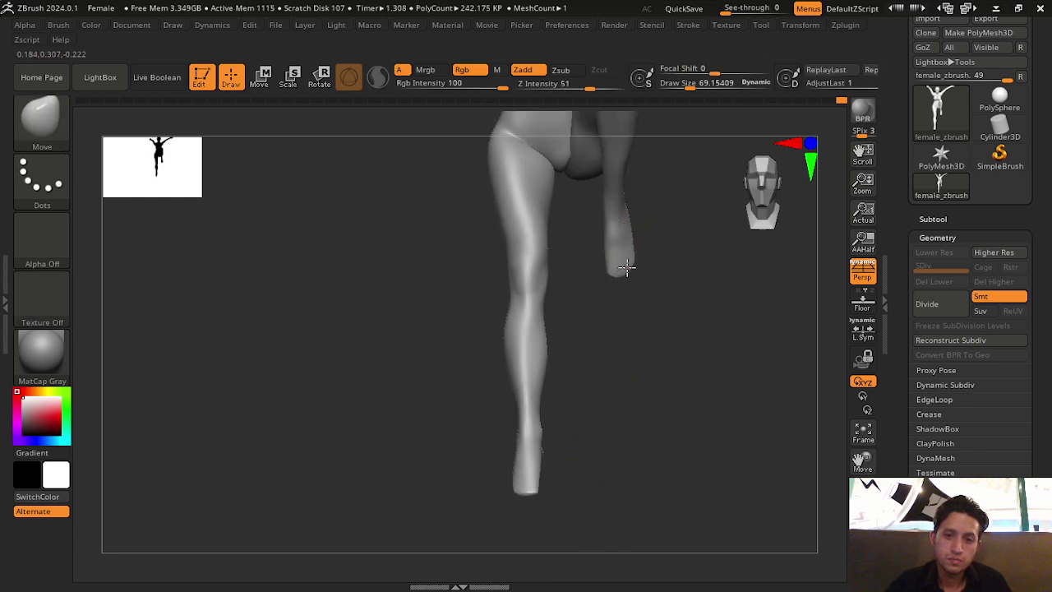
mouse_move(626, 272)
left_mouse_down()
mouse_move(615, 370)
mouse_move(635, 253)
mouse_move(623, 244)
mouse_move(704, 348)
left_mouse_up()
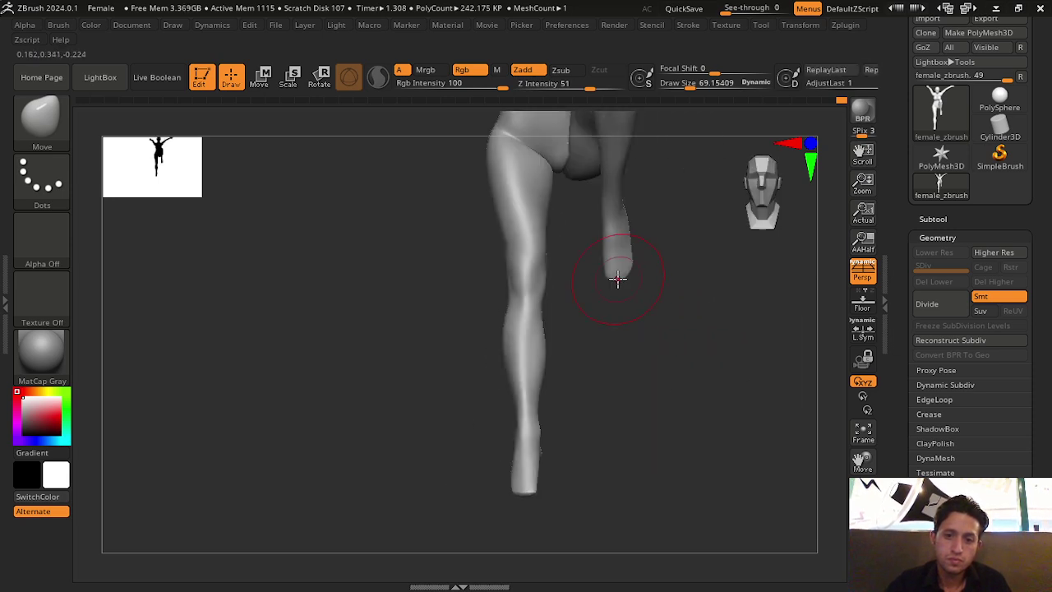
left_click_drag(624, 276, 664, 387)
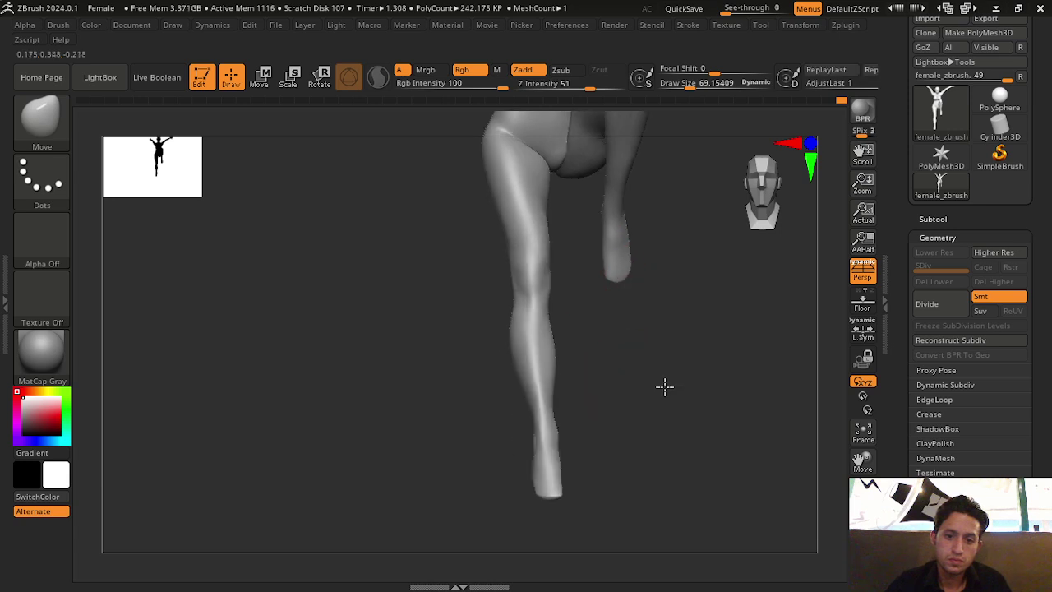
key("ctrl+z")
left_click_drag(648, 550, 716, 554)
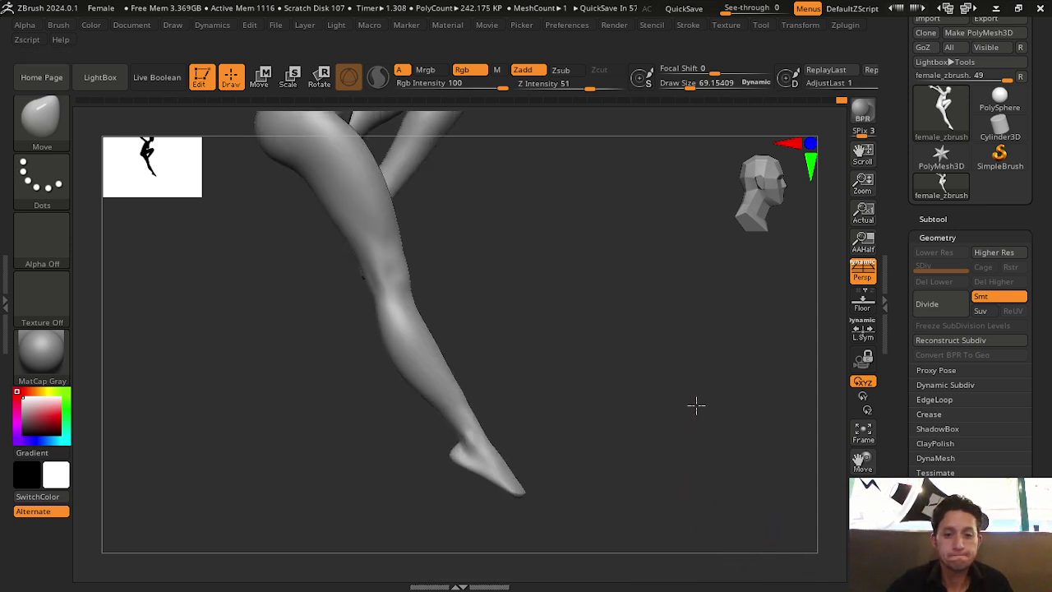
left_click(417, 273)
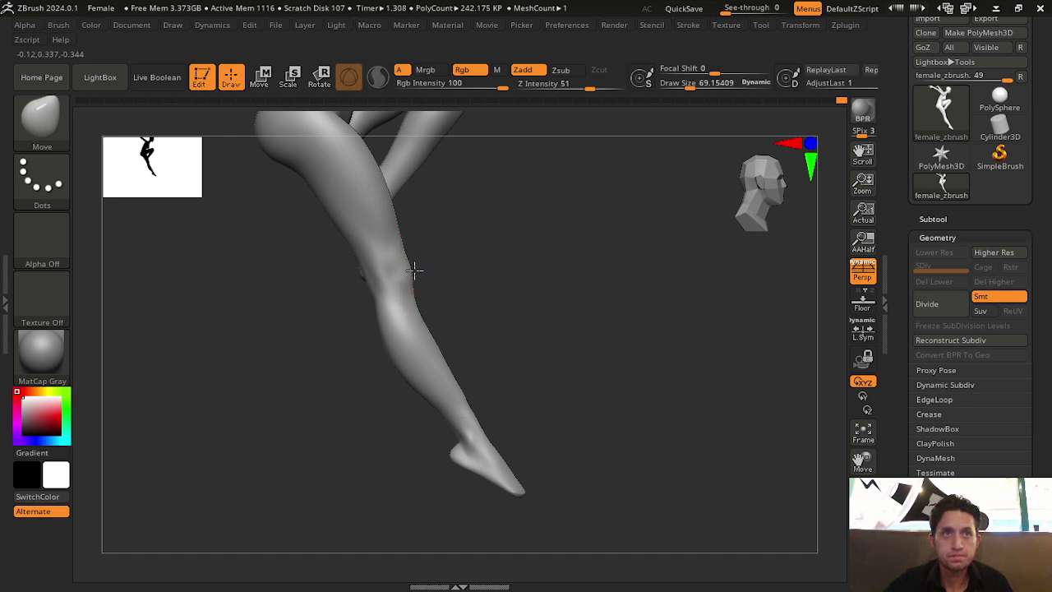
Smooth the side of the torso, then reduce Draw Size to about 30
mouse_move(863, 458)
left_mouse_down()
mouse_move(528, 337)
mouse_move(493, 345)
mouse_move(624, 394)
mouse_move(741, 473)
mouse_move(707, 430)
left_mouse_up()
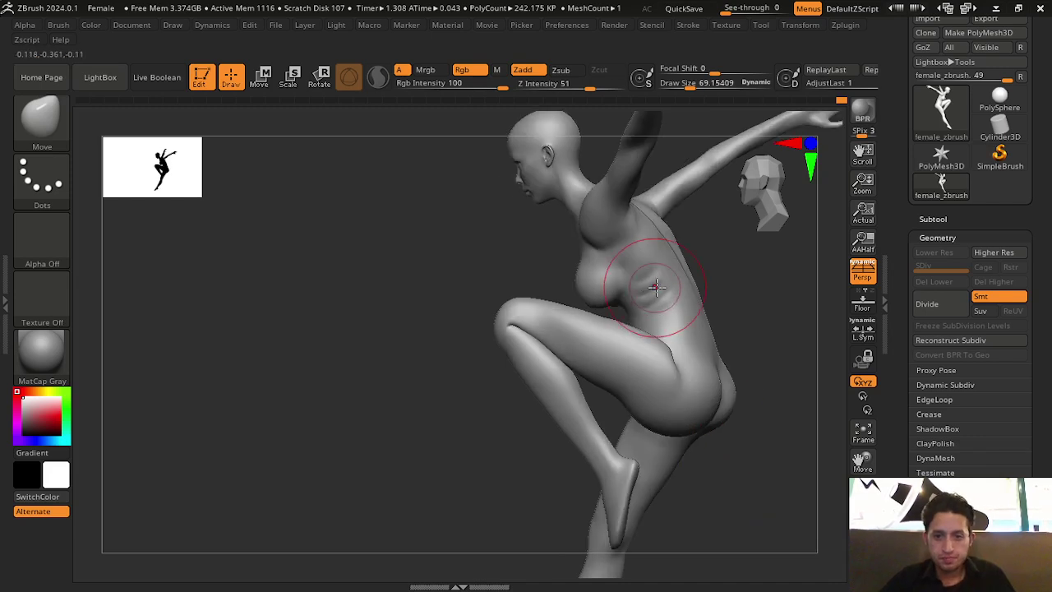
mouse_move(460, 239)
left_mouse_down()
mouse_move(469, 258)
mouse_move(564, 282)
mouse_move(575, 274)
left_mouse_up()
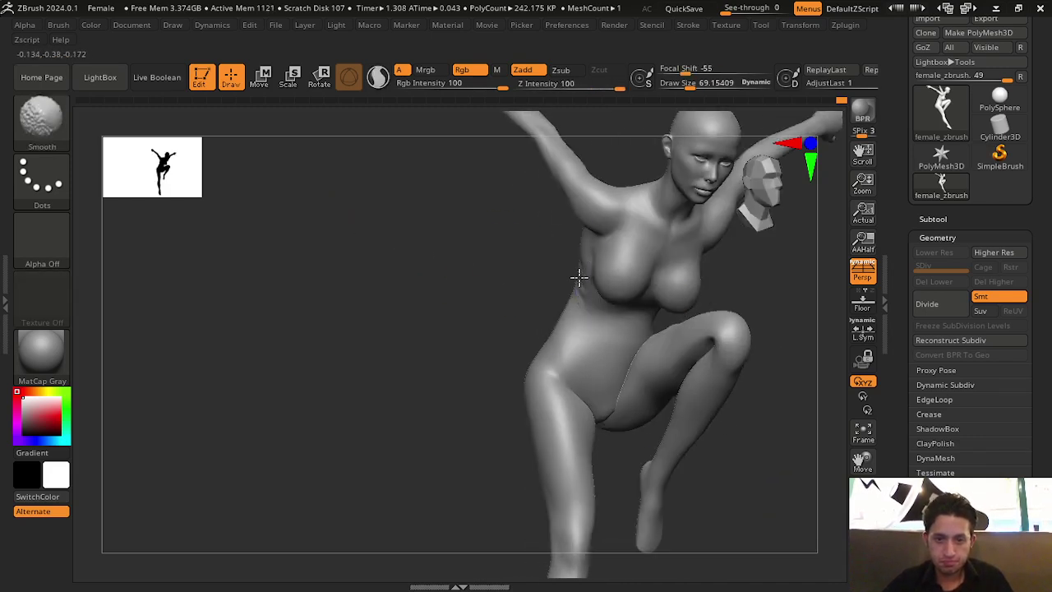
mouse_move(493, 247)
left_mouse_down()
mouse_move(484, 260)
mouse_move(559, 268)
mouse_move(809, 408)
left_mouse_up()
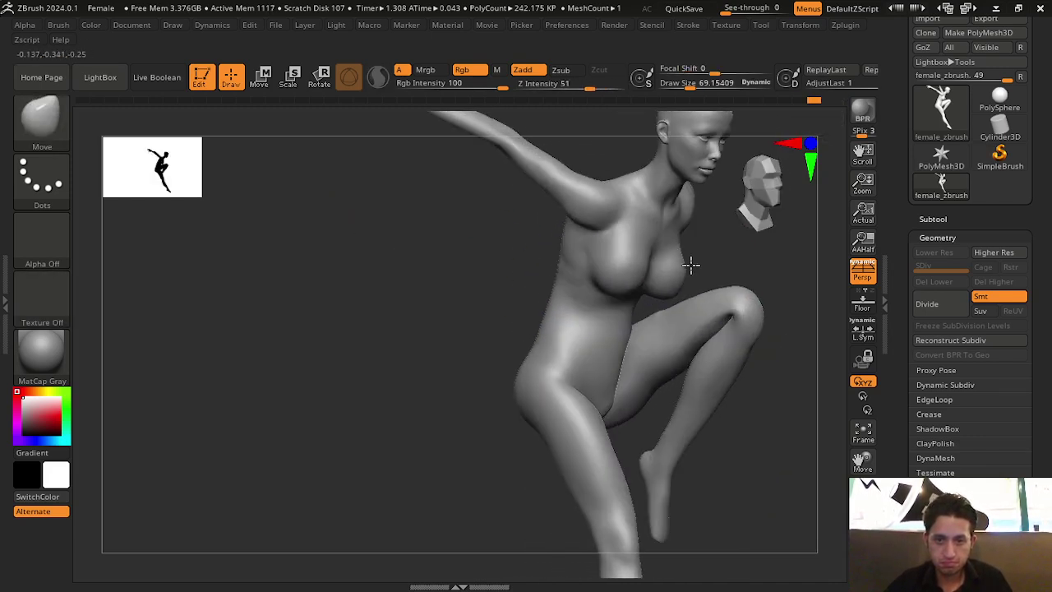
mouse_move(830, 444)
left_mouse_down()
mouse_move(841, 453)
mouse_move(657, 418)
mouse_move(653, 400)
mouse_move(772, 419)
mouse_move(756, 392)
mouse_move(761, 369)
mouse_move(786, 369)
left_mouse_up()
mouse_move(862, 460)
left_mouse_down()
mouse_move(854, 493)
mouse_move(799, 548)
mouse_move(745, 387)
mouse_move(743, 397)
left_mouse_up()
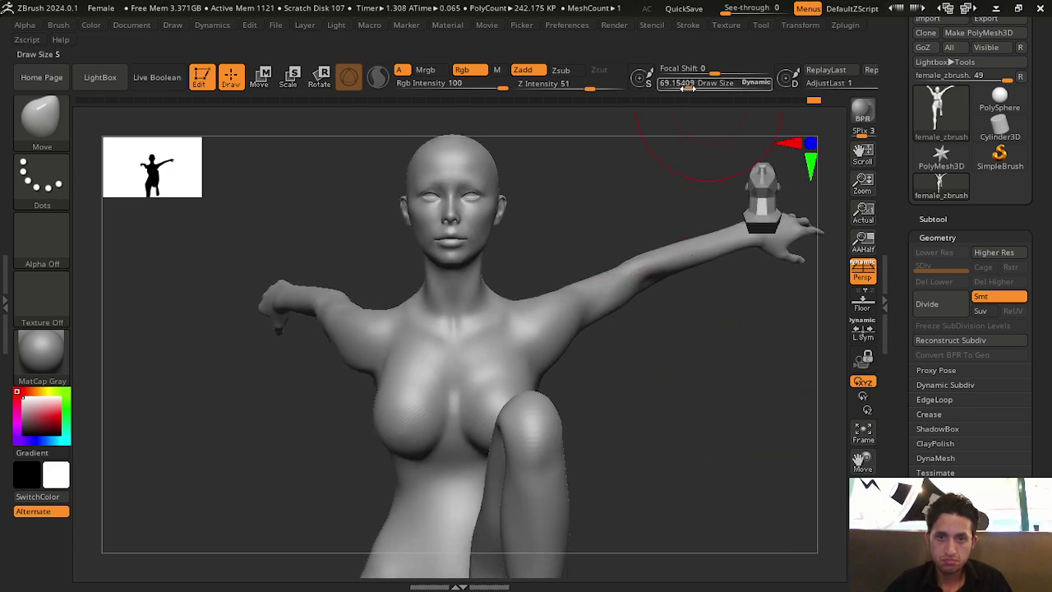
left_click_drag(688, 88, 679, 88)
left_click_drag(862, 460, 835, 555)
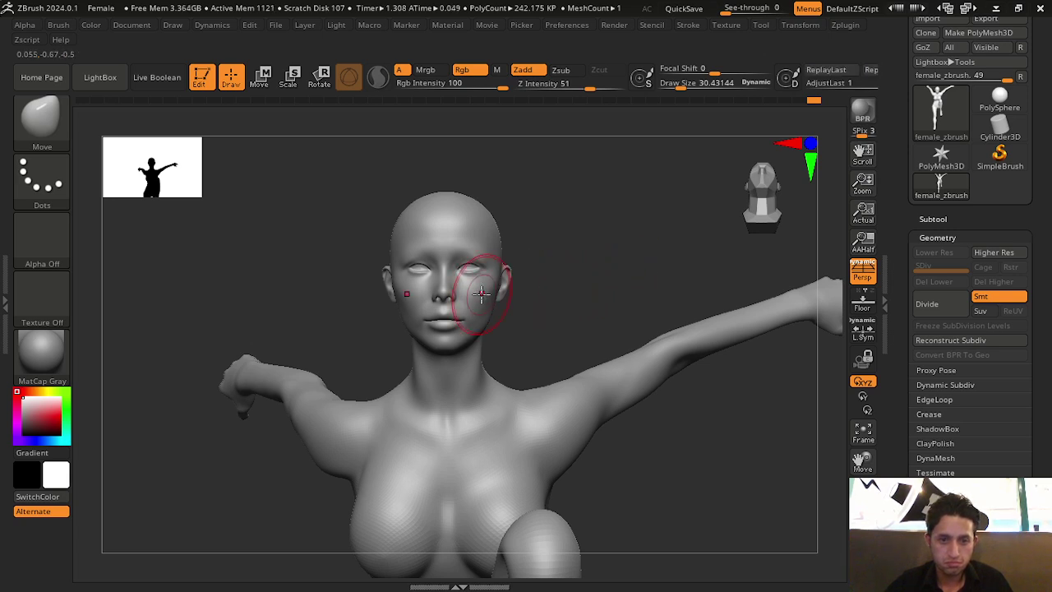
mouse_move(480, 294)
left_mouse_down()
mouse_move(542, 284)
mouse_move(697, 446)
left_mouse_up()
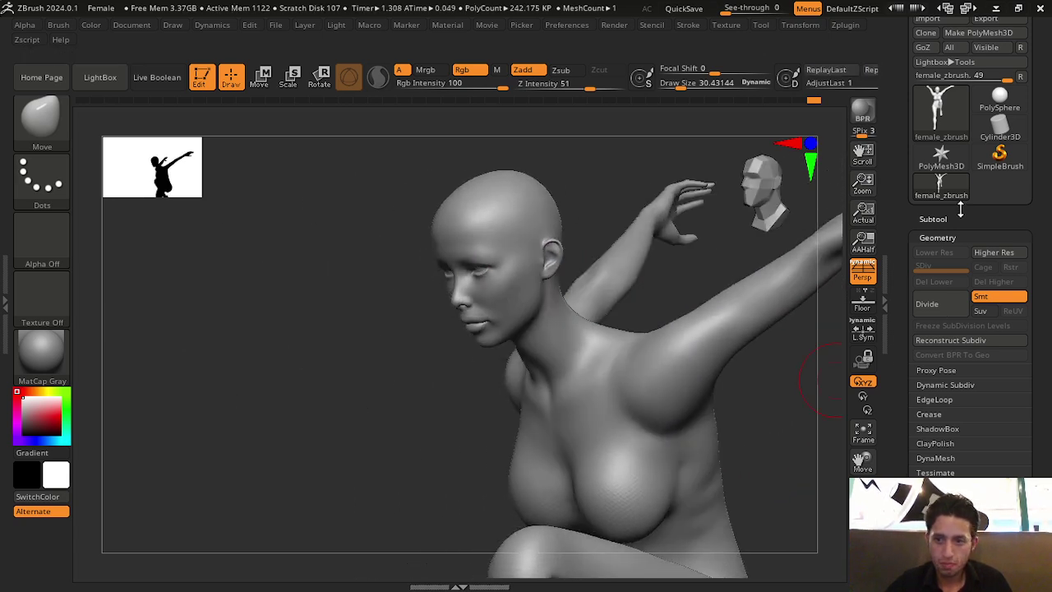
Insert a Sphere3D mesh as a new subtool
left_click(941, 218)
scroll(1019, 369, "down", 1)
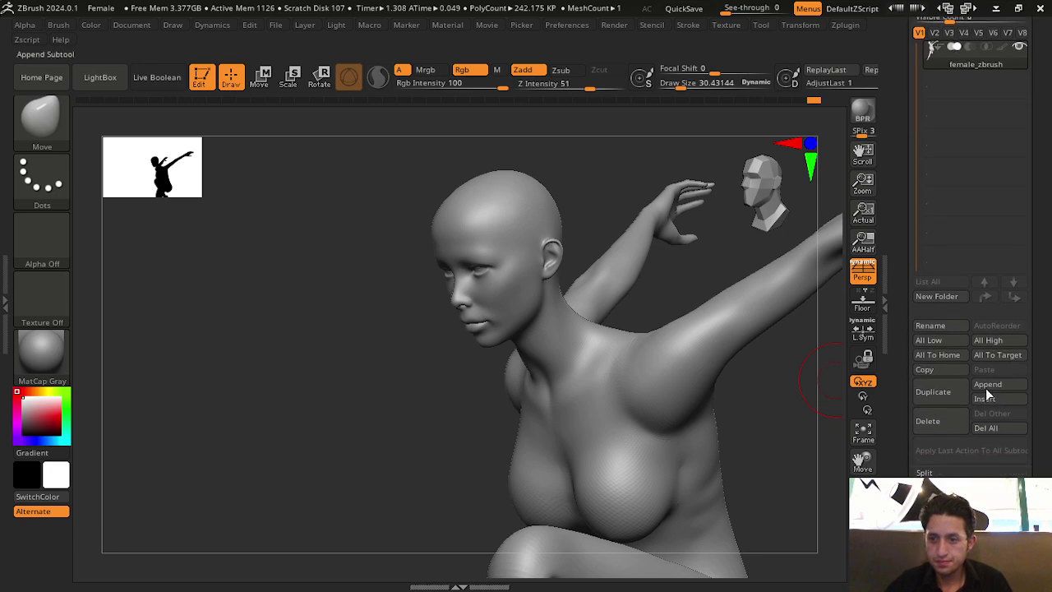
left_click(988, 401)
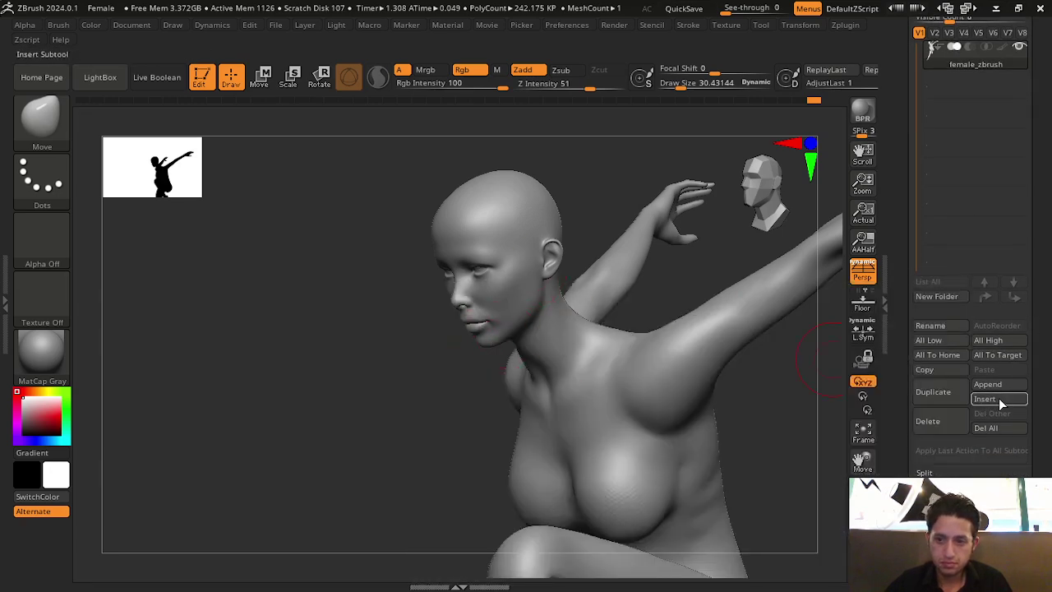
left_click(986, 399)
left_click(458, 380)
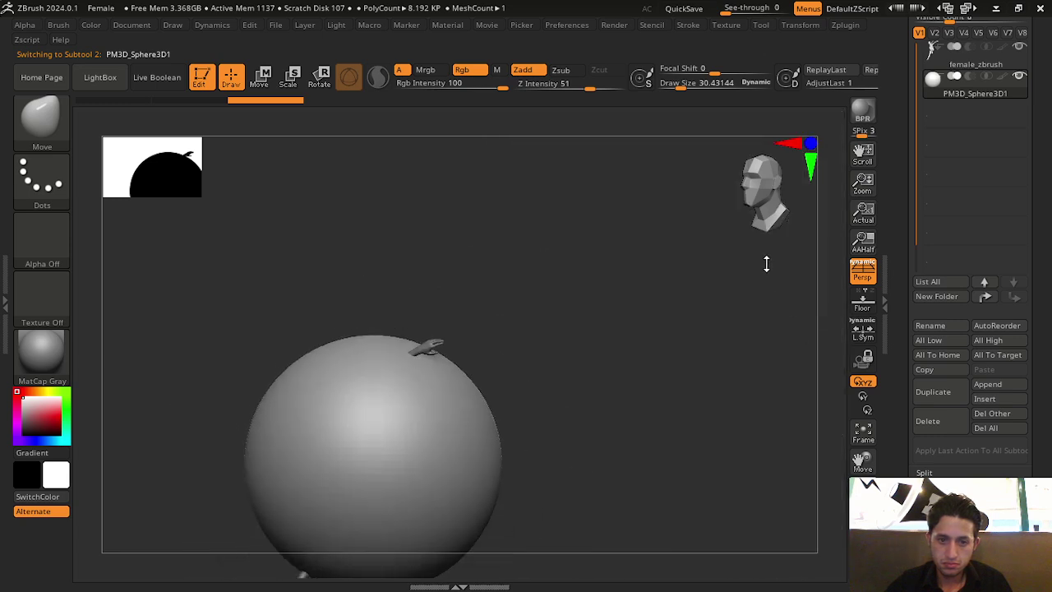
left_click_drag(765, 260, 707, 397)
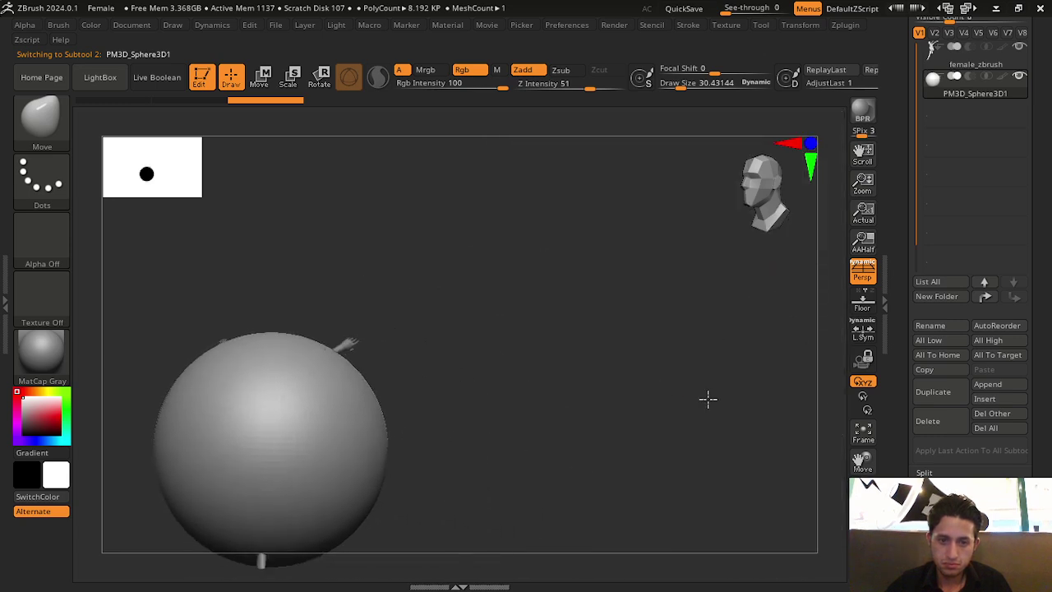
Shrink the sphere with the Transpose gizmo and frame the figure from the front
left_click(319, 79)
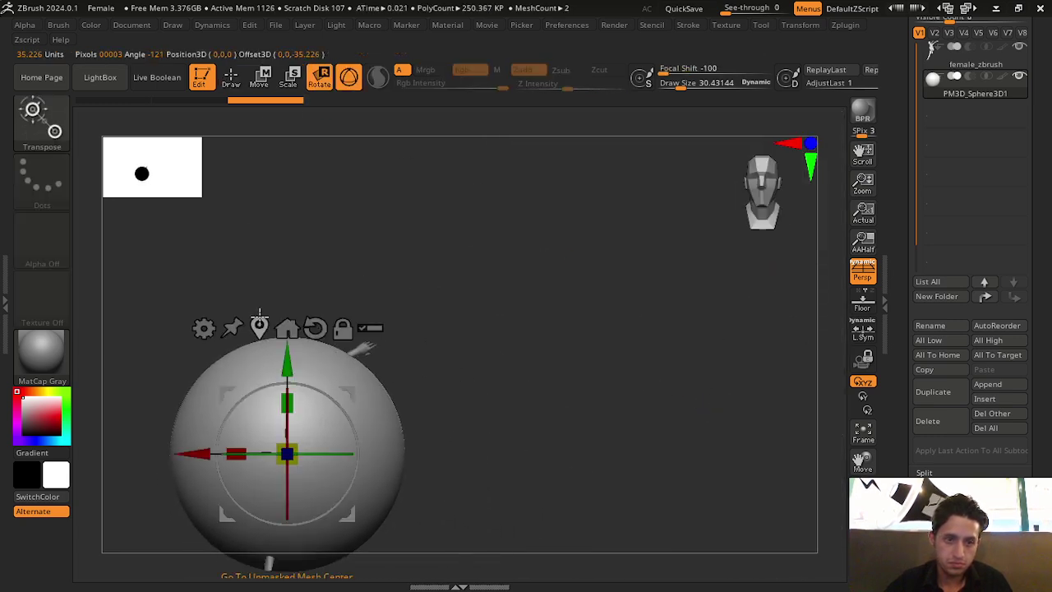
left_click_drag(464, 407, 368, 353, "shift")
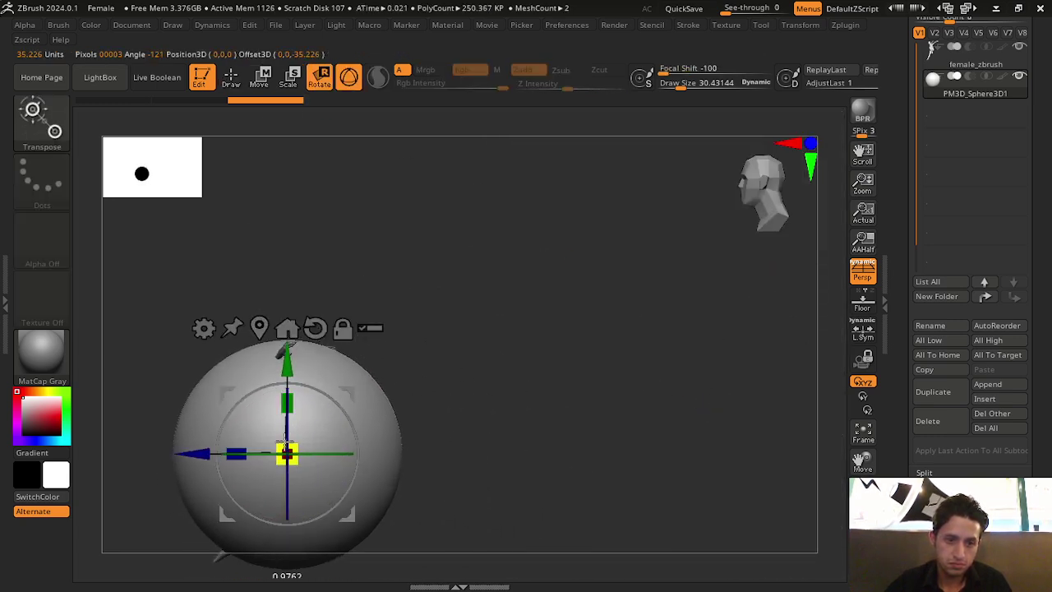
left_click_drag(287, 453, 157, 434)
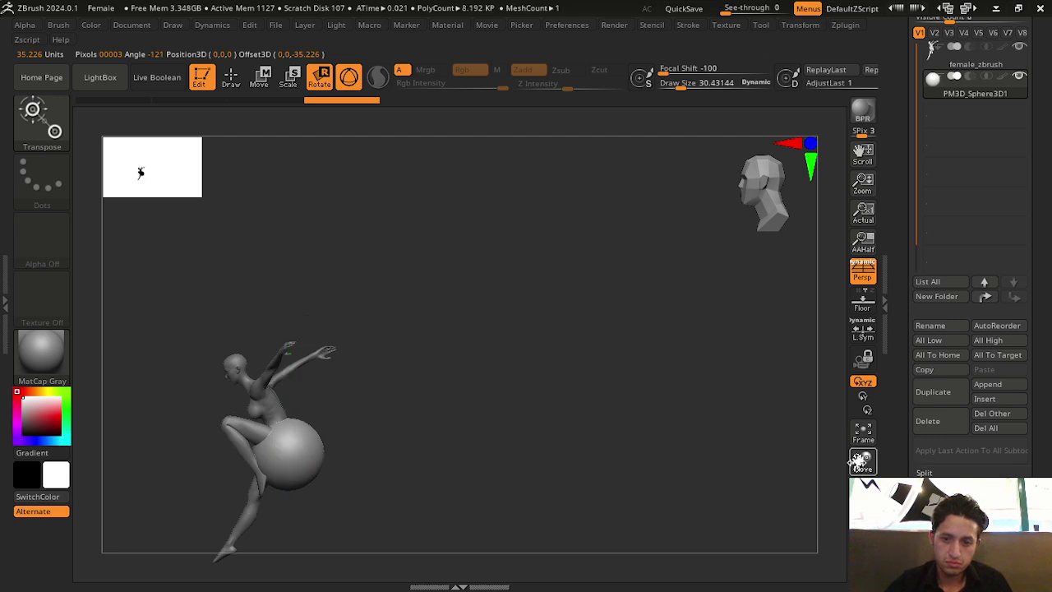
left_click(942, 358)
mouse_move(457, 170)
left_mouse_down()
mouse_move(740, 333)
mouse_move(806, 331)
left_mouse_up()
scroll(772, 433, "up", 5)
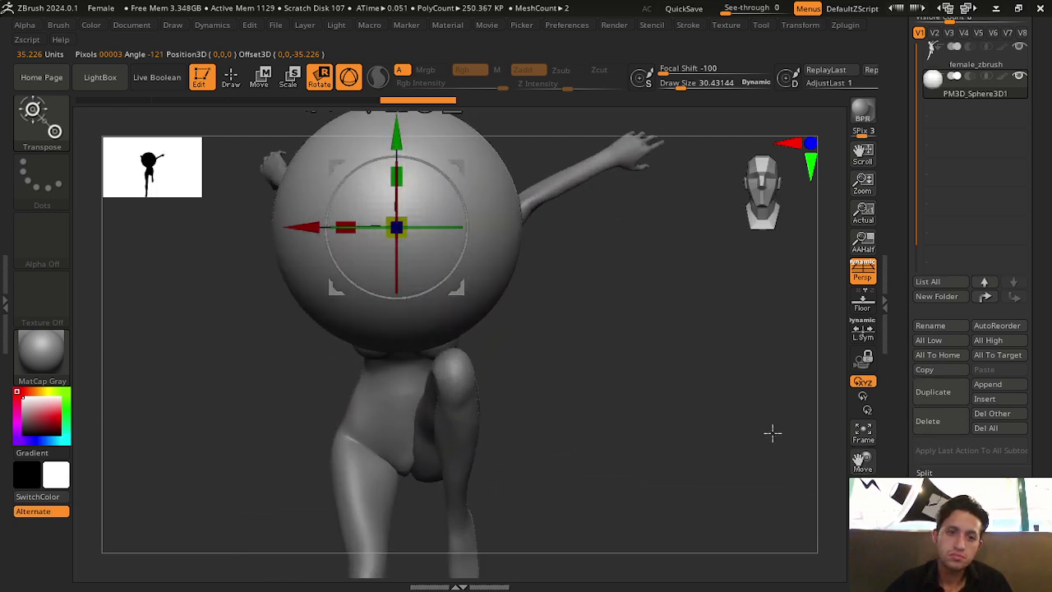
Shrink the sphere further toward eyeball size at the face
left_click_drag(396, 228, 387, 246)
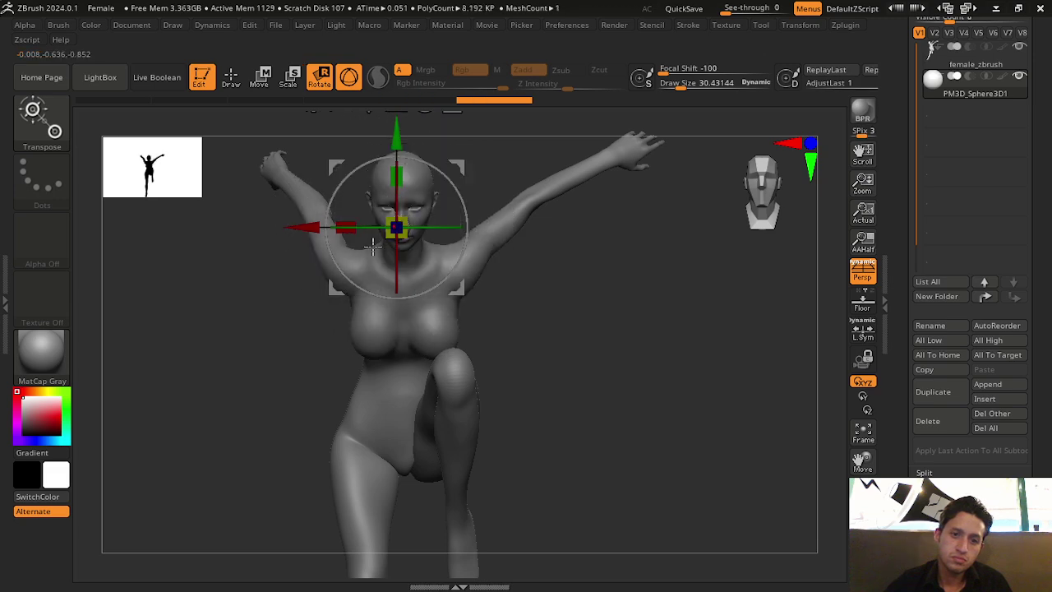
left_click_drag(526, 345, 677, 351)
key("ctrl+z")
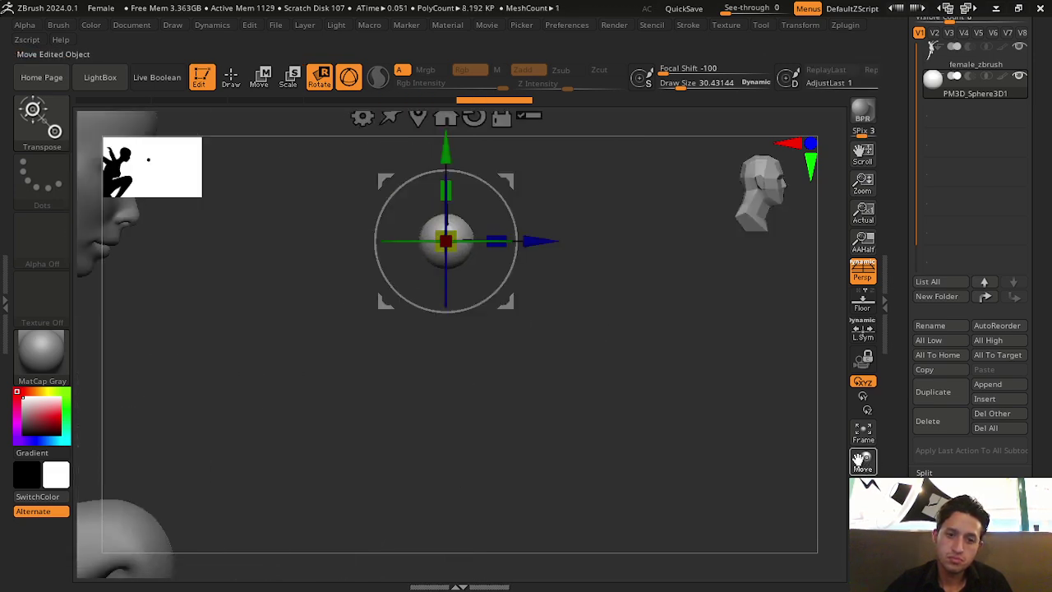
scroll(758, 322, "up", 3)
left_click_drag(758, 323, 424, 302)
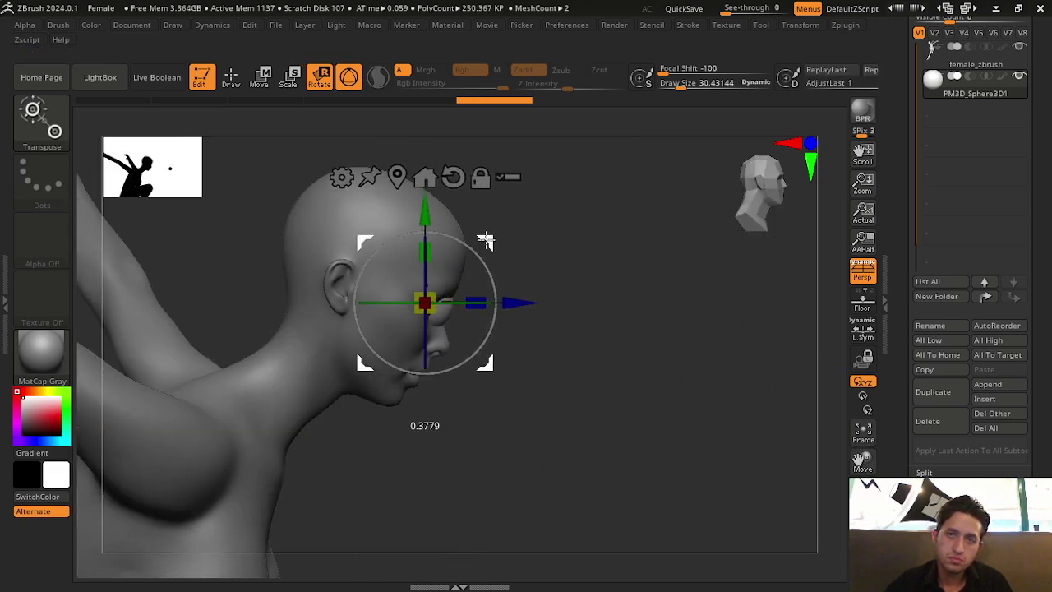
left_click_drag(460, 427, 614, 404)
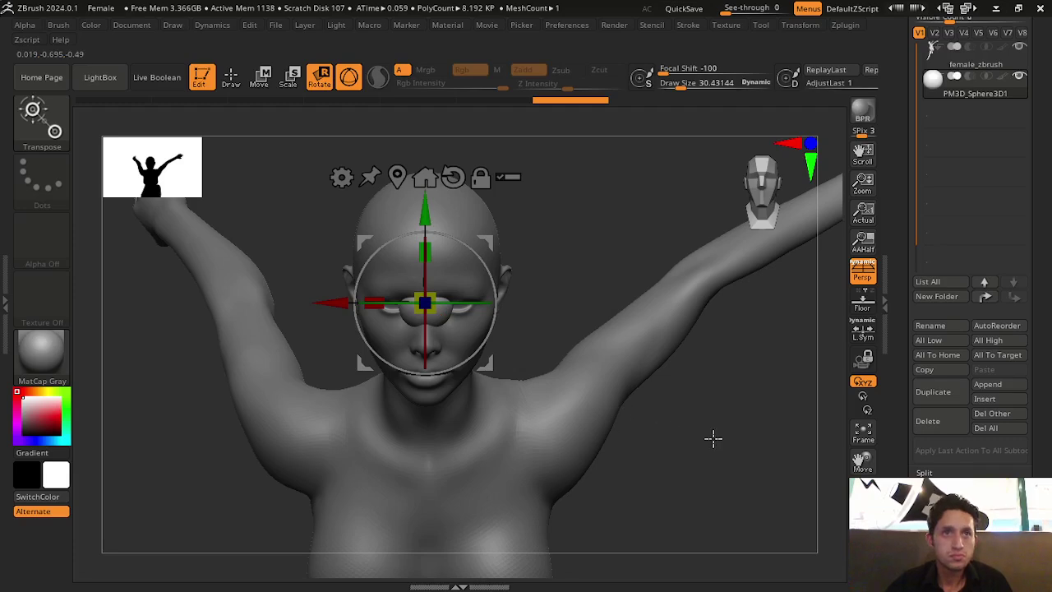
Nudge the sphere sideways into the eye socket and scale it slightly smaller
key("ctrl+z")
left_click_drag(333, 303, 362, 303)
left_click_drag(729, 516, 686, 480)
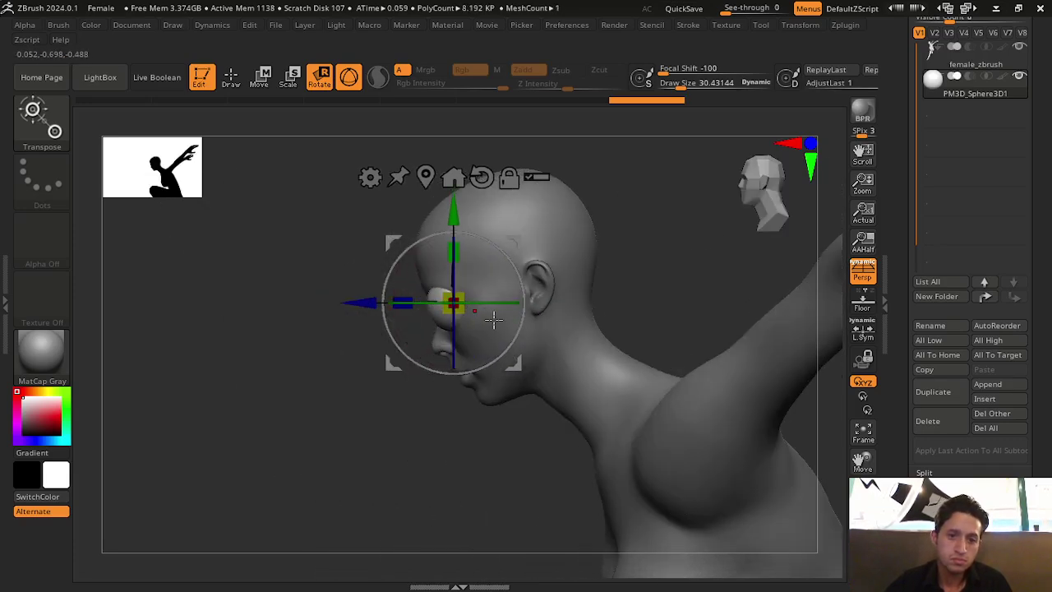
left_click_drag(454, 303, 461, 310, "ctrl")
left_click_drag(244, 411, 326, 418)
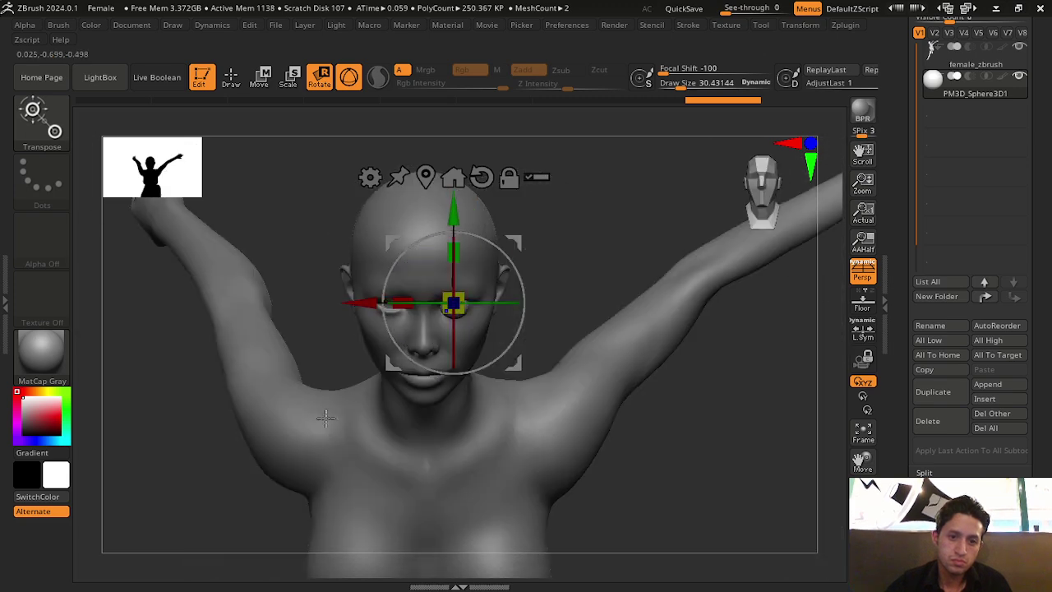
mouse_move(765, 493)
left_mouse_down("alt")
mouse_move(817, 507)
mouse_move(646, 369)
mouse_move(674, 369)
mouse_move(614, 253)
mouse_move(568, 244)
left_mouse_up("alt")
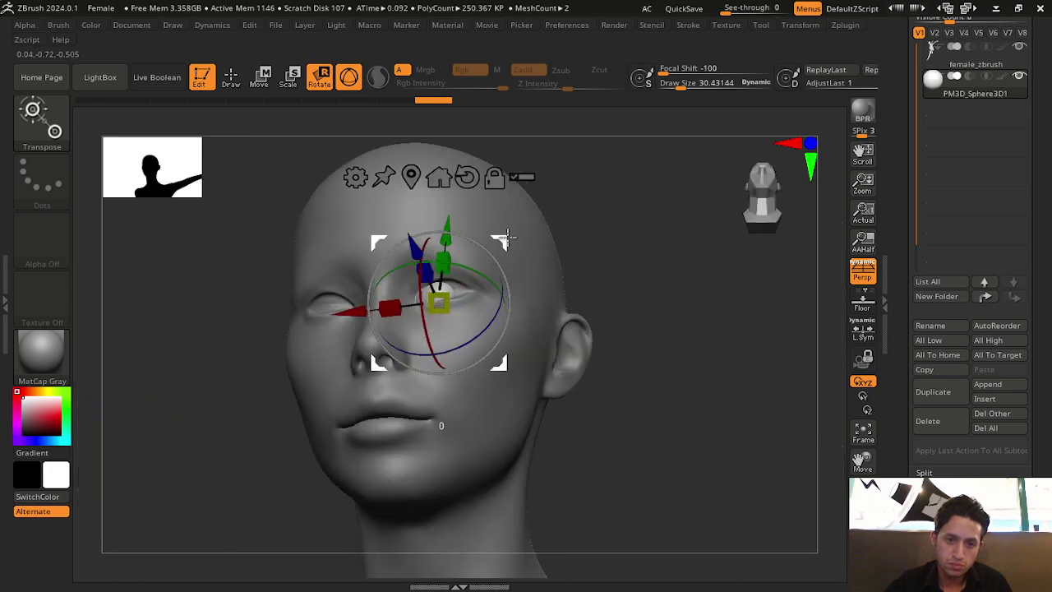
Rotate the eyeball sphere slightly and check its fit from close and three-quarter views
mouse_move(504, 235)
left_mouse_down()
mouse_move(674, 277)
mouse_move(669, 305)
left_mouse_up()
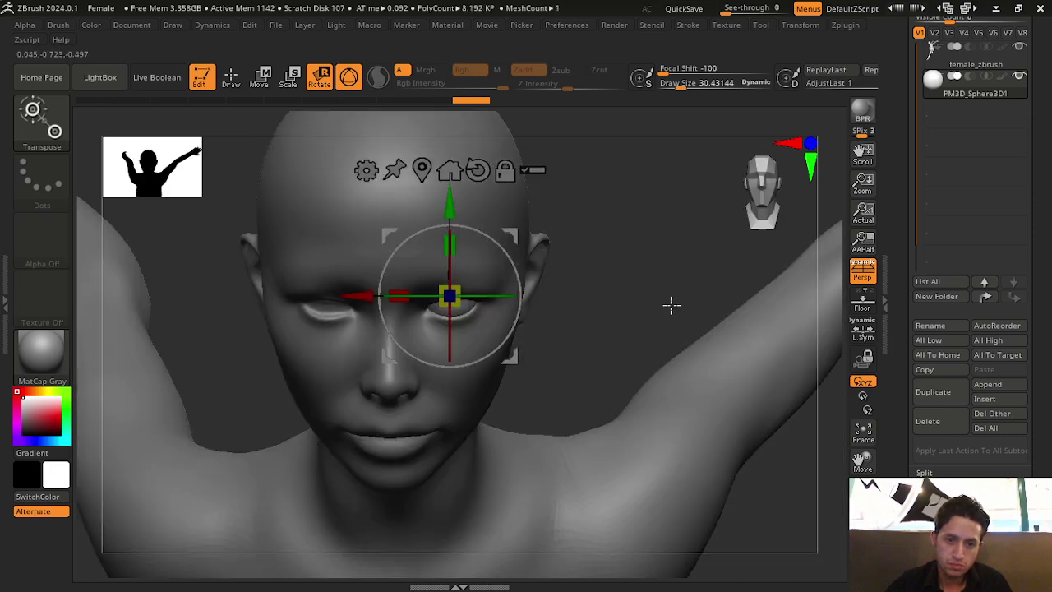
mouse_move(633, 254)
left_mouse_down()
mouse_move(551, 256)
mouse_move(519, 235)
left_mouse_up()
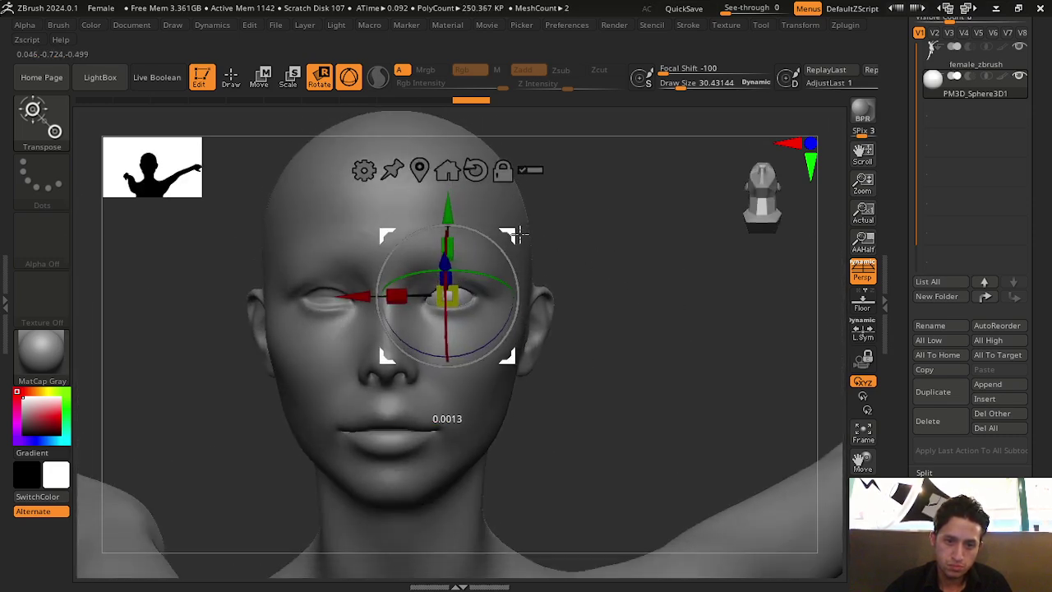
left_click_drag(702, 299, 703, 297)
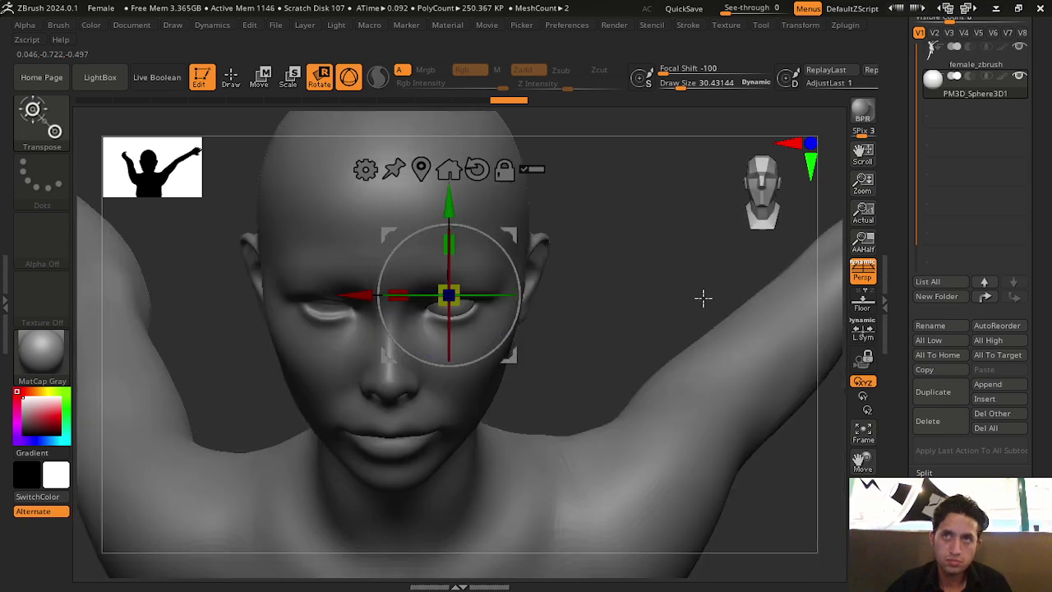
mouse_move(847, 466)
left_mouse_down()
mouse_move(666, 257)
mouse_move(627, 307)
mouse_move(709, 338)
mouse_move(624, 321)
left_mouse_up()
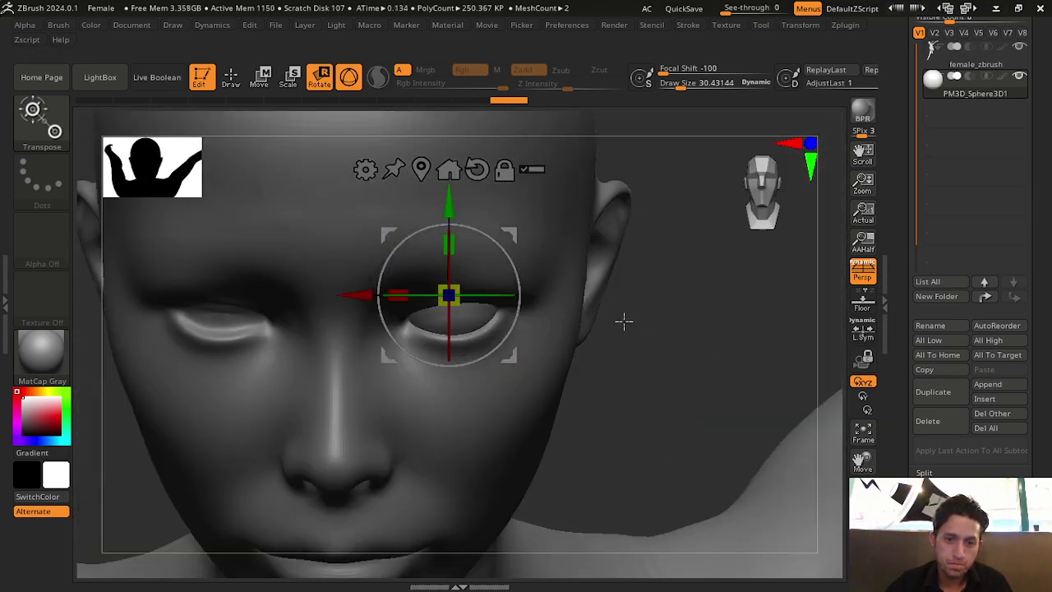
mouse_move(447, 422)
left_mouse_down()
mouse_move(756, 317)
mouse_move(767, 53)
left_mouse_up()
left_click(843, 26)
left_click(845, 27)
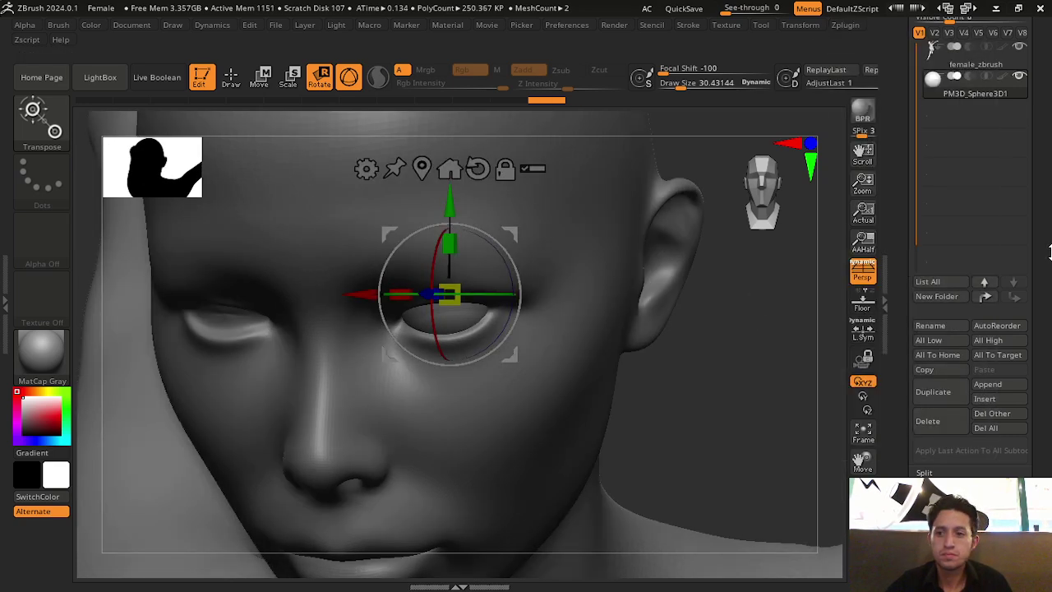
Mirror the eyeball to the opposite socket with SubTool Master's Mirror
left_click(846, 26)
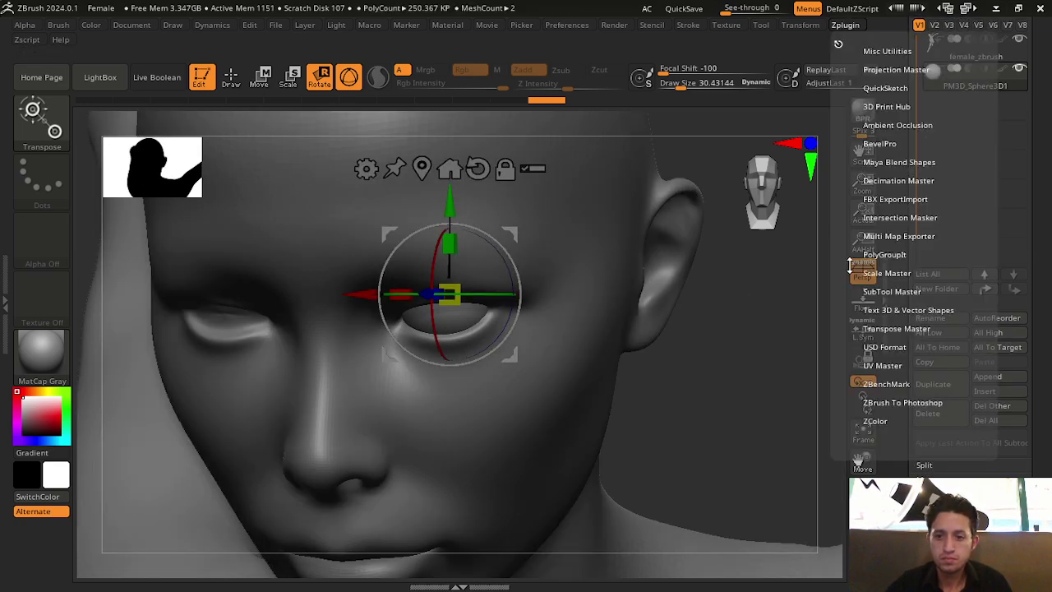
left_click(888, 291)
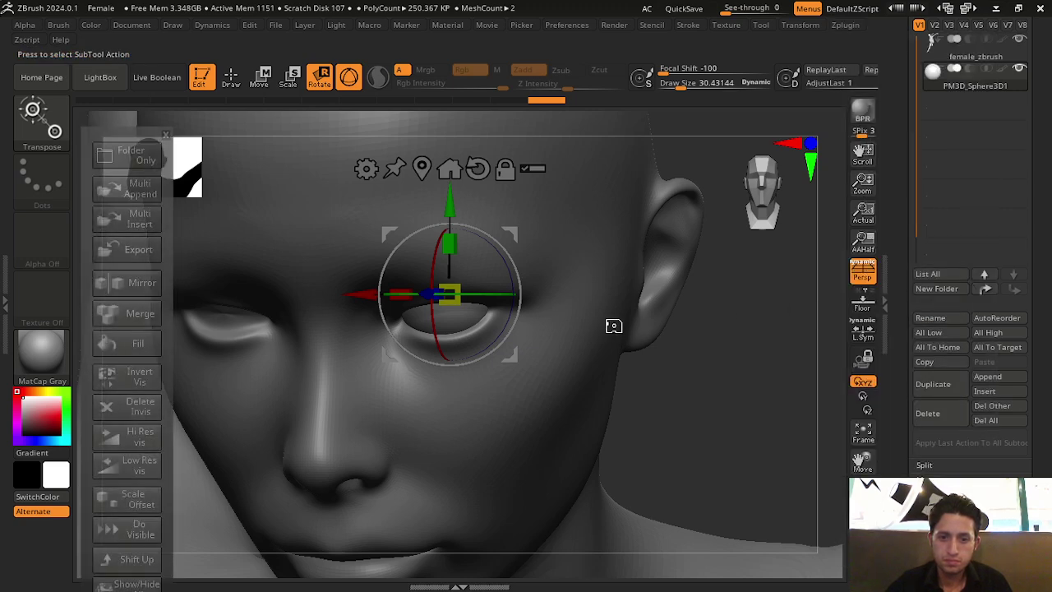
left_click(127, 283)
left_click(466, 327)
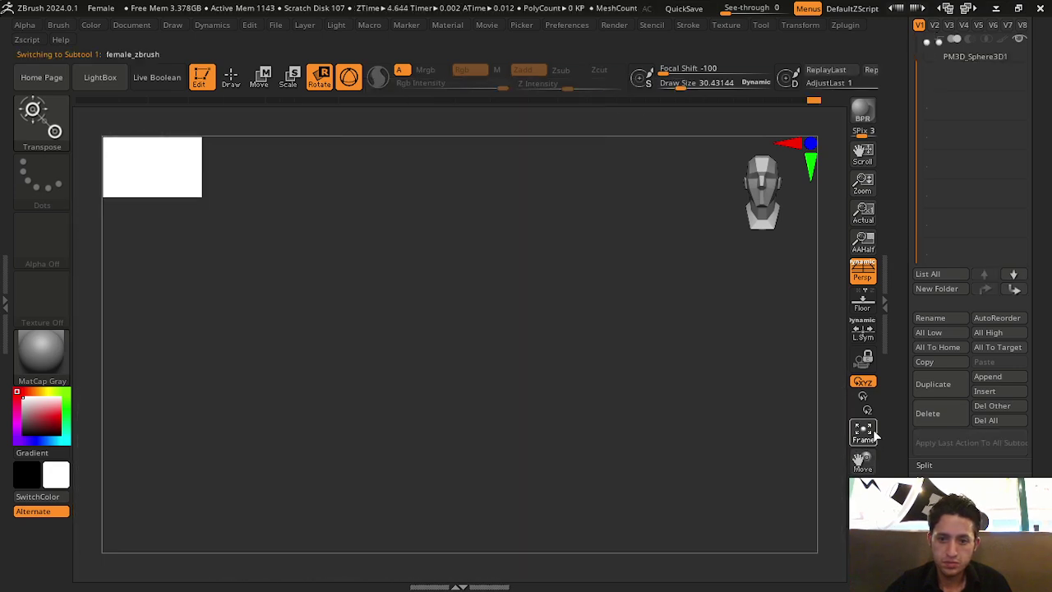
Frame the whole figure, switch to Draw mode and move the view up to the head
left_click(863, 431)
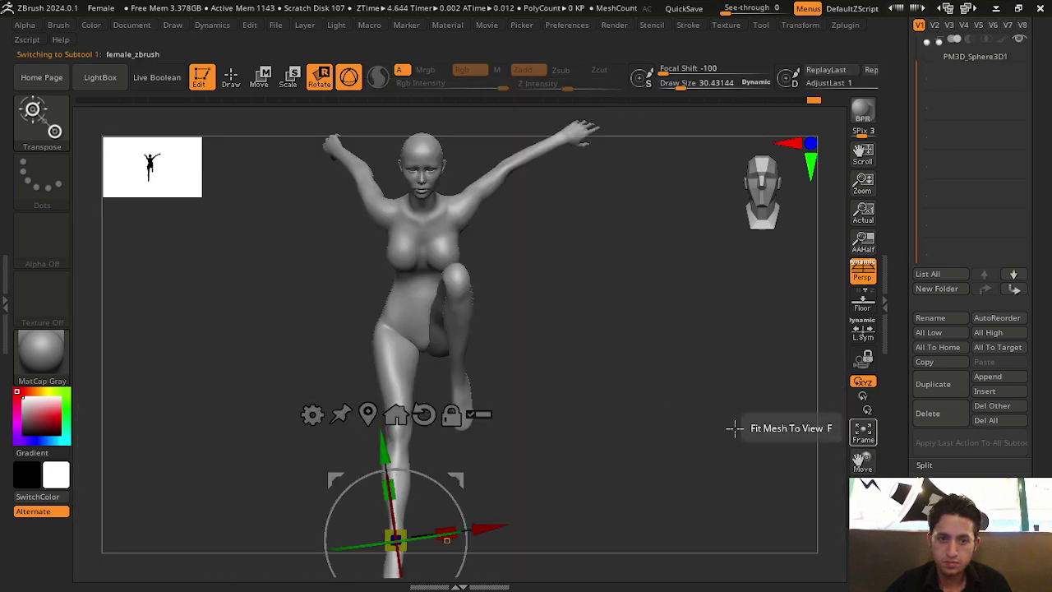
left_click(231, 77)
left_click_drag(839, 477, 100, 133, "alt")
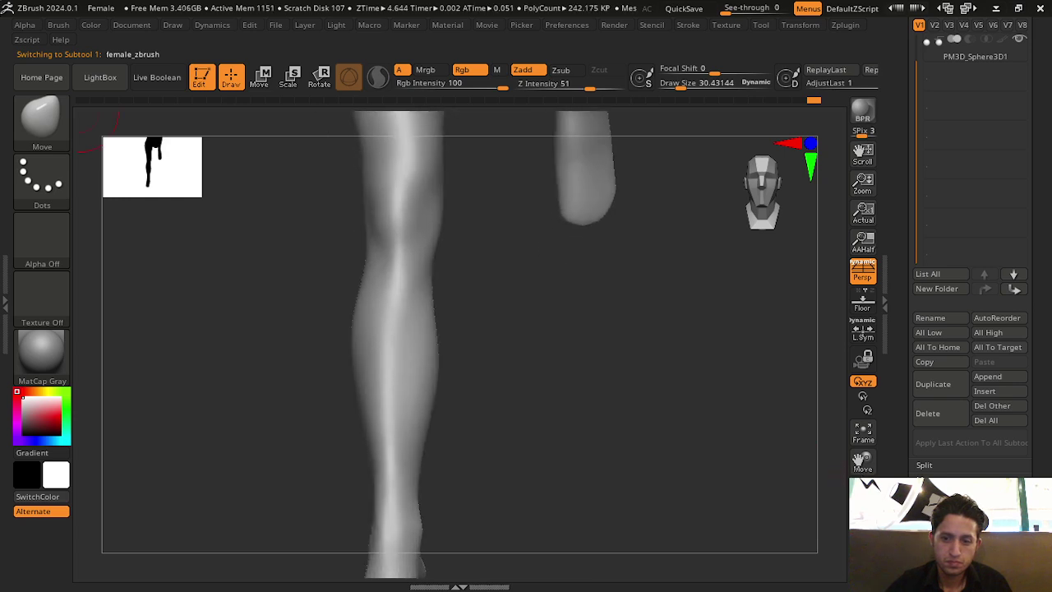
left_click_drag(863, 460, 869, 483)
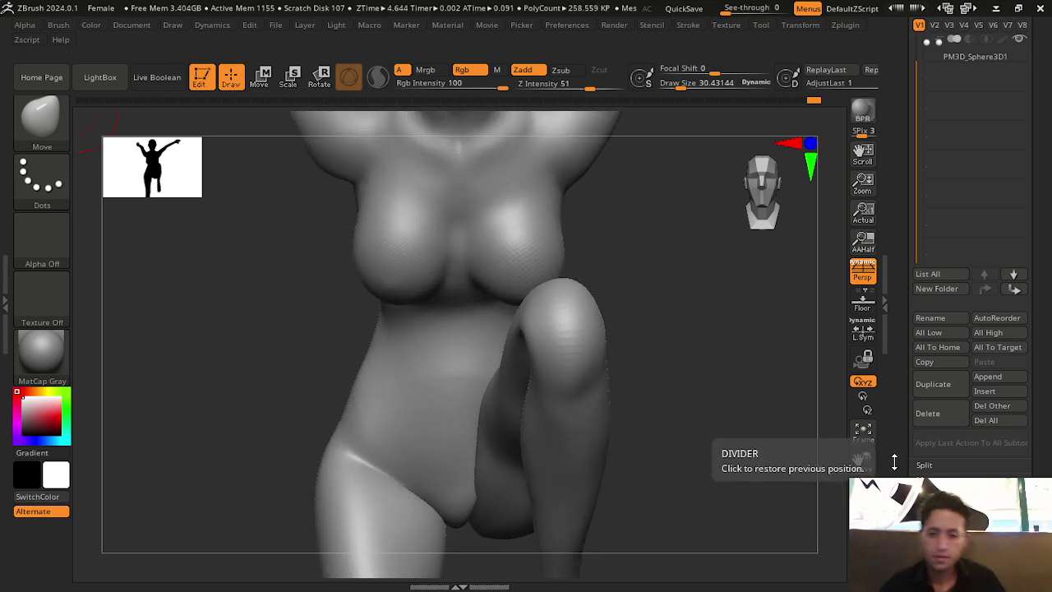
mouse_move(863, 458)
left_mouse_down()
mouse_move(734, 449)
mouse_move(619, 304)
mouse_move(622, 275)
left_mouse_up()
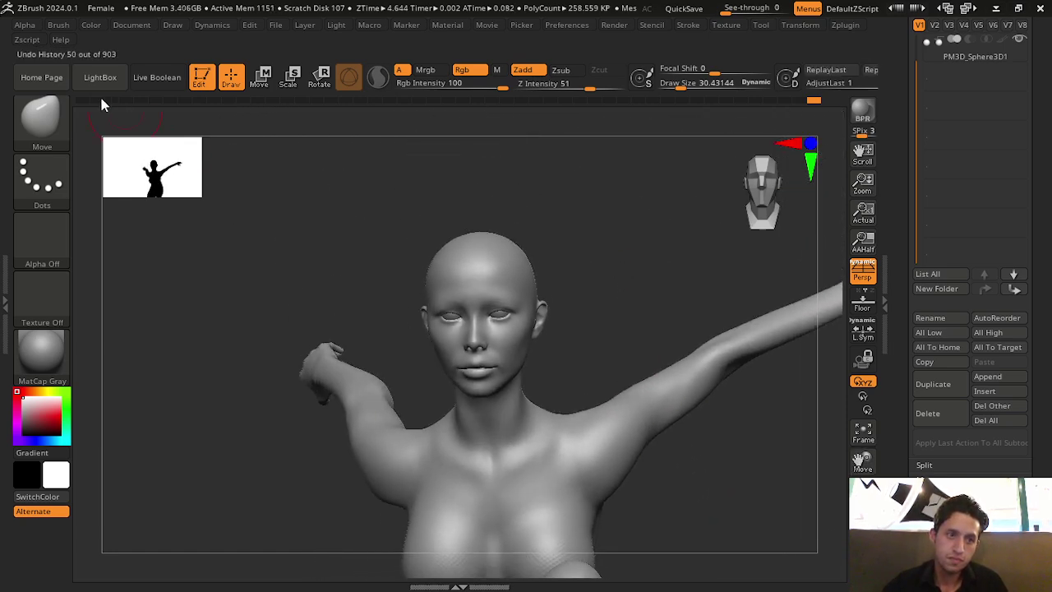
Select ClayBuildup at Draw Size about 19 and build up clay on the right cheek
left_click(65, 121)
left_click(195, 132)
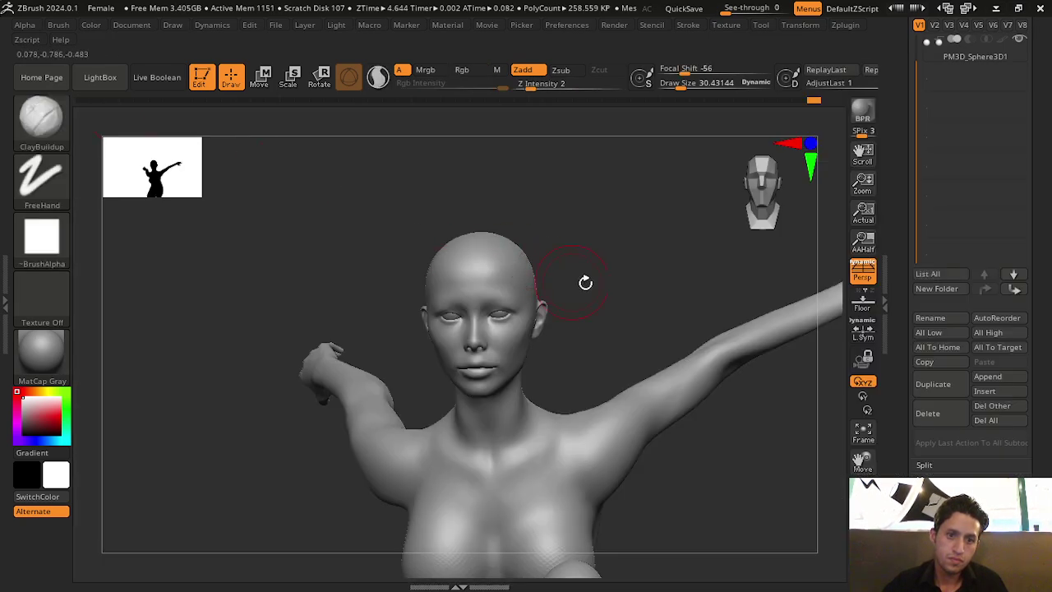
left_click_drag(582, 282, 609, 280)
left_click_drag(676, 86, 670, 85)
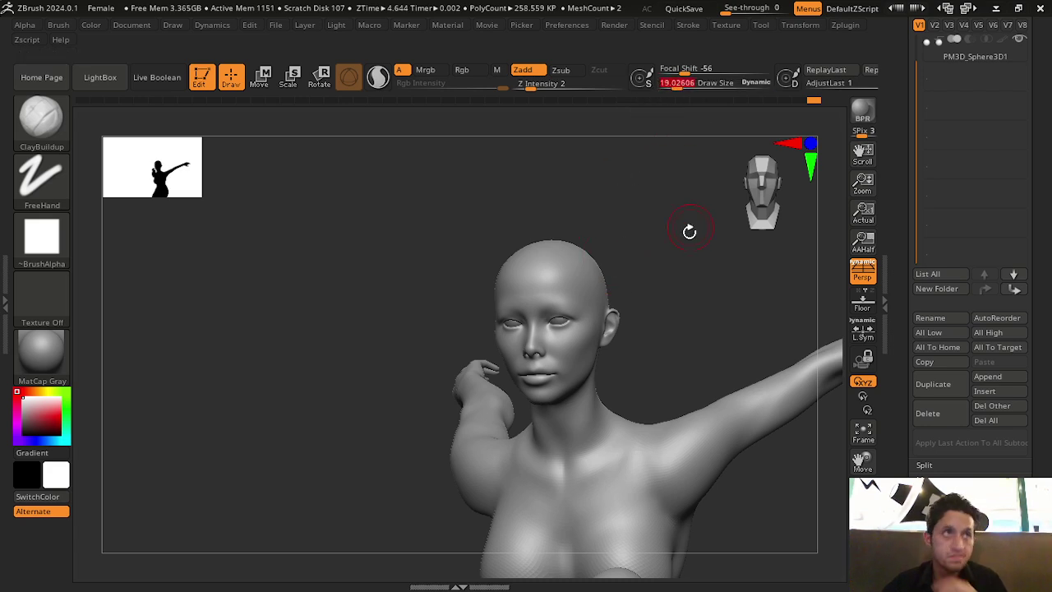
mouse_move(688, 228)
left_mouse_down()
mouse_move(675, 243)
mouse_move(695, 234)
left_mouse_up()
mouse_move(585, 322)
left_mouse_down()
mouse_move(594, 362)
mouse_move(617, 354)
left_mouse_up()
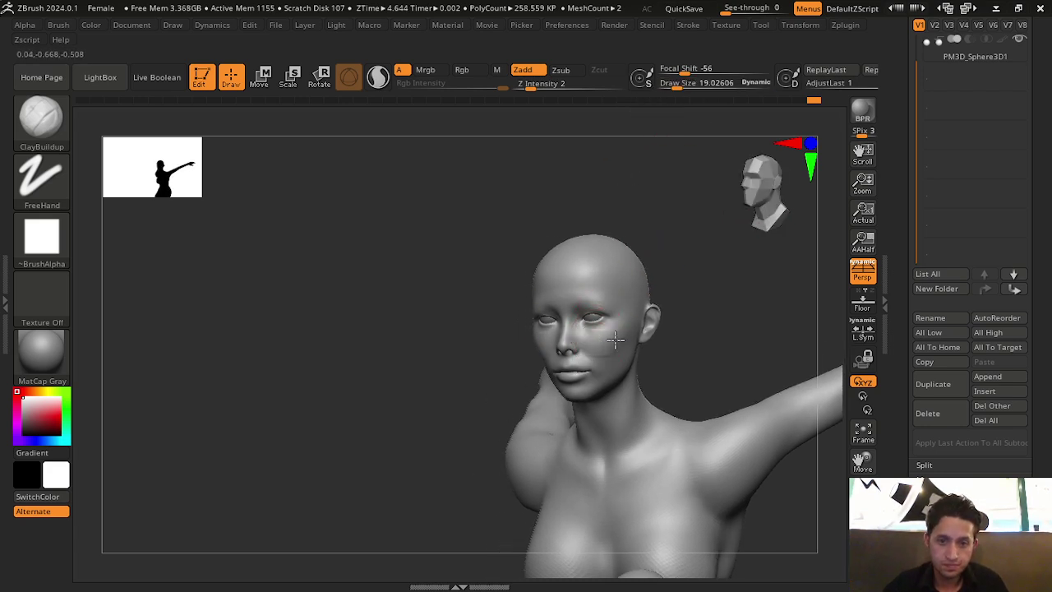
mouse_move(705, 335)
left_mouse_down()
mouse_move(756, 345)
mouse_move(748, 260)
left_mouse_up()
Shrink the brush and Shift-smooth the clay around the eyes from several head angles
left_click_drag(695, 92, 676, 90)
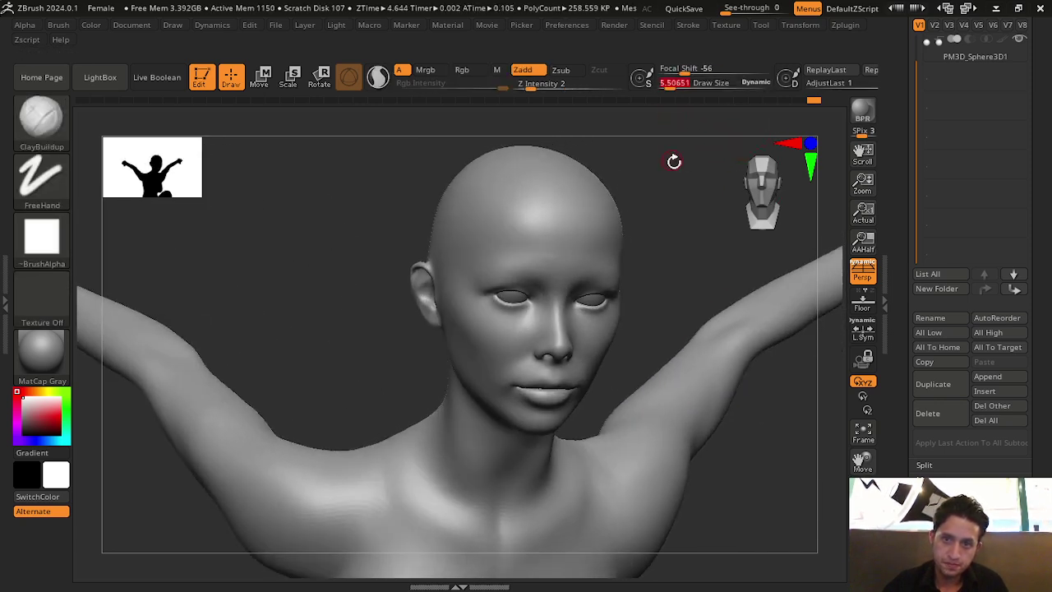
left_click_drag(674, 159, 506, 302)
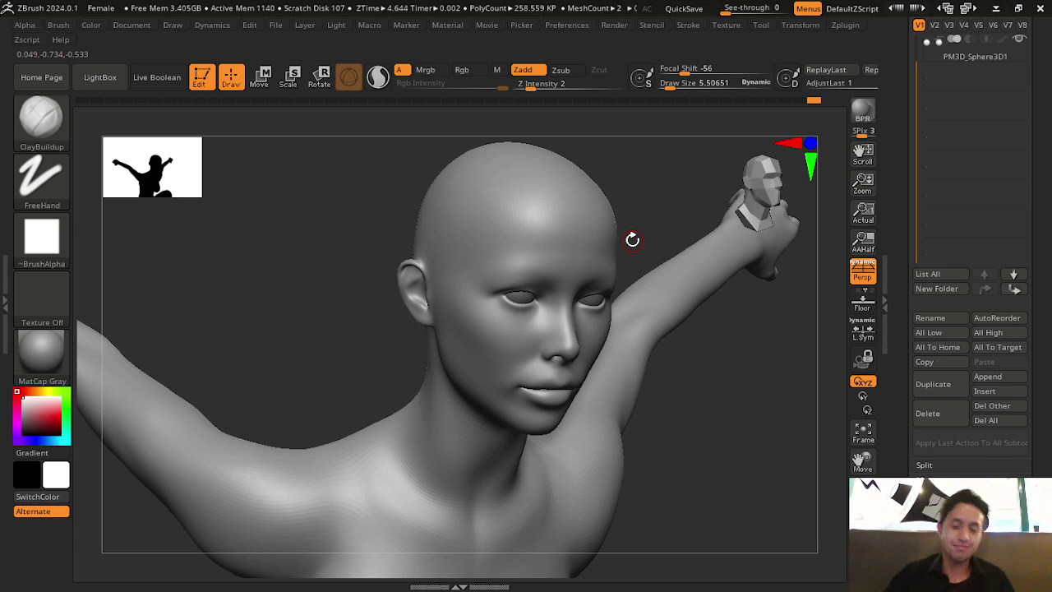
left_click_drag(730, 423, 733, 448, "shift")
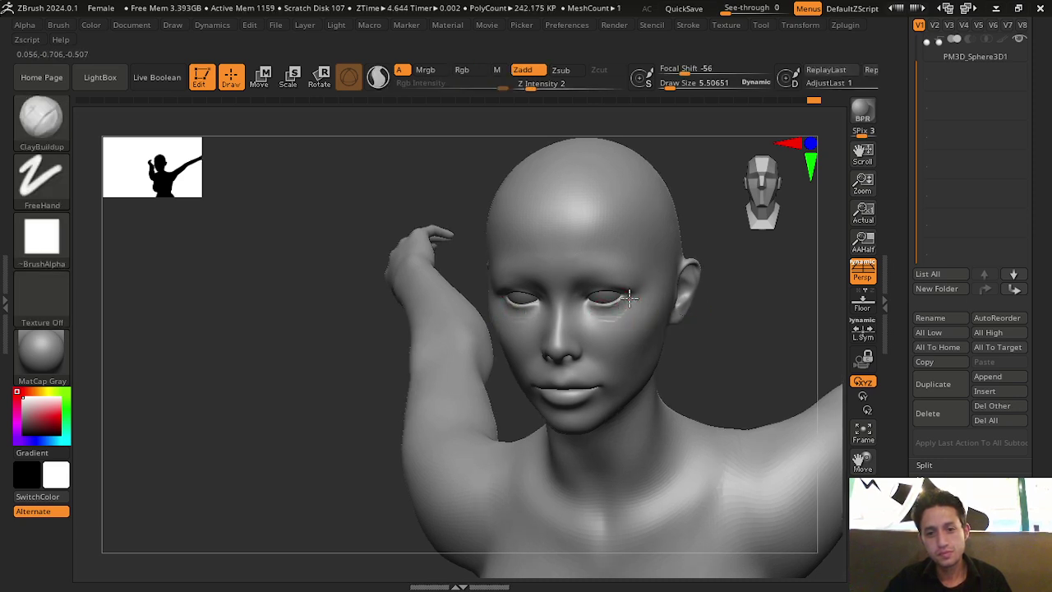
key("shift")
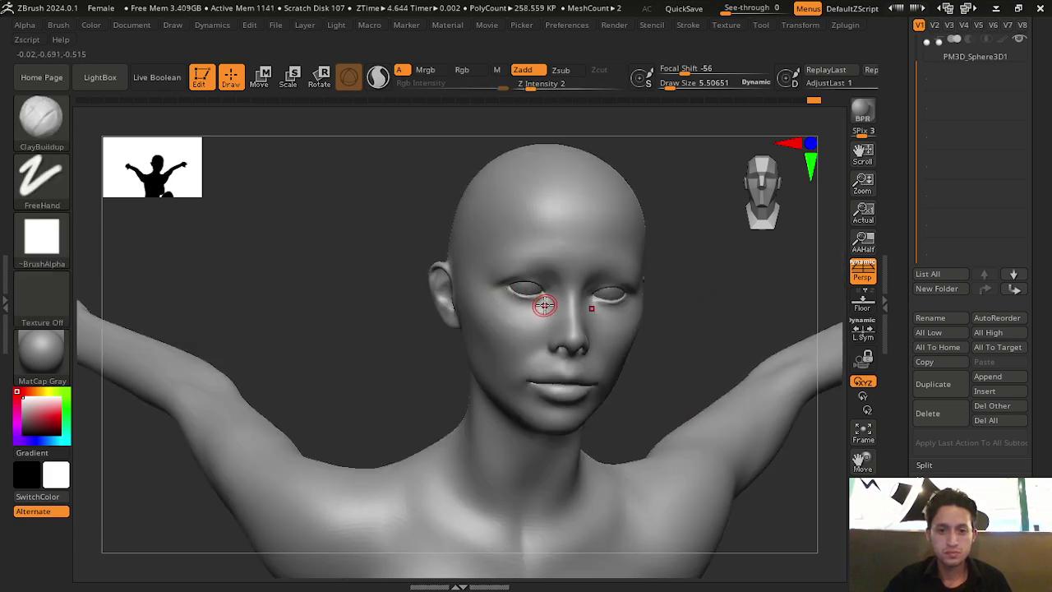
key("shift")
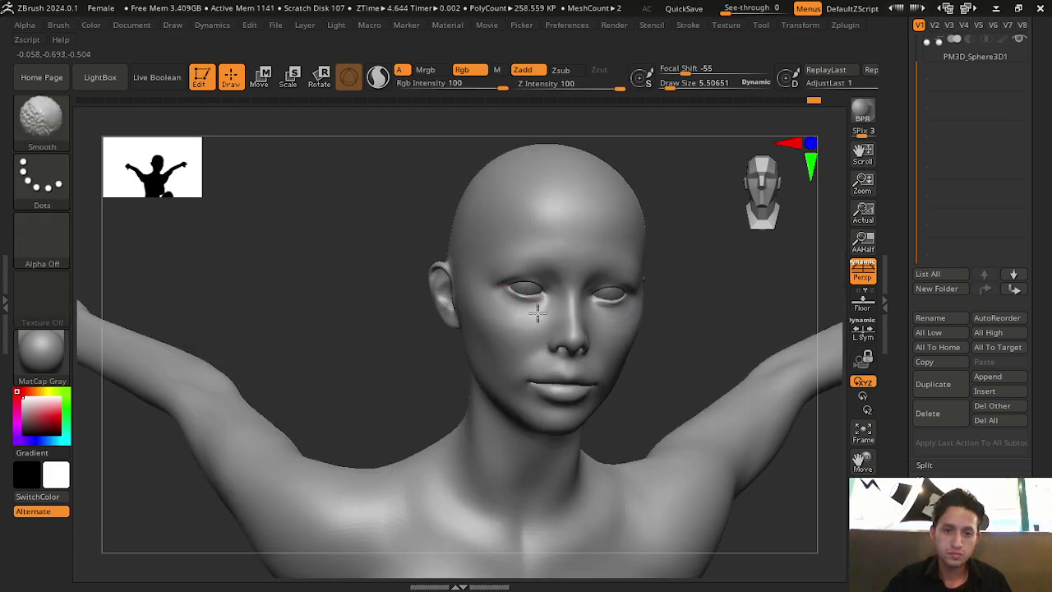
left_click_drag(674, 304, 648, 309)
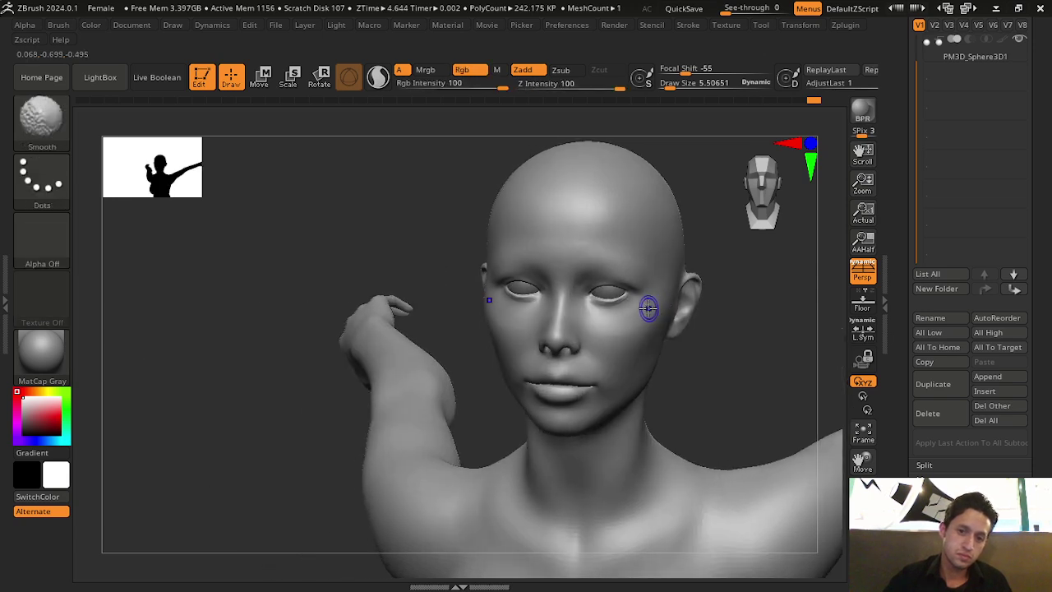
key("shift")
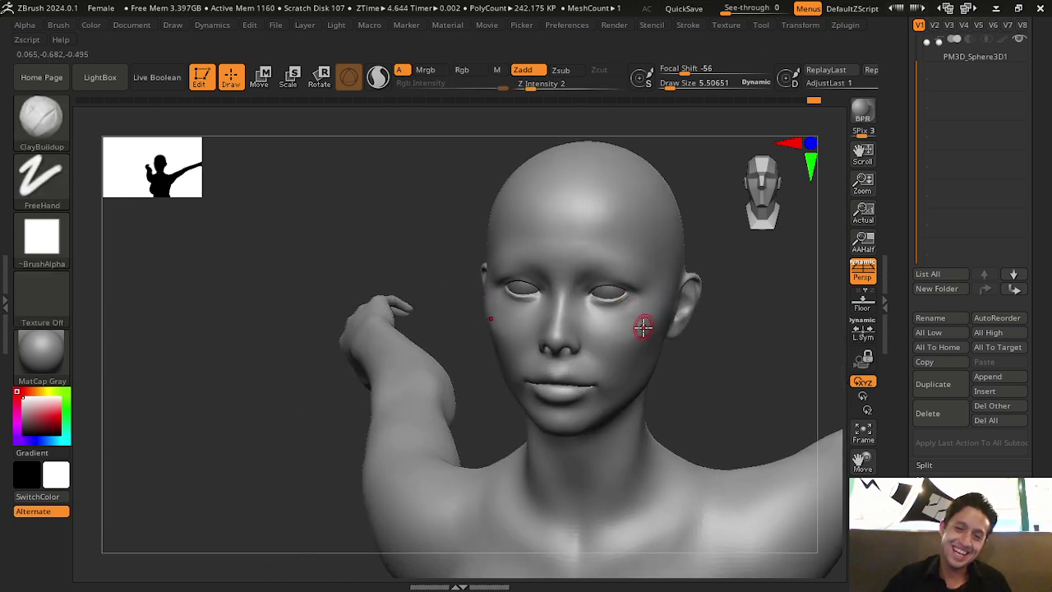
key("shift")
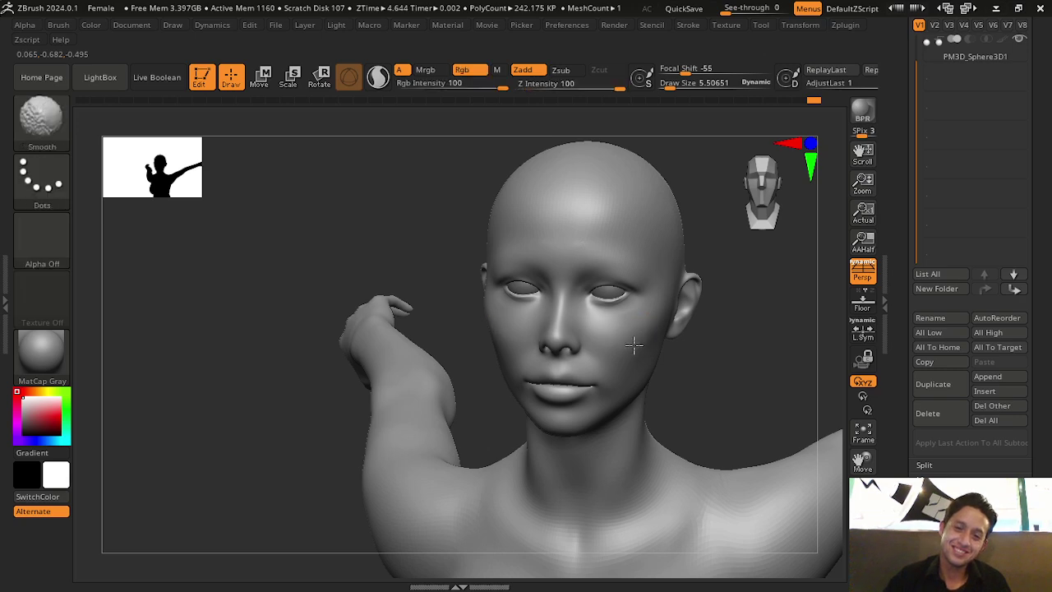
left_click_drag(806, 381, 705, 196)
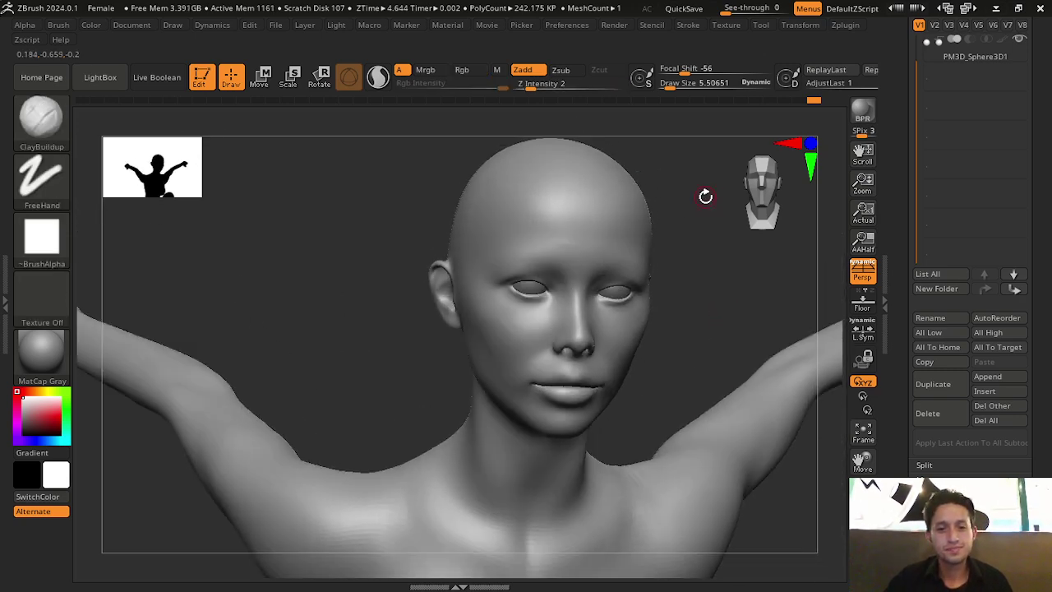
left_click(41, 119)
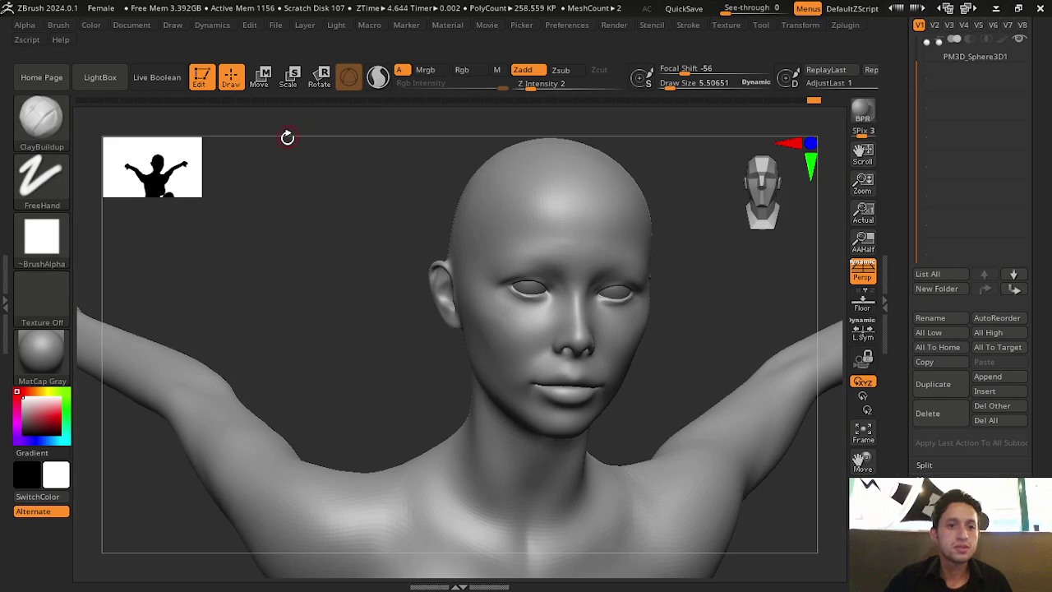
Choose the Standard brush at a smaller size and Shift-smooth around the eyes
key("b")
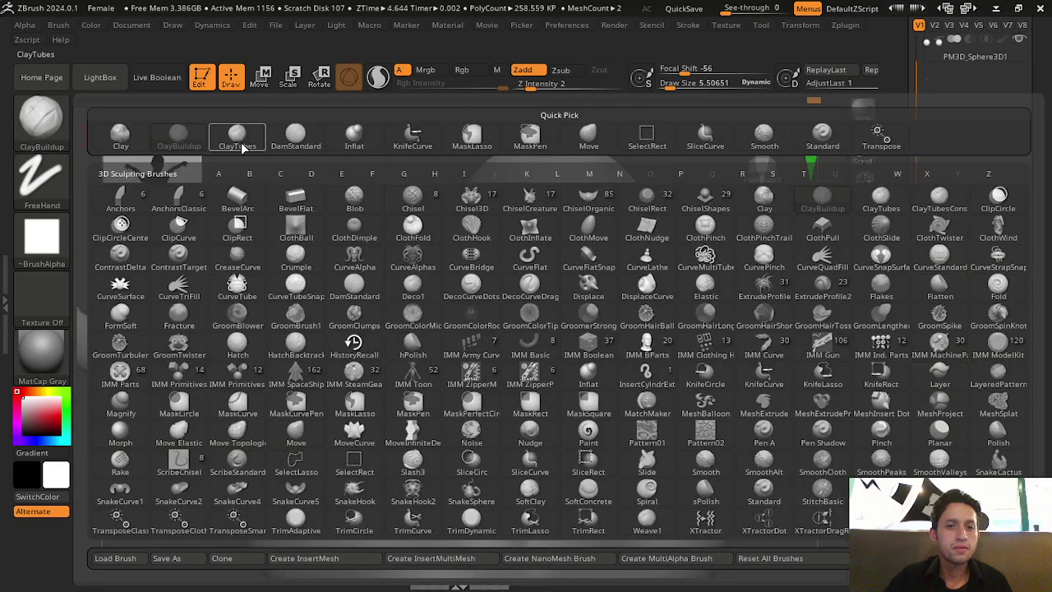
left_click(241, 142)
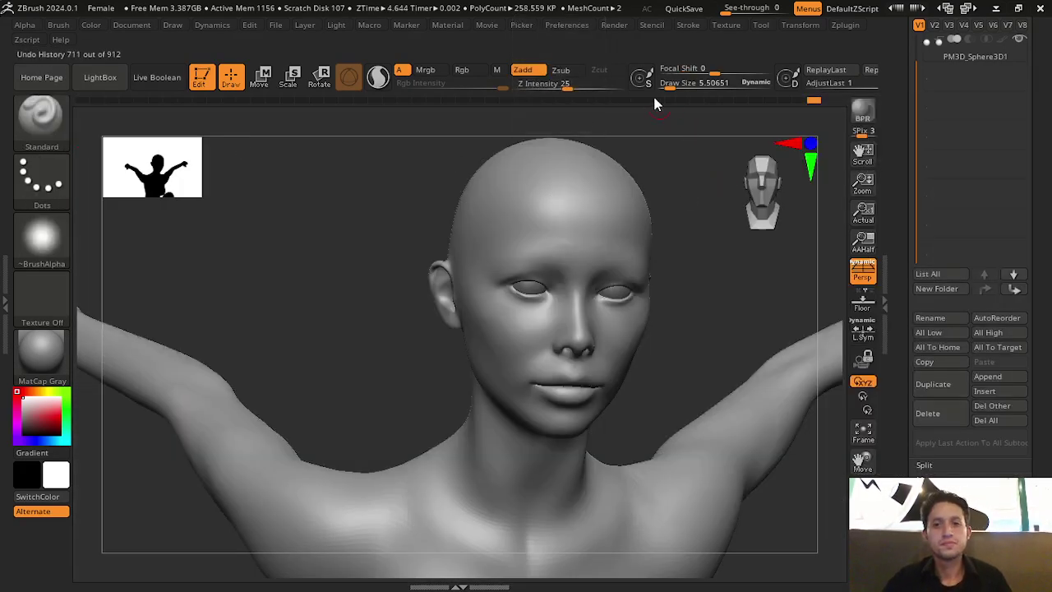
left_click_drag(671, 89, 665, 89)
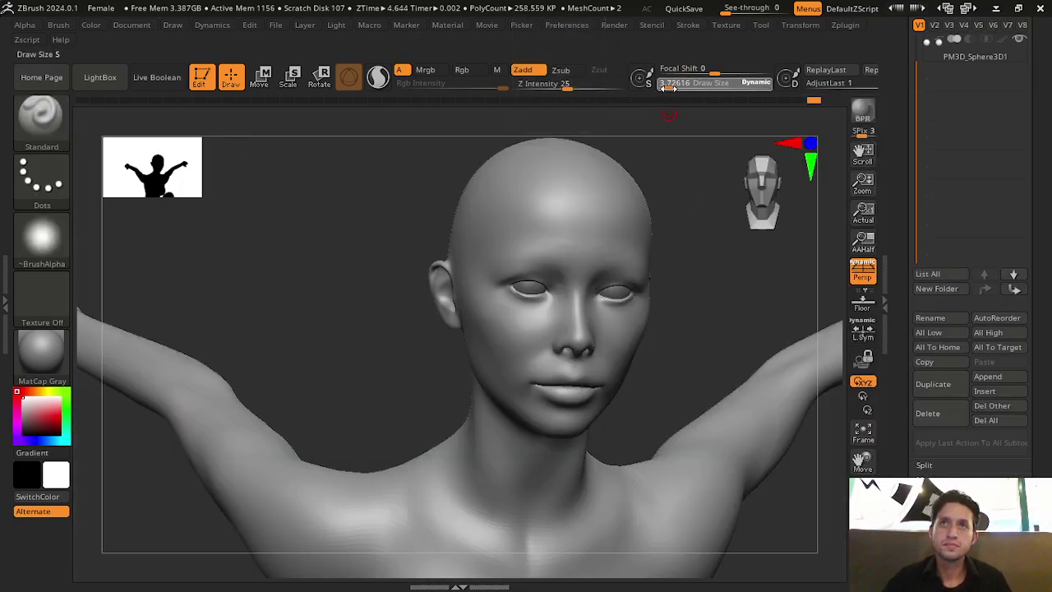
left_click_drag(838, 465, 819, 437, "alt")
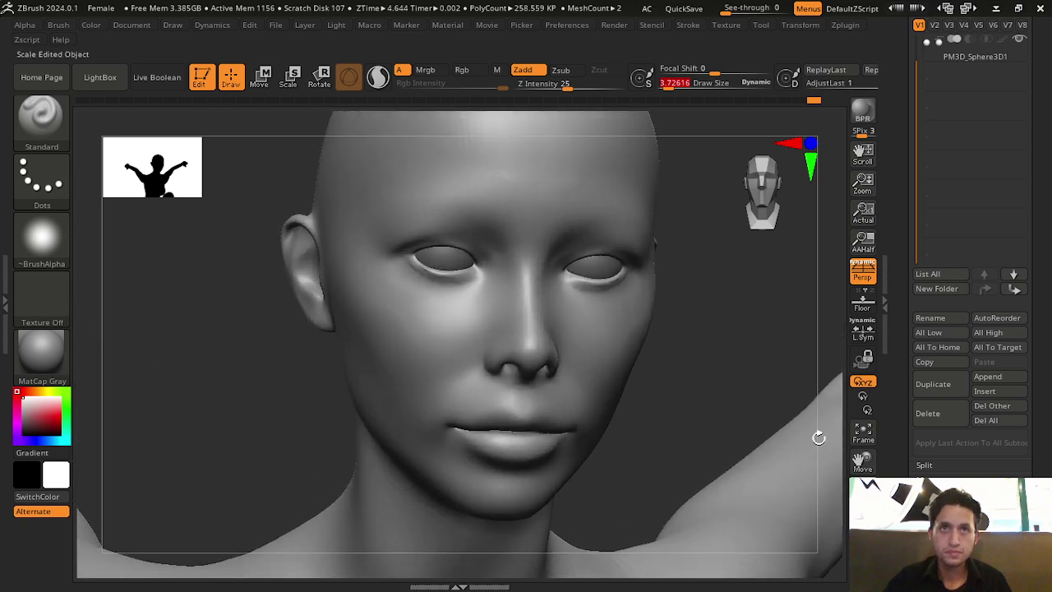
left_click_drag(751, 340, 641, 321)
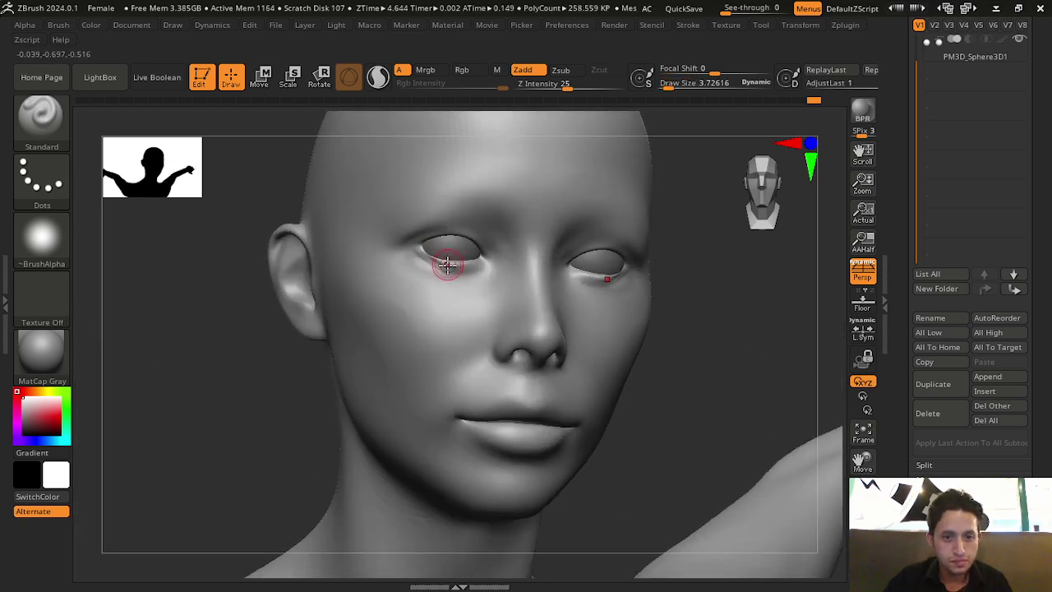
key("shift")
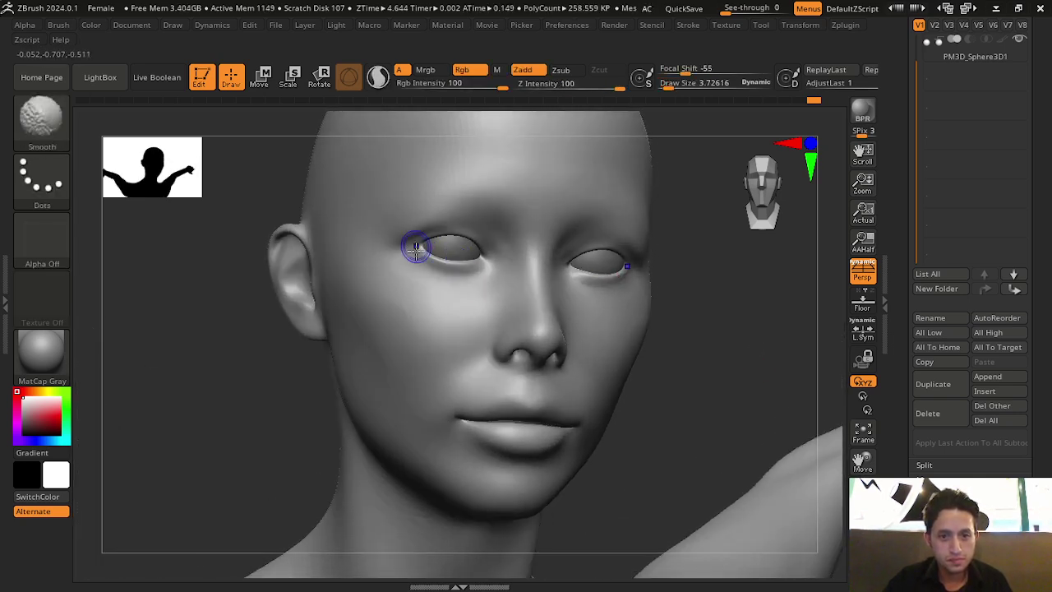
mouse_move(693, 315)
left_mouse_down("shift")
mouse_move(681, 312)
mouse_move(781, 392)
mouse_move(742, 297)
left_mouse_up("shift")
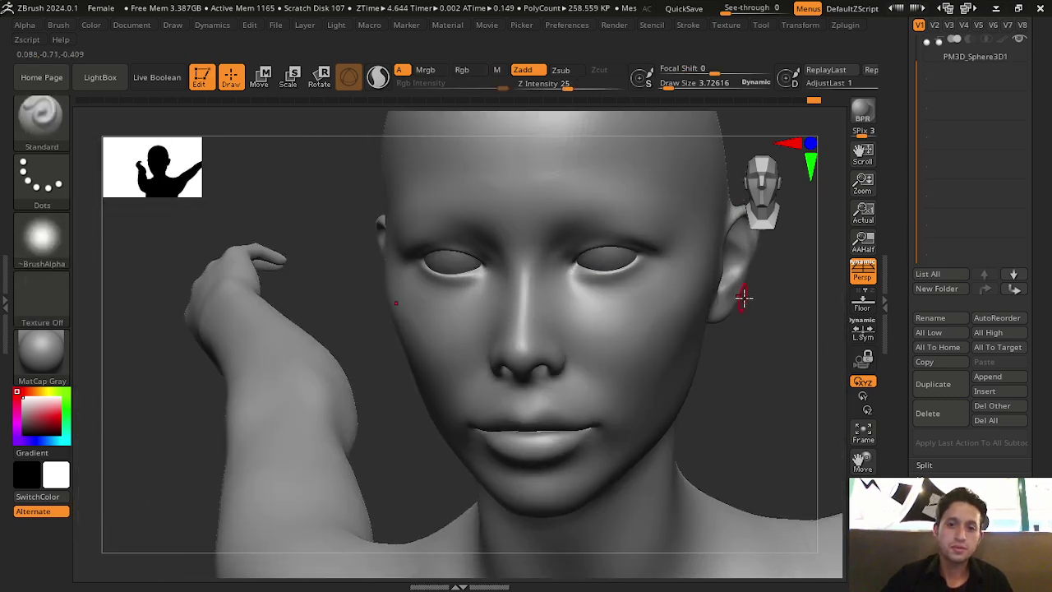
Lower Draw Size and set Z Intensity to 14 for fine work on the face
left_click_drag(682, 105, 664, 113)
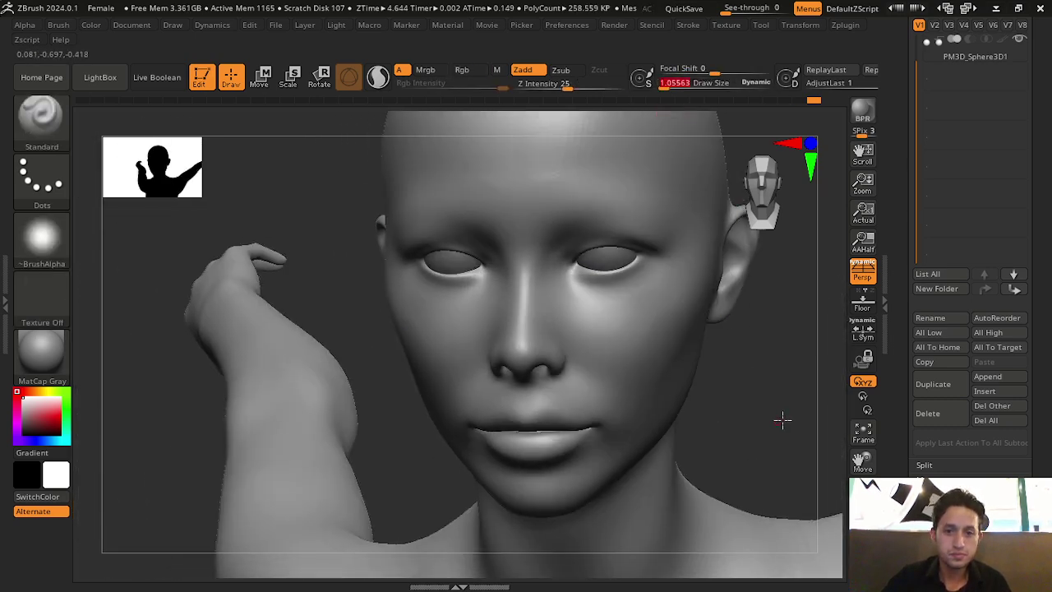
left_click_drag(782, 420, 489, 295, "shift")
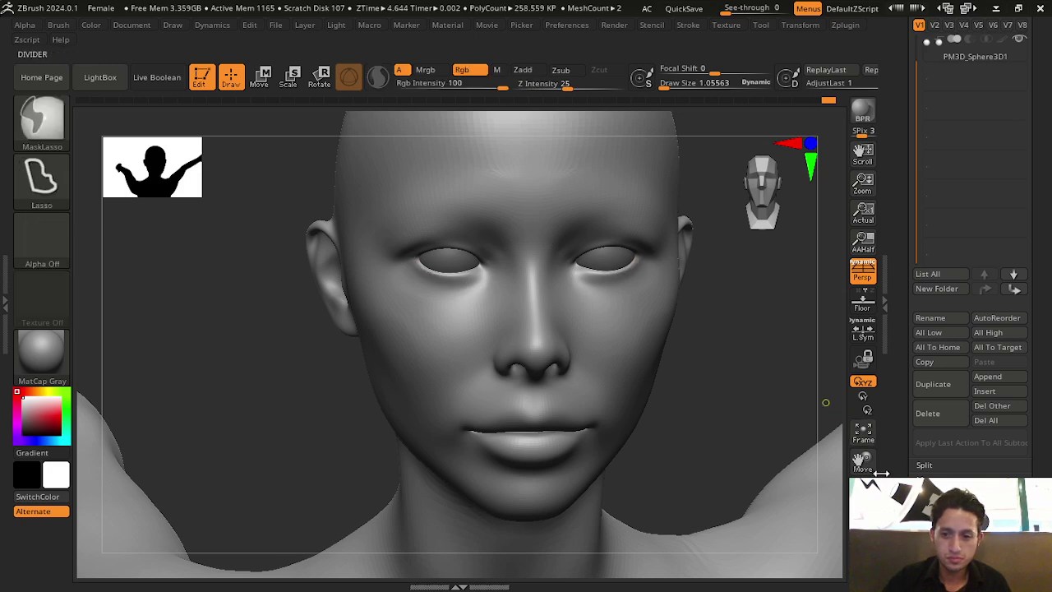
left_click_drag(822, 370, 666, 129, "alt")
left_click_drag(566, 87, 557, 87)
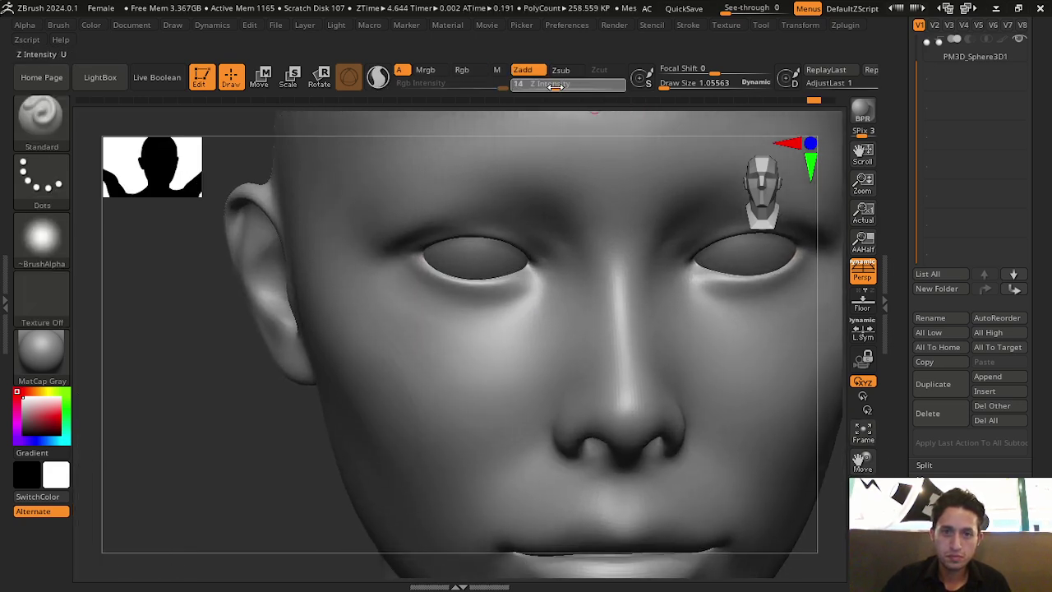
mouse_move(682, 84)
left_mouse_down()
mouse_move(667, 83)
mouse_move(740, 83)
left_mouse_up()
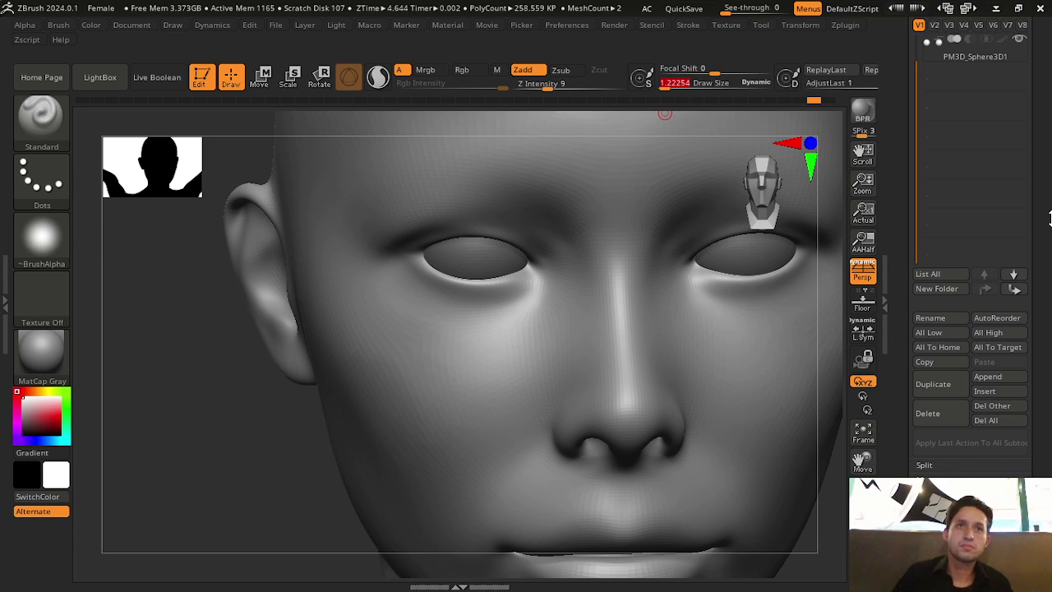
left_click_drag(258, 439, 205, 415)
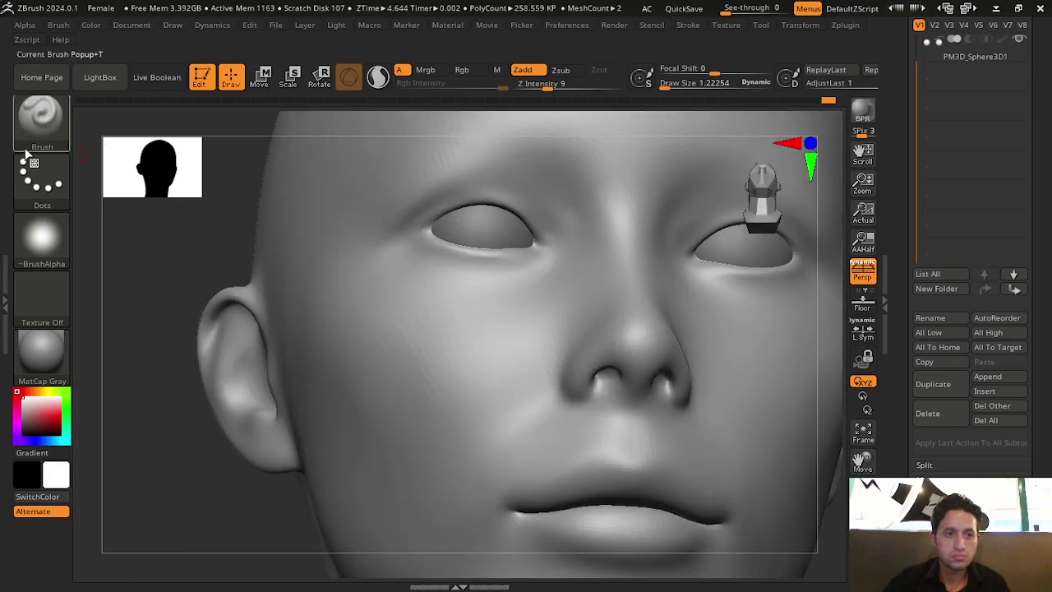
Select the DamStandard brush and shrink its Draw Size to about 1.9
left_click(42, 120)
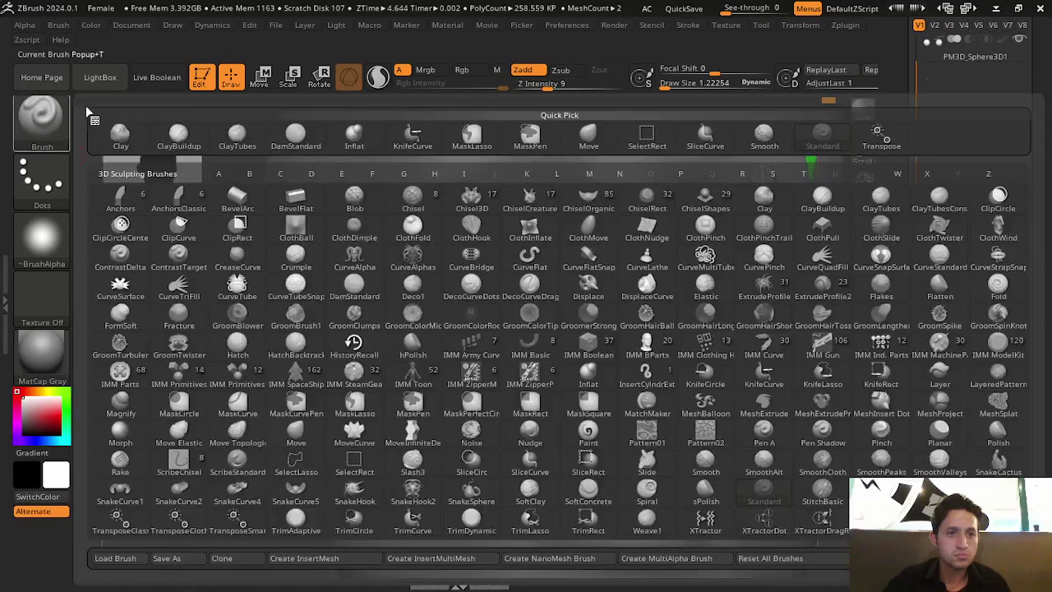
left_click(42, 119)
left_click(300, 139)
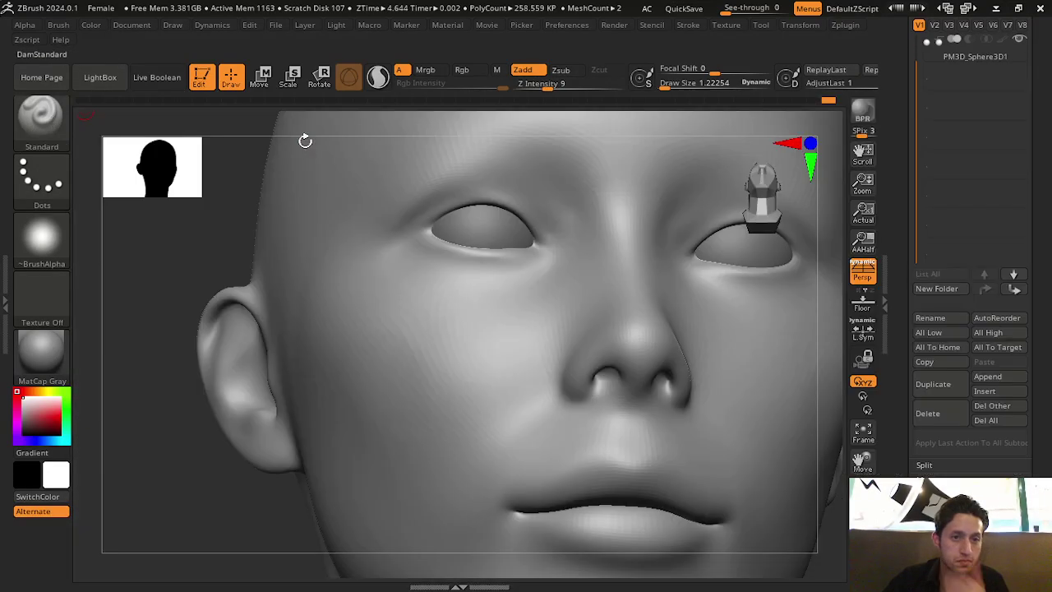
left_click_drag(170, 249, 432, 219)
key("ctrl")
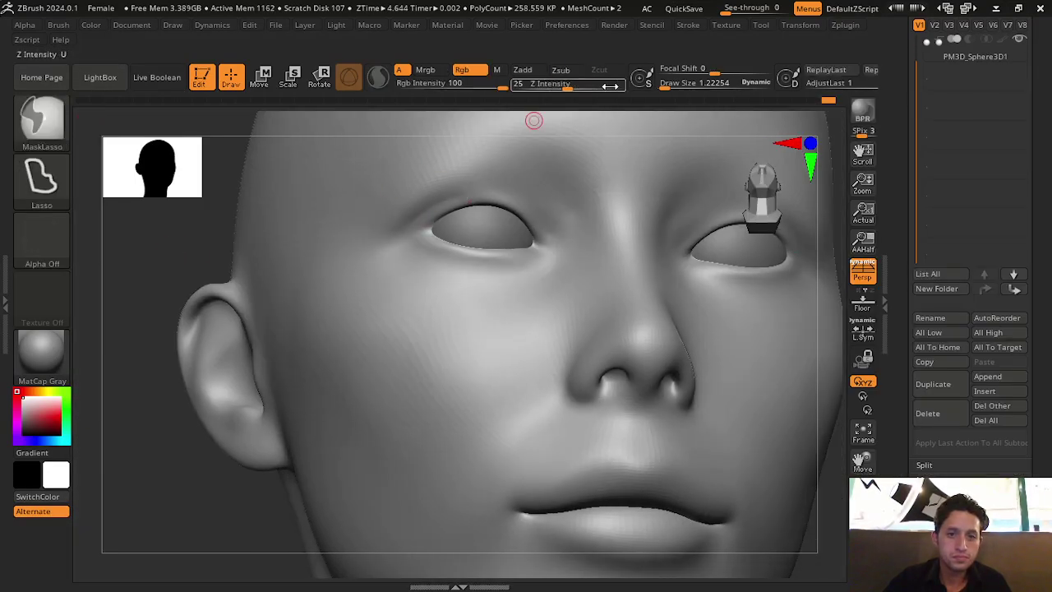
left_click_drag(667, 83, 662, 83)
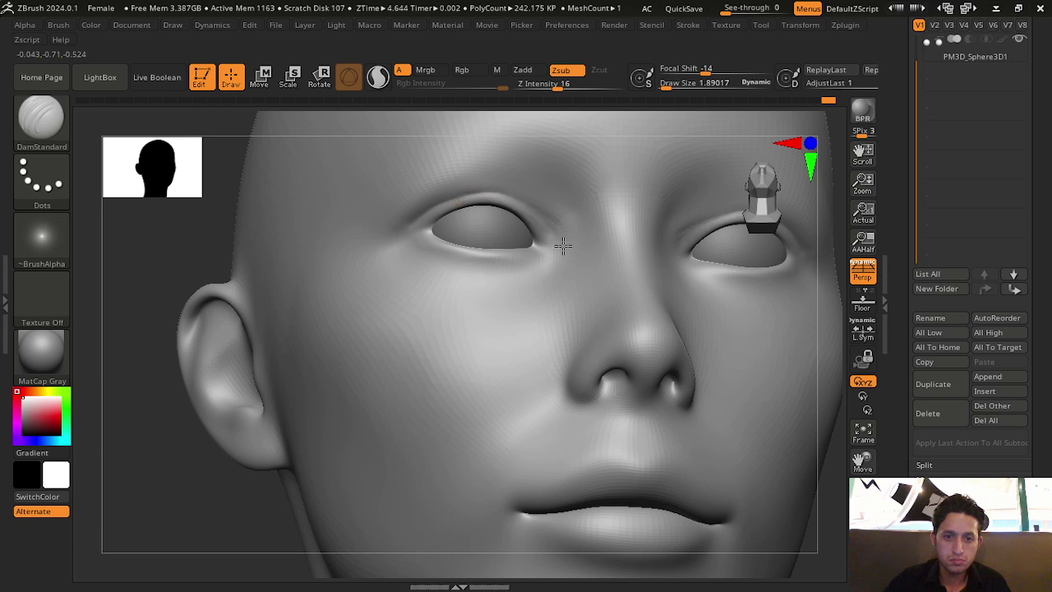
Carve a trial crease on the upper eyelid, undo it, and turn the head front-on
left_click_drag(446, 223, 512, 192, "shift")
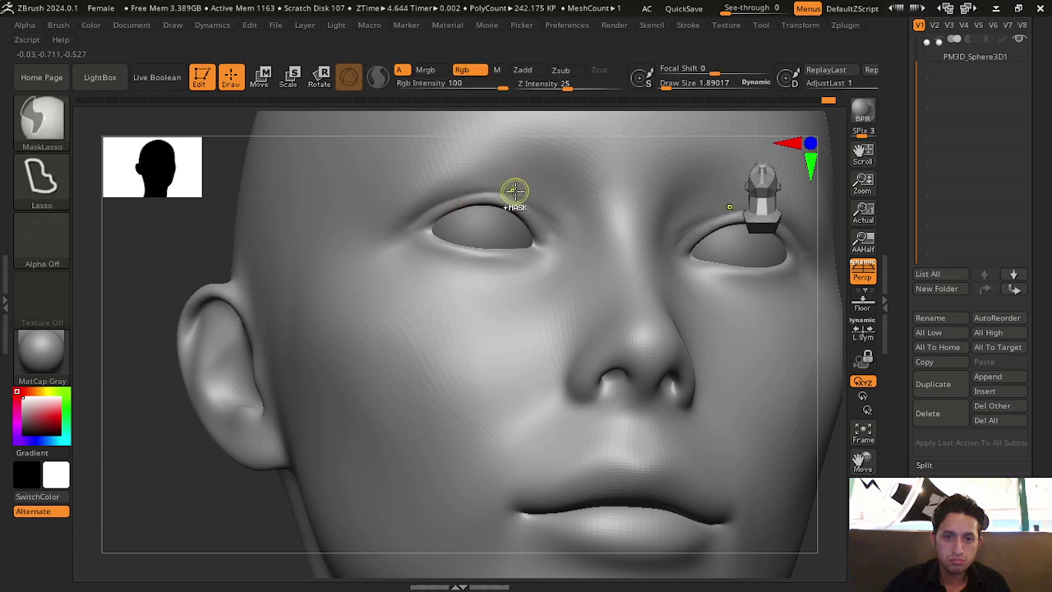
left_click_drag(549, 232, 505, 196, "shift")
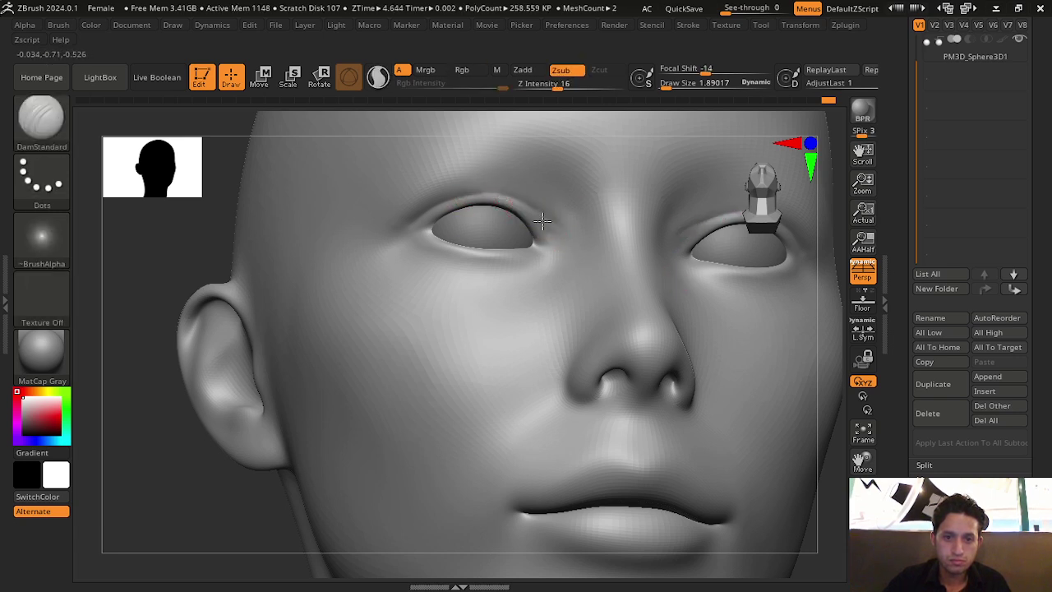
key("ctrl+z")
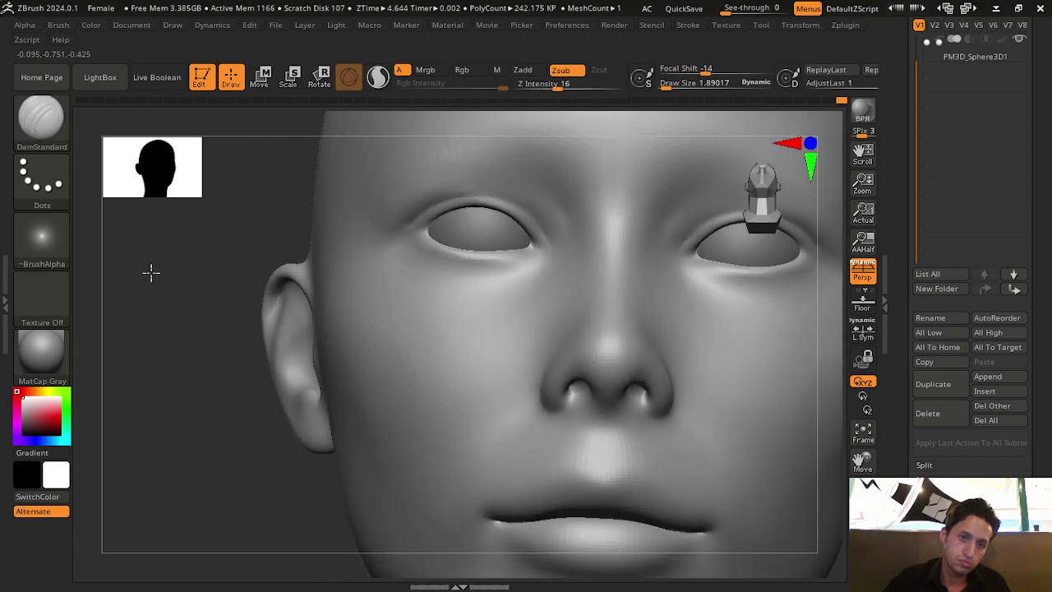
left_click_drag(151, 272, 192, 256)
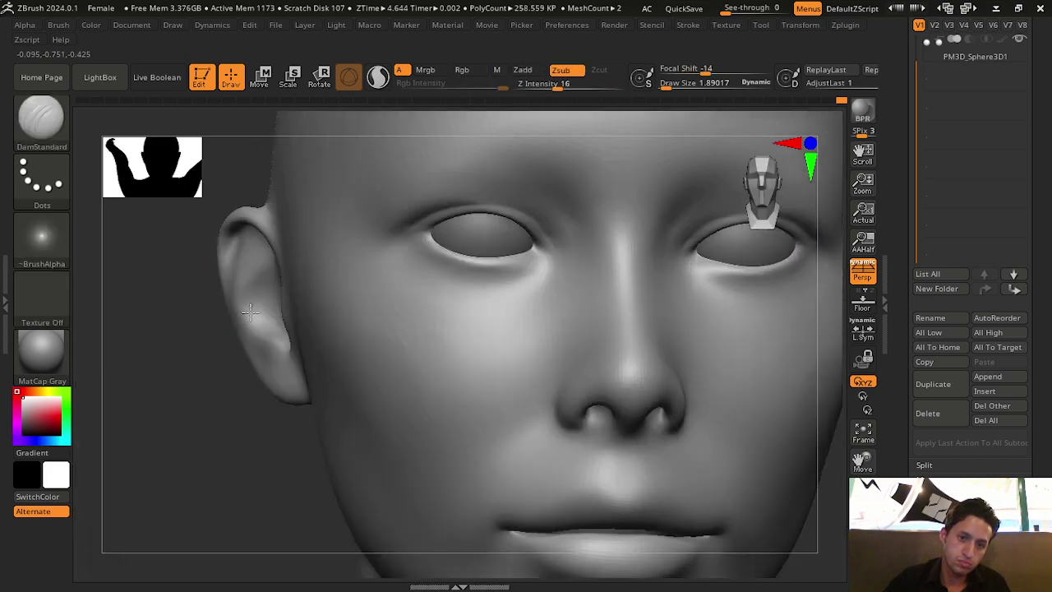
left_click_drag(240, 355, 249, 329, "shift")
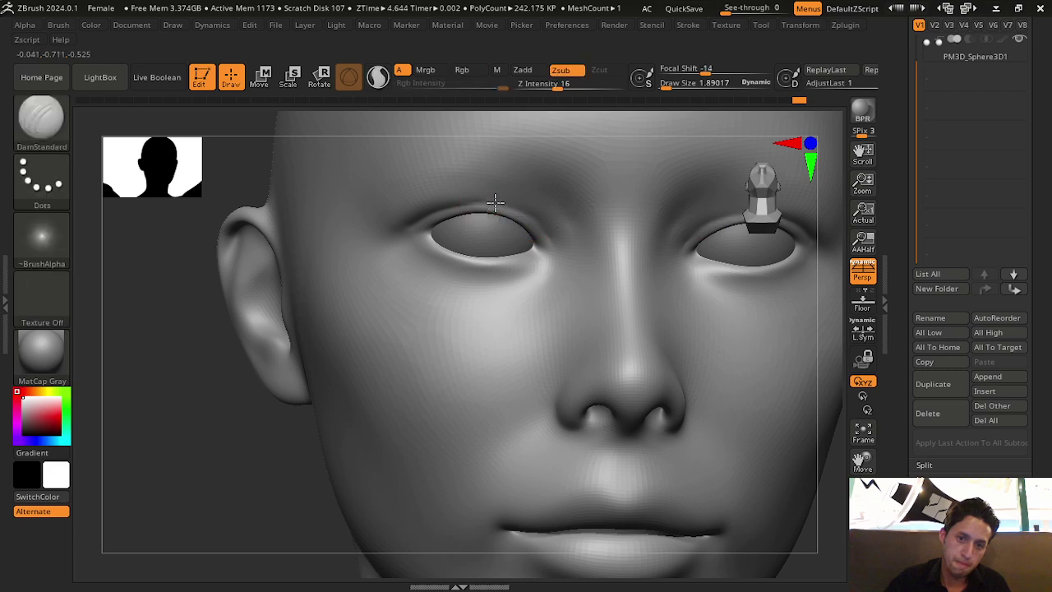
key("shift")
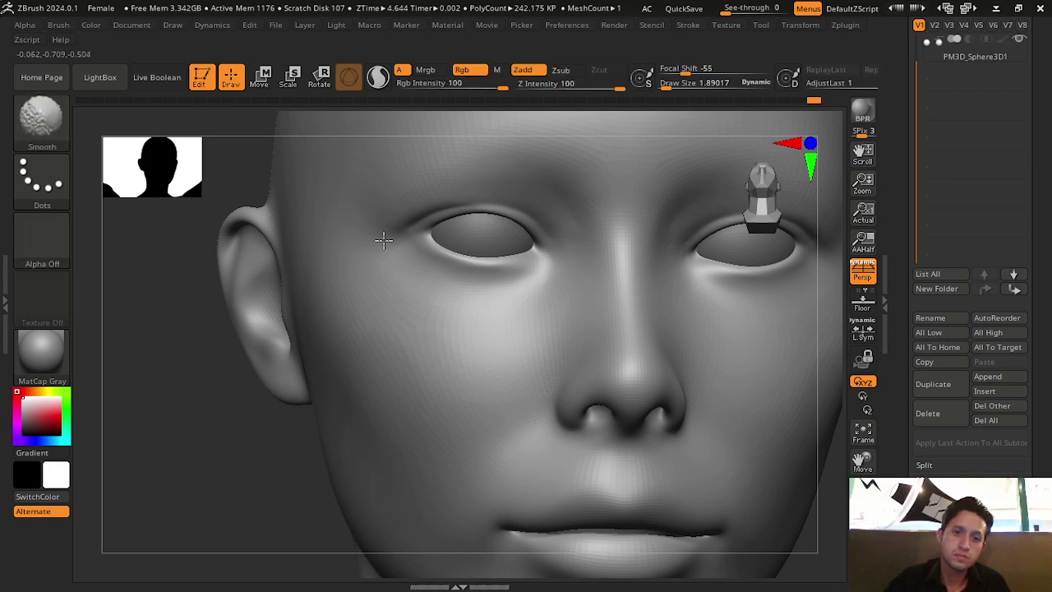
key("shift")
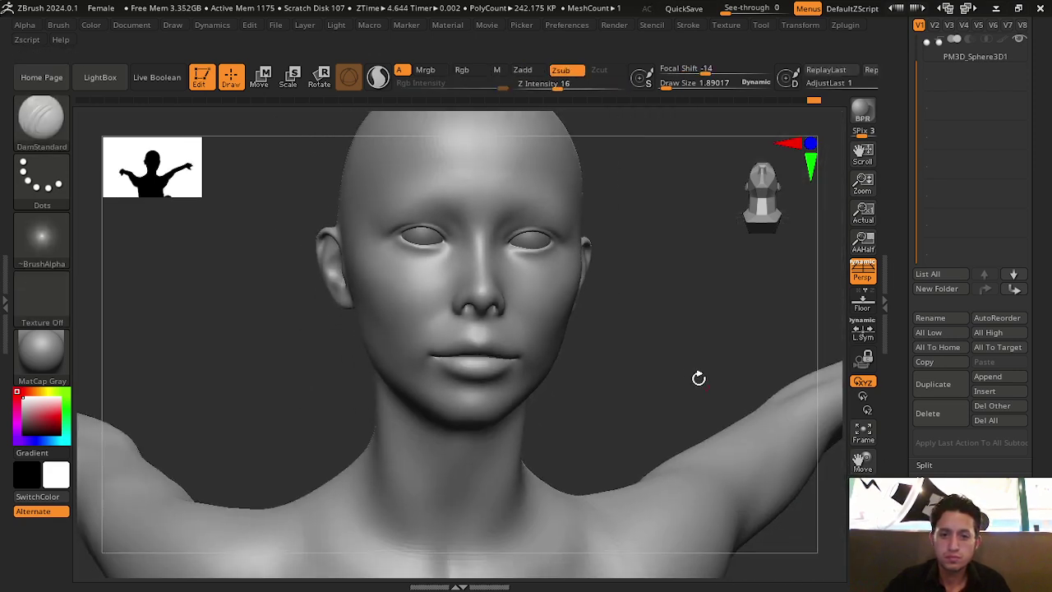
mouse_move(697, 376)
left_mouse_down()
mouse_move(674, 378)
mouse_move(678, 313)
mouse_move(652, 238)
mouse_move(241, 165)
left_mouse_up()
Switch to the ClayBuildup brush and frame the face in a close, tilted view
left_click(41, 115)
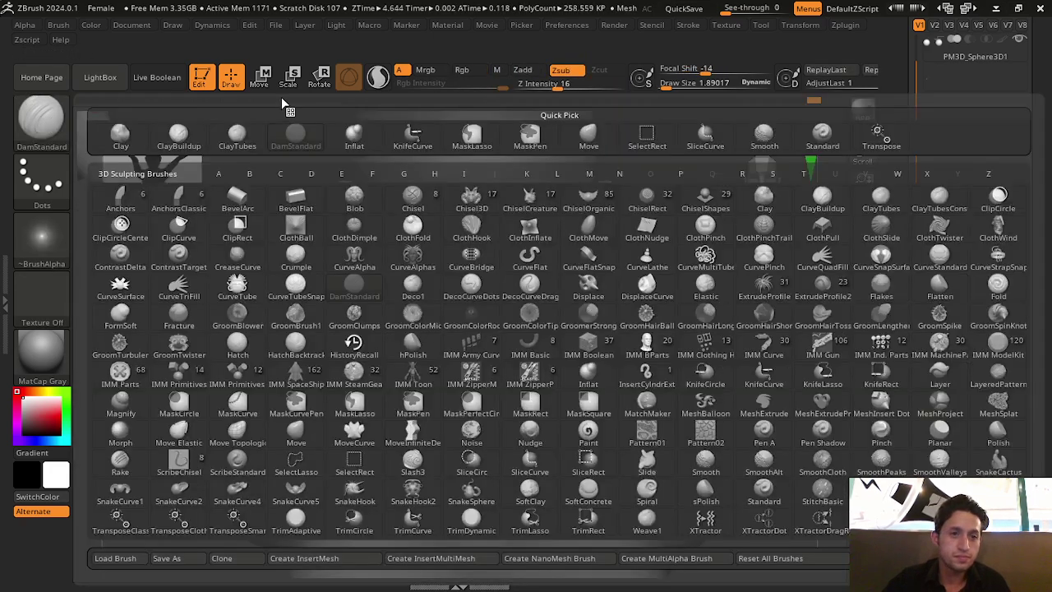
left_click(178, 134)
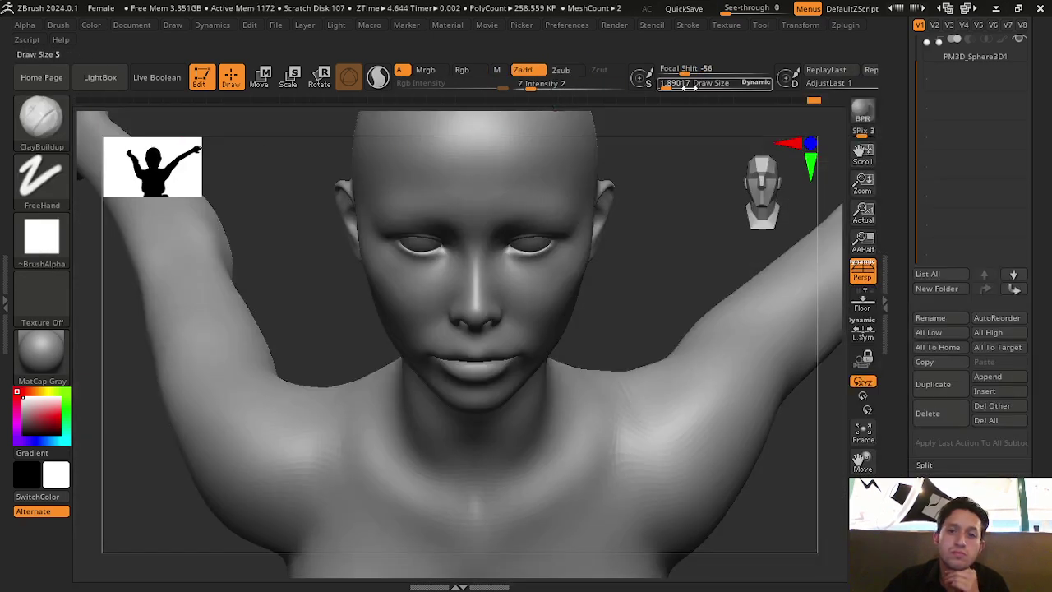
mouse_move(814, 340)
left_mouse_down("alt")
mouse_move(759, 374)
mouse_move(756, 305)
left_mouse_up("alt")
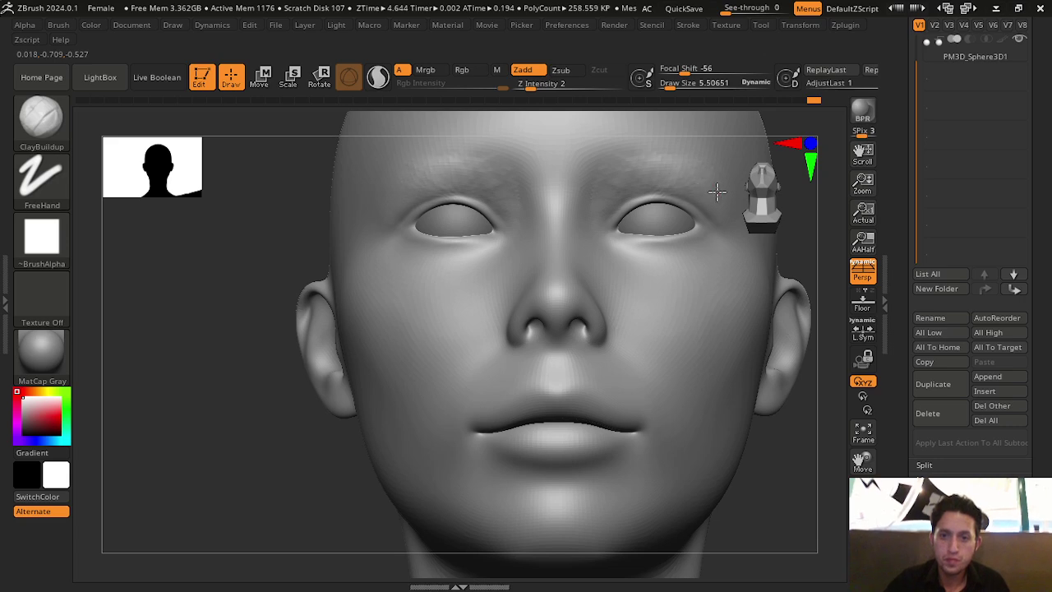
mouse_move(785, 481)
left_mouse_down()
mouse_move(789, 516)
mouse_move(778, 317)
left_mouse_up()
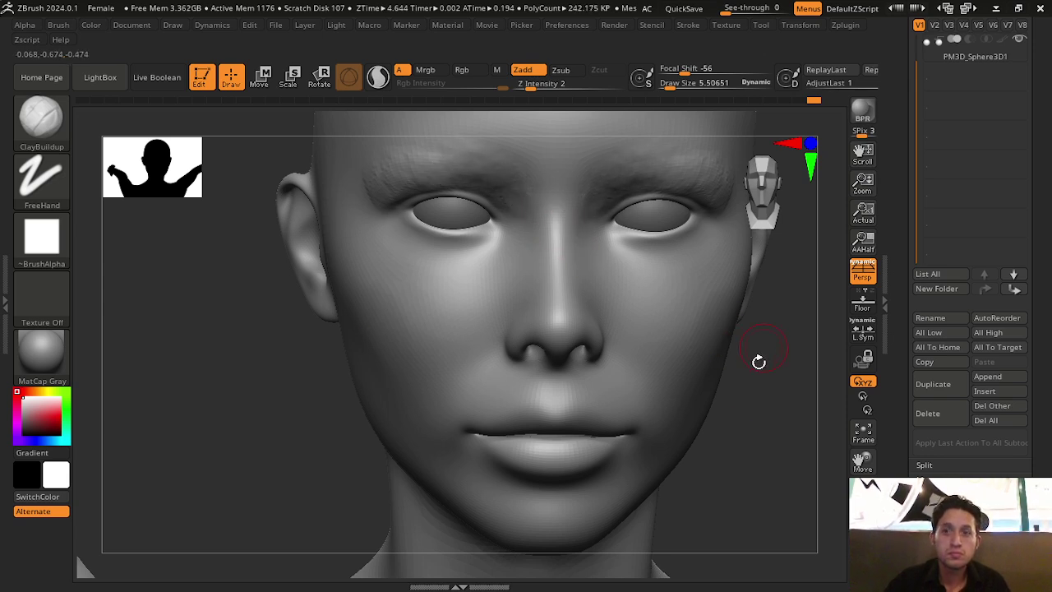
left_click_drag(773, 416, 796, 387)
left_click_drag(862, 460, 809, 488)
left_click_drag(743, 353, 622, 263)
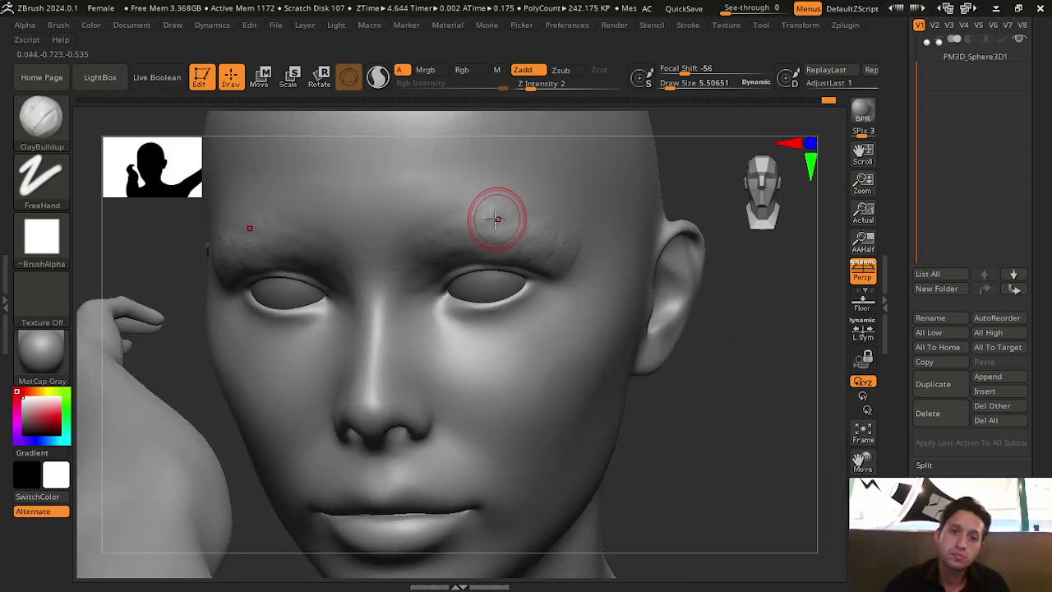
Smooth the bumpy right brow and the area between the brows with a smaller brush
key("shift")
left_click_drag(445, 232, 521, 207, "shift")
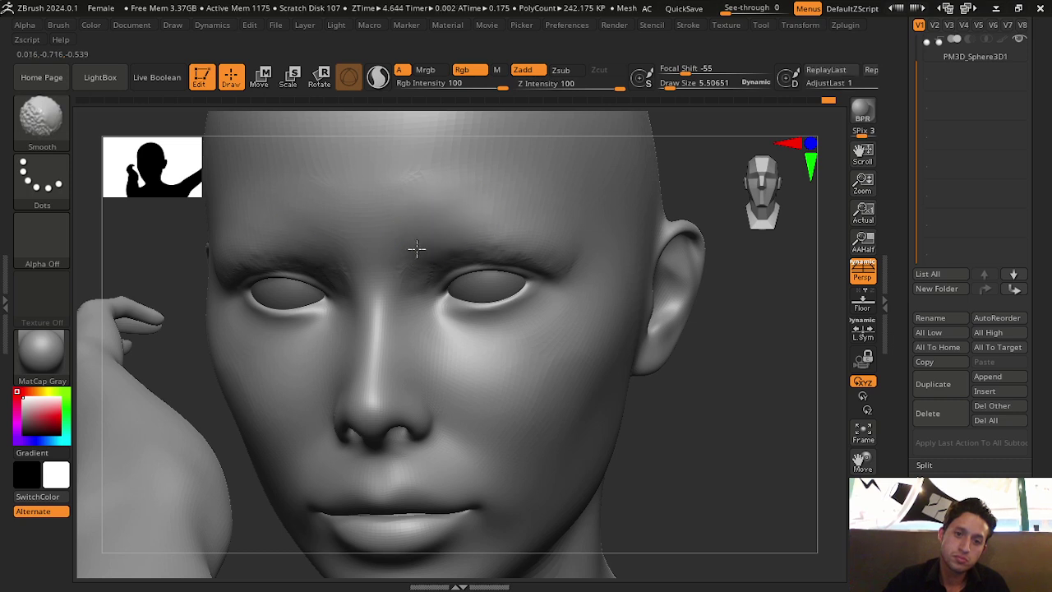
left_click_drag(400, 293, 459, 224, "shift")
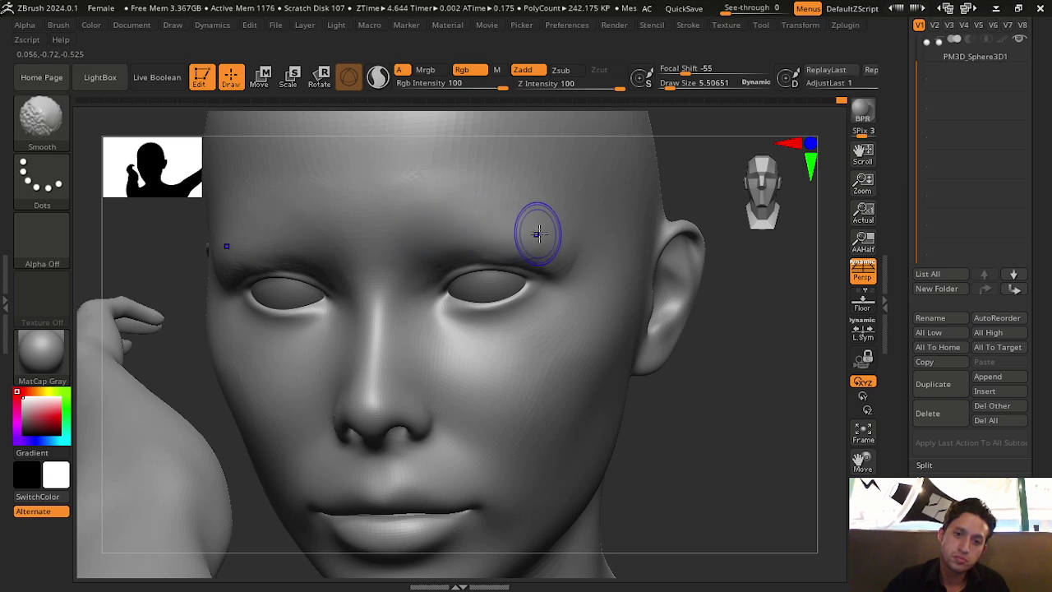
left_click_drag(535, 235, 578, 248, "shift")
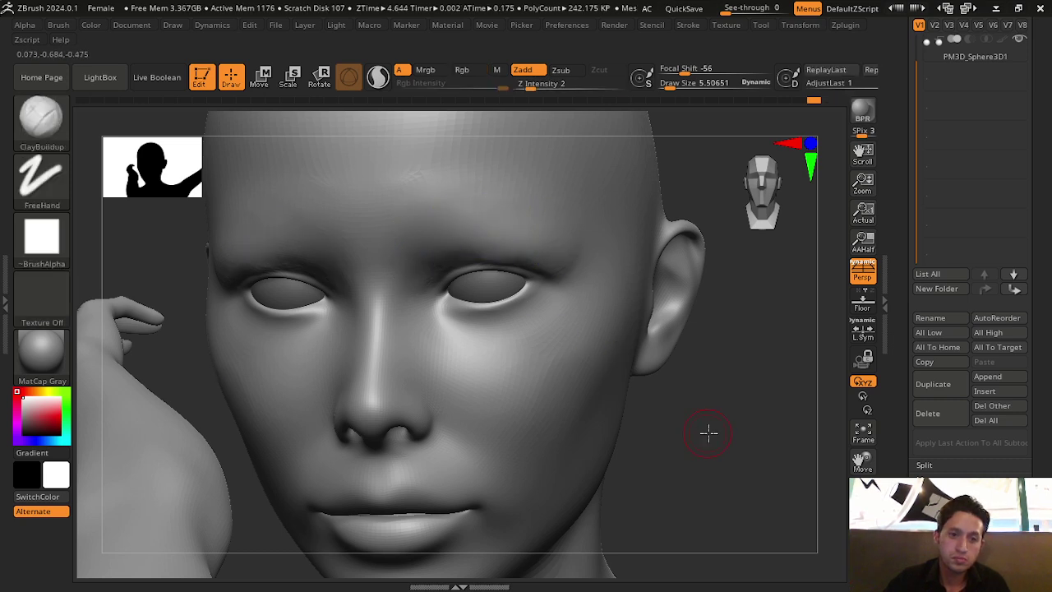
left_click_drag(704, 430, 711, 369)
left_click_drag(672, 85, 668, 87)
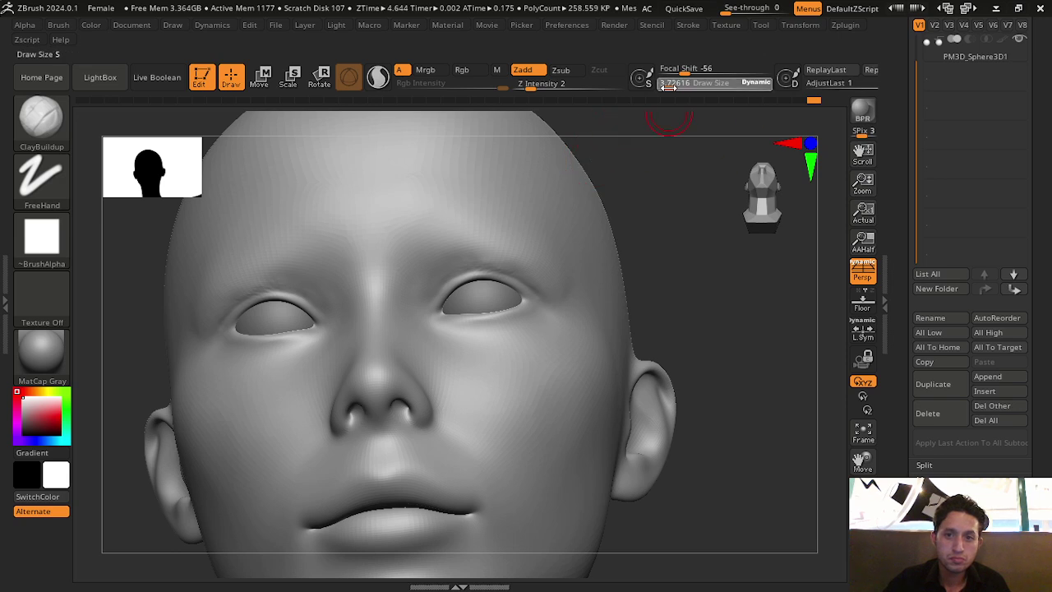
left_click_drag(702, 247, 564, 225, "shift")
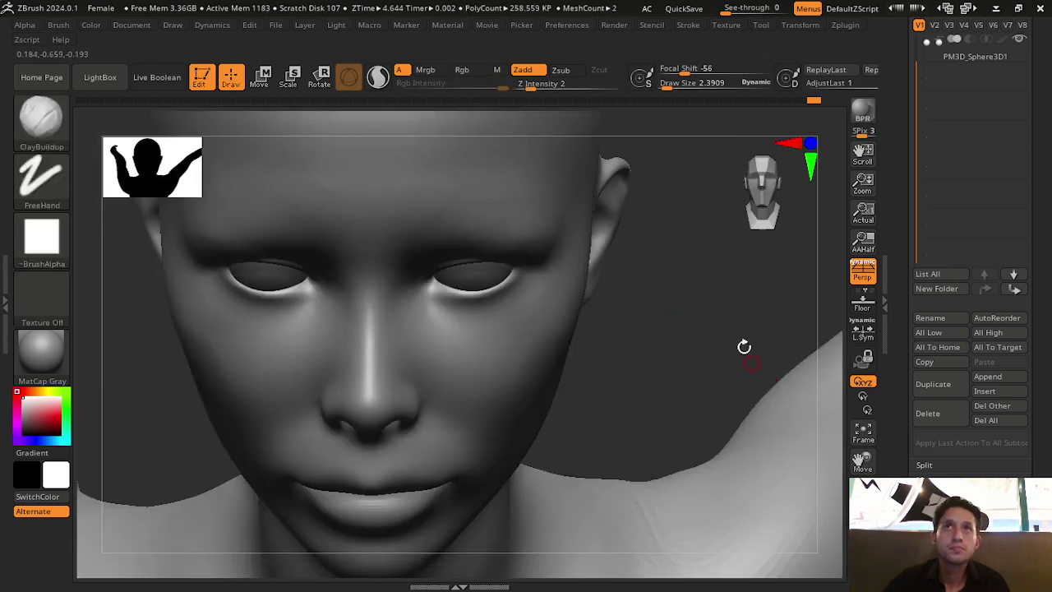
left_click_drag(750, 321, 744, 348, "shift")
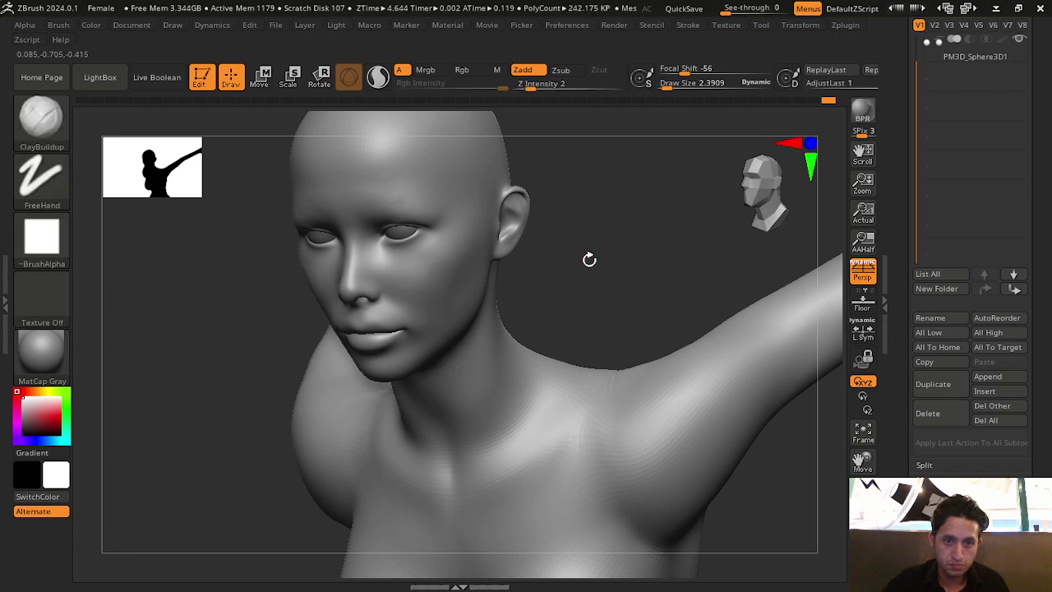
left_click_drag(587, 258, 601, 195)
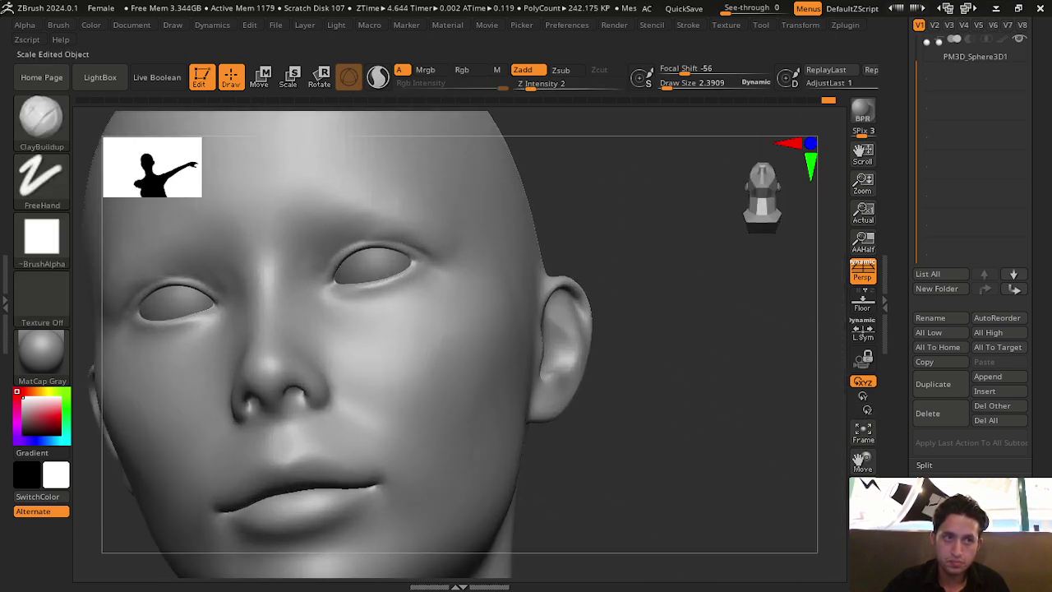
left_click(59, 122)
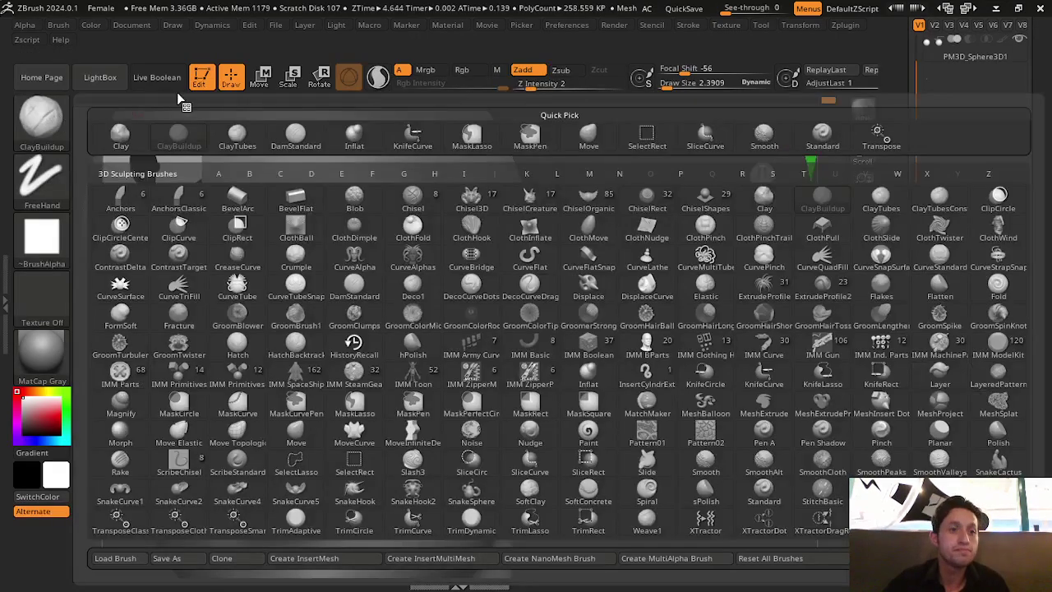
Make DamStandard active again and pull back to a three-quarter view of the figure
left_click(295, 135)
left_click_drag(648, 266, 331, 258)
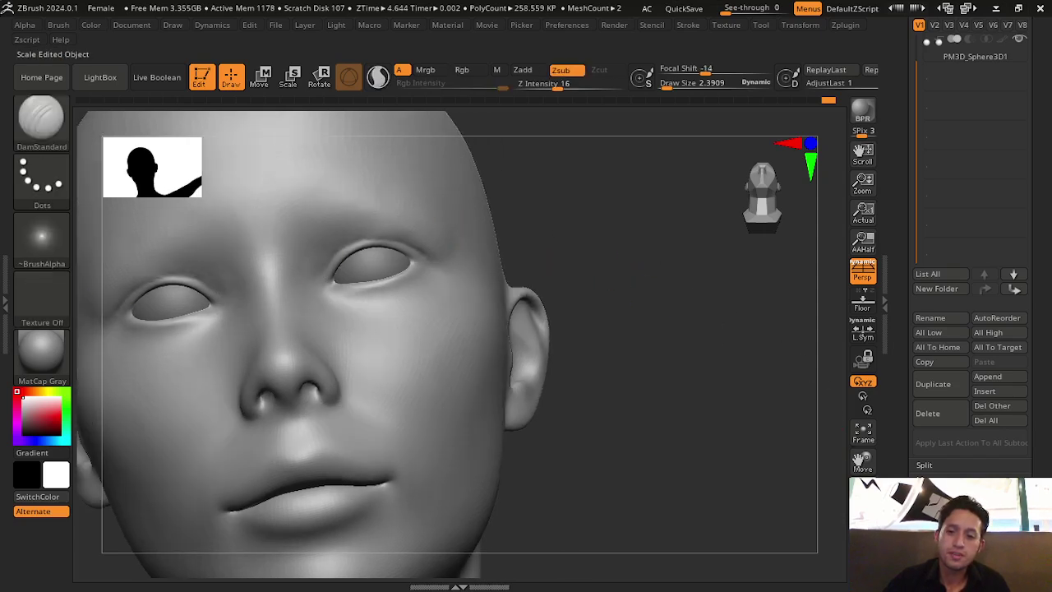
left_click_drag(683, 302, 400, 255)
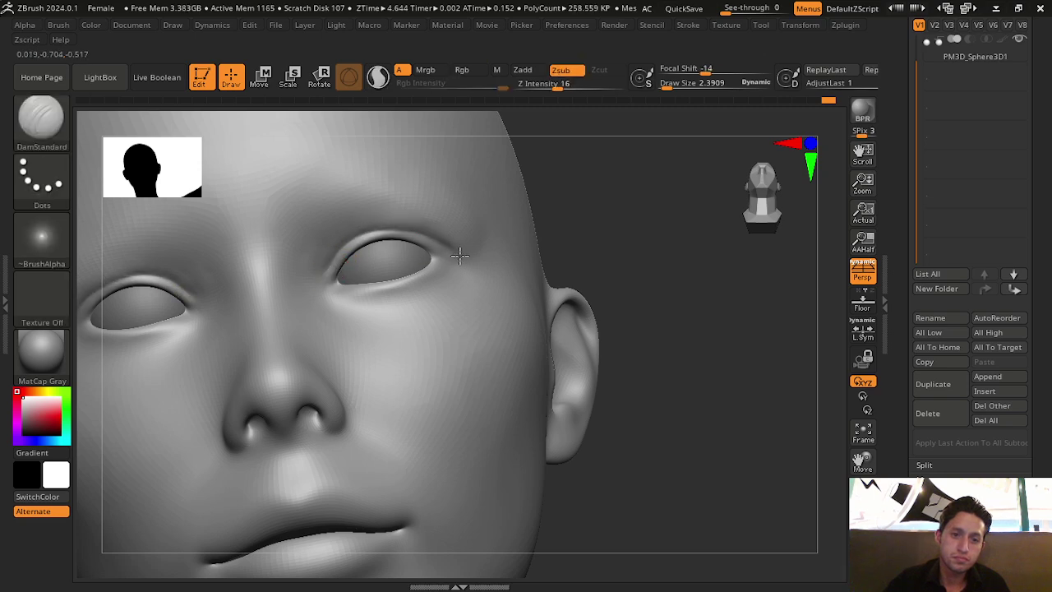
left_click_drag(641, 304, 665, 287)
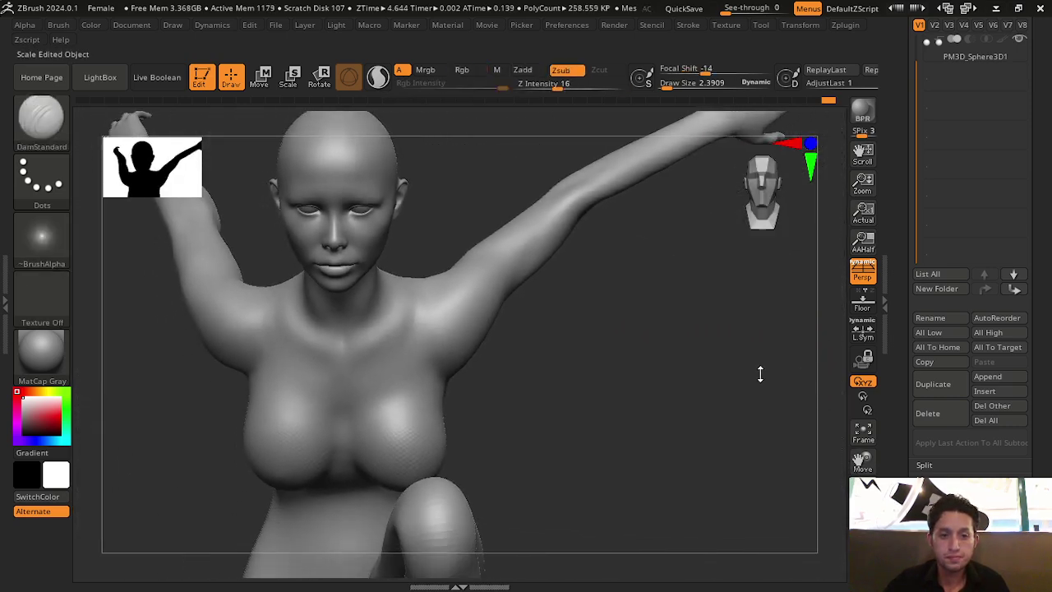
mouse_move(759, 371)
left_mouse_down()
mouse_move(660, 364)
mouse_move(653, 373)
left_mouse_up()
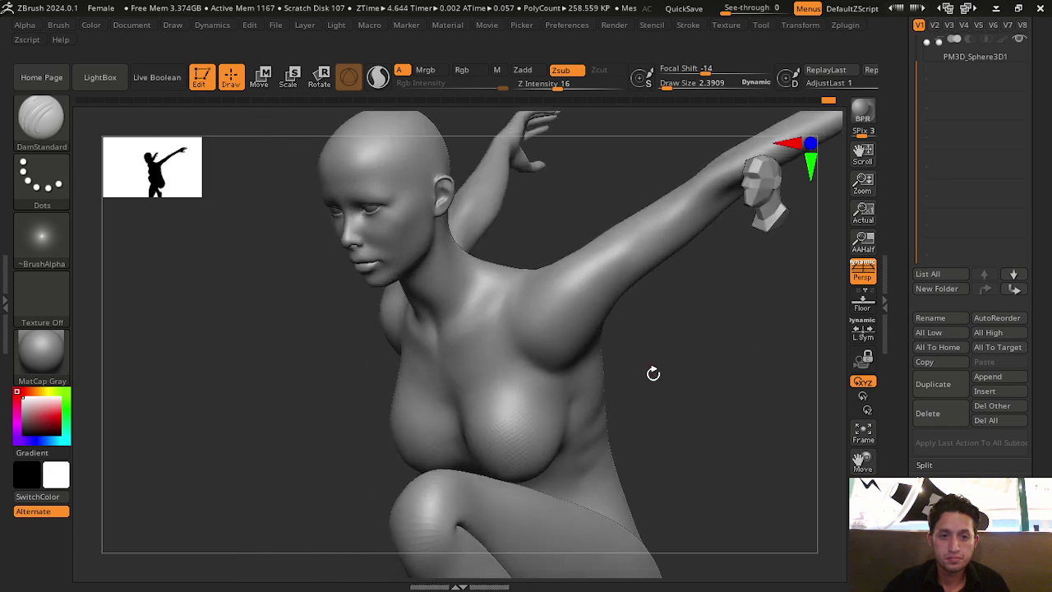
Fit the figure into view from her left side and zoom in so it fills the canvas
left_click(872, 432)
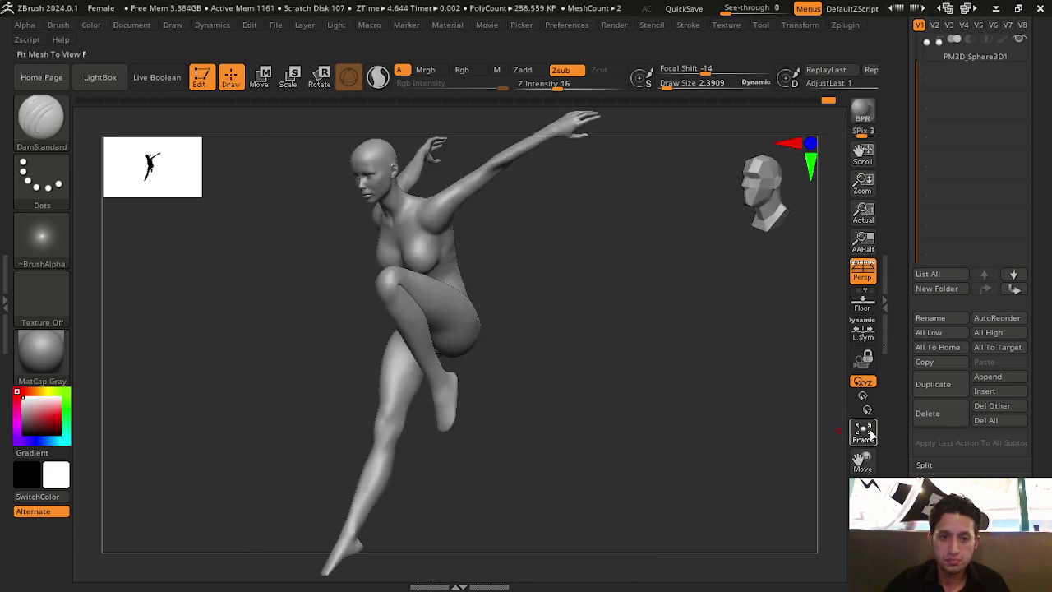
mouse_move(657, 419)
left_mouse_down()
mouse_move(559, 418)
mouse_move(634, 416)
left_mouse_up()
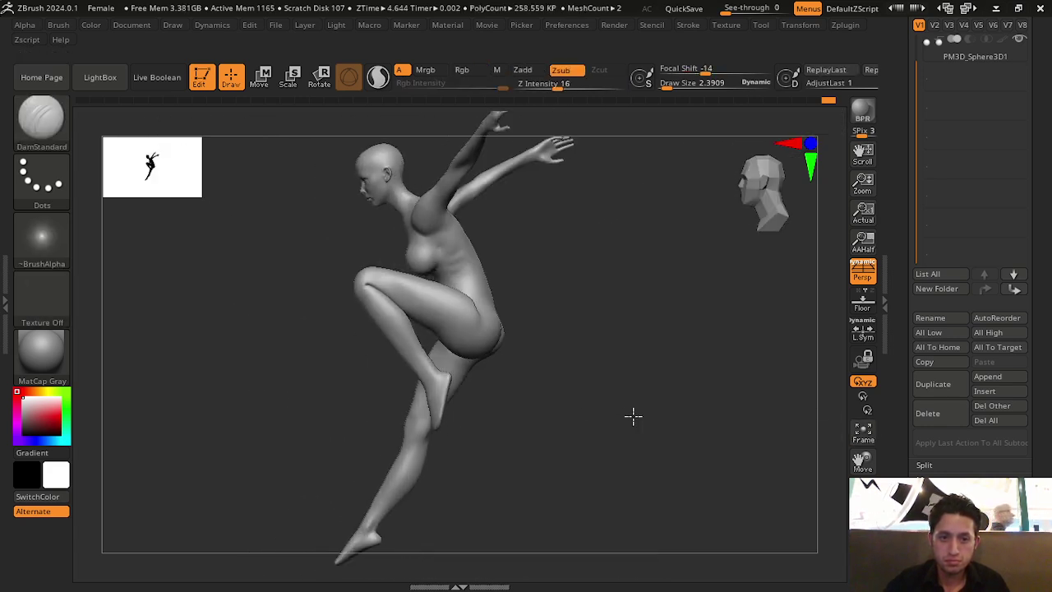
mouse_move(862, 460)
left_mouse_down()
mouse_move(886, 454)
mouse_move(855, 455)
left_mouse_up()
scroll(613, 292, "up", 3)
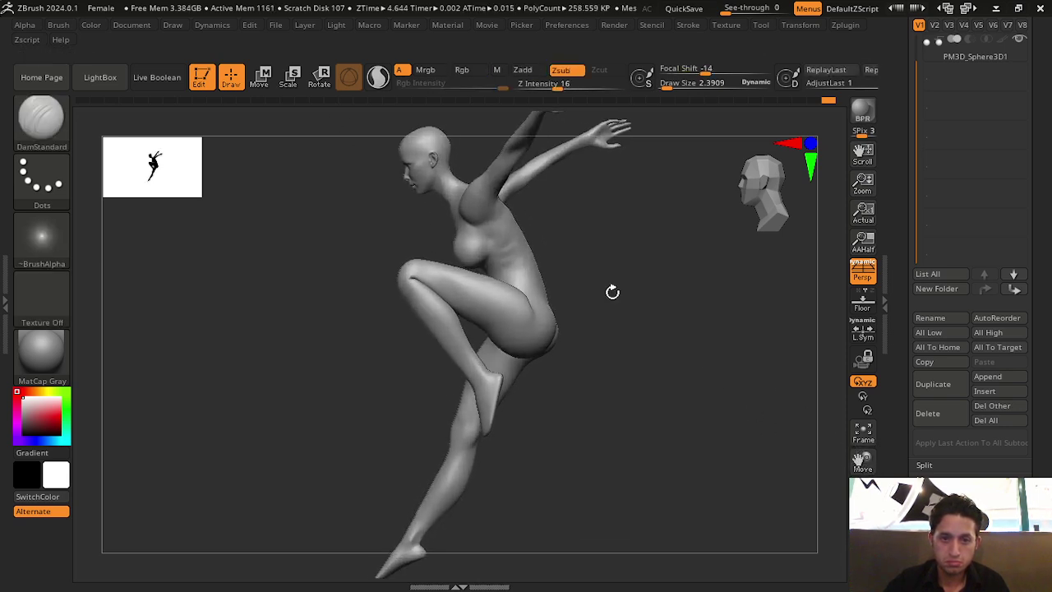
mouse_move(614, 362)
left_mouse_down()
mouse_move(653, 362)
mouse_move(512, 338)
left_mouse_up()
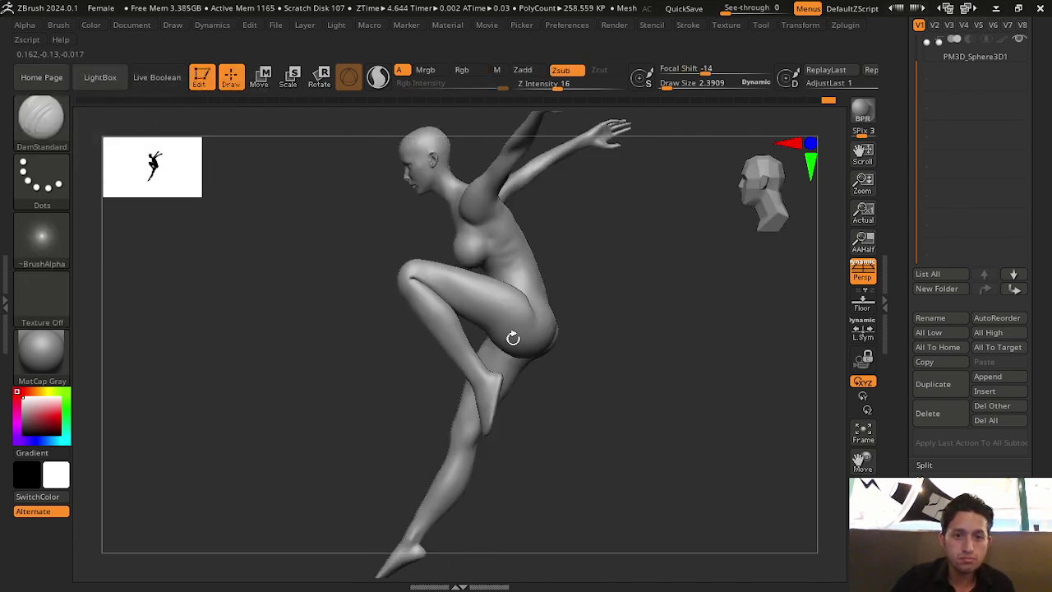
left_click(129, 26)
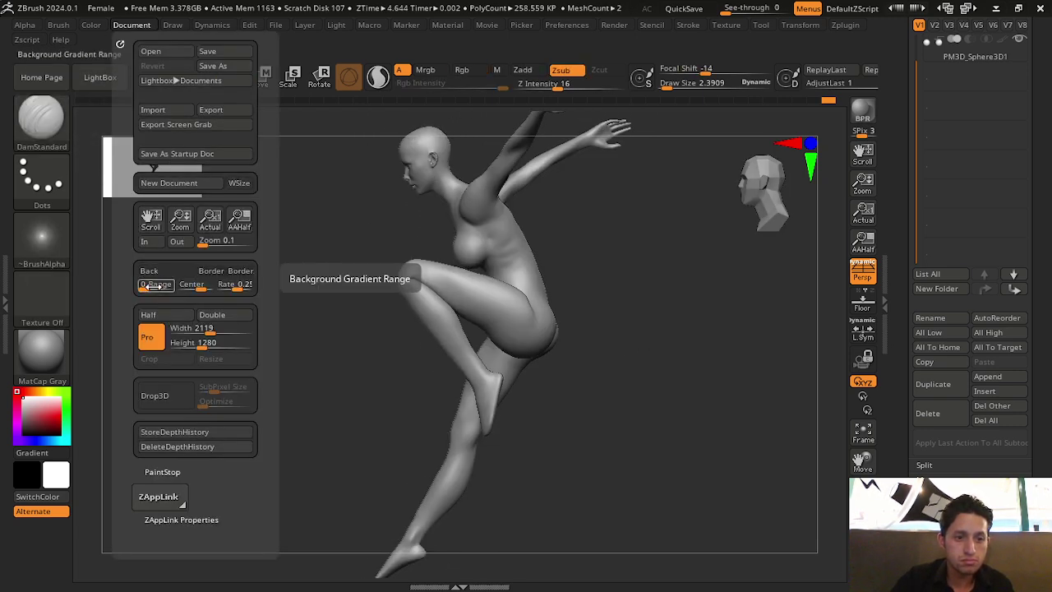
left_click(132, 25)
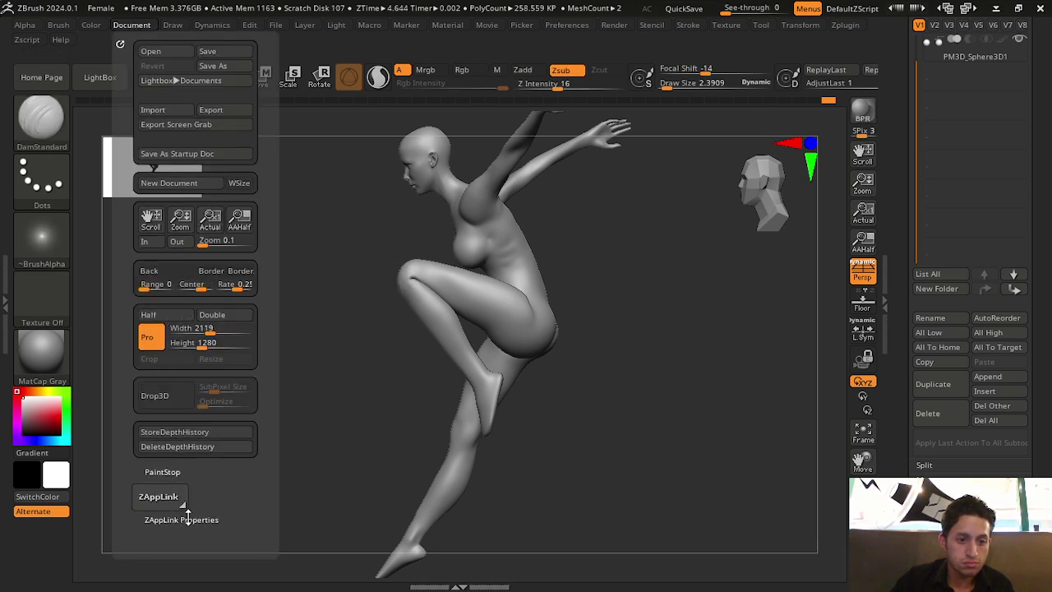
left_click(182, 519)
left_click_drag(249, 500, 252, 464)
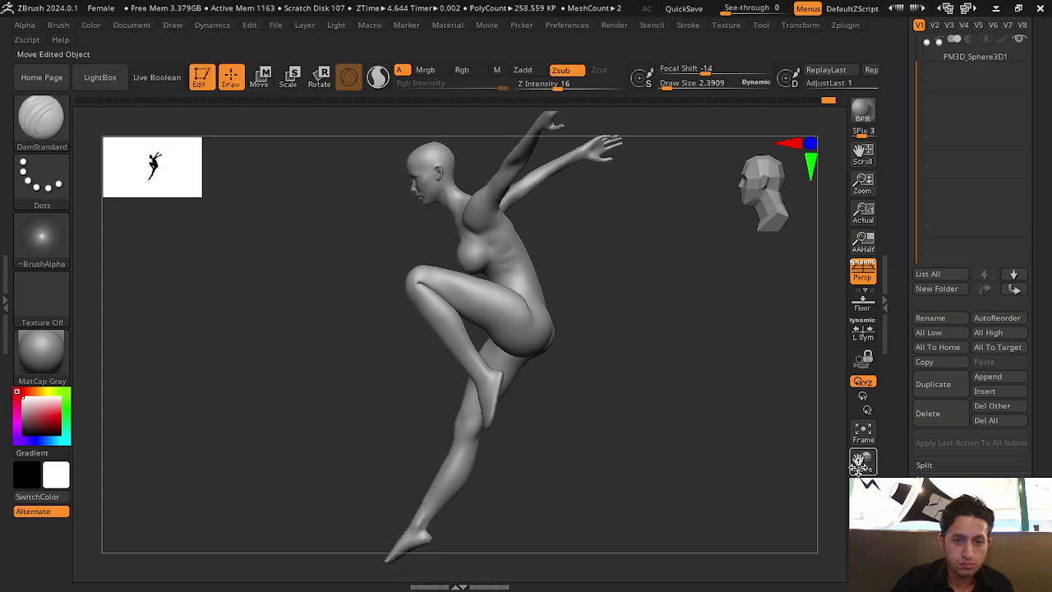
left_click_drag(862, 461, 862, 462)
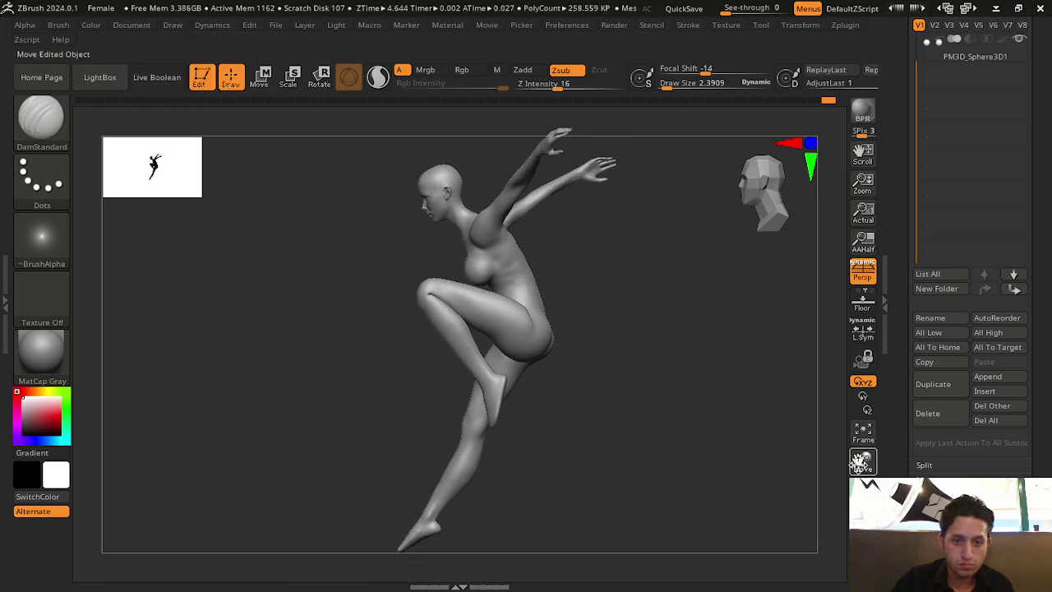
left_click_drag(728, 427, 752, 437)
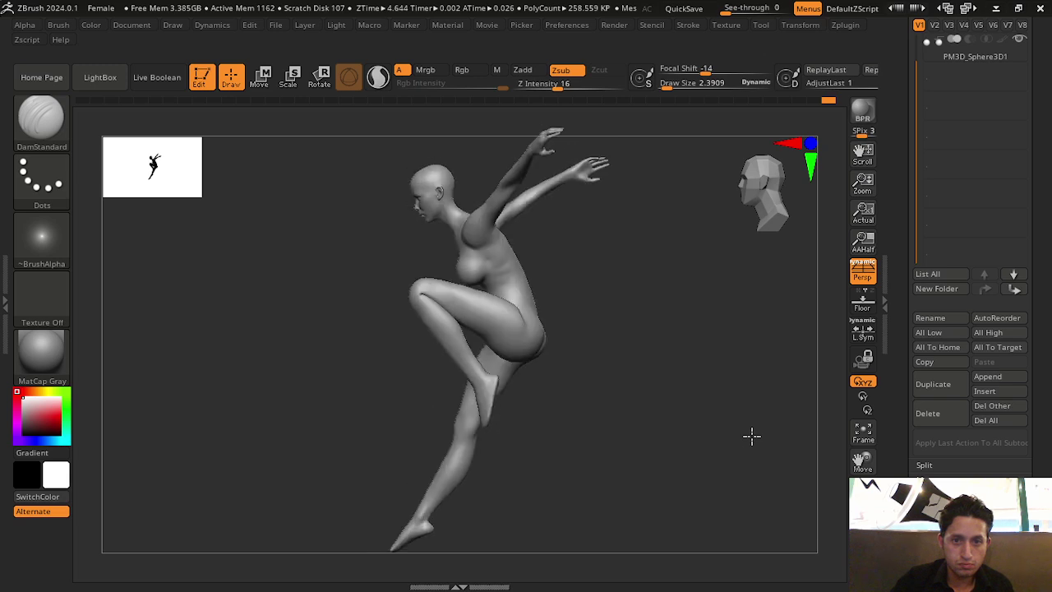
left_click(861, 436)
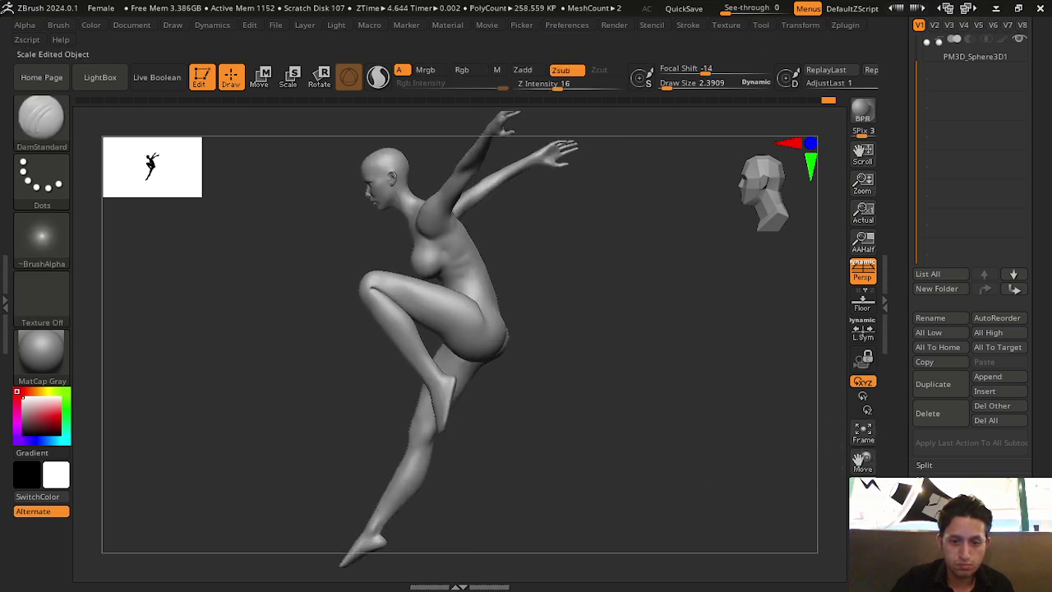
left_click_drag(862, 463, 863, 462)
left_click(130, 25)
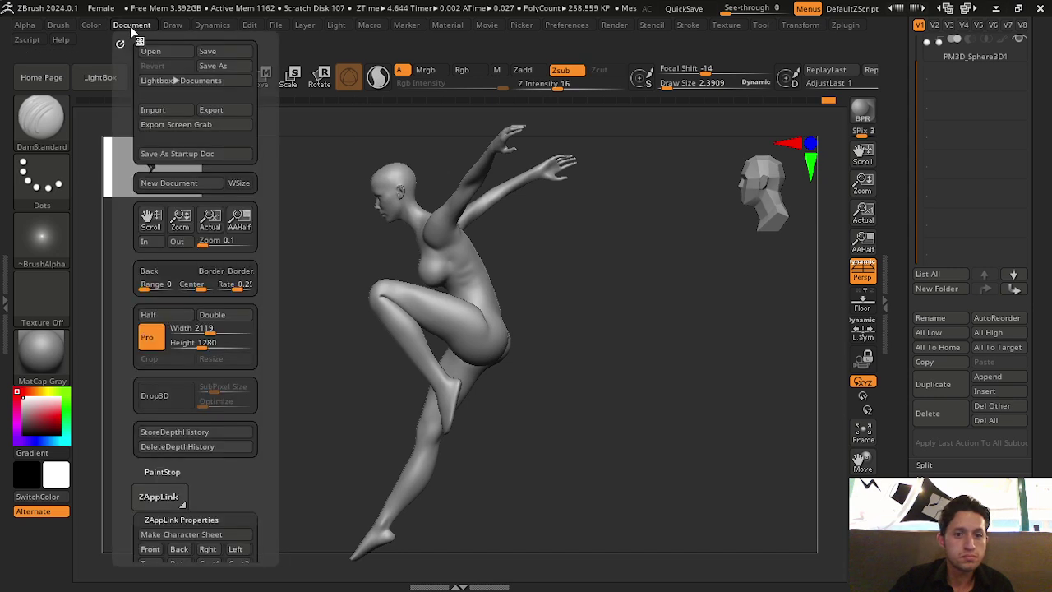
left_click_drag(252, 503, 267, 442)
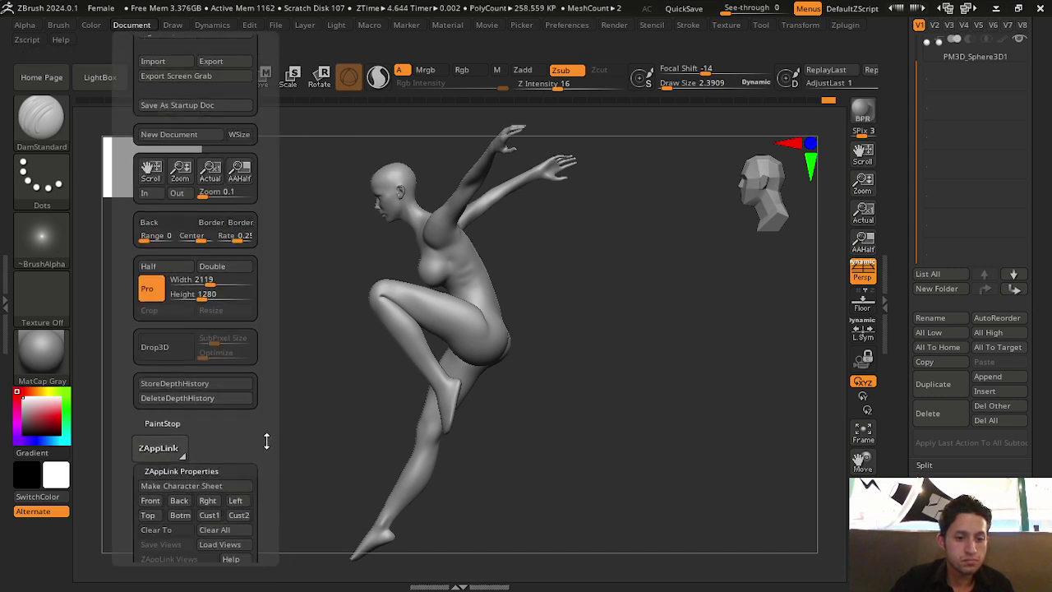
left_click_drag(611, 452, 387, 267)
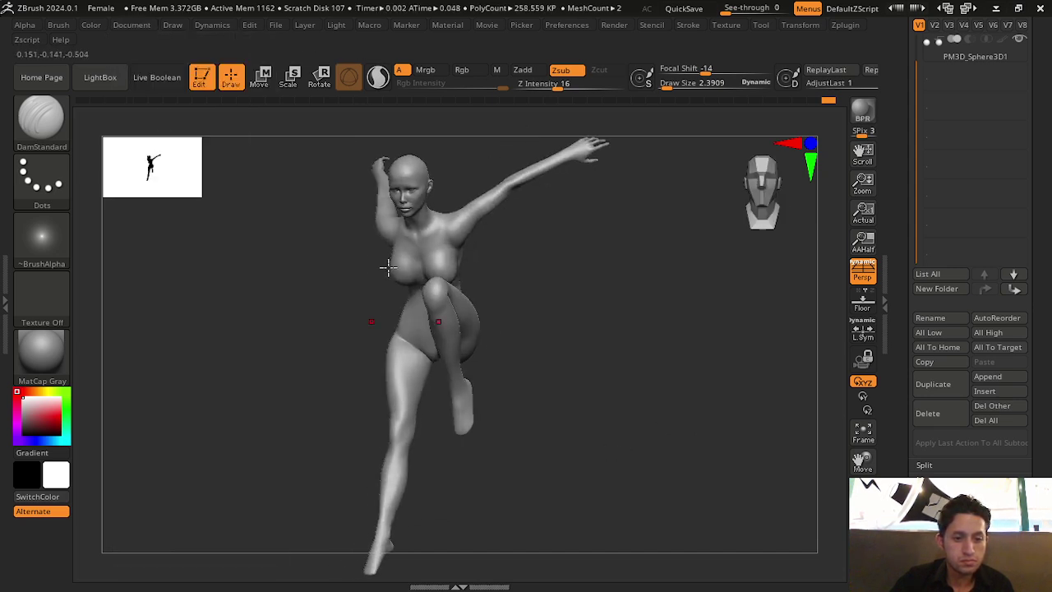
left_click(151, 31)
left_click(209, 564)
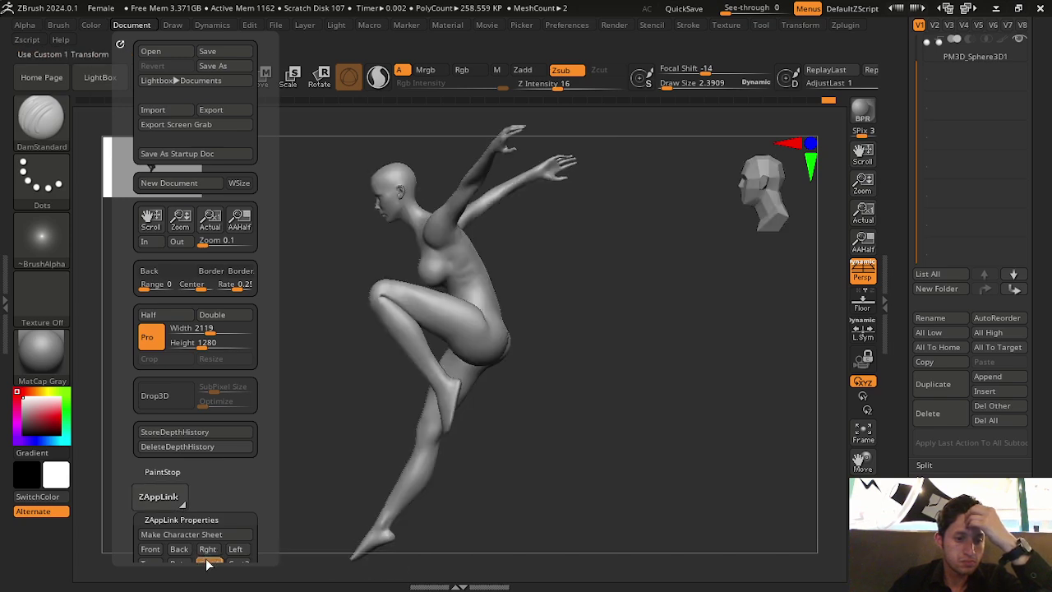
mouse_move(549, 497)
left_mouse_down("shift")
mouse_move(716, 479)
mouse_move(596, 479)
left_mouse_up("shift")
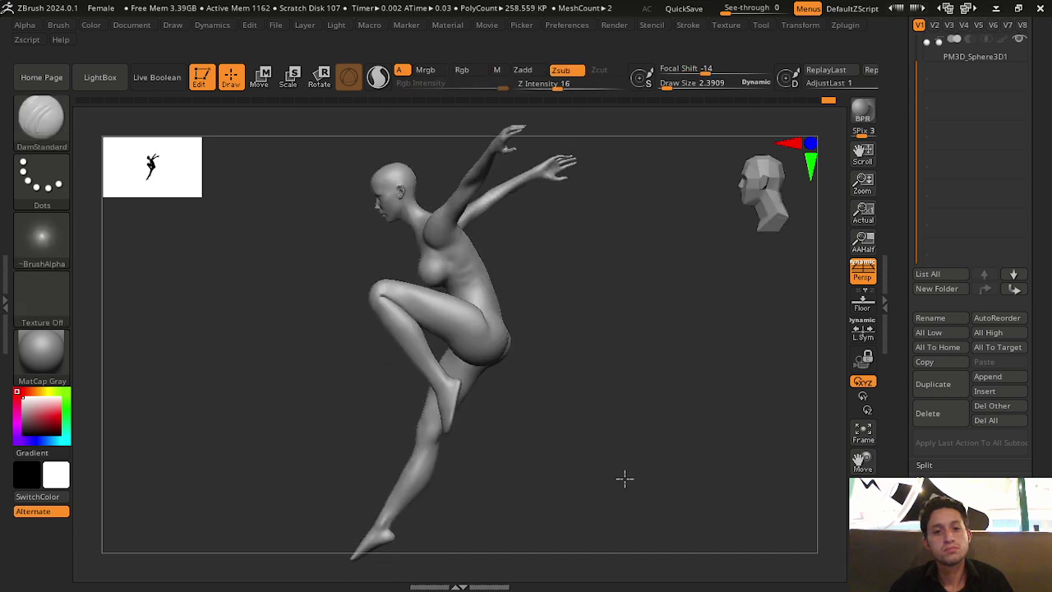
Zoom in with the Scale button so the head, torso and raised knee fill the canvas
mouse_move(862, 181)
left_mouse_down()
mouse_move(863, 470)
mouse_move(884, 542)
left_mouse_up()
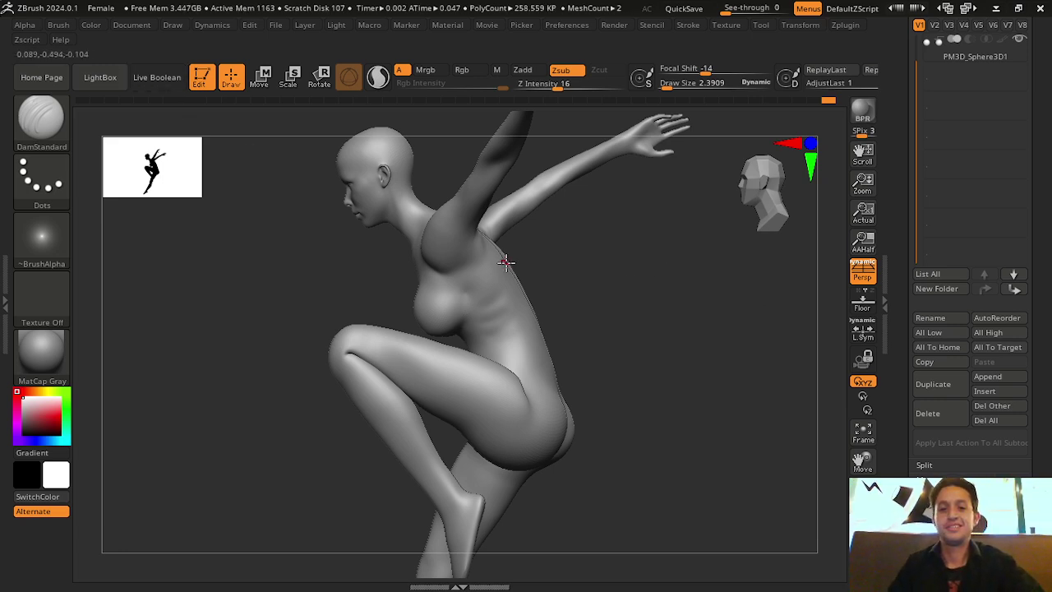
Rotate the dancing figure to a front view showing her face, chest and raised knee
mouse_move(730, 328)
left_mouse_down("shift")
mouse_move(714, 360)
mouse_move(691, 365)
left_mouse_up("shift")
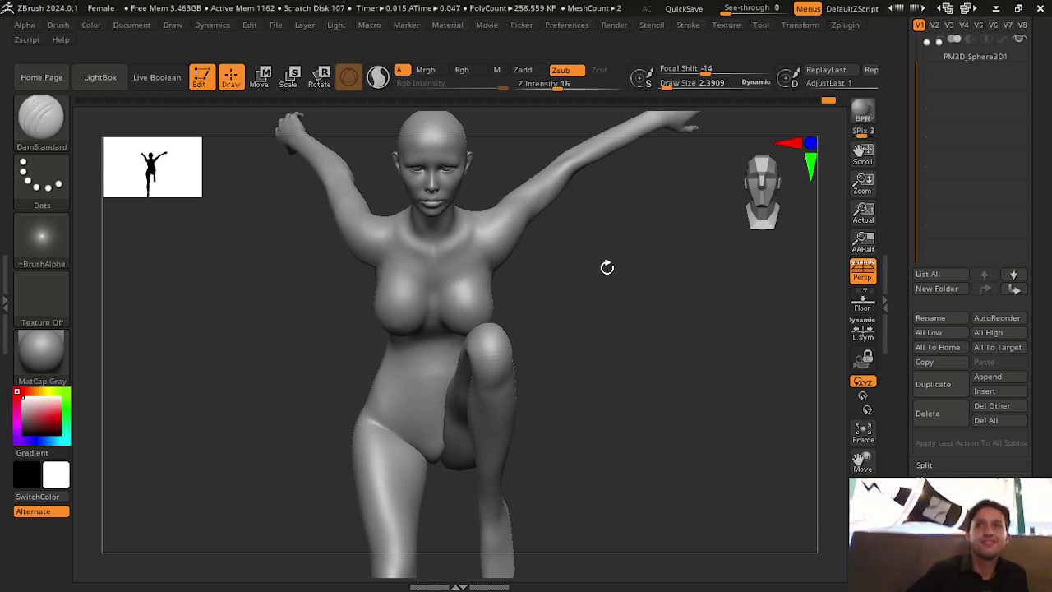
Raise the brush Draw Size from about 11.9 to about 30 while viewing the torso
mouse_move(662, 263)
left_mouse_down()
mouse_move(677, 338)
mouse_move(556, 321)
mouse_move(683, 312)
mouse_move(699, 282)
mouse_move(837, 367)
mouse_move(685, 390)
mouse_move(685, 332)
mouse_move(673, 313)
left_mouse_up()
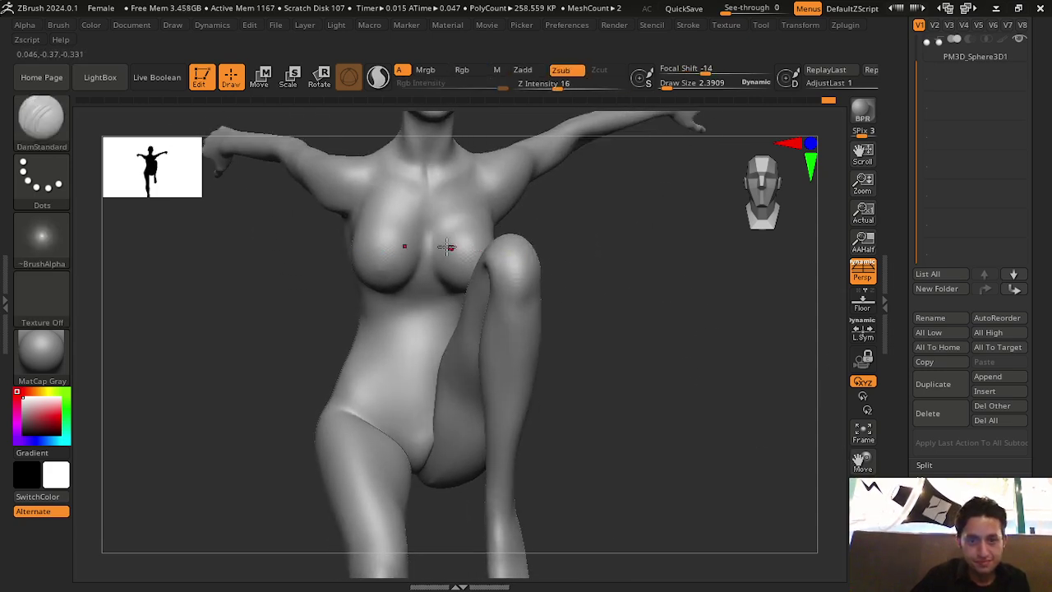
left_click_drag(655, 89, 676, 89)
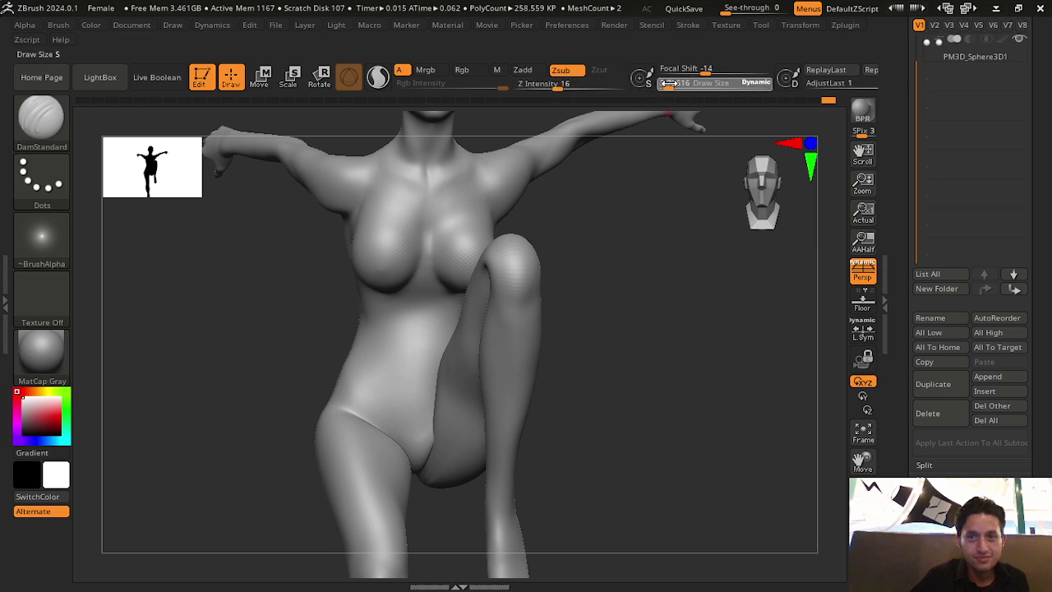
mouse_move(681, 272)
left_mouse_down()
mouse_move(681, 298)
mouse_move(460, 282)
left_mouse_up()
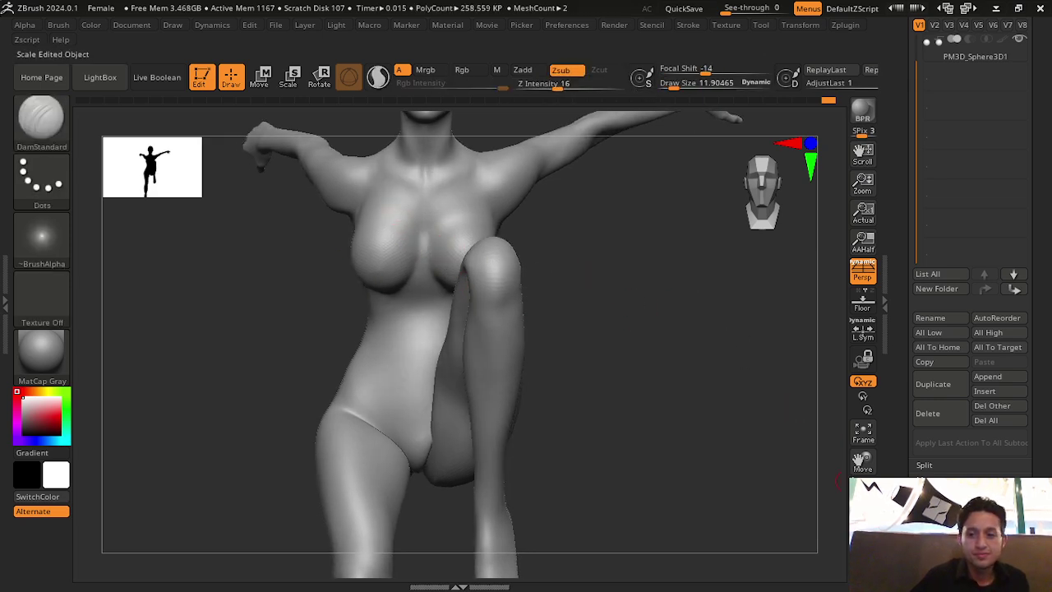
scroll(423, 234, "up", 2)
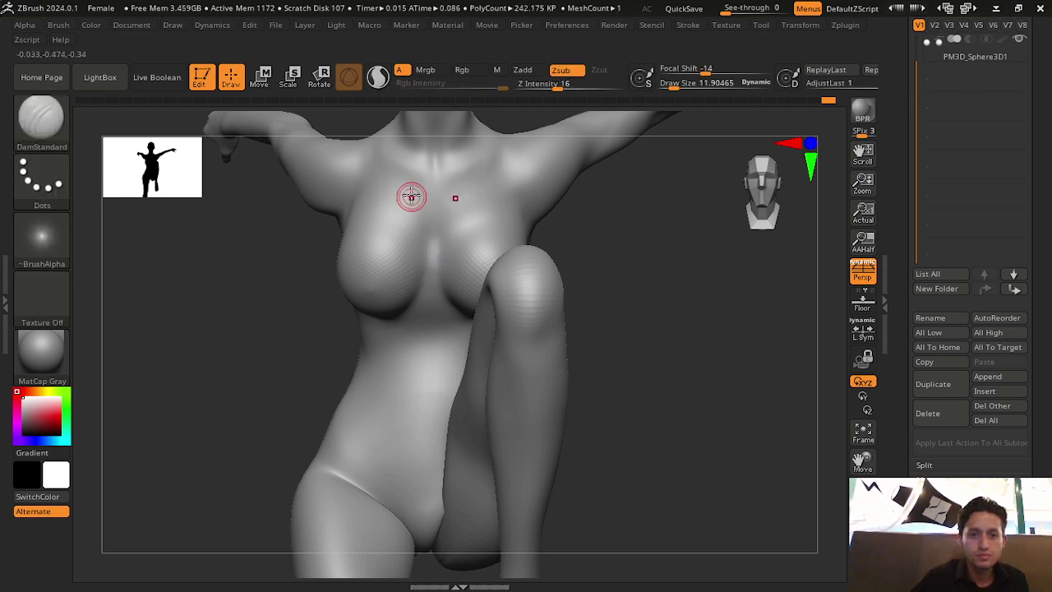
key("shift")
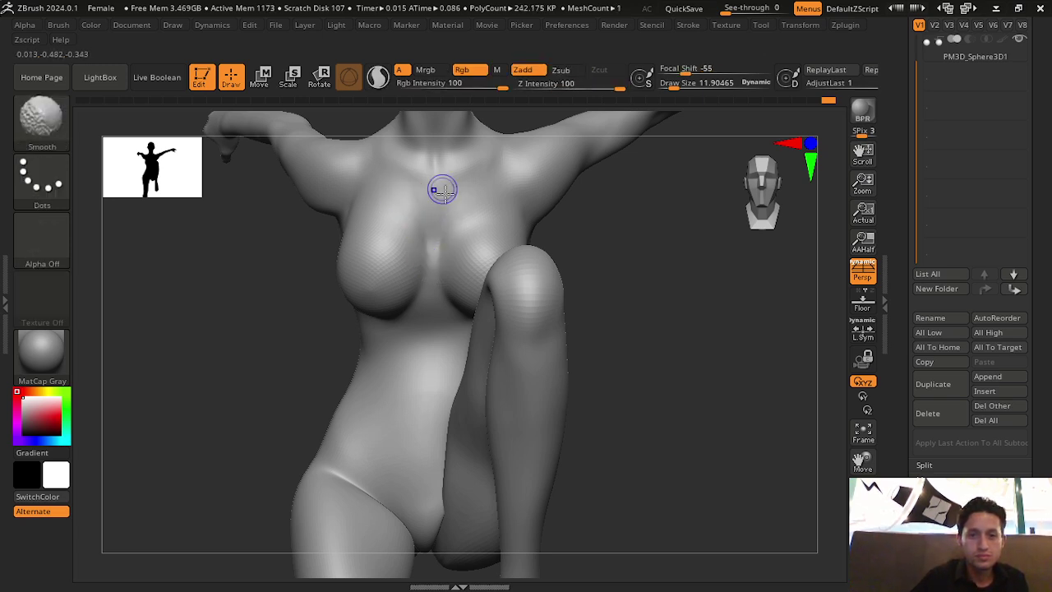
mouse_move(649, 304)
left_mouse_down()
mouse_move(731, 343)
mouse_move(639, 268)
left_mouse_up()
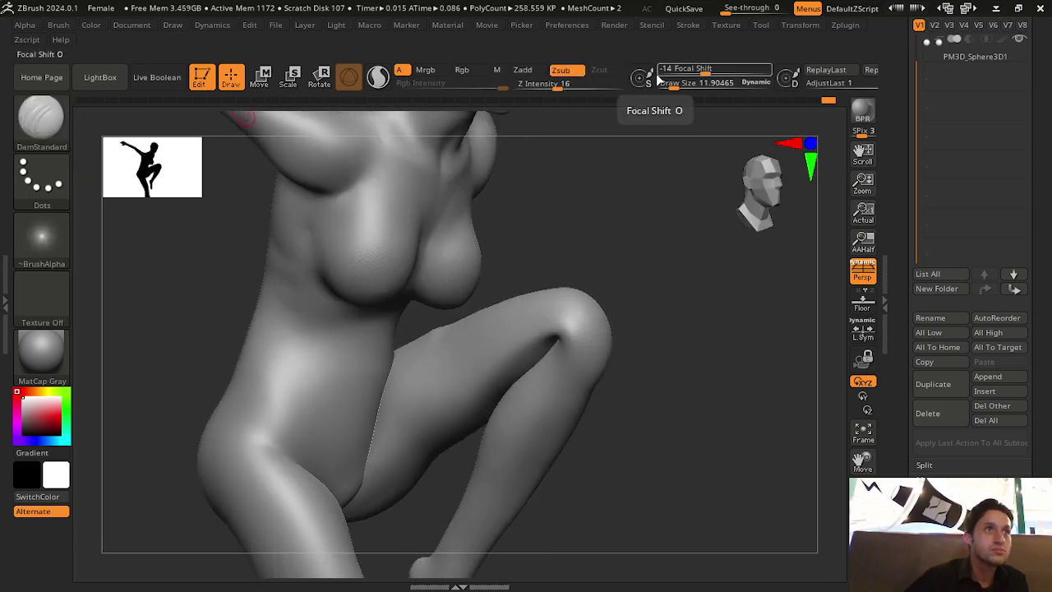
left_click_drag(681, 85, 694, 86)
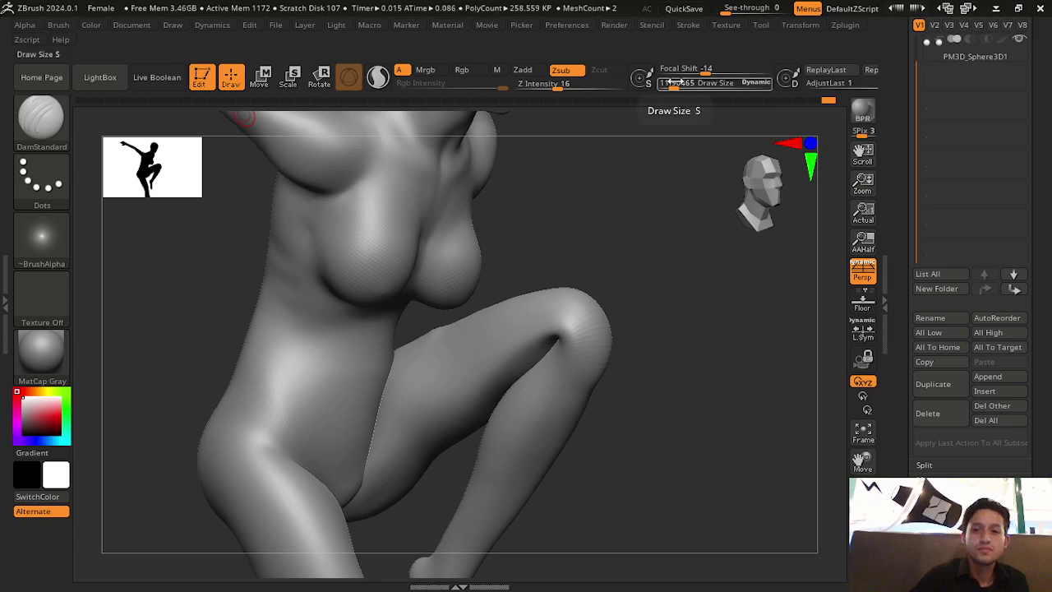
Select the ClayTubes brush from the brush library using the B, C, T shortcut
key("b")
key("c")
key("t")
key("b")
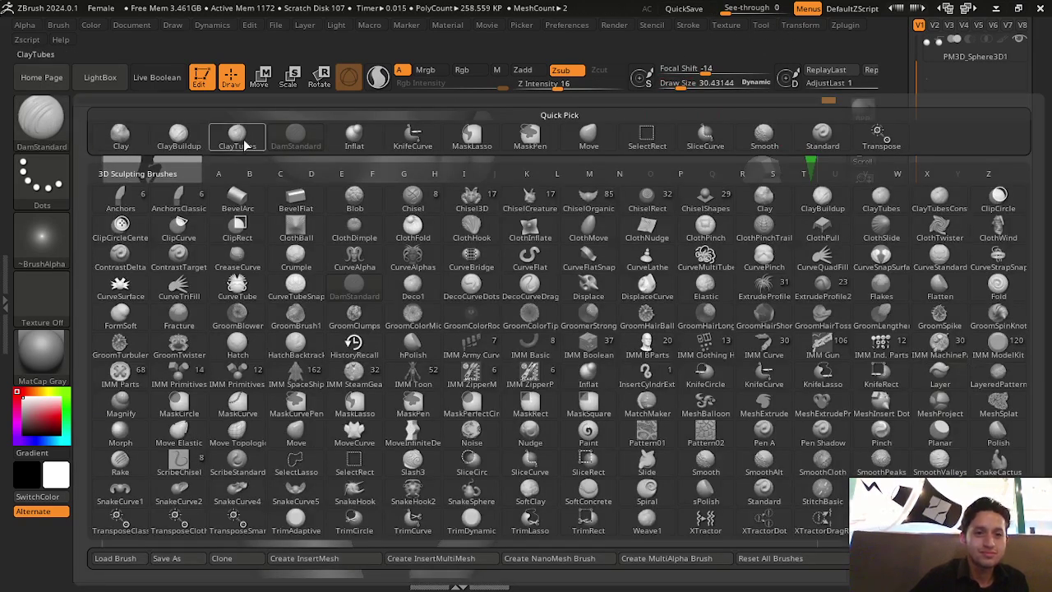
left_click(240, 138)
key("ctrl")
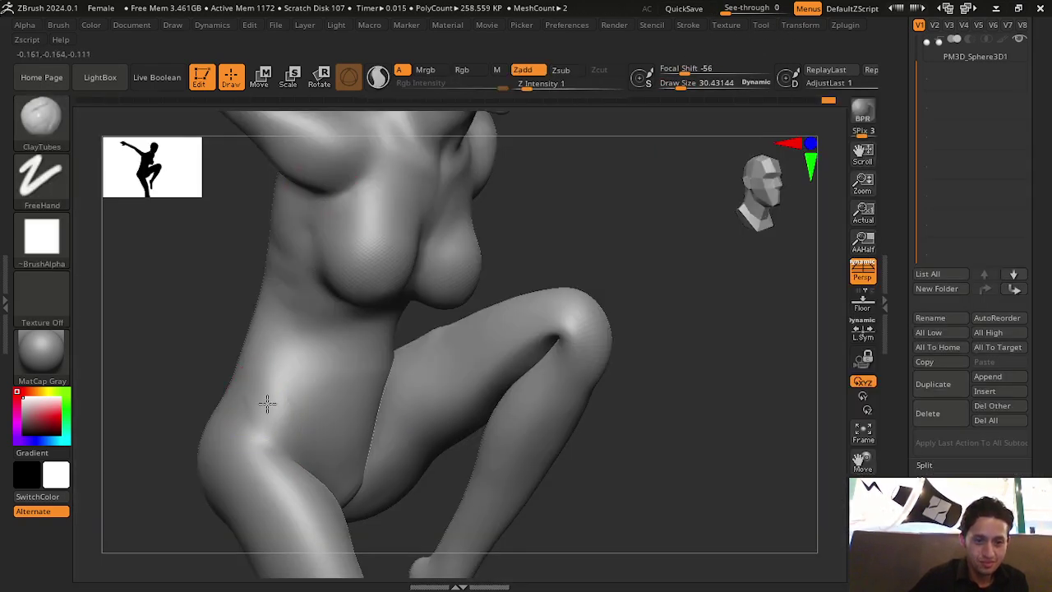
key("ctrl")
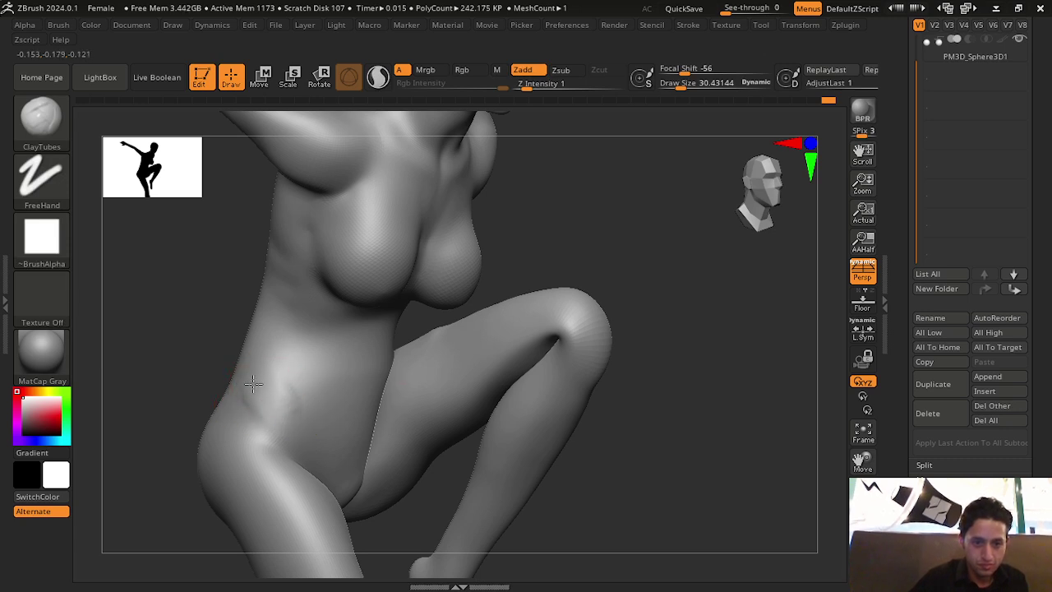
Smooth the side of the waist and hip, shrinking the brush to about 13.5
key("shift")
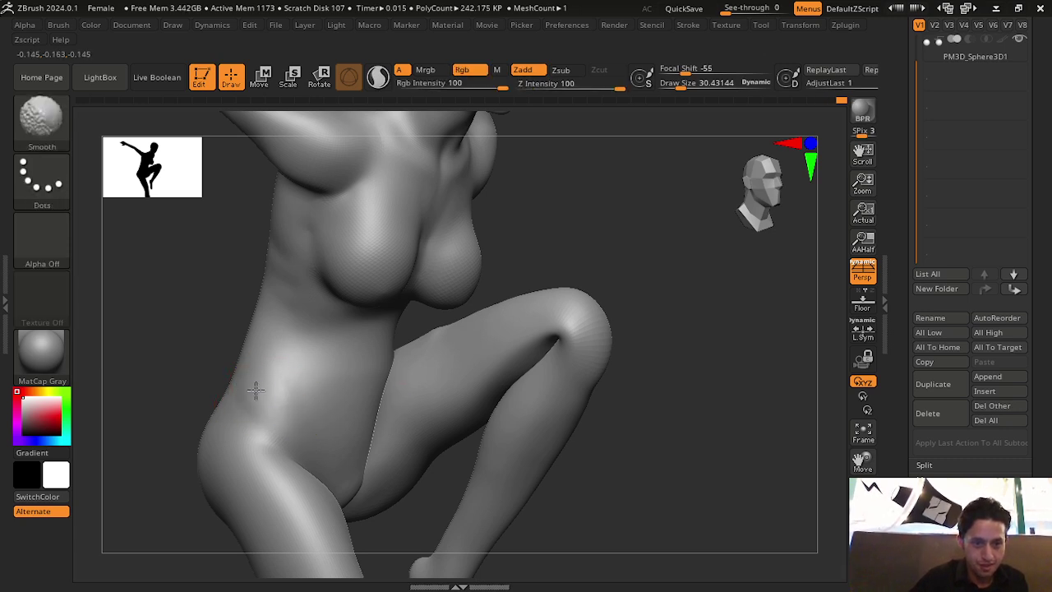
left_click_drag(280, 397, 284, 380, "shift")
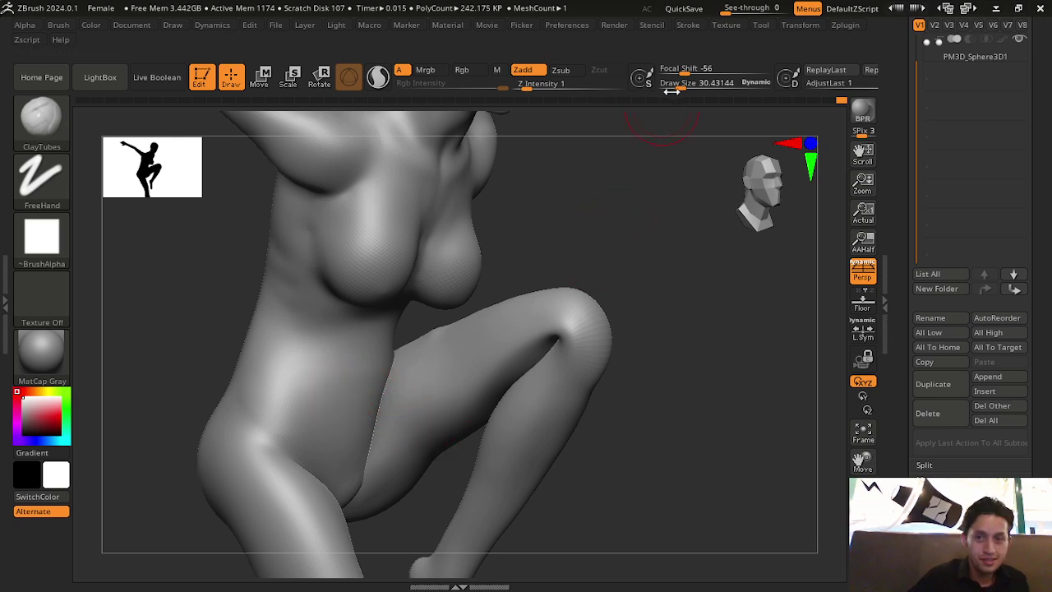
left_click_drag(682, 86, 669, 85)
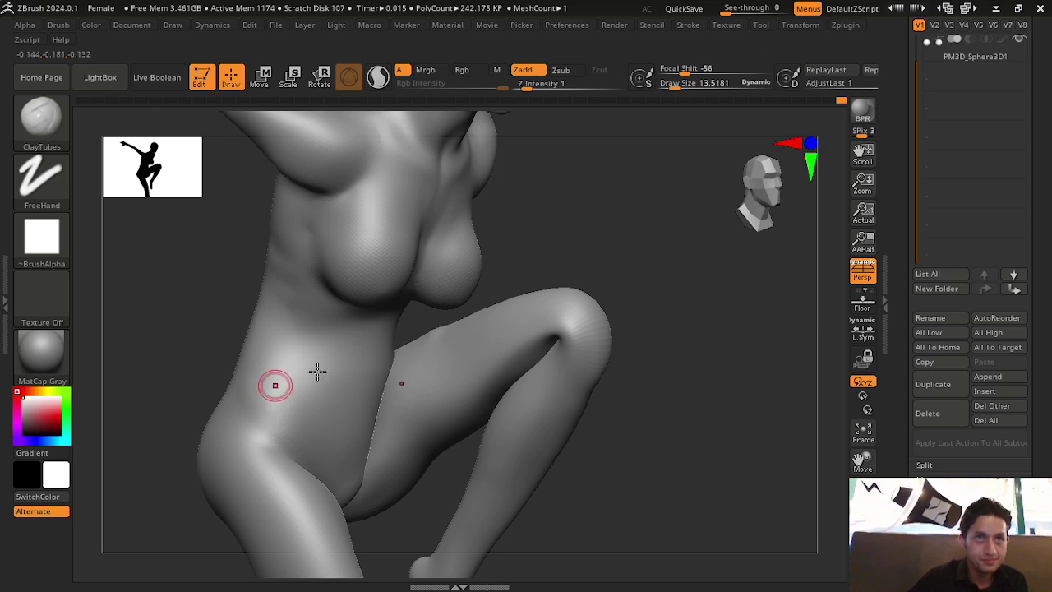
left_click_drag(564, 277, 601, 145)
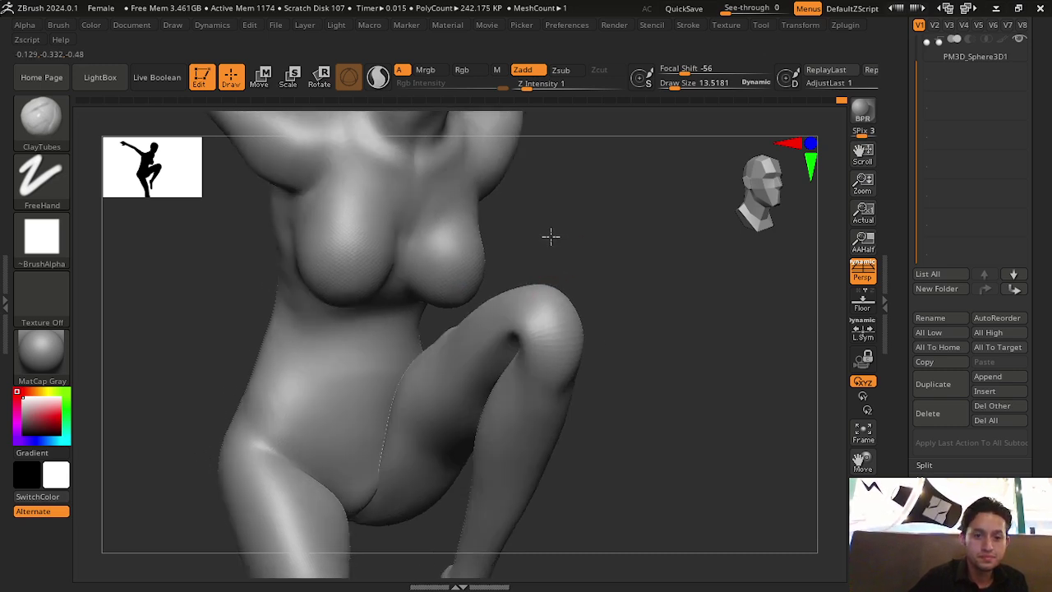
left_click_drag(708, 265, 646, 291)
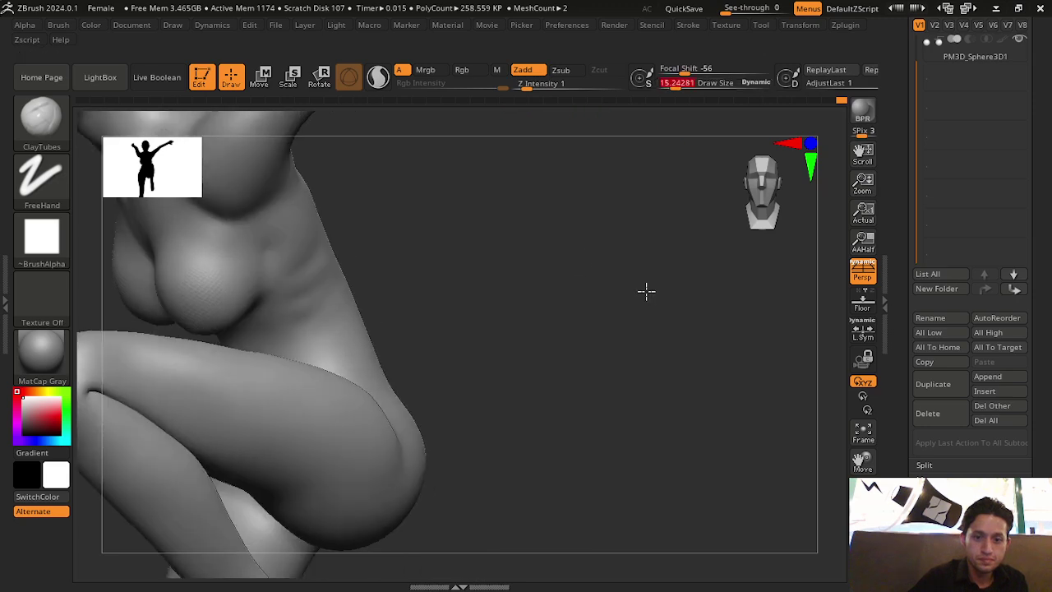
left_click_drag(640, 352, 289, 404)
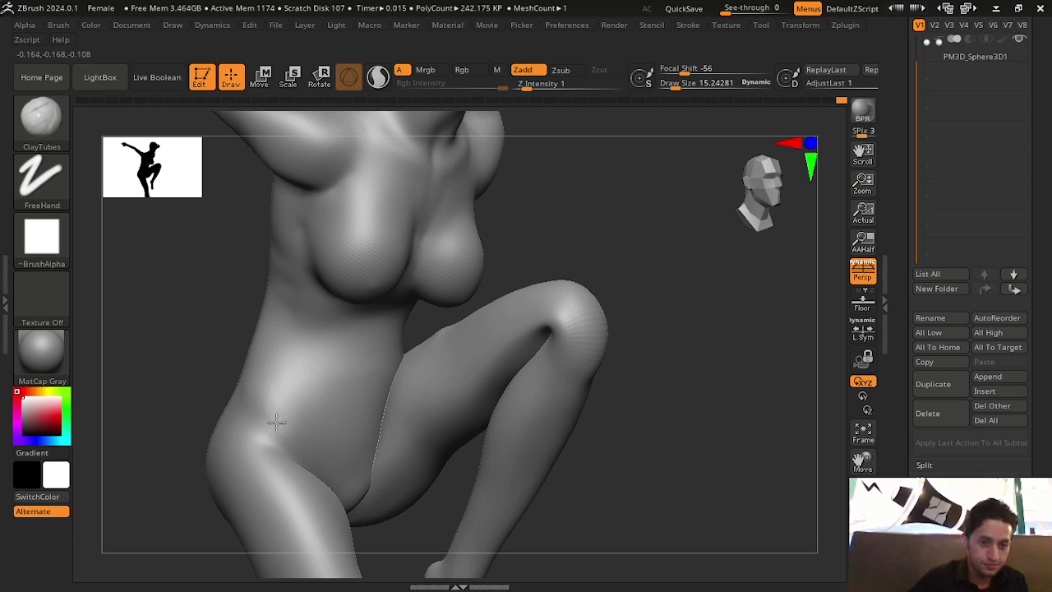
key("shift")
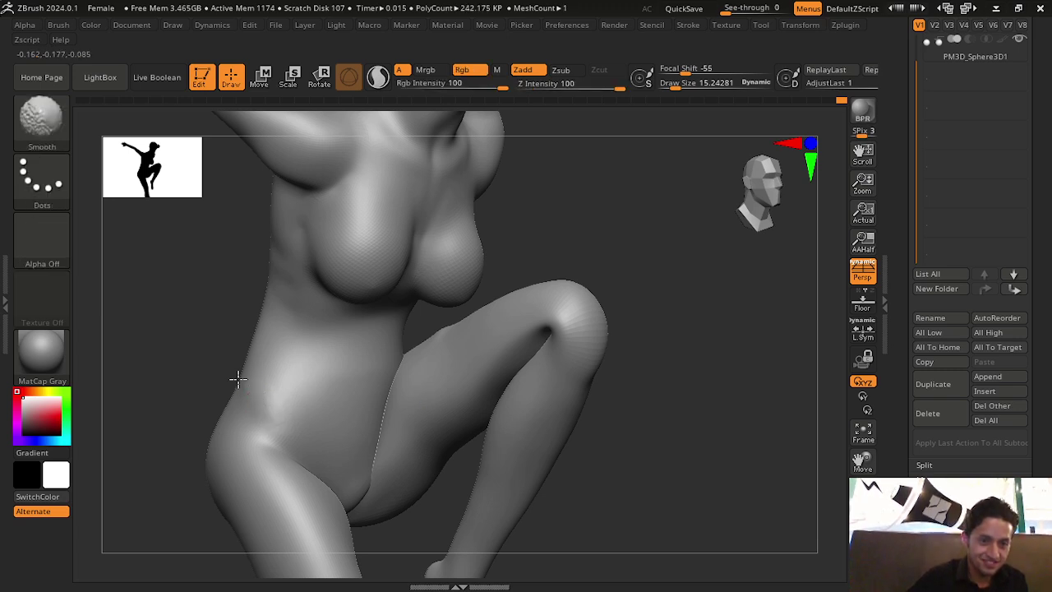
mouse_move(404, 406)
right_mouse_down()
mouse_move(608, 443)
mouse_move(688, 416)
mouse_move(538, 425)
right_mouse_up()
key("shift")
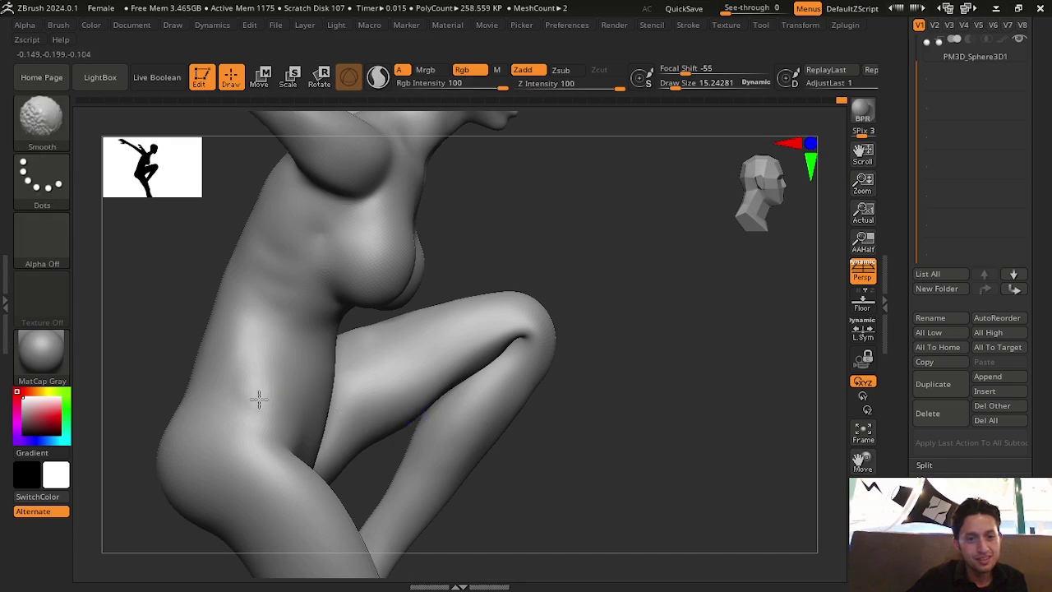
right_click_drag(451, 423, 611, 433, "shift")
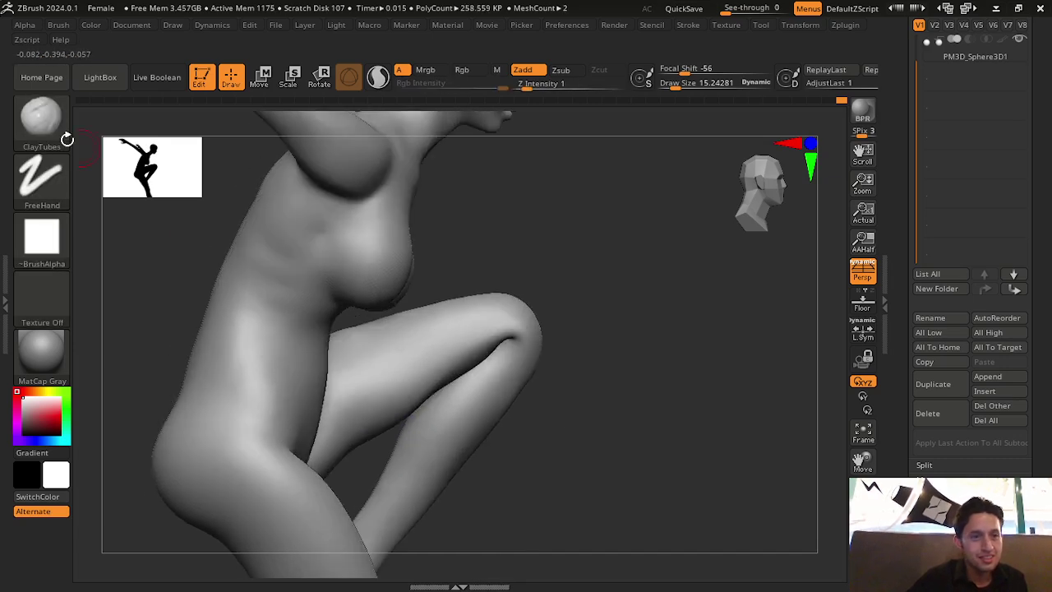
Reshape the chest and breast contour with the Move brush at Draw Size about 48
left_click(37, 118)
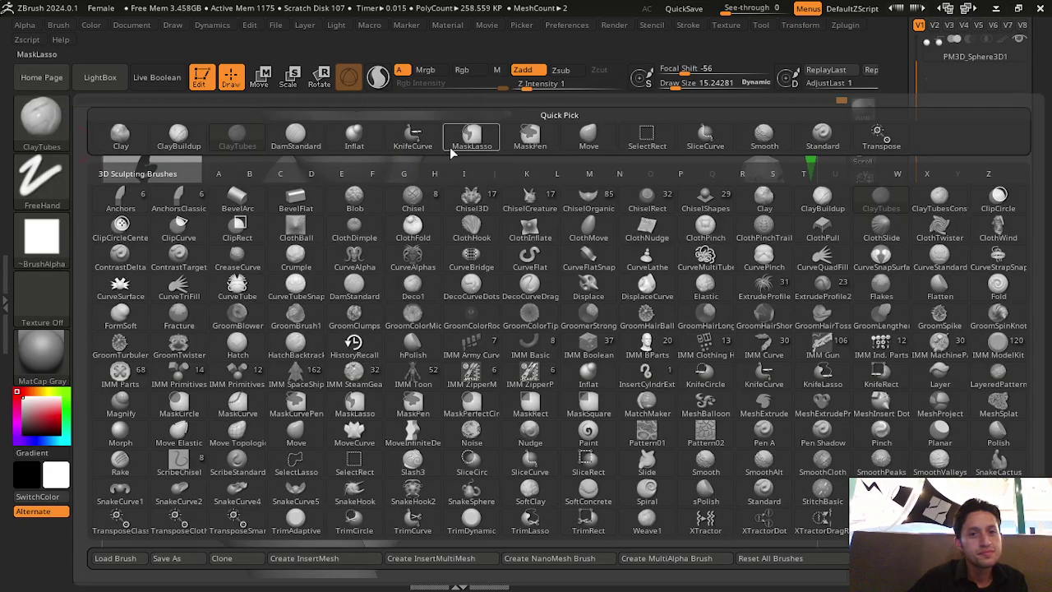
left_click(575, 142)
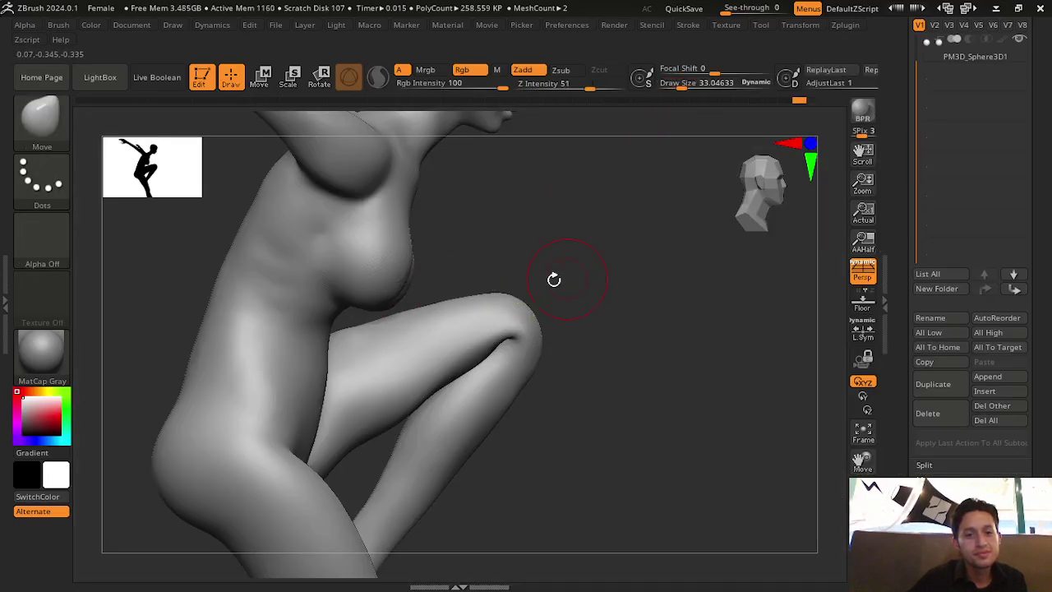
left_click_drag(407, 284, 420, 276)
left_click_drag(681, 88, 690, 88)
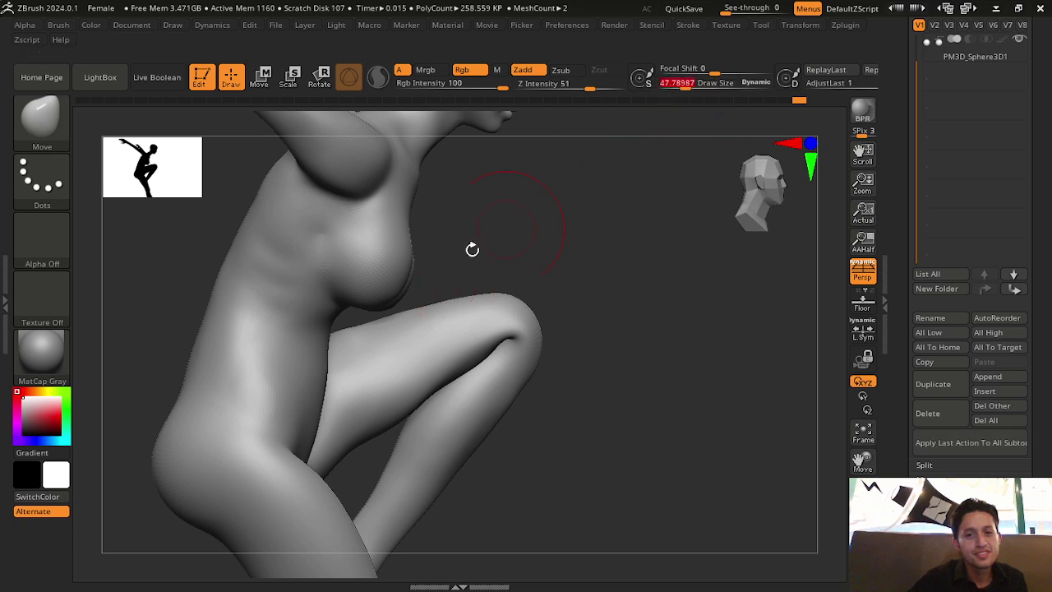
left_click_drag(365, 334, 395, 292)
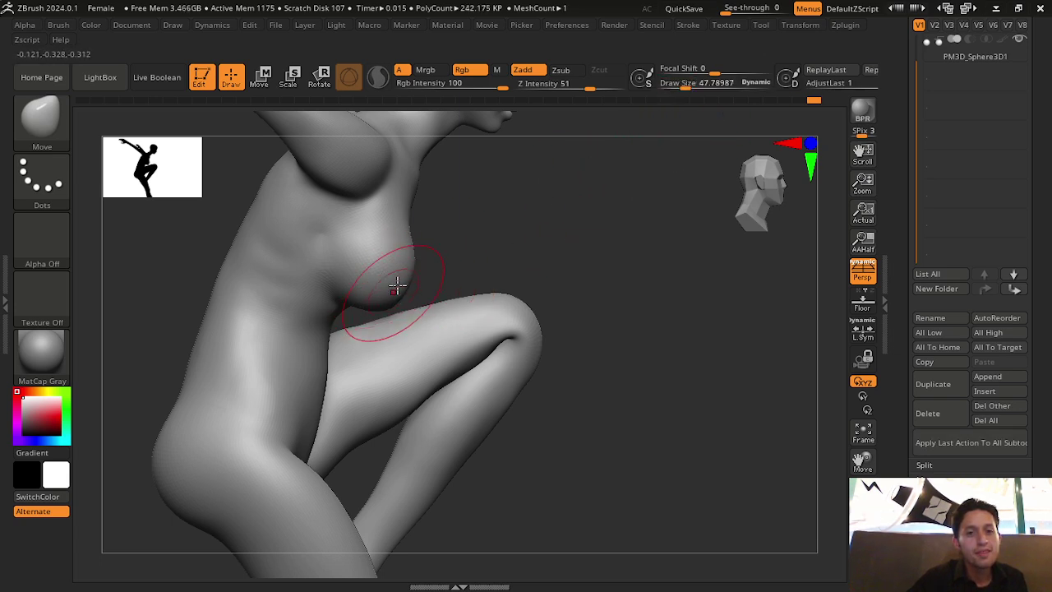
mouse_move(653, 266)
left_mouse_down()
mouse_move(587, 244)
mouse_move(630, 238)
left_mouse_up()
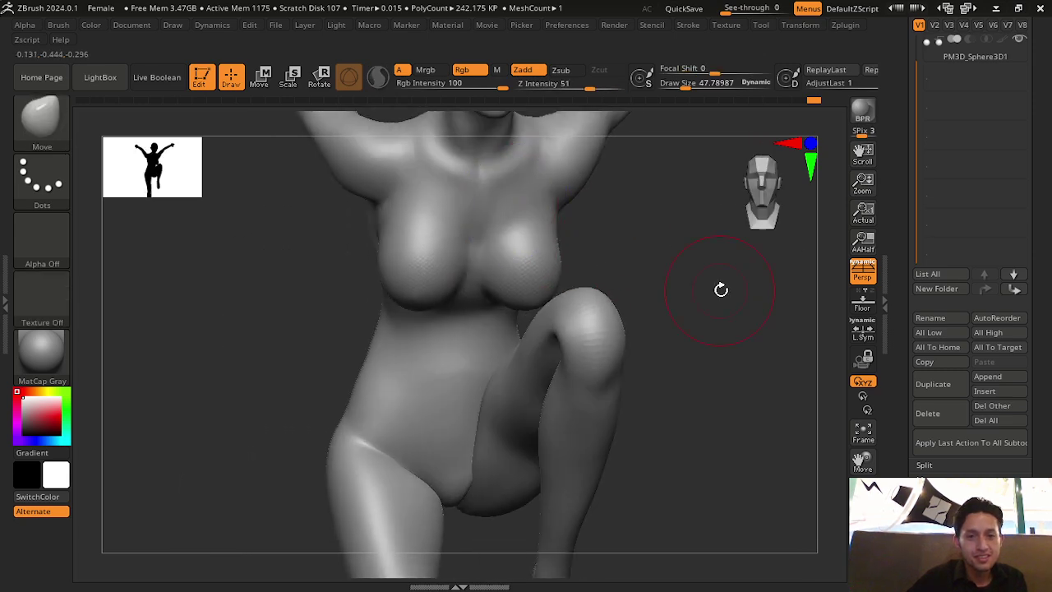
left_click_drag(720, 288, 470, 216)
left_click_drag(417, 181, 514, 249)
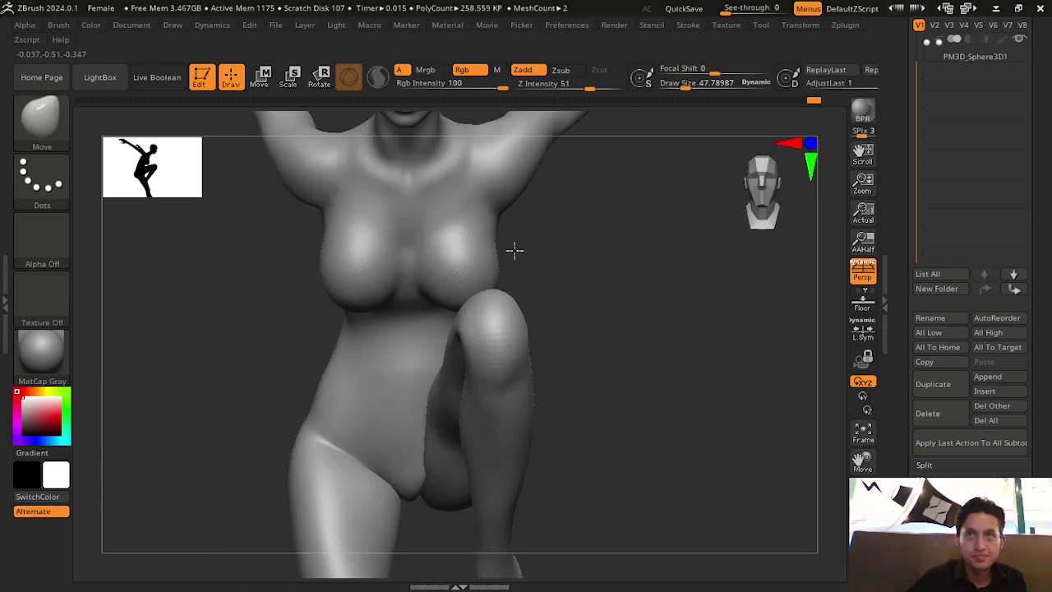
mouse_move(830, 468)
left_mouse_down()
mouse_move(635, 399)
mouse_move(587, 399)
left_mouse_up()
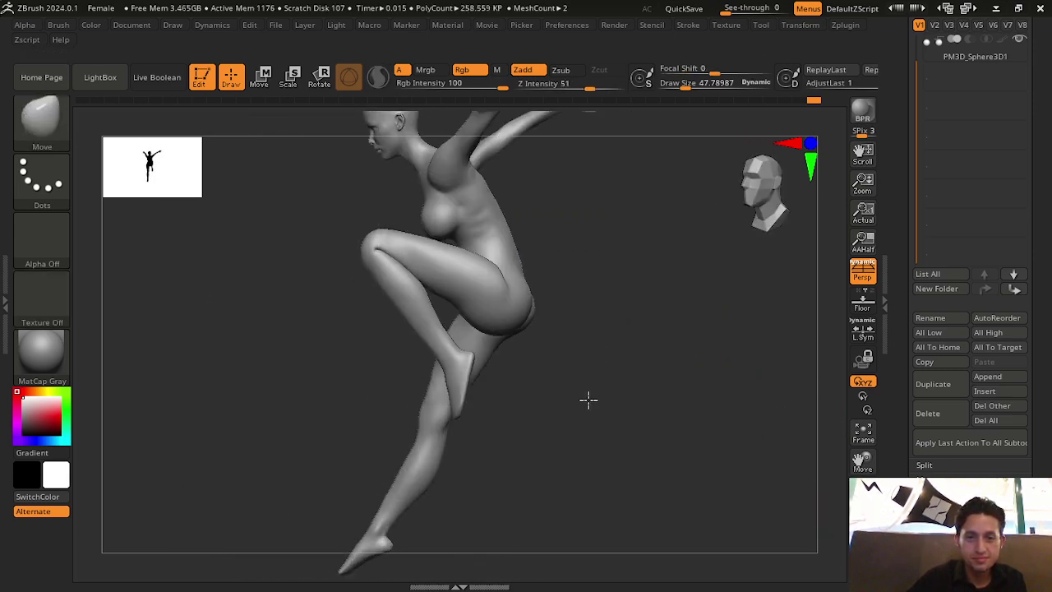
mouse_move(857, 458)
left_mouse_down()
mouse_move(779, 438)
mouse_move(648, 371)
mouse_move(716, 376)
mouse_move(713, 389)
mouse_move(728, 397)
left_mouse_up()
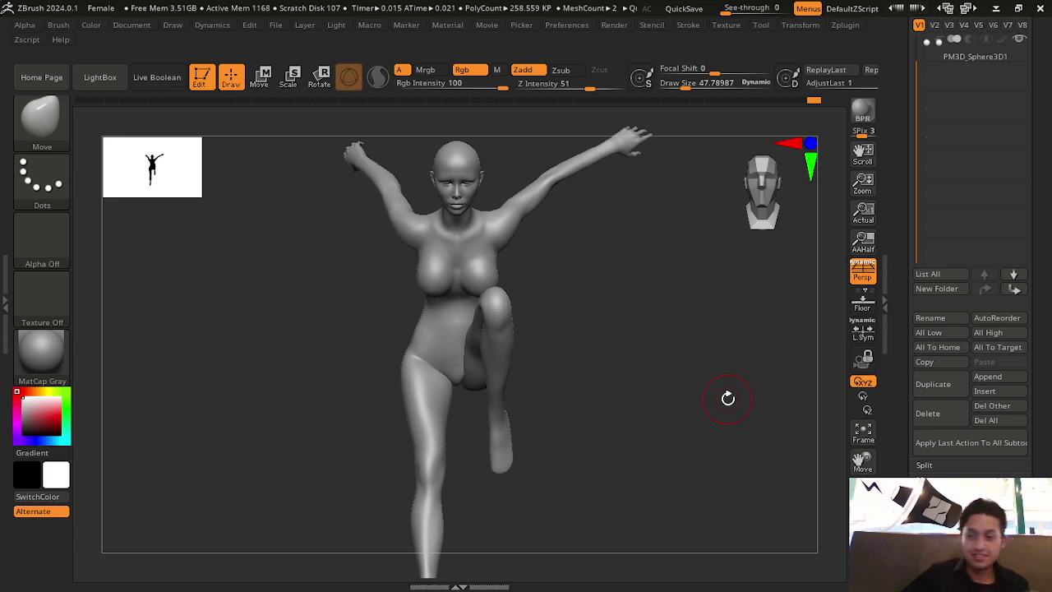
mouse_move(780, 386)
left_mouse_down()
mouse_move(660, 345)
mouse_move(814, 432)
left_mouse_up()
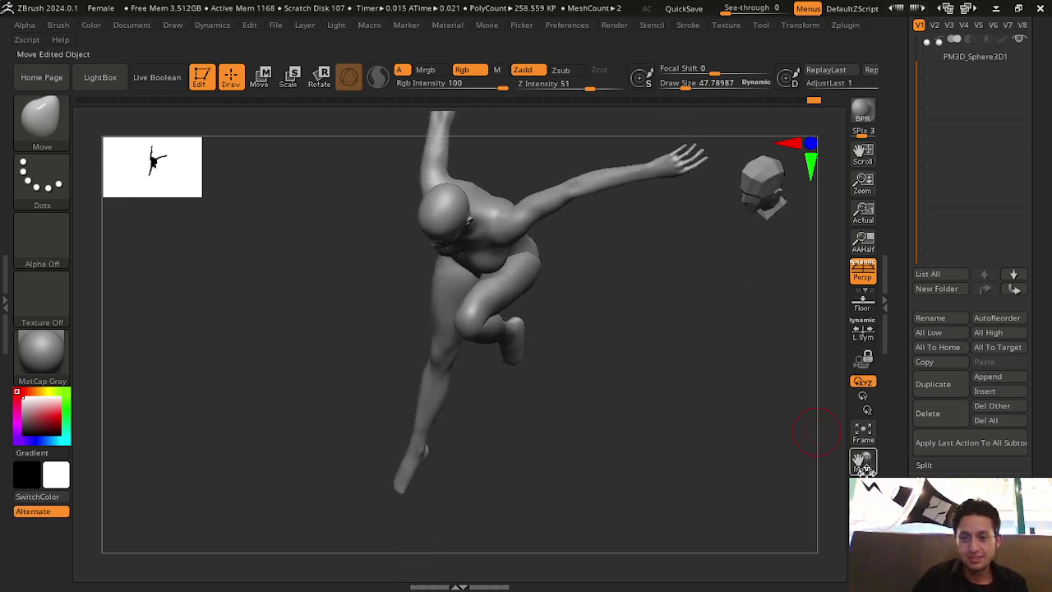
mouse_move(862, 460)
left_mouse_down()
mouse_move(822, 493)
mouse_move(754, 432)
left_mouse_up()
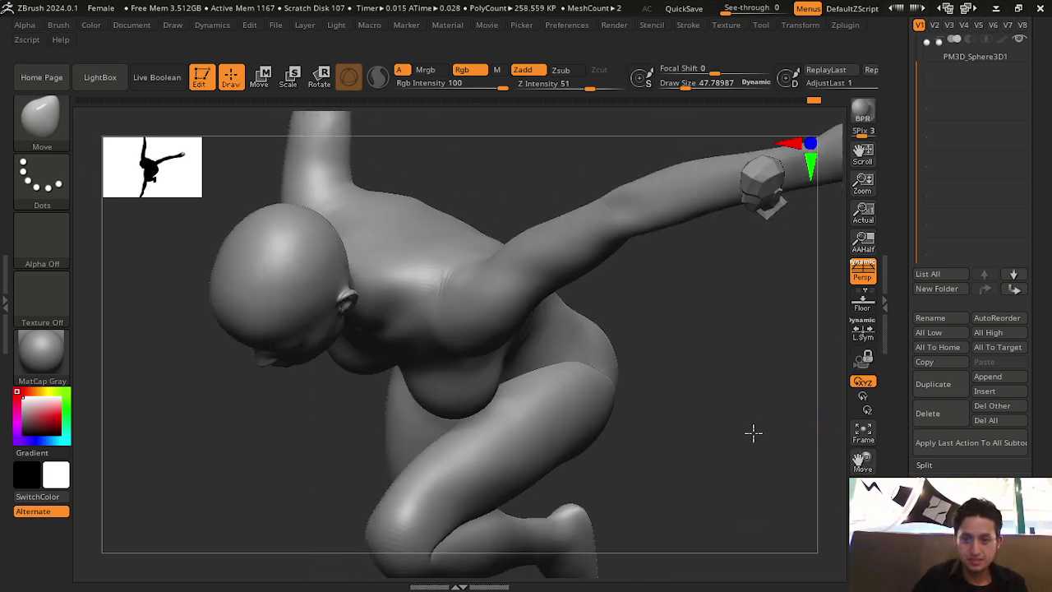
left_click_drag(860, 461, 756, 367)
key("shift")
Smooth the raised hands and outstretched arm, then bring the whole figure back into view
mouse_move(697, 271)
left_mouse_down()
mouse_move(775, 322)
mouse_move(721, 274)
left_mouse_up()
left_click_drag(782, 332, 771, 329)
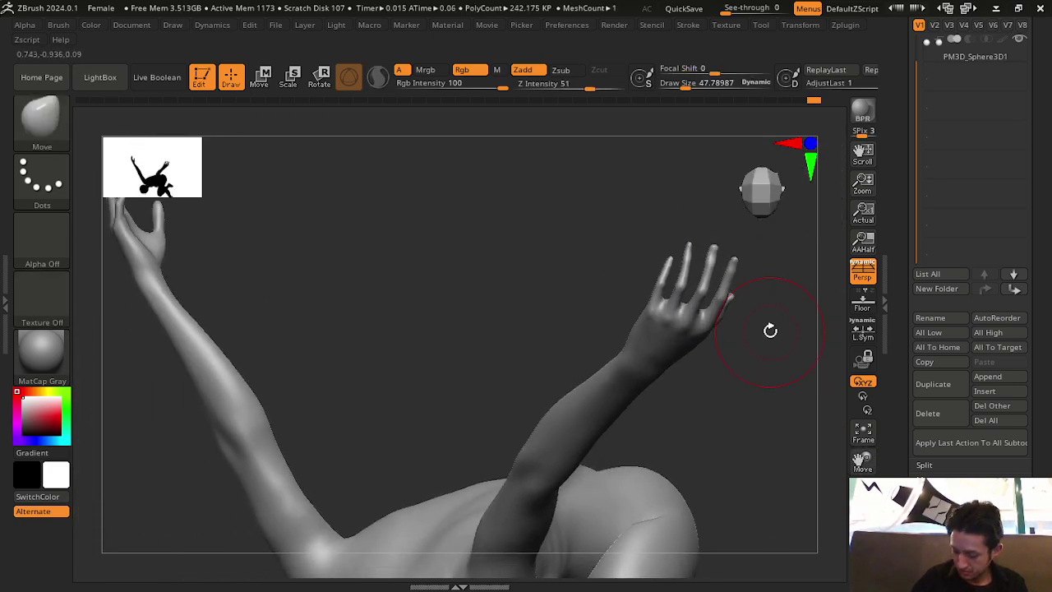
key("shift")
left_click_drag(727, 258, 712, 243, "shift")
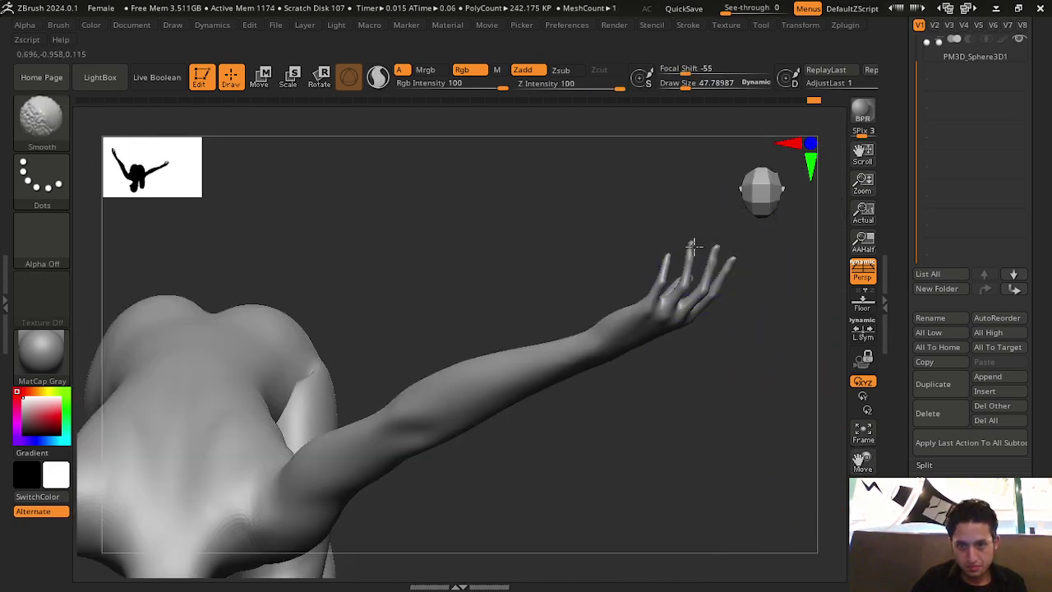
left_click_drag(751, 425, 706, 246)
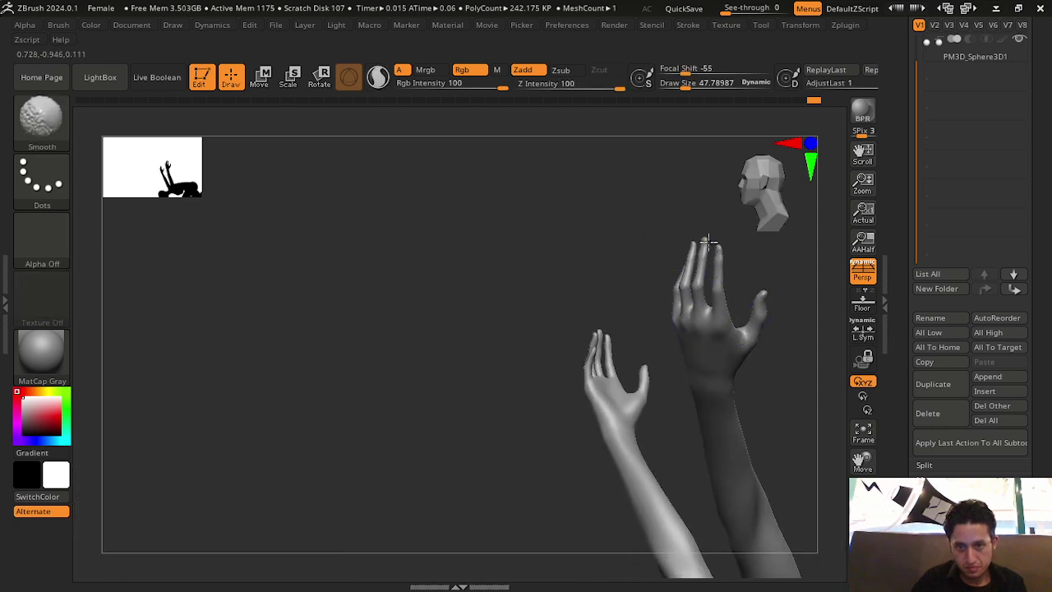
left_click_drag(474, 313, 663, 306)
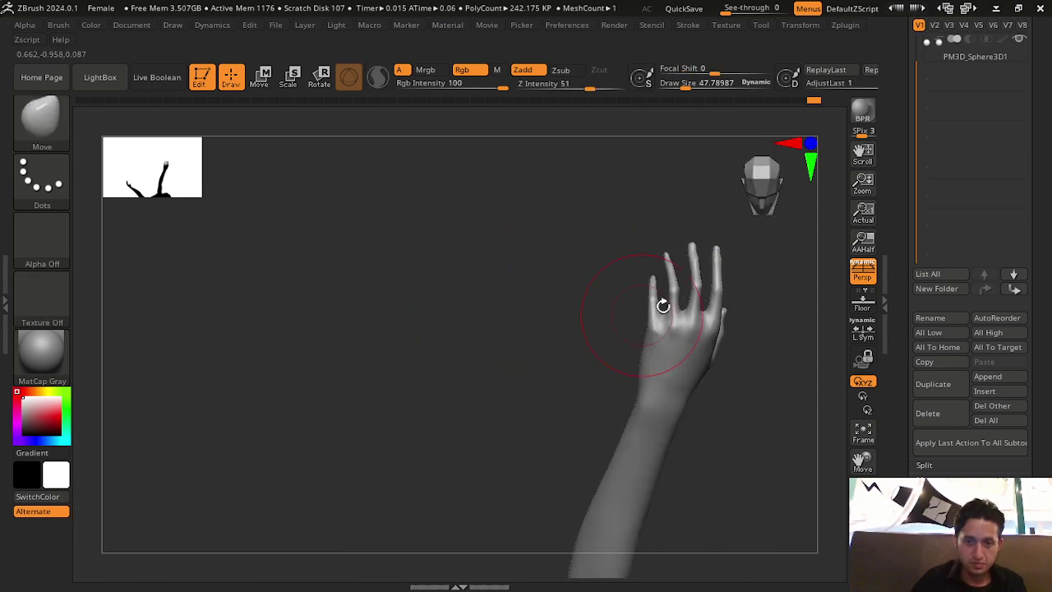
mouse_move(798, 423)
left_mouse_down("shift")
mouse_move(695, 283)
mouse_move(704, 423)
mouse_move(770, 388)
mouse_move(822, 407)
left_mouse_up("shift")
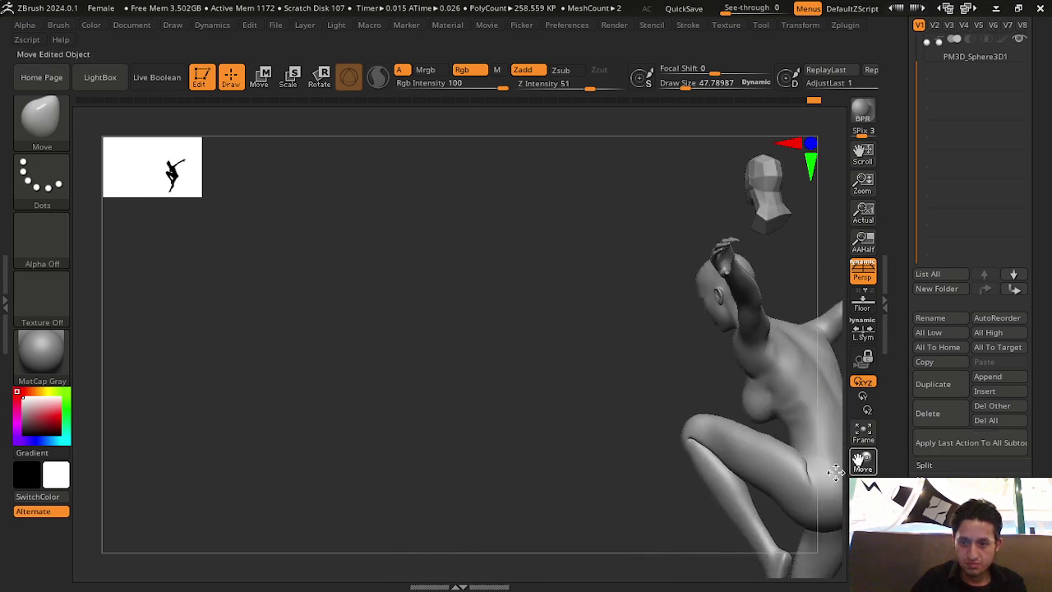
mouse_move(835, 471)
left_mouse_down()
mouse_move(728, 468)
mouse_move(758, 331)
mouse_move(719, 301)
mouse_move(806, 359)
mouse_move(711, 399)
mouse_move(822, 401)
mouse_move(800, 442)
mouse_move(689, 403)
mouse_move(732, 430)
left_mouse_up()
Lasso-mask a region across the upper body, then lasso-select to hide part of the model
mouse_move(720, 524)
left_mouse_down("ctrl")
mouse_move(404, 500)
mouse_move(354, 185)
left_mouse_up("ctrl")
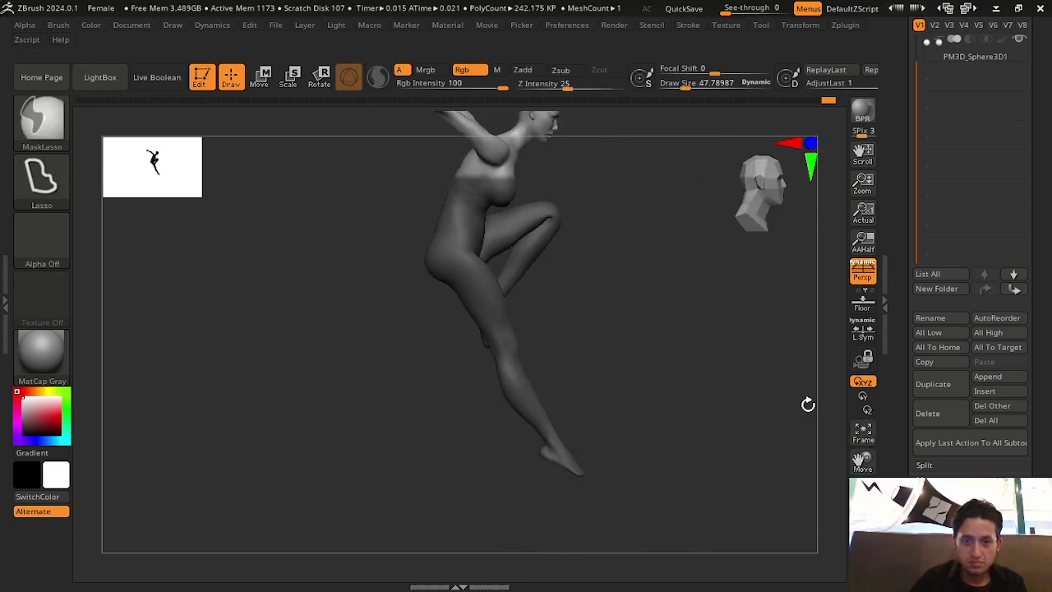
left_click_drag(862, 460, 843, 495)
mouse_move(626, 330)
left_mouse_down("ctrl")
mouse_move(606, 432)
mouse_move(325, 236)
mouse_move(417, 157)
mouse_move(473, 215)
left_mouse_up("ctrl")
left_click_drag(586, 303, 606, 329, "ctrl")
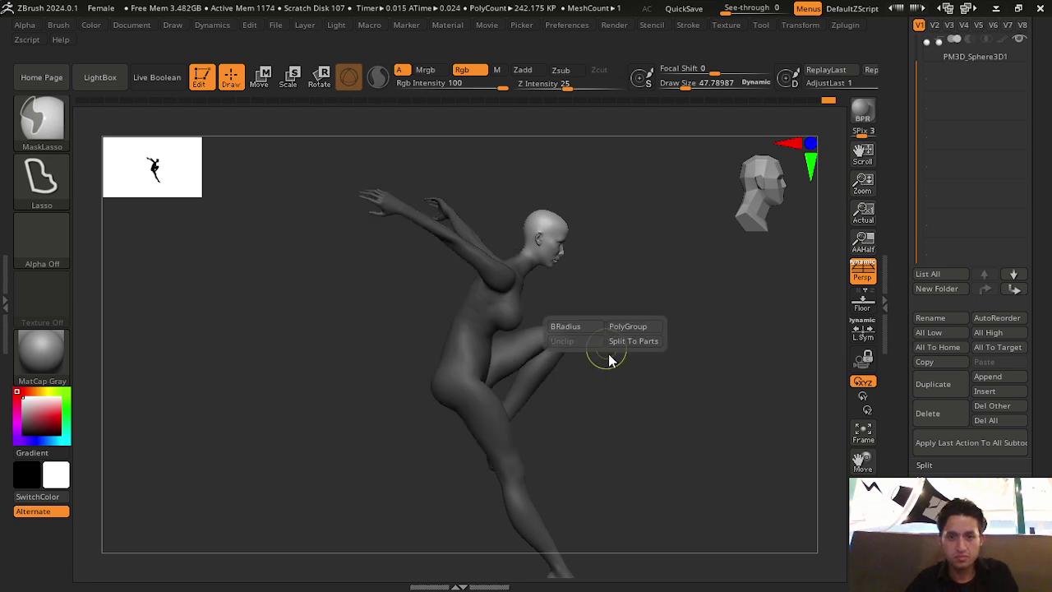
key("b")
key("m")
key("v")
mouse_move(677, 369)
left_mouse_down()
mouse_move(627, 420)
mouse_move(666, 282)
mouse_move(732, 370)
left_mouse_up()
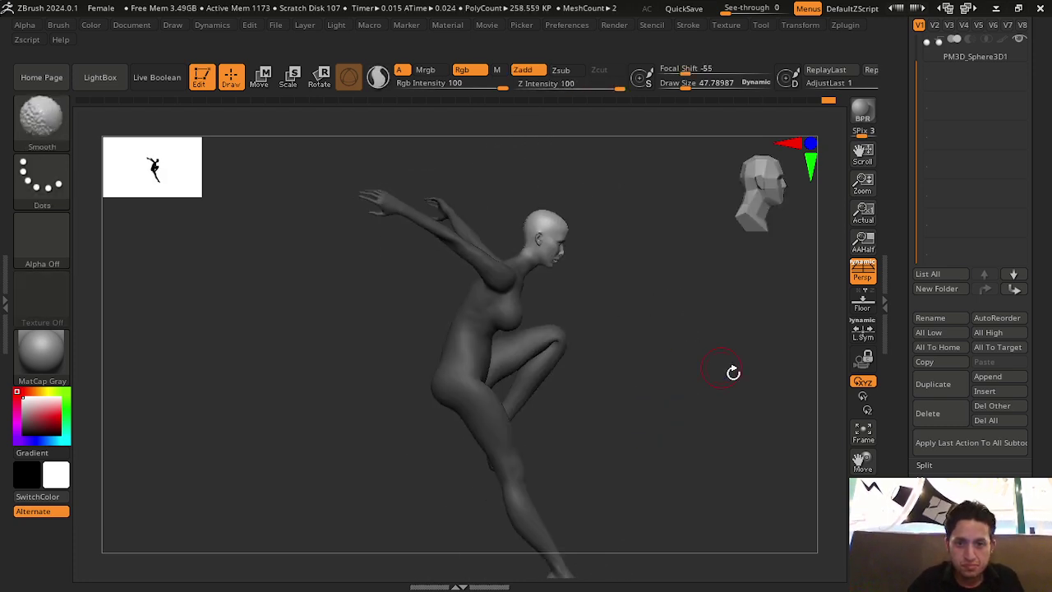
left_click_drag(862, 457, 818, 493)
mouse_move(515, 211)
left_mouse_down("ctrl+shift")
mouse_move(545, 221)
mouse_move(503, 311)
mouse_move(539, 360)
left_mouse_up("ctrl+shift")
left_click_drag(644, 363, 566, 357)
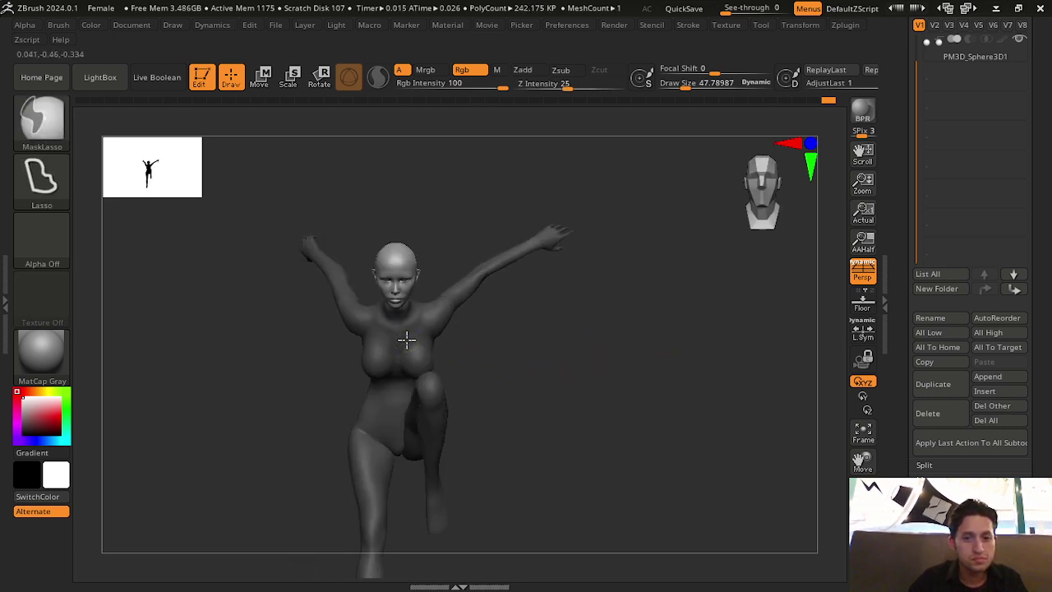
Unhide all parts of the figure and set the current colour to near-black RGB 30
left_click(587, 364, "ctrl+shift")
mouse_move(587, 364)
left_mouse_down()
mouse_move(611, 383)
mouse_move(515, 364)
left_mouse_up()
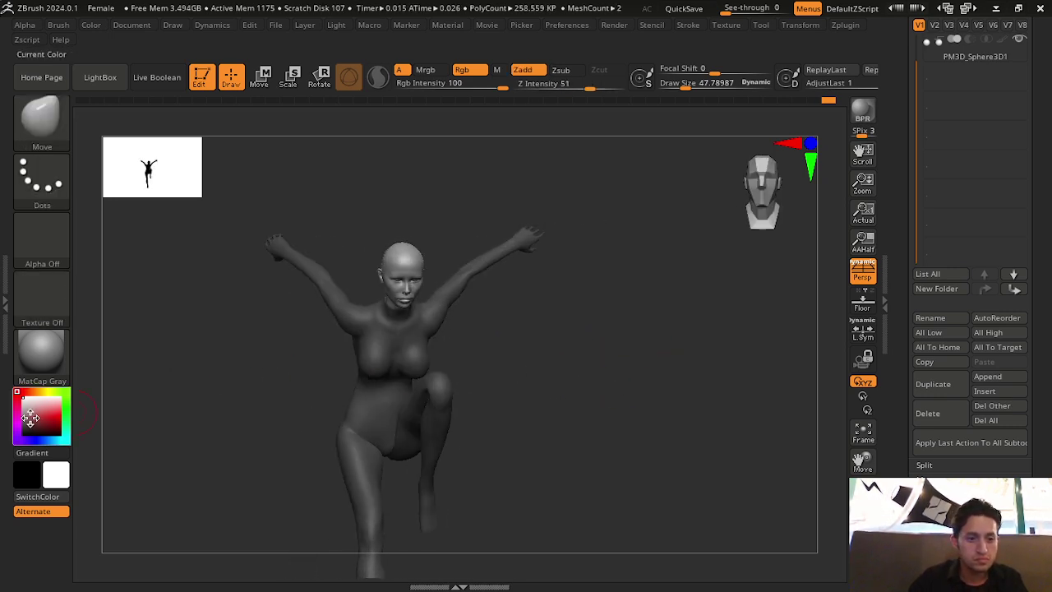
left_click_drag(30, 418, 8, 429)
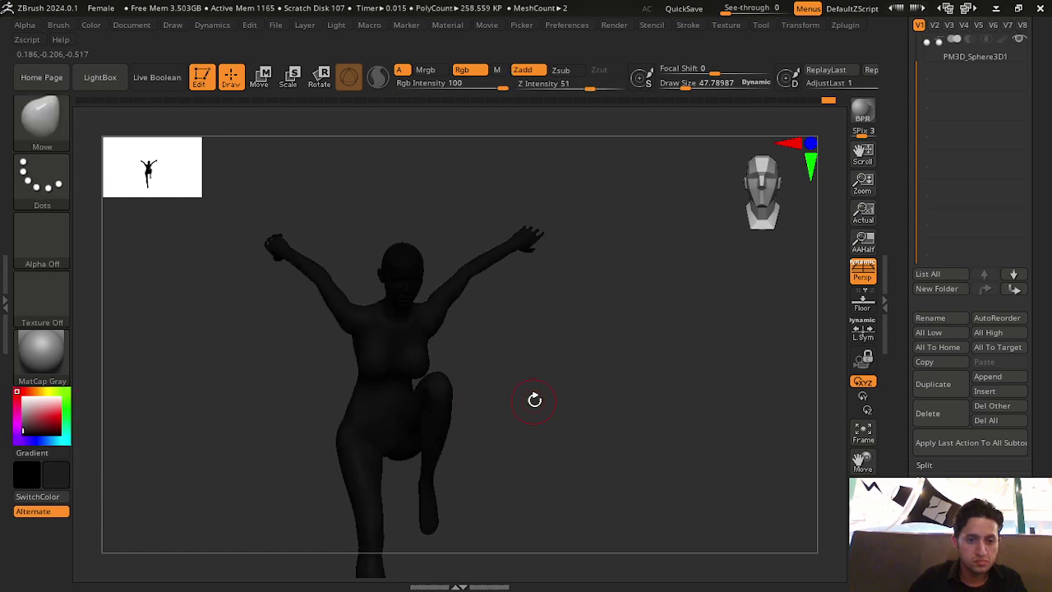
left_click_drag(639, 404, 627, 402)
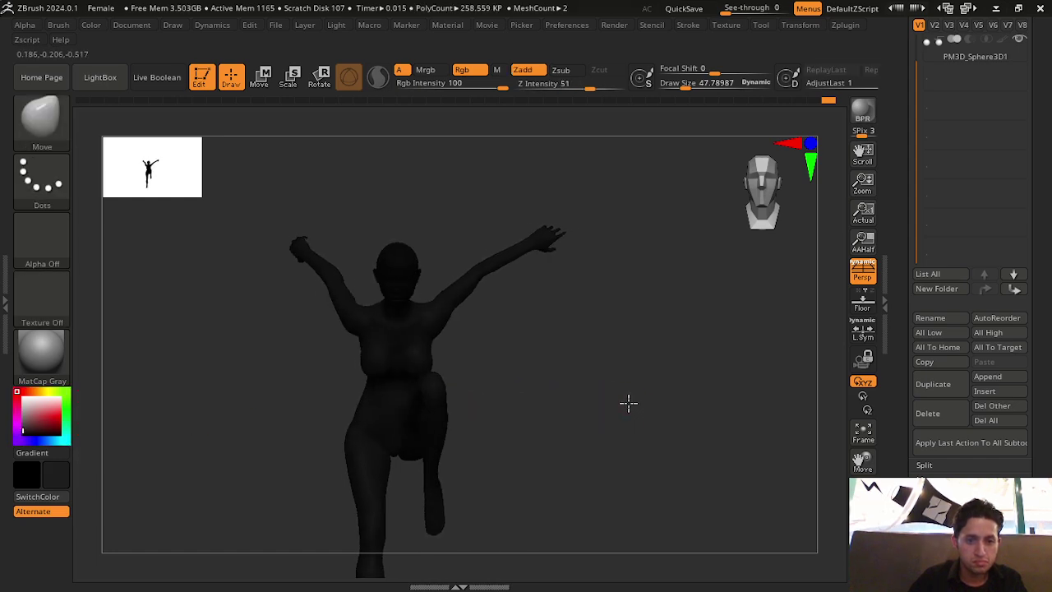
Apply BasicMaterial to the figure from the Material palette
left_click(69, 370)
left_click(68, 370)
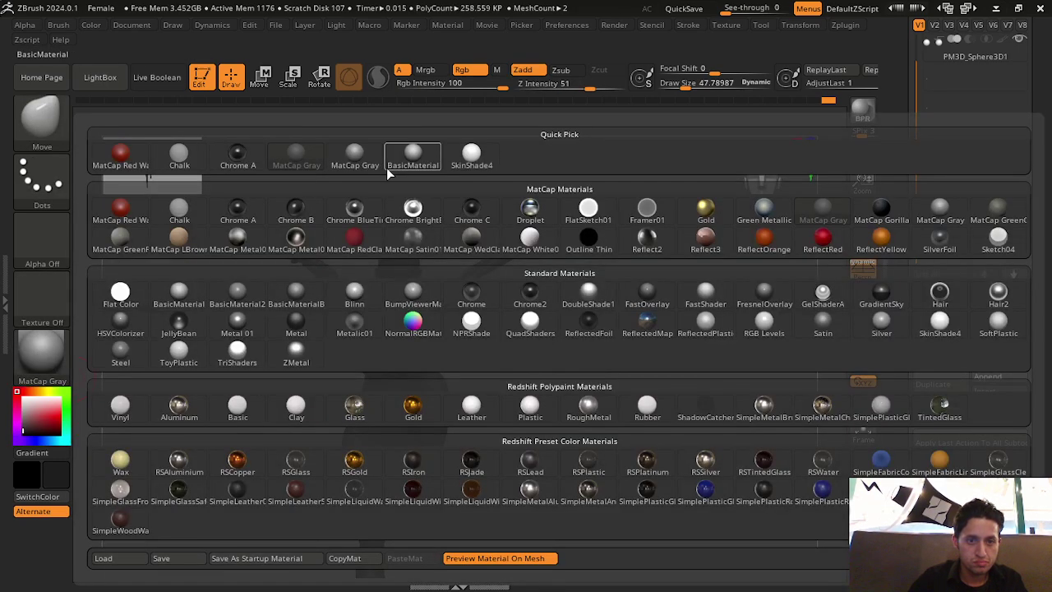
left_click(411, 156)
left_click_drag(605, 409, 256, 134)
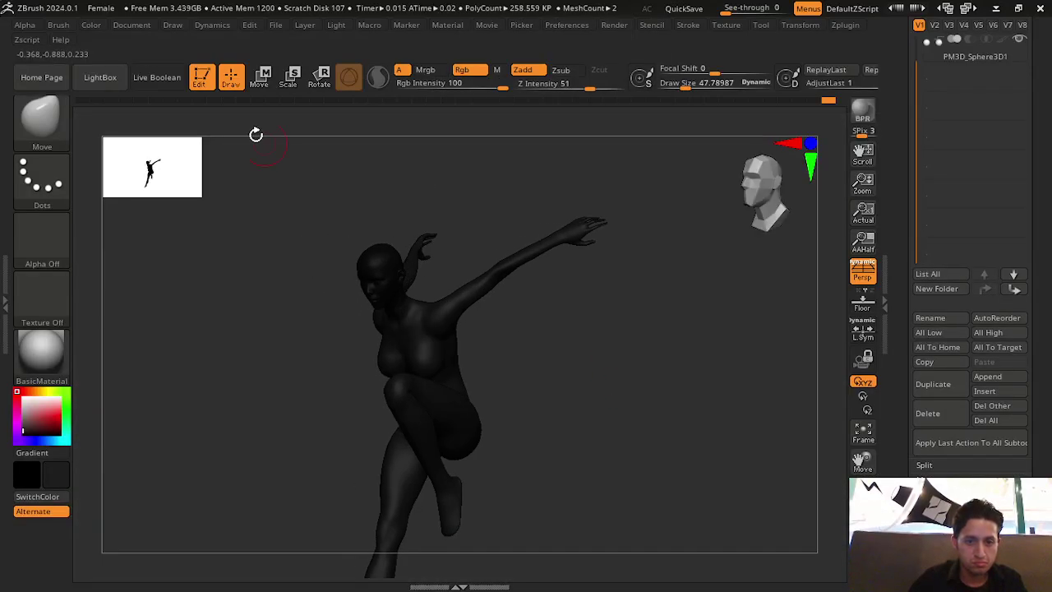
Fill the body with the dark colour using Color > FillLayer, then view it from the front
left_click(91, 25)
left_click(135, 314)
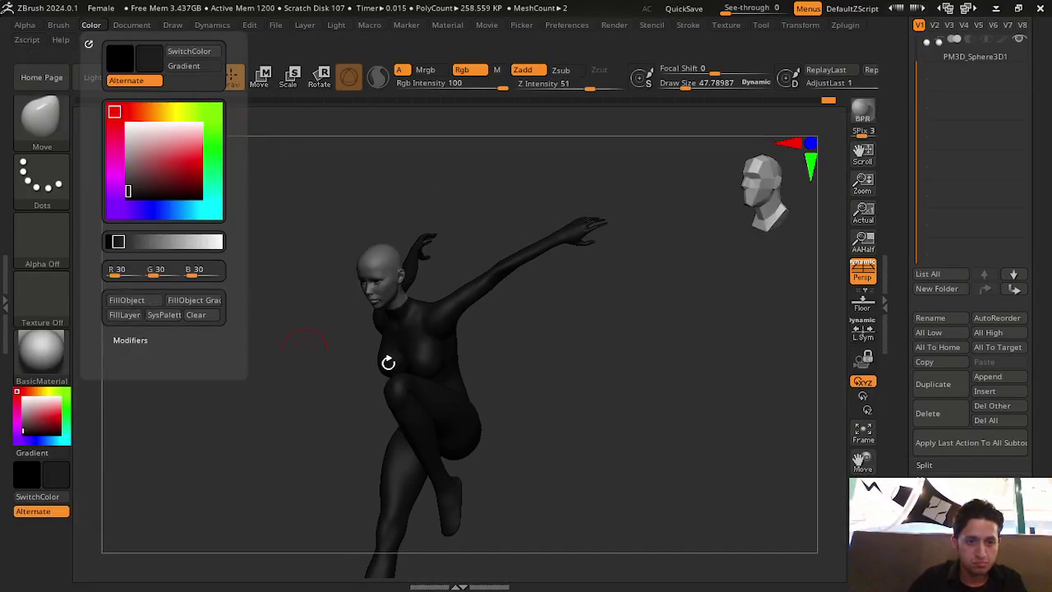
left_click_drag(510, 387, 597, 383)
left_click_drag(639, 414, 164, 431)
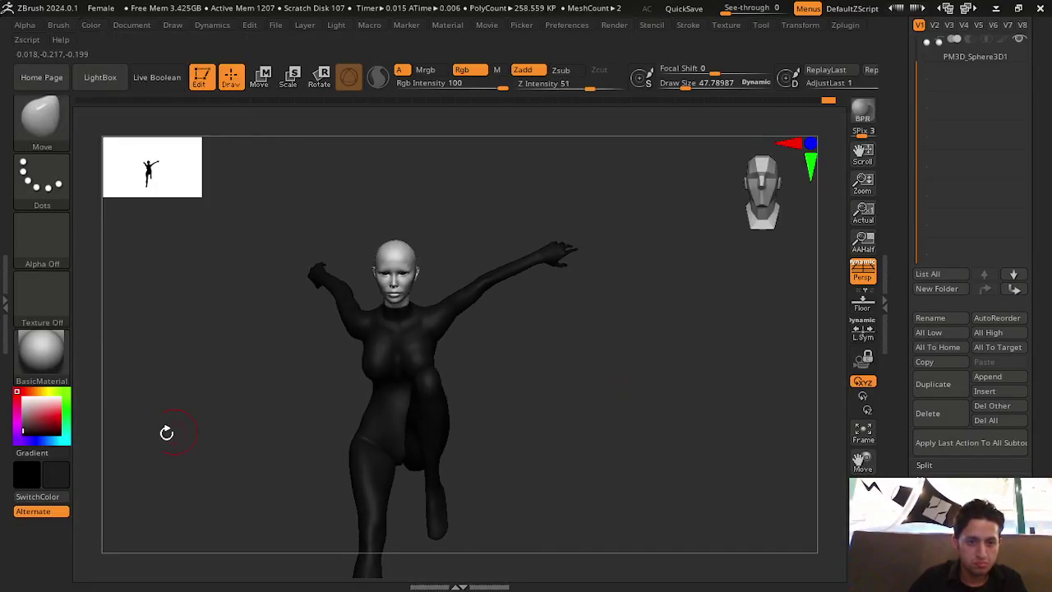
Reset the secondary colour to white, frame the head and torso, and shrink the brush to about 5.5
left_click(56, 475)
mouse_move(439, 419)
left_mouse_down("shift")
mouse_move(698, 423)
mouse_move(720, 433)
mouse_move(537, 423)
mouse_move(886, 470)
left_mouse_up("shift")
left_click_drag(657, 428, 791, 406, "alt")
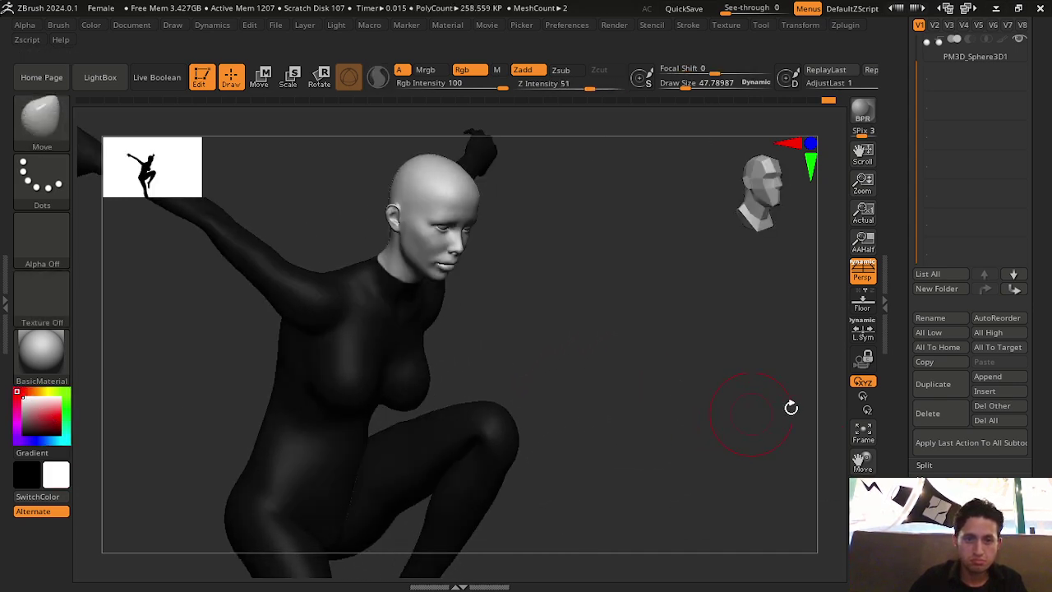
left_click_drag(862, 460, 860, 460)
left_click_drag(723, 427, 658, 403, "shift")
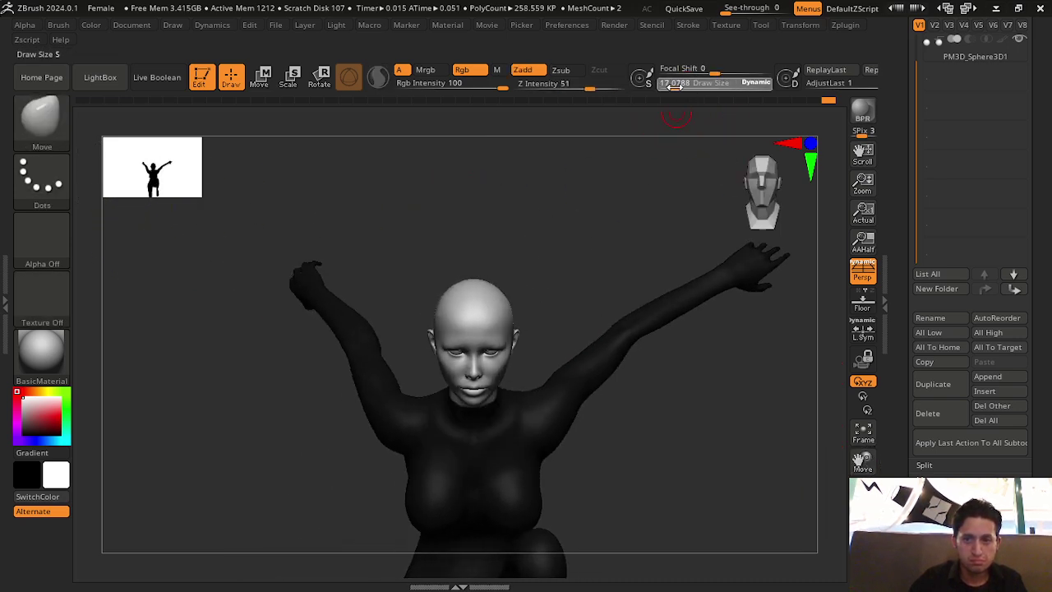
left_click_drag(689, 87, 666, 86)
left_click_drag(526, 223, 616, 268)
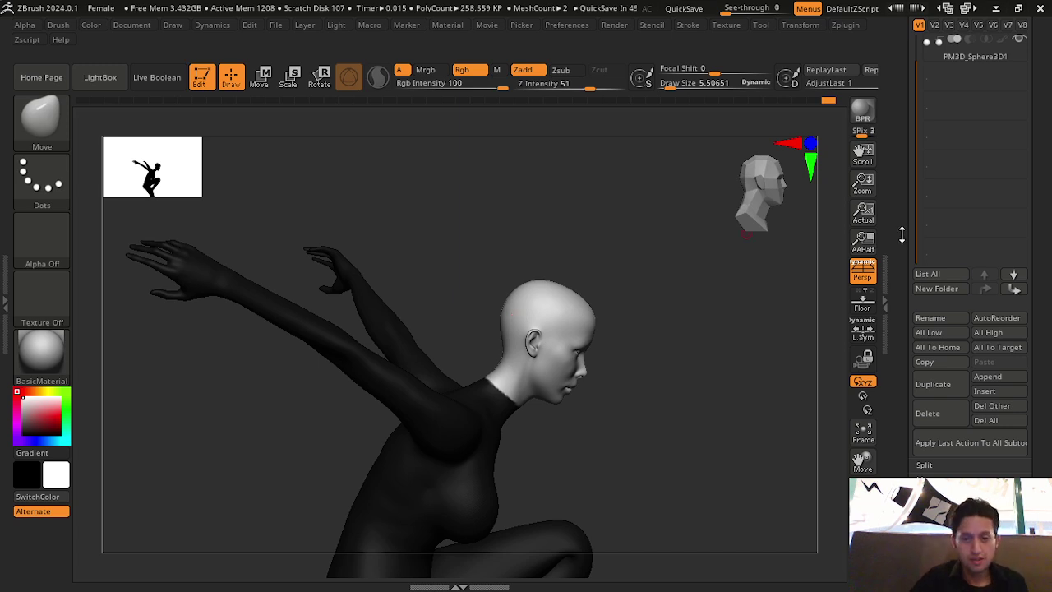
Mask an outline across the face, then undo it and reselect the Move brush
mouse_move(499, 246)
left_mouse_down("ctrl")
mouse_move(501, 339)
mouse_move(689, 358)
mouse_move(629, 376)
mouse_move(683, 415)
mouse_move(683, 392)
mouse_move(694, 401)
mouse_move(669, 429)
mouse_move(745, 434)
left_mouse_up("ctrl")
mouse_move(862, 460)
left_mouse_down()
mouse_move(748, 432)
mouse_move(707, 406)
mouse_move(789, 418)
mouse_move(639, 298)
left_mouse_up()
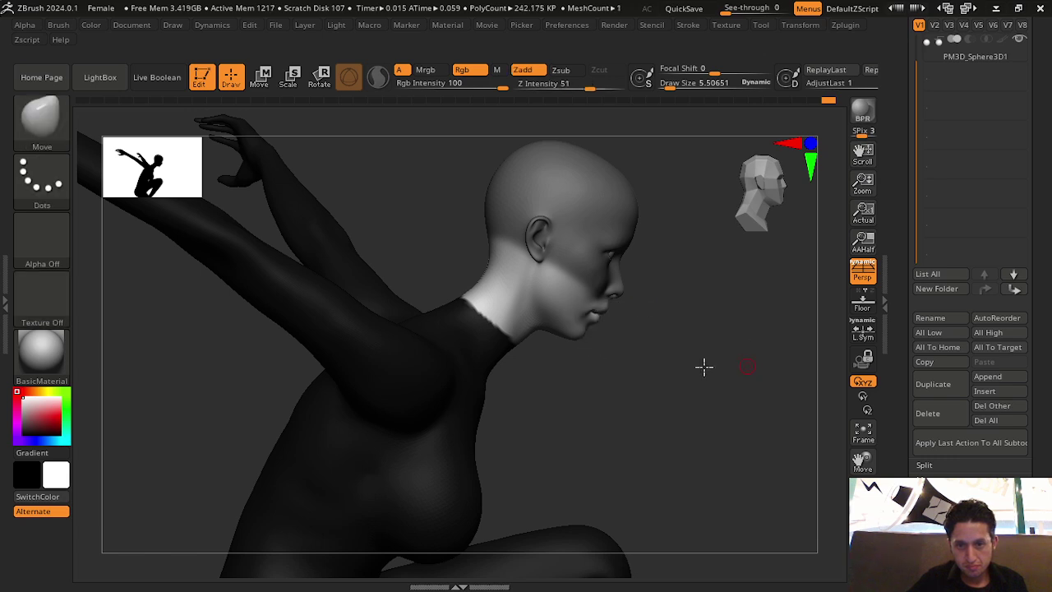
mouse_move(704, 367)
left_mouse_down()
mouse_move(687, 370)
mouse_move(734, 394)
mouse_move(713, 406)
left_mouse_up()
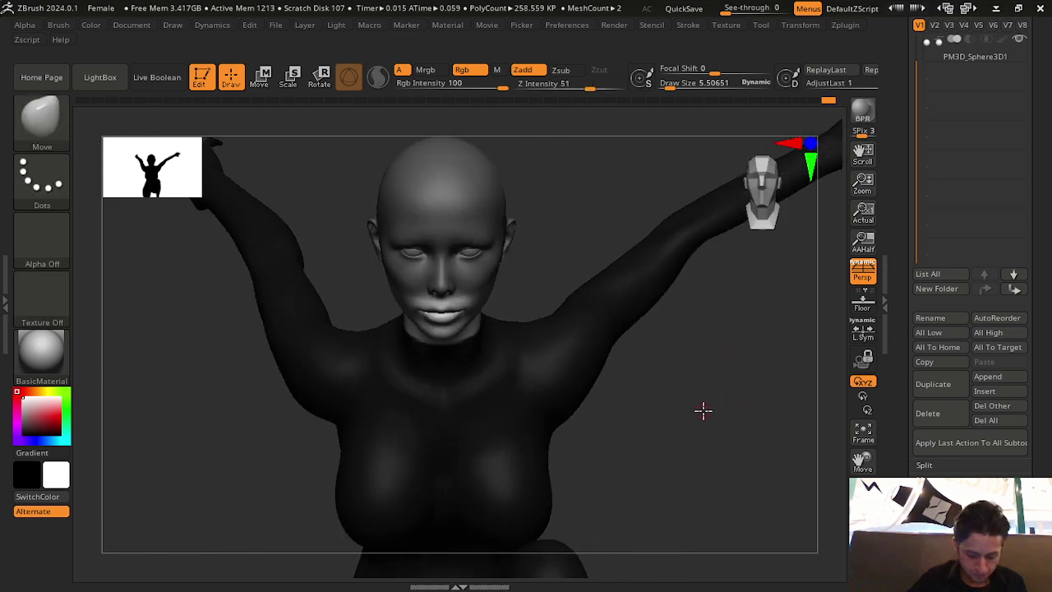
key("ctrl+z")
key("ctrl+z")
key("ctrl+z")
key("ctrl+z")
key("ctrl+z")
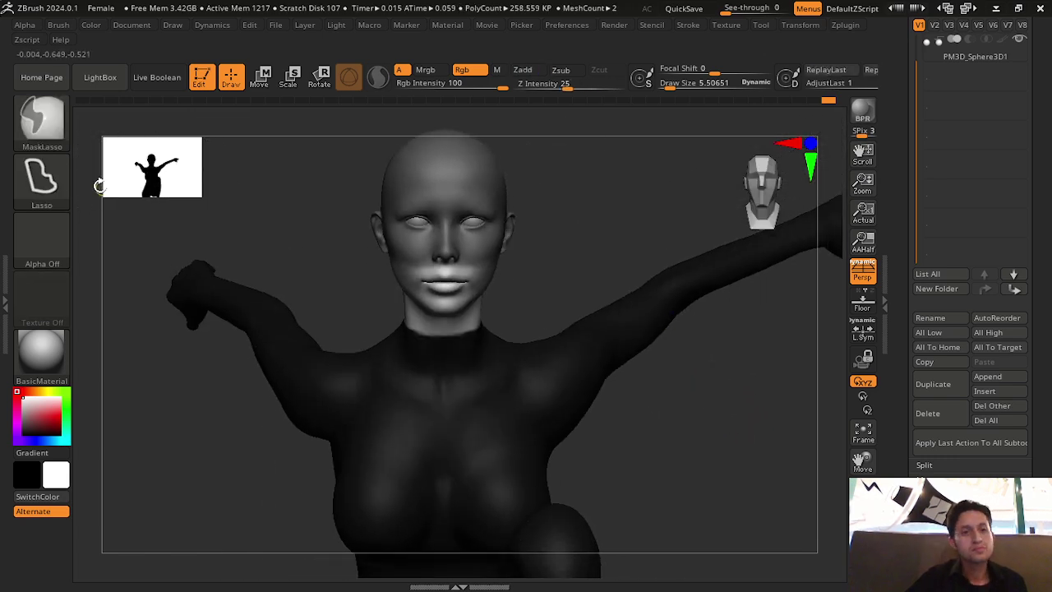
key("b")
left_click(176, 136)
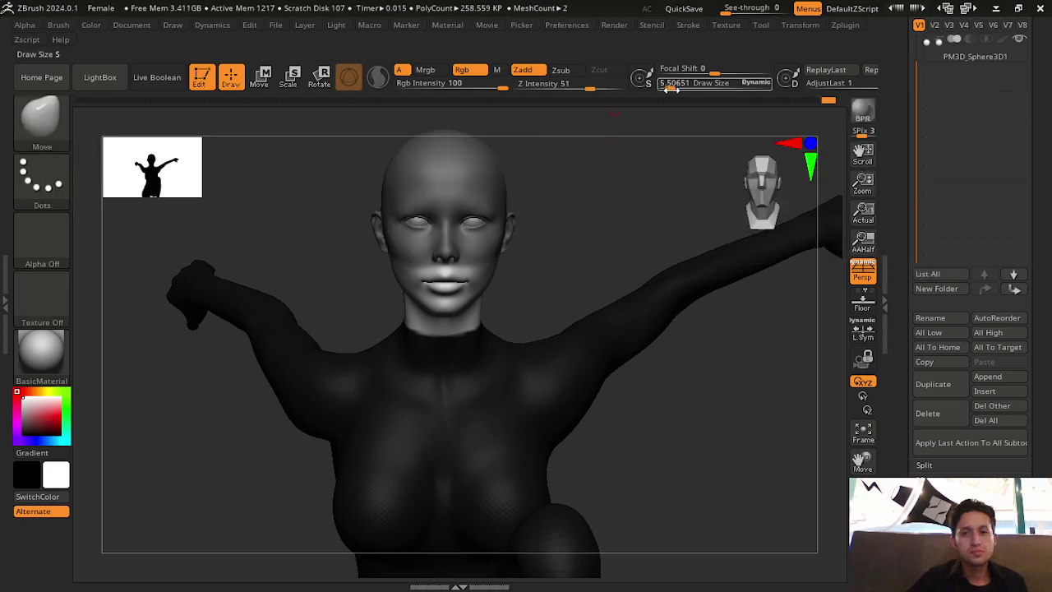
Shrink the draw size, restore the undone changes, and mask a light area over the cheek
left_click_drag(671, 90, 674, 86)
key("ctrl+z")
key("ctrl+z")
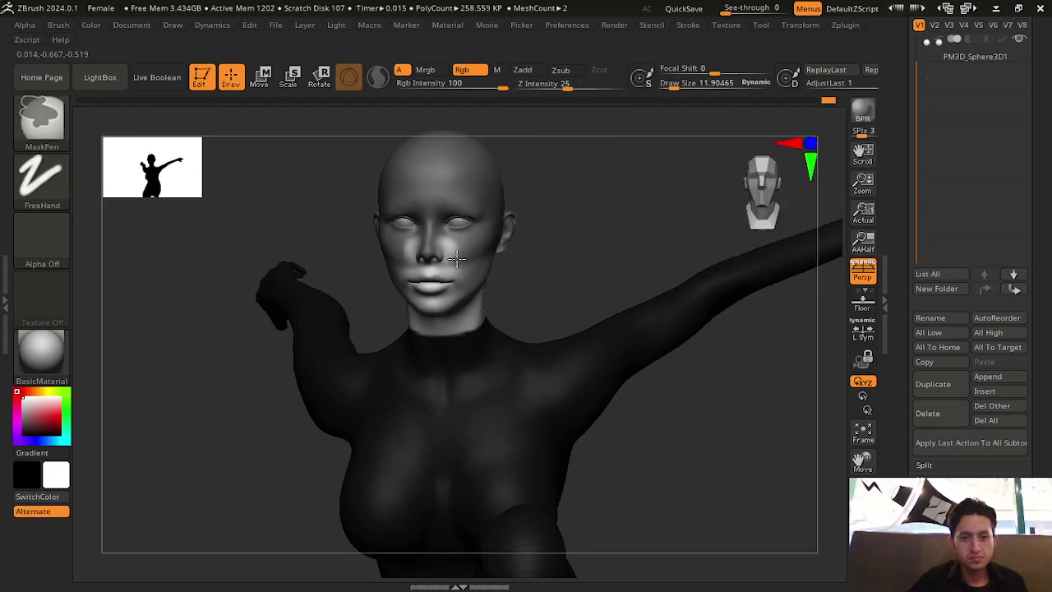
left_click_drag(452, 263, 460, 264, "ctrl")
mouse_move(583, 249)
left_mouse_down()
mouse_move(611, 312)
mouse_move(532, 305)
left_mouse_up()
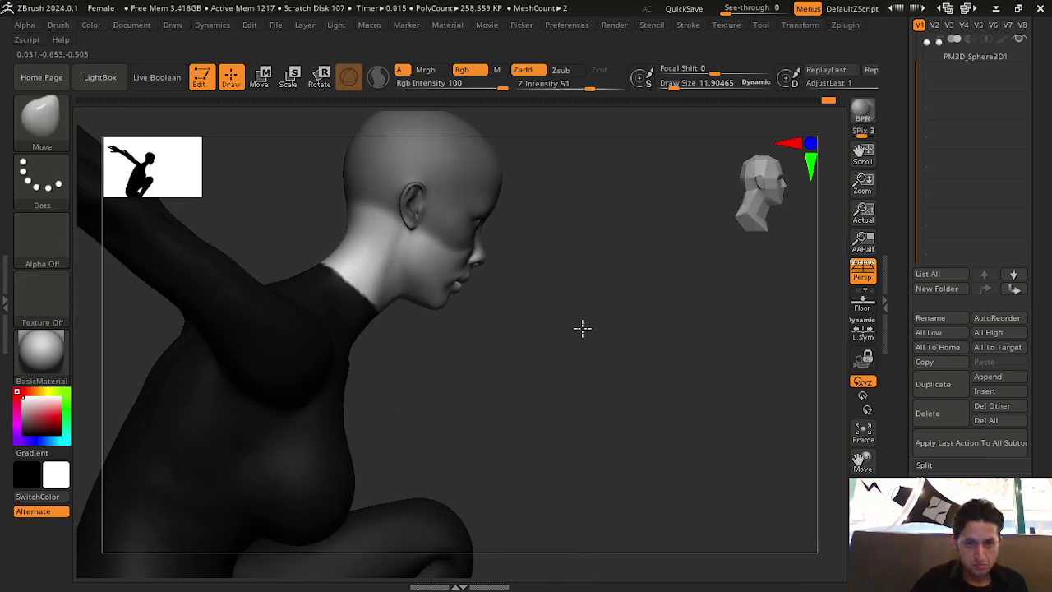
left_click_drag(582, 329, 376, 211)
left_click(42, 117, "ctrl")
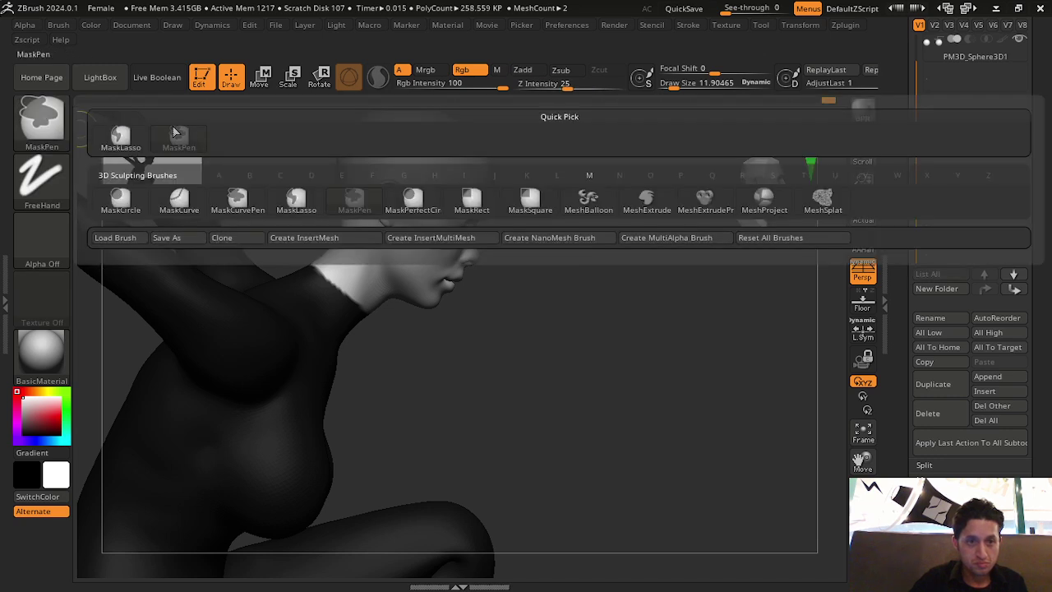
left_click(281, 201)
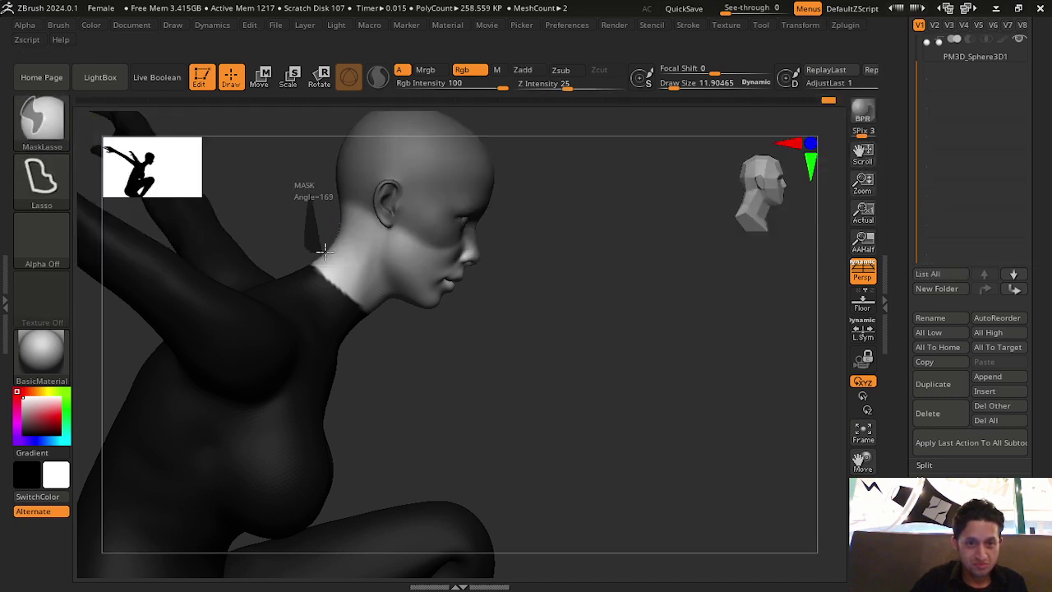
left_click_drag(325, 249, 399, 220, "ctrl")
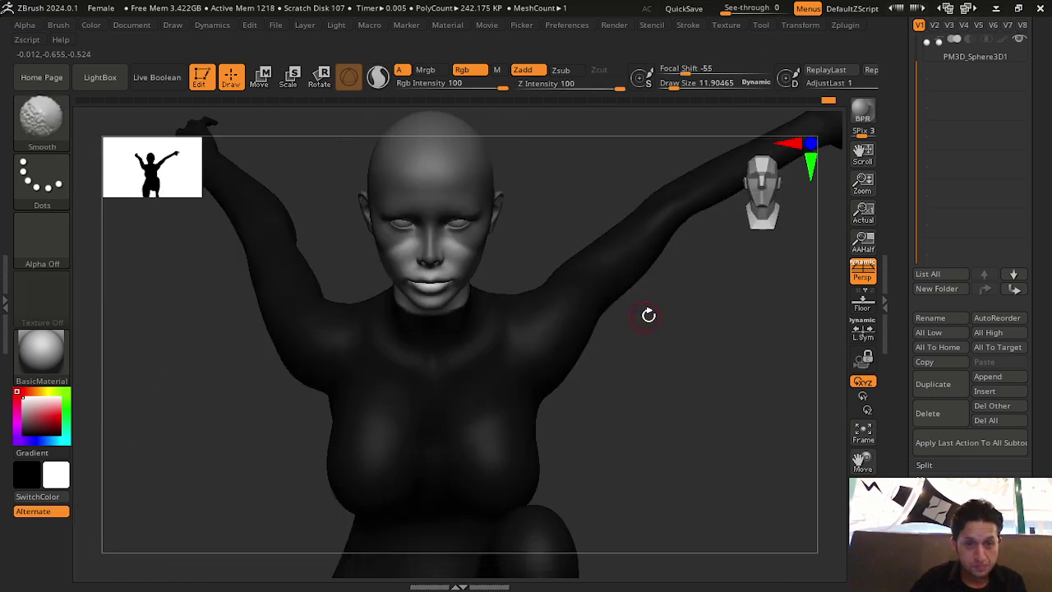
right_click_drag(653, 377, 700, 371)
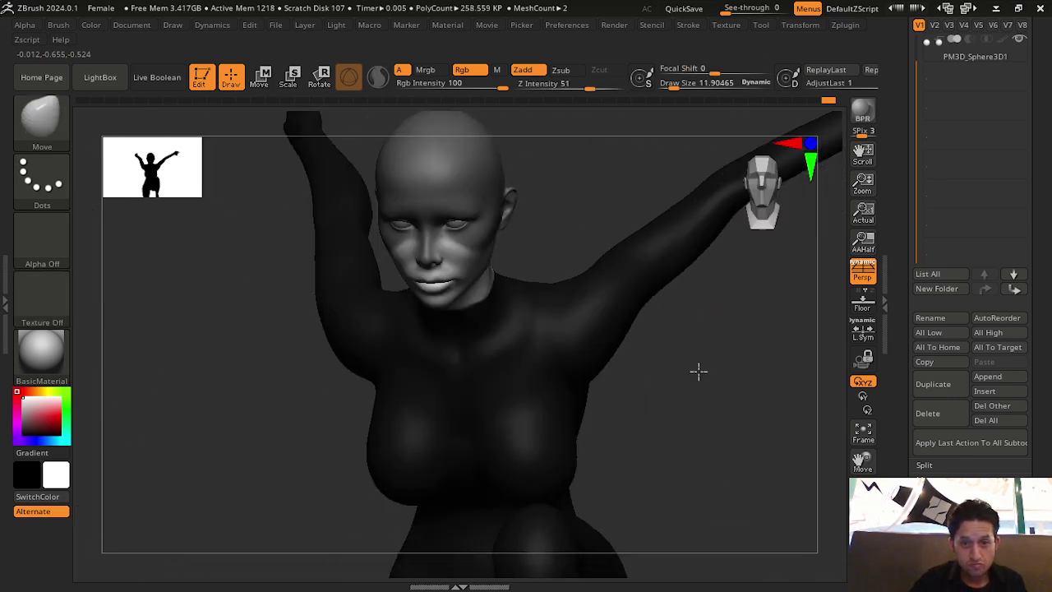
mouse_move(641, 441)
right_mouse_down()
mouse_move(673, 430)
mouse_move(671, 416)
mouse_move(702, 424)
mouse_move(642, 383)
mouse_move(683, 369)
mouse_move(688, 411)
mouse_move(575, 243)
right_mouse_up()
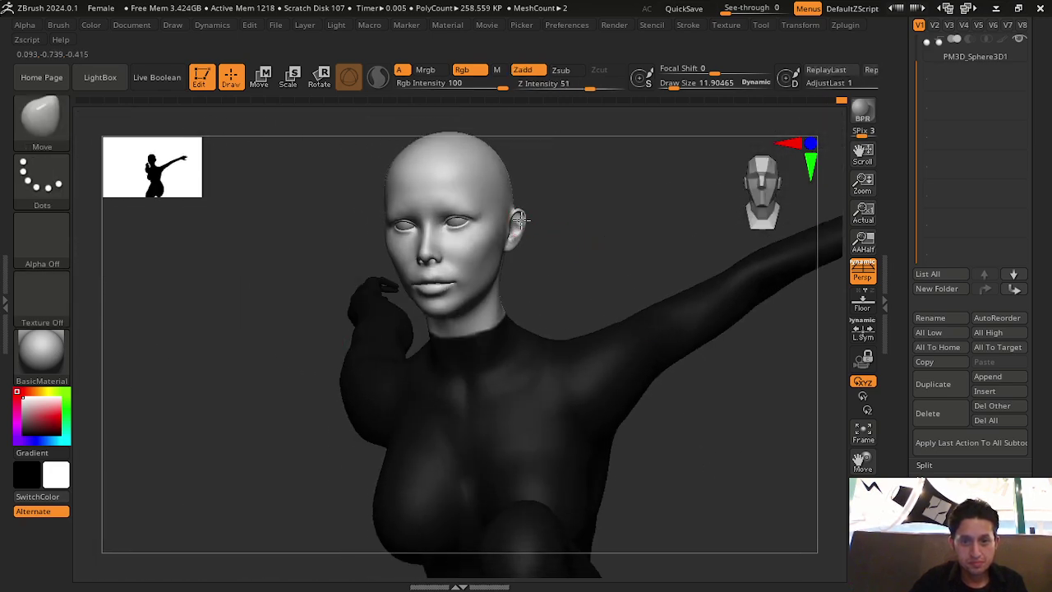
mouse_move(520, 218)
right_mouse_down()
mouse_move(608, 225)
mouse_move(519, 228)
mouse_move(293, 301)
mouse_move(497, 239)
right_mouse_up()
key("shift")
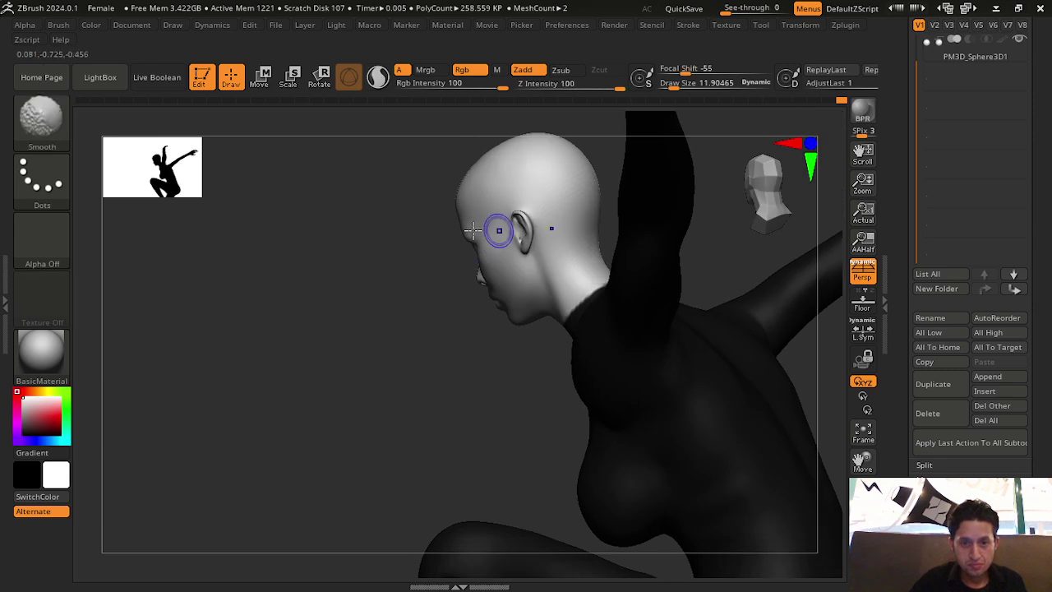
Select the ClayBuildup brush and clear the mask from the head
left_click(51, 130)
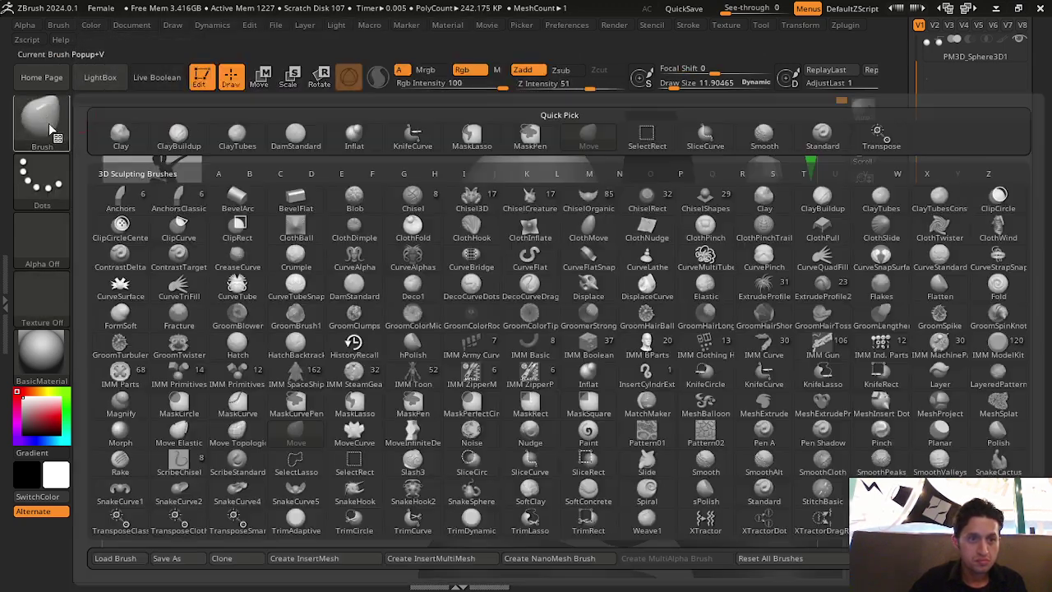
left_click(179, 132)
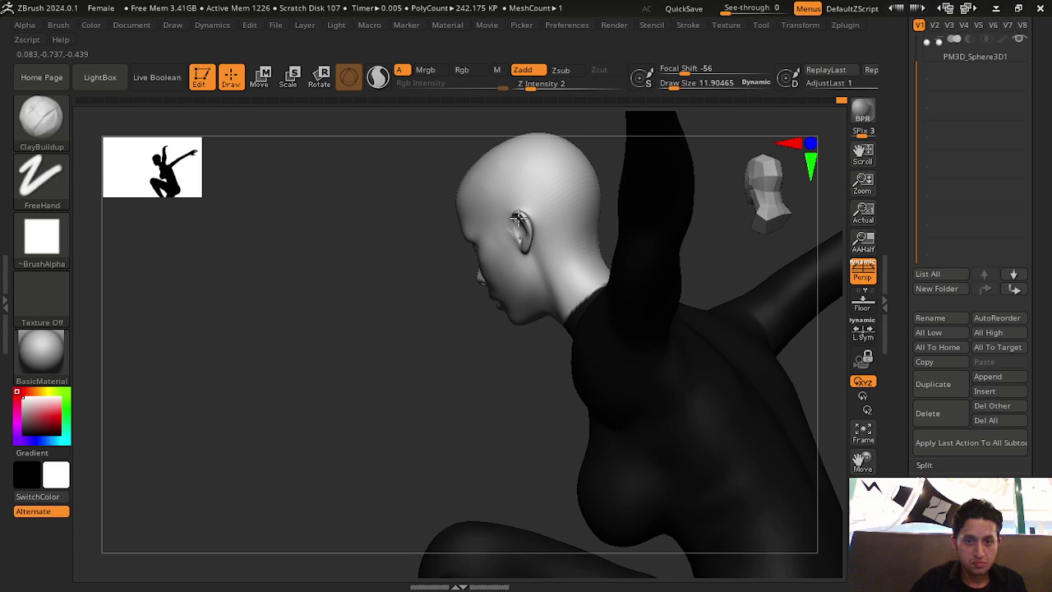
right_click_drag(518, 218, 630, 338)
mouse_move(822, 369)
right_mouse_down()
mouse_move(730, 452)
mouse_move(399, 350)
mouse_move(543, 277)
right_mouse_up()
mouse_move(383, 343)
right_mouse_down()
mouse_move(364, 345)
mouse_move(377, 252)
right_mouse_up()
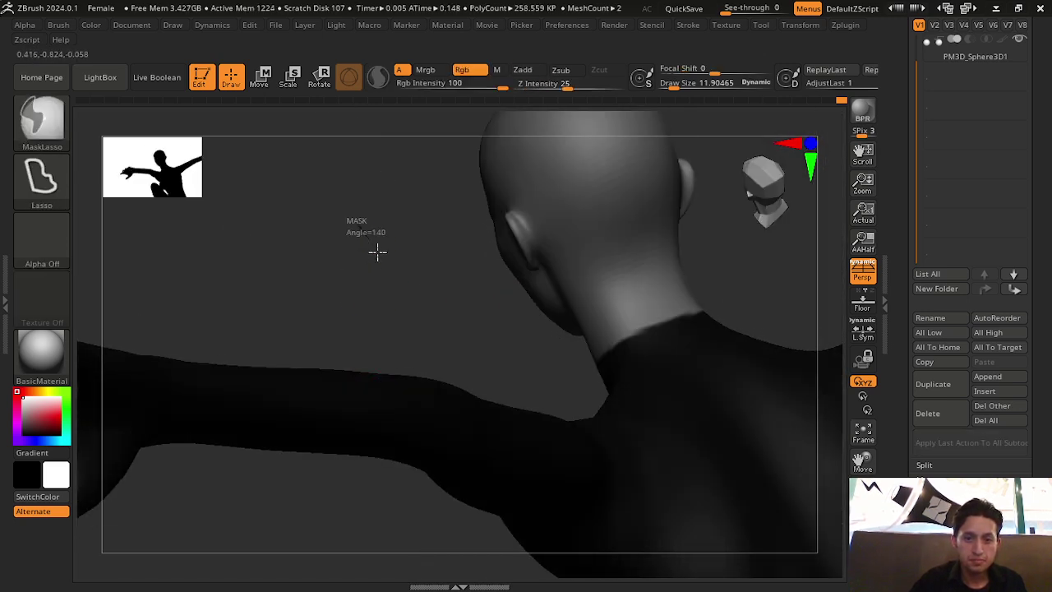
left_click(378, 253, "ctrl")
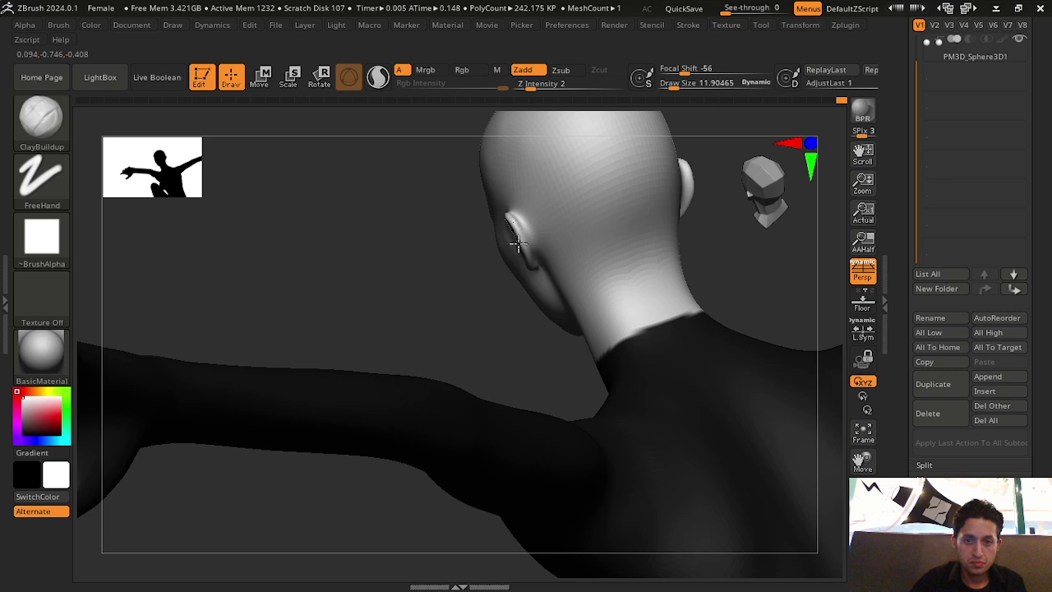
Try a ClayBuildup stroke by the ear, undo it, then smooth the ear nearly flat
right_click_drag(477, 238, 556, 235)
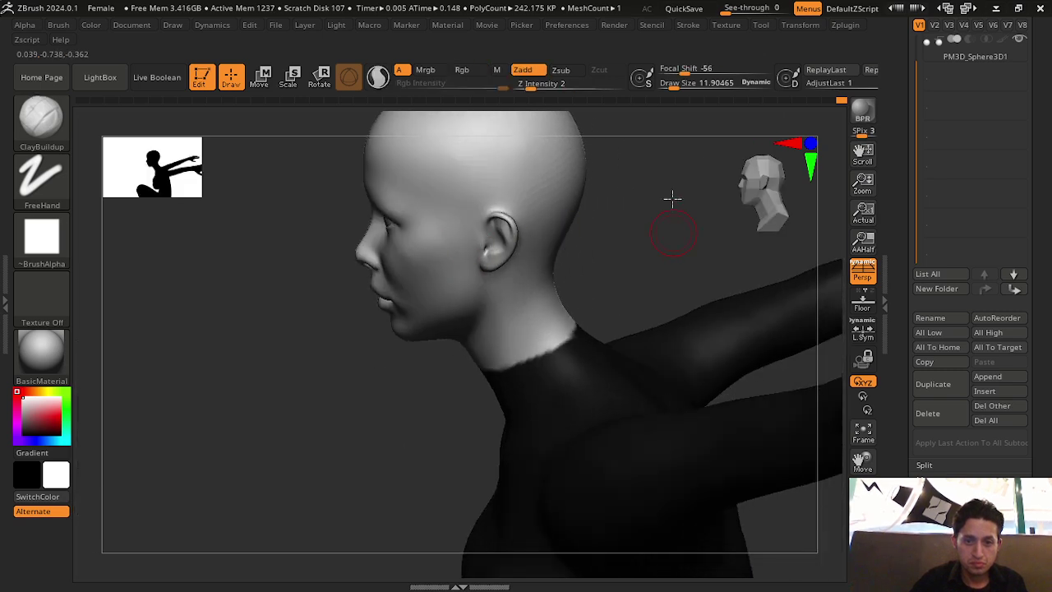
right_click_drag(671, 200, 520, 252)
left_click_drag(523, 245, 503, 263)
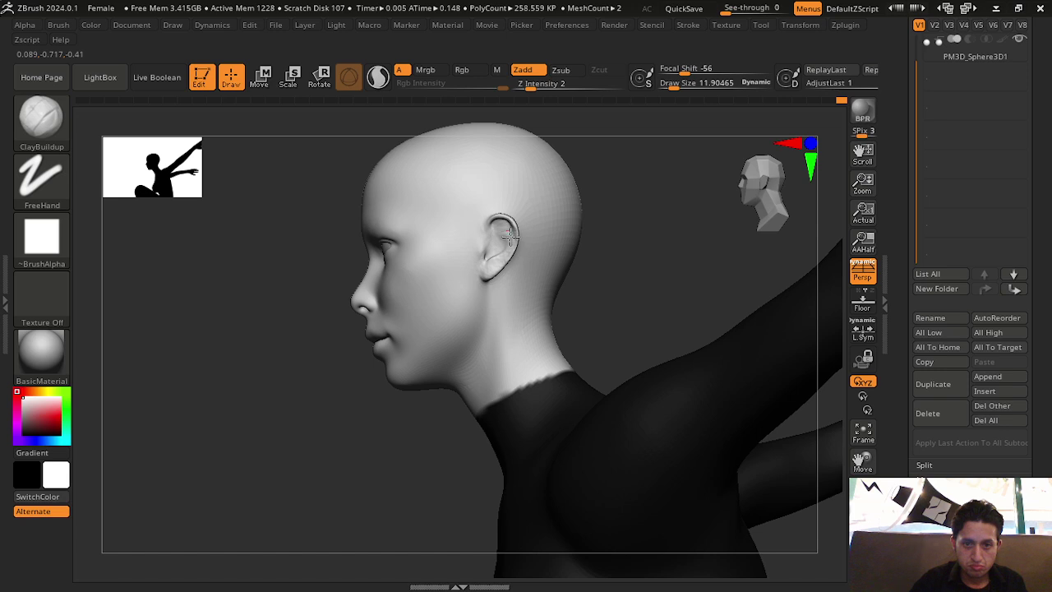
key("ctrl+z")
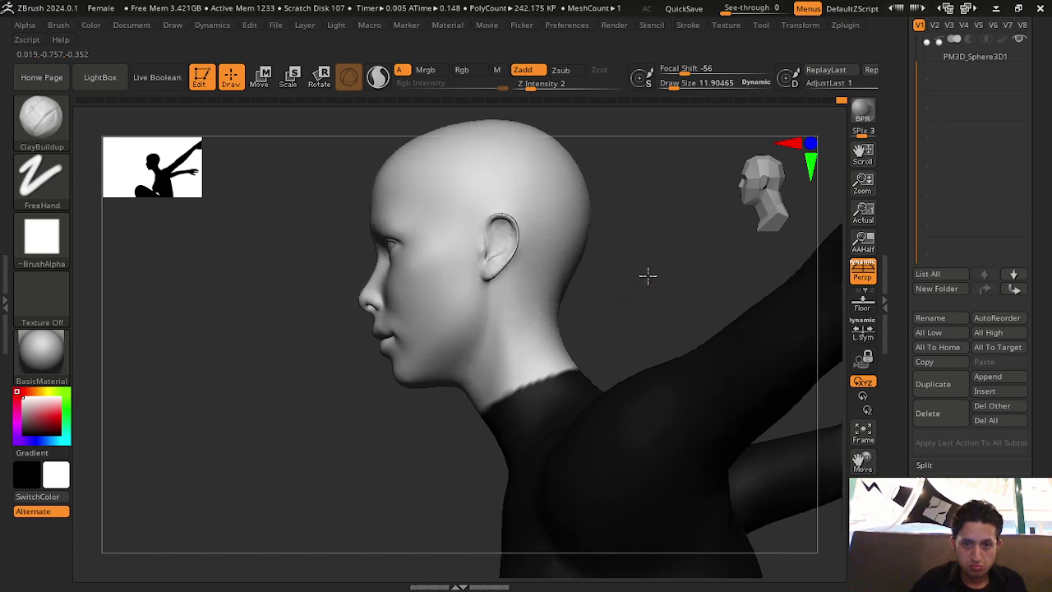
right_click_drag(646, 275, 599, 275)
key("ctrl+shift+z")
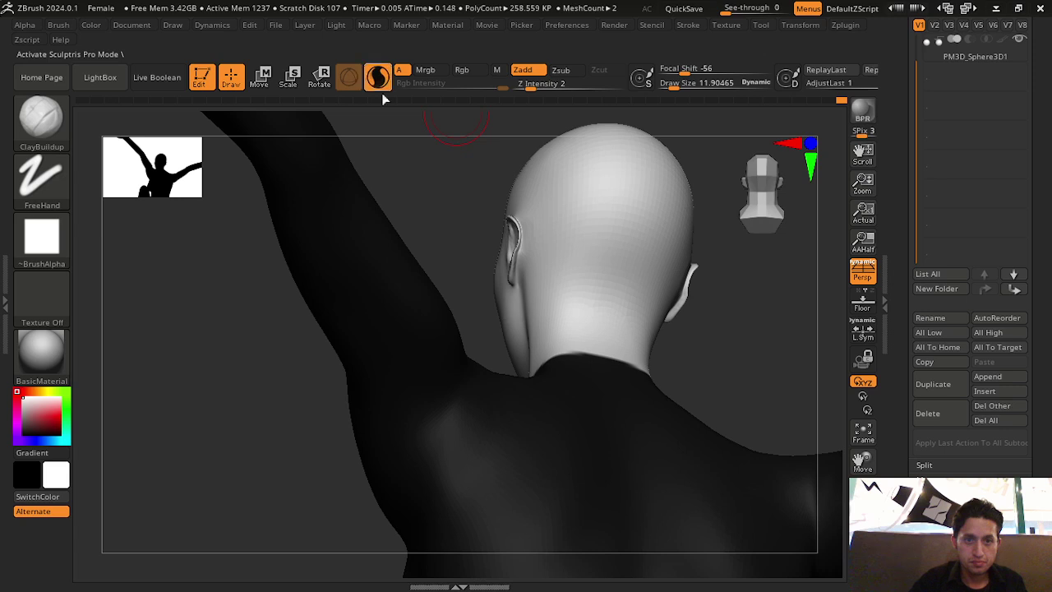
key("ctrl+z")
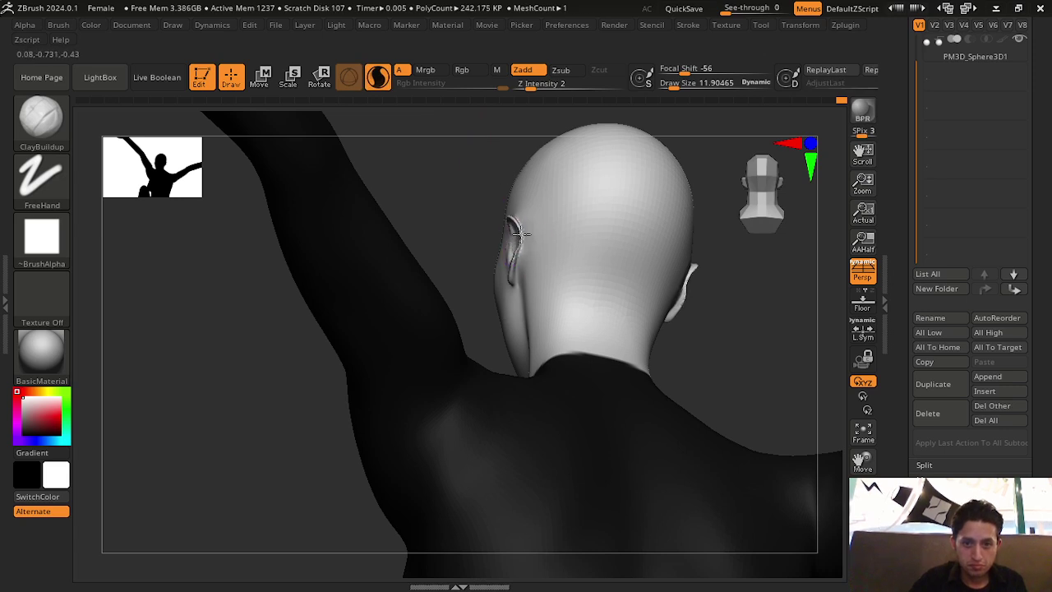
key("ctrl+z")
key("ctrl+z")
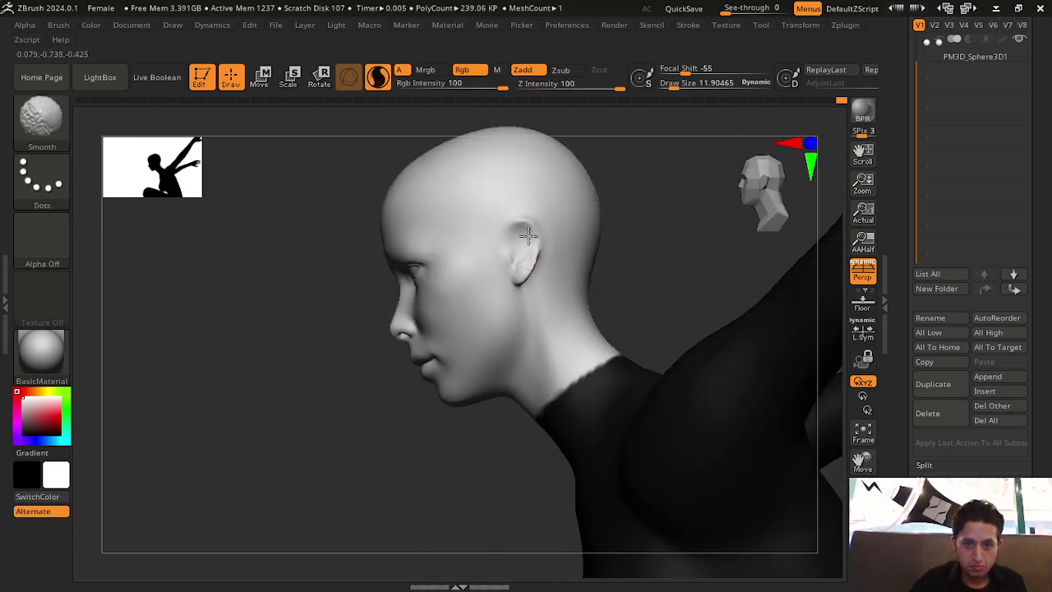
left_click_drag(529, 236, 524, 265, "shift")
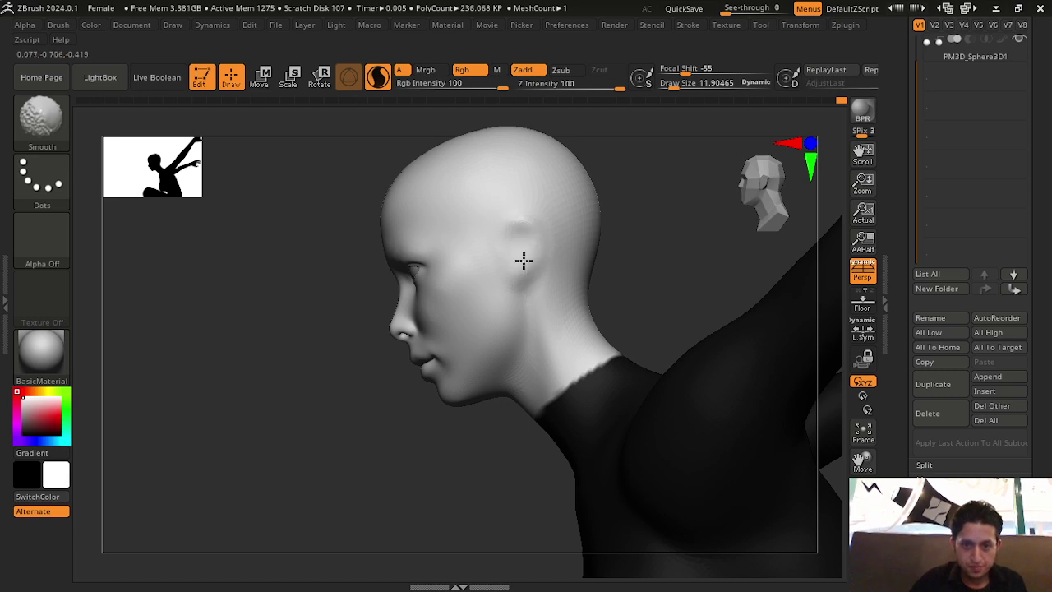
left_click_drag(531, 255, 524, 218, "shift")
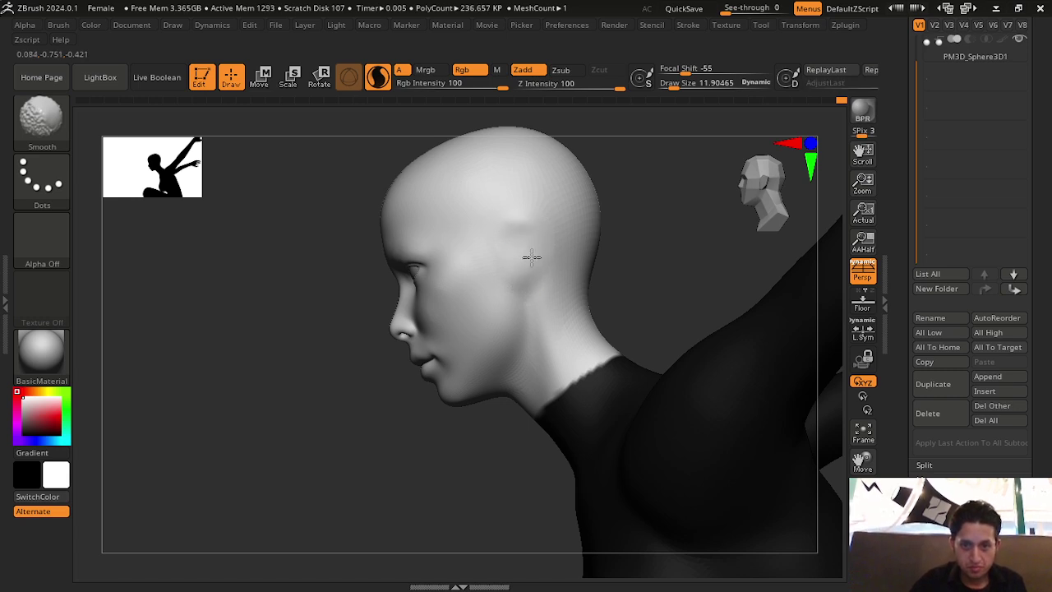
Lasso-mask the head and face from the neck up
mouse_move(672, 263)
left_mouse_down()
mouse_move(759, 285)
mouse_move(664, 249)
mouse_move(696, 254)
left_mouse_up()
left_click_drag(415, 222, 415, 227, "shift")
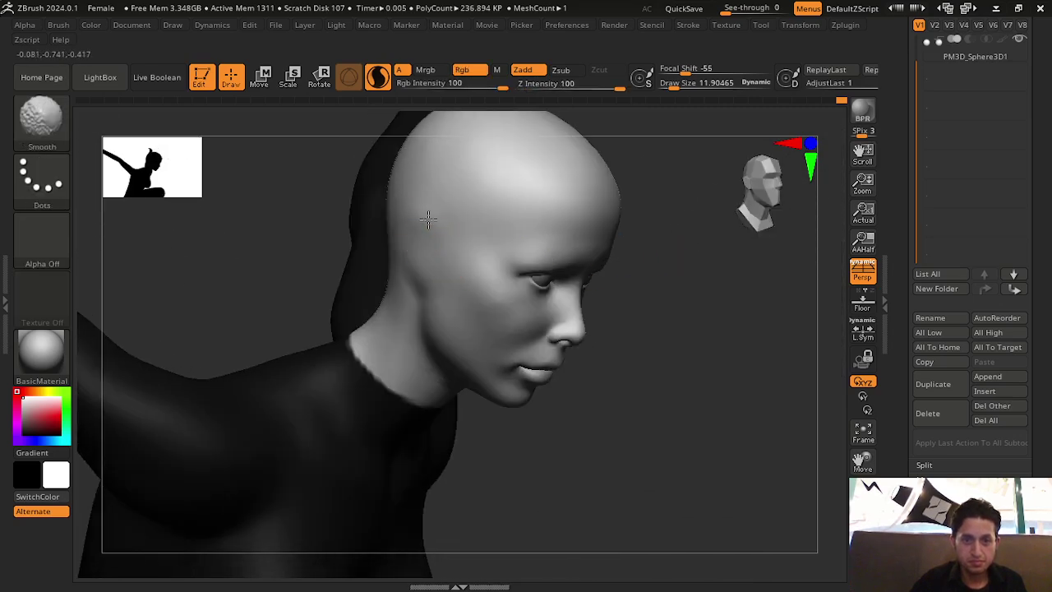
left_click_drag(720, 328, 737, 329)
key("ctrl")
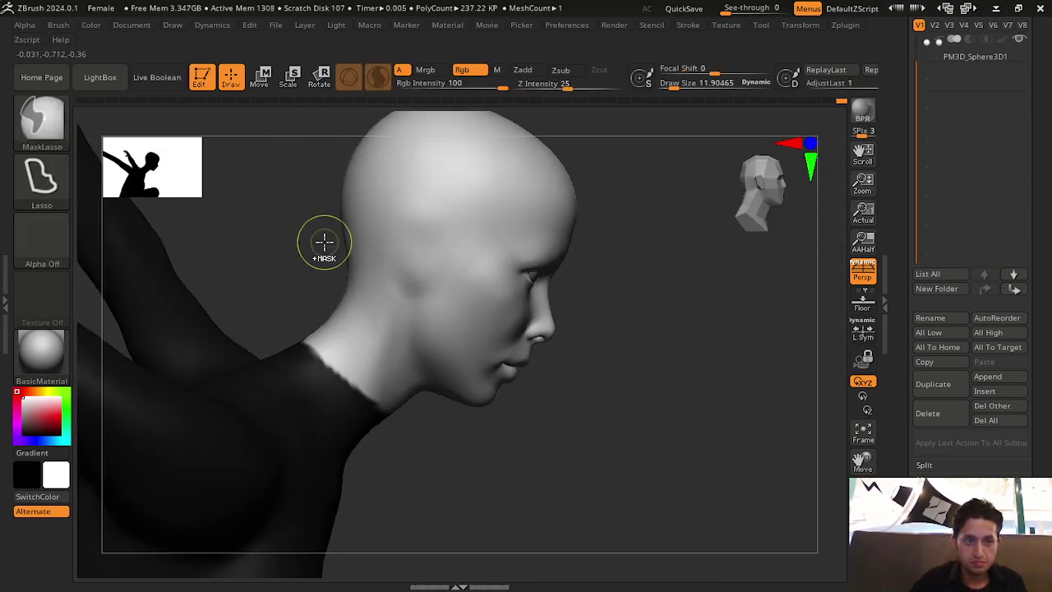
mouse_move(633, 320)
left_mouse_down()
mouse_move(678, 331)
mouse_move(663, 341)
left_mouse_up()
key("ctrl")
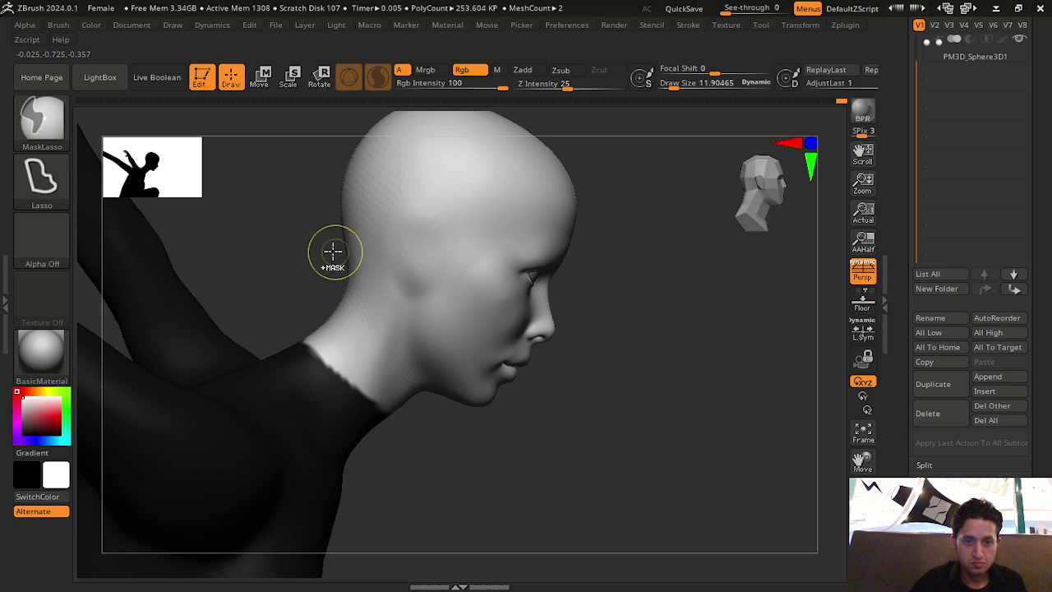
left_click_drag(333, 251, 352, 273, "ctrl")
mouse_move(413, 347)
left_mouse_down("ctrl")
mouse_move(507, 425)
mouse_move(620, 238)
mouse_move(470, 52)
mouse_move(351, 36)
mouse_move(435, 129)
left_mouse_up("ctrl")
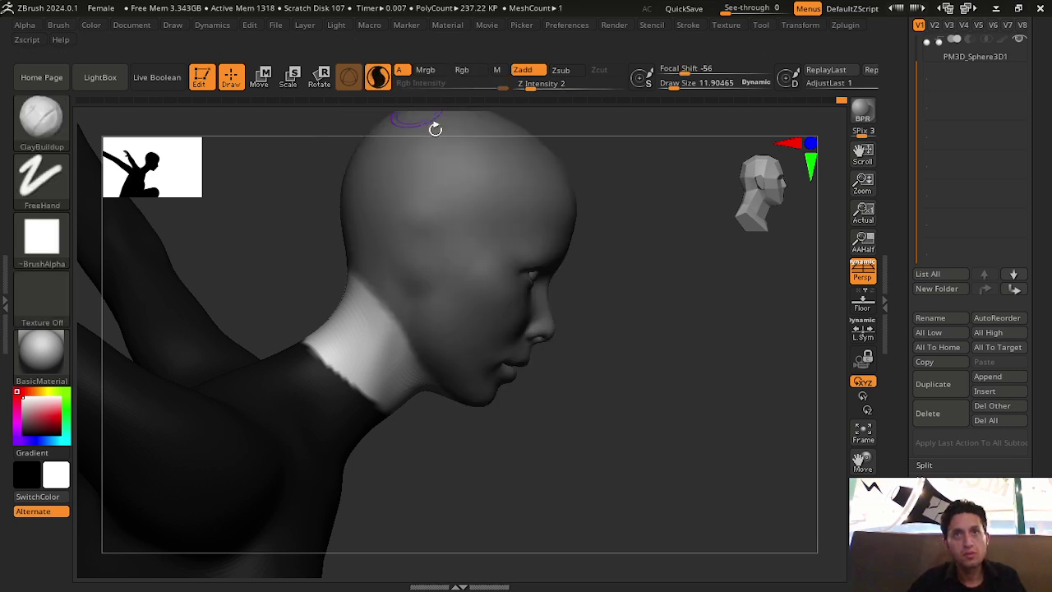
Paint trial light patches on both cheeks, then clear the mask from cheeks and nose
mouse_move(600, 296)
left_mouse_down()
mouse_move(595, 321)
mouse_move(561, 329)
left_mouse_up()
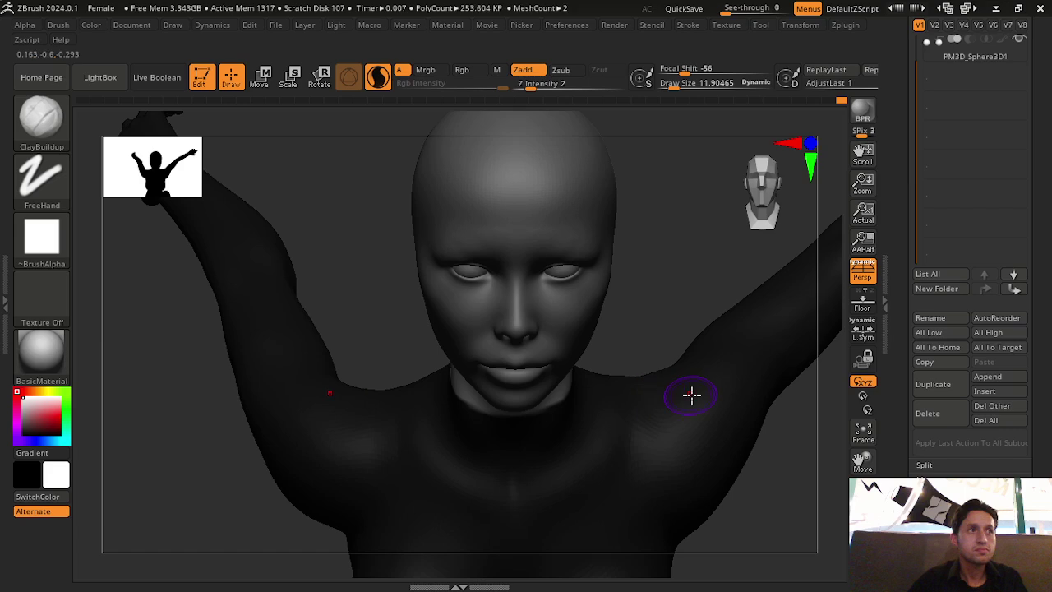
left_click(60, 132)
key("ctrl")
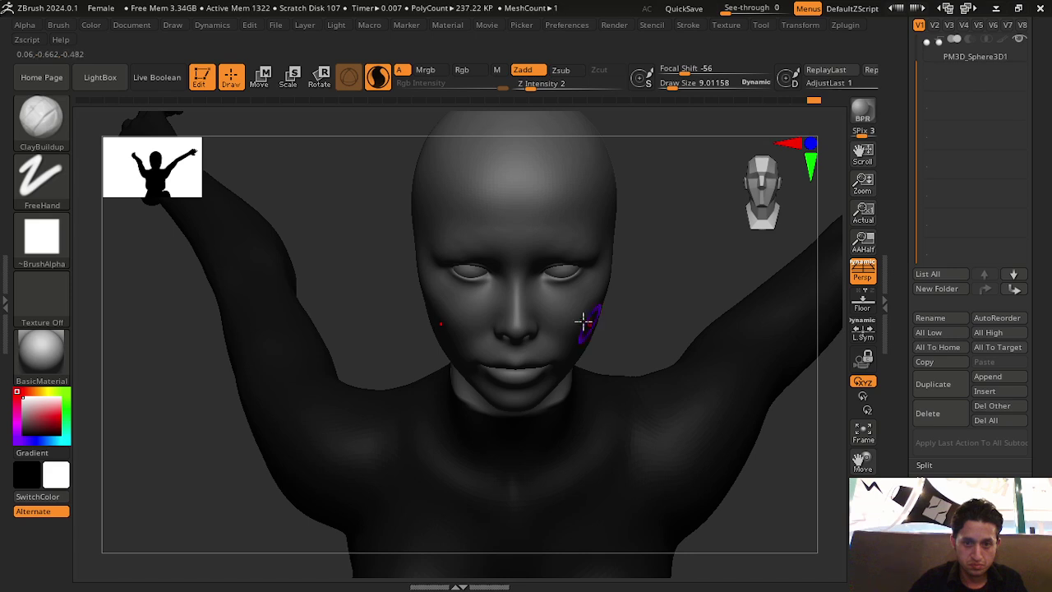
left_click_drag(582, 317, 568, 313)
key("ctrl")
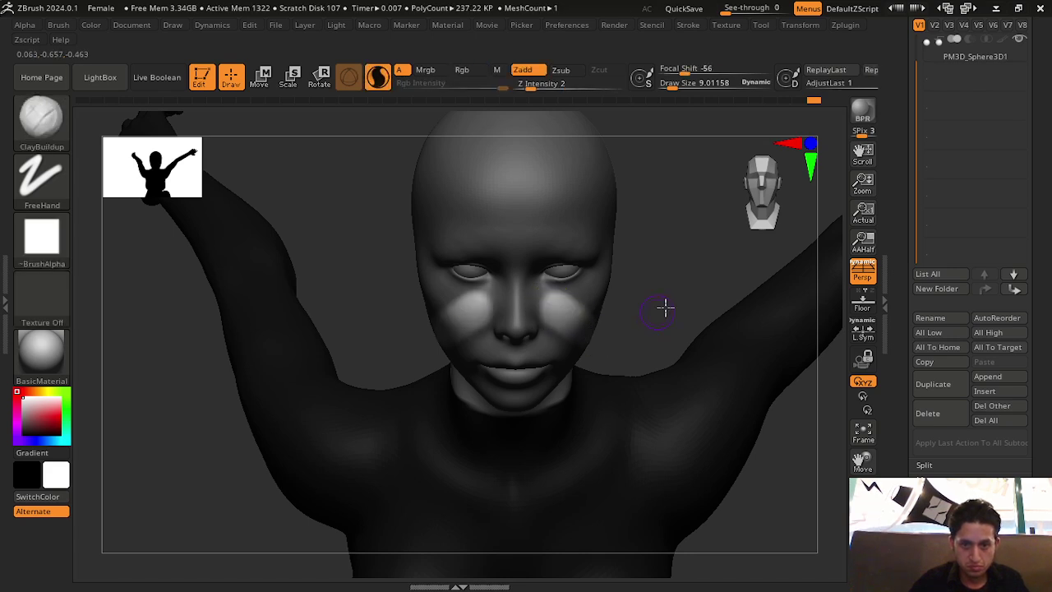
mouse_move(664, 304)
left_mouse_down()
mouse_move(482, 348)
mouse_move(511, 296)
left_mouse_up()
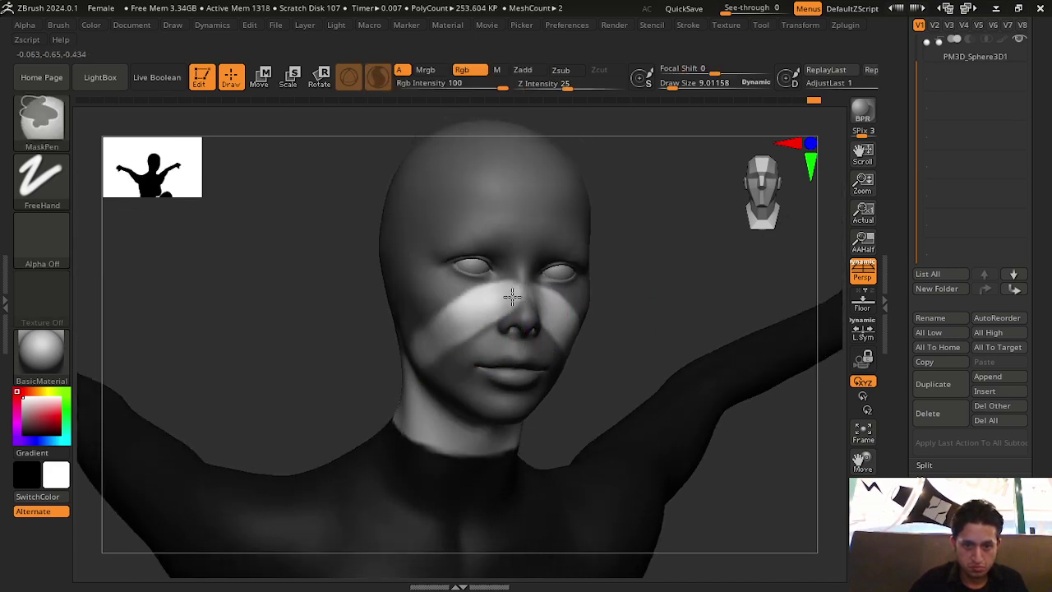
left_click(615, 317, "ctrl")
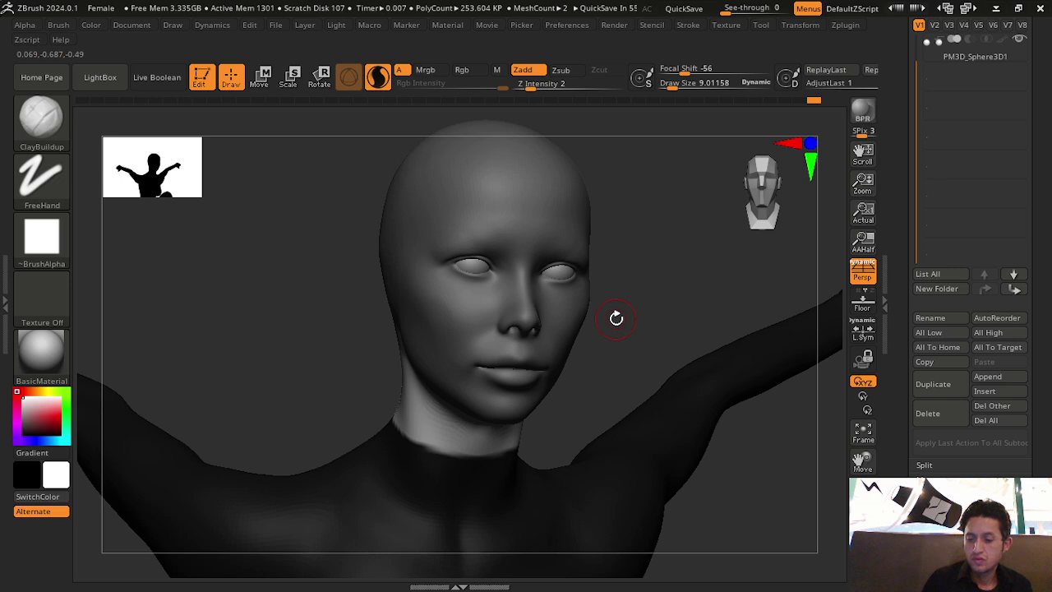
Mask a wide, low band from cheek to nose, then mask both side cheeks
left_click_drag(630, 348, 669, 318)
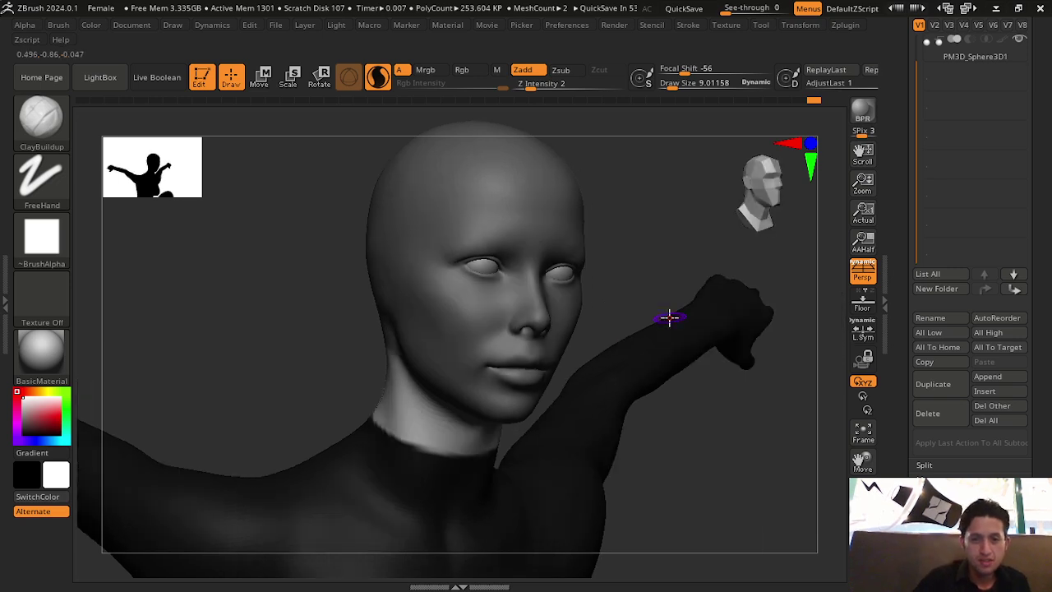
left_click_drag(411, 301, 555, 284, "ctrl")
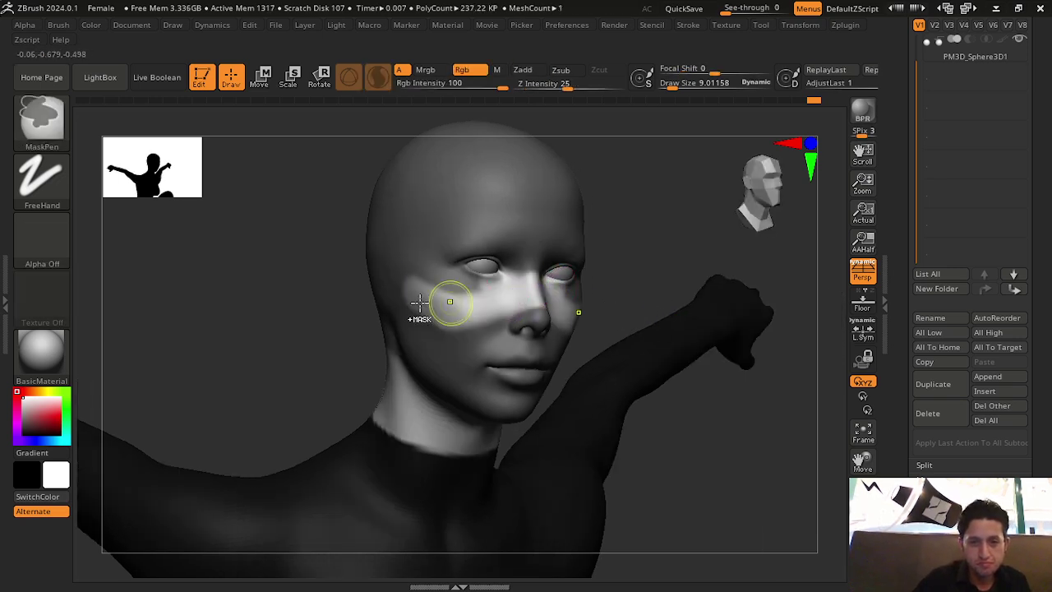
key("ctrl+z")
left_click_drag(406, 301, 530, 308, "ctrl")
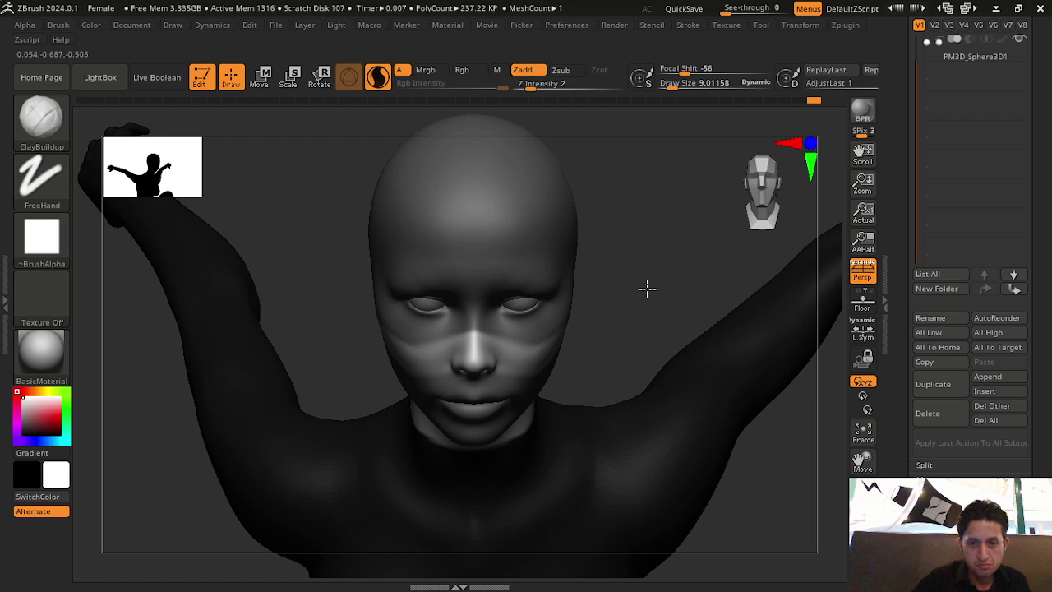
left_click_drag(631, 294, 531, 334)
left_click_drag(464, 343, 494, 316, "ctrl")
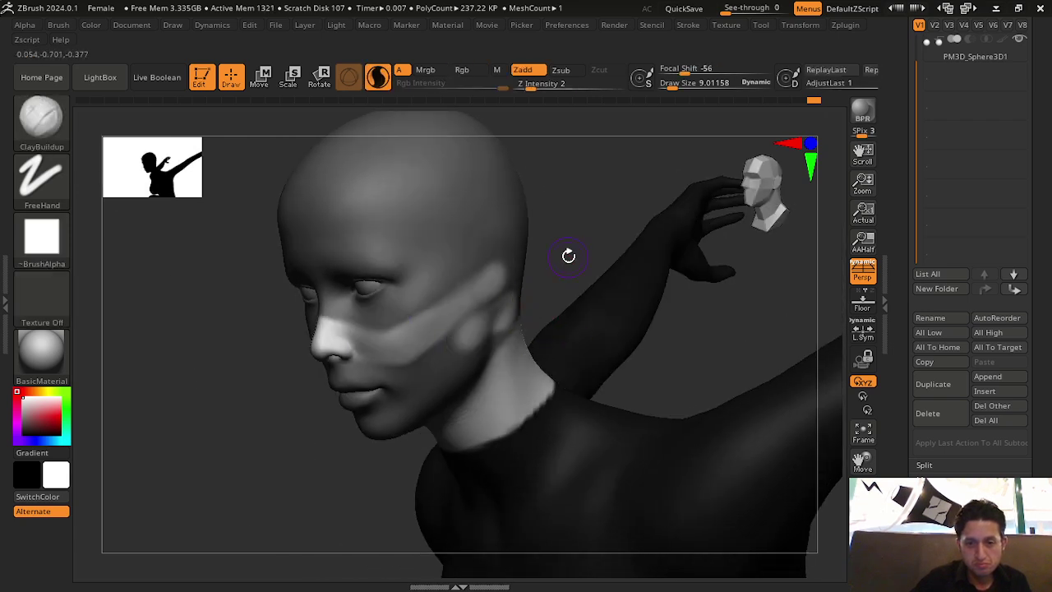
left_click_drag(568, 254, 540, 263)
mouse_move(529, 305)
left_mouse_down("ctrl")
mouse_move(438, 350)
mouse_move(481, 313)
mouse_move(523, 347)
mouse_move(513, 300)
mouse_move(498, 290)
left_mouse_up("ctrl")
mouse_move(301, 433)
left_mouse_down()
mouse_move(355, 436)
mouse_move(486, 303)
left_mouse_up()
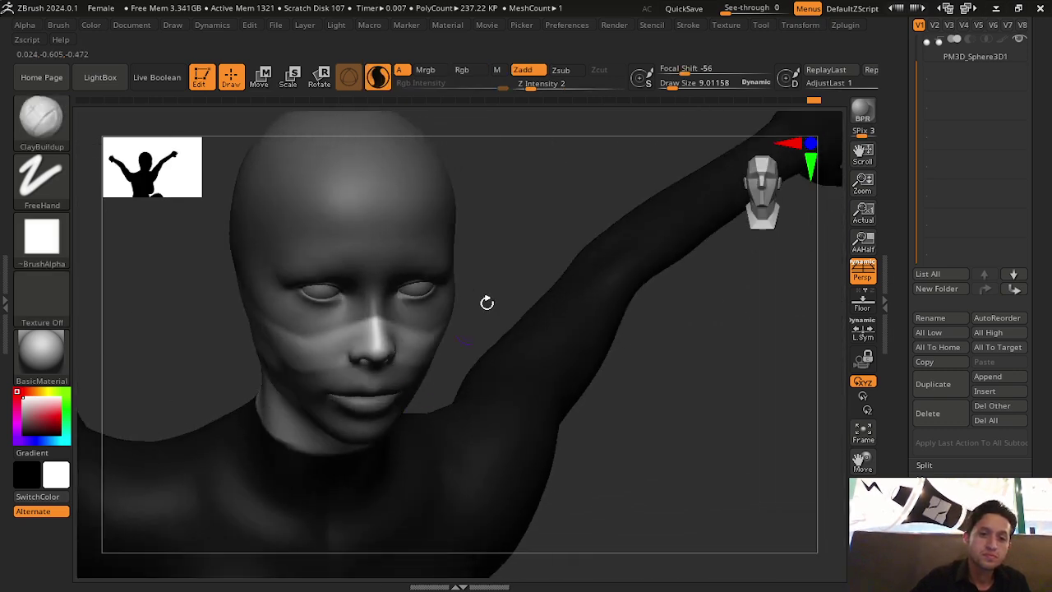
Clear the mask from lips and chin and extend it along the jaw and below the eye
mouse_move(518, 171)
left_mouse_down()
mouse_move(514, 145)
mouse_move(345, 364)
left_mouse_up()
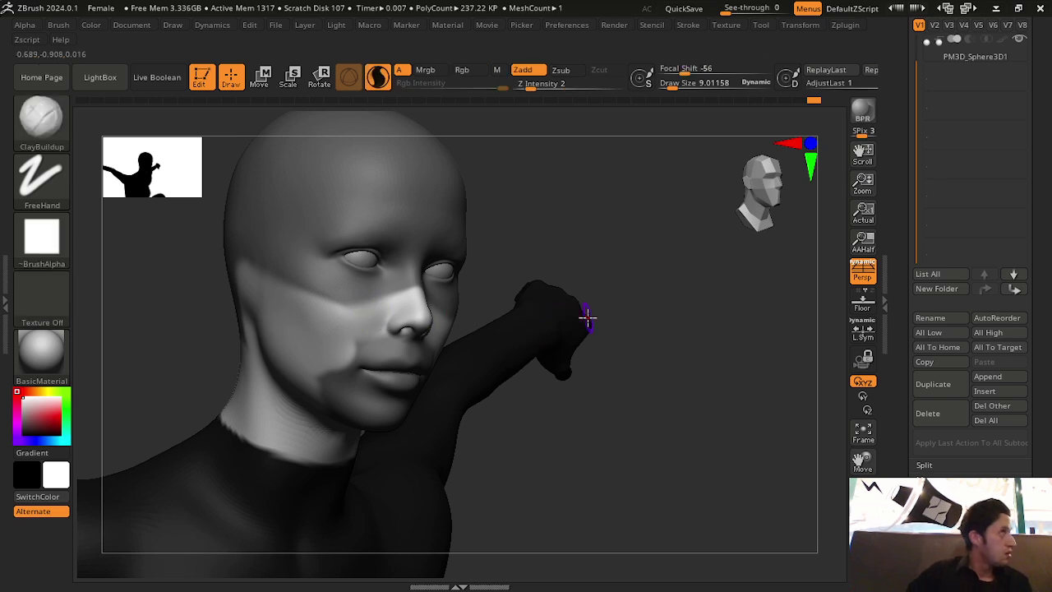
mouse_move(695, 314)
left_mouse_down()
mouse_move(688, 387)
mouse_move(341, 371)
mouse_move(310, 414)
mouse_move(349, 389)
left_mouse_up()
mouse_move(366, 332)
left_mouse_down("ctrl+alt")
mouse_move(407, 337)
mouse_move(390, 386)
mouse_move(401, 413)
mouse_move(365, 406)
mouse_move(411, 482)
mouse_move(517, 517)
mouse_move(572, 306)
mouse_move(427, 282)
left_mouse_up("ctrl+alt")
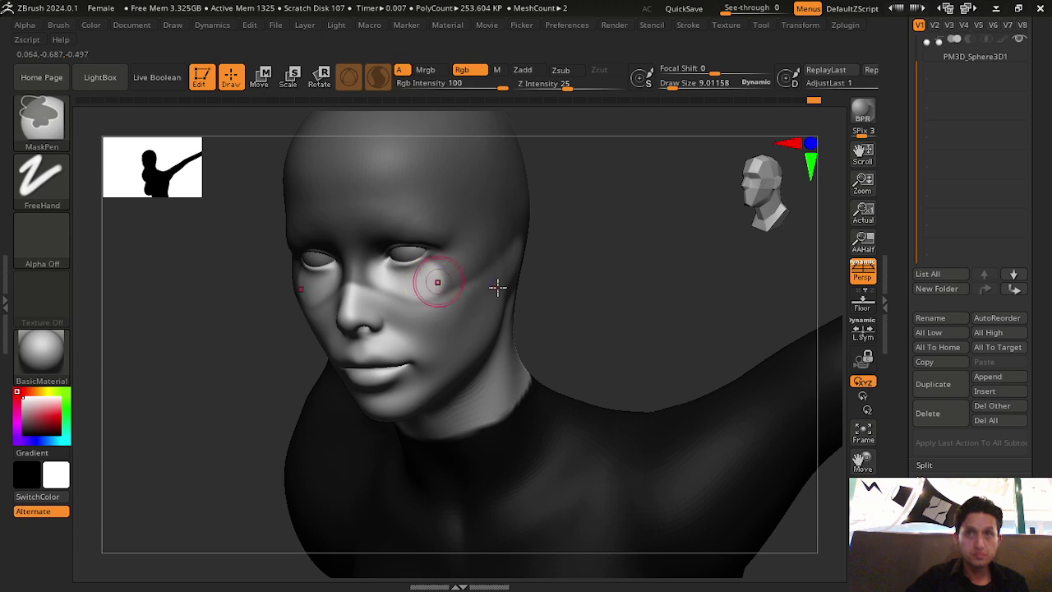
left_click_drag(505, 292, 491, 316, "ctrl")
left_click_drag(440, 284, 387, 270, "ctrl")
mouse_move(575, 345)
left_mouse_down()
mouse_move(645, 286)
mouse_move(553, 239)
mouse_move(376, 235)
left_mouse_up()
left_click_drag(564, 329, 796, 405)
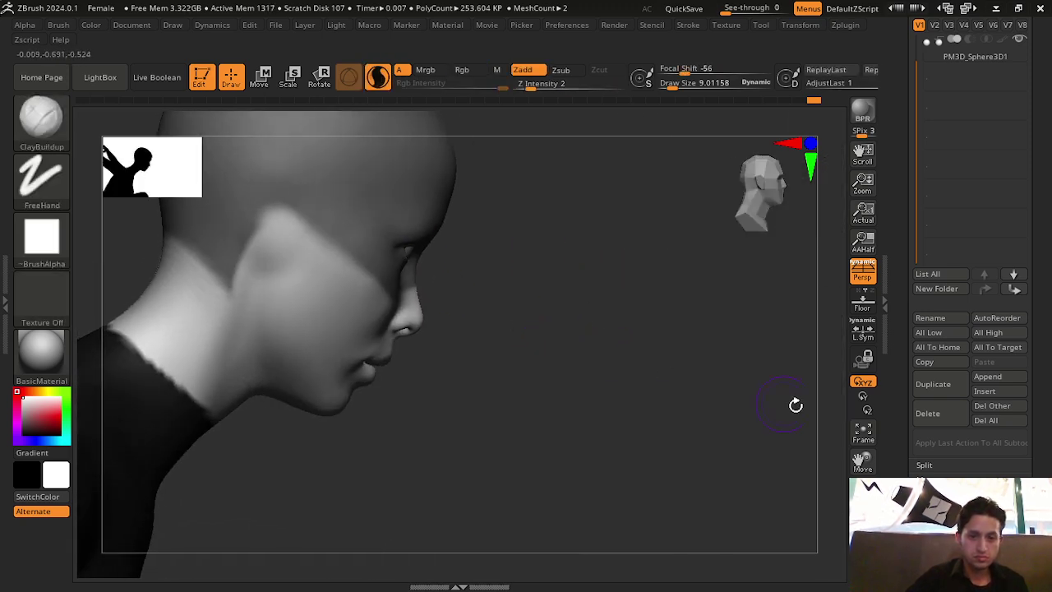
left_click_drag(862, 458, 949, 511)
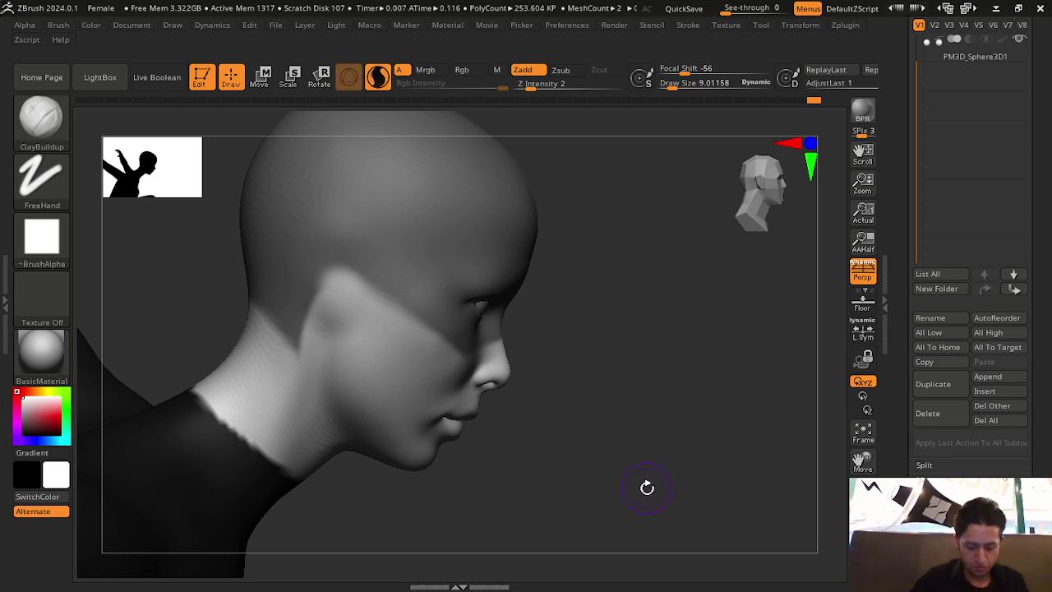
Mask the neck below the ear and around the back of the neck
mouse_move(322, 375)
left_mouse_down("ctrl")
mouse_move(344, 328)
mouse_move(368, 310)
mouse_move(336, 376)
mouse_move(317, 329)
mouse_move(366, 279)
left_mouse_up("ctrl")
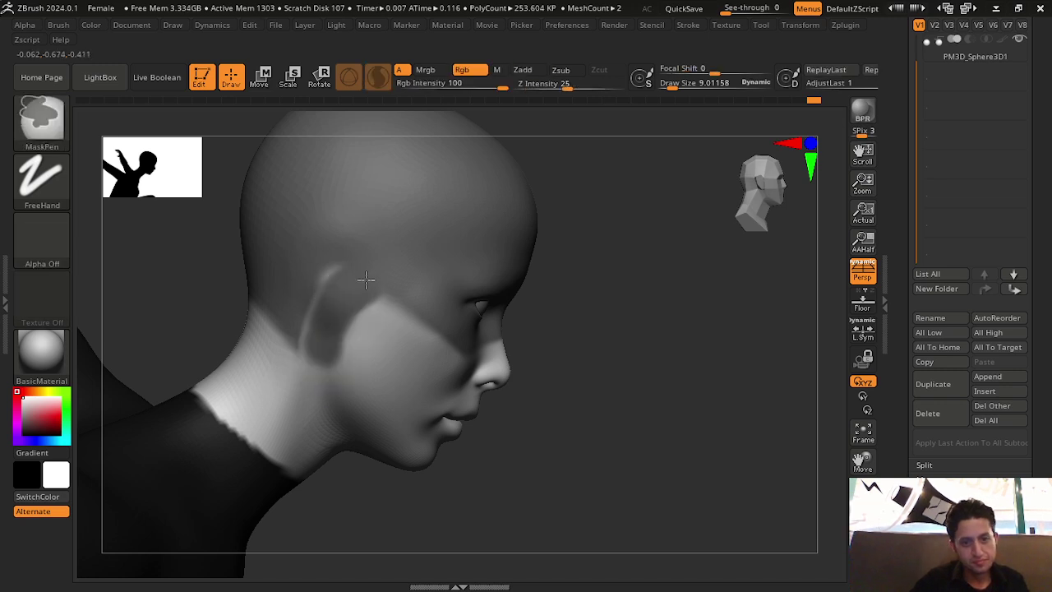
left_click_drag(321, 348, 281, 329, "ctrl")
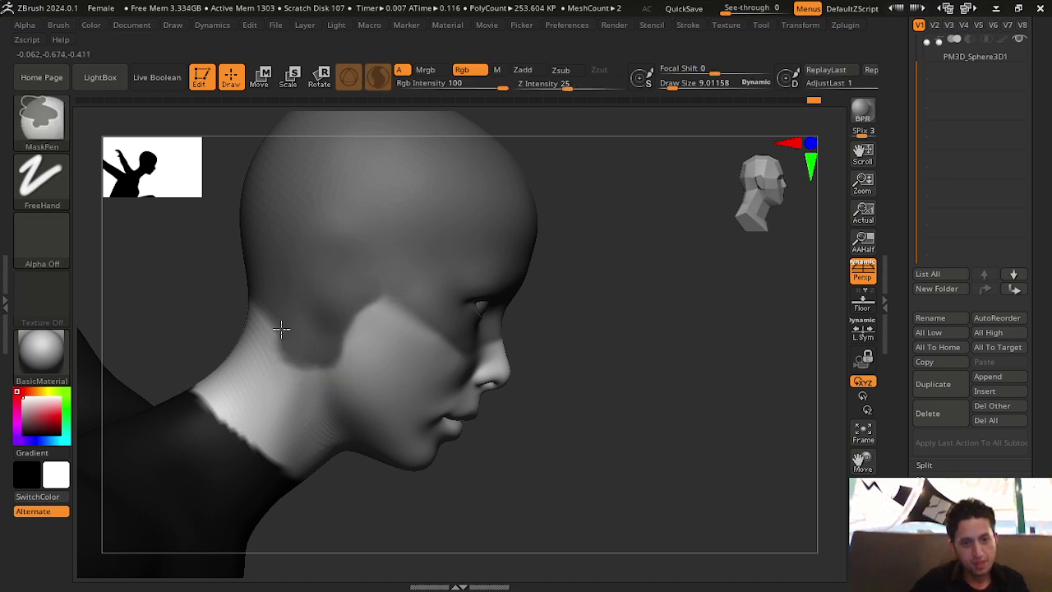
mouse_move(247, 284)
left_mouse_down()
mouse_move(317, 312)
mouse_move(395, 277)
mouse_move(545, 301)
mouse_move(537, 290)
mouse_move(465, 294)
left_mouse_up()
key("ctrl")
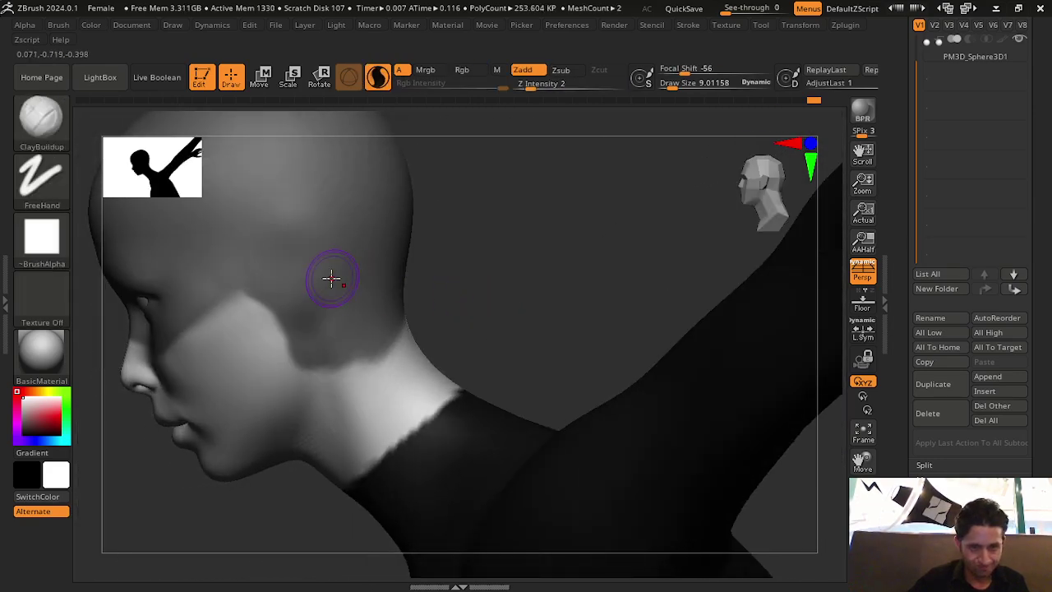
mouse_move(340, 356)
left_mouse_down("ctrl")
mouse_move(437, 277)
mouse_move(474, 305)
mouse_move(427, 323)
mouse_move(436, 328)
left_mouse_up("ctrl")
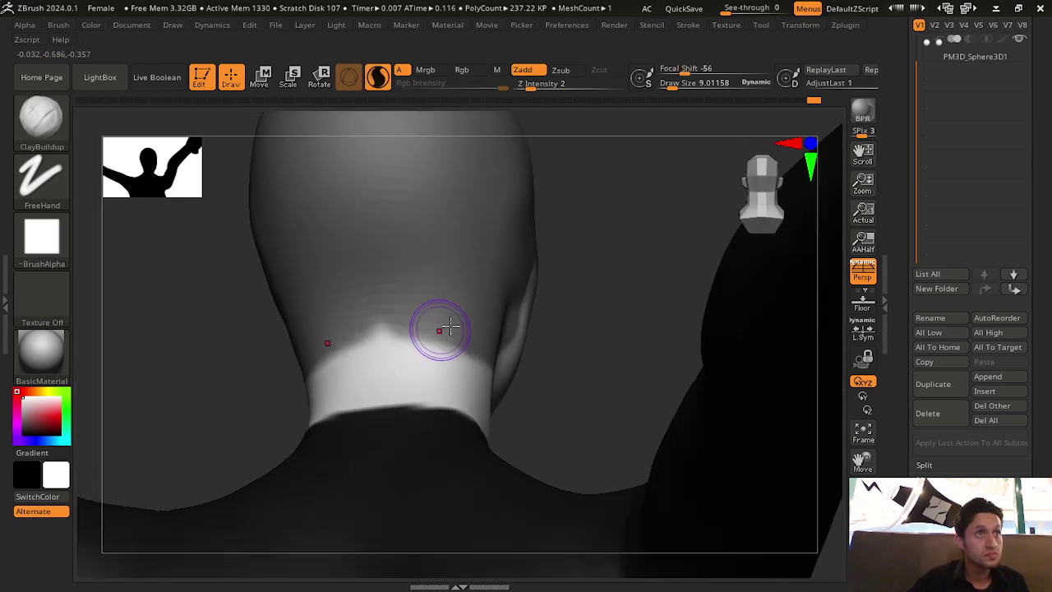
mouse_move(369, 329)
left_mouse_down("ctrl")
mouse_move(420, 312)
mouse_move(374, 329)
mouse_move(481, 336)
mouse_move(545, 408)
mouse_move(496, 386)
left_mouse_up("ctrl")
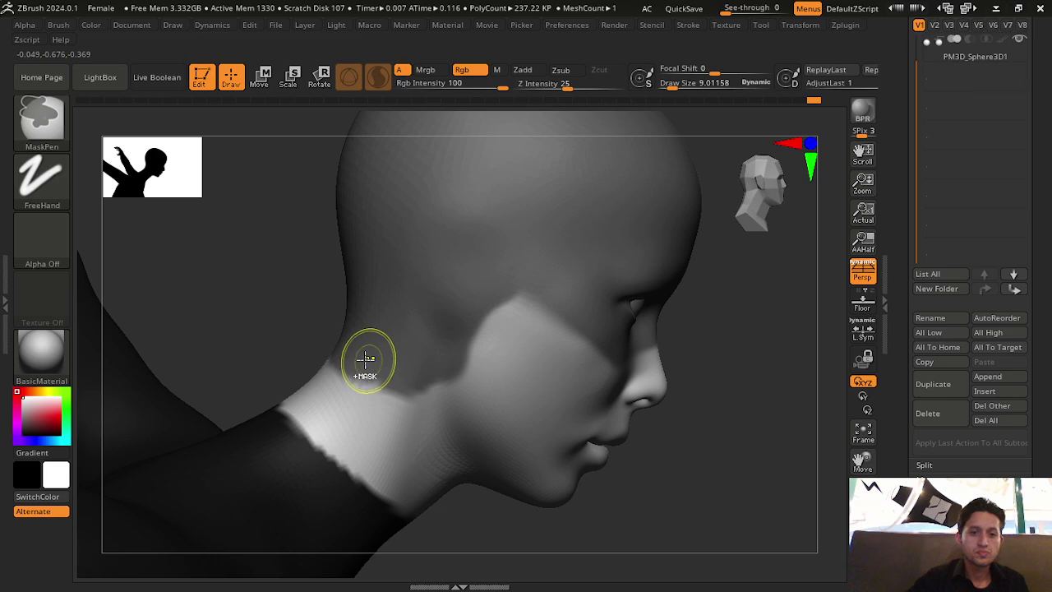
mouse_move(362, 358)
left_mouse_down("ctrl")
mouse_move(372, 362)
mouse_move(343, 359)
left_mouse_up("ctrl")
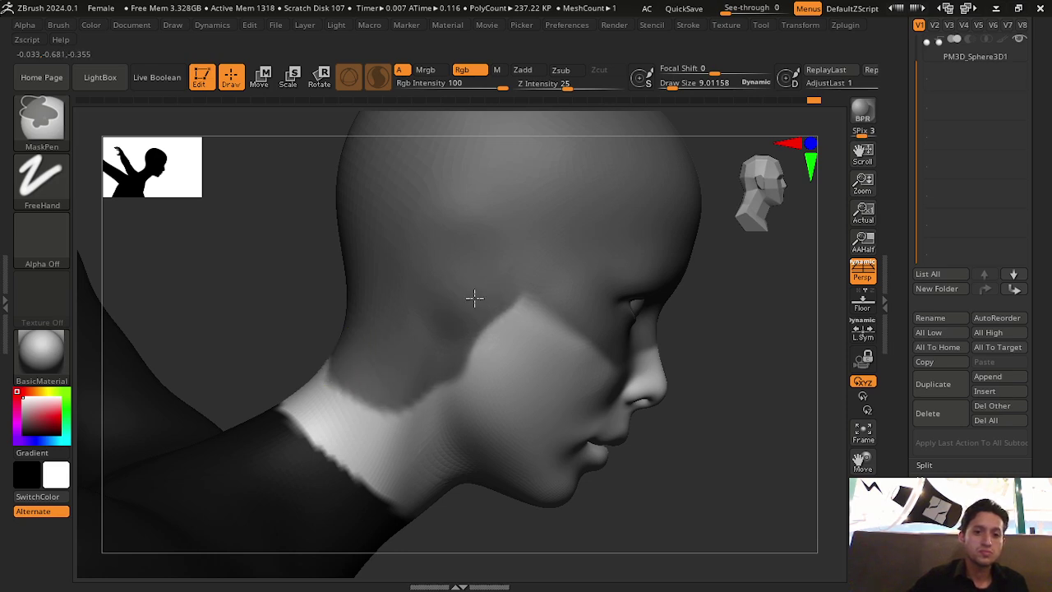
Refine the neck band's upper edge and remove the stray patch on the cheek
left_click_drag(721, 474, 700, 539)
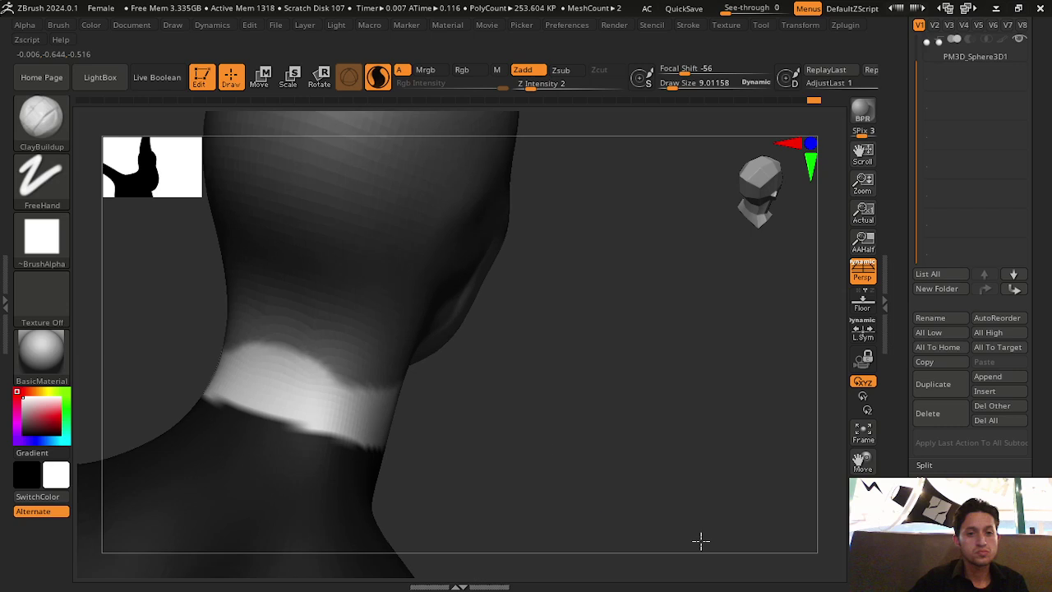
mouse_move(231, 324)
left_mouse_down("ctrl")
mouse_move(244, 340)
mouse_move(321, 353)
left_mouse_up("ctrl")
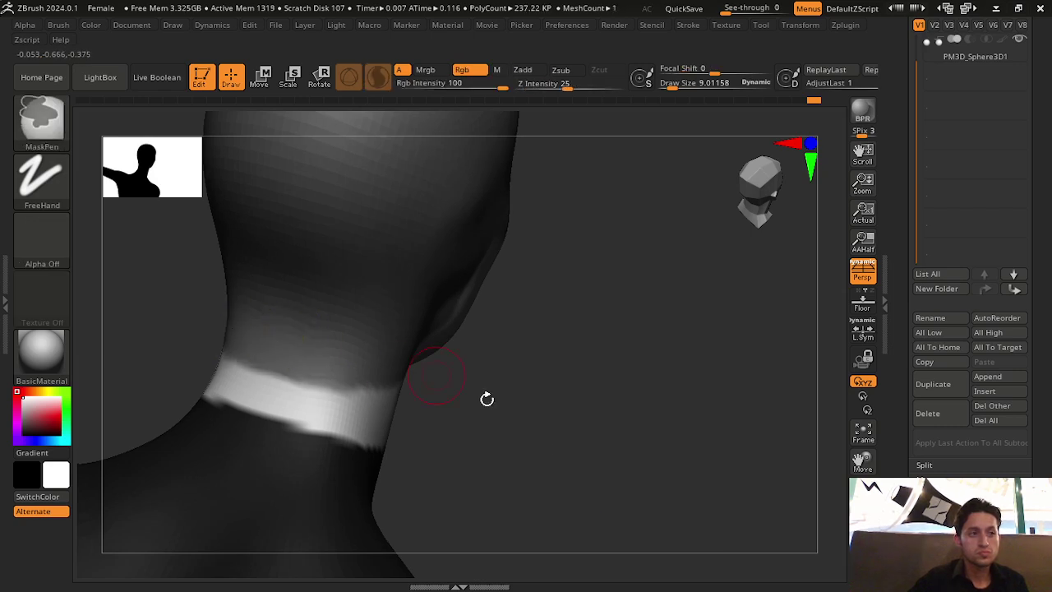
mouse_move(486, 399)
left_mouse_down()
mouse_move(547, 416)
mouse_move(630, 371)
left_mouse_up()
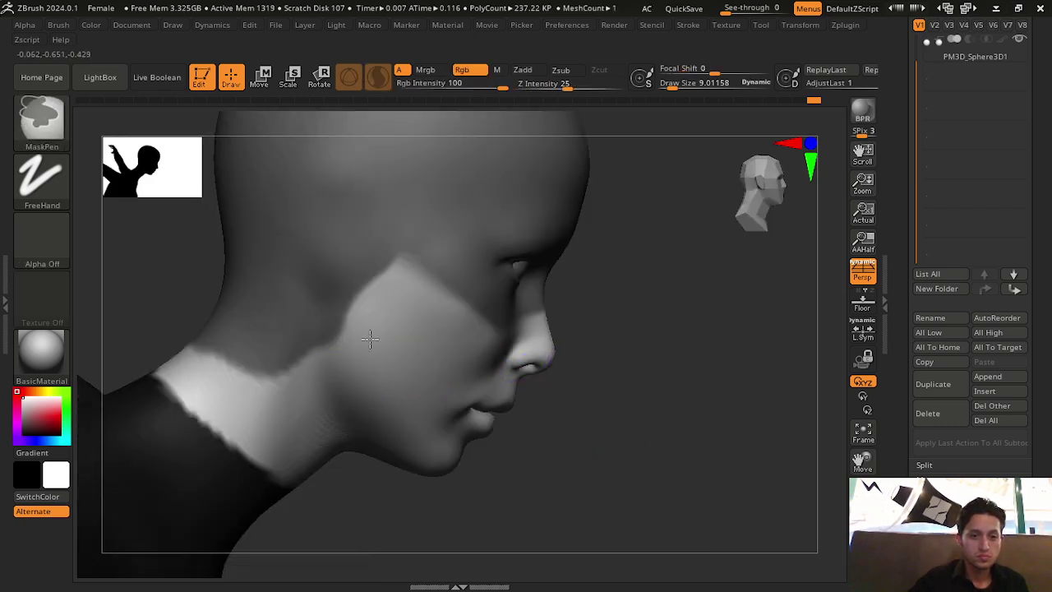
left_click_drag(606, 474, 516, 357)
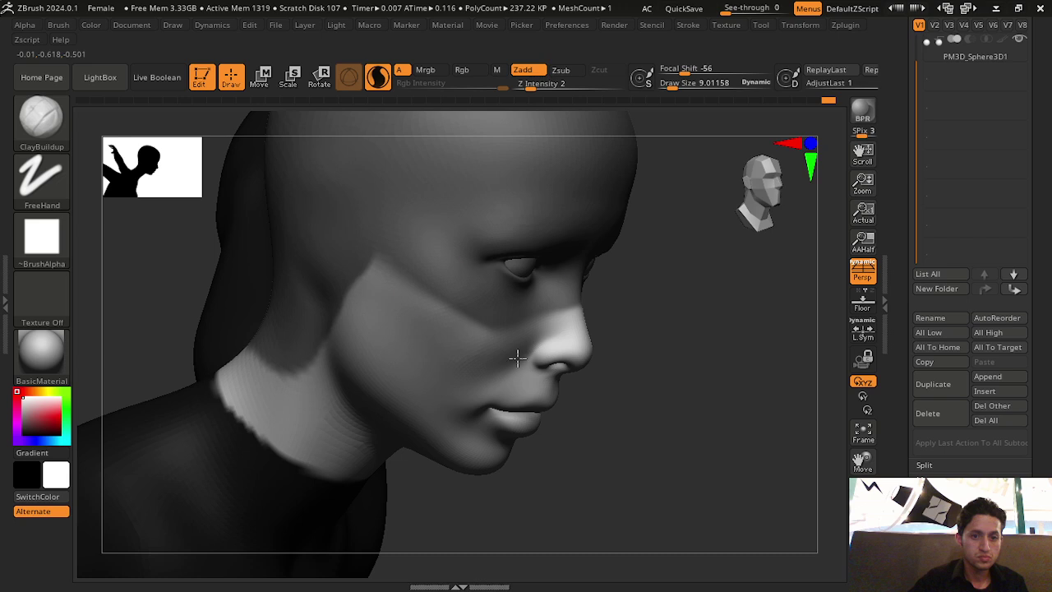
mouse_move(404, 247)
left_mouse_down("ctrl+alt")
mouse_move(431, 266)
mouse_move(418, 247)
mouse_move(435, 251)
mouse_move(498, 299)
left_mouse_up("ctrl+alt")
mouse_move(657, 362)
left_mouse_down()
mouse_move(715, 391)
mouse_move(727, 332)
left_mouse_up()
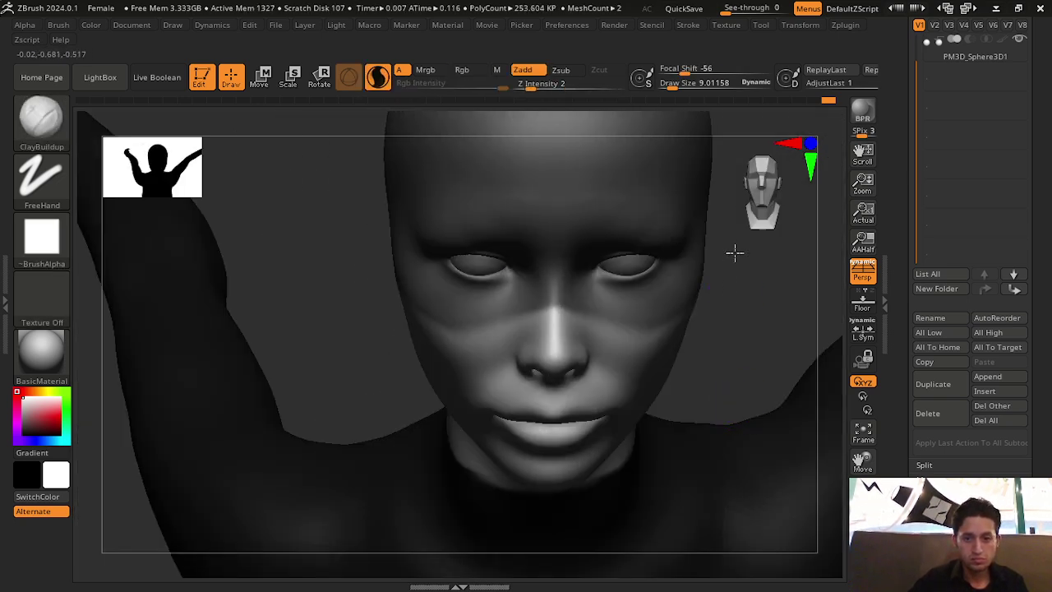
Reduce the brush size and mask a clean band across both cheeks from the front
left_click_drag(735, 252, 712, 258)
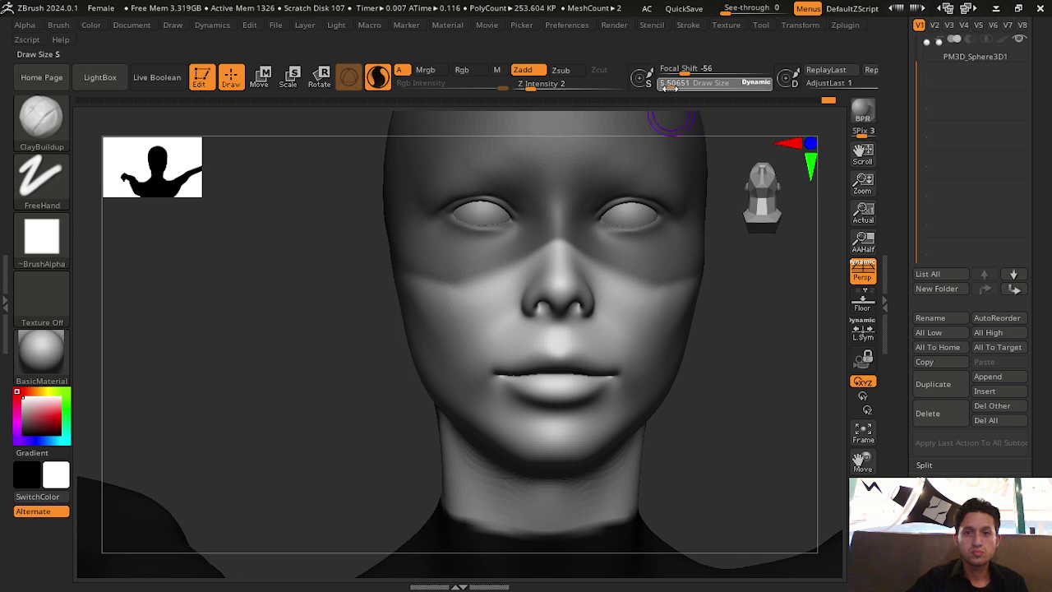
key("ctrl")
left_click_drag(577, 275, 684, 310, "ctrl")
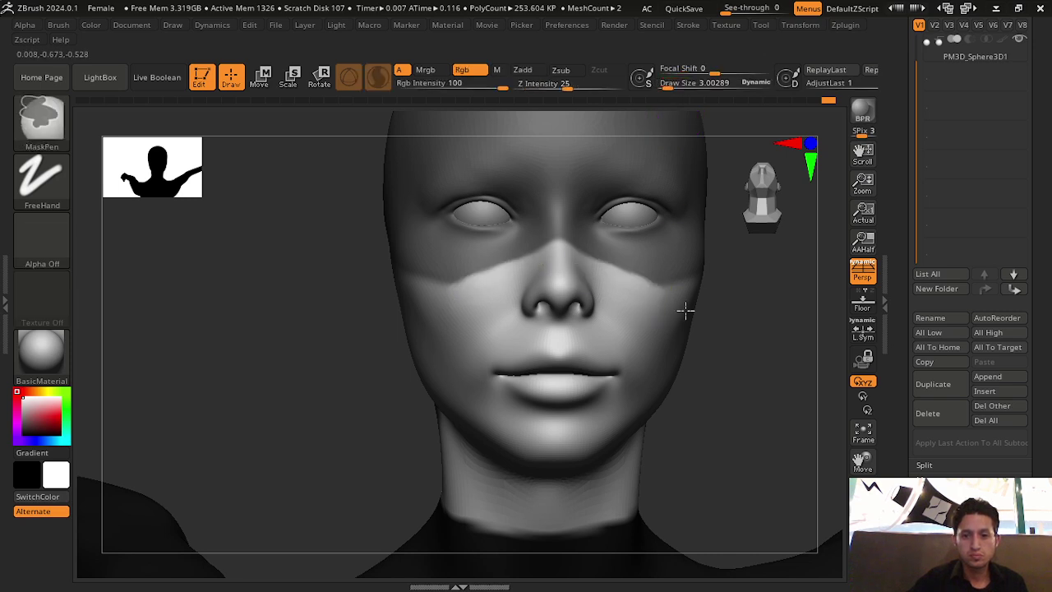
left_click_drag(588, 263, 711, 313, "ctrl")
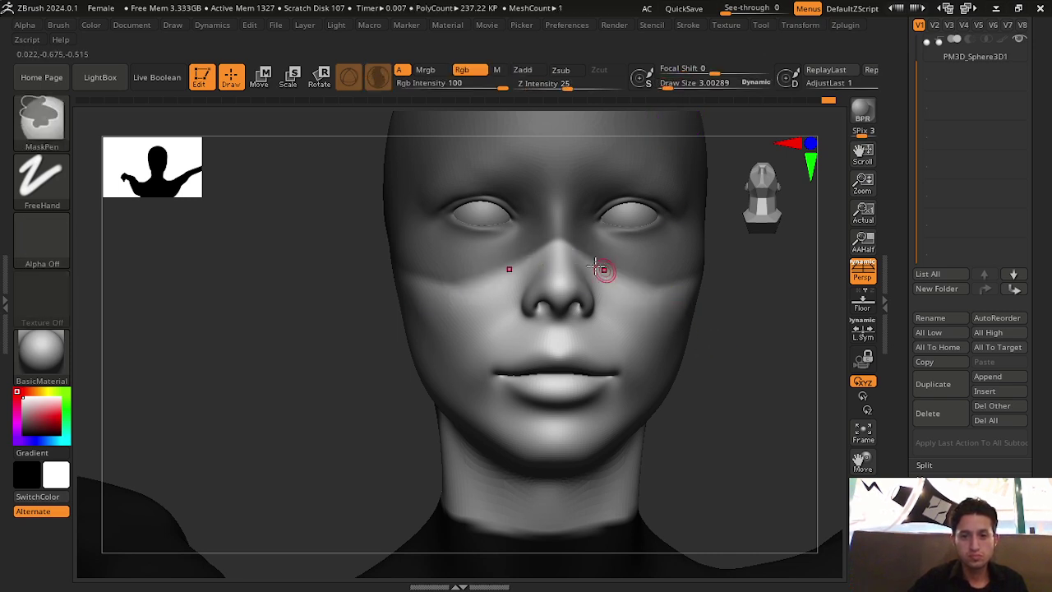
left_click_drag(617, 259, 617, 288, "ctrl")
left_click_drag(564, 263, 677, 301, "ctrl")
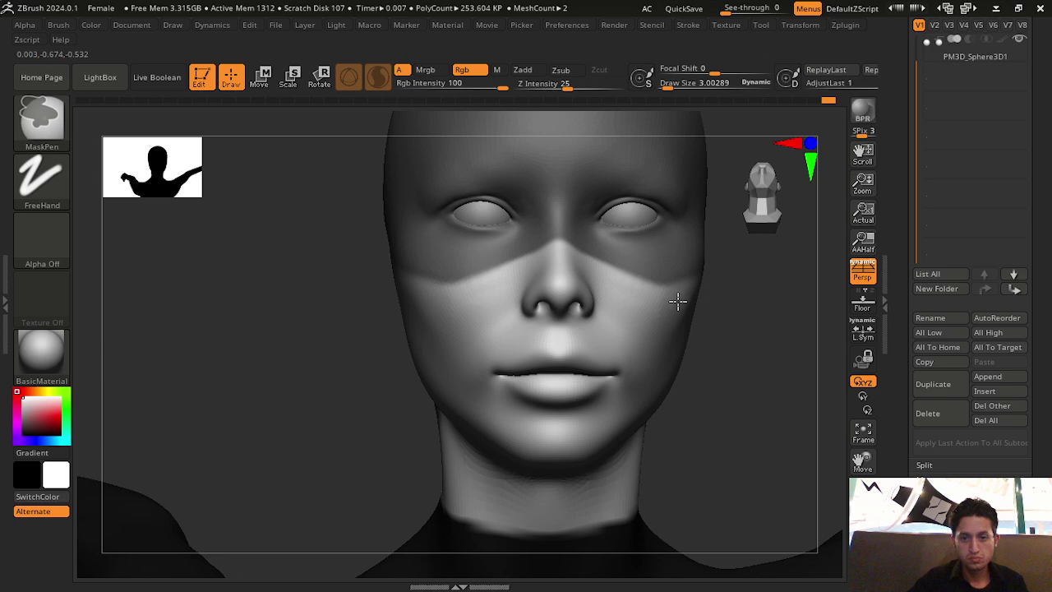
Erase stray mask edges from the side view, then frame the figure with F
left_click_drag(720, 370, 698, 336)
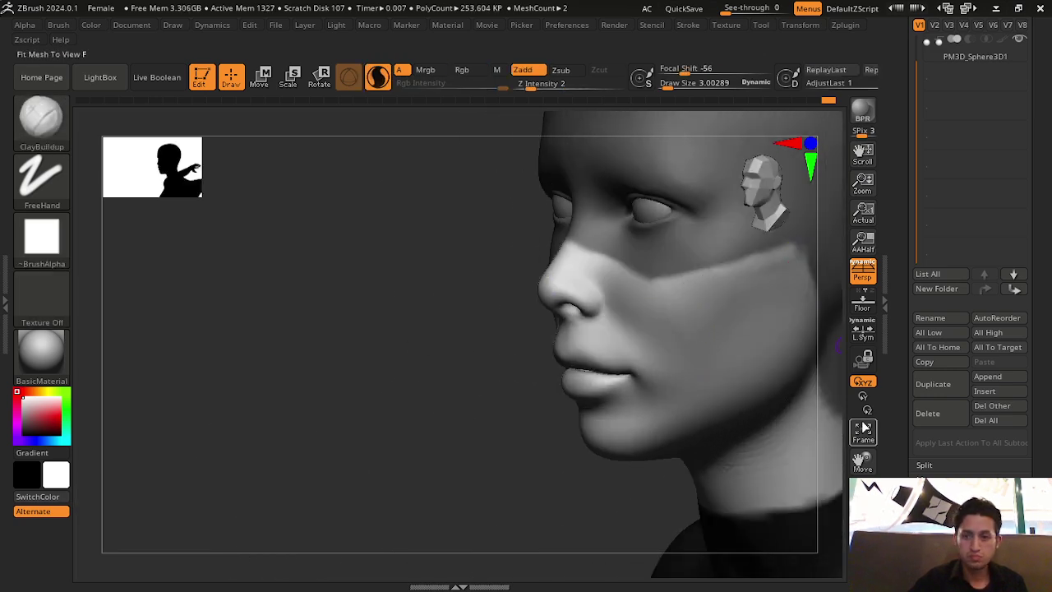
mouse_move(830, 460)
left_mouse_down()
mouse_move(721, 458)
mouse_move(650, 289)
mouse_move(489, 257)
left_mouse_up()
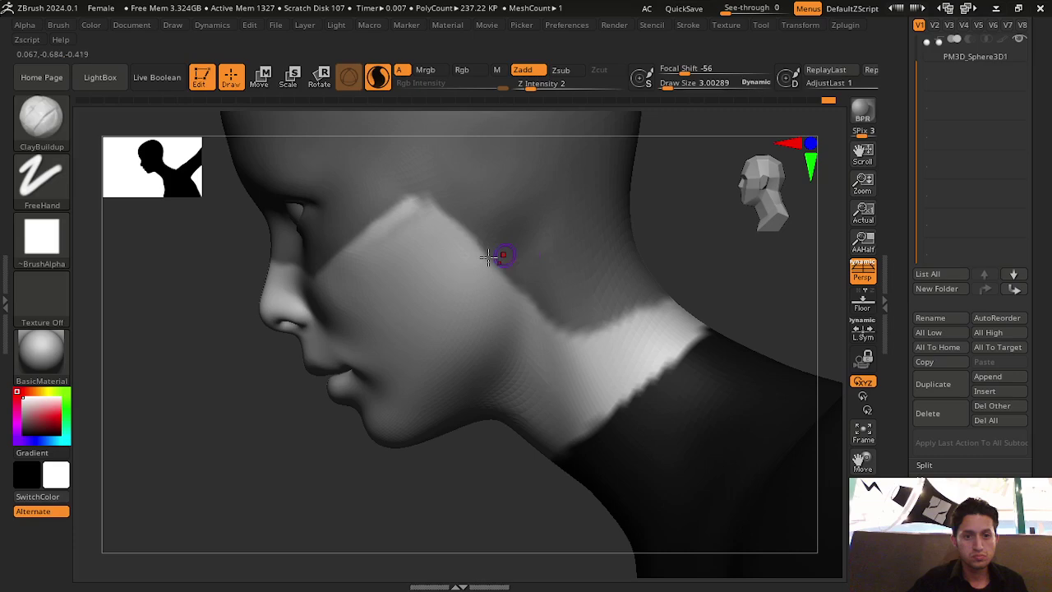
key("ctrl")
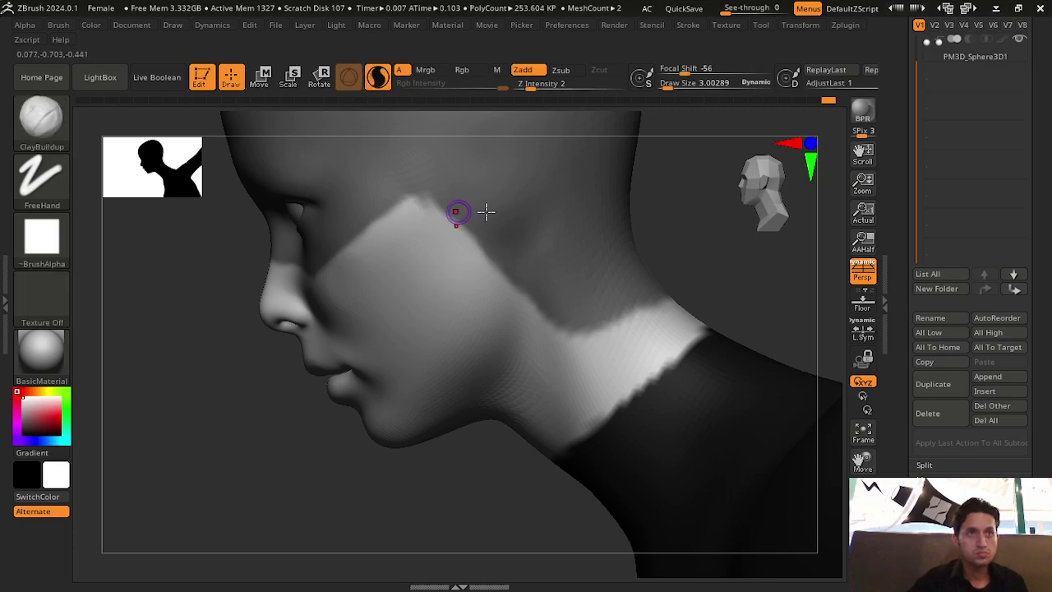
mouse_move(646, 235)
left_mouse_down()
mouse_move(726, 230)
mouse_move(580, 222)
left_mouse_up()
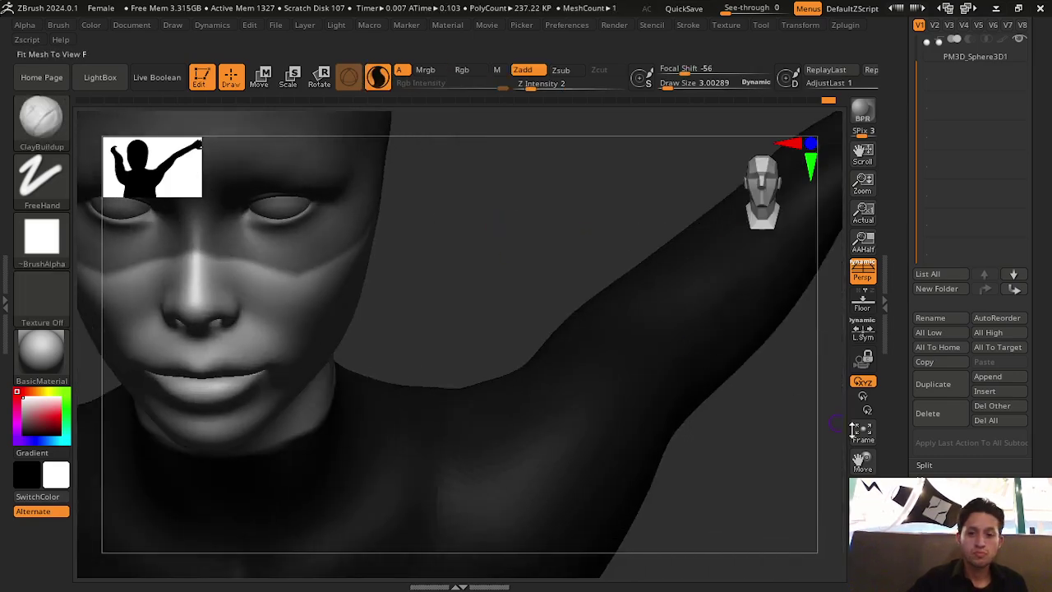
key("f")
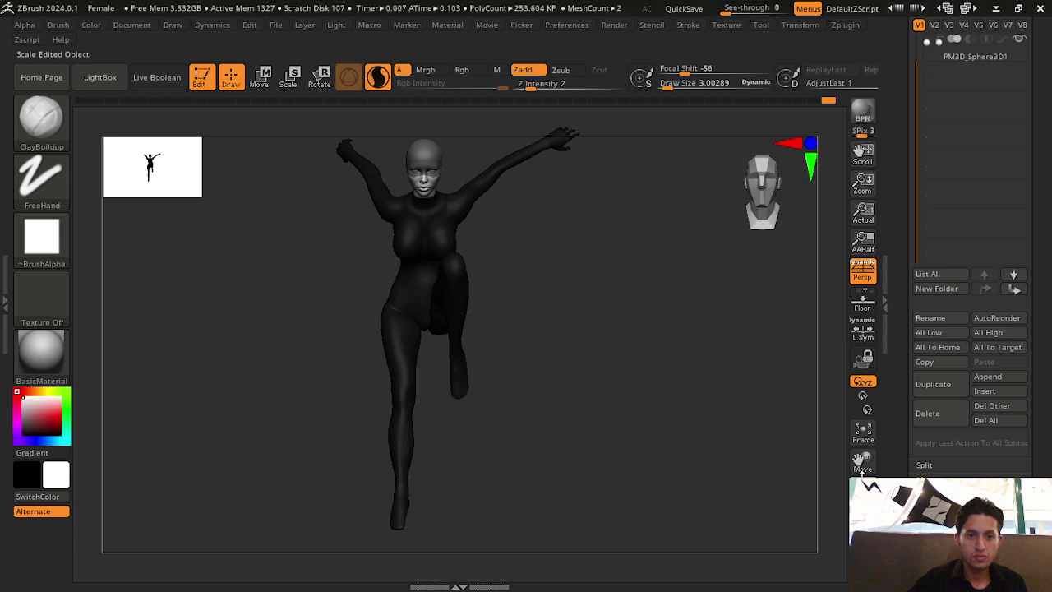
Zoom back in to a front view of the head and stop mask painting
scroll(741, 402, "up", 3)
left_click_drag(740, 402, 655, 406)
mouse_move(453, 323)
left_mouse_down()
mouse_move(470, 274)
mouse_move(823, 461)
left_mouse_up()
scroll(584, 293, "up", 3)
left_click_drag(585, 293, 394, 336)
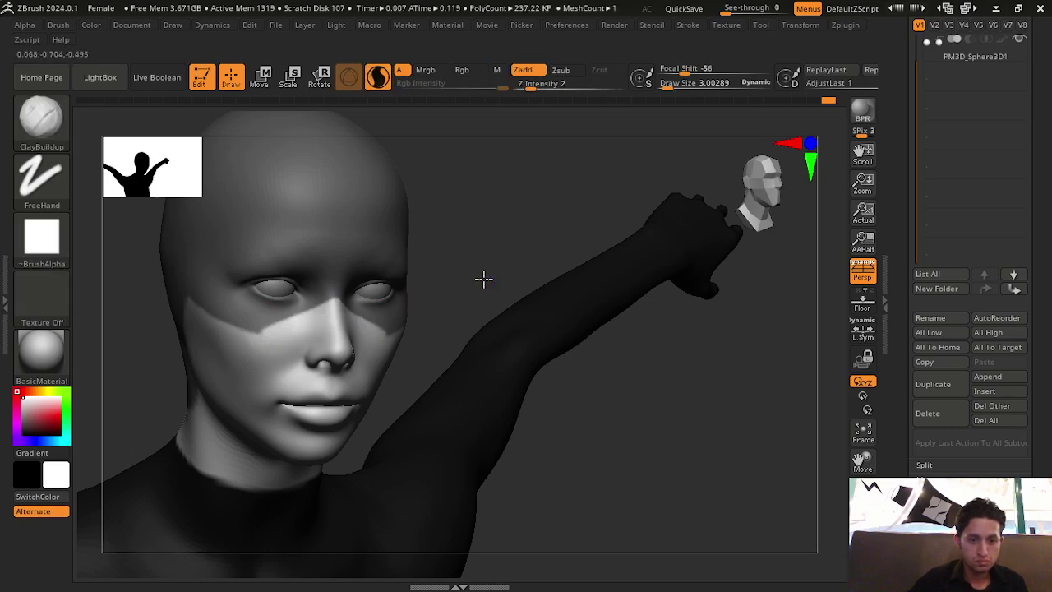
mouse_move(483, 277)
left_mouse_down()
mouse_move(490, 285)
mouse_move(439, 293)
left_mouse_up()
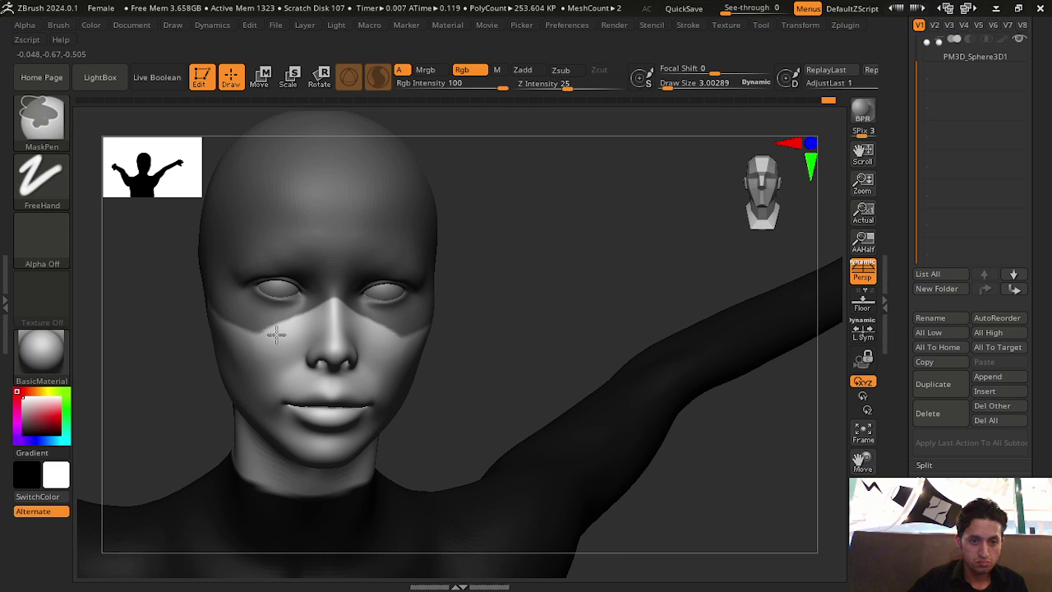
key("ctrl")
key("ctrl")
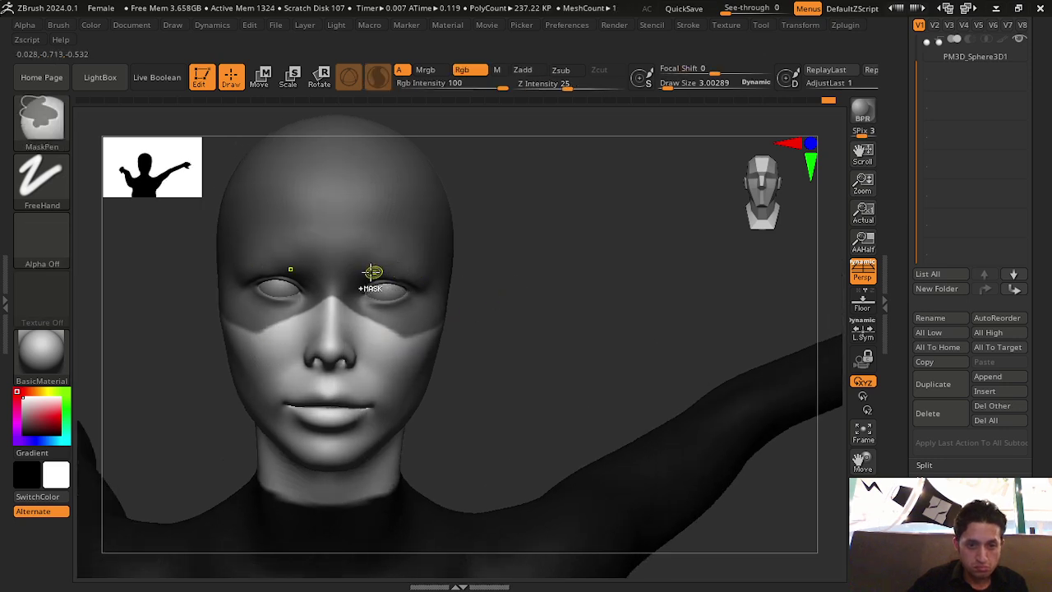
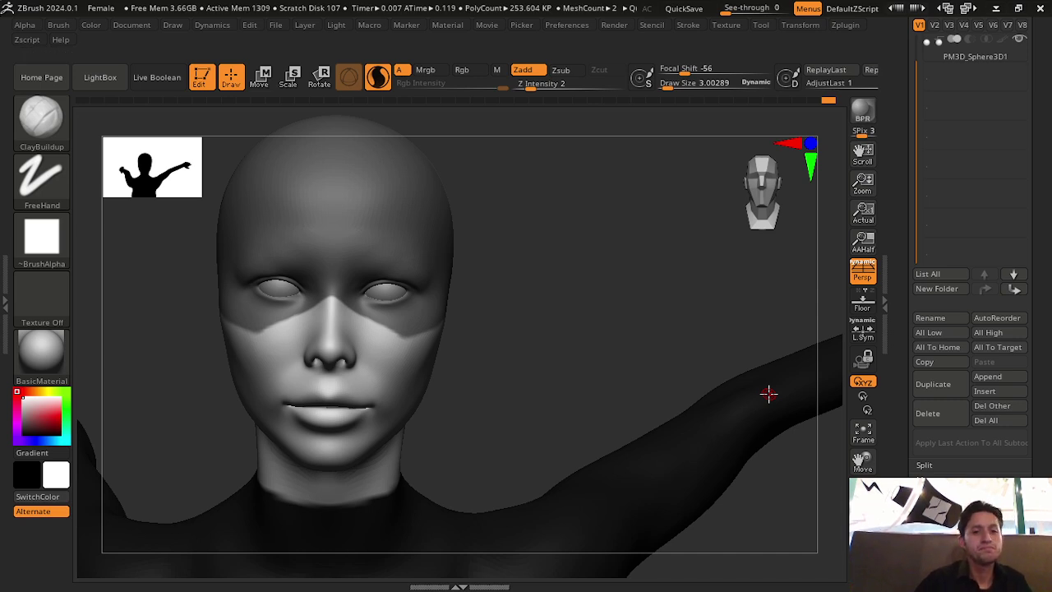
Try erasing mask above the eyes, undo it, and return to a front view
key("ctrl")
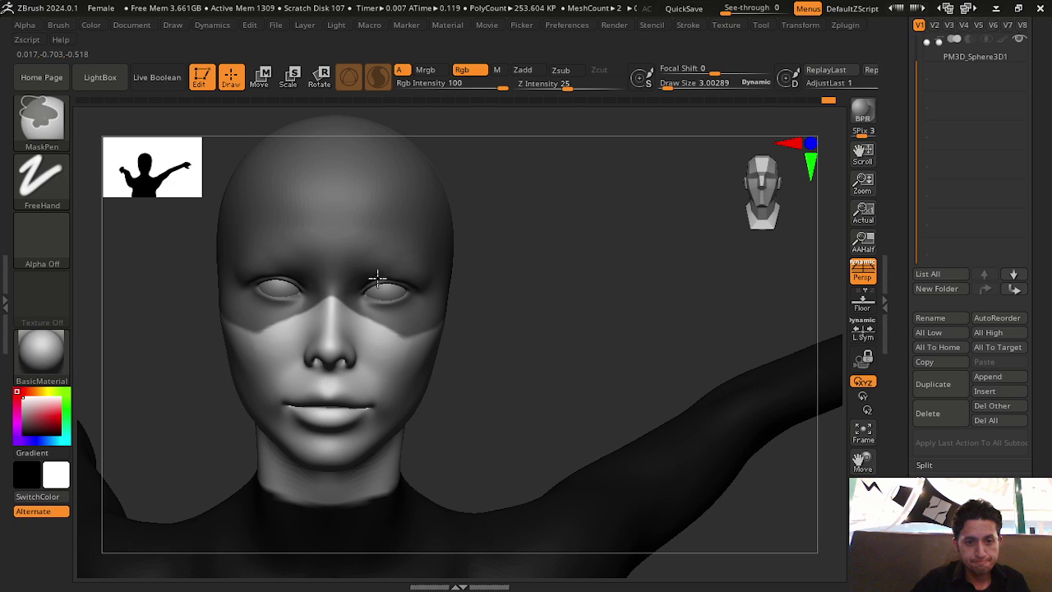
key("alt")
mouse_move(357, 290)
left_mouse_down("ctrl+alt")
mouse_move(394, 263)
mouse_move(434, 277)
left_mouse_up("ctrl+alt")
left_click_drag(523, 291, 478, 284)
key("alt")
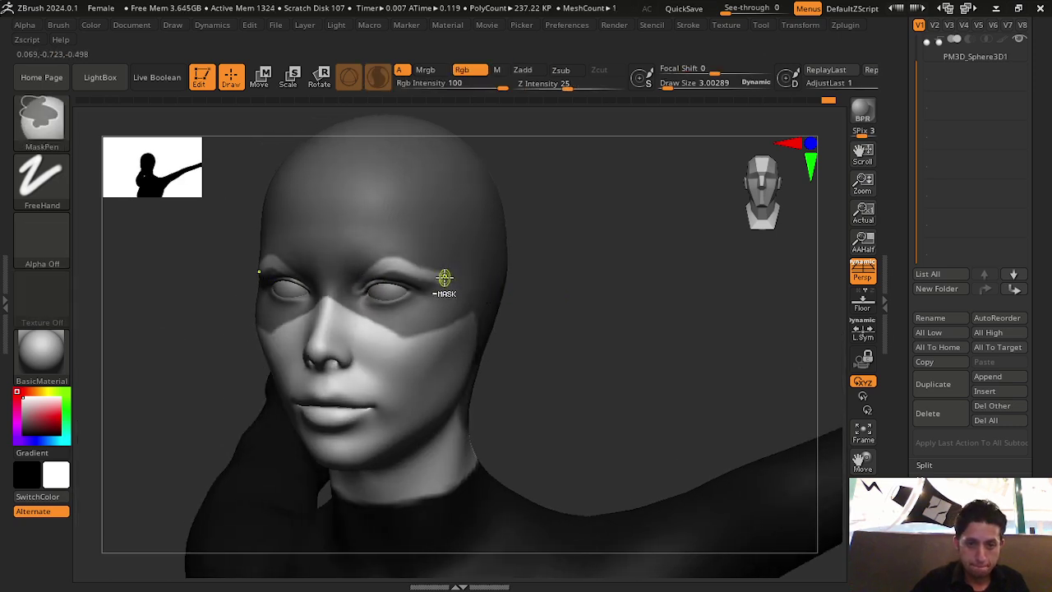
key("ctrl+z")
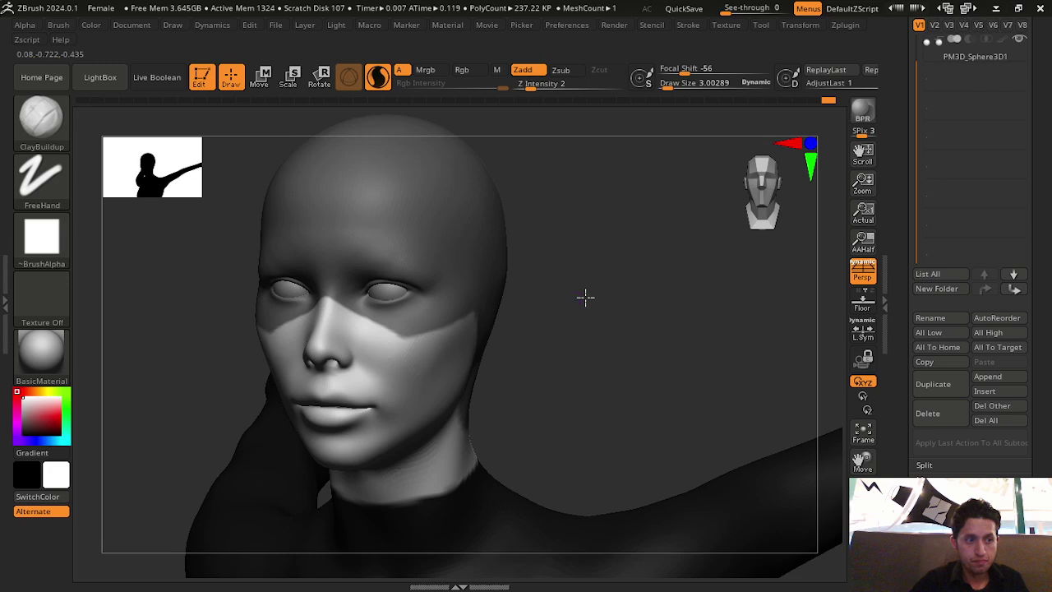
left_click_drag(585, 296, 626, 61, "shift")
Enable Lazy Mouse in Stroke settings and paint mask wedges over both brows
key("ctrl")
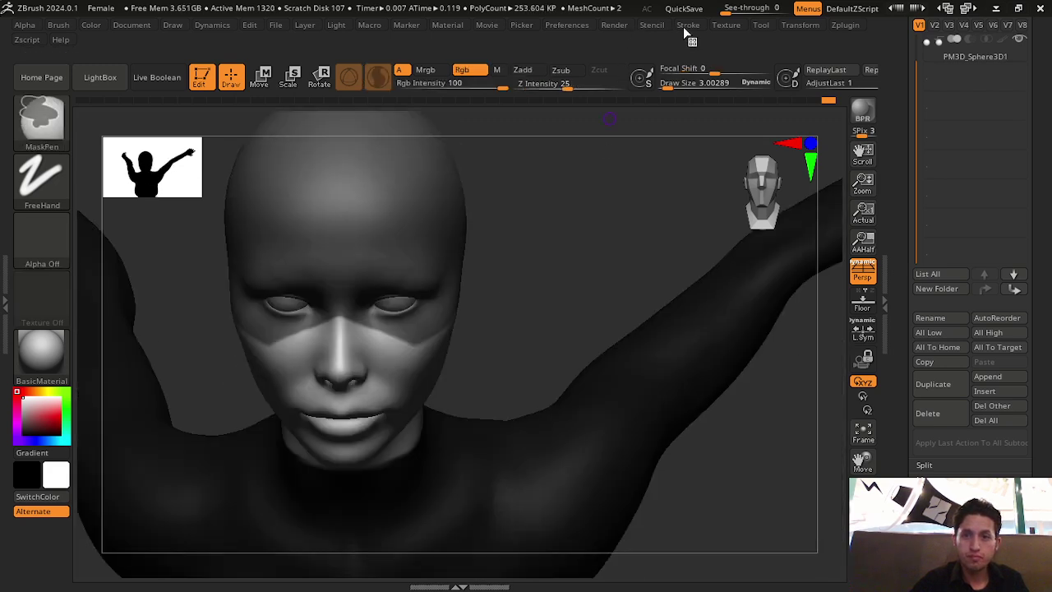
left_click(685, 26)
left_click(727, 286)
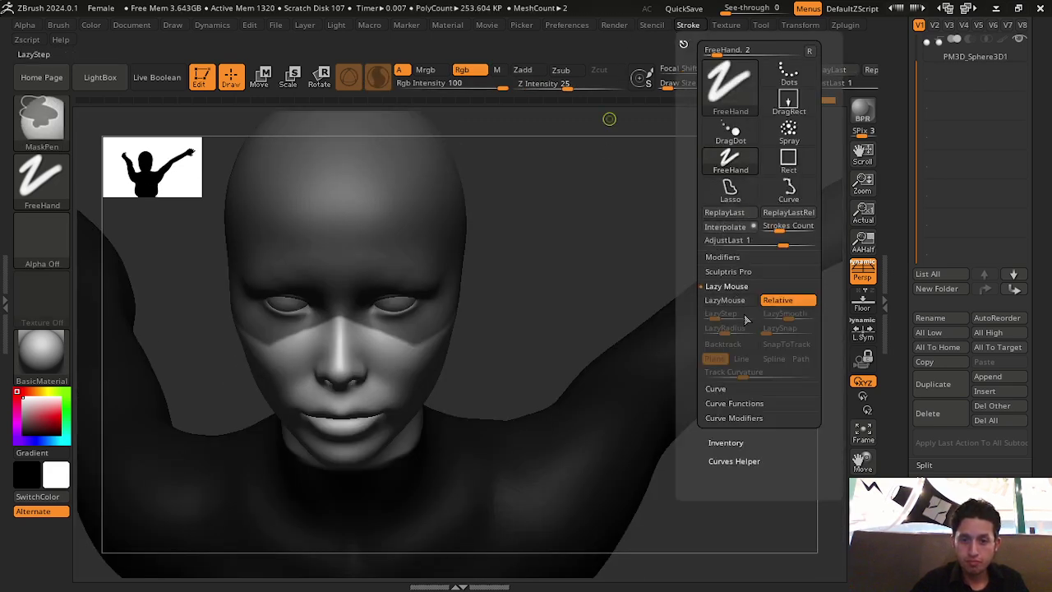
left_click(735, 300)
mouse_move(516, 263)
left_mouse_down("shift")
mouse_move(413, 280)
mouse_move(410, 254)
mouse_move(434, 235)
mouse_move(448, 239)
left_mouse_up("shift")
key("ctrl")
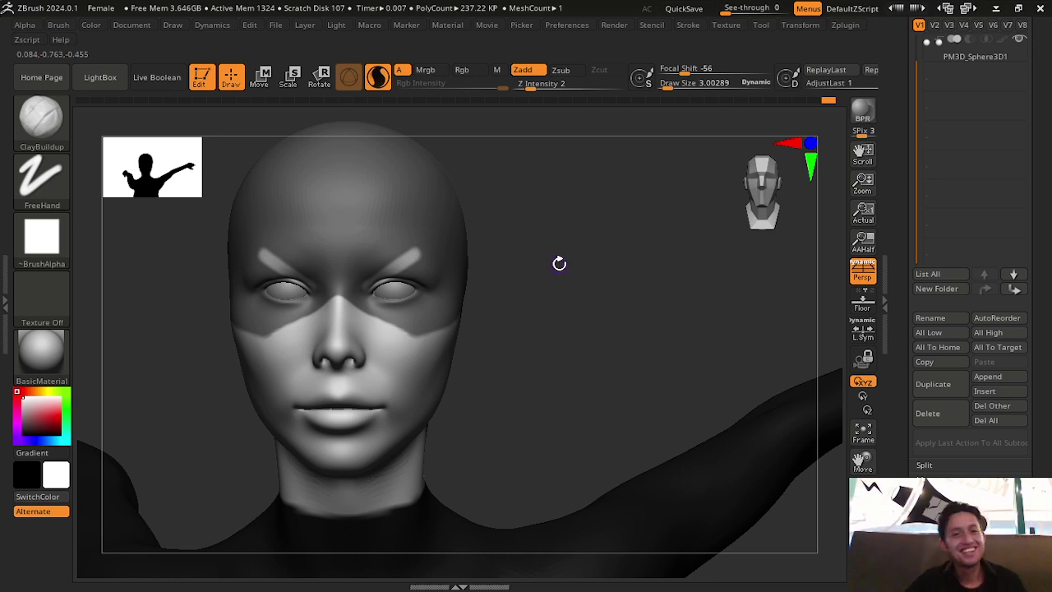
Erase a stray forehead mask spot and draw the diamond mask outline around the eyes
left_click_drag(559, 263, 572, 283)
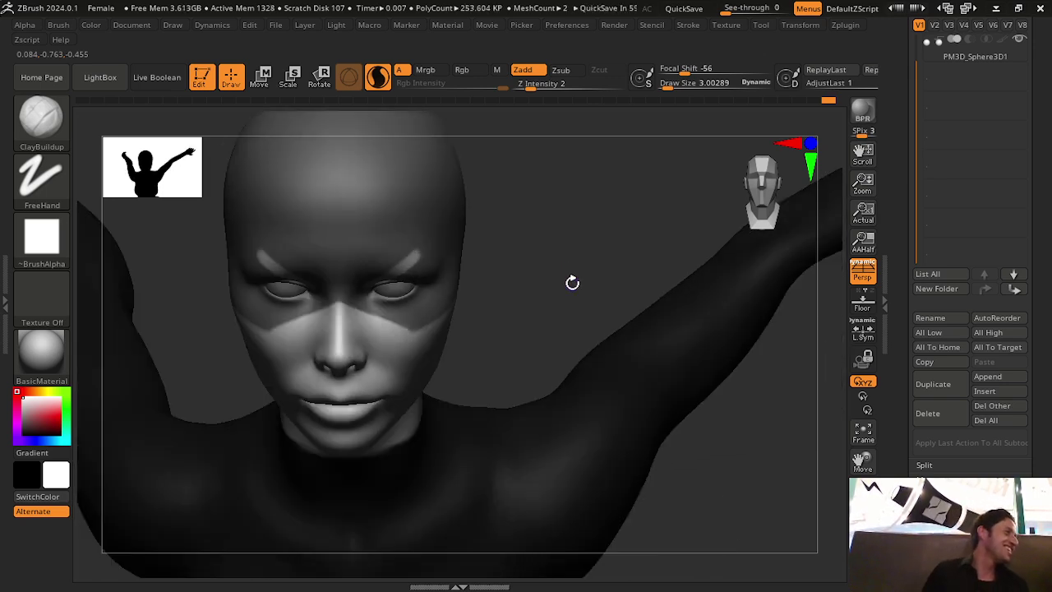
mouse_move(567, 258)
left_mouse_down()
mouse_move(578, 258)
mouse_move(580, 238)
mouse_move(392, 265)
left_mouse_up()
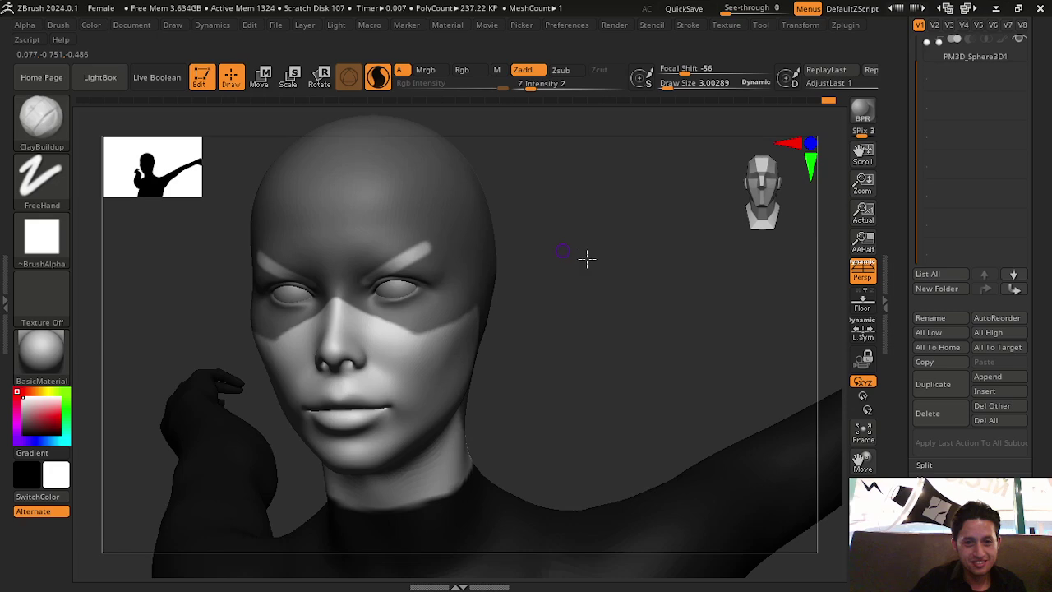
mouse_move(587, 254)
left_mouse_down("shift")
mouse_move(518, 206)
mouse_move(537, 205)
left_mouse_up("shift")
left_click_drag(277, 249, 258, 242, "alt")
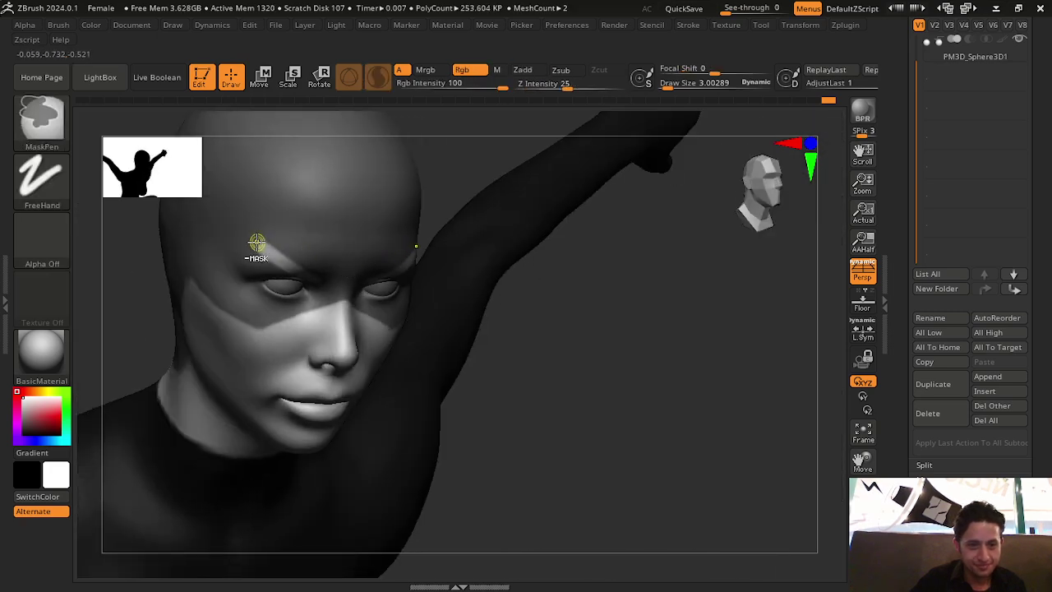
mouse_move(613, 387)
left_mouse_down("shift")
mouse_move(307, 314)
mouse_move(271, 318)
mouse_move(353, 285)
left_mouse_up("shift")
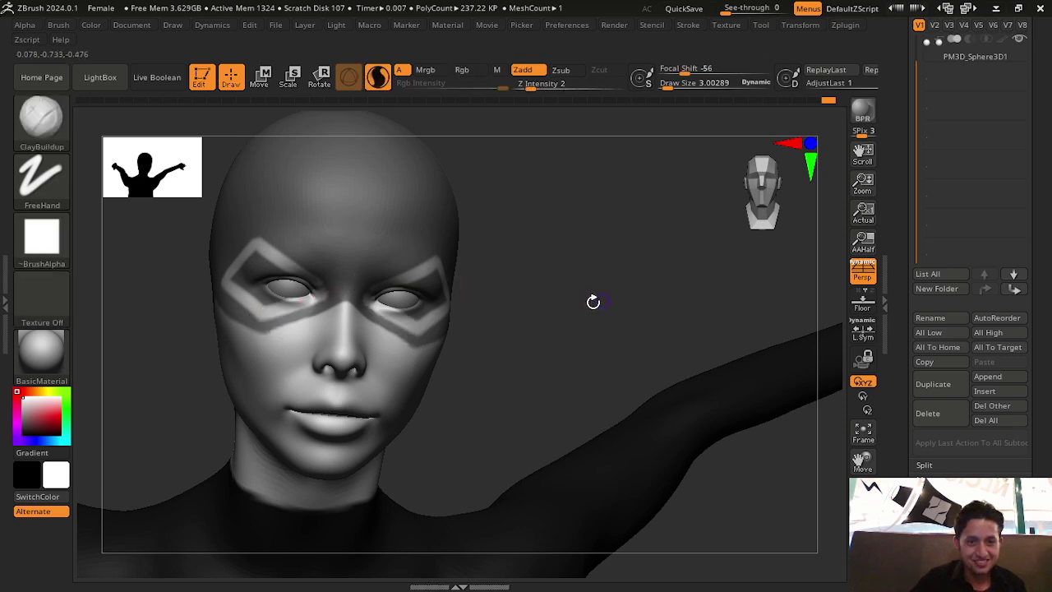
mouse_move(595, 300)
left_mouse_down("shift")
mouse_move(578, 230)
mouse_move(357, 274)
mouse_move(595, 282)
mouse_move(559, 223)
left_mouse_up("shift")
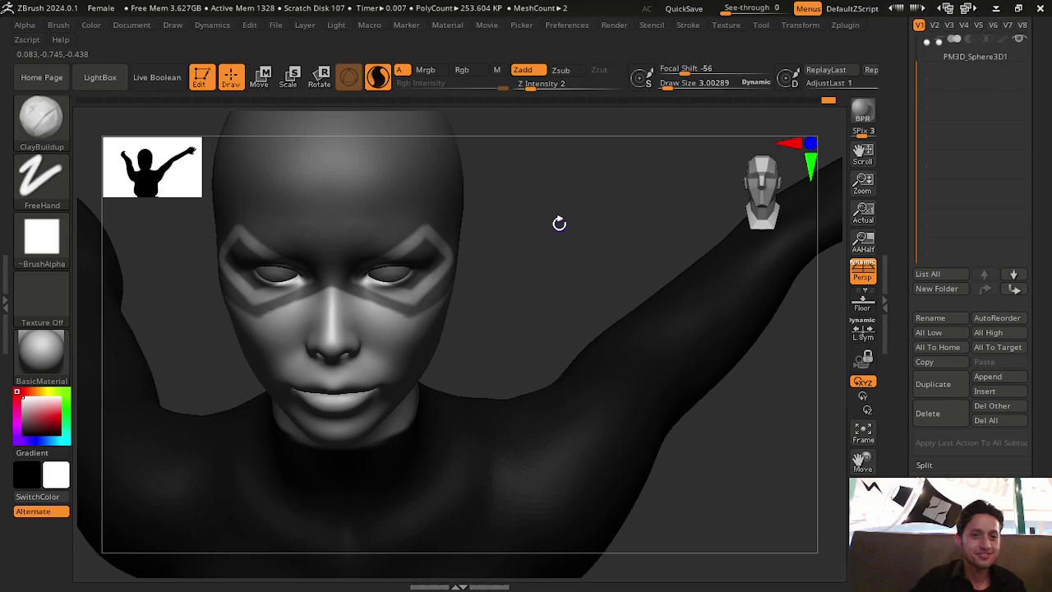
left_click(688, 26)
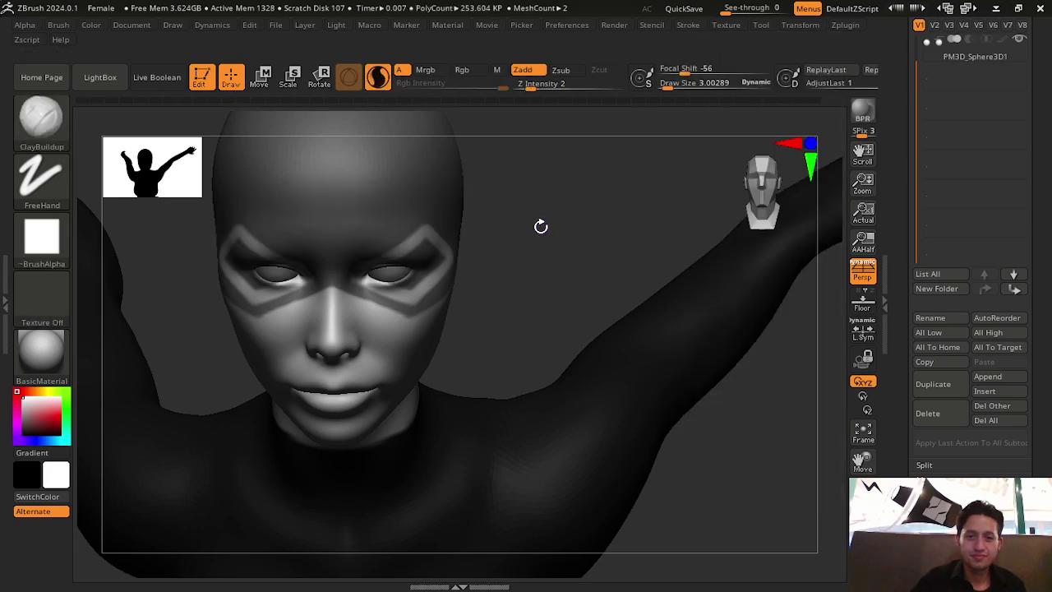
Fill in and clean up the diamond mask band around the left eye
left_click_drag(540, 225, 559, 117, "shift")
mouse_move(575, 246)
left_mouse_down()
mouse_move(625, 230)
mouse_move(510, 246)
left_mouse_up()
key("ctrl")
mouse_move(245, 253)
left_mouse_down()
mouse_move(271, 237)
mouse_move(240, 260)
left_mouse_up()
left_click_drag(564, 189, 567, 234, "ctrl")
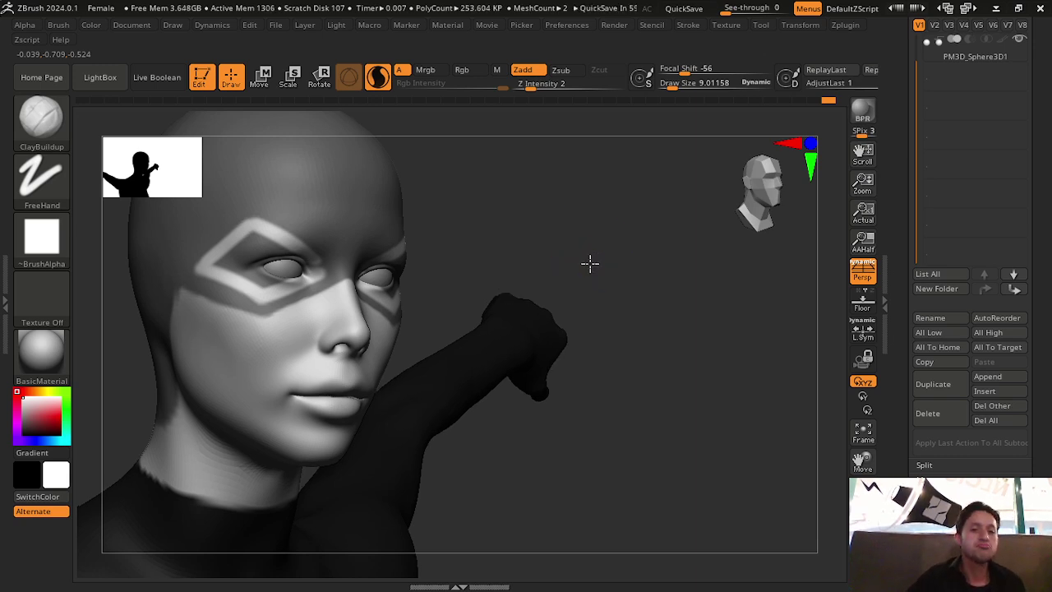
left_click_drag(589, 263, 592, 122)
Shrink Draw Size to about 1.9 and refine the diamond mask from several angles
left_click_drag(672, 83, 667, 86)
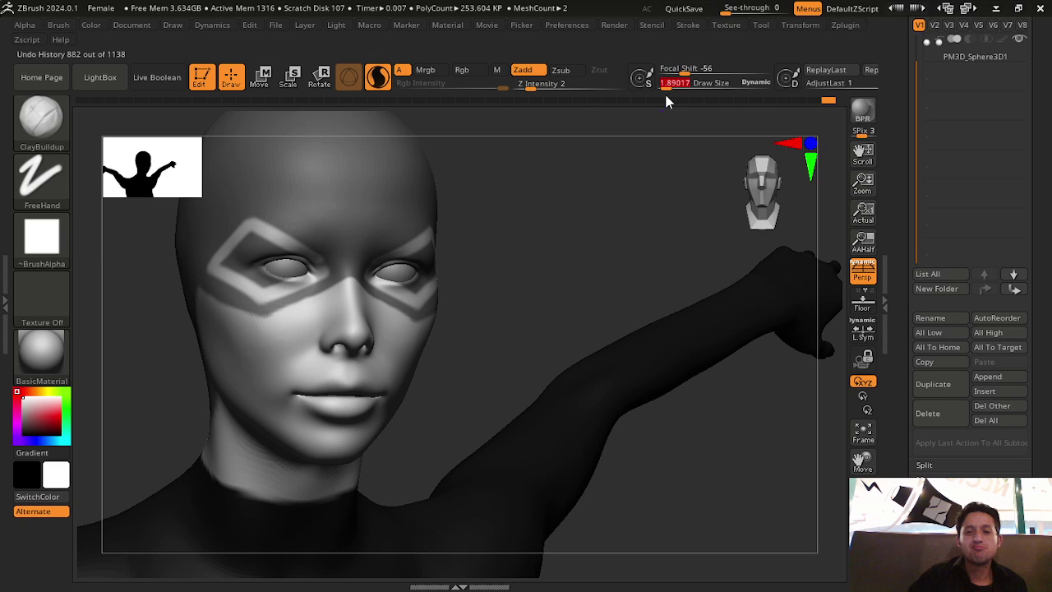
mouse_move(662, 131)
left_mouse_down()
mouse_move(632, 223)
mouse_move(345, 263)
left_mouse_up()
key("ctrl")
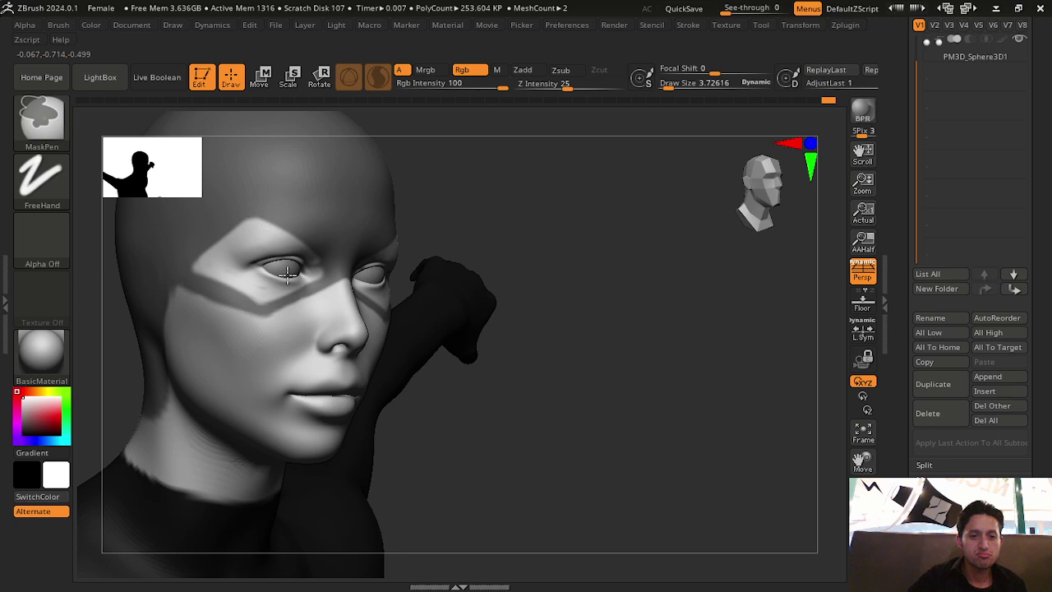
left_click_drag(498, 197, 292, 257, "shift")
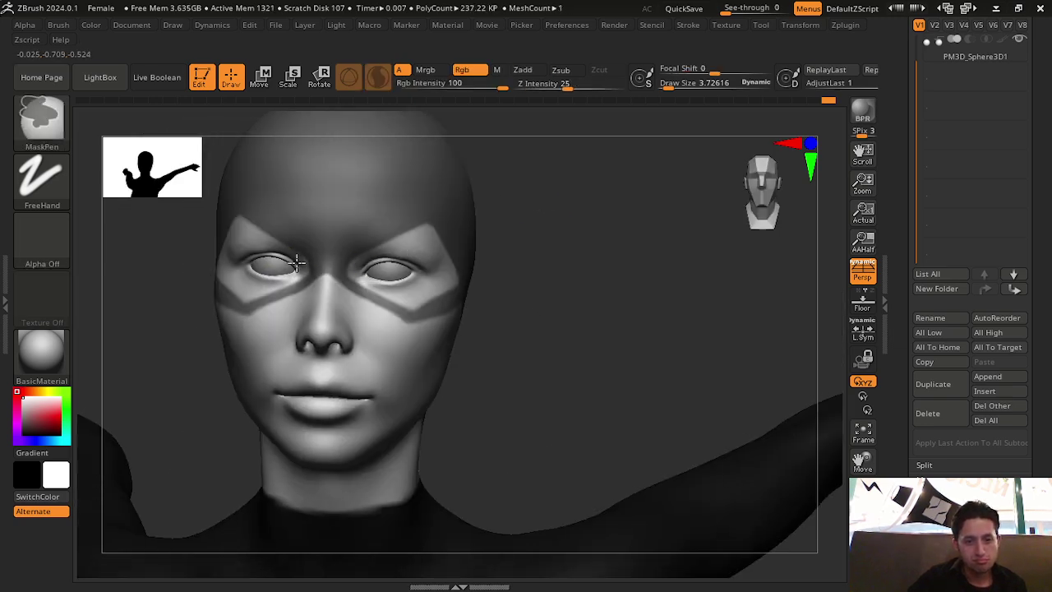
mouse_move(505, 265)
left_mouse_down()
mouse_move(572, 277)
mouse_move(528, 235)
mouse_move(441, 277)
left_mouse_up()
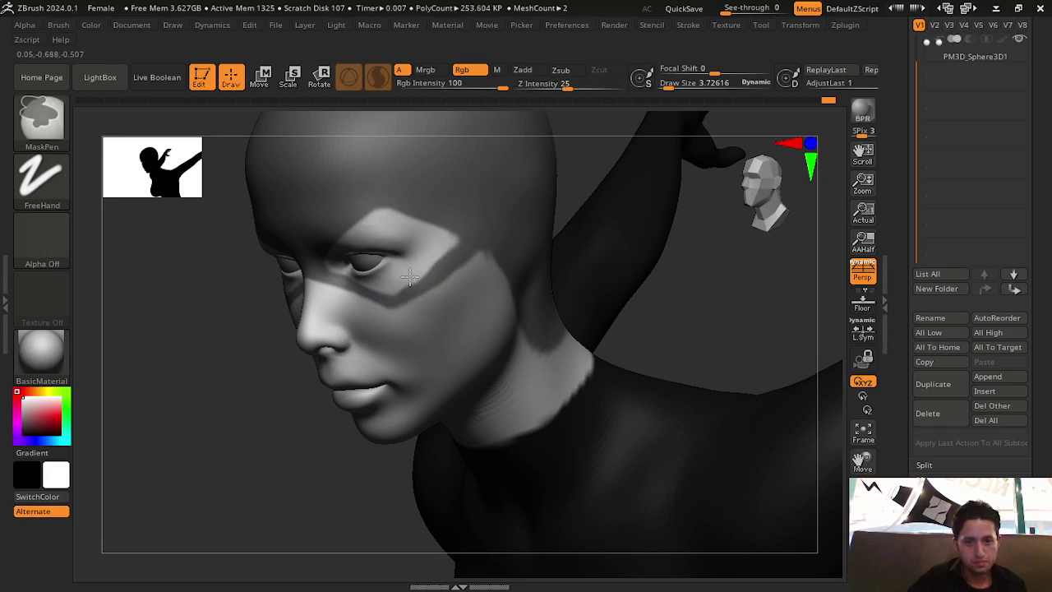
mouse_move(742, 301)
left_mouse_down()
mouse_move(441, 230)
mouse_move(341, 190)
left_mouse_up()
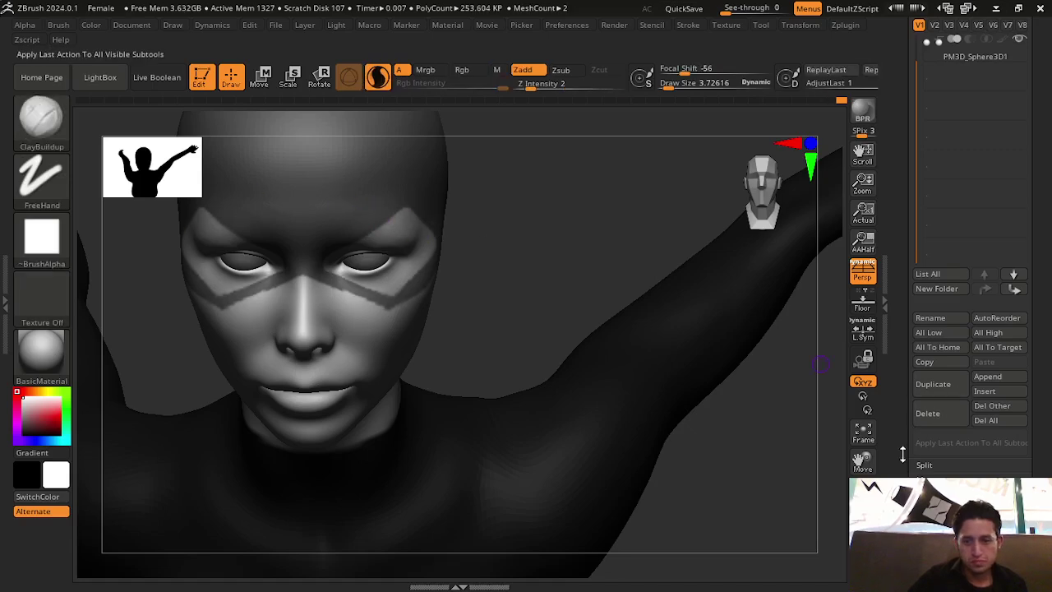
mouse_move(690, 411)
left_mouse_down()
mouse_move(748, 404)
mouse_move(637, 414)
mouse_move(711, 411)
left_mouse_up()
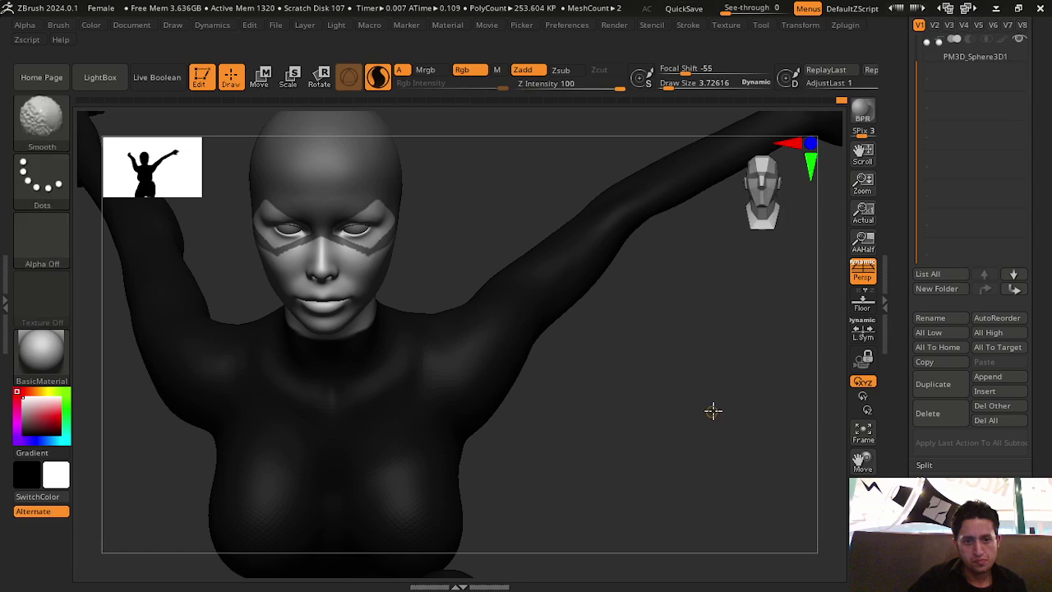
Scroll the Tool palette to the Subtool Extract options
scroll(998, 430, "down", 8)
scroll(990, 419, "down", 2)
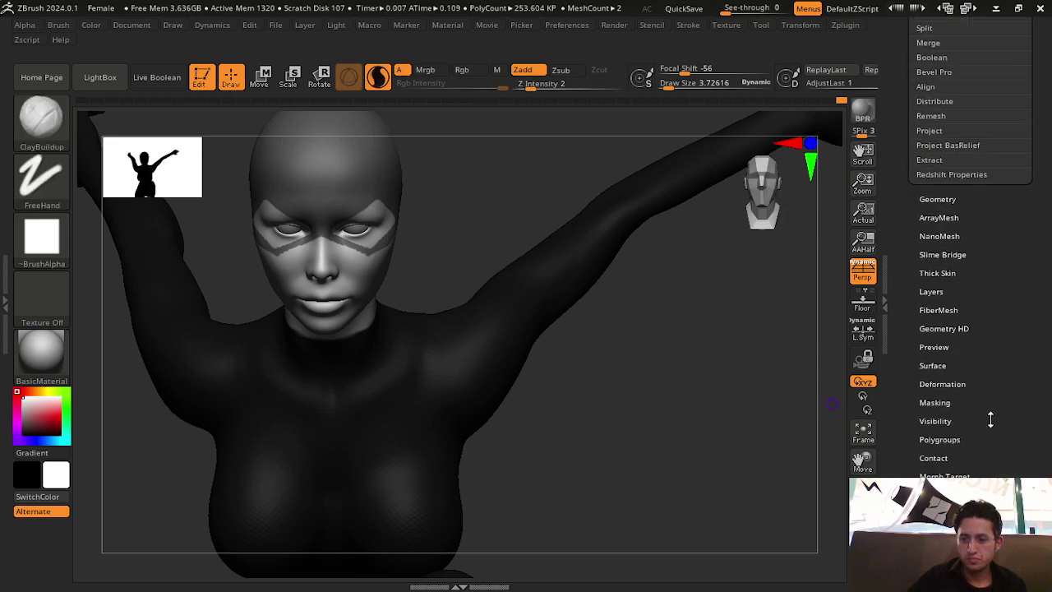
scroll(987, 411, "down", 3)
scroll(940, 236, "up", 4)
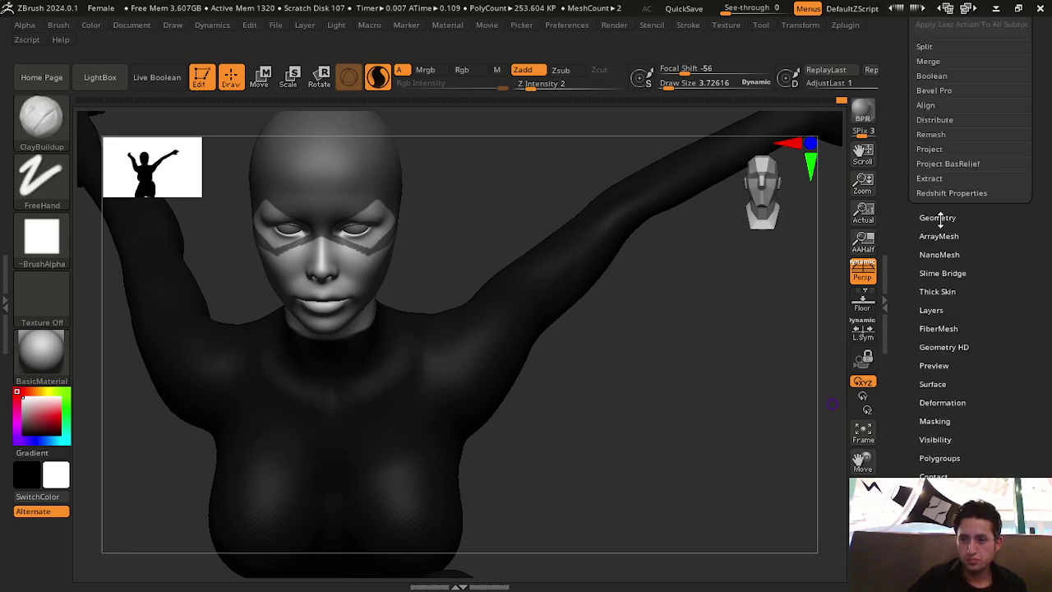
left_click(938, 218)
scroll(1002, 407, "up", 5)
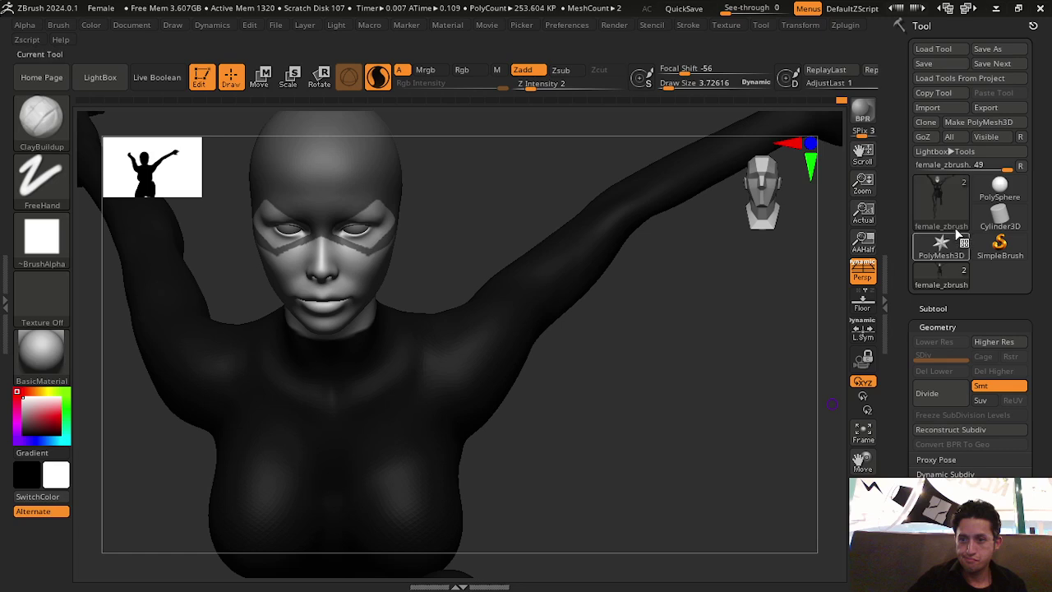
left_click(951, 306)
scroll(1028, 312, "down", 3)
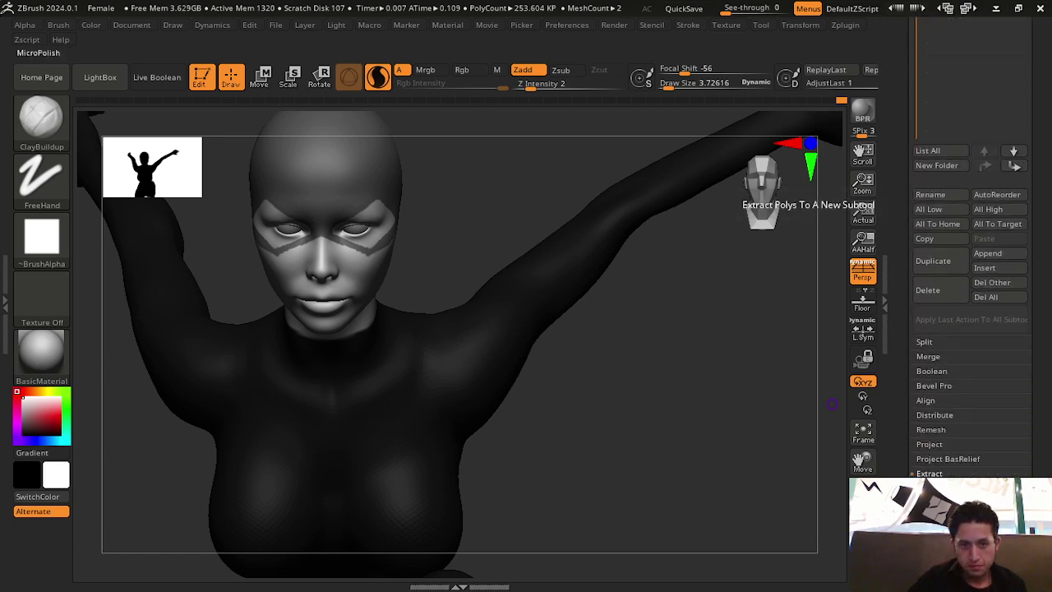
Preview the masked eye band as an extracted shell and accept it as Extract4
left_click_drag(709, 451, 718, 449)
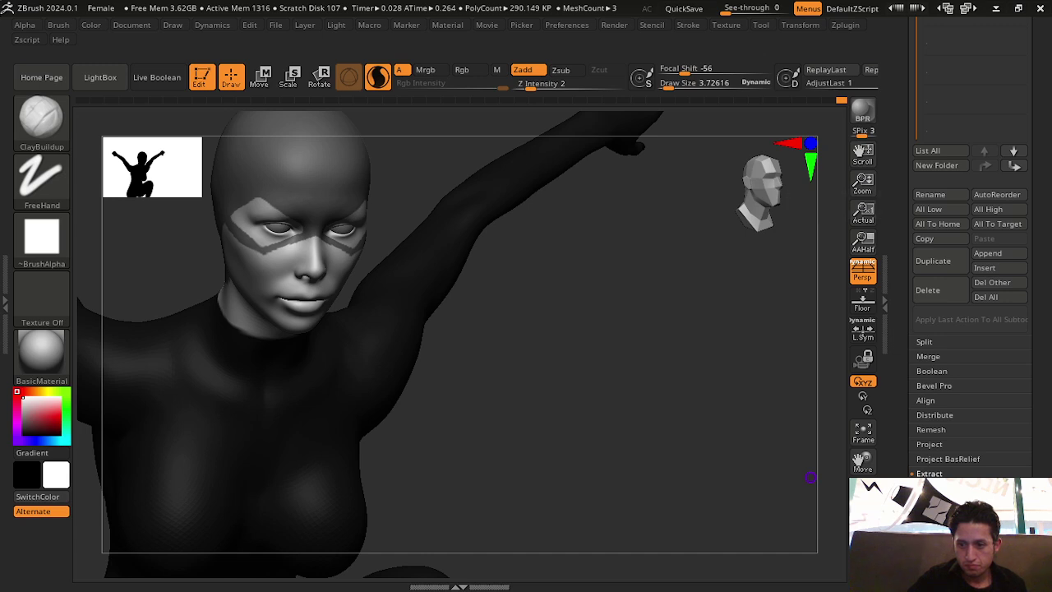
left_click(929, 473)
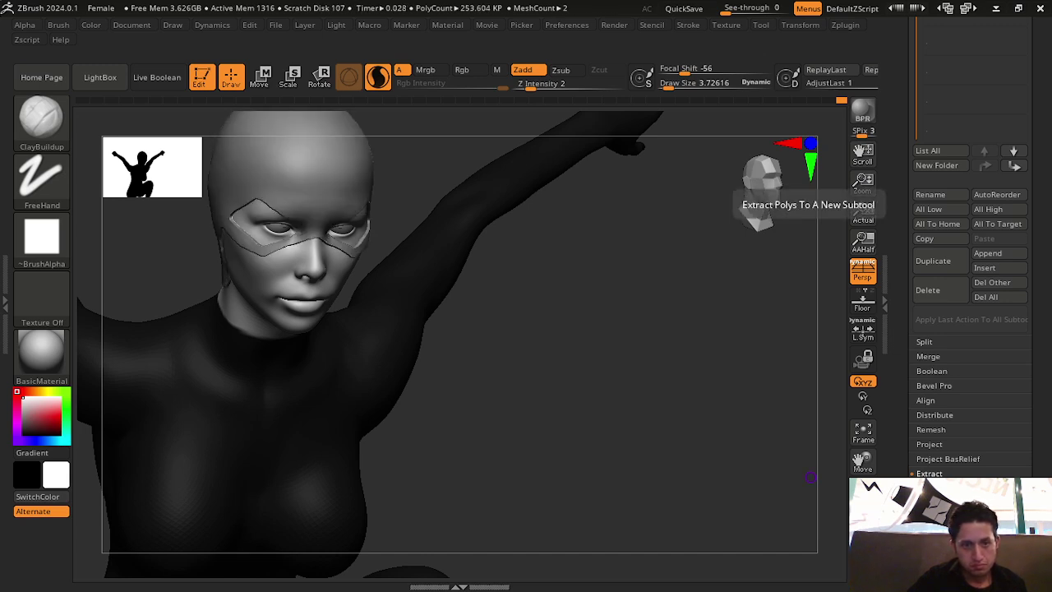
left_click_drag(644, 404, 631, 402, "shift")
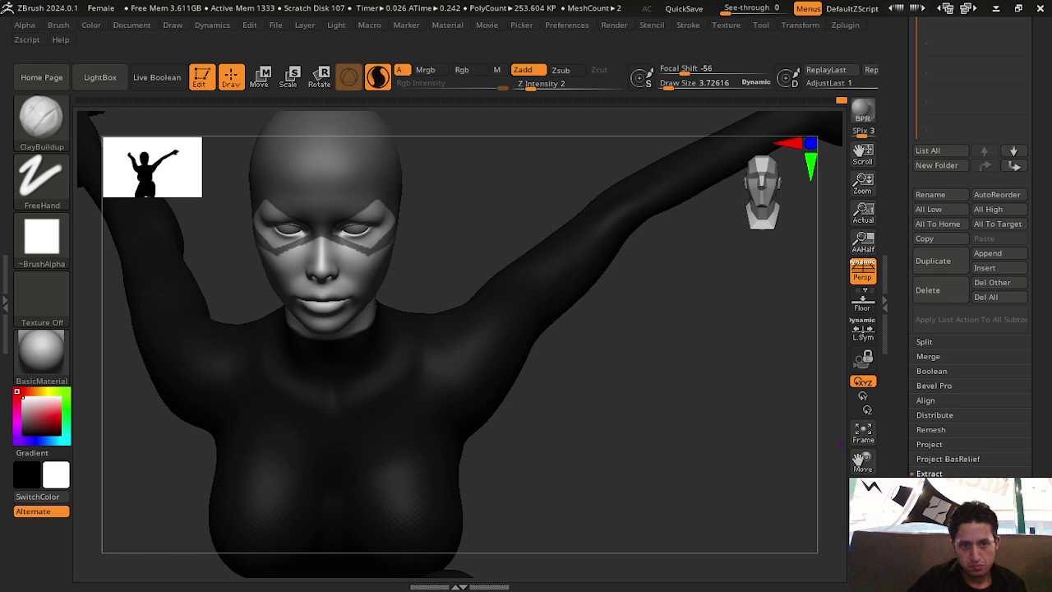
left_click(920, 472)
left_click_drag(659, 466, 683, 472)
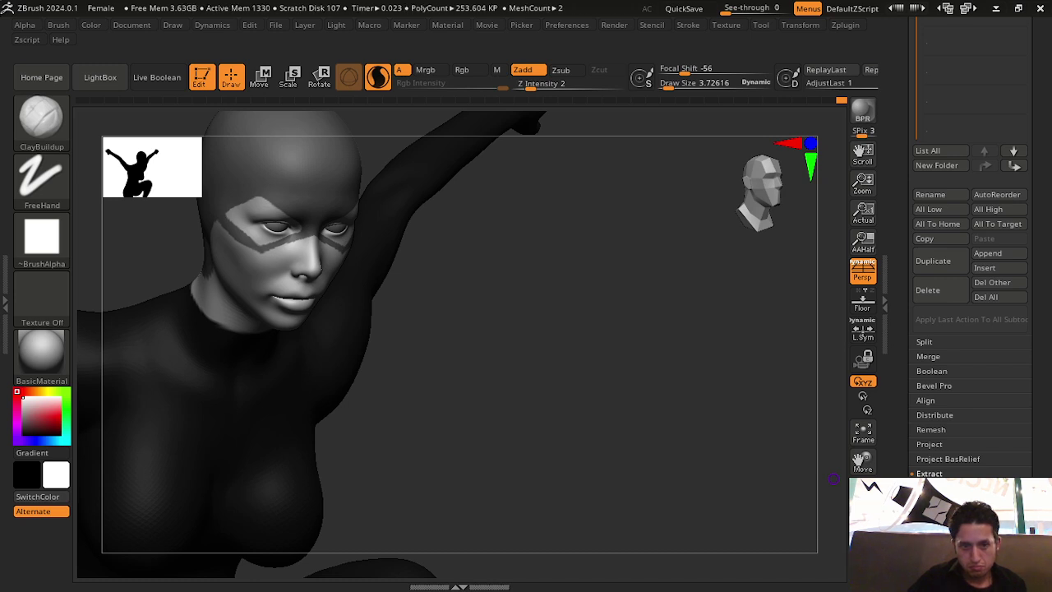
left_click_drag(833, 479, 564, 461)
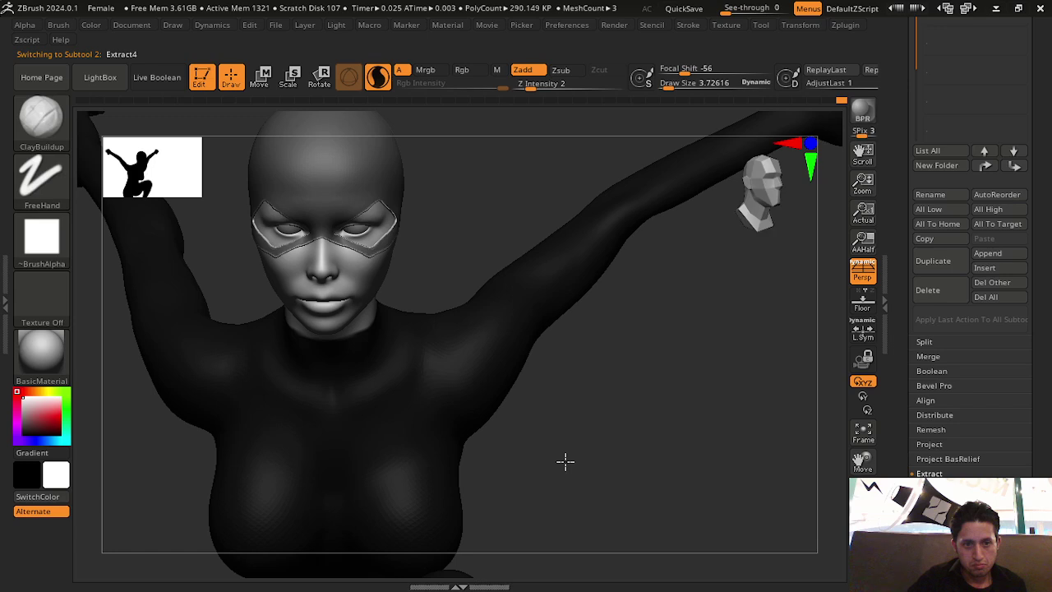
Select the Move brush at Draw Size 25 and pull ear bumps up from the hood
mouse_move(634, 429)
left_mouse_down()
mouse_move(829, 453)
mouse_move(611, 400)
left_mouse_up()
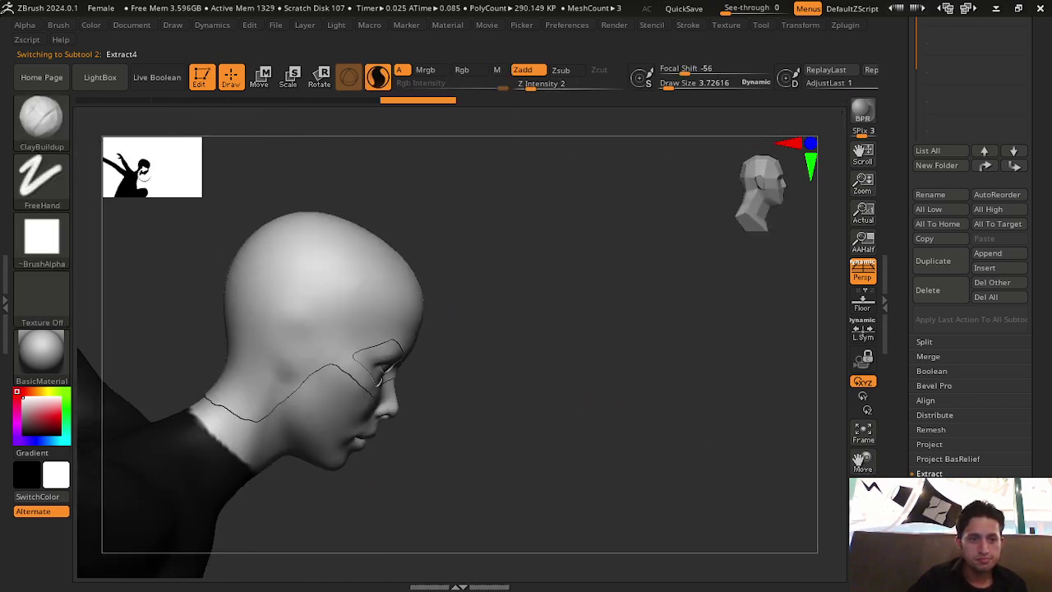
left_click(57, 138)
left_click(579, 140)
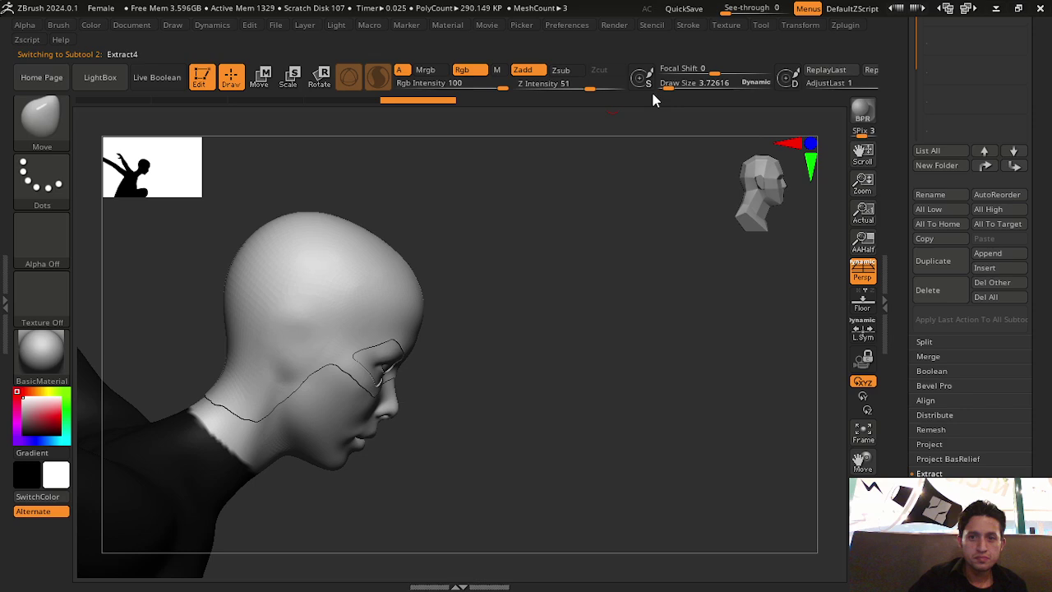
mouse_move(662, 85)
left_mouse_down()
mouse_move(655, 117)
mouse_move(406, 211)
left_mouse_up()
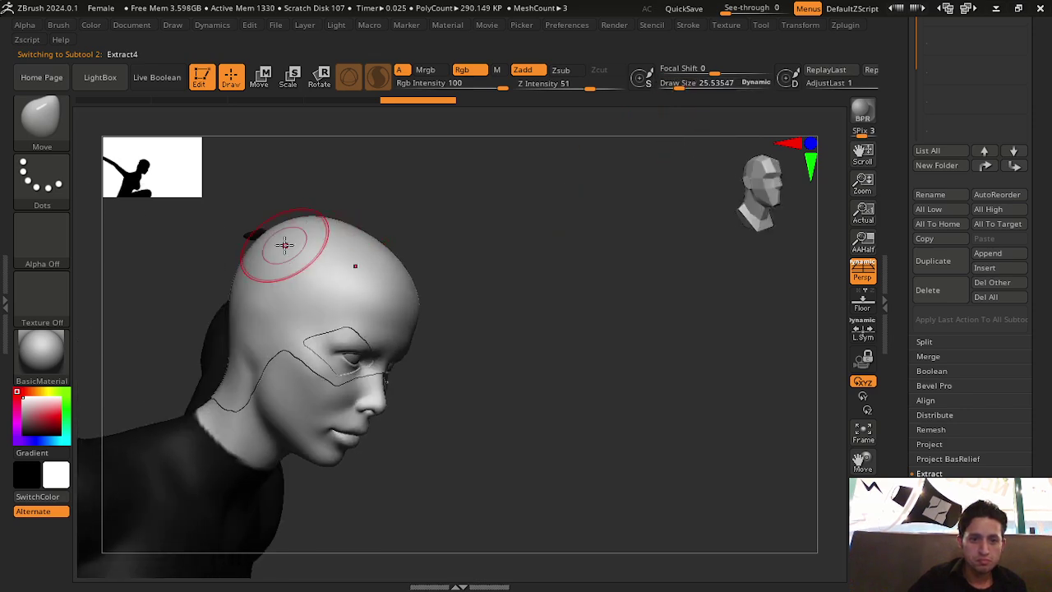
left_click_drag(282, 241, 331, 189)
mouse_move(435, 258)
left_mouse_down()
mouse_move(510, 254)
mouse_move(484, 258)
left_mouse_up()
mouse_move(351, 211)
left_mouse_down()
mouse_move(350, 182)
mouse_move(479, 219)
mouse_move(318, 215)
mouse_move(304, 206)
mouse_move(301, 168)
left_mouse_up()
At Draw Size 65–77, pull both cat ears wider, taller and pointed
left_click_drag(510, 209, 489, 213)
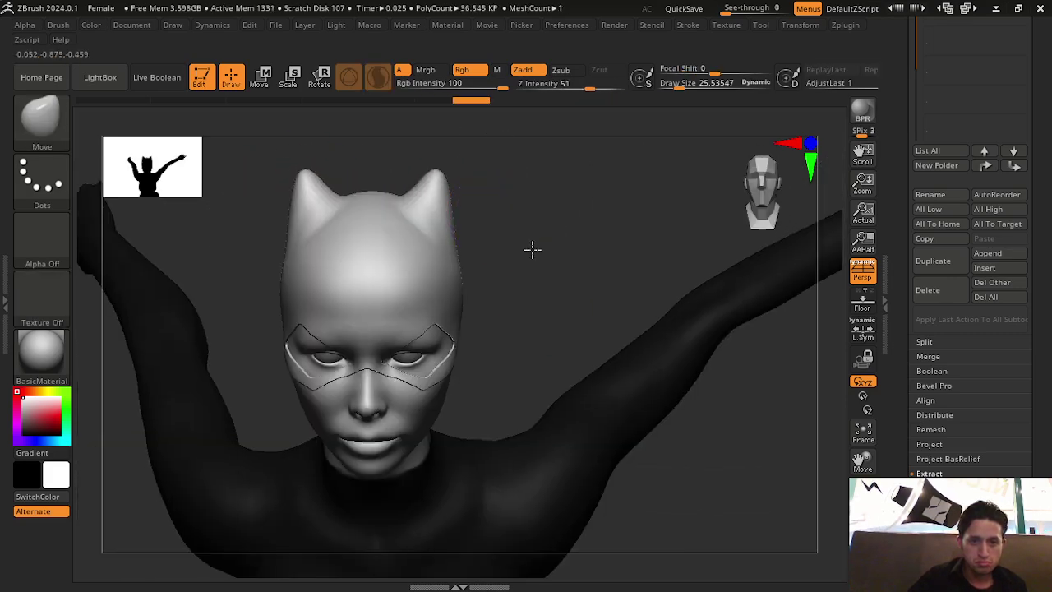
left_click_drag(679, 84, 685, 85)
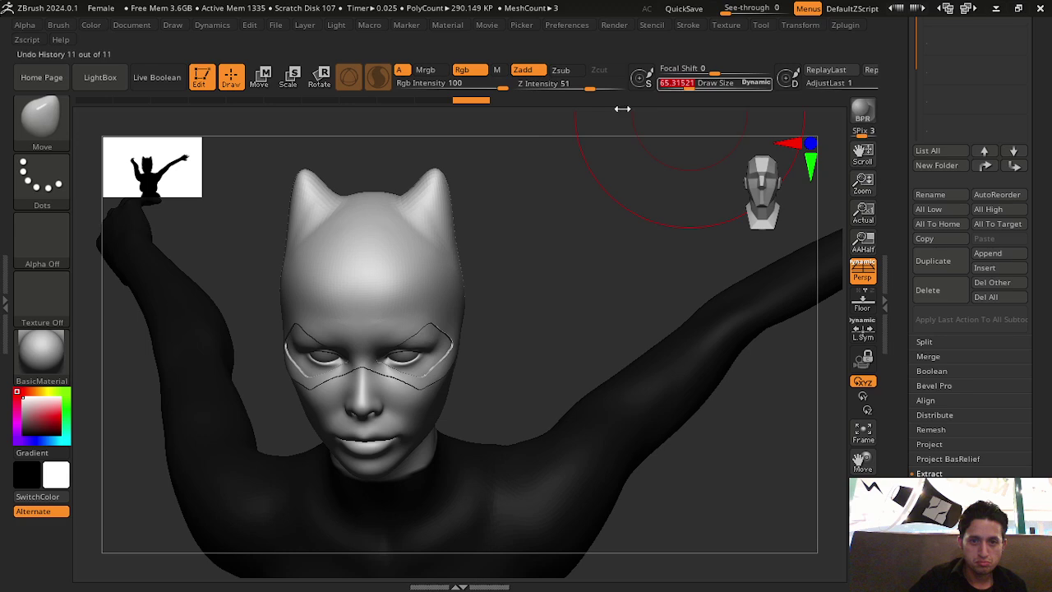
left_click_drag(447, 166, 458, 162)
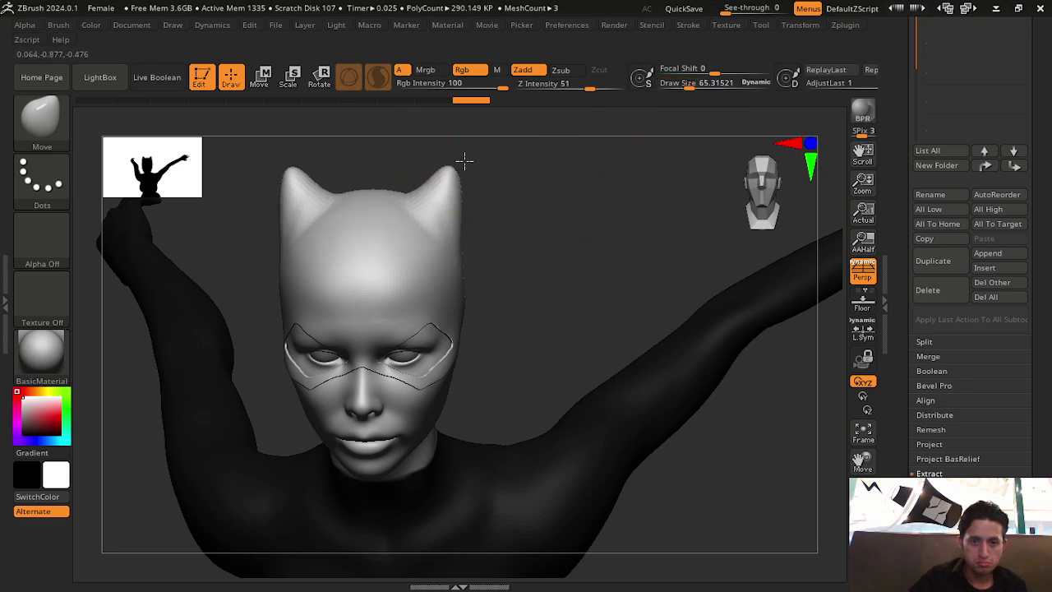
left_click_drag(571, 197, 567, 199, "ctrl")
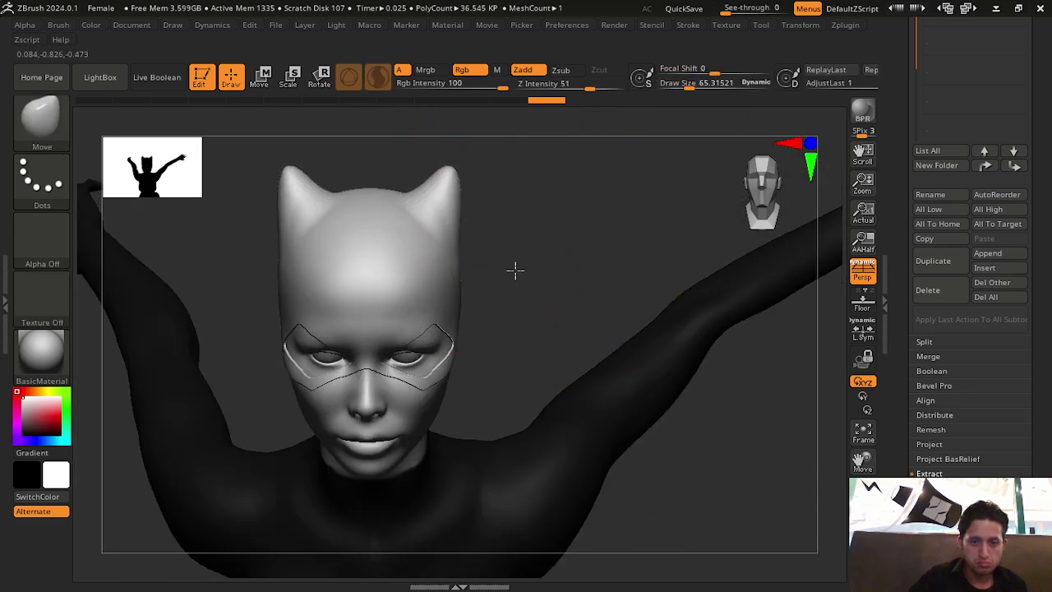
right_click_drag(515, 270, 592, 214)
left_click_drag(683, 85, 679, 85)
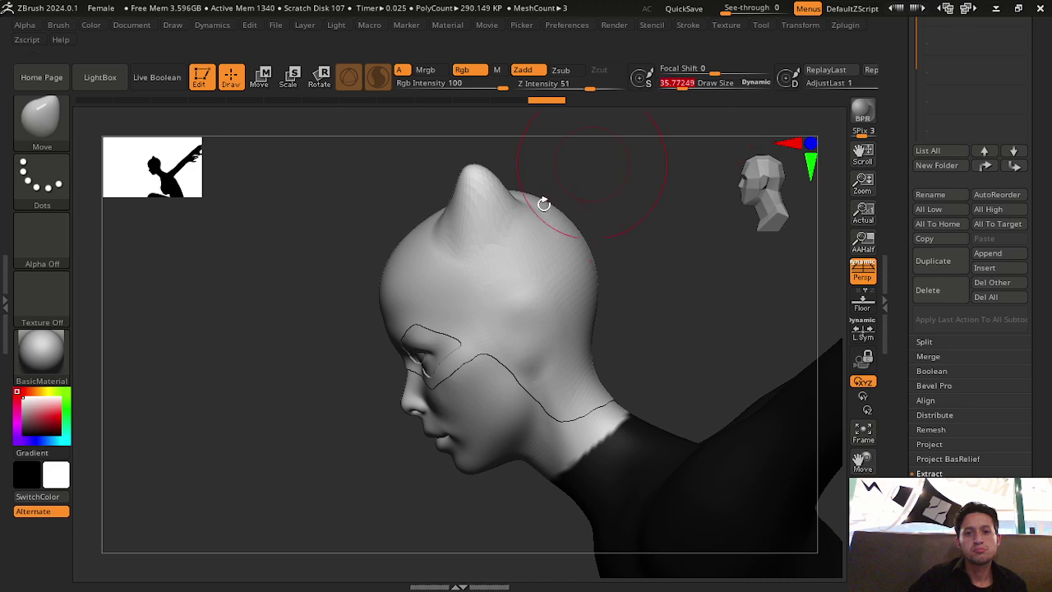
mouse_move(463, 218)
left_mouse_down()
mouse_move(456, 197)
mouse_move(482, 200)
left_mouse_up()
left_click_drag(475, 160, 477, 143)
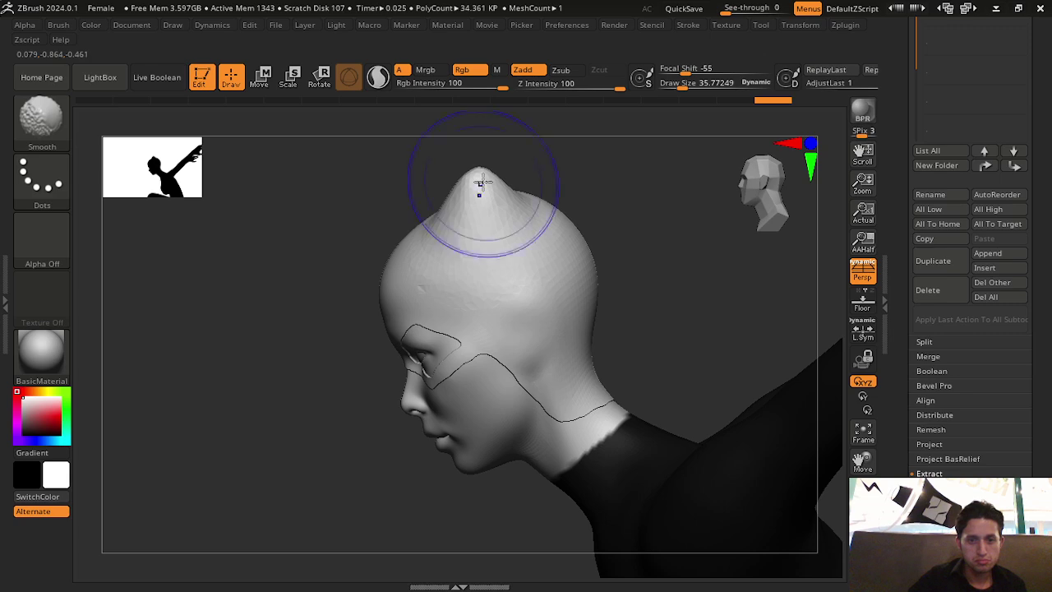
Undo the remesh edits, check the ears from all sides, and show the polygroup wireframe
key("ctrl+z")
key("ctrl+z")
left_click_drag(601, 157, 418, 200, "shift")
left_click_drag(591, 203, 443, 185)
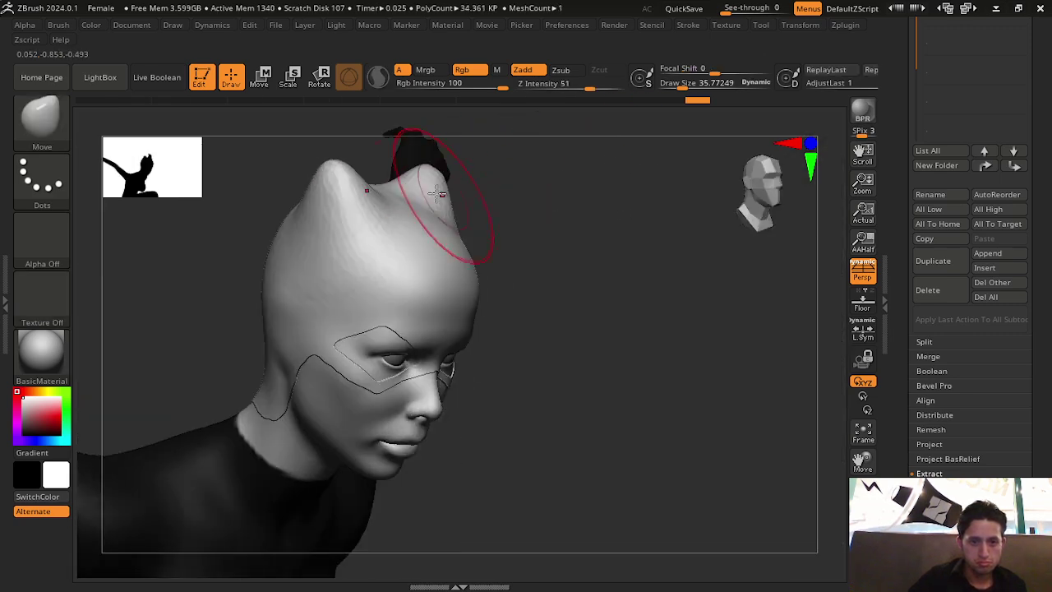
key("ctrl+z")
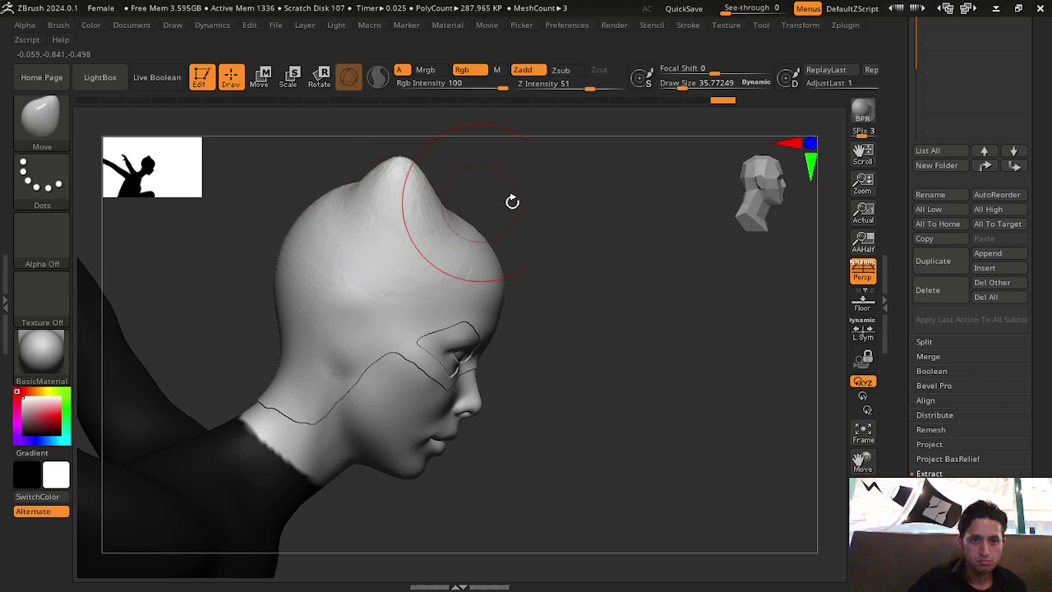
mouse_move(512, 202)
left_mouse_down()
mouse_move(616, 237)
mouse_move(622, 336)
mouse_move(643, 345)
left_mouse_up()
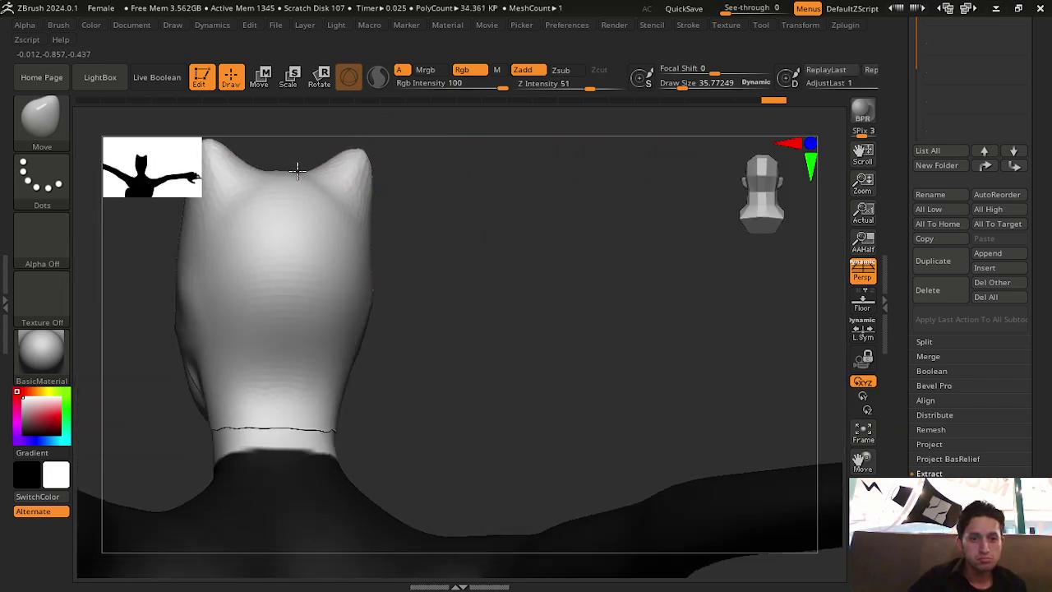
key("ctrl+z")
mouse_move(493, 237)
left_mouse_down()
mouse_move(646, 258)
mouse_move(568, 227)
mouse_move(646, 225)
left_mouse_up()
left_click_drag(523, 296, 433, 323)
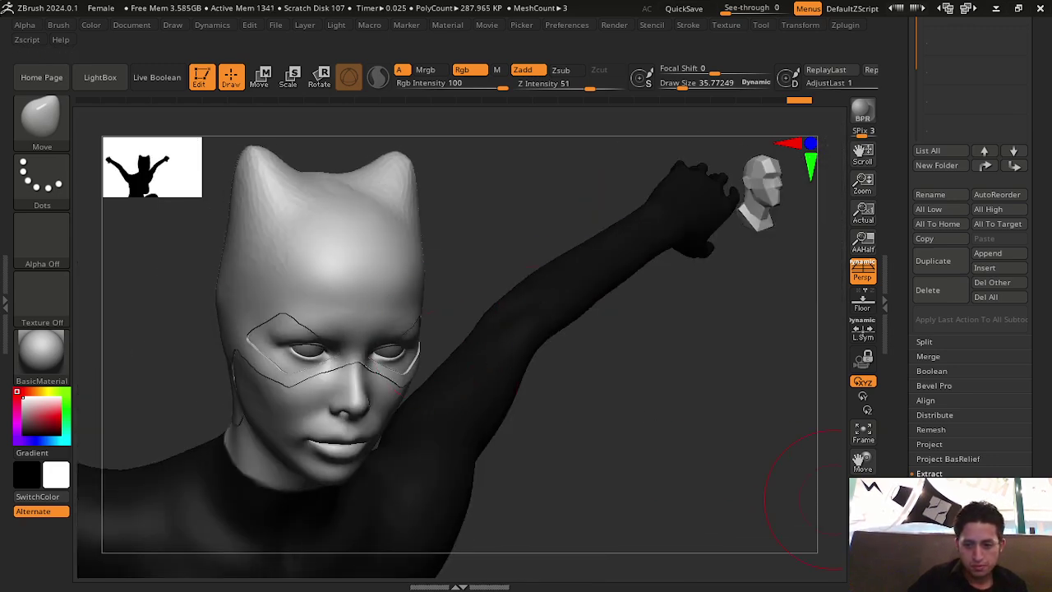
key("shift+f")
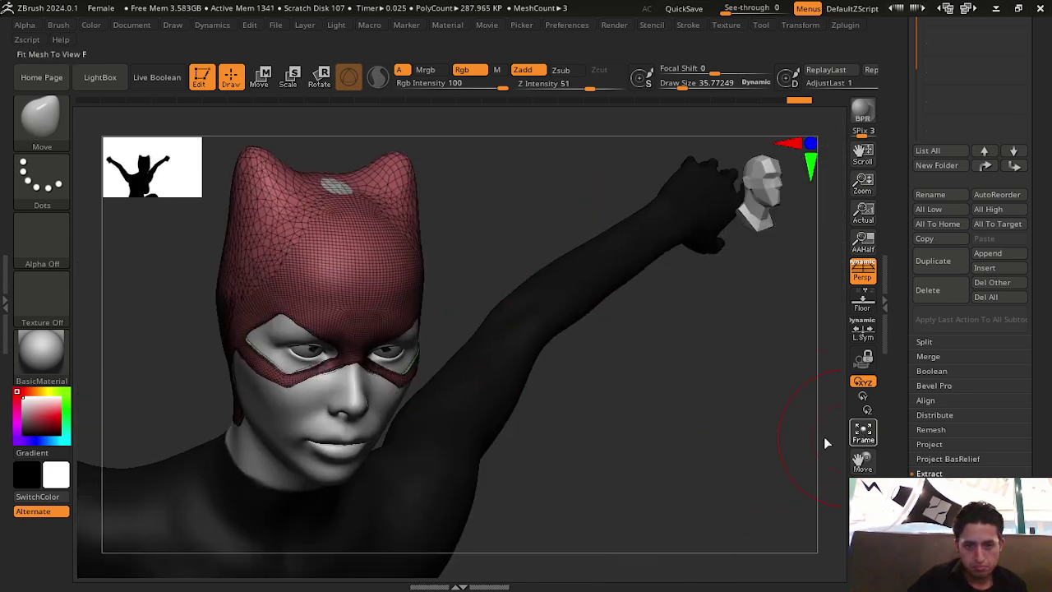
Frame the hood and run Geometry > ZRemesher on it
key("f")
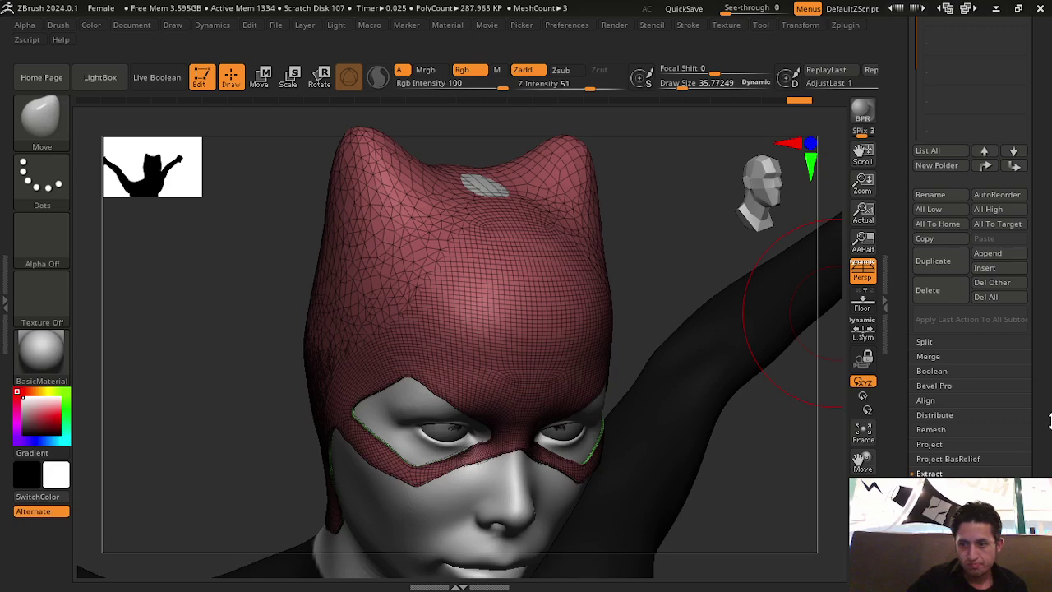
scroll(1049, 420, "down", 3)
scroll(1049, 421, "down", 2)
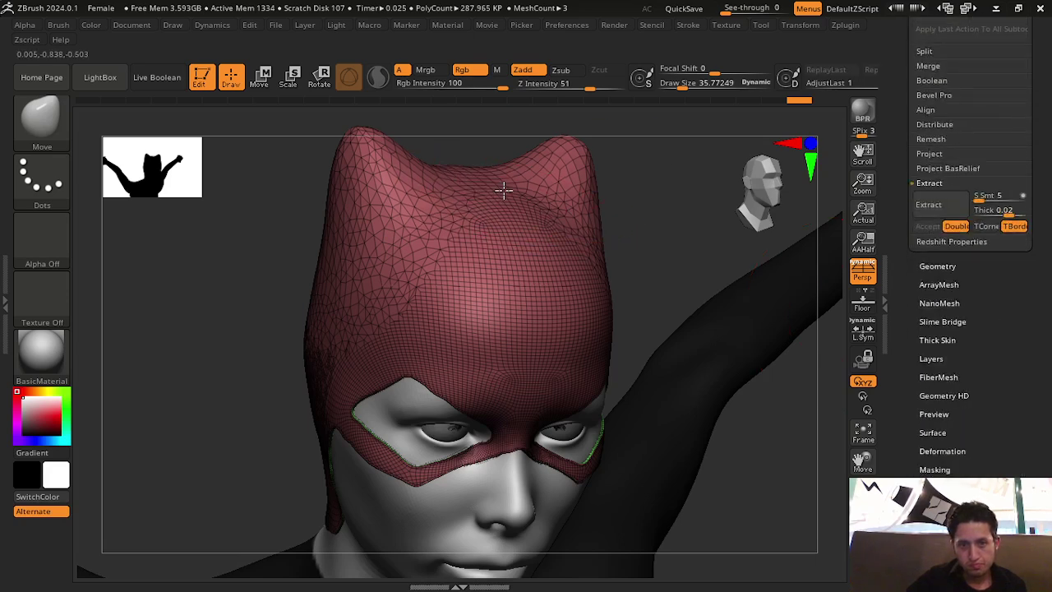
scroll(973, 419, "down", 1)
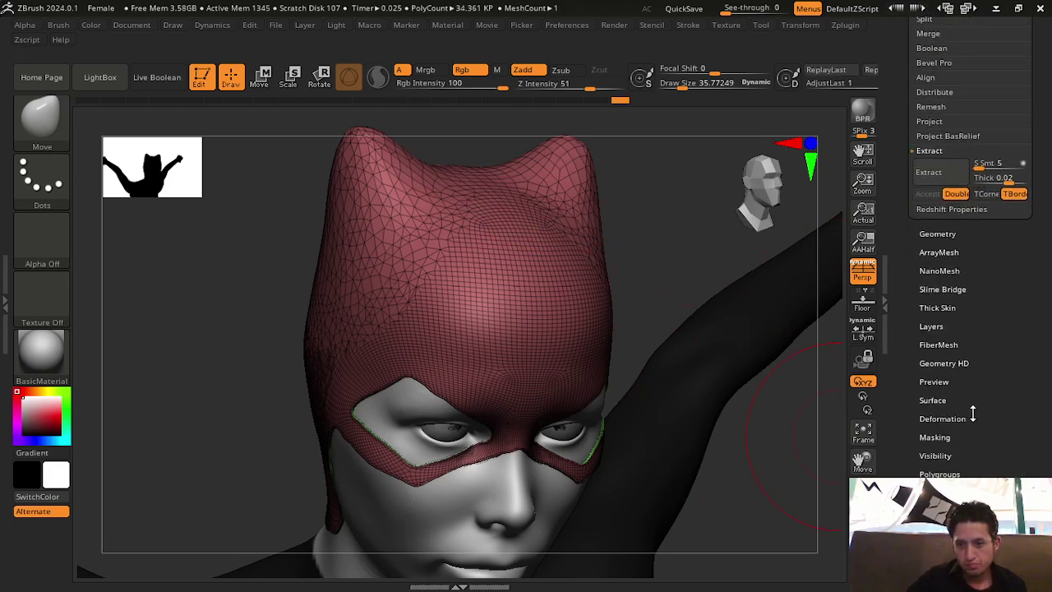
left_click(938, 235)
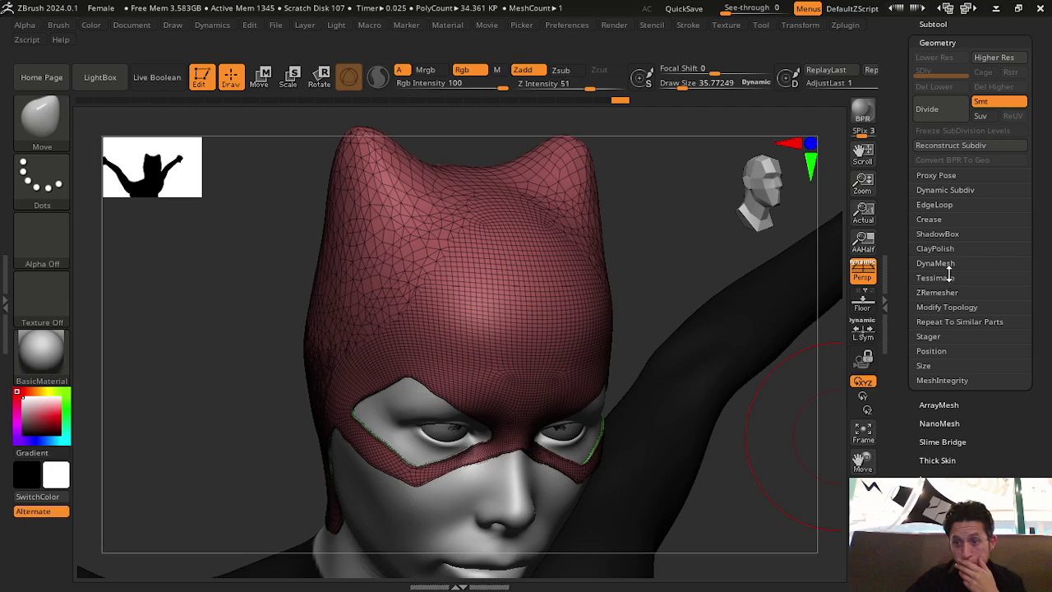
left_click(937, 293)
left_click(943, 317)
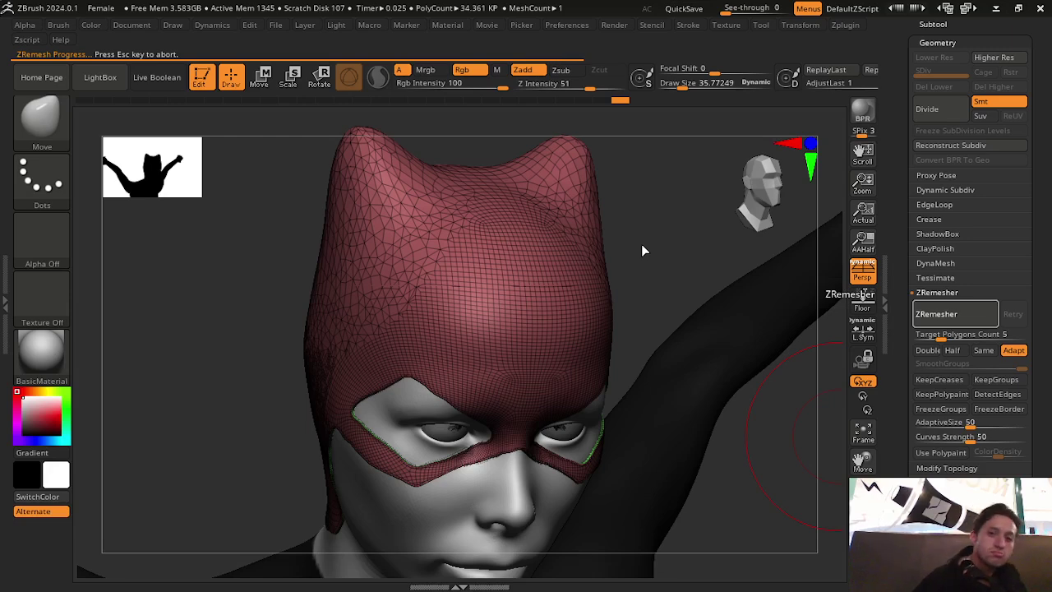
Hide the wireframe and Shift-smooth the bump on top of the hood
left_click_drag(653, 274, 629, 280, "shift")
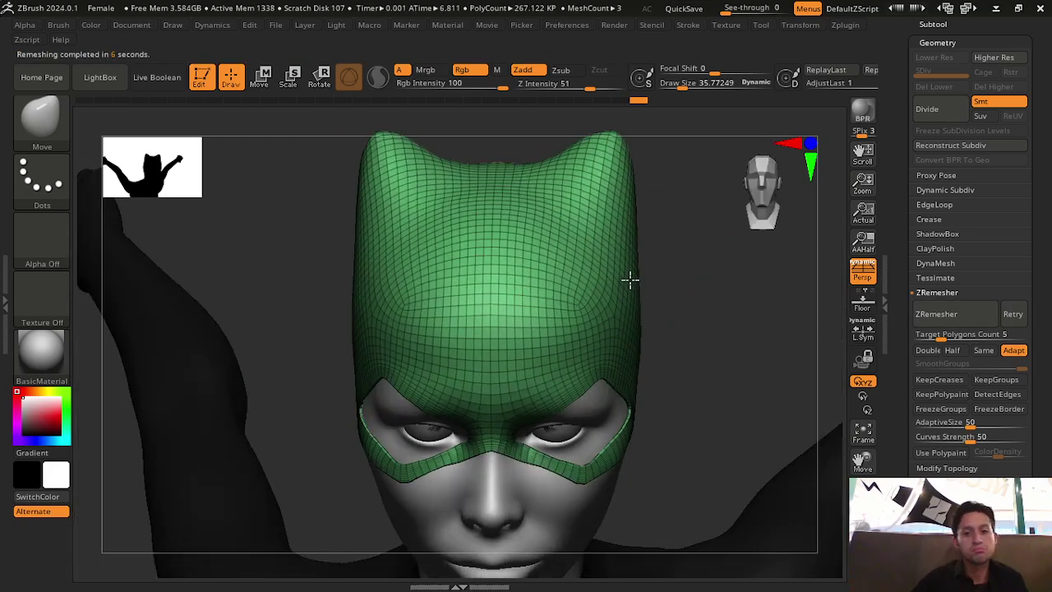
left_click_drag(645, 322, 824, 394)
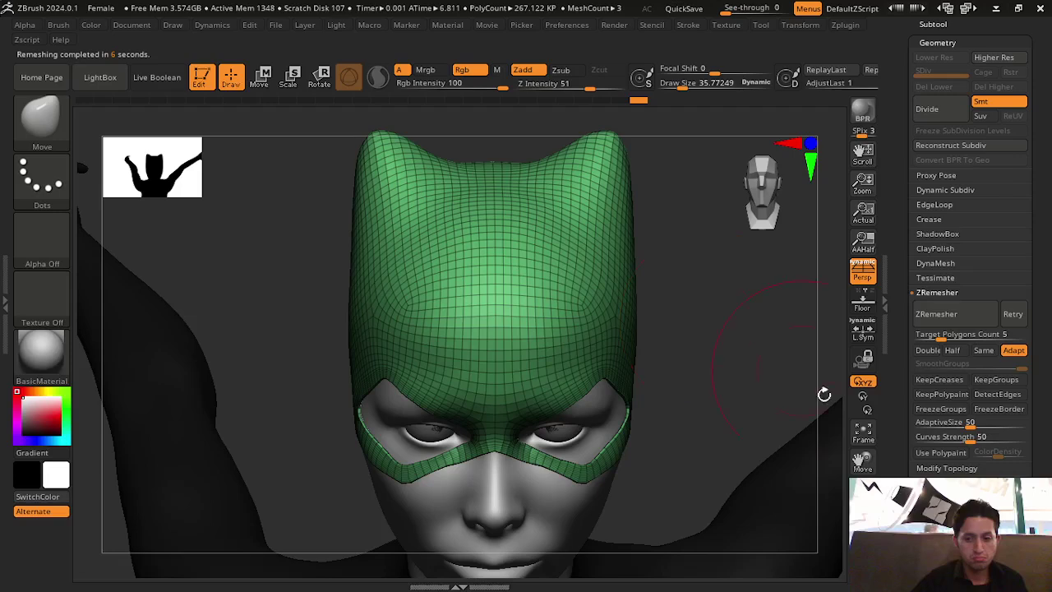
key("shift+f")
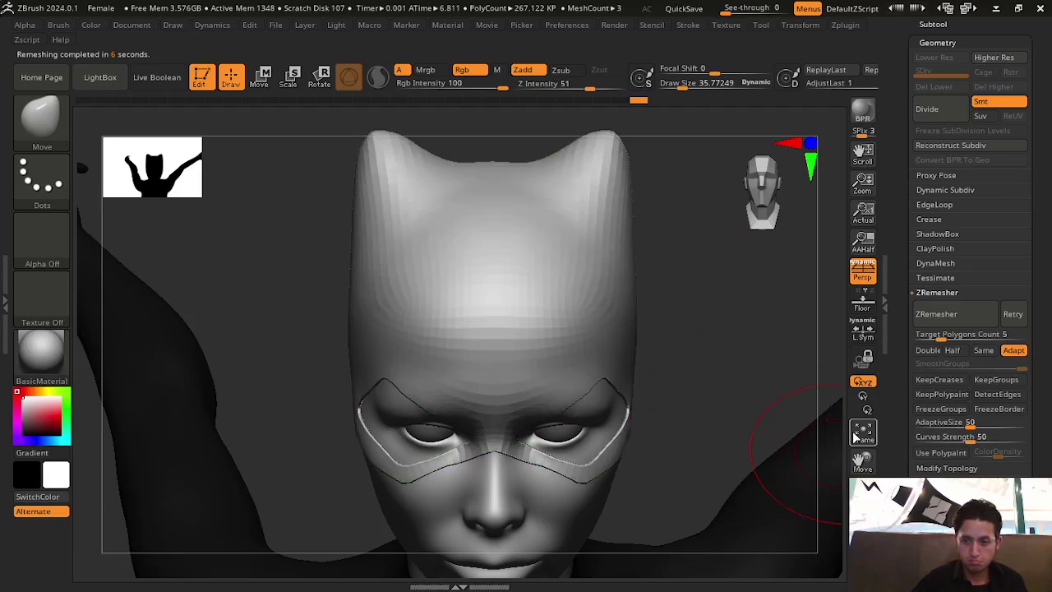
left_click_drag(488, 235, 507, 181, "shift")
left_click_drag(723, 316, 509, 197)
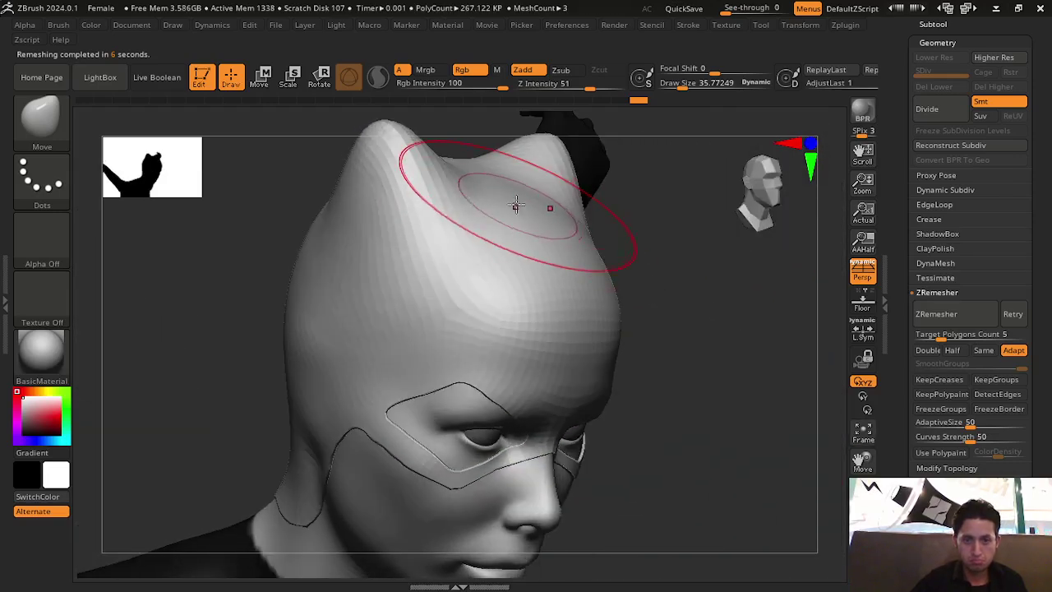
left_click_drag(692, 291, 742, 296)
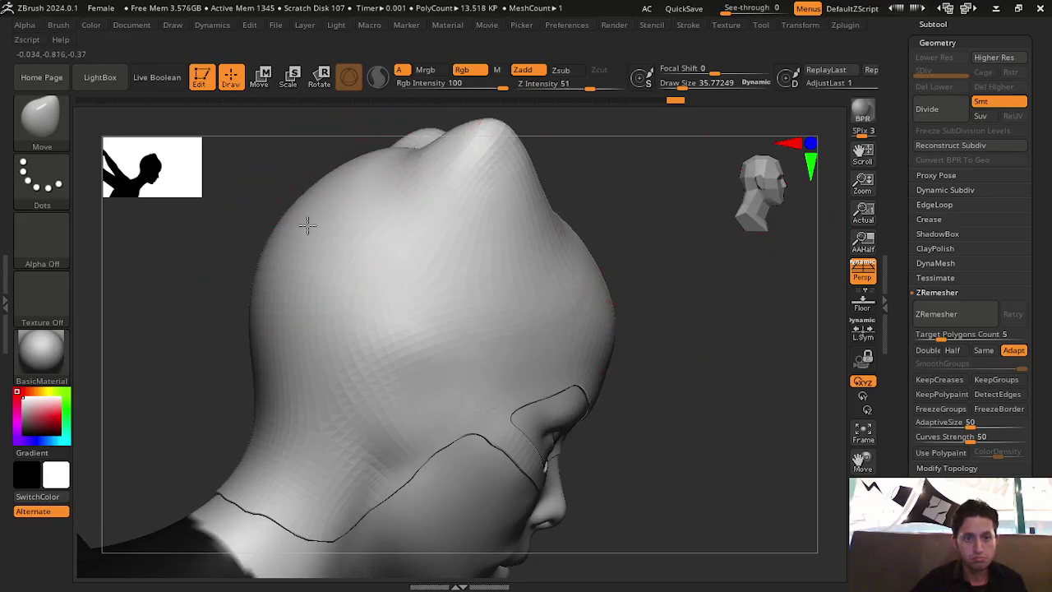
left_click_drag(308, 227, 325, 197, "shift")
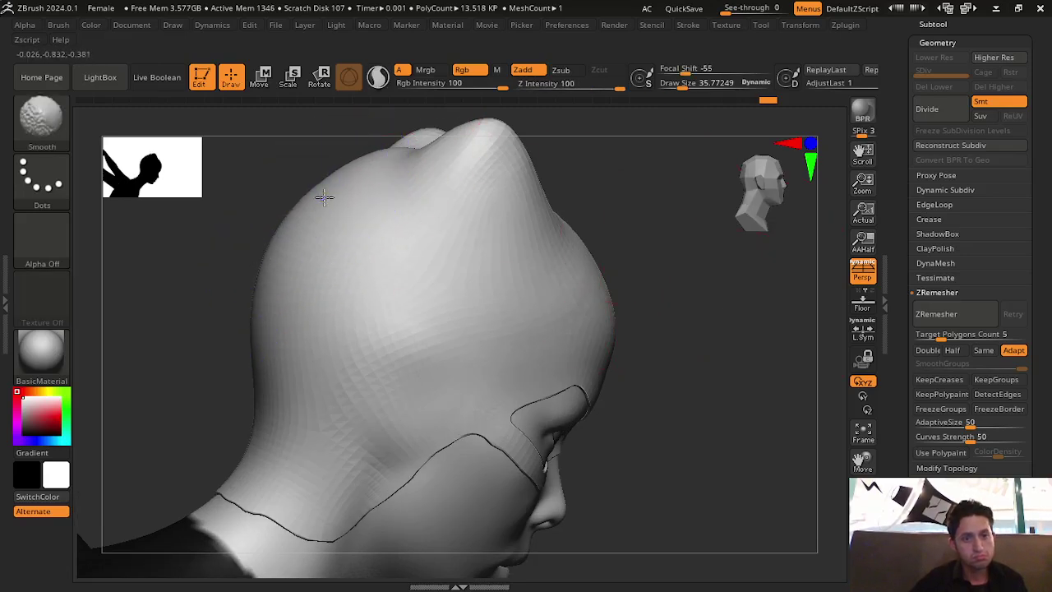
key("ctrl")
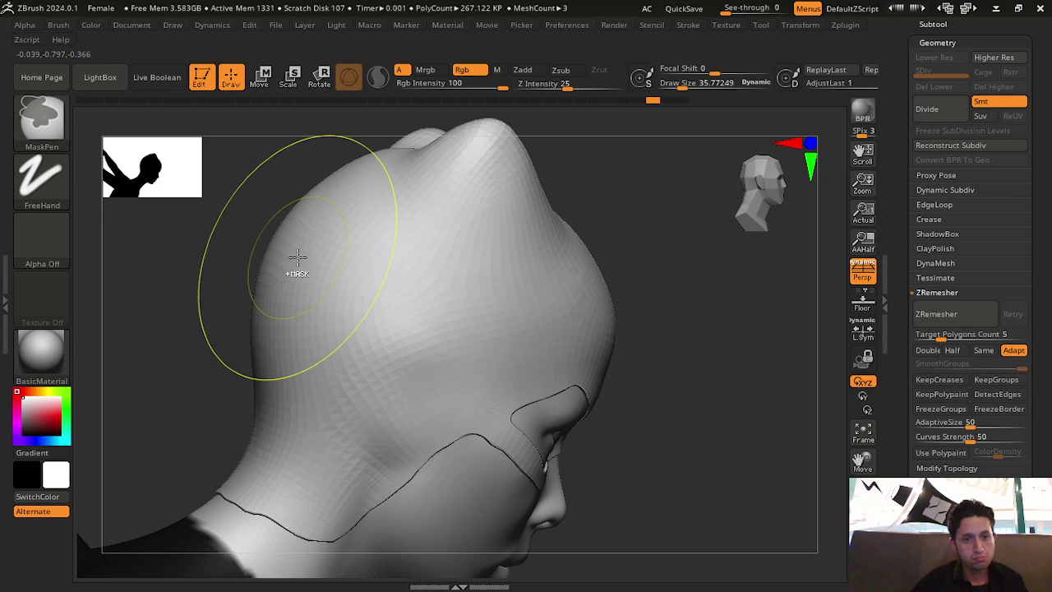
left_click_drag(665, 359, 674, 384)
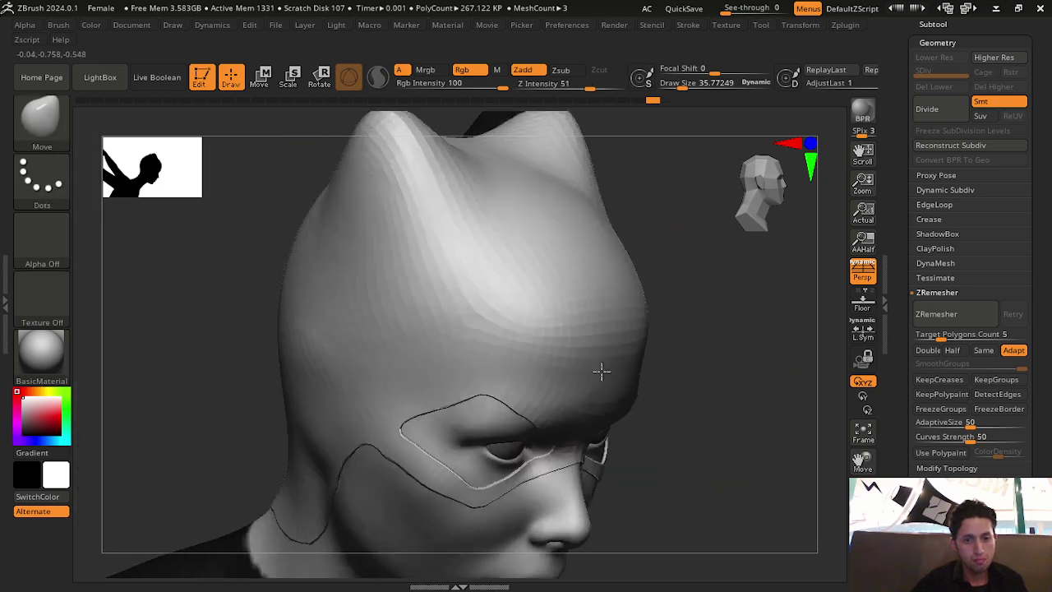
Show the wireframe and hide the head subtool to isolate the hood
key("shift+f")
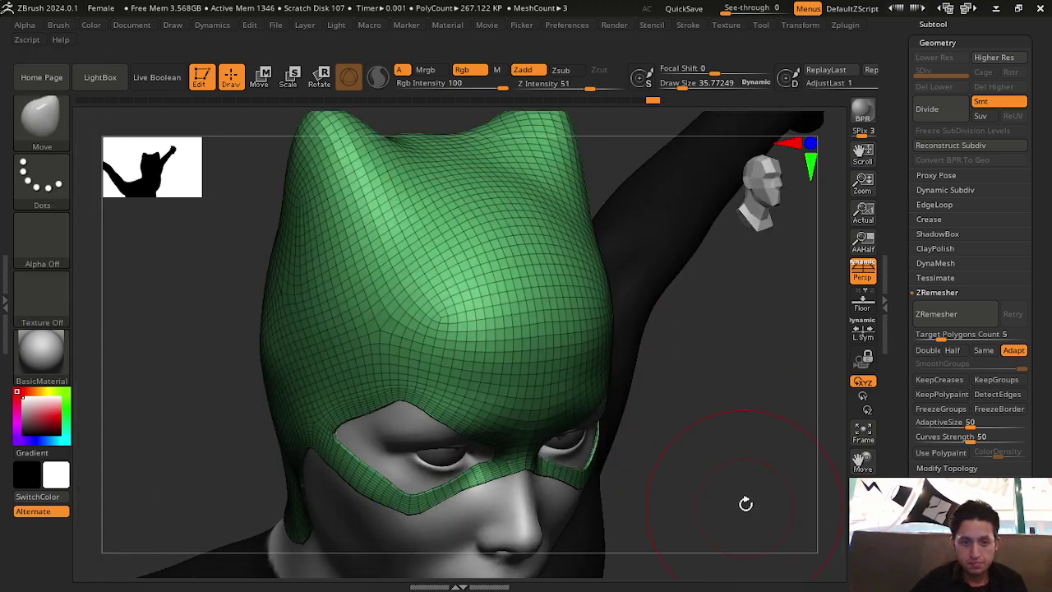
left_click_drag(745, 502, 796, 452)
scroll(996, 230, "up", 3)
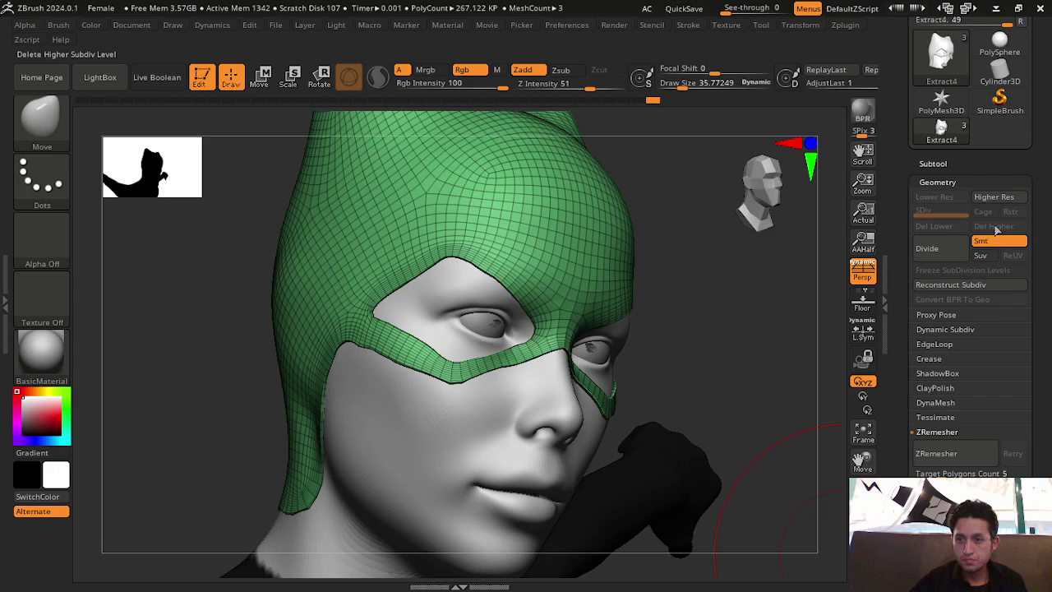
left_click(966, 161)
left_click(1020, 69, "ctrl+shift")
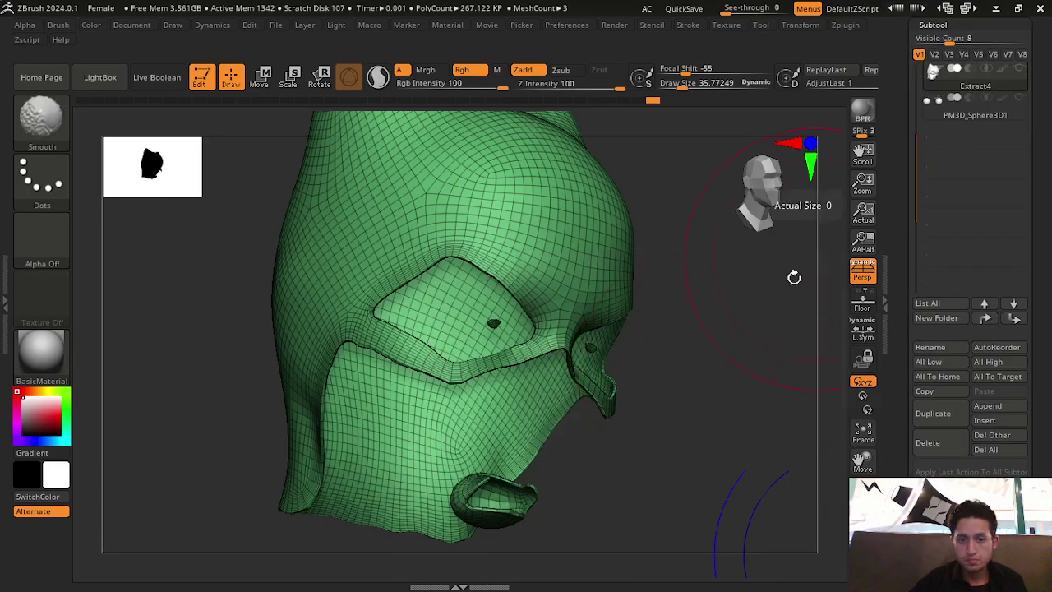
mouse_move(794, 277)
left_mouse_down()
mouse_move(746, 381)
mouse_move(814, 391)
left_mouse_up()
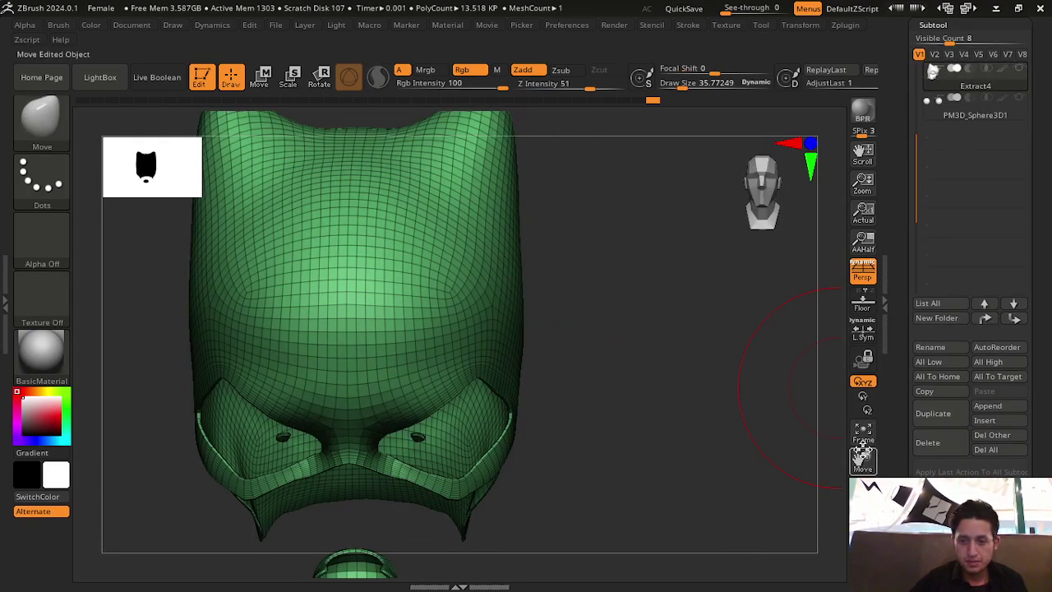
mouse_move(862, 456)
left_mouse_down()
mouse_move(833, 387)
mouse_move(800, 413)
left_mouse_up()
Hide the small stray blob below the mask with SelectLasso, then orbit to check
key("ctrl+shift")
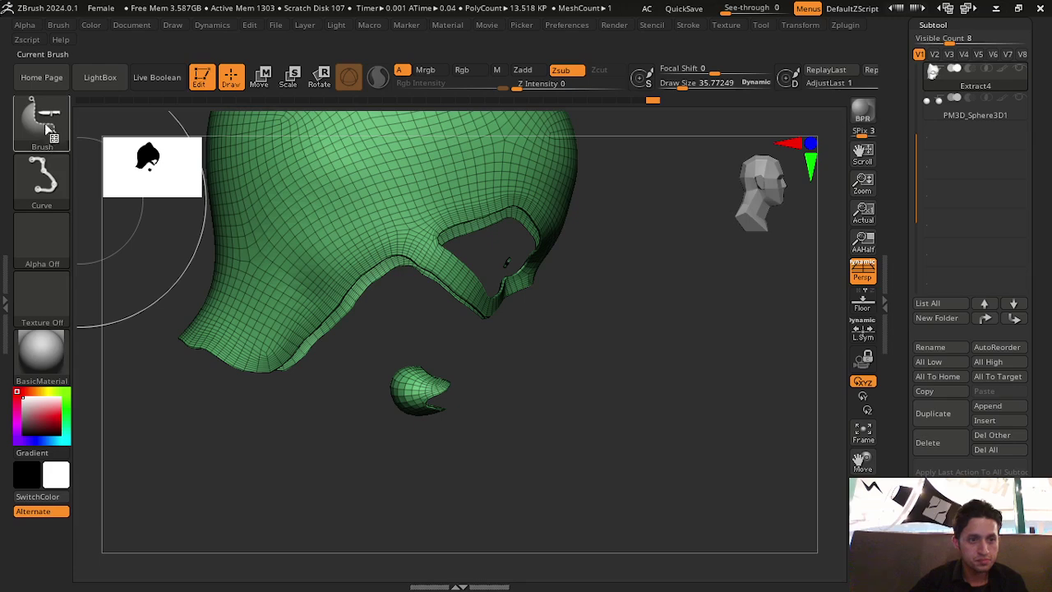
left_click(48, 128)
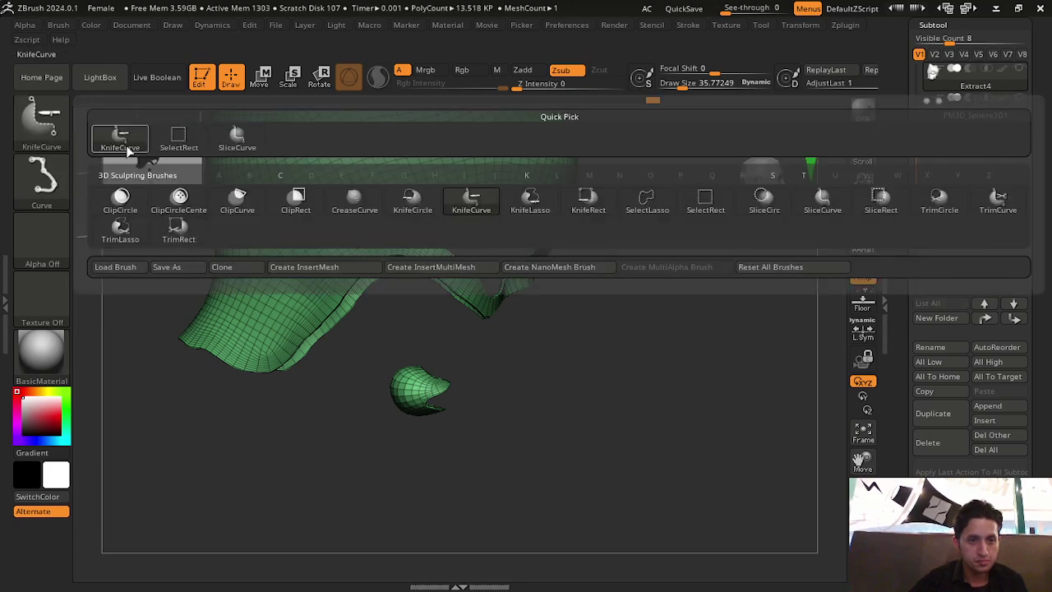
left_click(647, 201)
left_click_drag(542, 374, 359, 356, "ctrl+alt+shift")
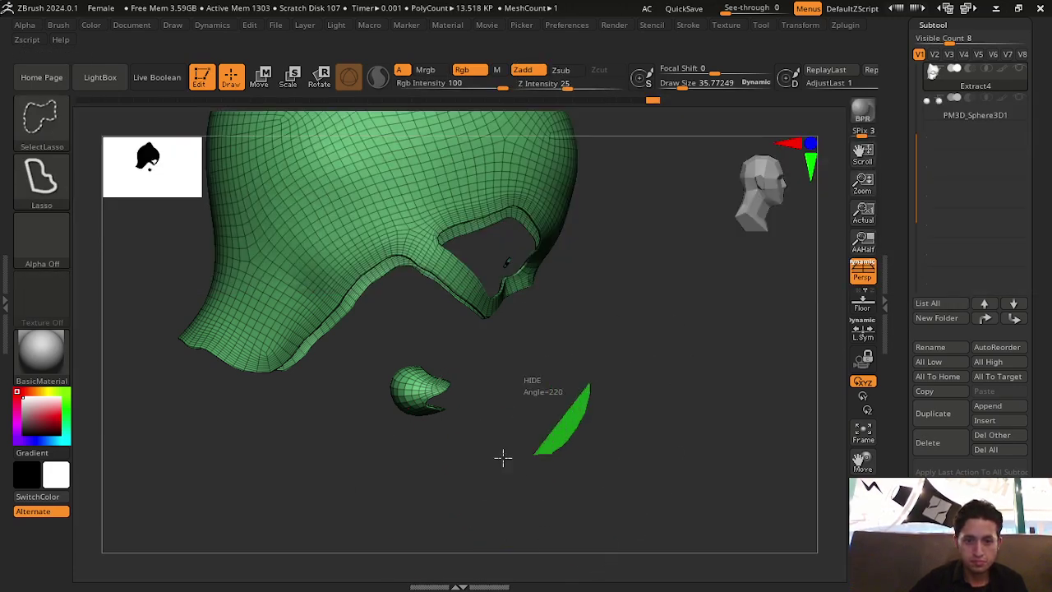
mouse_move(438, 327)
left_mouse_down()
mouse_move(646, 390)
mouse_move(594, 436)
mouse_move(578, 493)
mouse_move(601, 495)
mouse_move(648, 422)
mouse_move(718, 408)
mouse_move(664, 395)
mouse_move(688, 399)
mouse_move(700, 437)
mouse_move(715, 440)
left_mouse_up()
left_click_drag(862, 492, 859, 526)
mouse_move(609, 504)
left_mouse_down()
mouse_move(587, 437)
mouse_move(827, 467)
mouse_move(724, 485)
mouse_move(737, 488)
mouse_move(691, 482)
left_mouse_up()
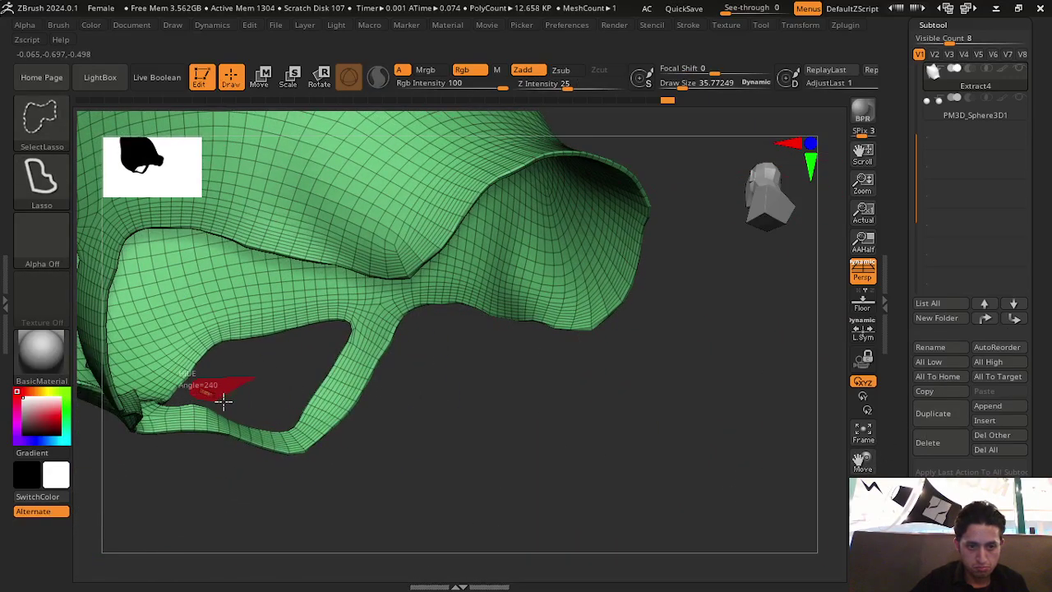
mouse_move(609, 493)
left_mouse_down()
mouse_move(649, 505)
mouse_move(592, 526)
mouse_move(585, 509)
mouse_move(608, 501)
left_mouse_up()
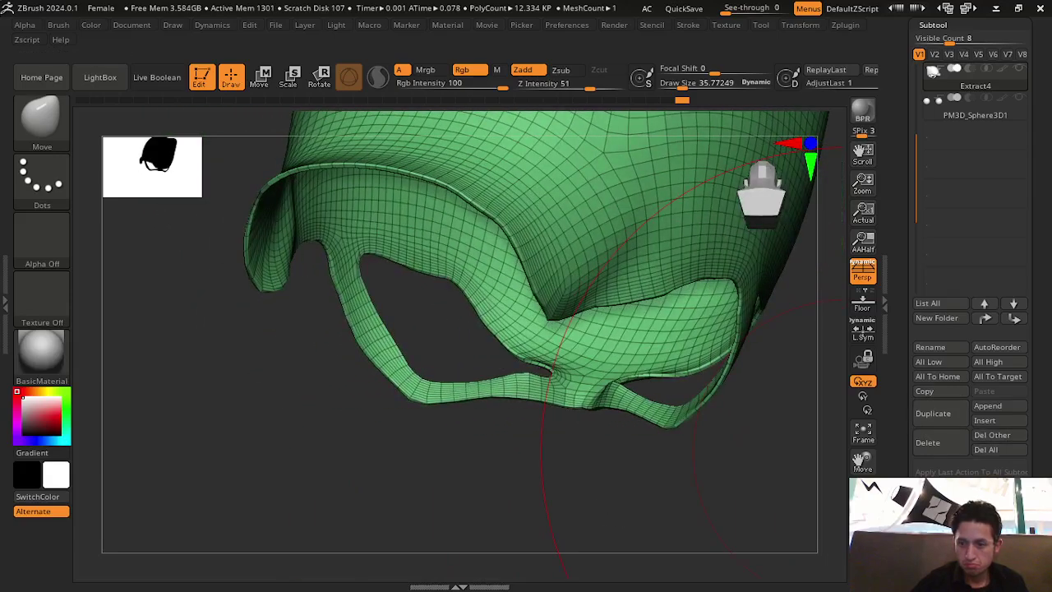
Expand Tool > Geometry > Modify Topology for the mask mesh
scroll(990, 467, "down", 2)
scroll(990, 467, "down", 1)
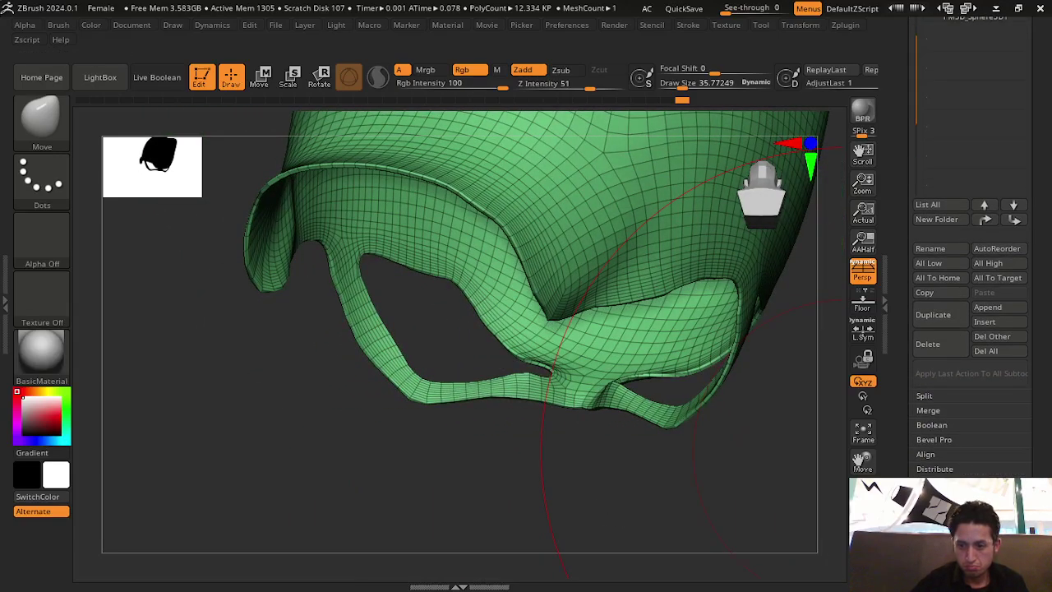
scroll(990, 466, "down", 1)
scroll(990, 467, "down", 1)
scroll(1003, 467, "down", 1)
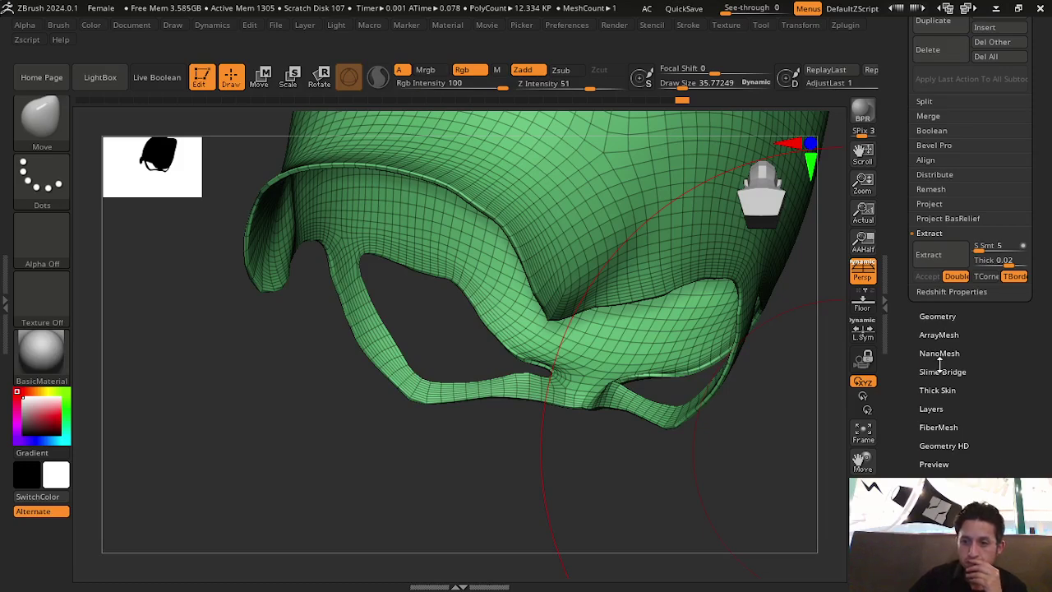
left_click(936, 314)
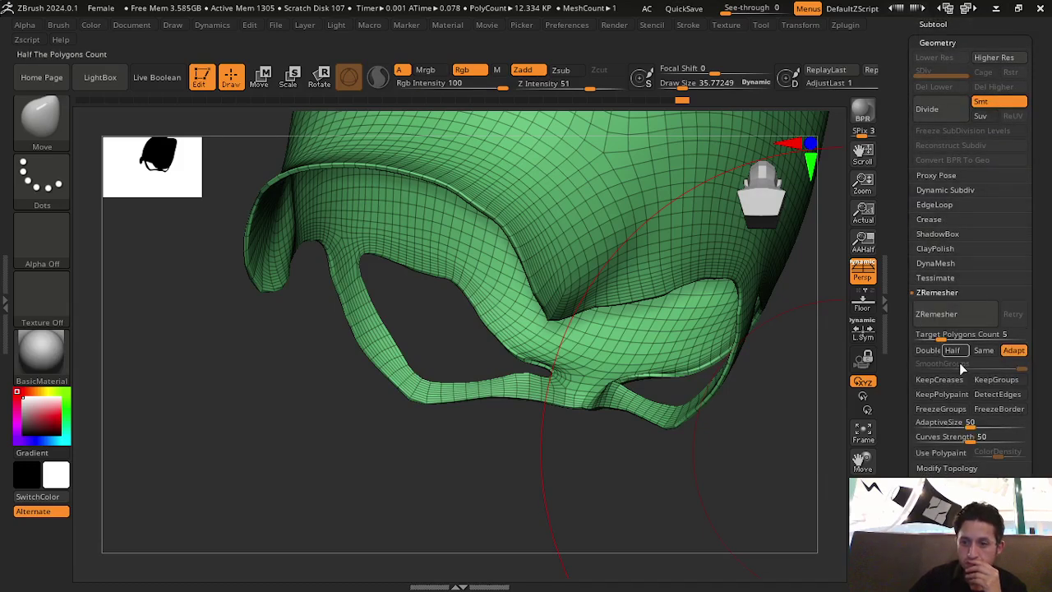
left_click(978, 469)
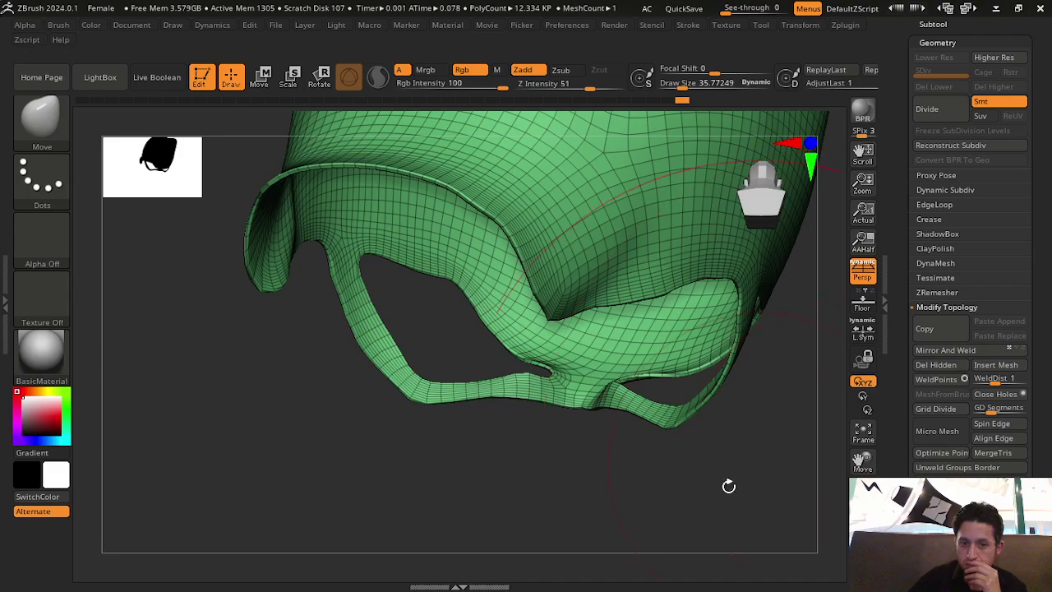
Orbit the mask to inspect its side and expand the Polygroups subpalette
mouse_move(728, 485)
left_mouse_down("shift")
mouse_move(570, 554)
mouse_move(458, 481)
mouse_move(707, 452)
mouse_move(735, 399)
left_mouse_up("shift")
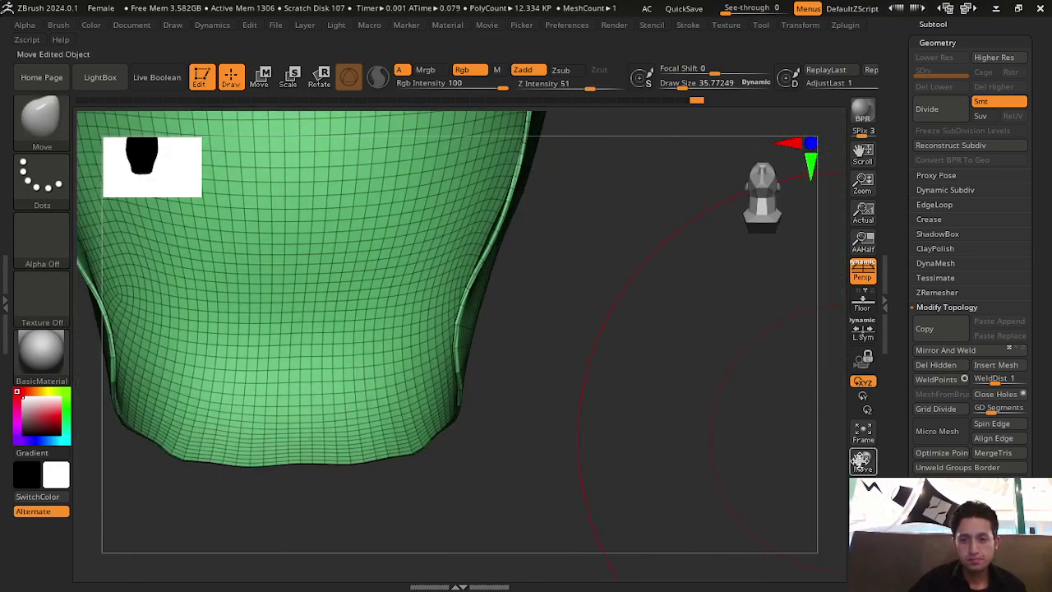
mouse_move(860, 462)
left_mouse_down()
mouse_move(747, 446)
mouse_move(742, 514)
mouse_move(735, 480)
mouse_move(1049, 358)
left_mouse_up()
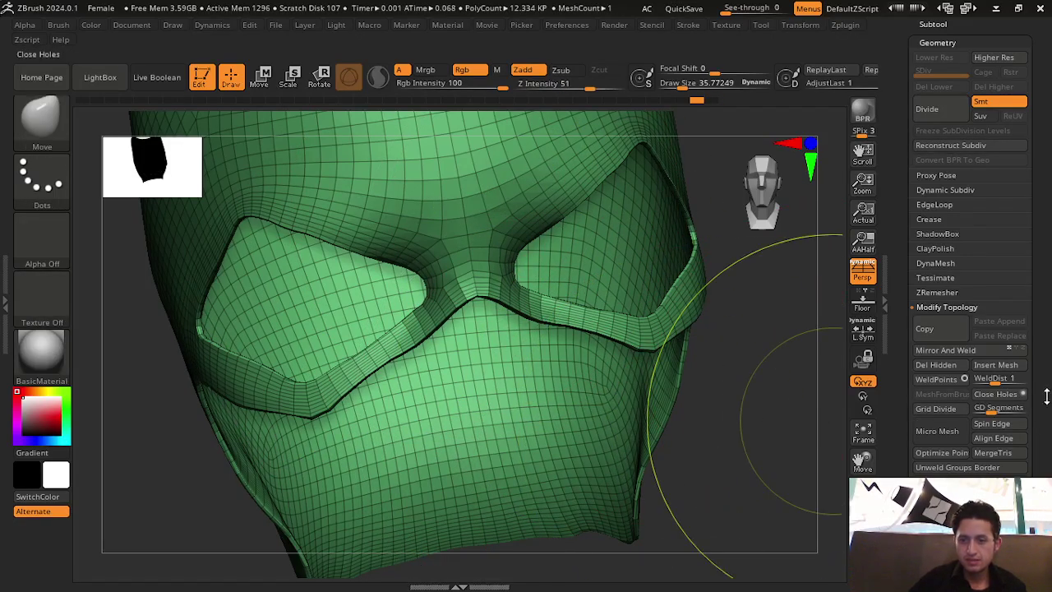
scroll(1042, 411, "down", 5)
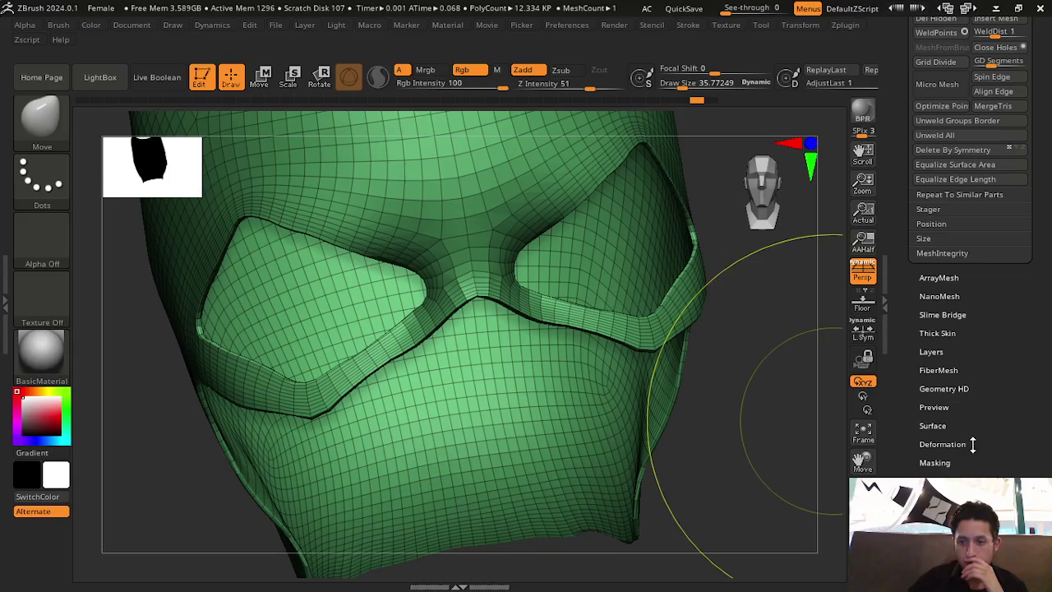
left_click(940, 499)
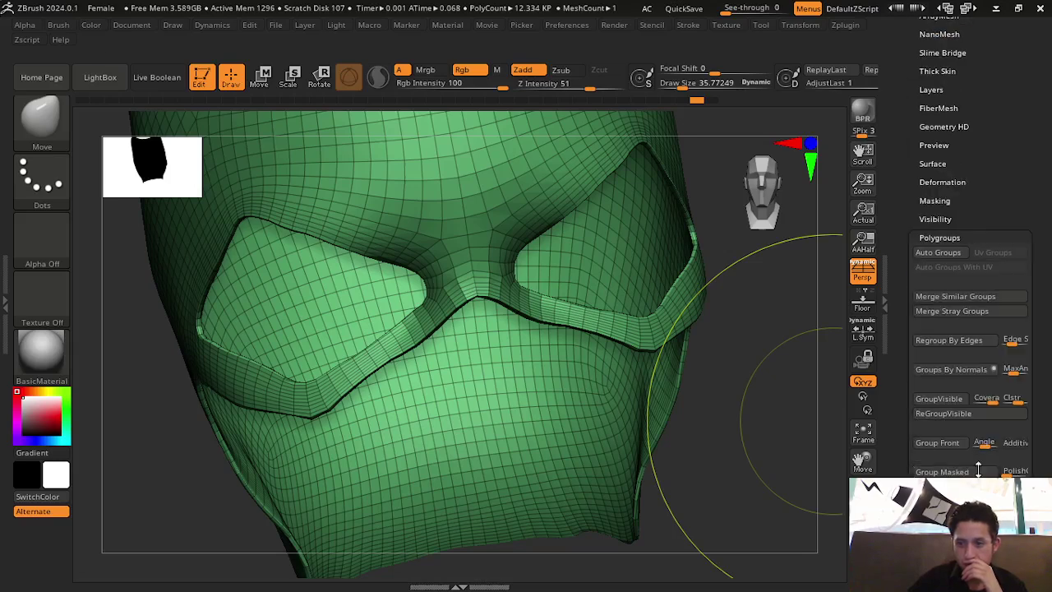
Regroup the mask by Groups By Normals and inspect the blue strap from several sides
left_click(967, 370)
left_click_drag(833, 380, 801, 454)
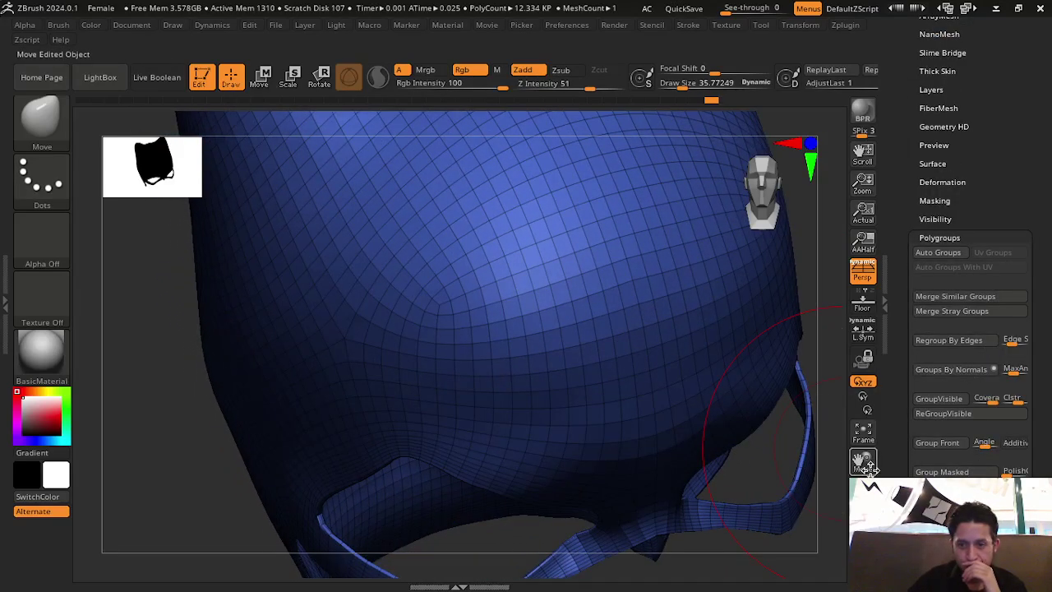
mouse_move(863, 465)
left_mouse_down()
mouse_move(831, 424)
mouse_move(847, 465)
left_mouse_up()
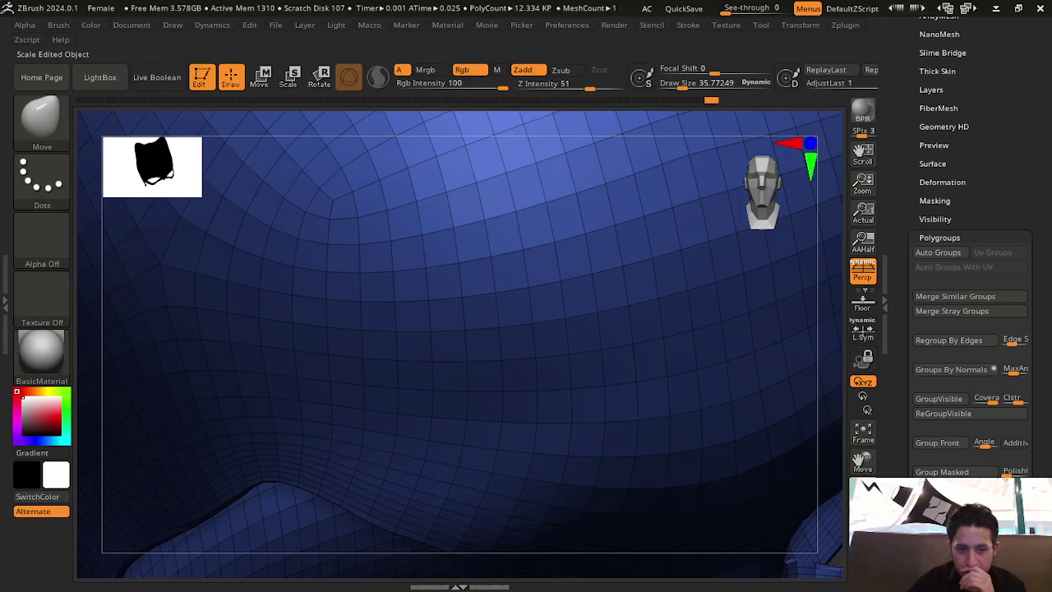
left_click(860, 438)
mouse_move(827, 336)
left_mouse_down()
mouse_move(699, 431)
mouse_move(601, 438)
left_mouse_up()
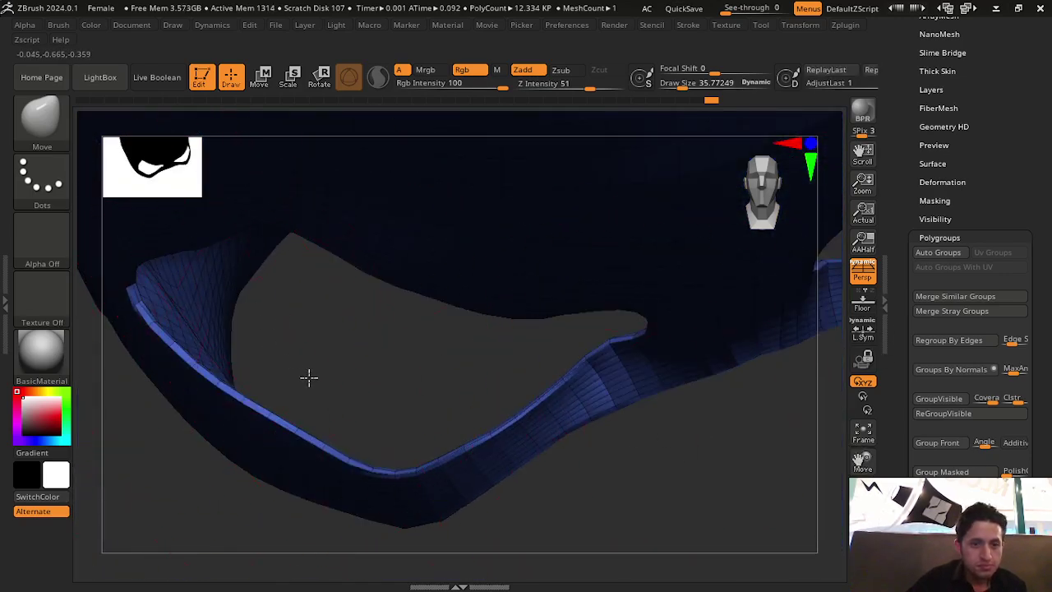
mouse_move(308, 376)
left_mouse_down()
mouse_move(296, 381)
mouse_move(307, 380)
mouse_move(220, 261)
left_mouse_up()
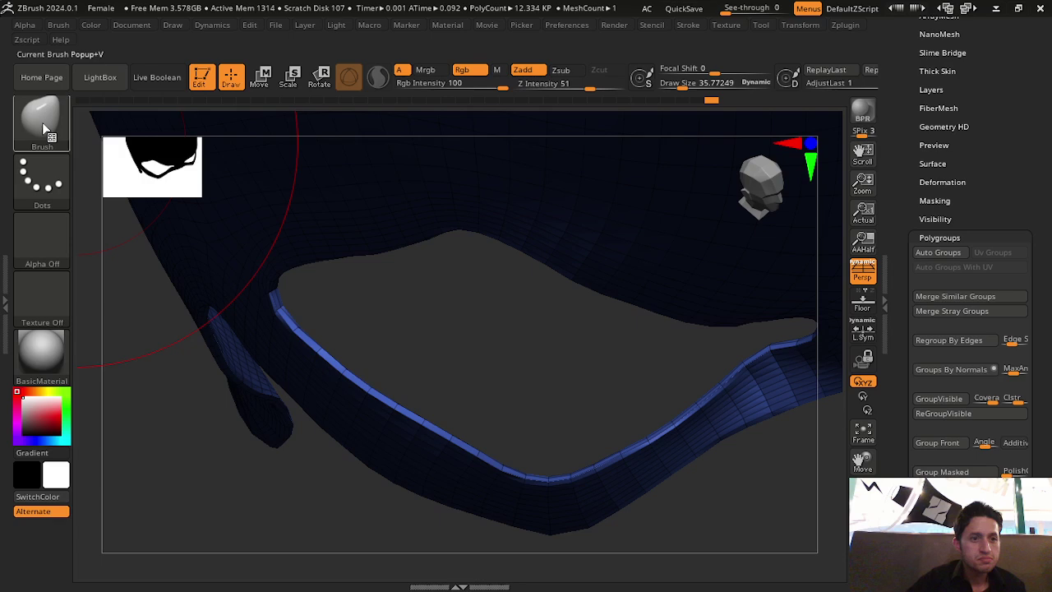
Select the ZModeler brush from the brush palette
key("ctrl")
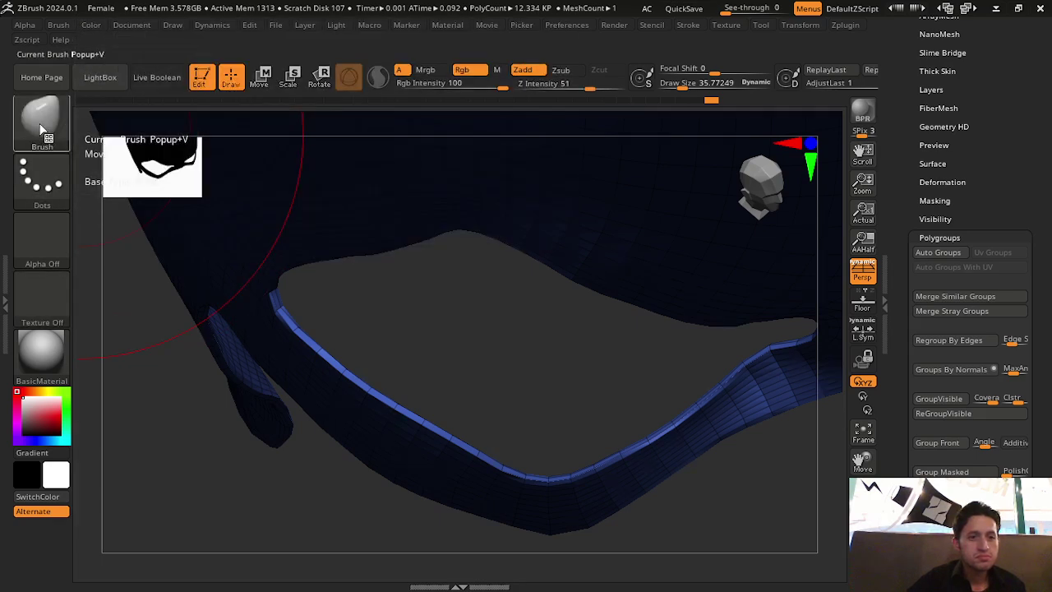
left_click(43, 123)
key("z")
key("m")
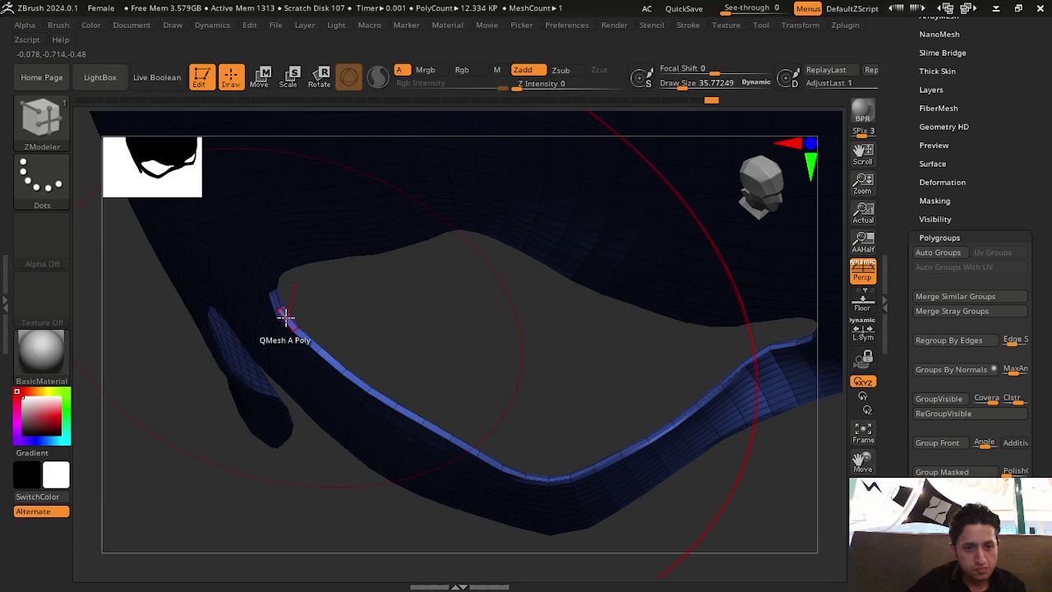
View ZModeler's Polygon Actions, close it, then open Edge Actions over the mask rim
key("space")
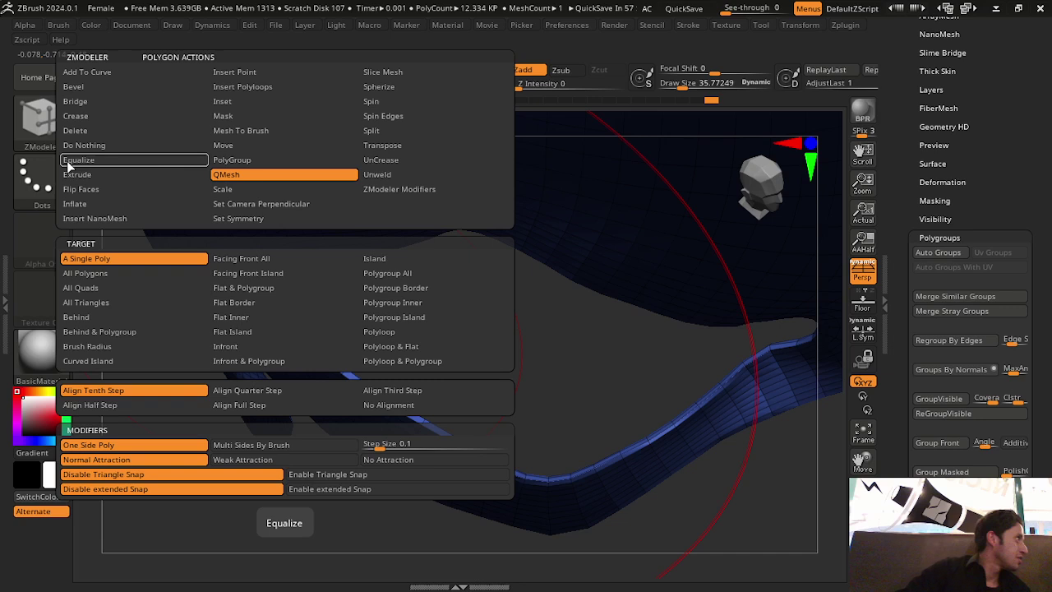
key("space")
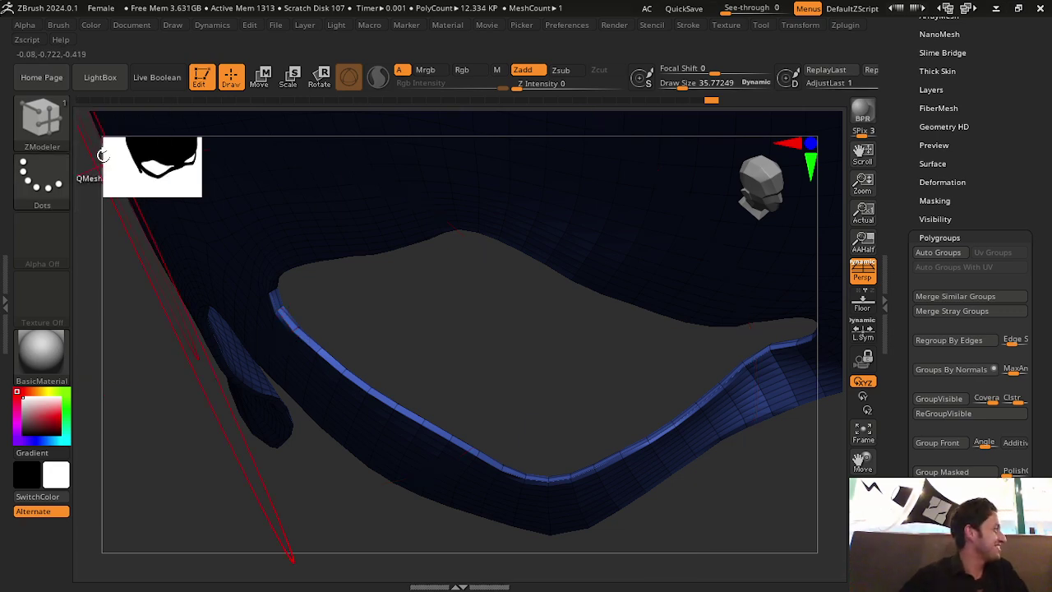
left_click_drag(442, 322, 366, 322)
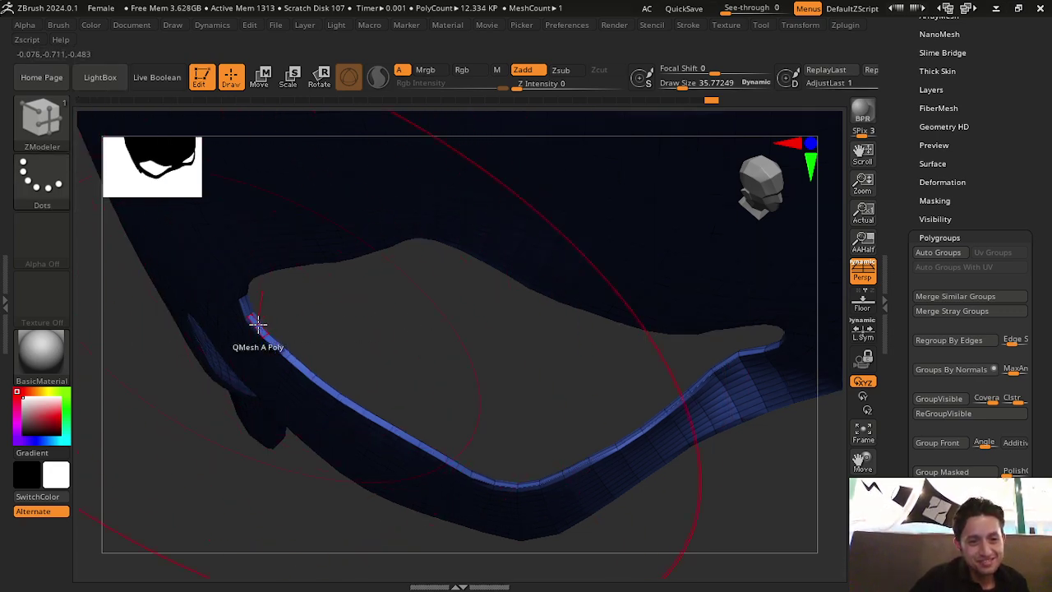
key("space")
left_click(35, 130)
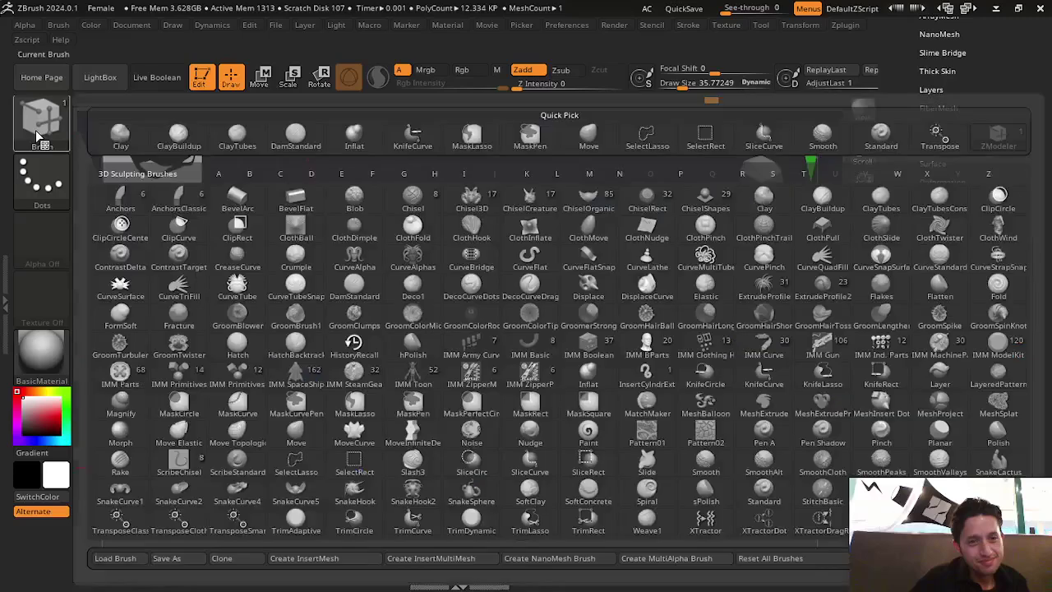
key("space")
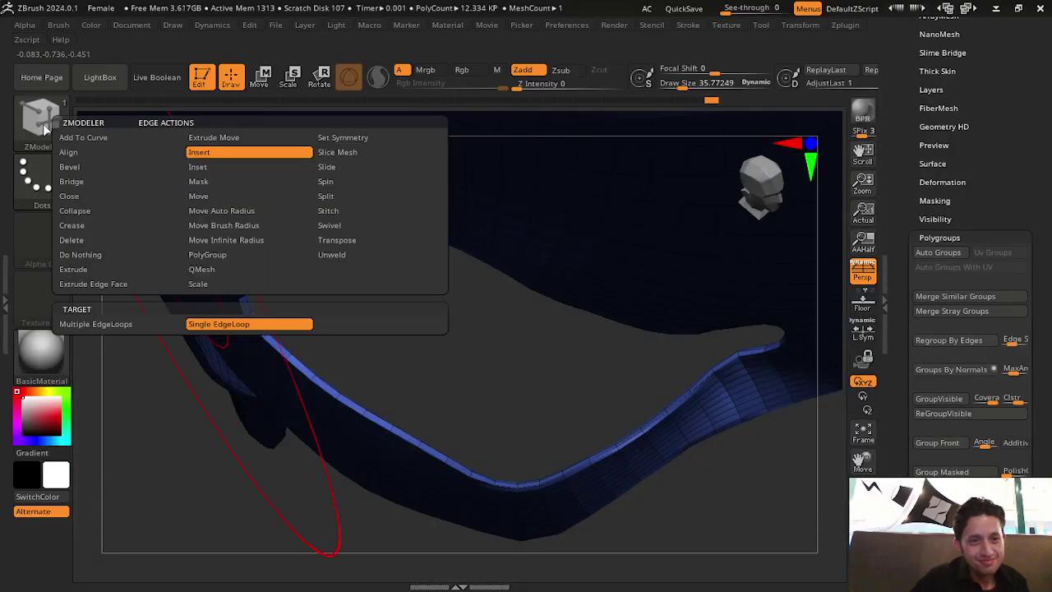
left_click(43, 122)
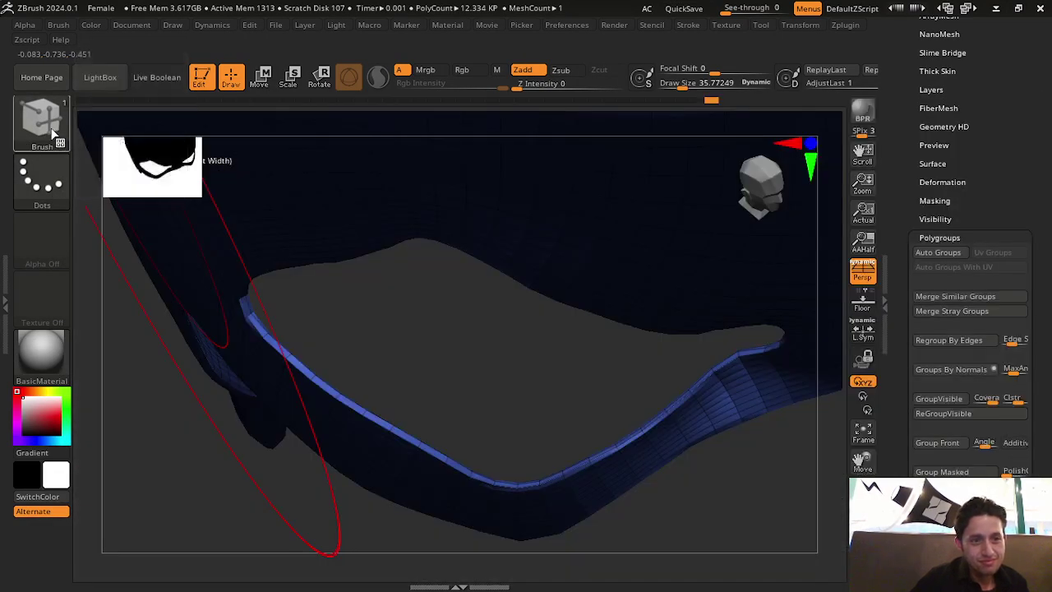
Set ZModeler's polygon action to PolyGroup and start a new group on the rim
left_click(54, 134)
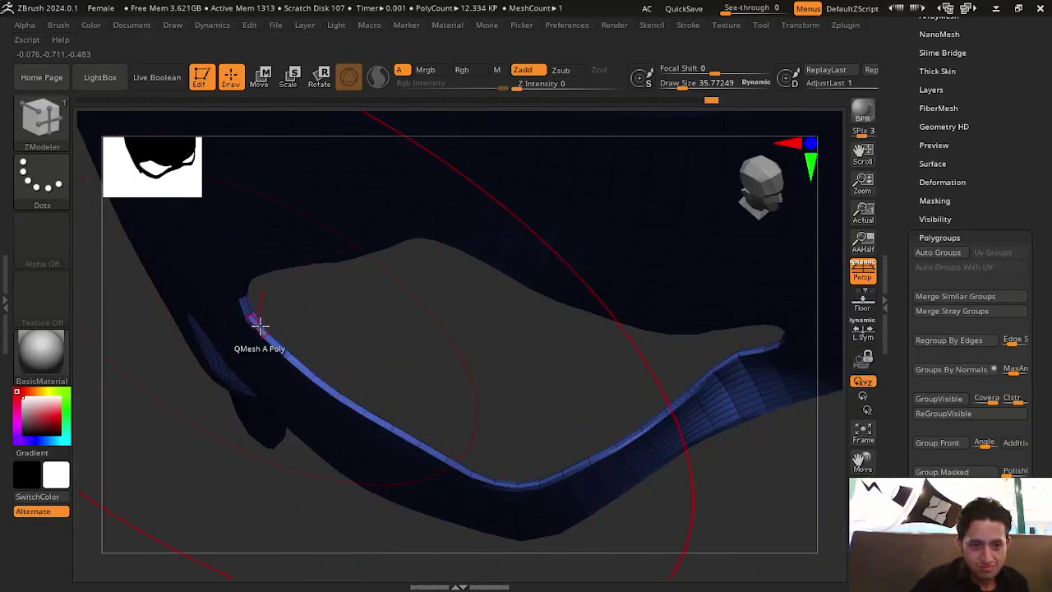
key("space")
left_click(227, 160)
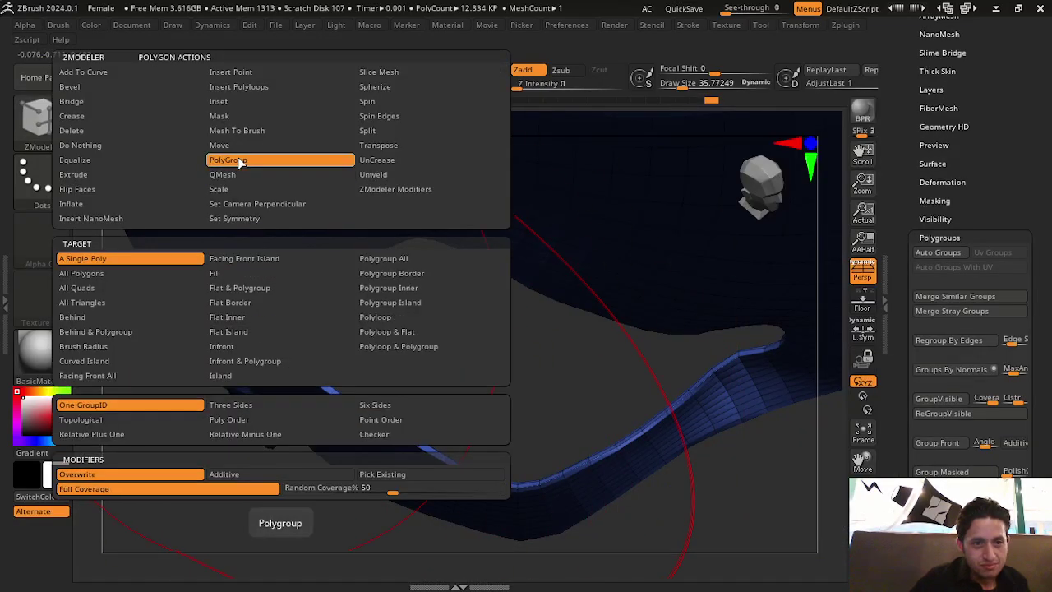
left_click_drag(862, 460, 261, 448)
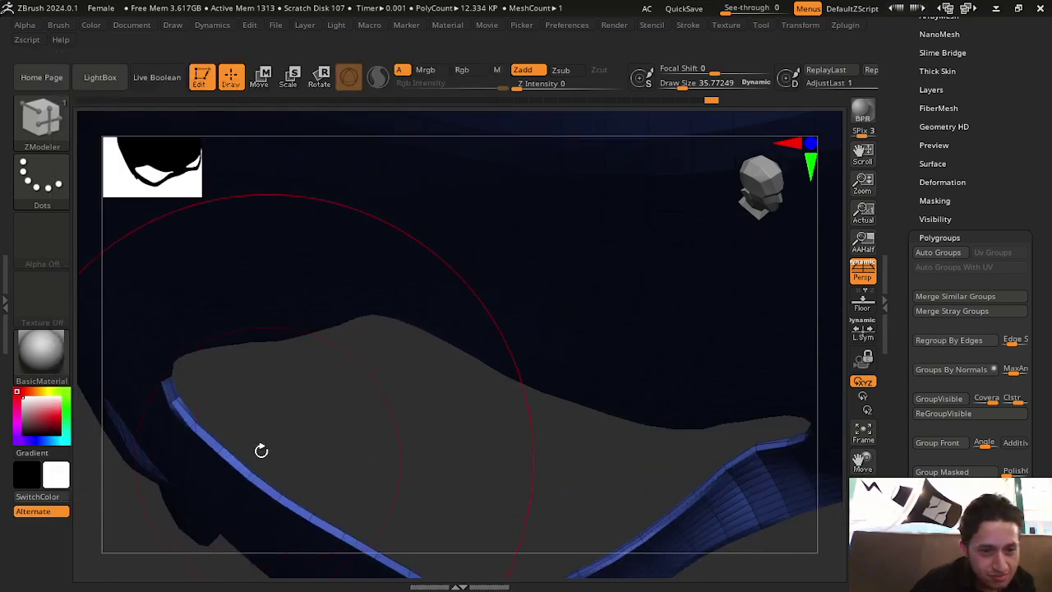
left_click(179, 406)
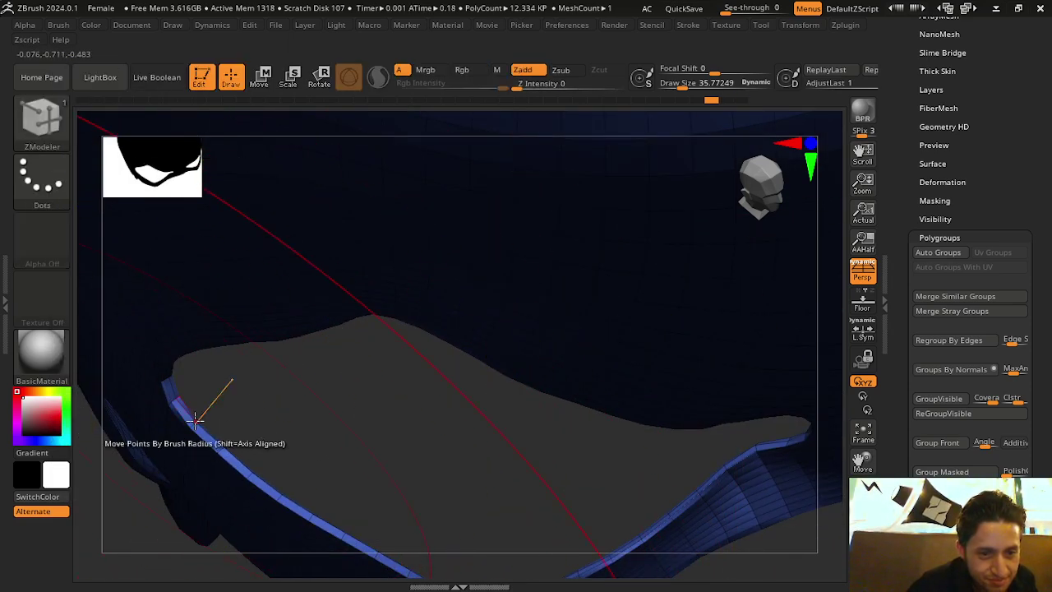
left_click_drag(188, 420, 234, 458)
Extend the new polygroup along the eye-opening edge band
left_click_drag(859, 459, 341, 305)
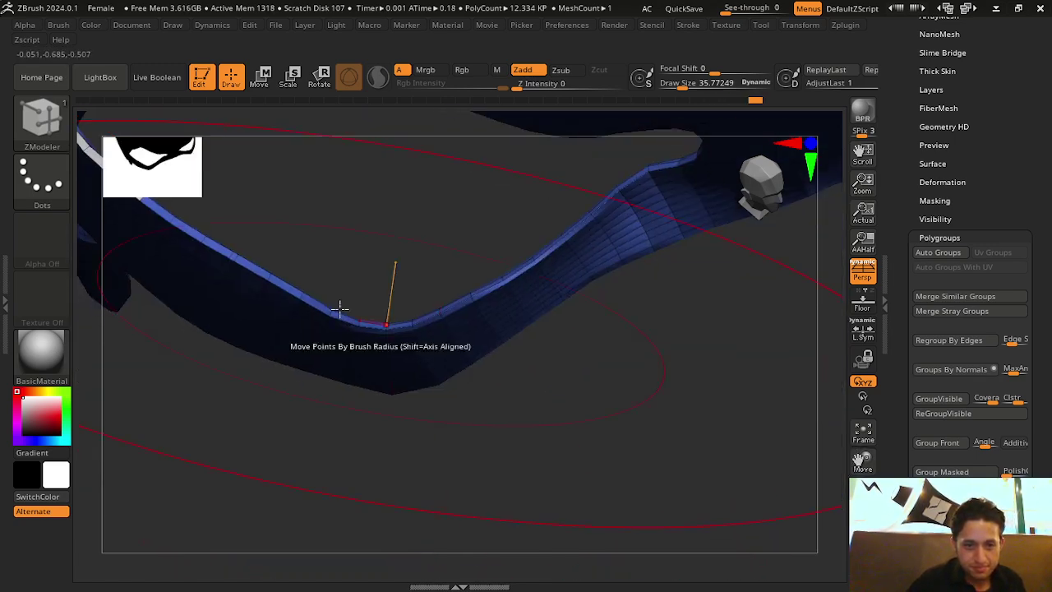
mouse_move(850, 457)
left_mouse_down()
mouse_move(859, 460)
mouse_move(387, 364)
left_mouse_up()
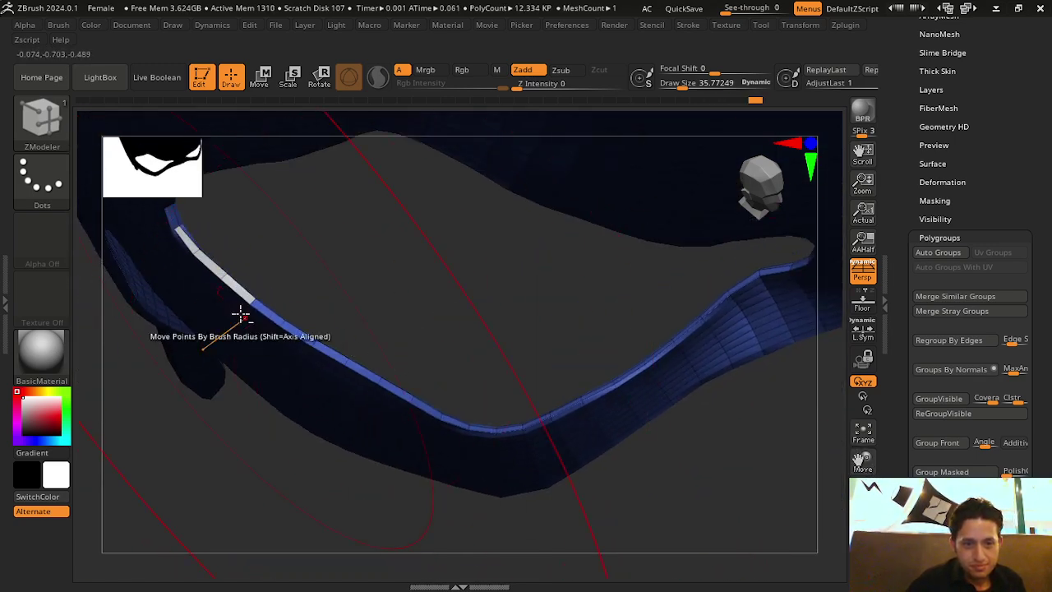
left_click_drag(293, 325, 421, 405)
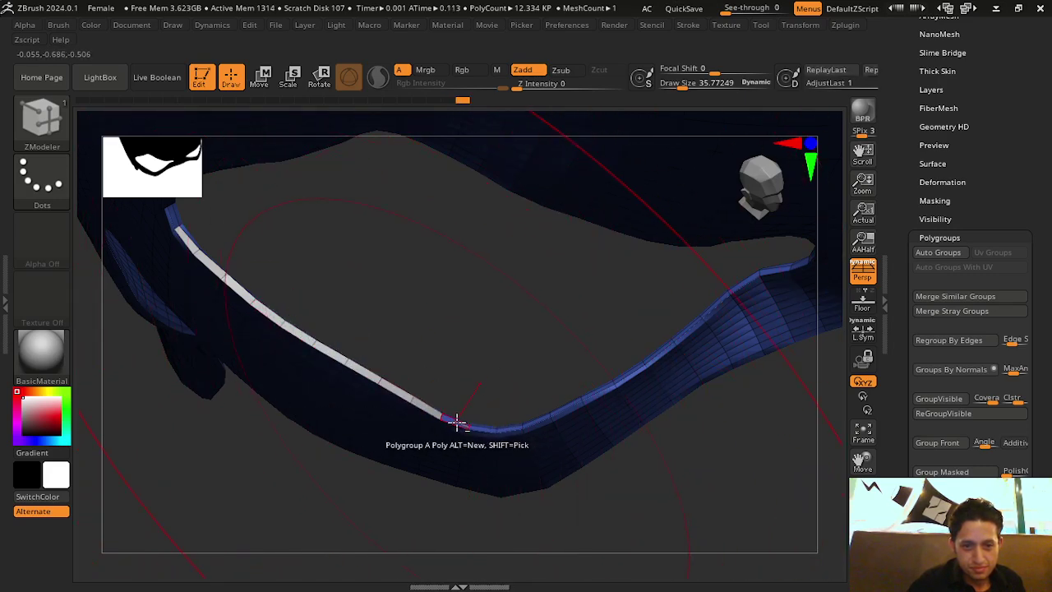
left_click_drag(458, 422, 481, 429)
mouse_move(489, 430)
right_mouse_down()
mouse_move(653, 482)
mouse_move(542, 439)
right_mouse_up()
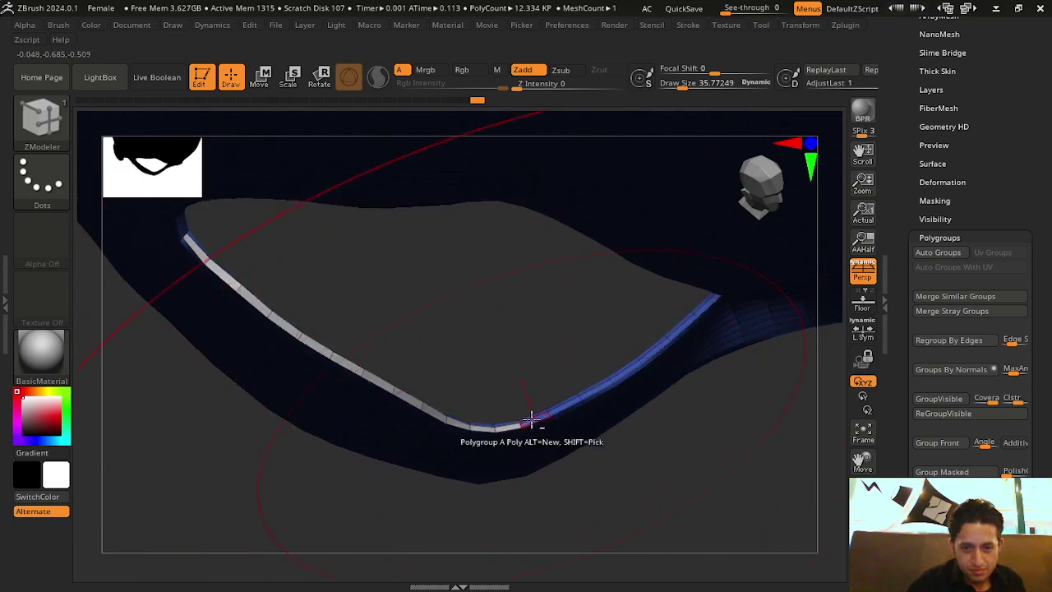
left_click_drag(528, 419, 563, 405)
key("ctrl+z")
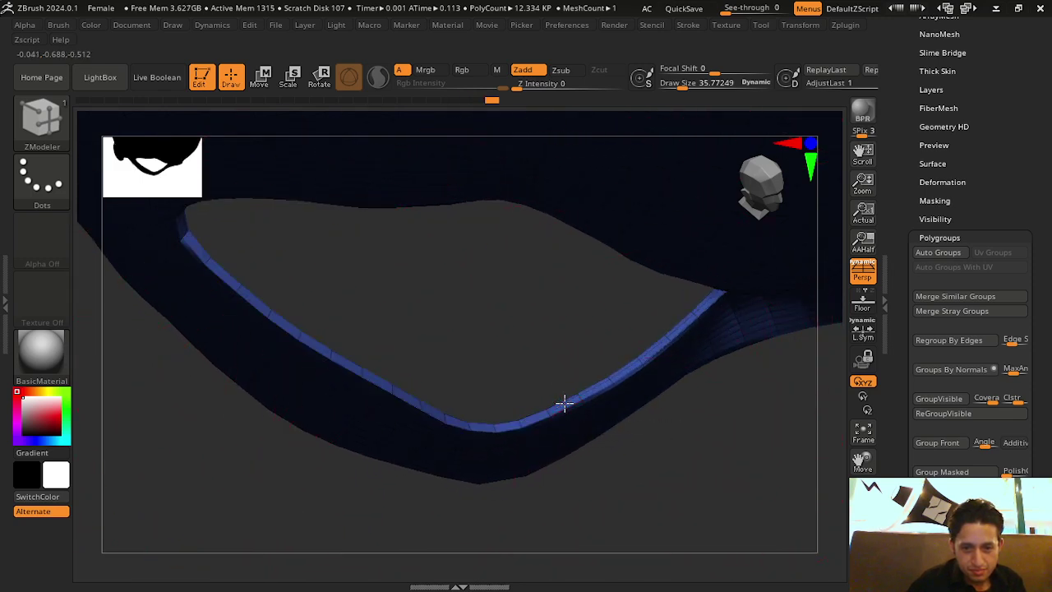
key("ctrl+shift+z")
Undo most of the grouped strip, leaving only a short grouped stretch
left_click_drag(695, 466, 684, 471)
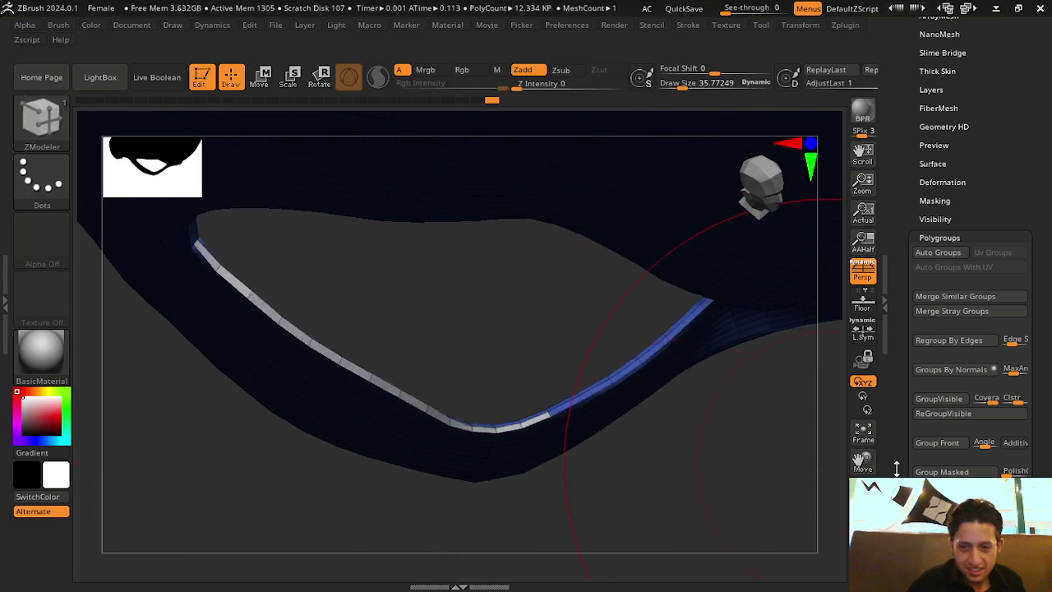
right_click_drag(685, 471, 652, 437)
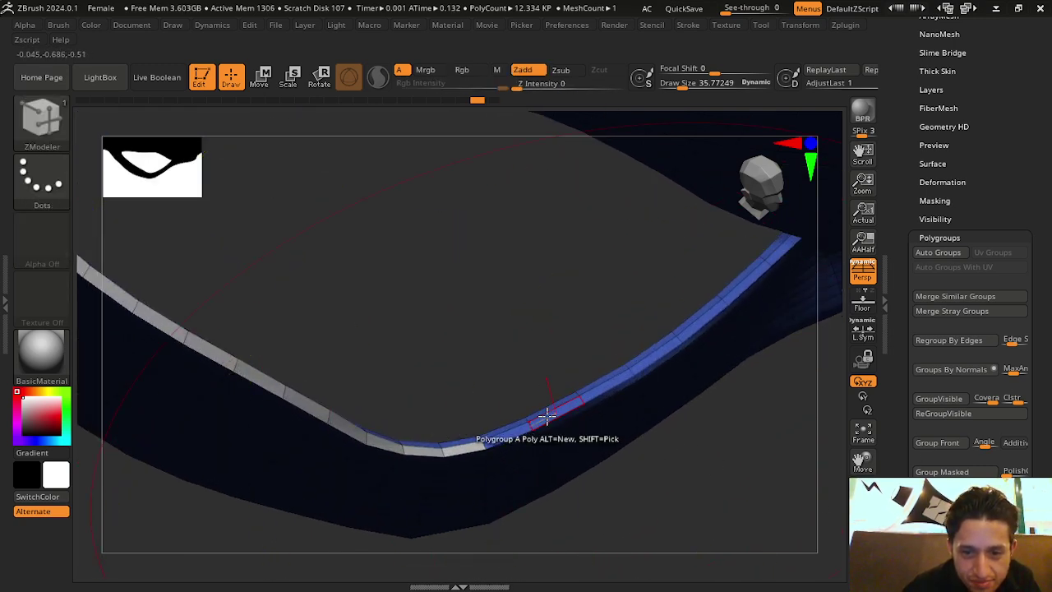
key("ctrl+z")
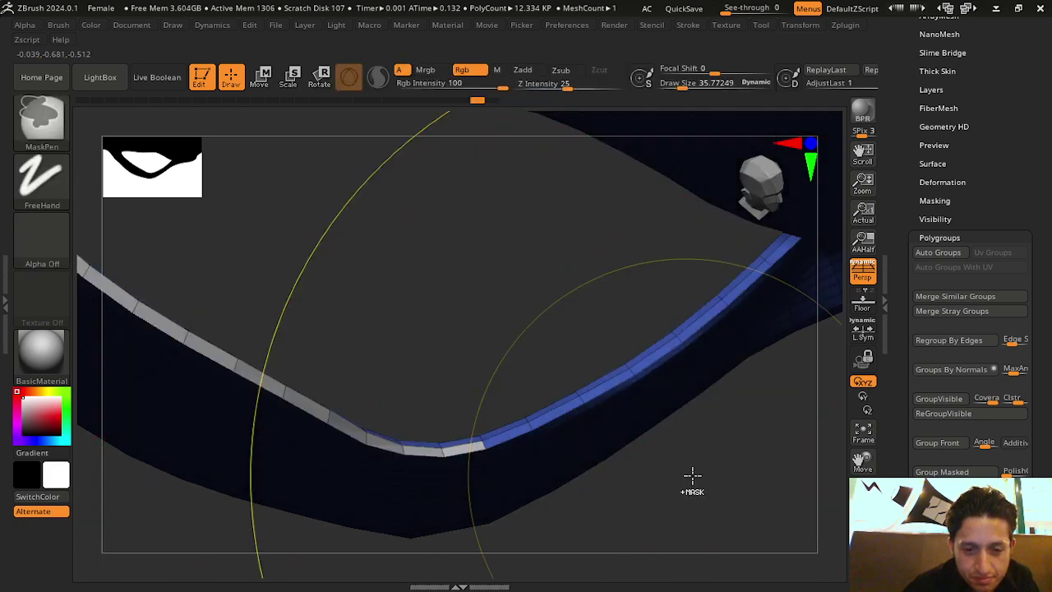
key("ctrl+z")
key("ctrl+z")
key("ctrl+z")
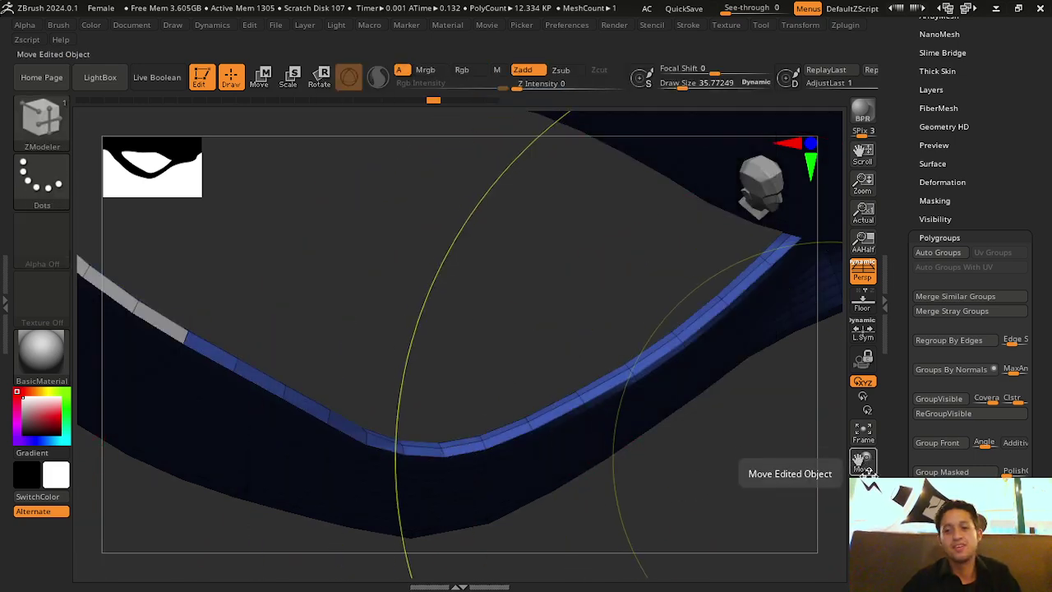
left_click_drag(863, 466, 578, 369)
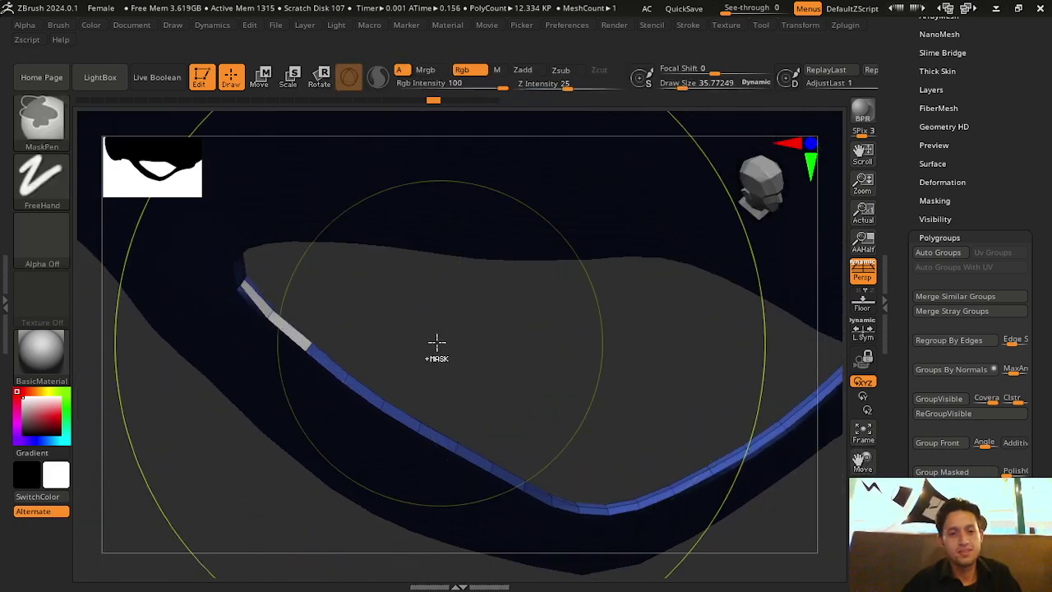
Set the ZModeler target to Polyloop & Flat and regroup the whole rim loop
right_click(258, 301)
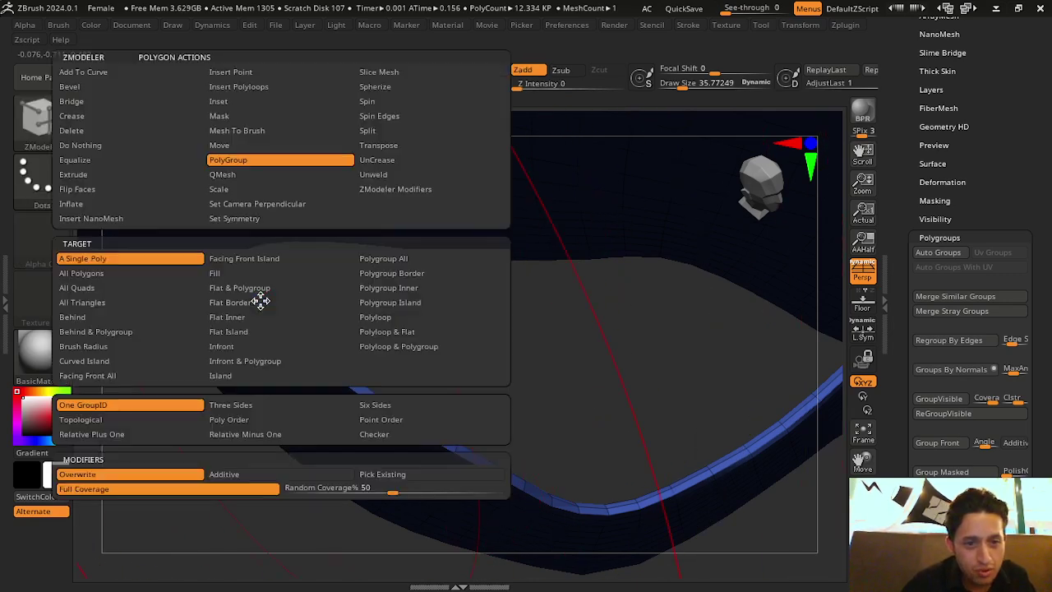
left_click(407, 332)
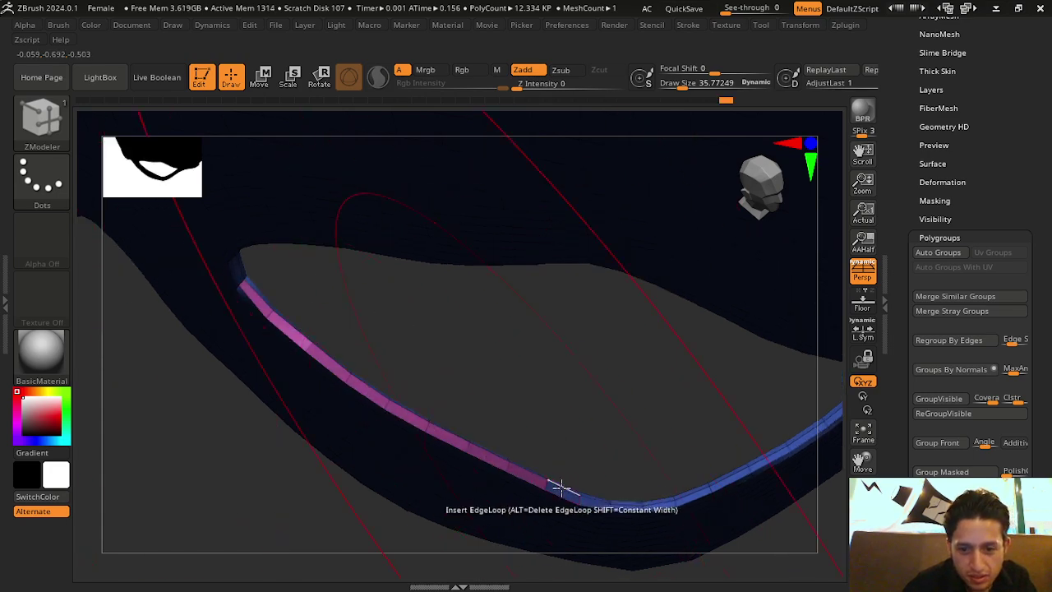
left_click_drag(690, 491, 653, 458)
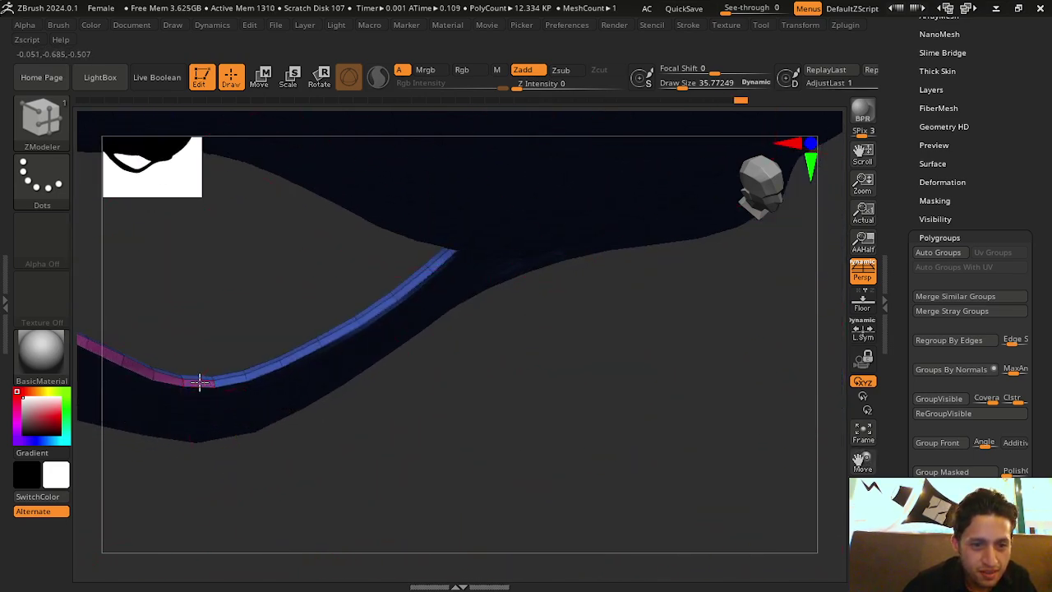
mouse_move(200, 383)
left_mouse_down()
mouse_move(404, 354)
mouse_move(395, 314)
left_mouse_up()
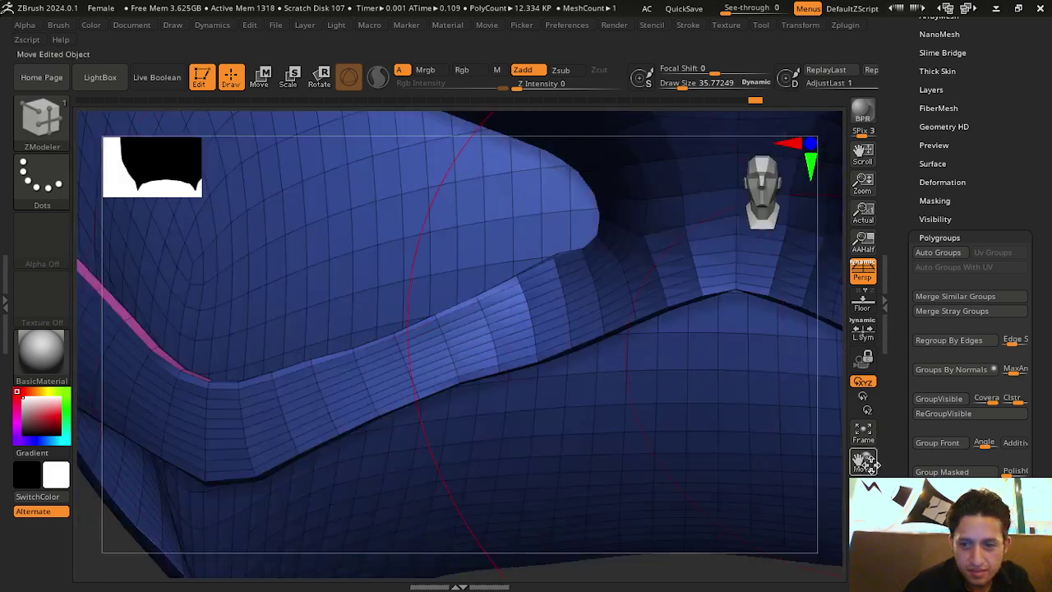
left_click(857, 448)
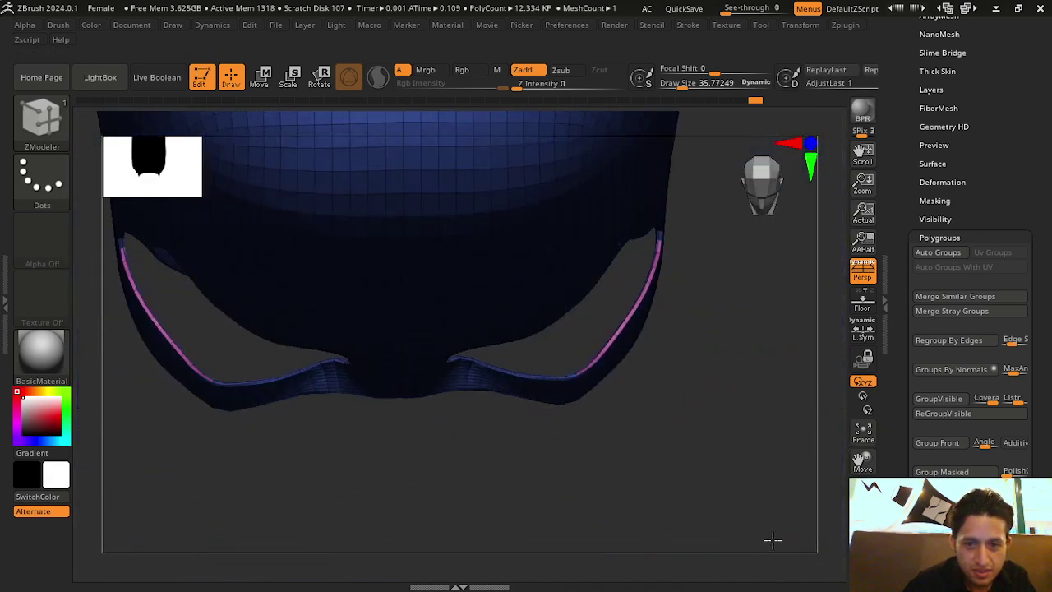
Orbit and zoom around the mask to check the grouped band around both eye openings
mouse_move(787, 465)
left_mouse_down()
mouse_move(771, 414)
mouse_move(775, 368)
left_mouse_up()
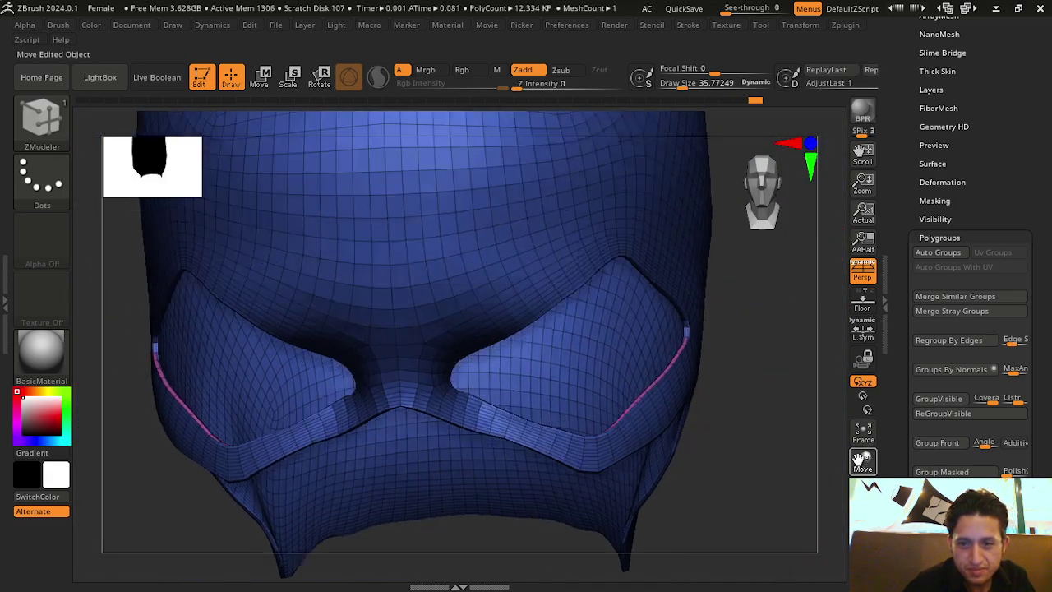
left_click_drag(862, 460, 862, 575)
left_click_drag(862, 487, 872, 411)
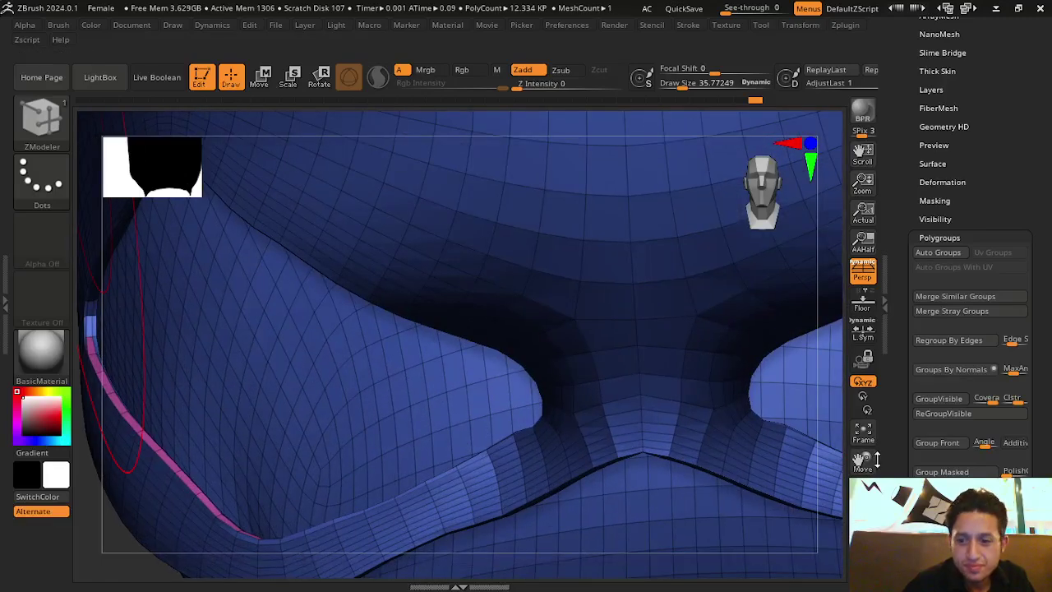
mouse_move(770, 458)
left_mouse_down()
mouse_move(632, 471)
mouse_move(587, 392)
left_mouse_up()
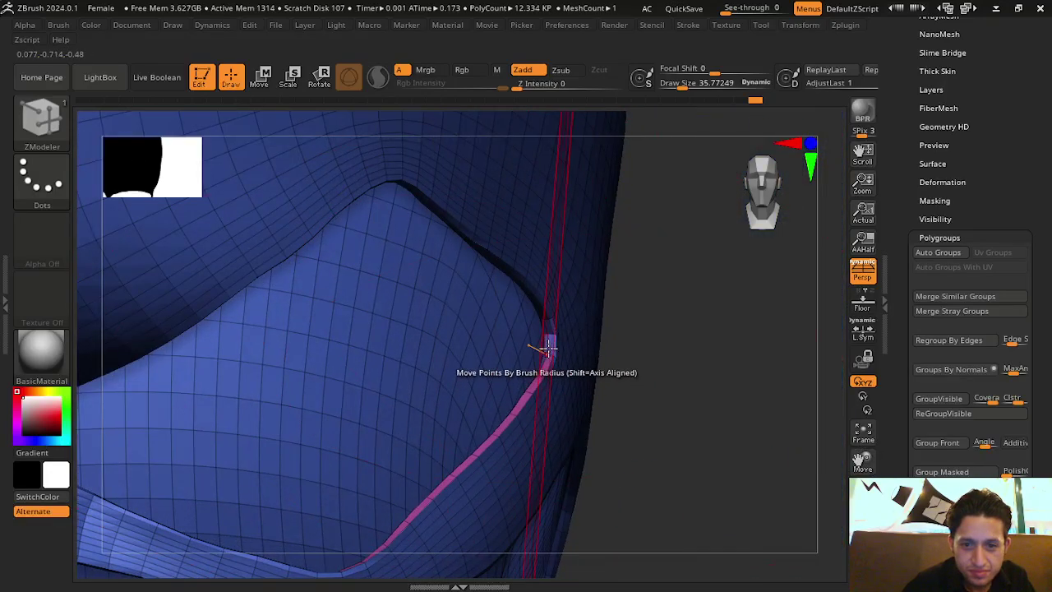
mouse_move(679, 391)
left_mouse_down()
mouse_move(662, 458)
mouse_move(901, 395)
mouse_move(749, 391)
mouse_move(723, 427)
mouse_move(575, 228)
left_mouse_up()
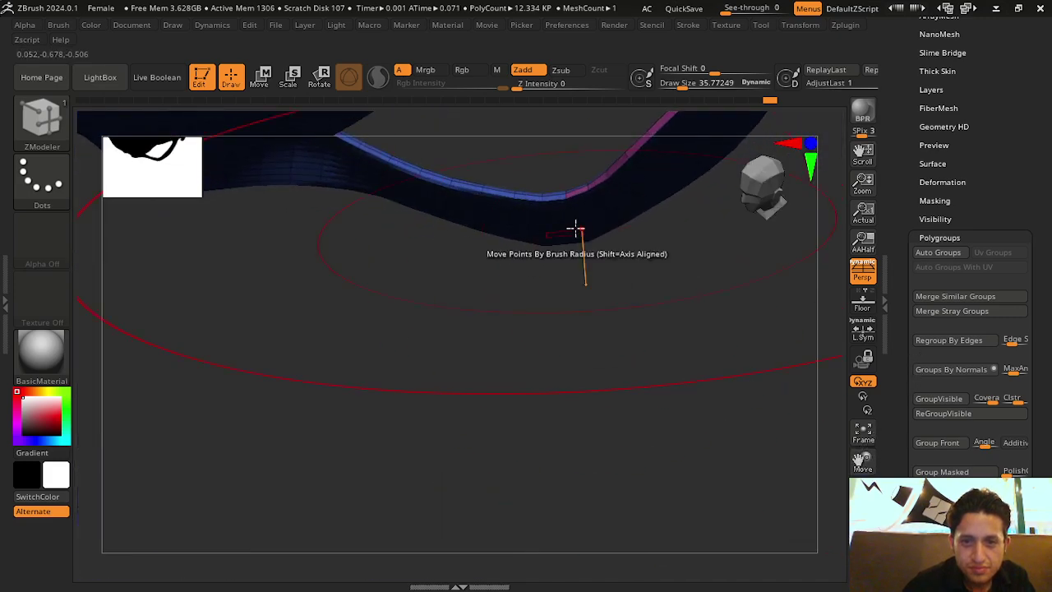
left_click_drag(614, 314, 627, 207)
key("ctrl")
left_click_drag(706, 405, 798, 416)
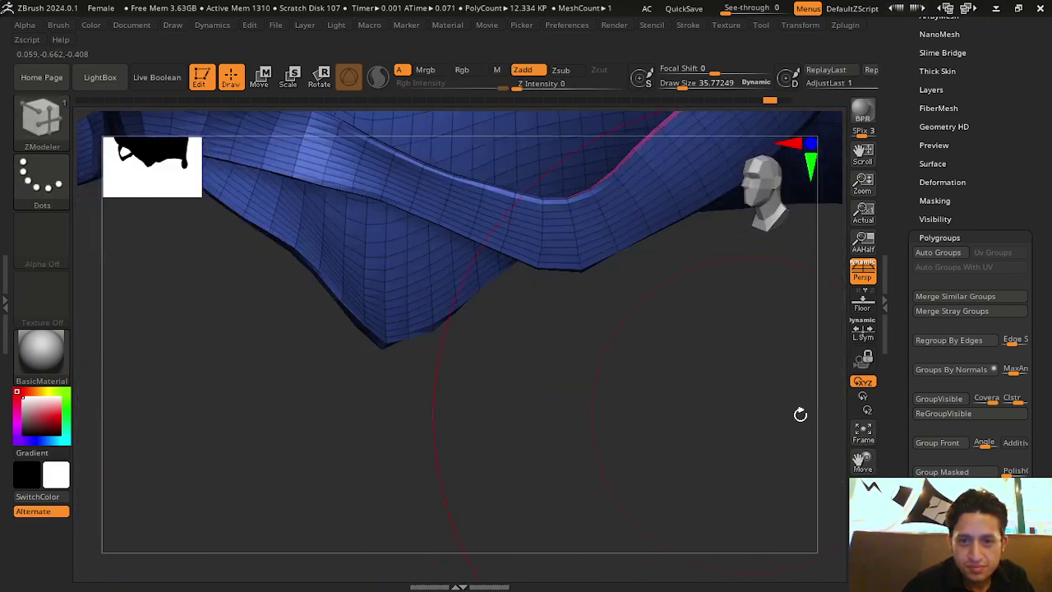
left_click_drag(863, 463, 859, 460)
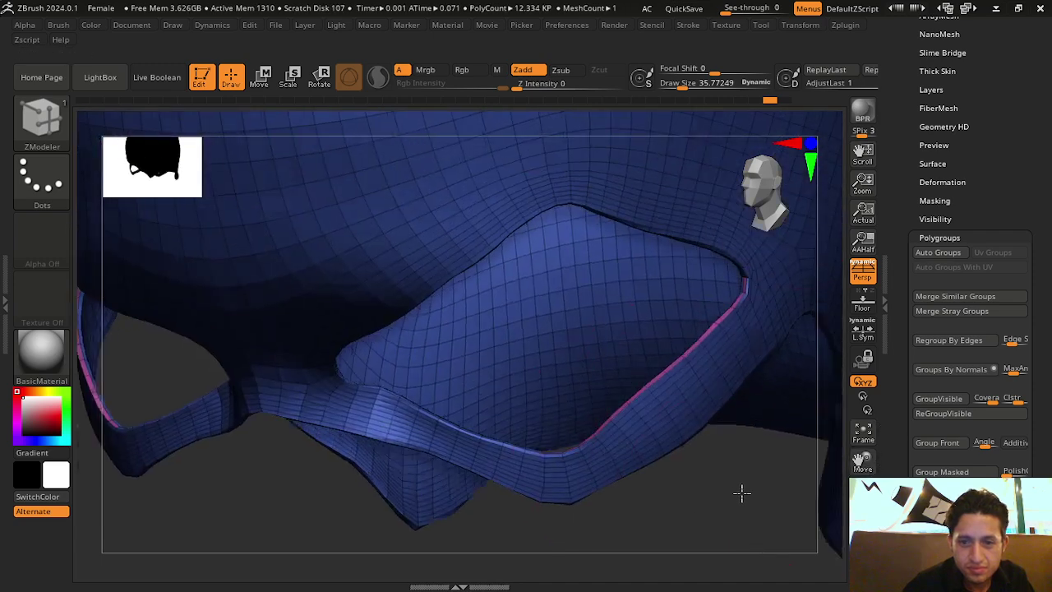
mouse_move(739, 493)
left_mouse_down()
mouse_move(797, 427)
mouse_move(759, 272)
mouse_move(768, 293)
left_mouse_up()
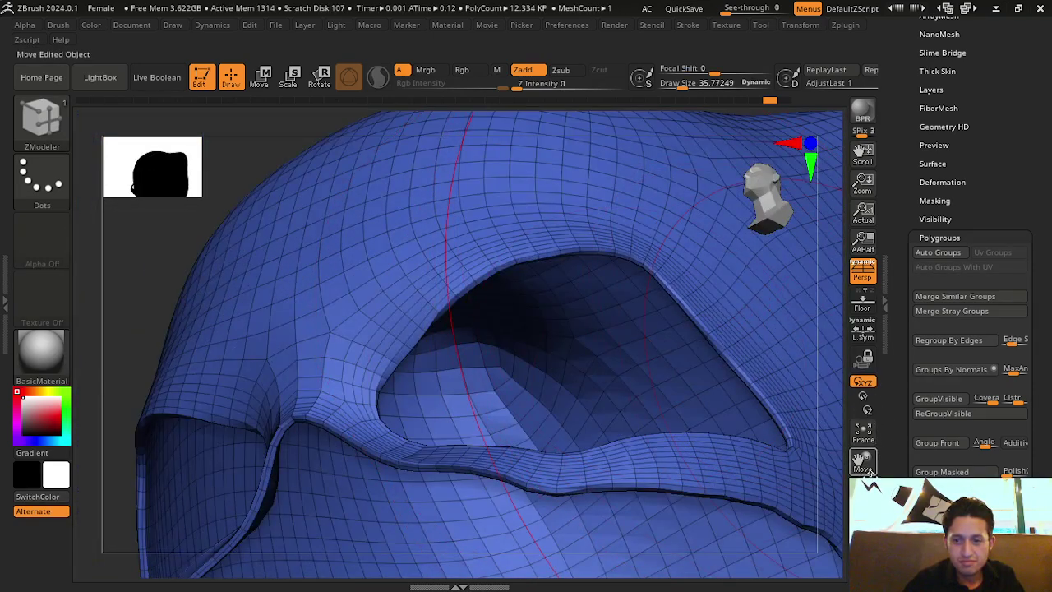
mouse_move(863, 464)
left_mouse_down()
mouse_move(699, 324)
mouse_move(610, 218)
mouse_move(629, 253)
left_mouse_up()
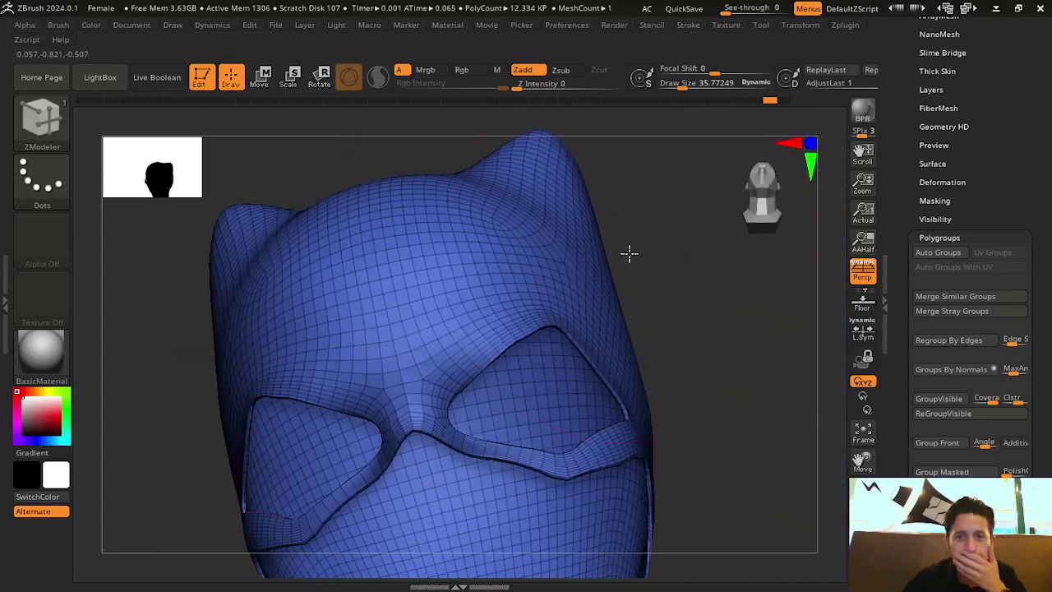
Expand the Tool > Geometry subpalette beside the mask
left_click_drag(1035, 172, 1034, 196)
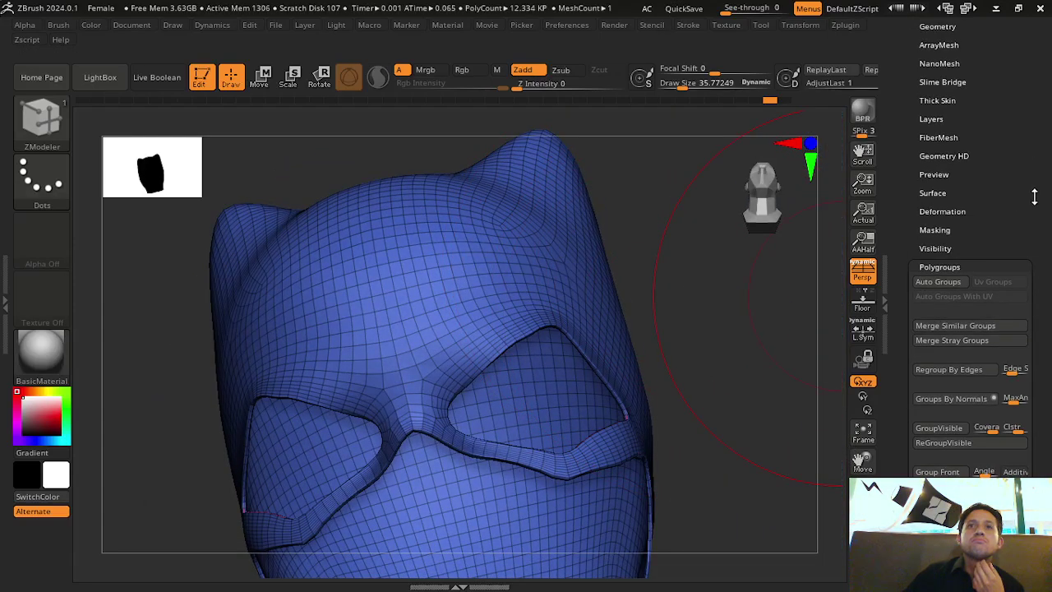
left_click_drag(1034, 198, 1029, 219)
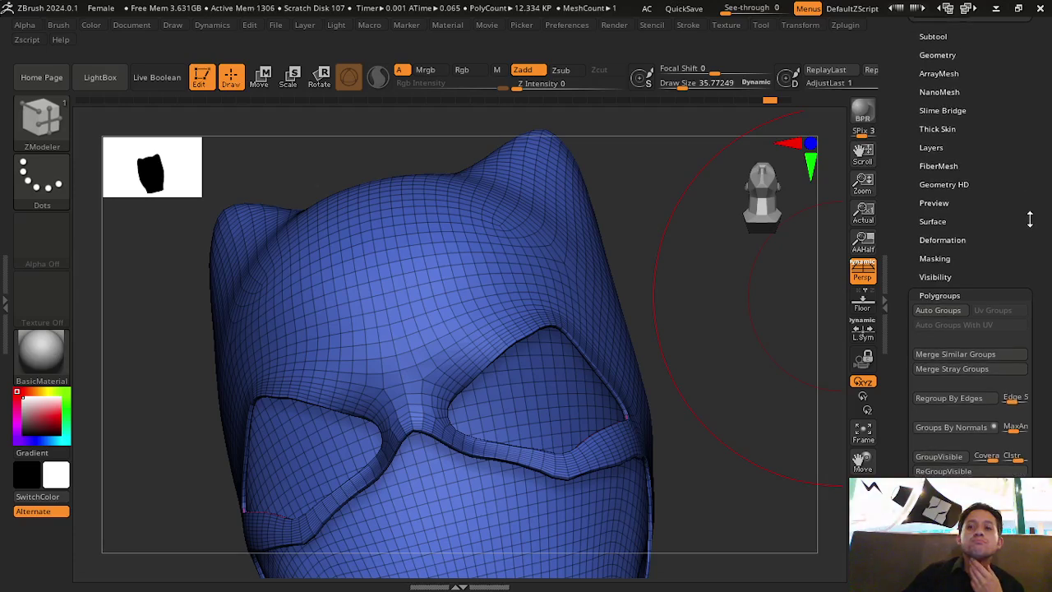
left_click(938, 54)
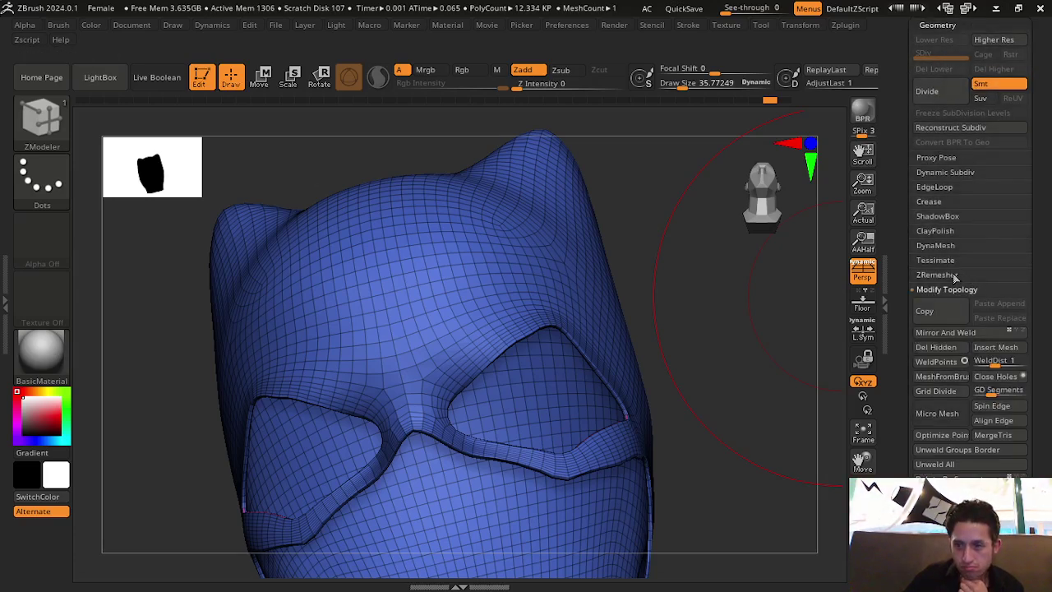
left_click_drag(707, 352, 710, 367)
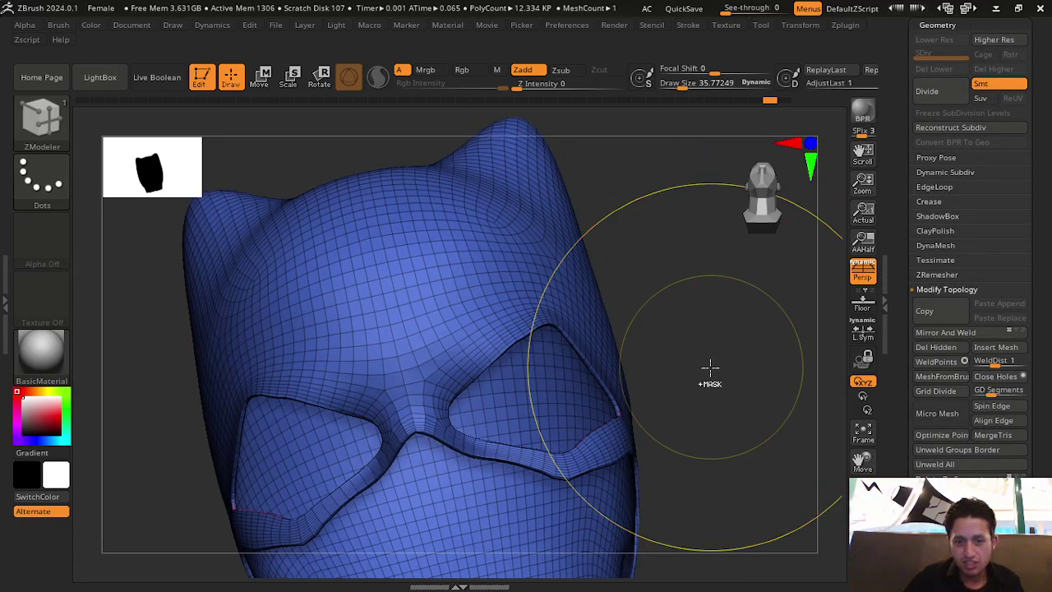
Step back with Ctrl+Z until the mask's ears are gone, viewing it from below
key("ctrl+w")
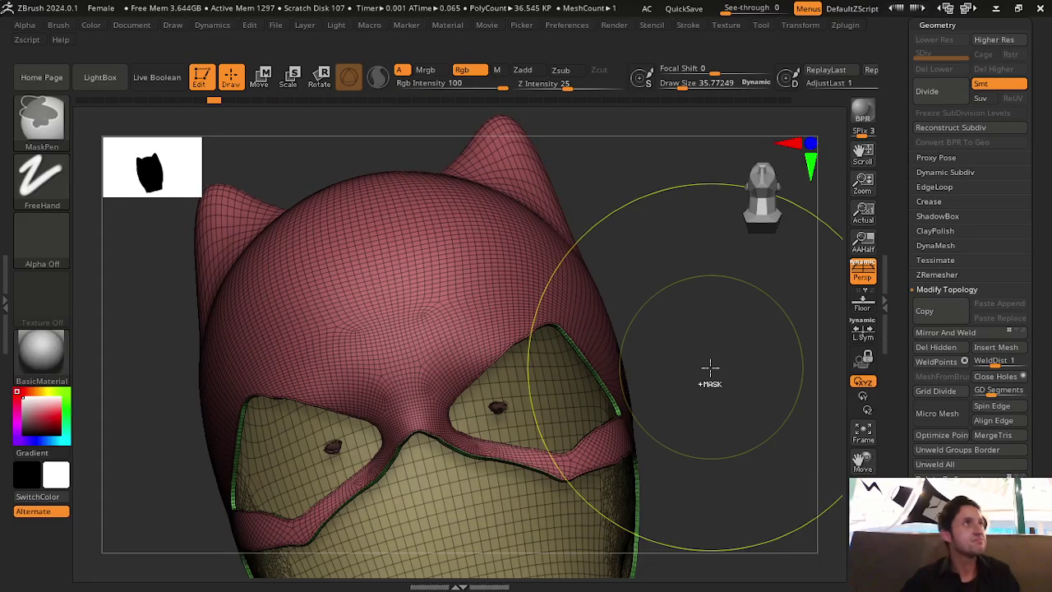
key("ctrl")
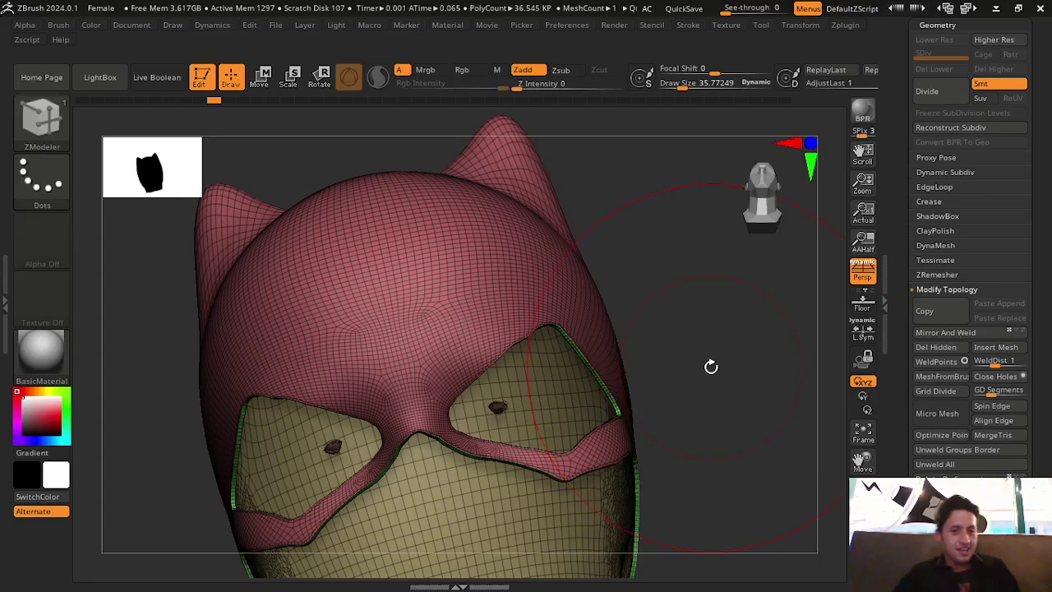
key("ctrl+z")
key("ctrl+z")
key("ctrl+z")
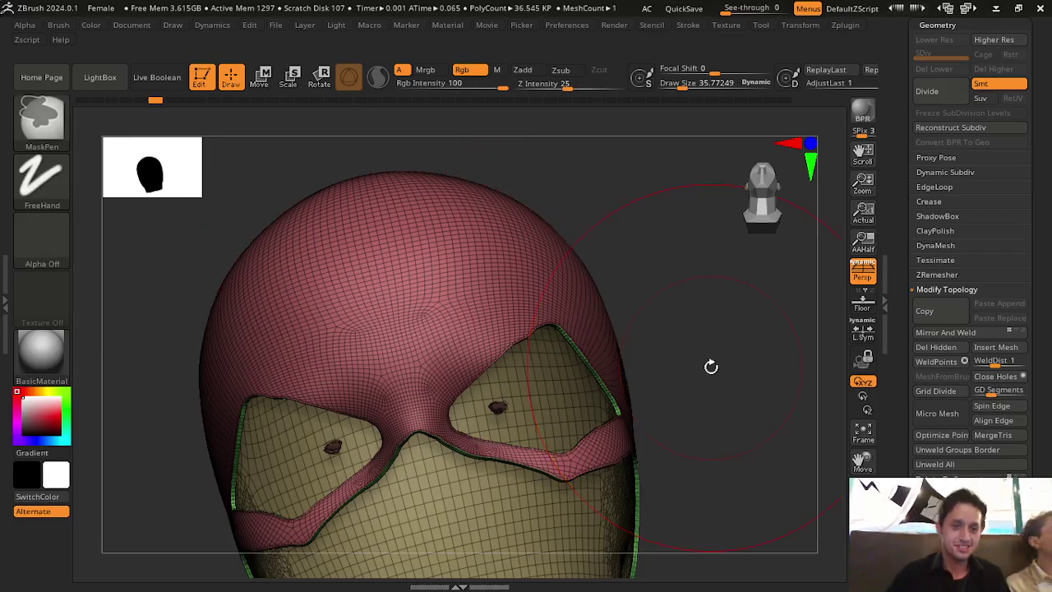
mouse_move(711, 365)
left_mouse_down()
mouse_move(730, 373)
mouse_move(735, 336)
mouse_move(772, 395)
left_mouse_up()
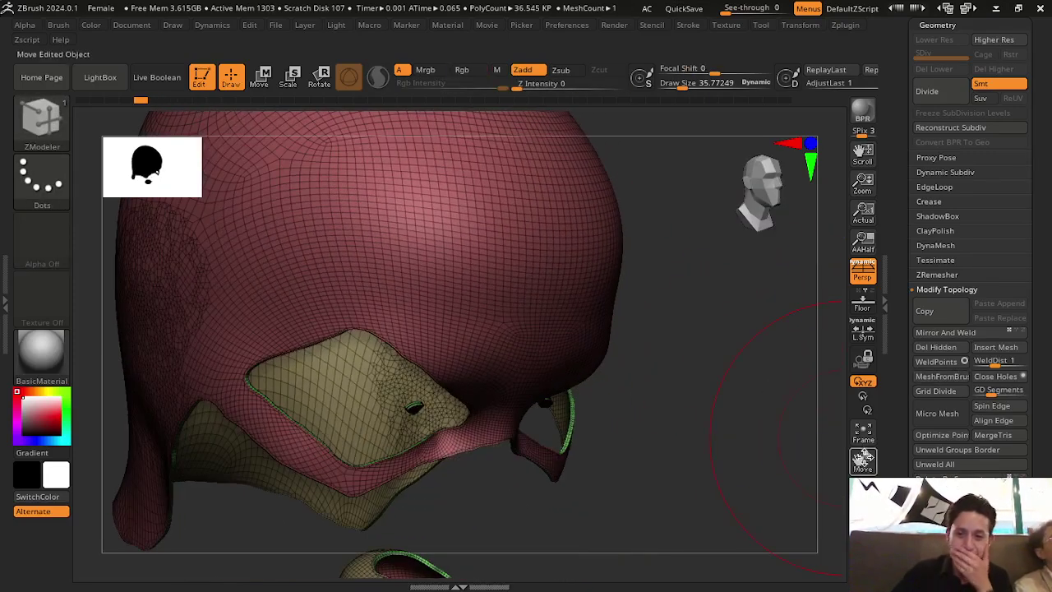
mouse_move(846, 427)
left_mouse_down()
mouse_move(836, 399)
mouse_move(758, 451)
mouse_move(649, 470)
mouse_move(493, 530)
mouse_move(367, 364)
left_mouse_up()
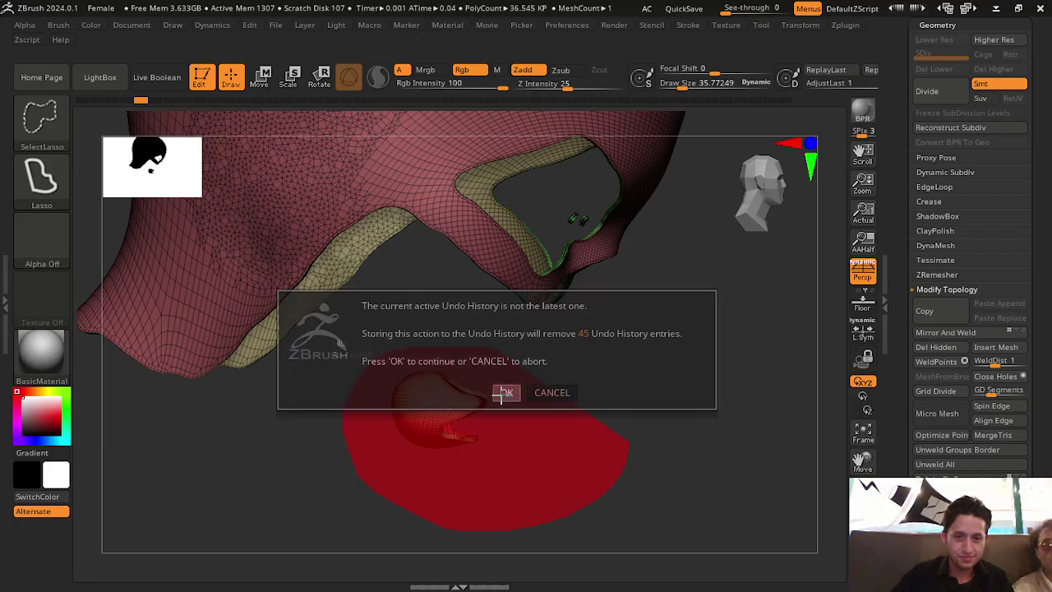
Accept the undo-history warning and Ctrl+Shift lasso-hide more of the lower mask
left_click(503, 393)
mouse_move(598, 403)
left_mouse_down()
mouse_move(617, 353)
mouse_move(690, 359)
mouse_move(648, 412)
mouse_move(612, 429)
left_mouse_up()
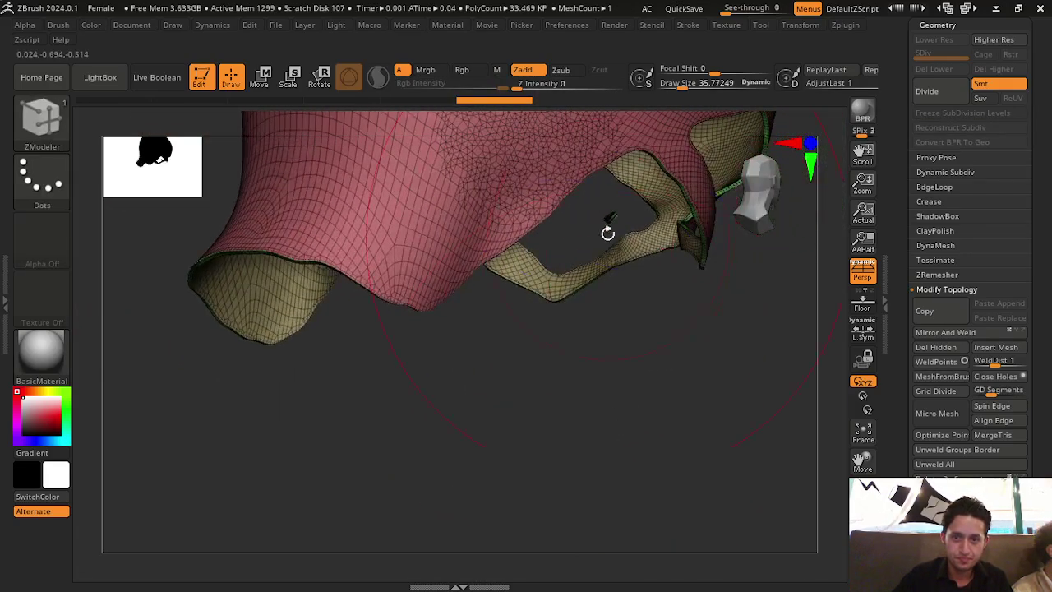
key("ctrl+shift")
mouse_move(607, 233)
left_mouse_down()
mouse_move(594, 194)
mouse_move(651, 387)
mouse_move(613, 400)
left_mouse_up()
Delete the hidden geometry with Modify Topology > Del Hidden, leaving the red band
scroll(1042, 381, "down", 2)
scroll(1042, 381, "down", 3)
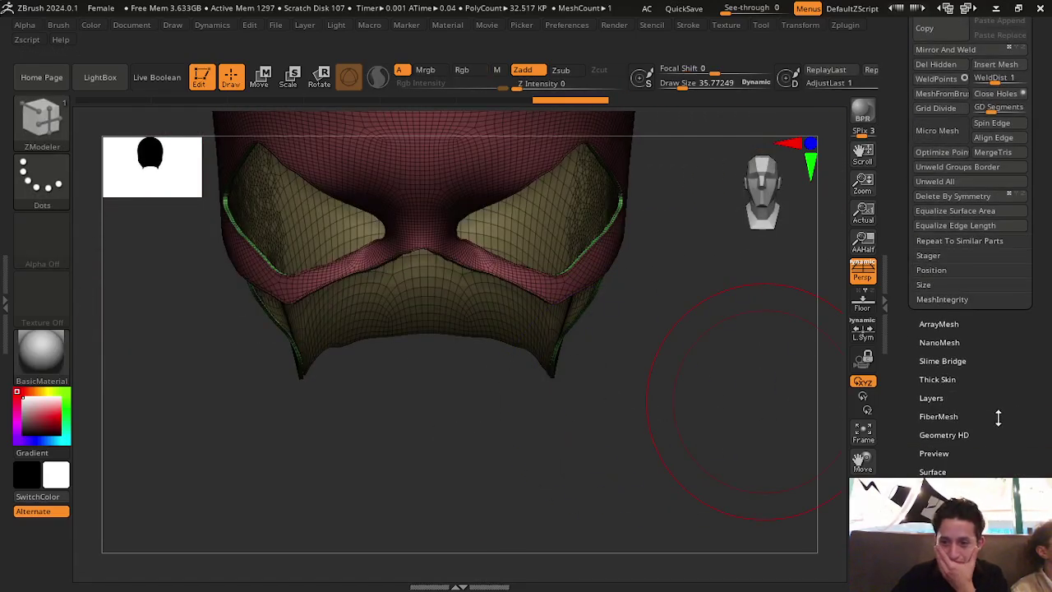
scroll(970, 427, "down", 1)
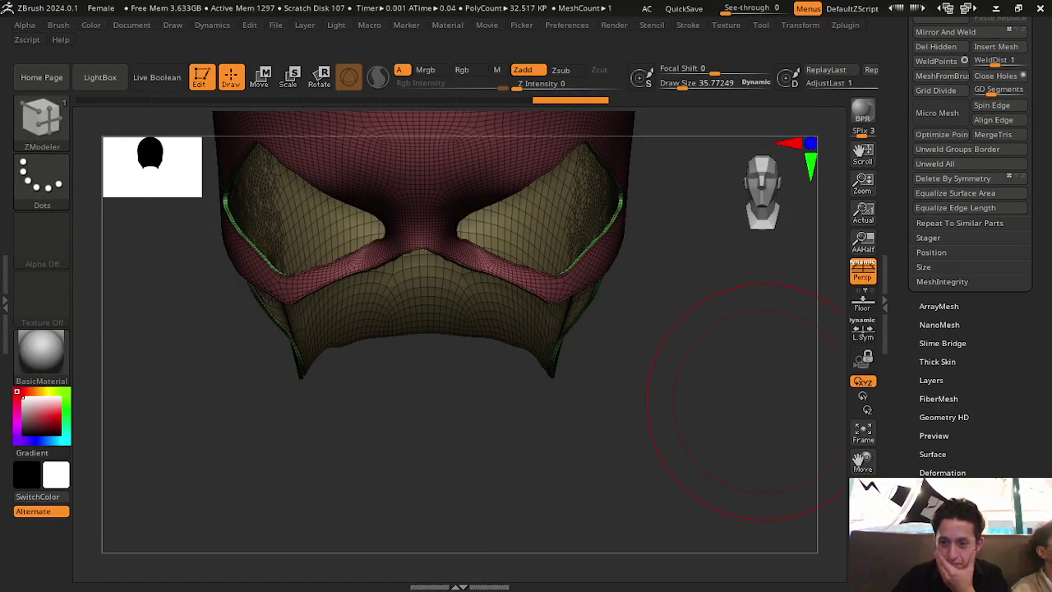
scroll(970, 378, "up", 1)
scroll(977, 404, "up", 1)
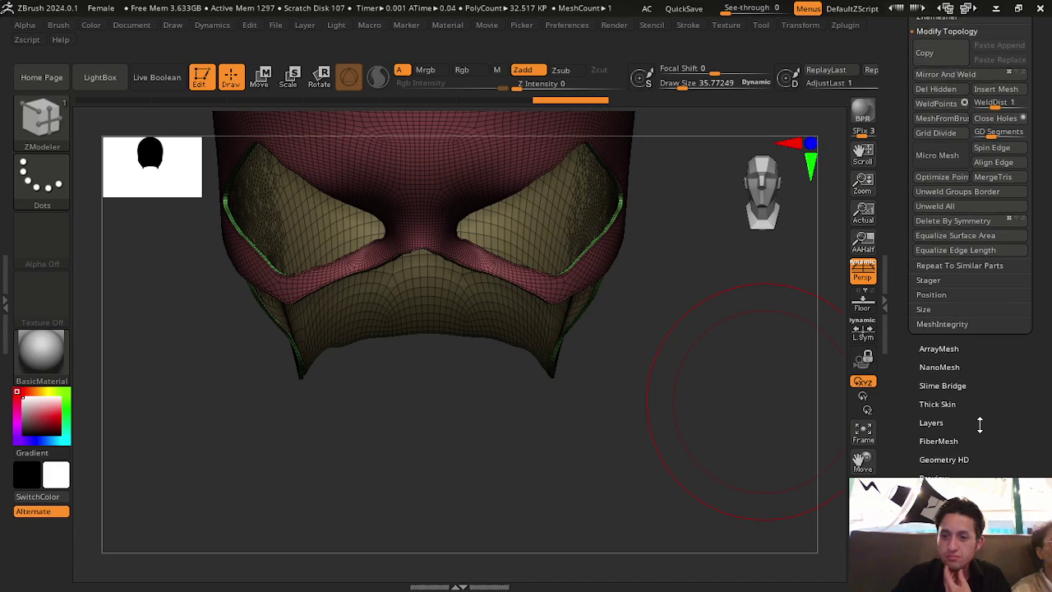
scroll(991, 398, "up", 2)
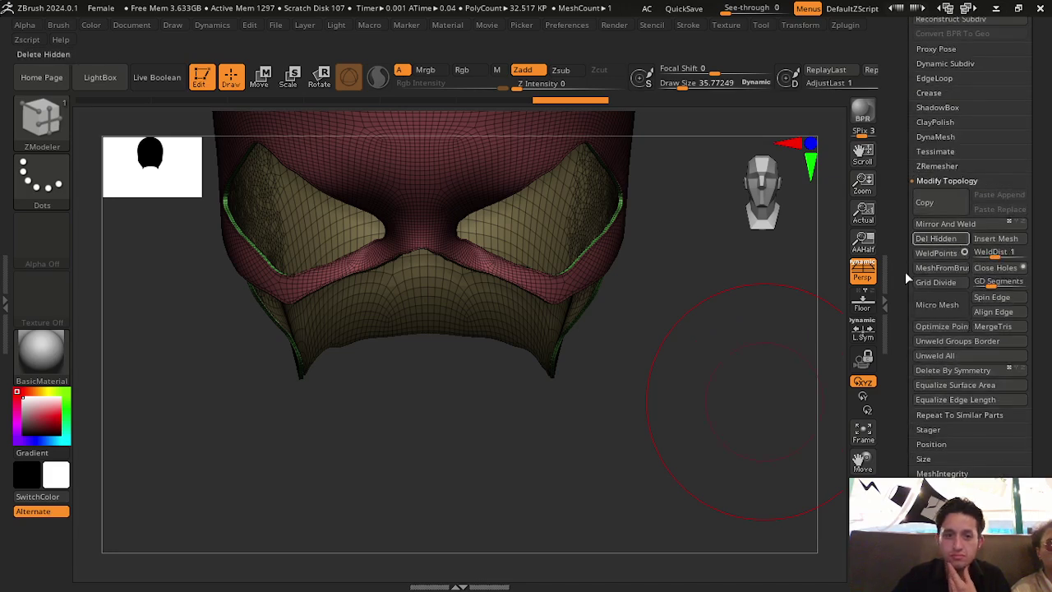
left_click(470, 184, "ctrl+shift")
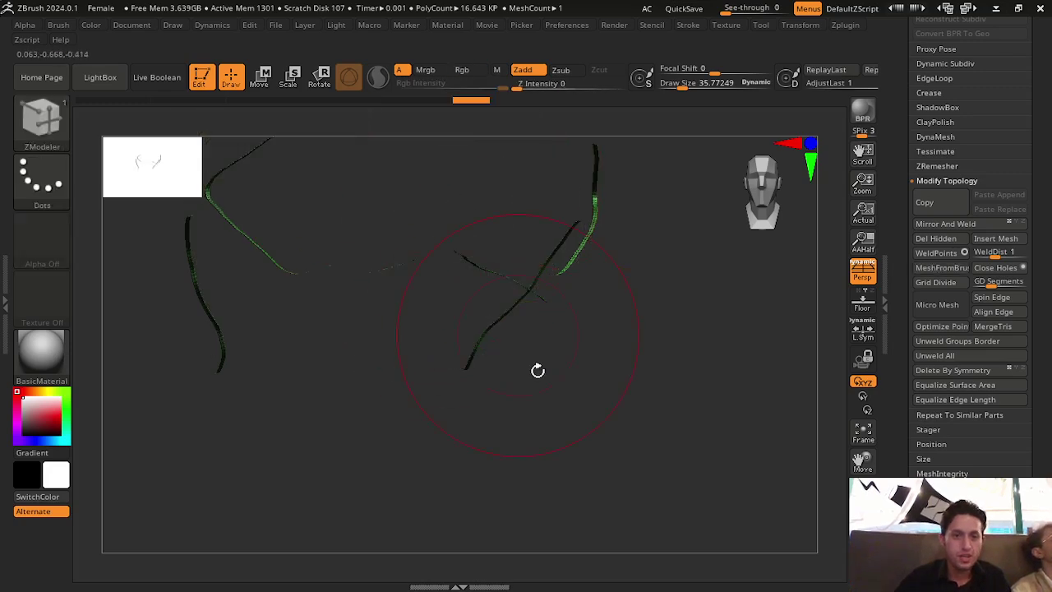
Inspect the double-sided thin rim strips, orbiting and panning to a front view
mouse_move(537, 369)
left_mouse_down()
mouse_move(611, 488)
mouse_move(583, 332)
mouse_move(735, 441)
left_mouse_up()
scroll(986, 394, "down", 5)
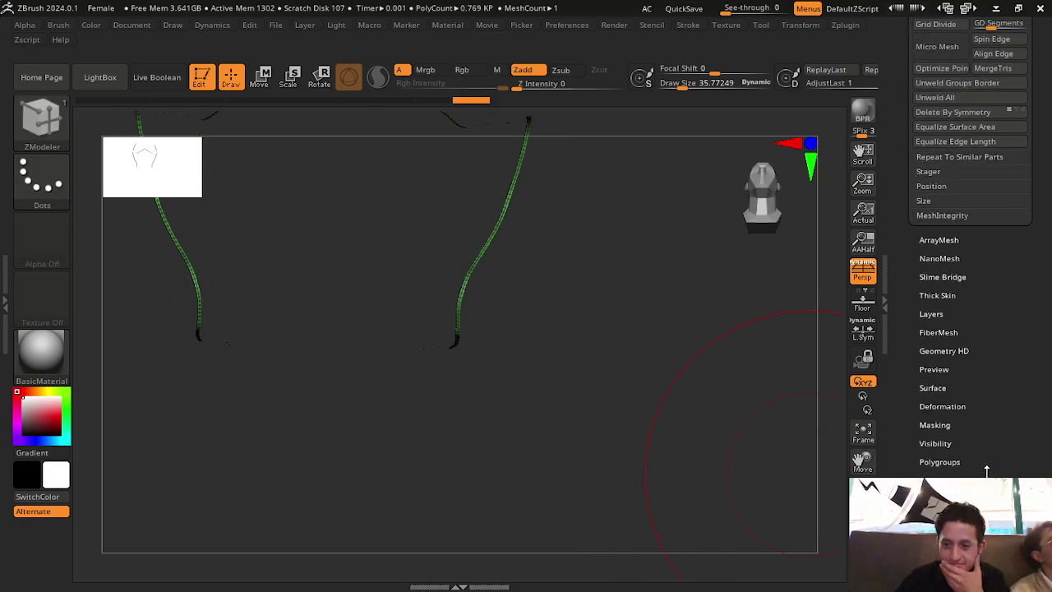
scroll(987, 470, "down", 2)
scroll(988, 465, "down", 3)
scroll(955, 421, "down", 5)
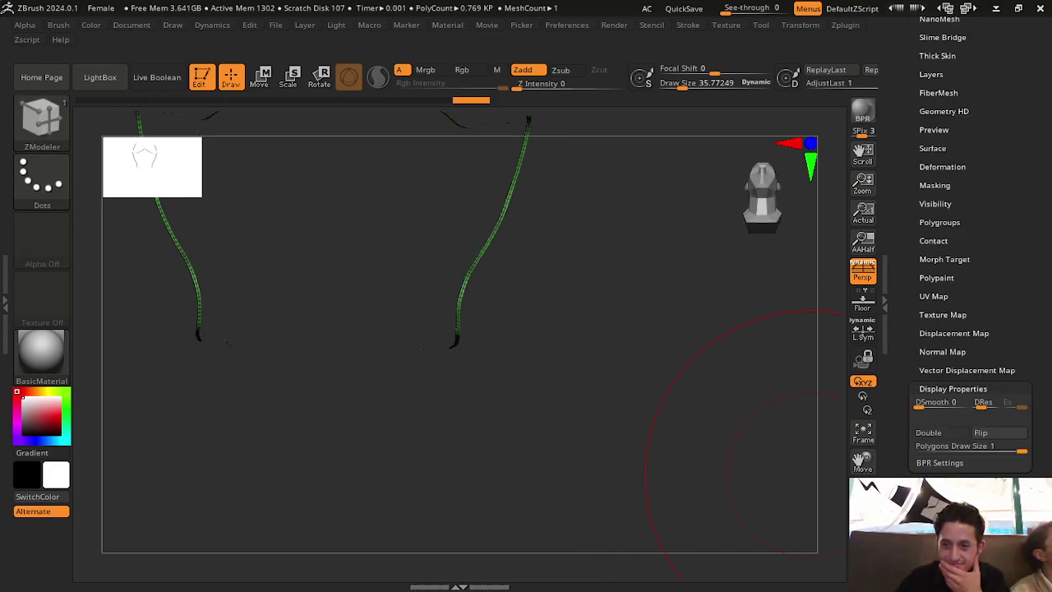
mouse_move(674, 410)
left_mouse_down()
mouse_move(630, 416)
mouse_move(650, 432)
mouse_move(634, 399)
left_mouse_up()
left_click_drag(863, 459, 786, 406)
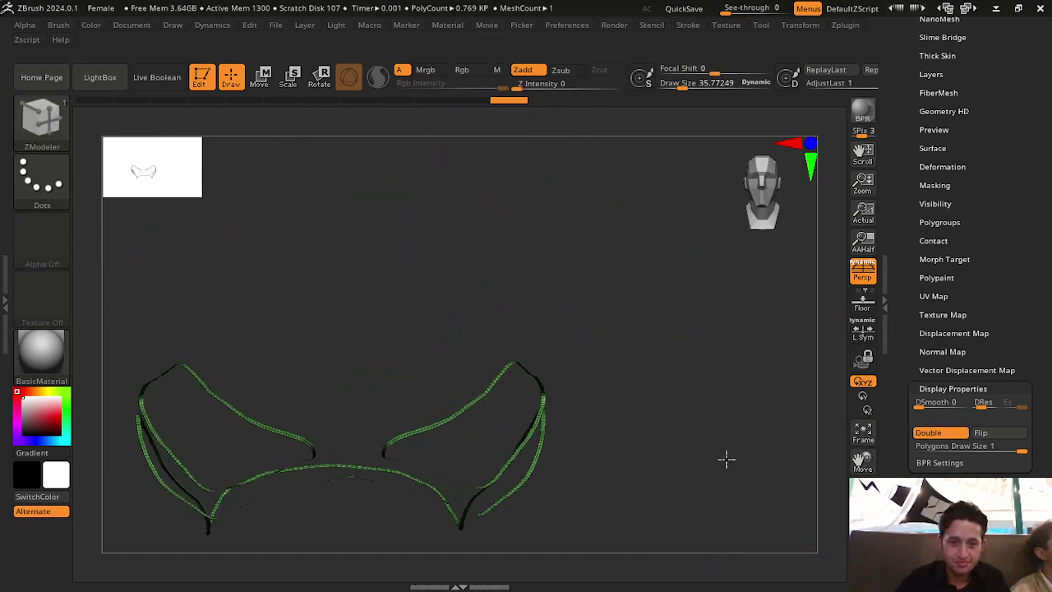
mouse_move(878, 461)
left_mouse_down()
mouse_move(580, 328)
mouse_move(531, 251)
mouse_move(348, 244)
left_mouse_up()
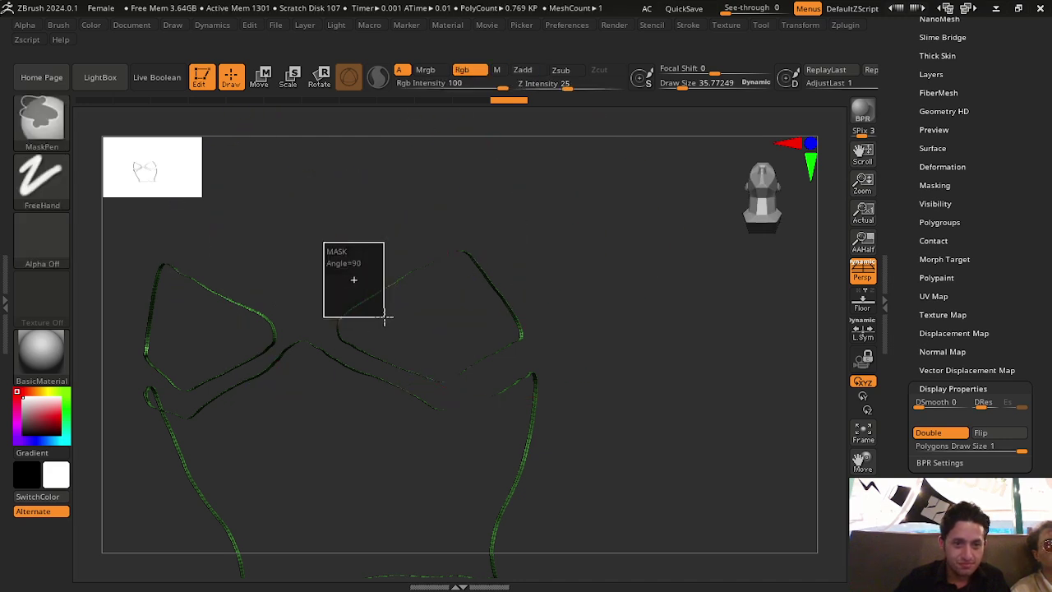
Pick the MaskLasso brush, mask the upper middle of the strips, and orbit to inspect
left_click(35, 123)
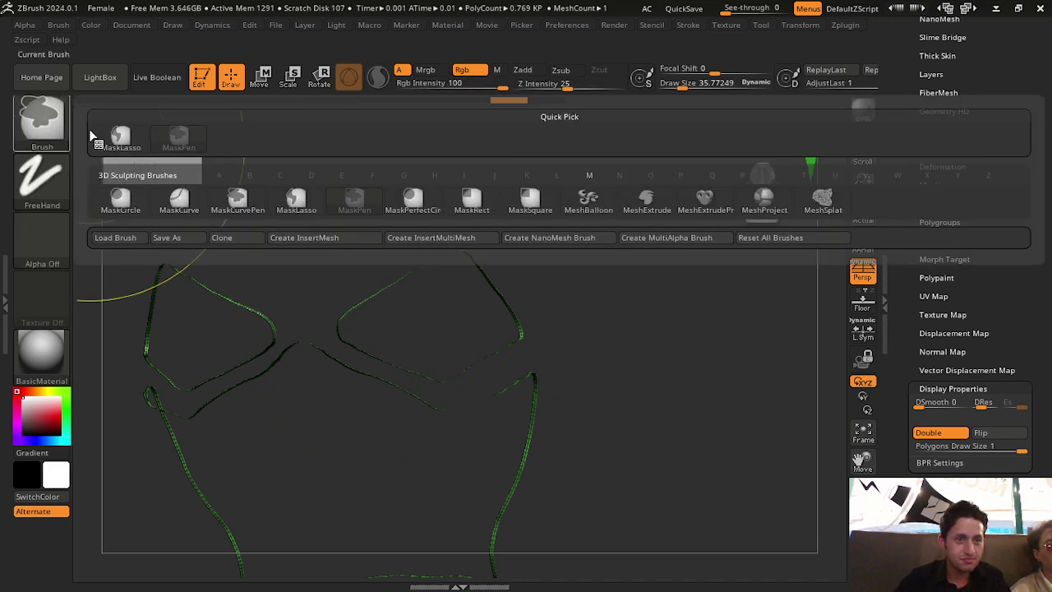
left_click(142, 135)
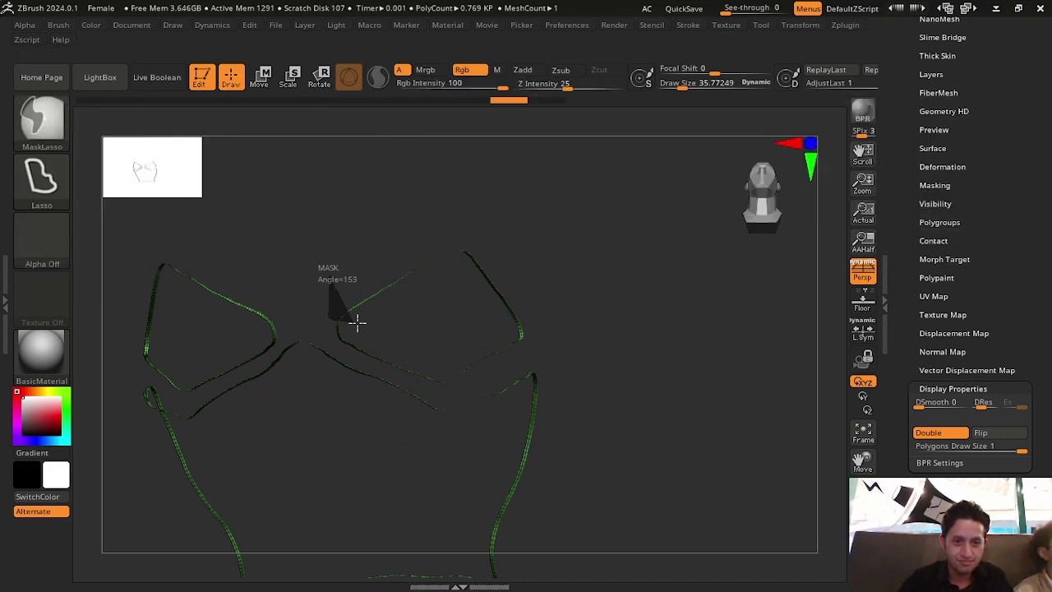
mouse_move(357, 322)
left_mouse_down("ctrl")
mouse_move(449, 303)
mouse_move(477, 228)
left_mouse_up("ctrl")
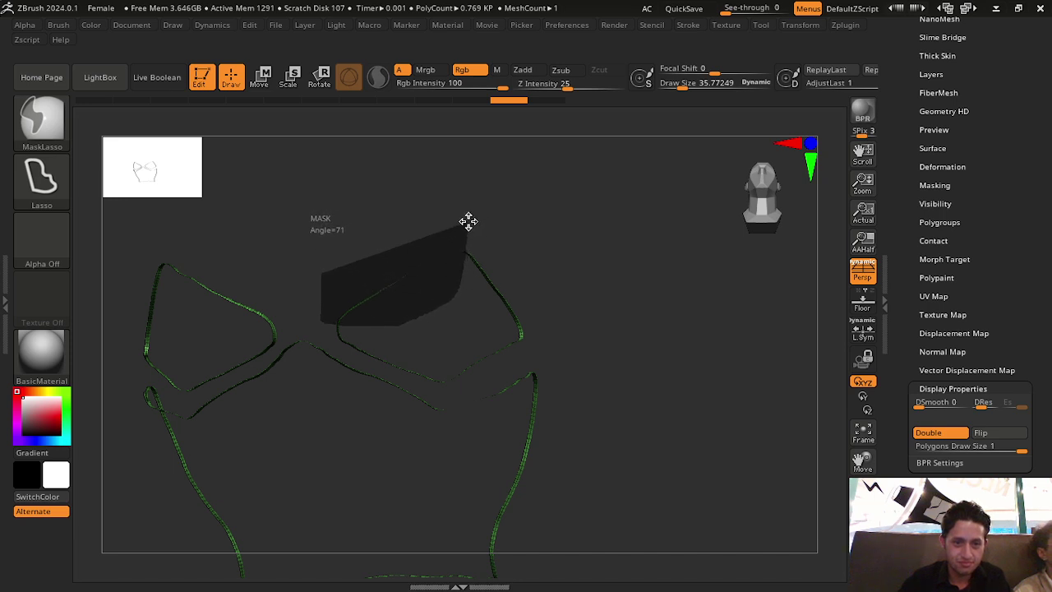
left_click_drag(467, 222, 470, 230, "ctrl")
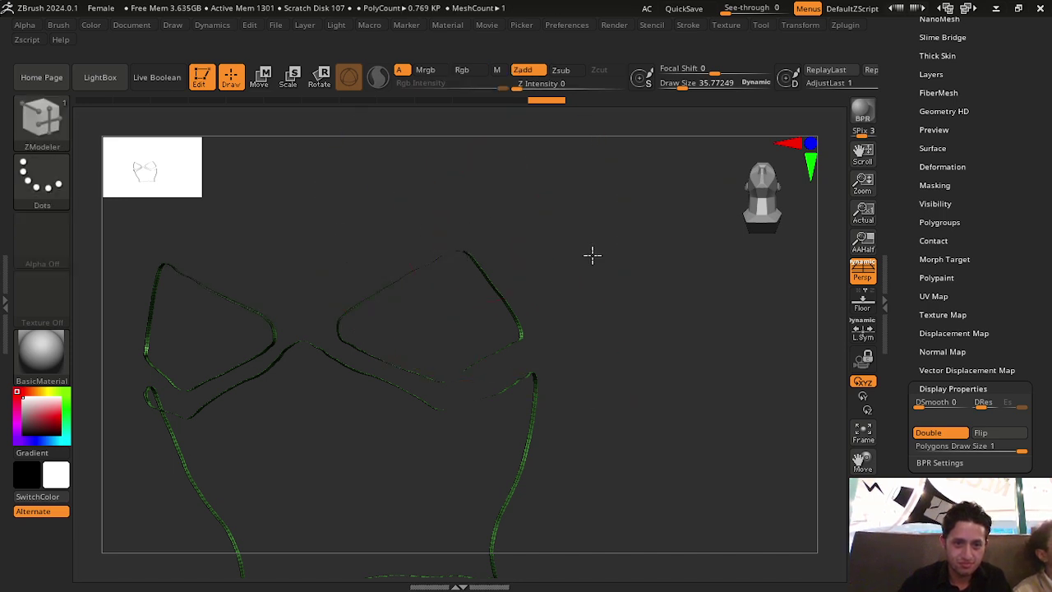
mouse_move(592, 254)
left_mouse_down()
mouse_move(607, 306)
mouse_move(639, 288)
left_mouse_up()
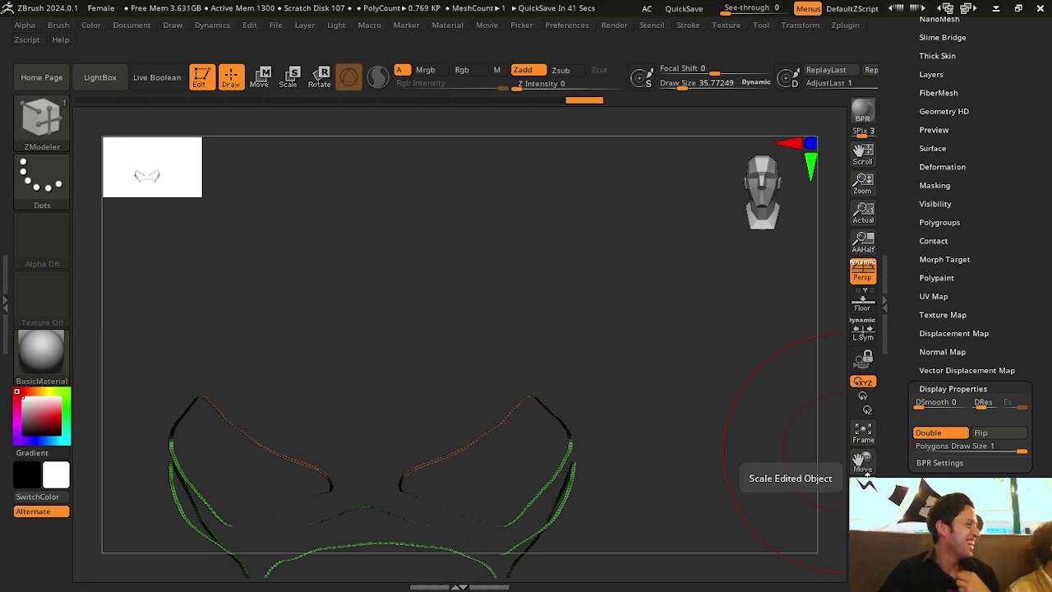
left_click_drag(645, 328, 633, 332)
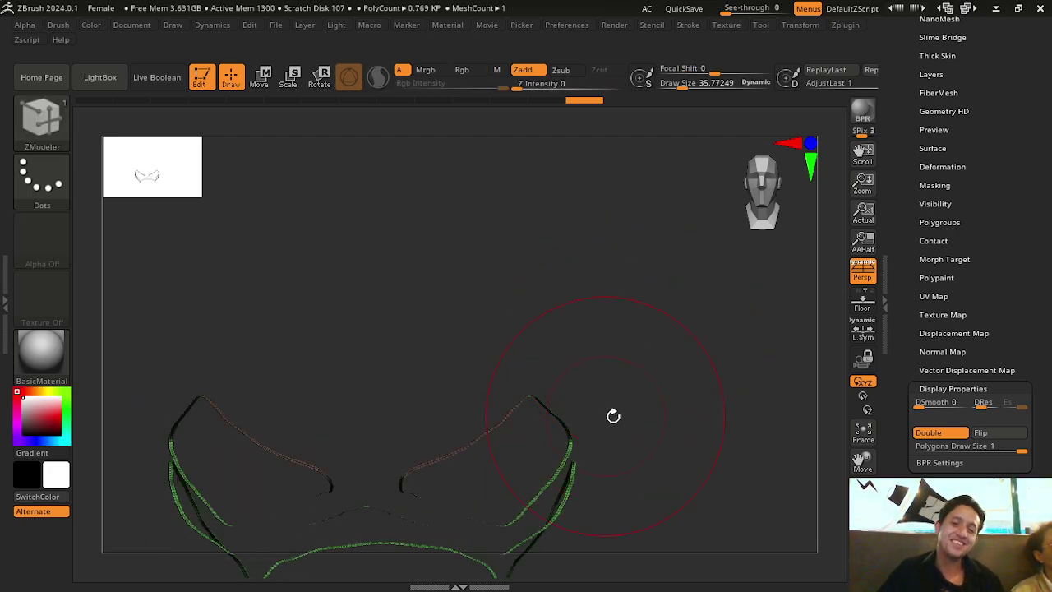
left_click_drag(613, 416, 630, 375)
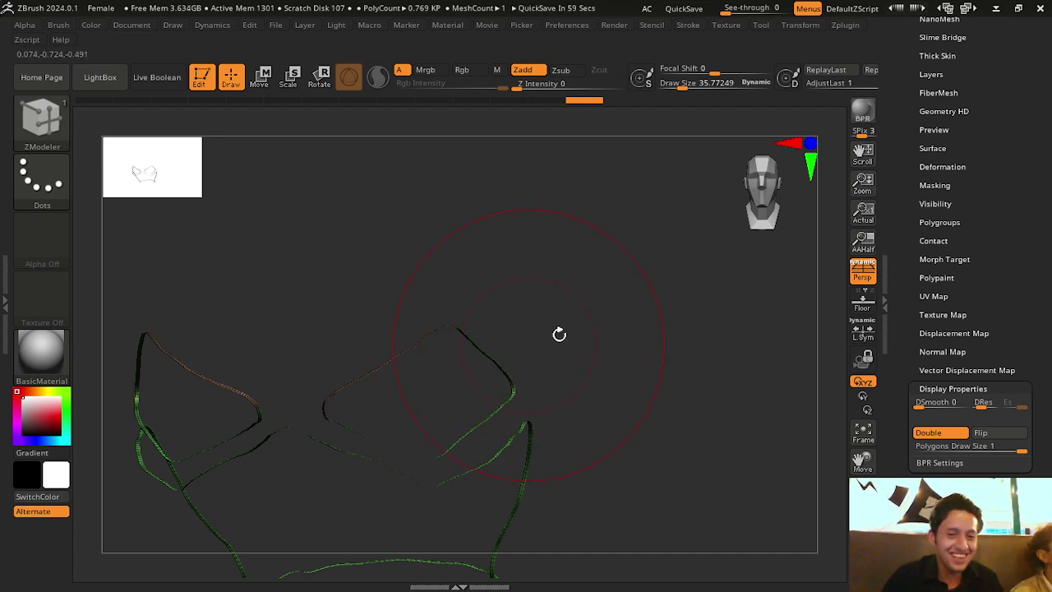
Undo and redo the strip edits to return to the full mask
key("ctrl+z")
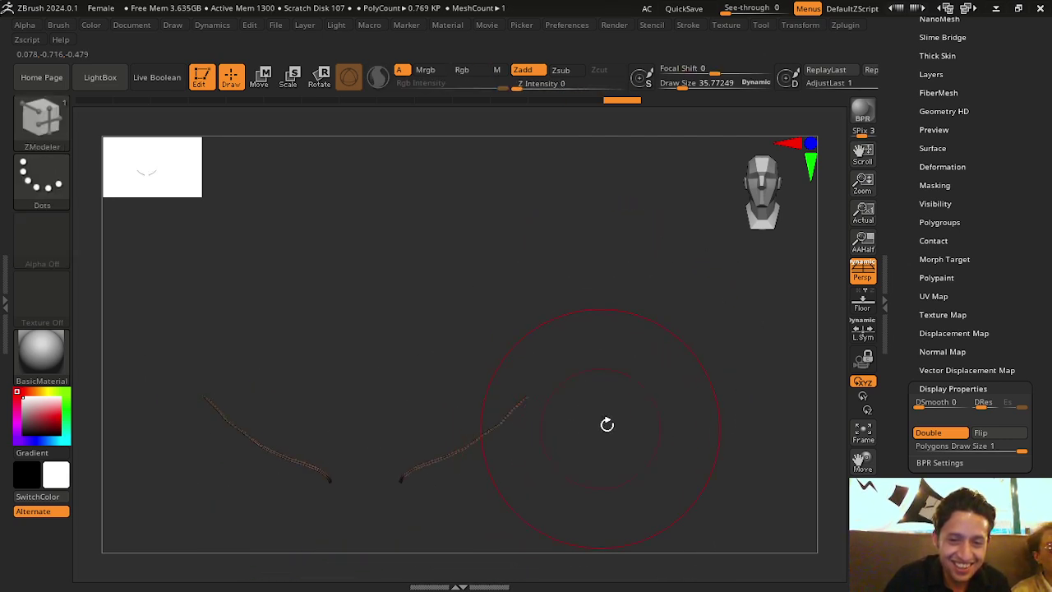
key("ctrl+z")
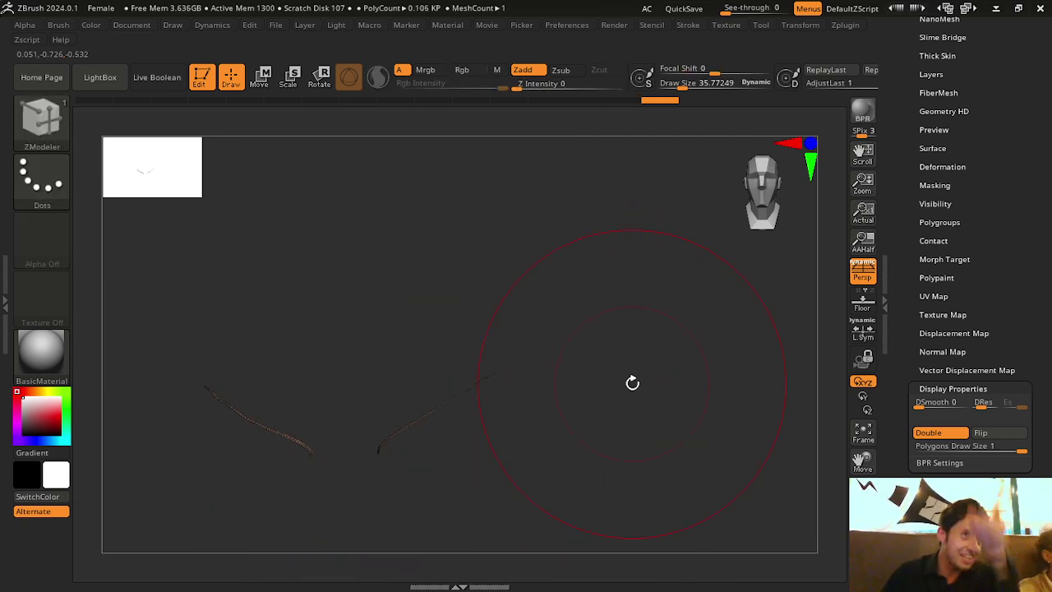
key("ctrl+shift+z")
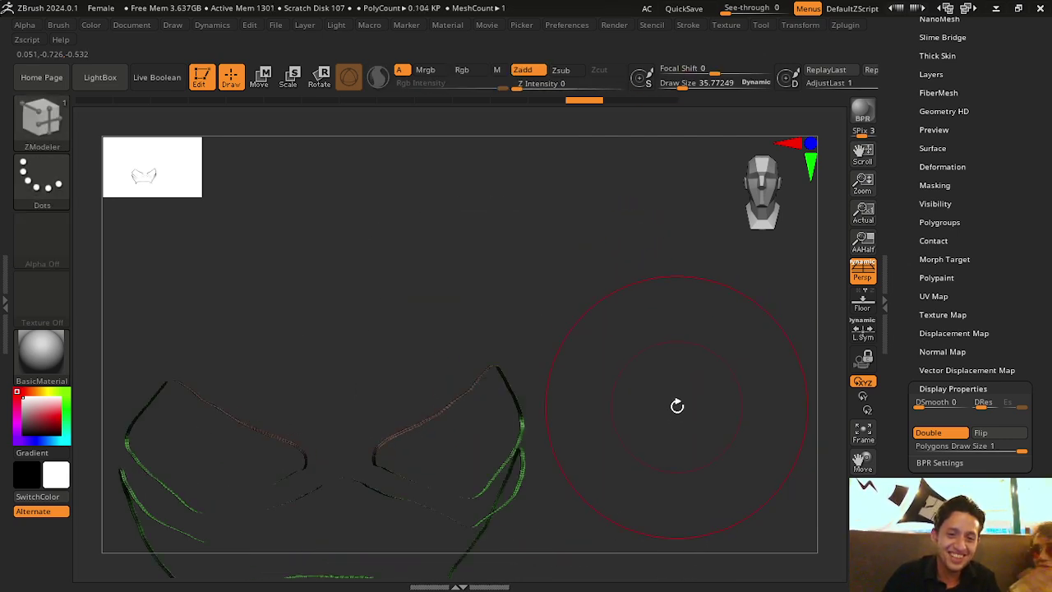
key("ctrl+z")
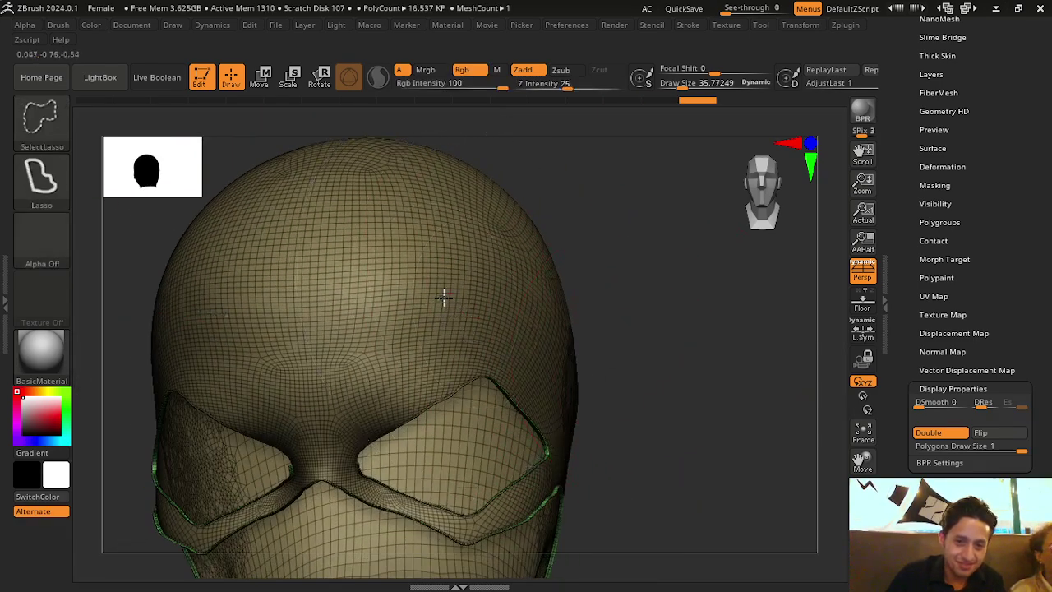
Lasso-mask part of the rebuilt edge strips and orbit to a front view
left_click_drag(670, 367, 601, 369)
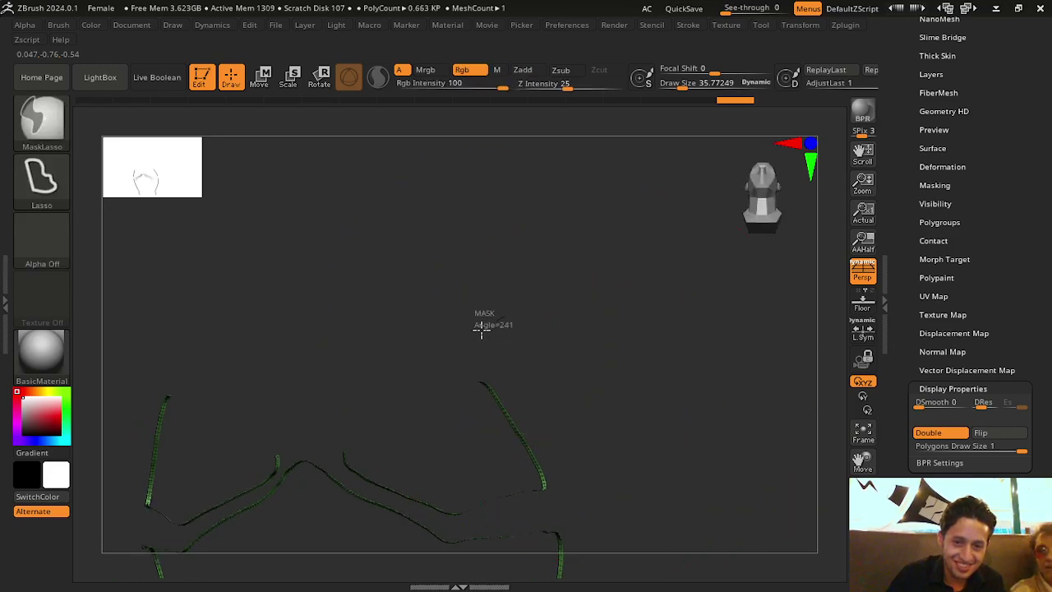
mouse_move(497, 321)
left_mouse_down("ctrl")
mouse_move(476, 421)
mouse_move(544, 474)
left_mouse_up("ctrl")
mouse_move(567, 508)
left_mouse_down("ctrl")
mouse_move(586, 500)
mouse_move(615, 446)
mouse_move(669, 418)
mouse_move(656, 504)
left_mouse_up("ctrl")
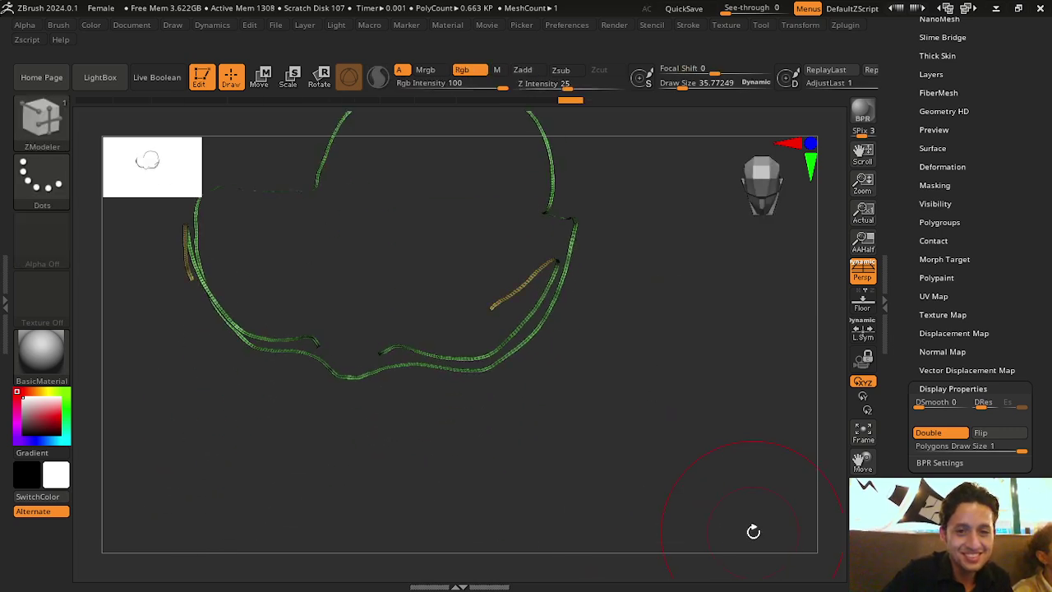
mouse_move(751, 531)
left_mouse_down()
mouse_move(730, 406)
mouse_move(662, 365)
mouse_move(659, 372)
mouse_move(652, 347)
mouse_move(588, 345)
mouse_move(466, 275)
left_mouse_up()
Ctrl-lasso mask the unwanted upper strip segment and delete it
key("ctrl")
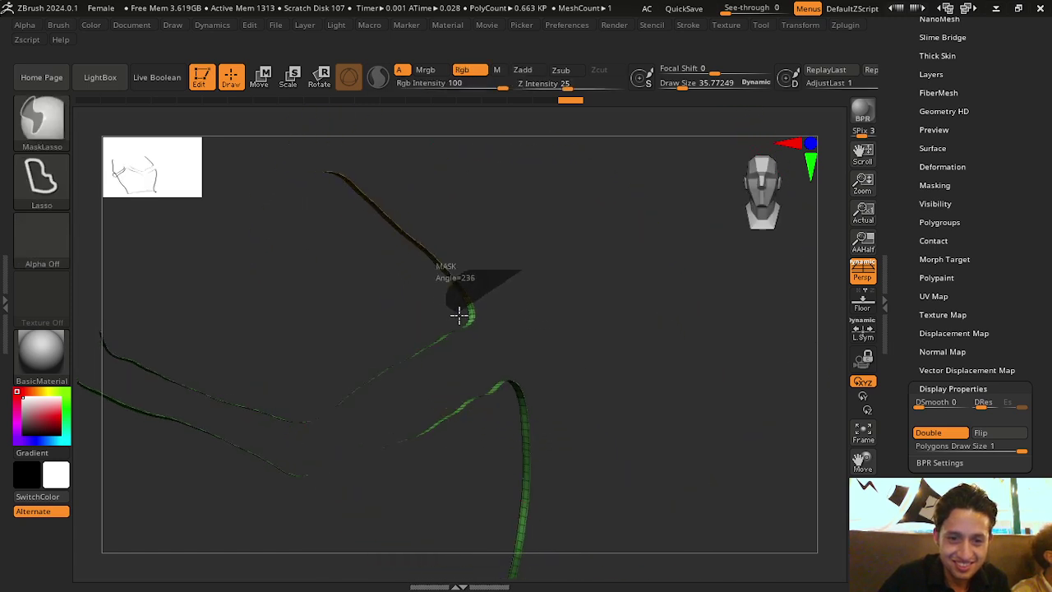
left_click_drag(509, 316, 511, 316)
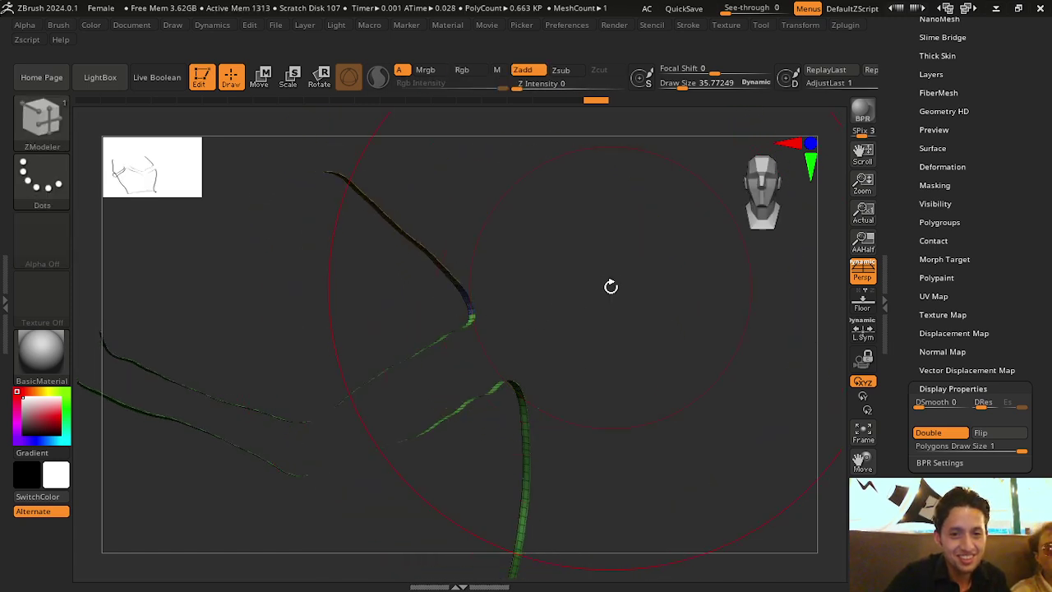
mouse_move(526, 260)
left_mouse_down()
mouse_move(538, 240)
mouse_move(552, 268)
left_mouse_up()
left_click_drag(477, 187, 408, 285, "ctrl")
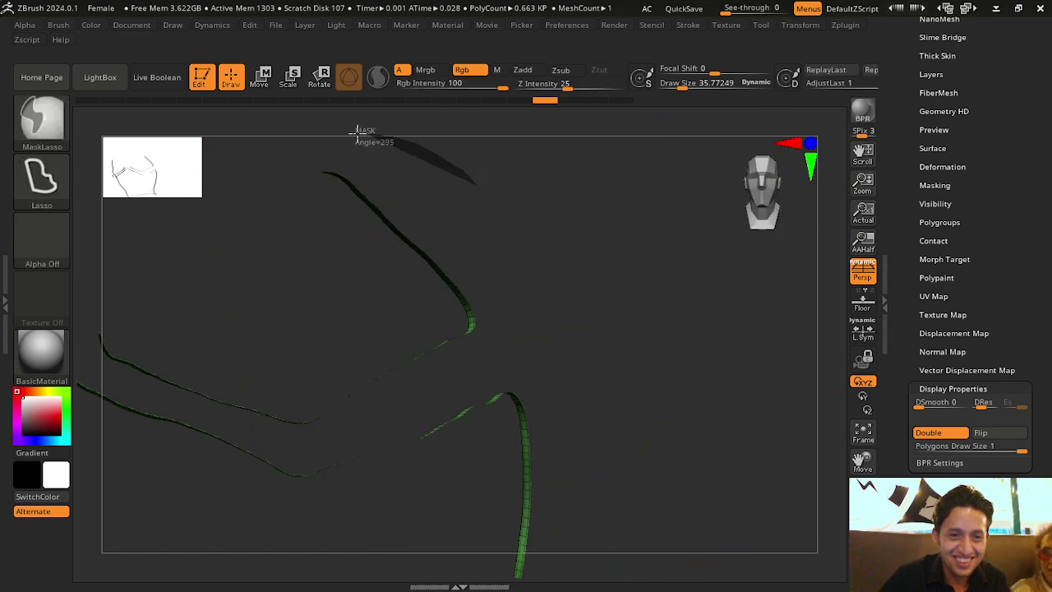
mouse_move(448, 324)
left_mouse_down("ctrl")
mouse_move(512, 329)
mouse_move(512, 364)
mouse_move(526, 324)
mouse_move(498, 300)
mouse_move(480, 200)
mouse_move(596, 239)
mouse_move(507, 223)
mouse_move(432, 192)
left_mouse_up("ctrl")
left_click(514, 331, "ctrl")
mouse_move(643, 444)
left_mouse_down()
mouse_move(568, 479)
mouse_move(632, 452)
mouse_move(624, 324)
mouse_move(359, 211)
left_mouse_up()
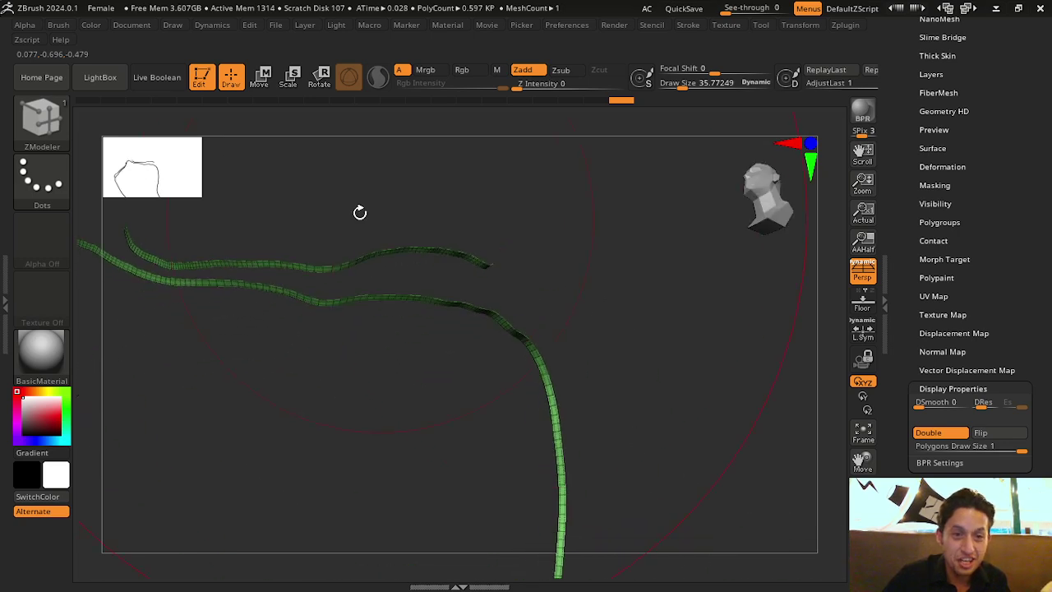
mouse_move(320, 283)
left_mouse_down("ctrl")
mouse_move(429, 274)
mouse_move(545, 207)
mouse_move(643, 241)
mouse_move(667, 399)
mouse_move(586, 446)
mouse_move(604, 438)
mouse_move(636, 371)
left_mouse_up("ctrl")
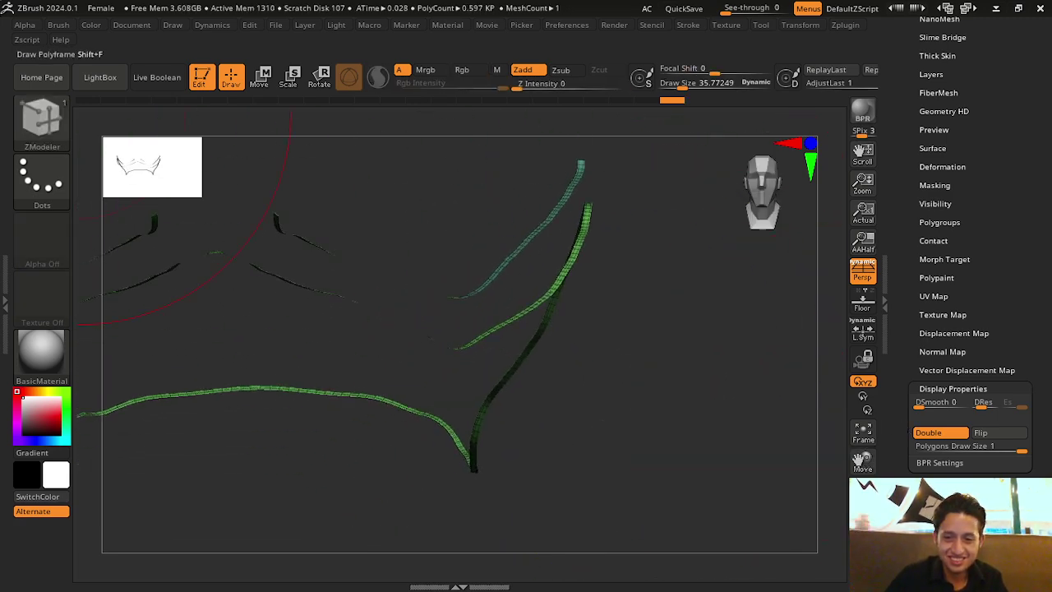
Turn off the wireframe overlay and orbit around the thin strip mesh
left_click(863, 519)
left_click_drag(625, 394, 688, 417)
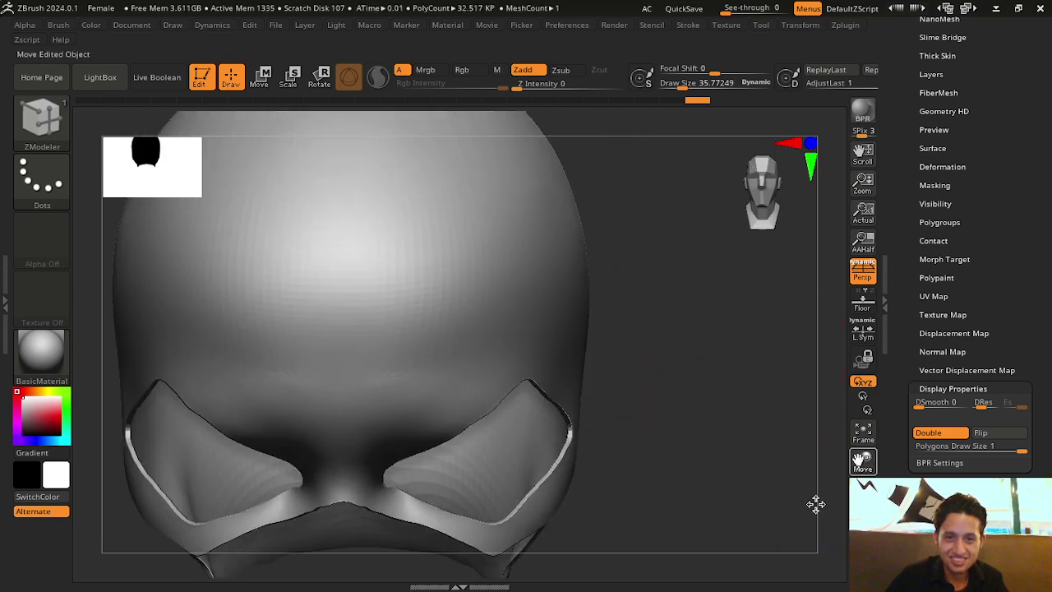
mouse_move(816, 504)
left_mouse_down()
mouse_move(692, 364)
mouse_move(721, 298)
mouse_move(773, 399)
mouse_move(775, 468)
left_mouse_up()
left_click(775, 467, "ctrl+shift")
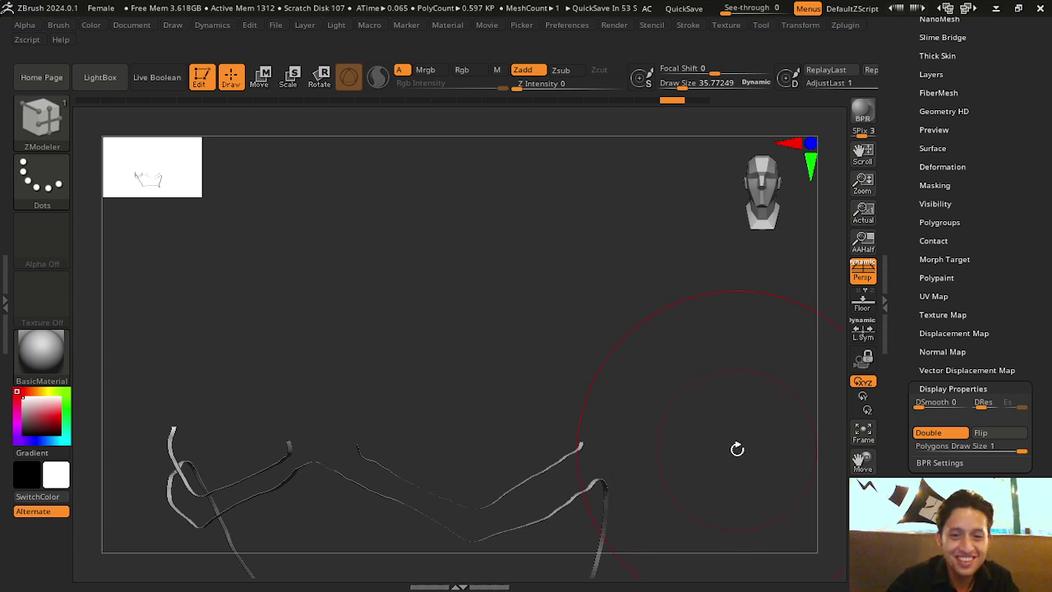
mouse_move(737, 448)
left_mouse_down()
mouse_move(849, 512)
mouse_move(701, 395)
mouse_move(679, 465)
mouse_move(671, 437)
mouse_move(696, 353)
mouse_move(778, 407)
mouse_move(739, 460)
mouse_move(684, 500)
mouse_move(684, 542)
mouse_move(711, 475)
mouse_move(681, 313)
mouse_move(707, 359)
mouse_move(681, 412)
left_mouse_up()
mouse_move(580, 382)
left_mouse_down()
mouse_move(574, 413)
mouse_move(584, 415)
mouse_move(678, 282)
left_mouse_up()
left_click_drag(603, 416, 658, 444)
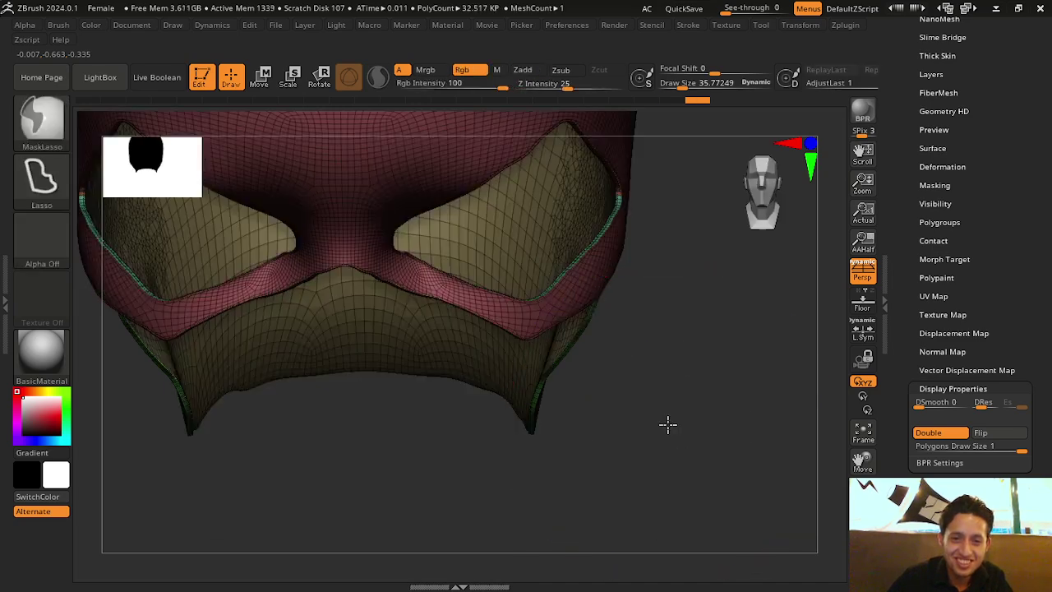
Restore the dense polygrouped mask mesh in place of the thin strips
key("b")
key("z")
key("m")
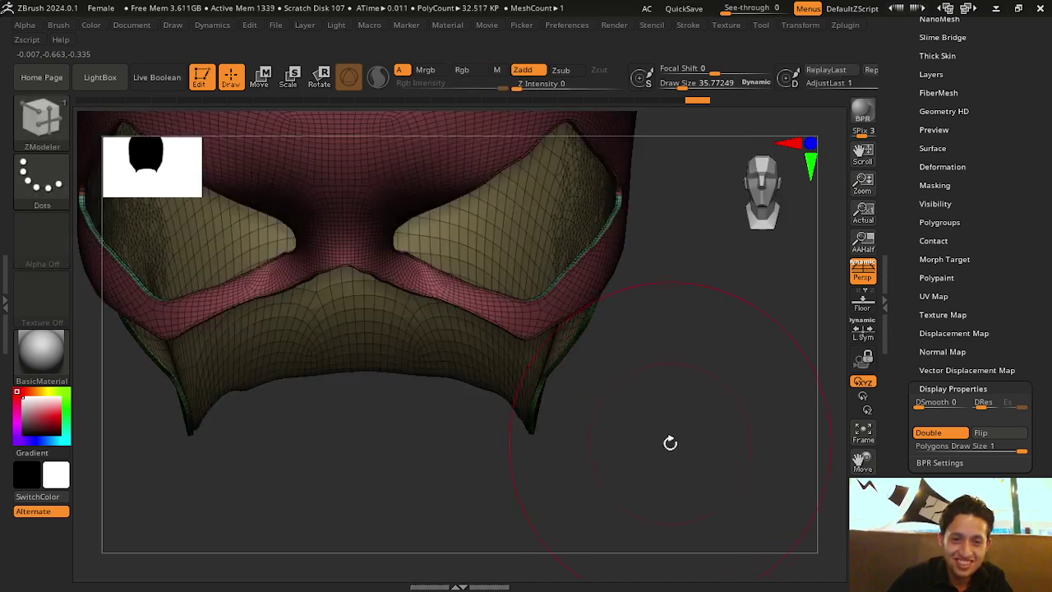
left_click_drag(669, 441, 737, 428)
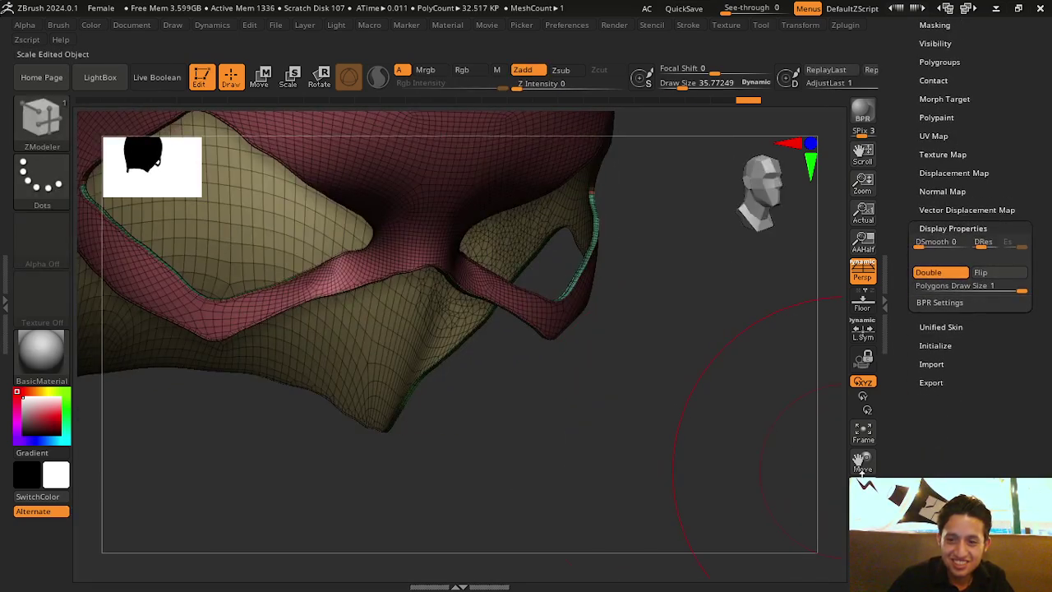
left_click_drag(863, 461, 879, 476)
scroll(1004, 164, "up", 2)
scroll(1005, 165, "up", 3)
scroll(1004, 164, "up", 3)
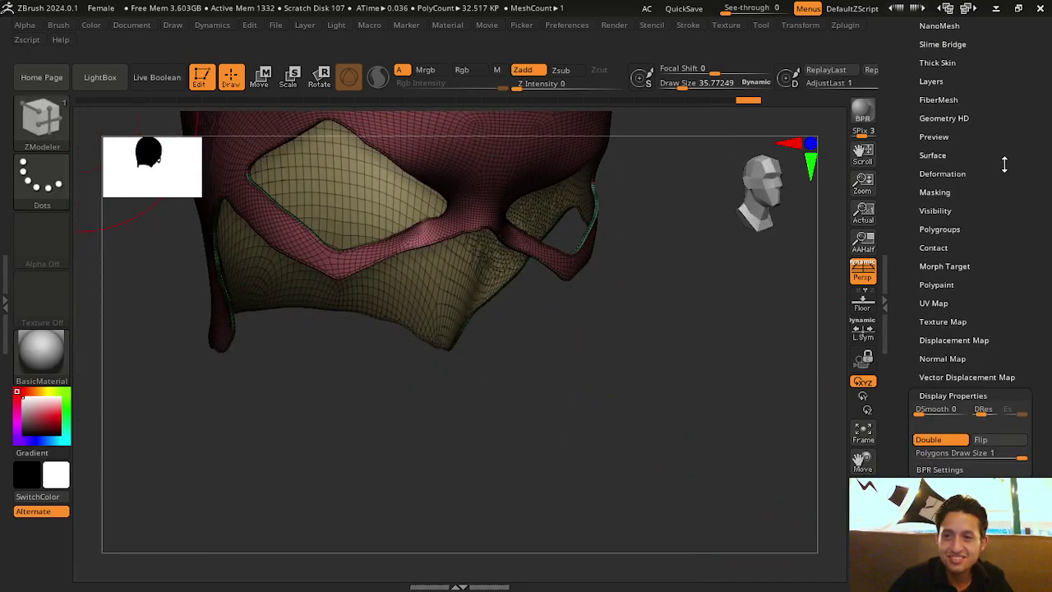
scroll(983, 191, "up", 2)
Trial ZRemesher at low and about 2.3 target counts with KeepGroups, undoing each
left_click(946, 69)
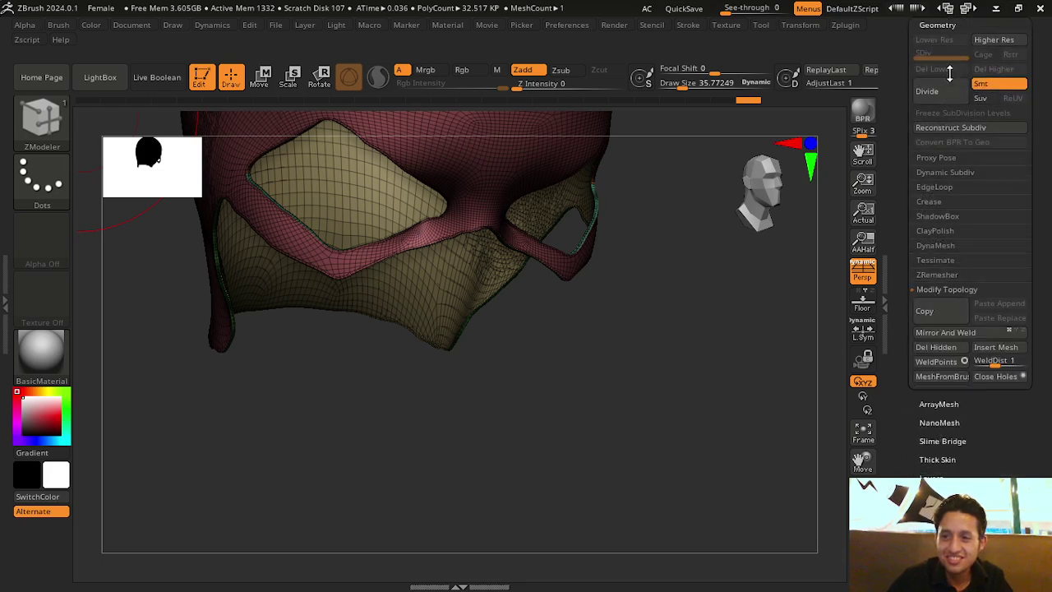
left_click(949, 275)
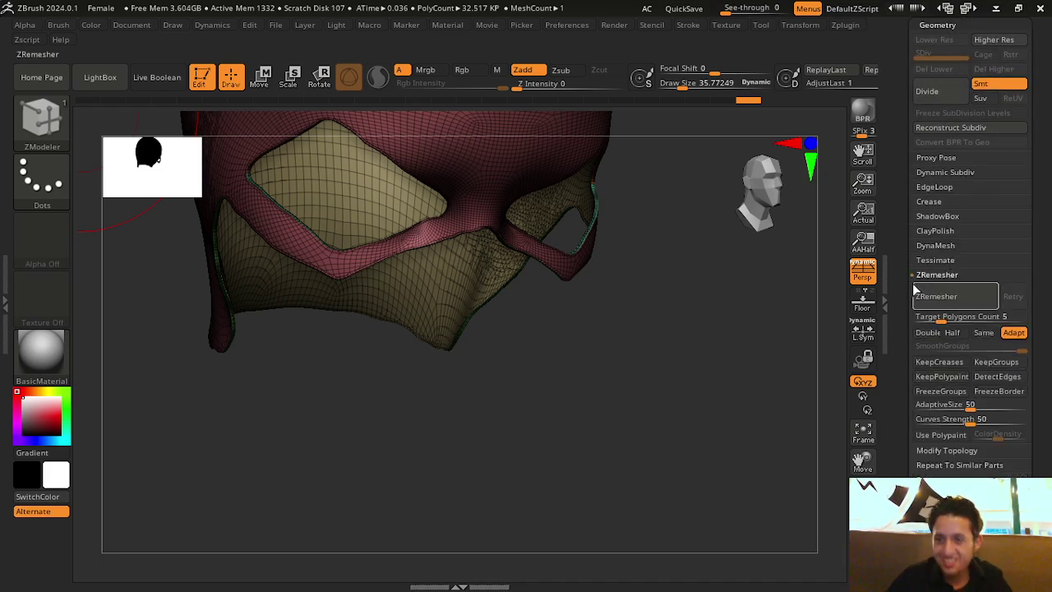
left_click_drag(941, 318, 926, 317)
left_click(936, 300)
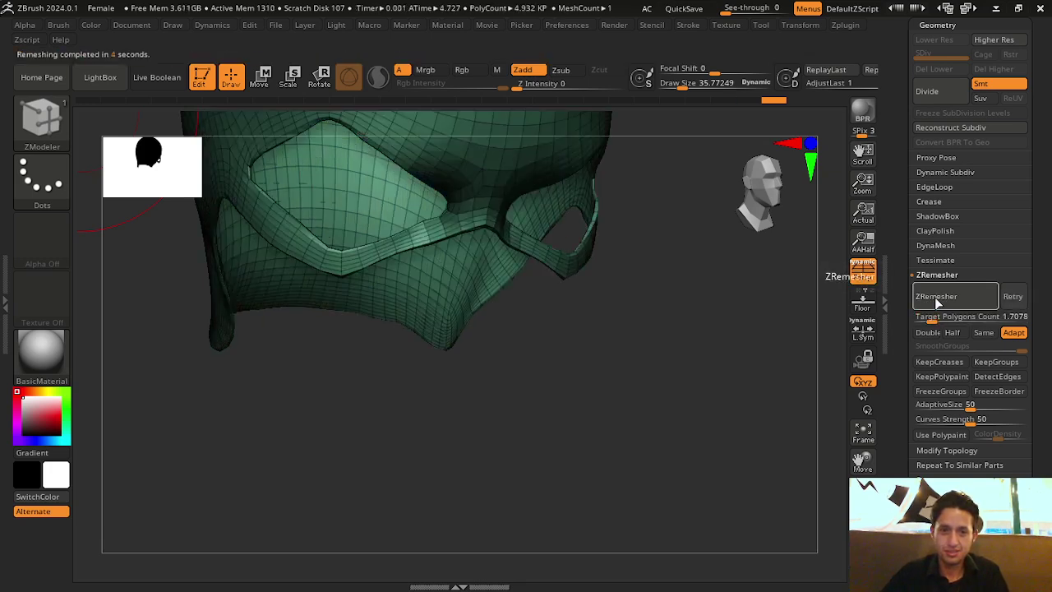
key("ctrl+z")
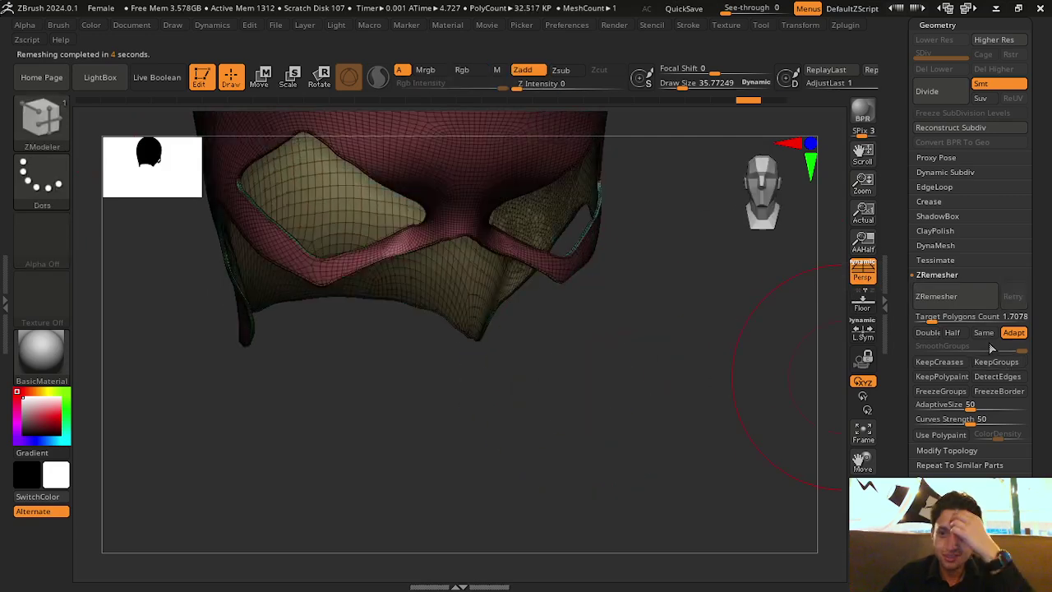
left_click_drag(931, 317, 946, 317)
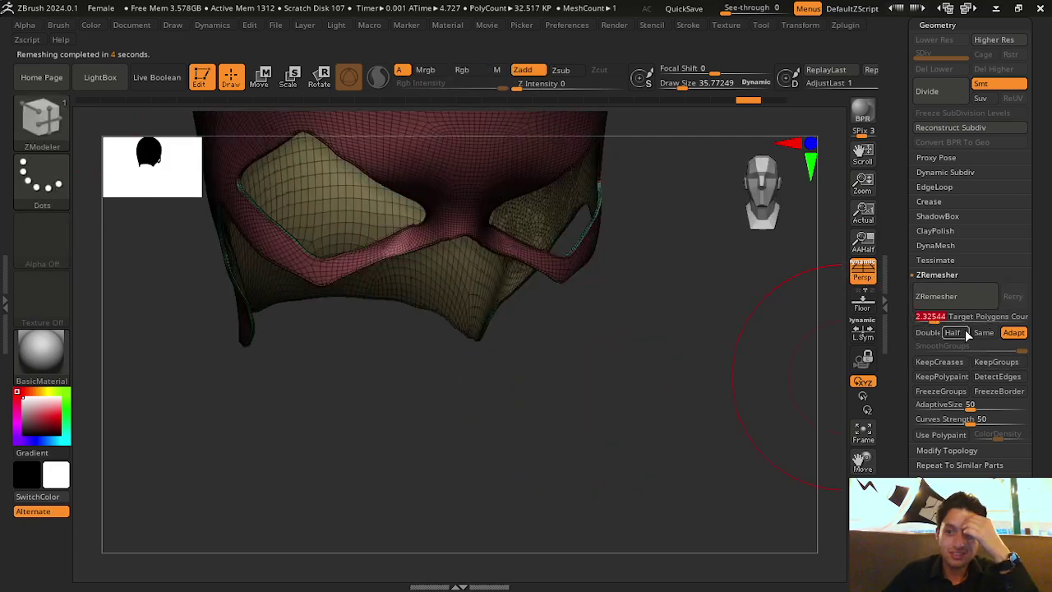
left_click(986, 362)
left_click(960, 294)
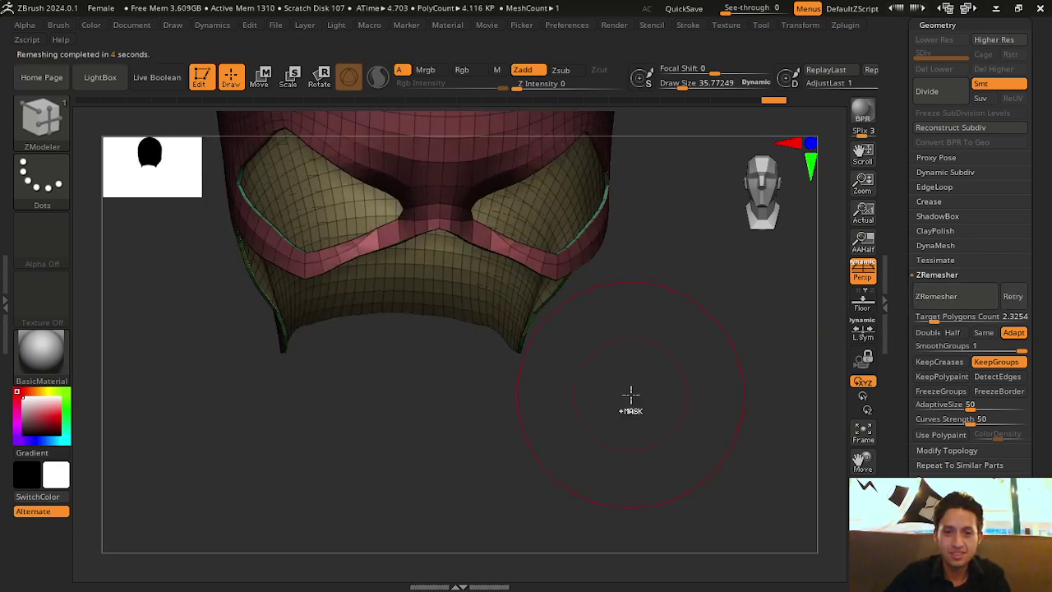
key("ctrl+z")
Remesh the mask at a target count of about 6.16, giving roughly 11K polygons
left_click(945, 318)
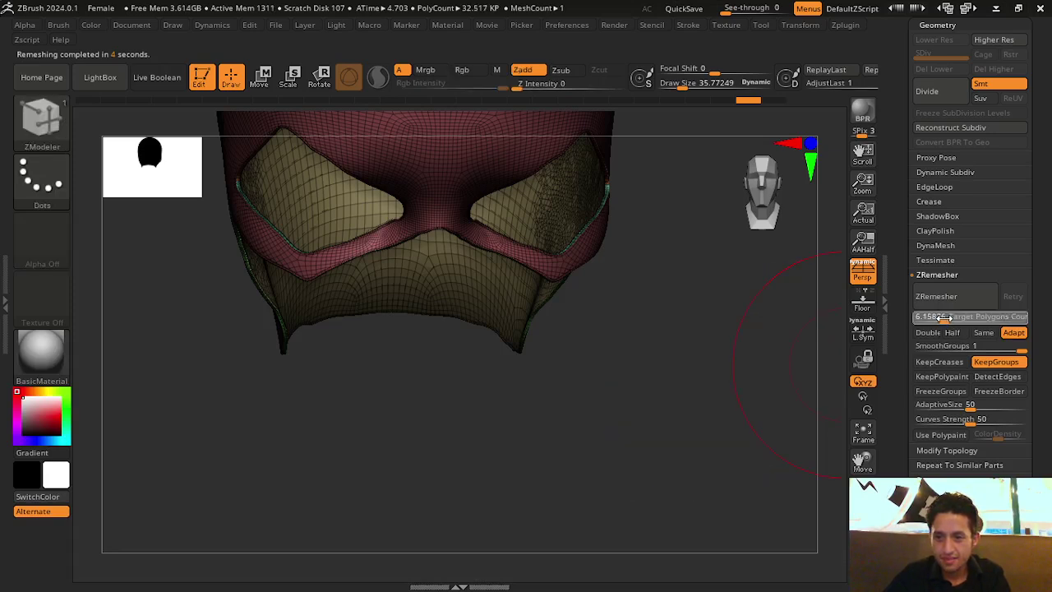
left_click(955, 299)
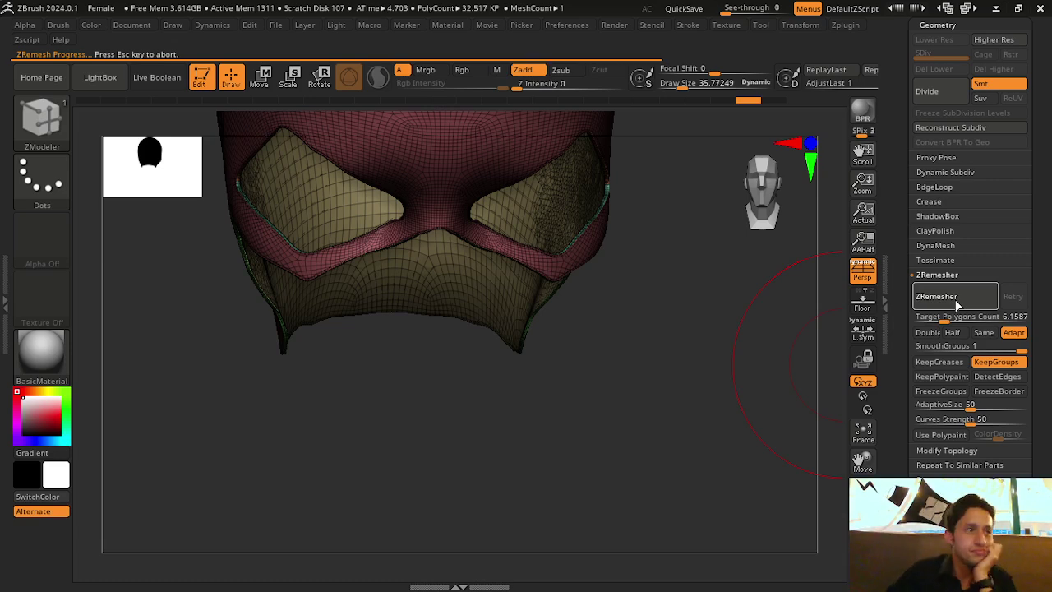
mouse_move(516, 402)
left_mouse_down()
mouse_move(510, 411)
mouse_move(770, 369)
left_mouse_up()
left_click_drag(1047, 354, 970, 466)
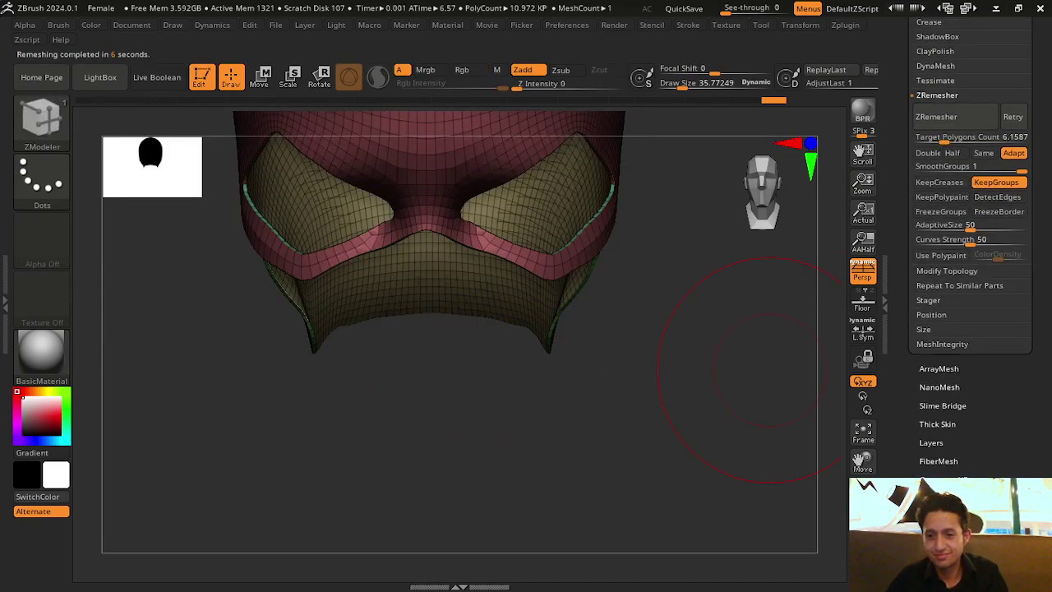
scroll(970, 329, "down", 10)
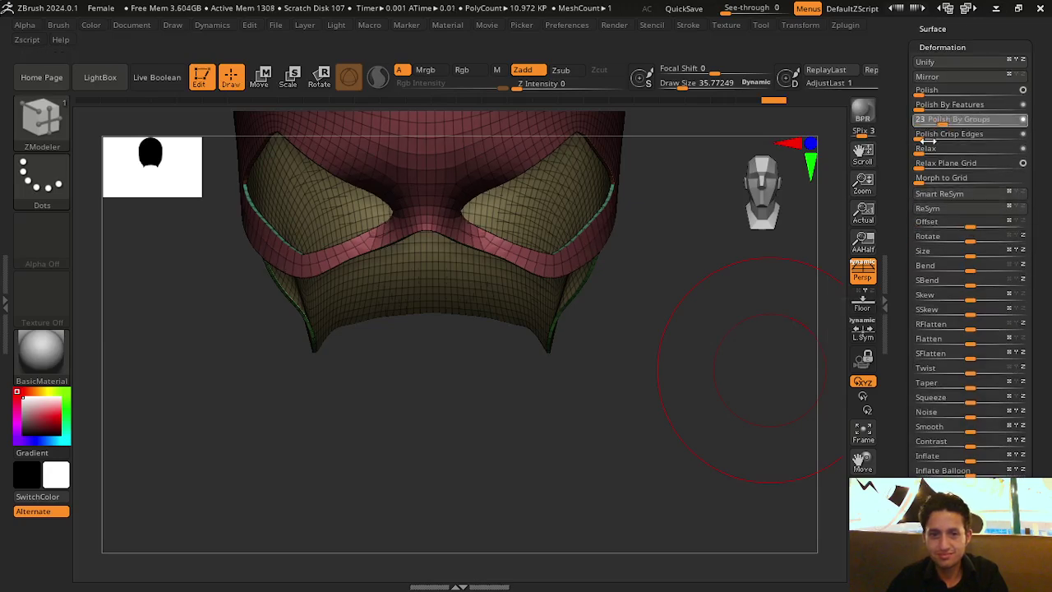
Apply Polish By Groups twice to smooth the remeshed mask
left_click_drag(658, 369, 900, 183)
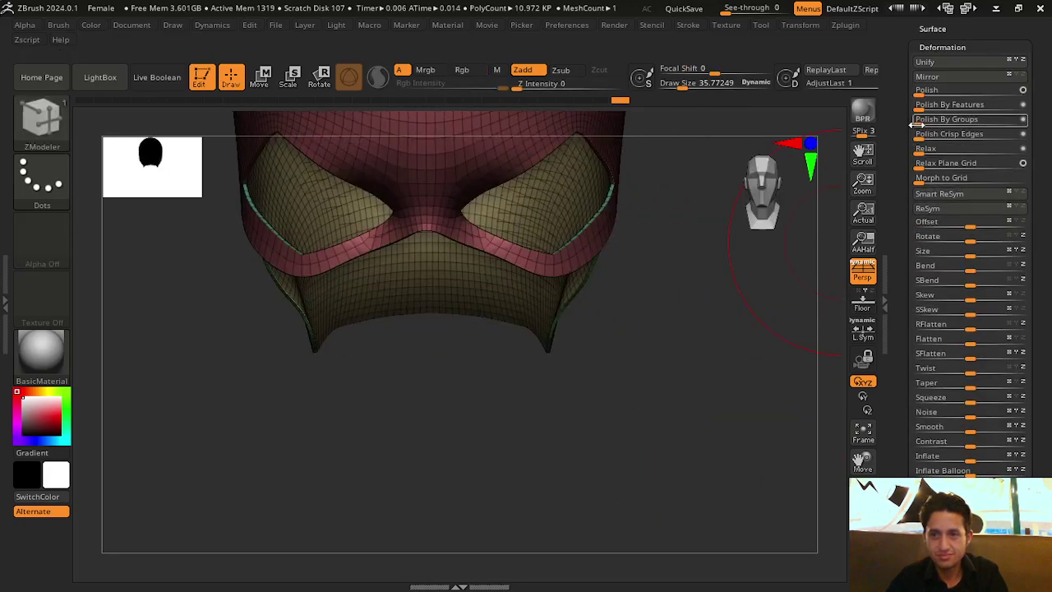
left_click_drag(915, 123, 976, 120)
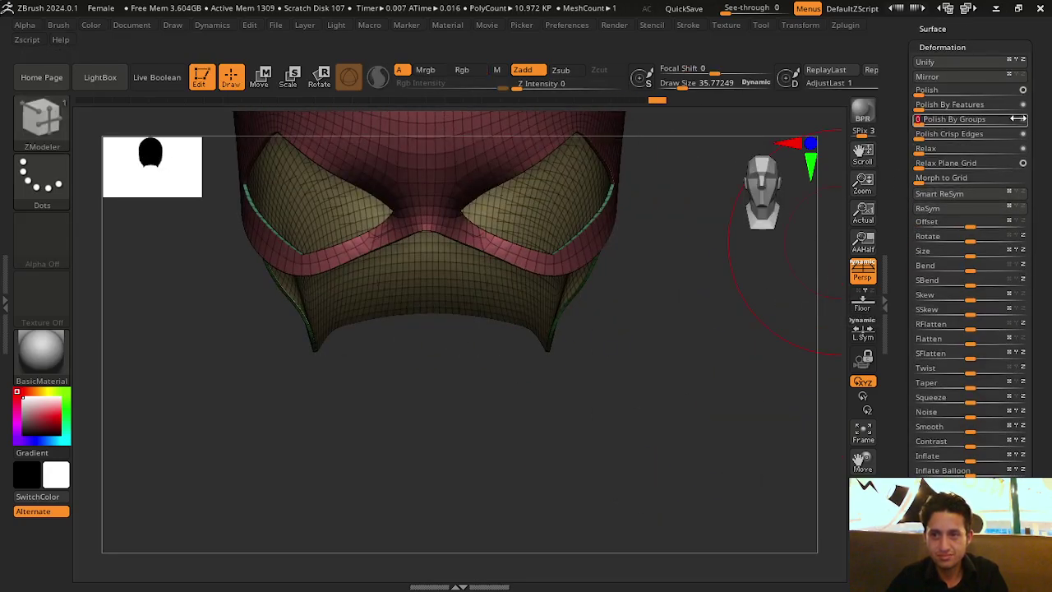
left_click(976, 121)
left_click(975, 121)
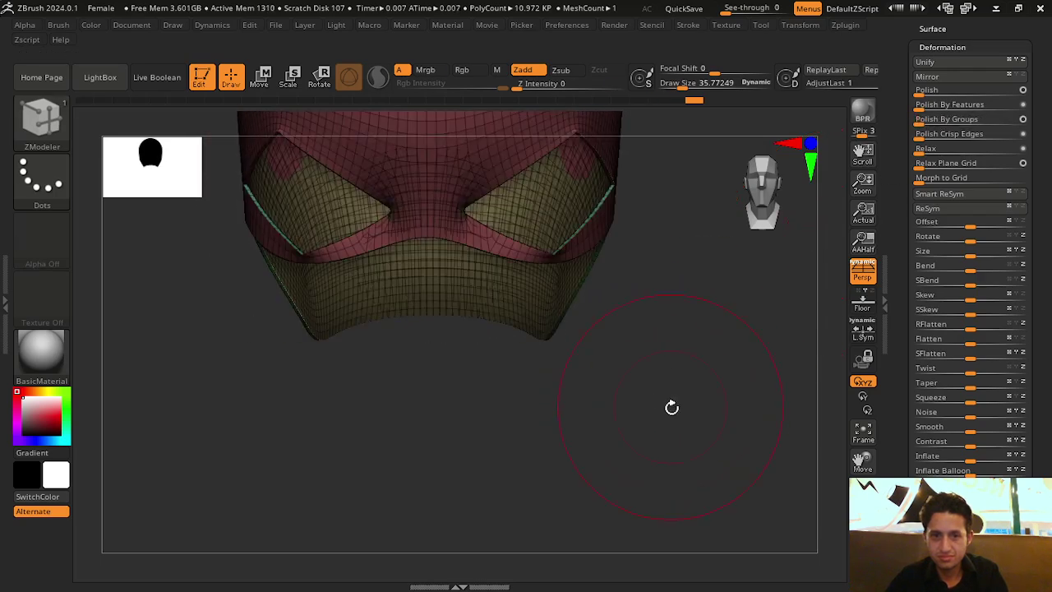
mouse_move(672, 407)
left_mouse_down()
mouse_move(714, 369)
mouse_move(721, 457)
left_mouse_up()
Turn PolyF off with Shift+F, zoom out, and show the Subtool list
key("shift+f")
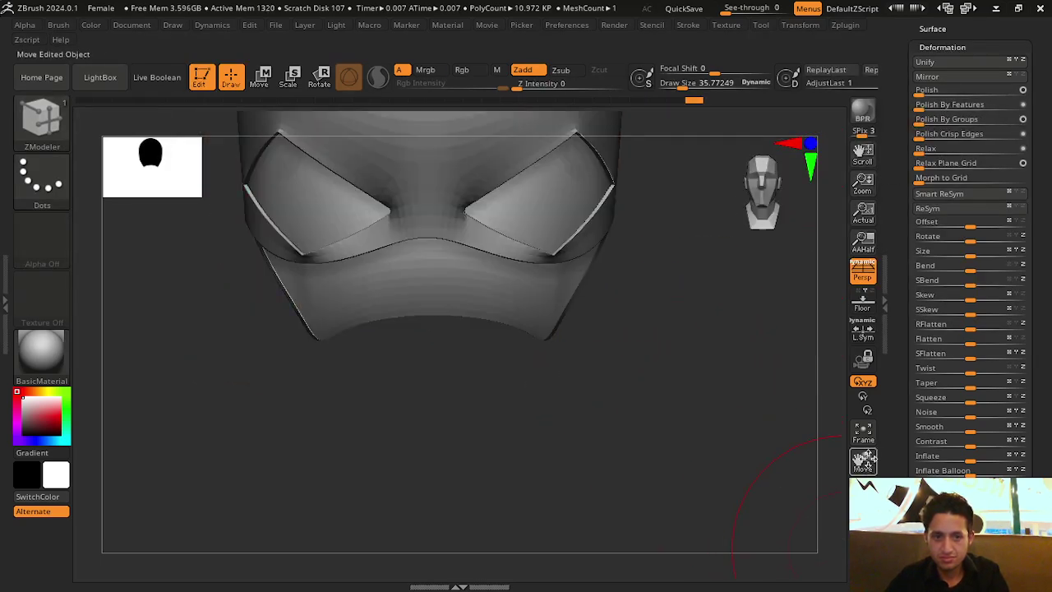
mouse_move(863, 460)
left_mouse_down()
mouse_move(789, 438)
mouse_move(730, 439)
left_mouse_up()
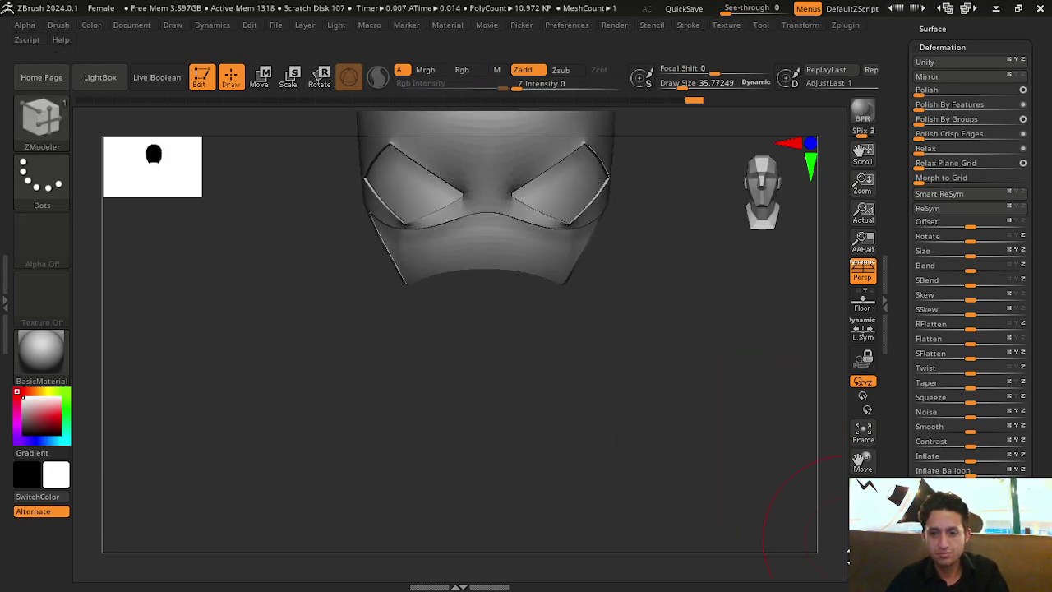
scroll(1038, 374, "up", 10)
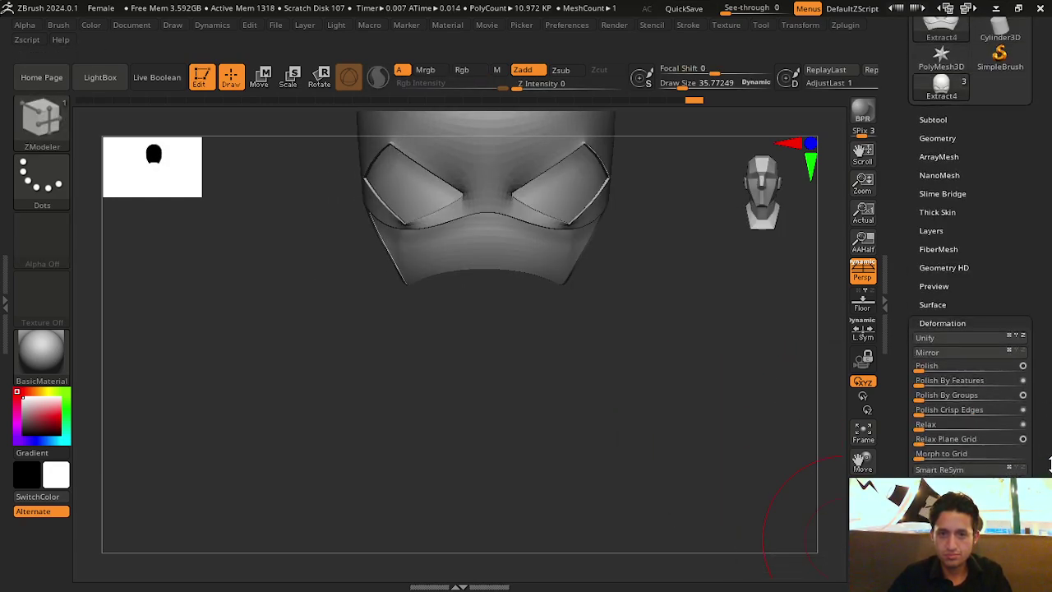
left_click(937, 118)
Select the mask subtool, show the rest of the figure, and orbit around the head
left_click(1022, 107)
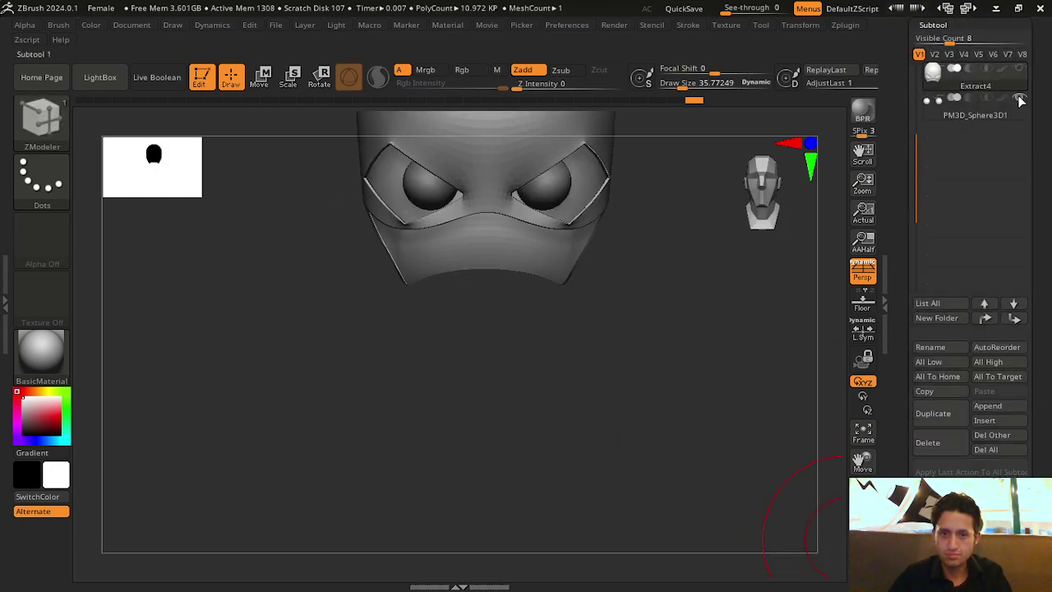
left_click(1022, 107)
left_click(1023, 76)
left_click(1020, 70, "shift")
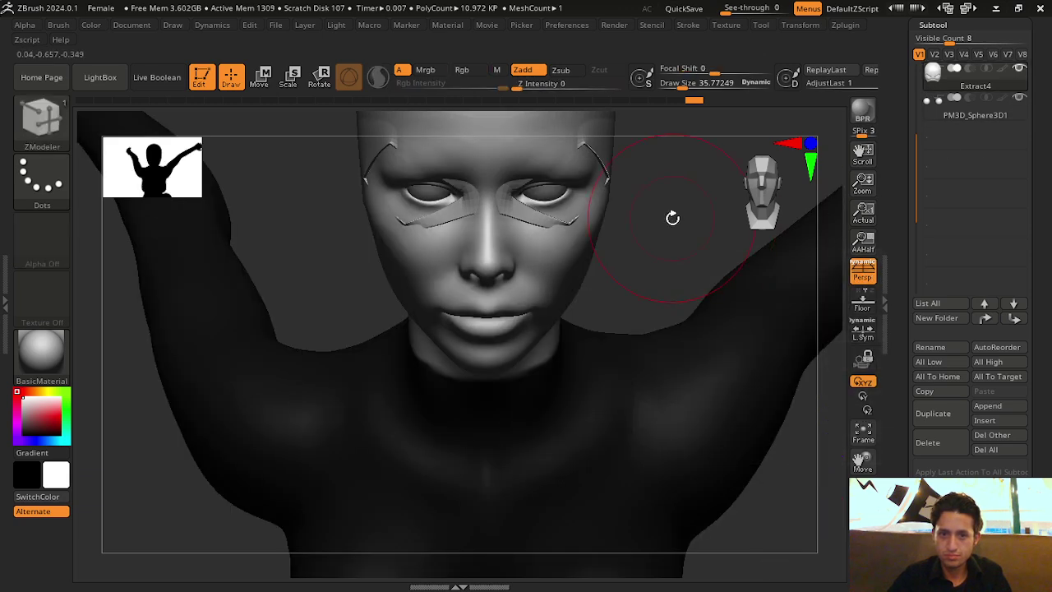
left_click_drag(674, 219, 734, 304)
left_click_drag(838, 489, 623, 330)
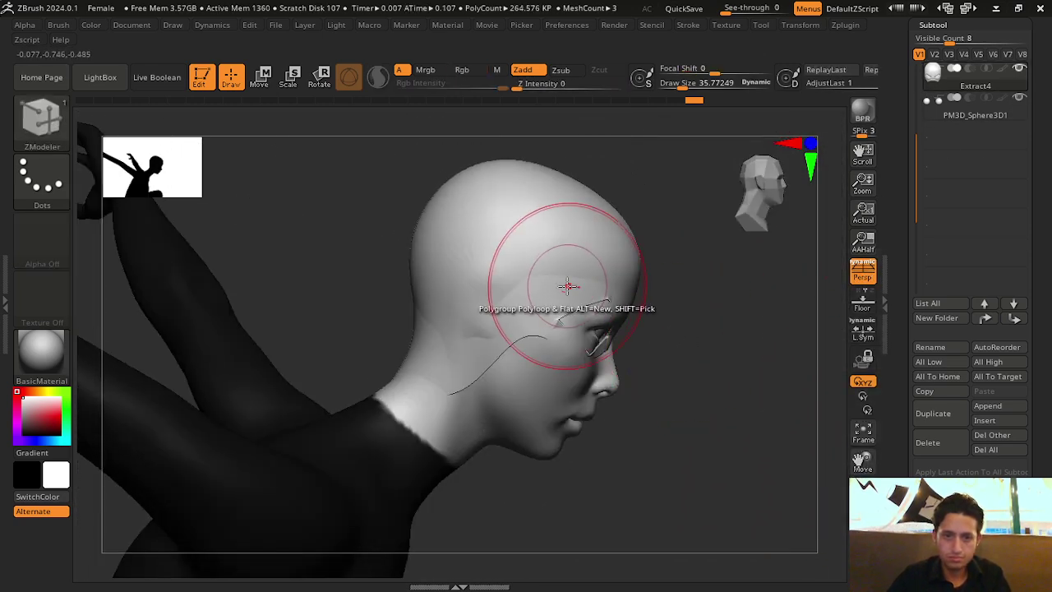
key("ctrl")
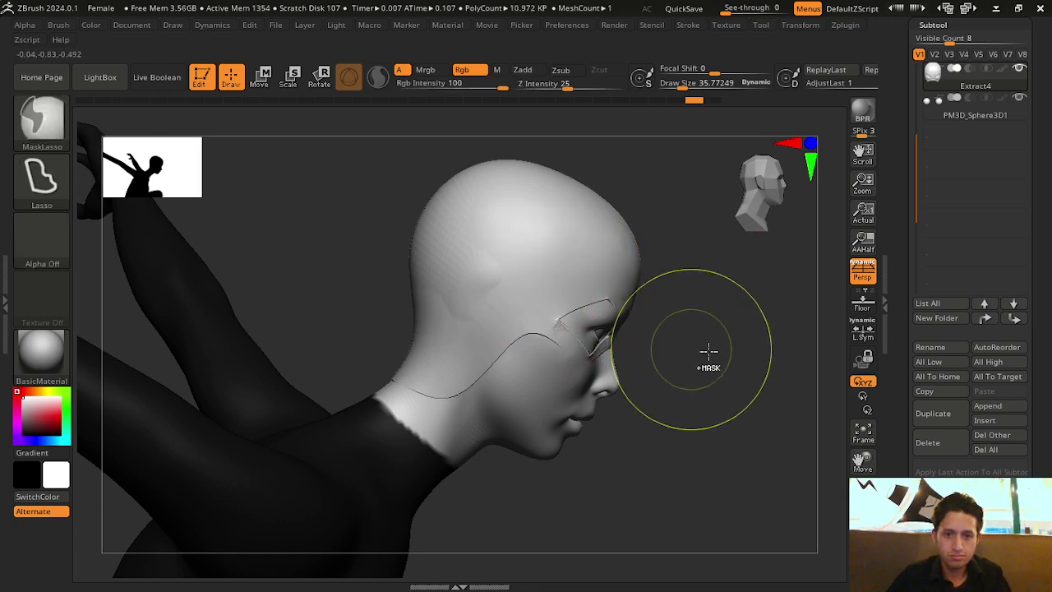
left_click_drag(712, 353, 658, 365)
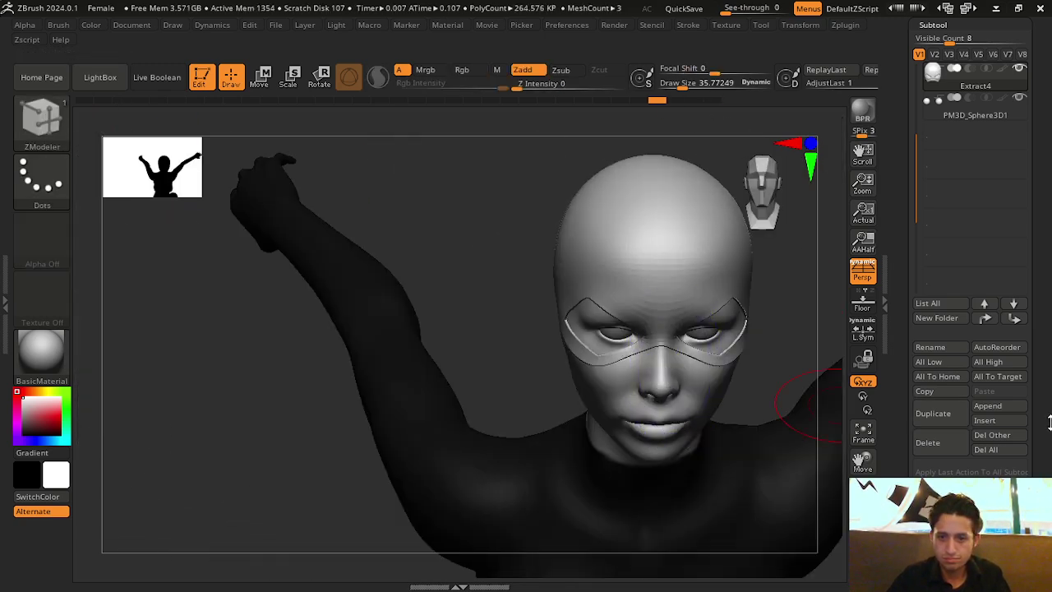
Set Deformation Polish By Groups to 0, then bring up the brush library
scroll(1049, 421, "down", 3)
scroll(1049, 359, "down", 3)
scroll(1048, 360, "down", 3)
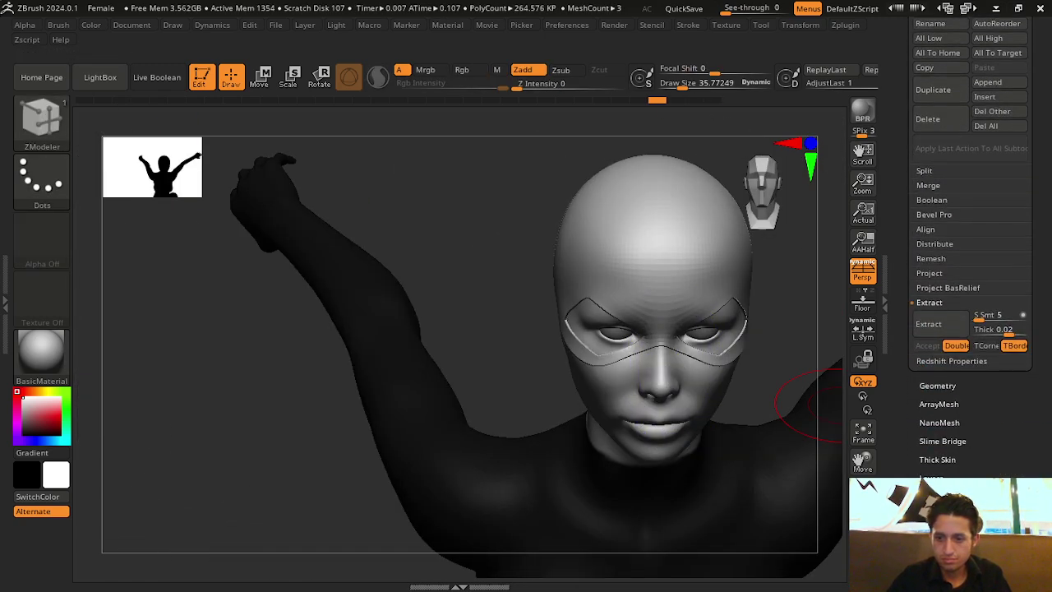
scroll(1044, 359, "down", 5)
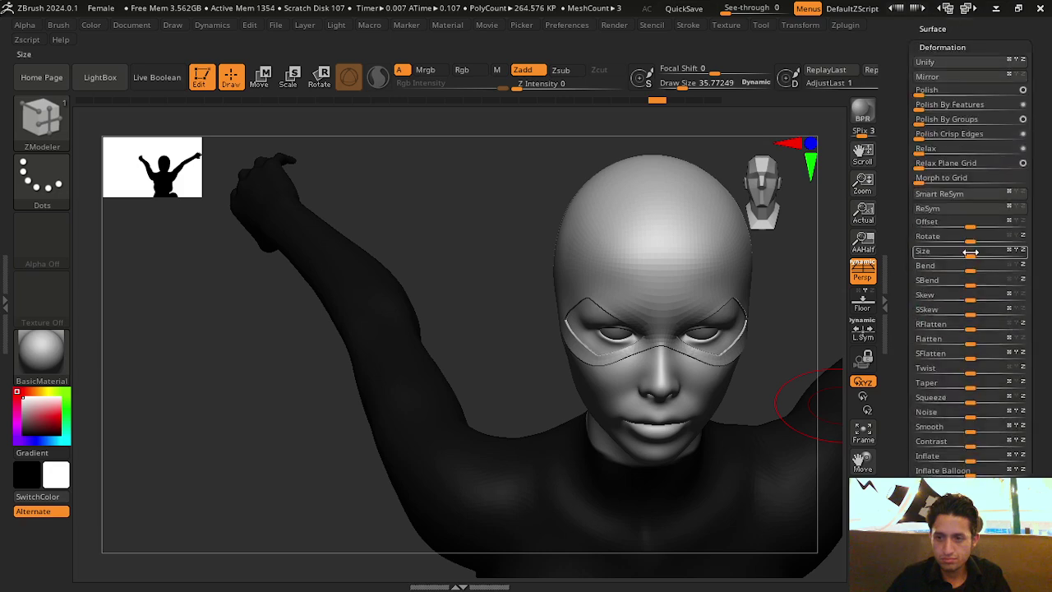
left_click(920, 122)
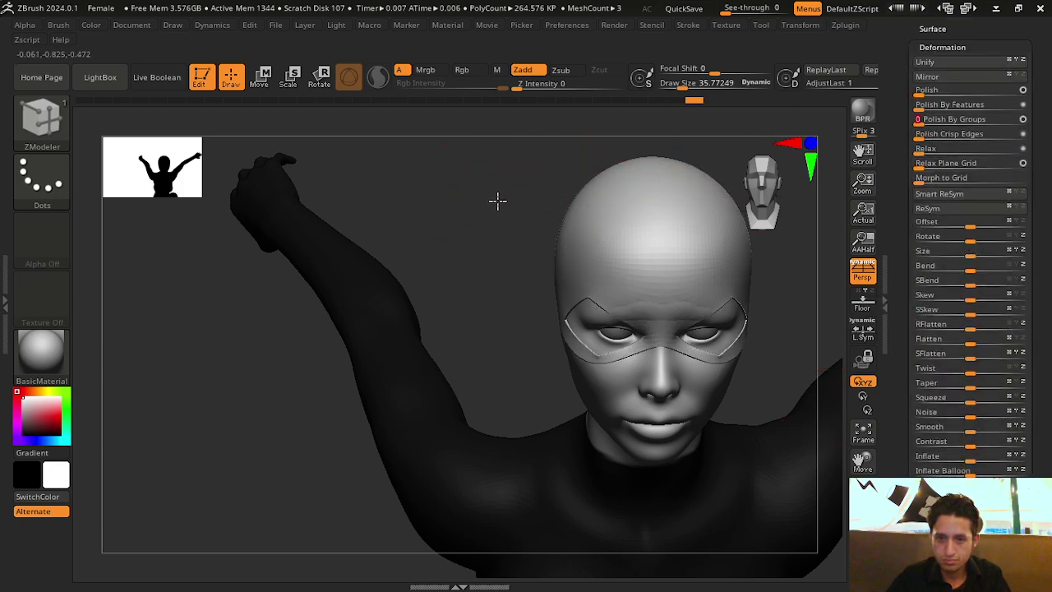
mouse_move(497, 201)
left_mouse_down()
mouse_move(535, 208)
mouse_move(615, 270)
left_mouse_up()
left_click(43, 117)
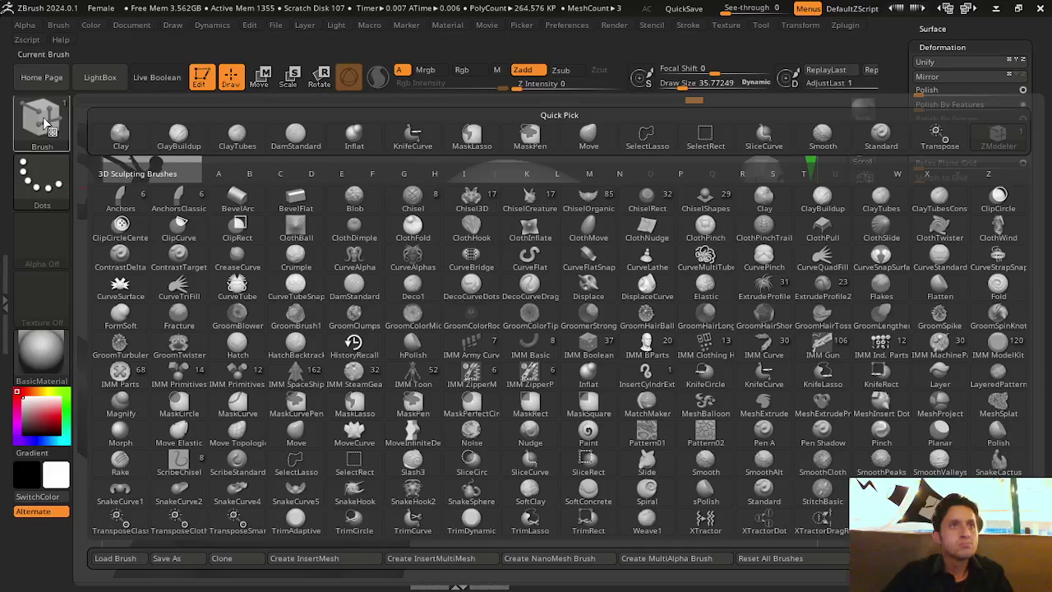
With the Move brush at size 44.6, try pulling peaks from the top of the head, then undo them
left_click(588, 136)
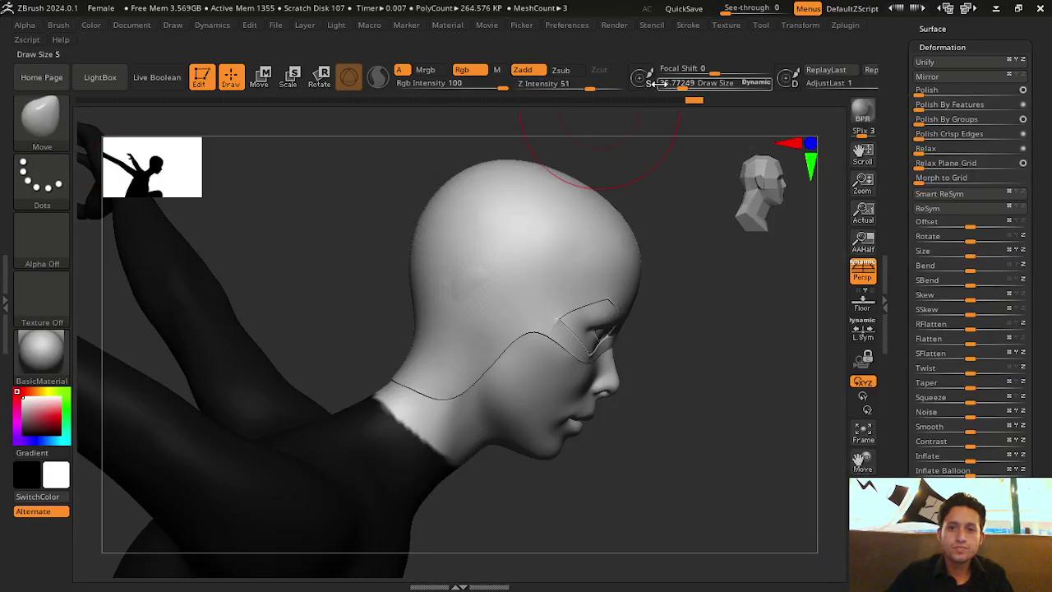
left_click_drag(728, 327, 633, 356)
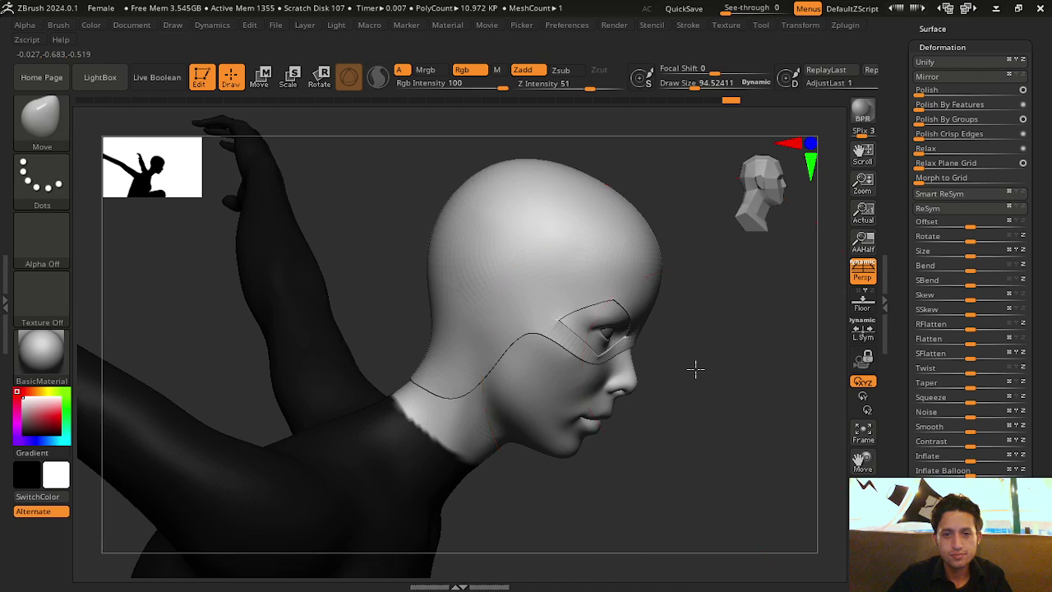
left_click_drag(696, 369, 658, 123)
left_click_drag(695, 91, 679, 89)
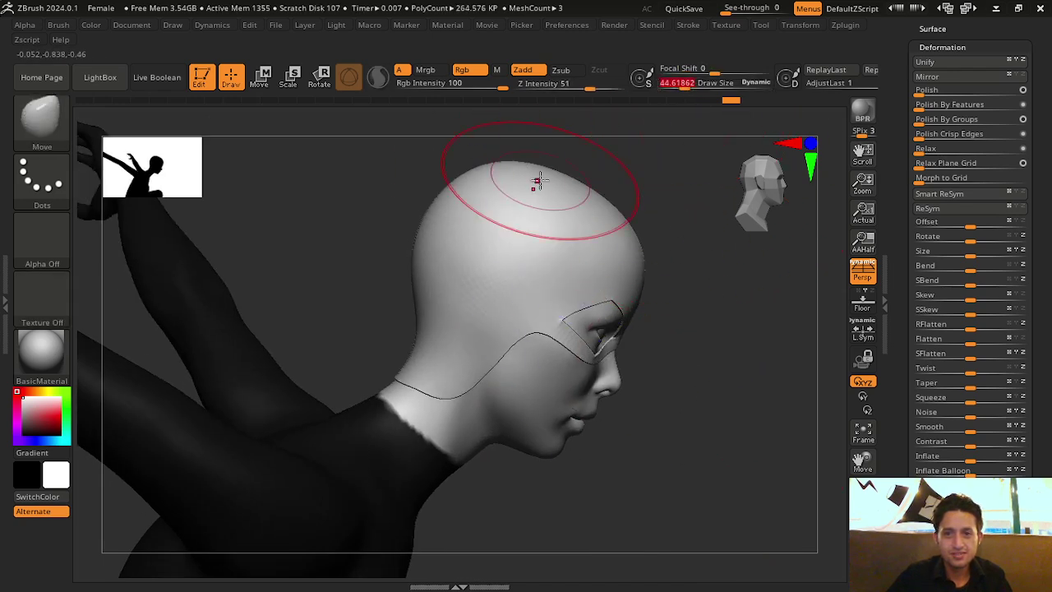
left_click_drag(531, 181, 545, 124)
key("ctrl+z")
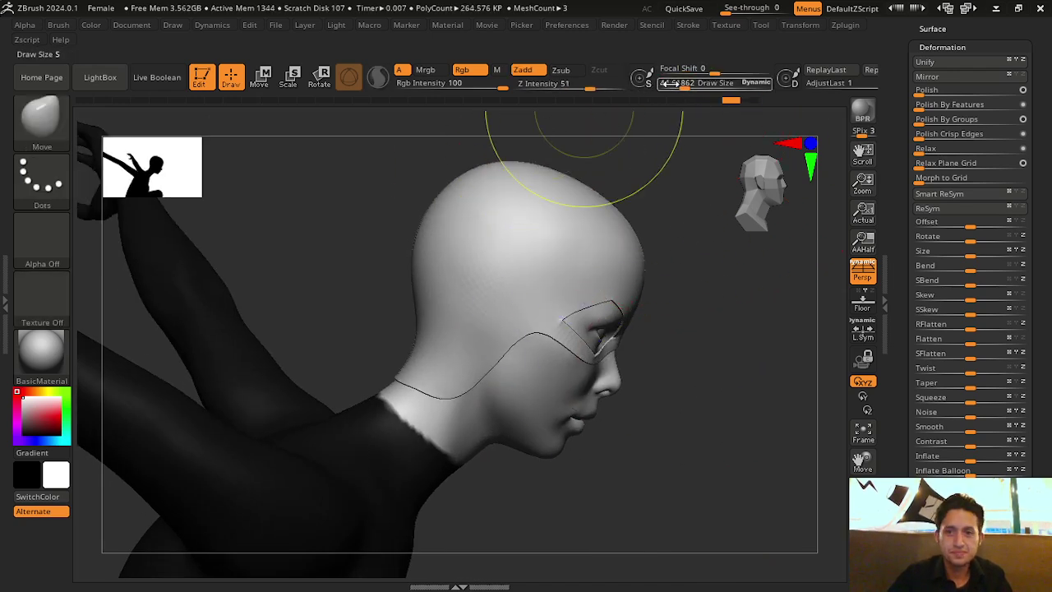
left_click_drag(512, 188, 526, 129)
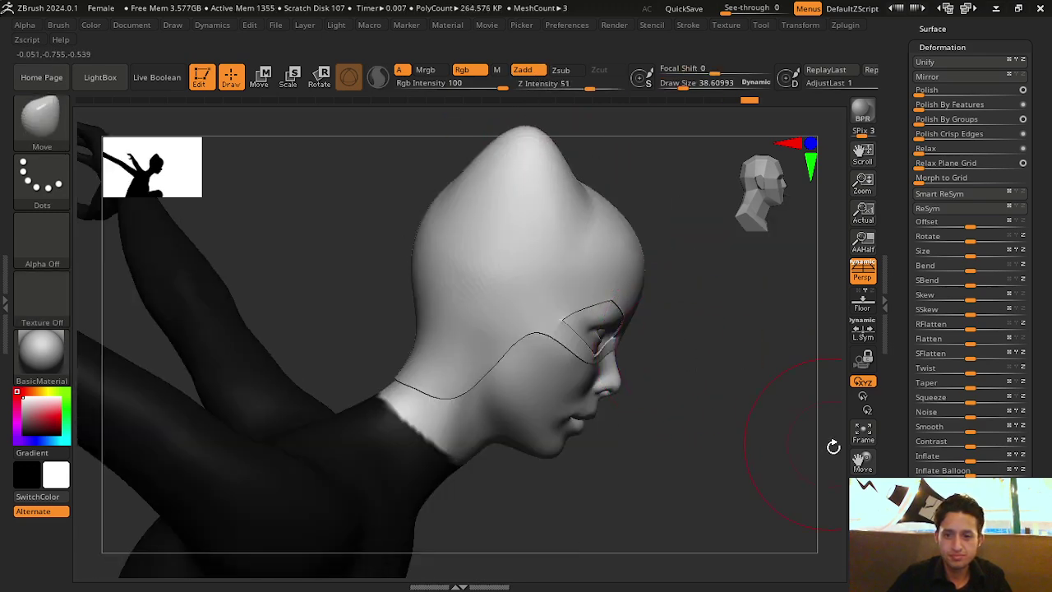
left_click_drag(834, 446, 675, 260)
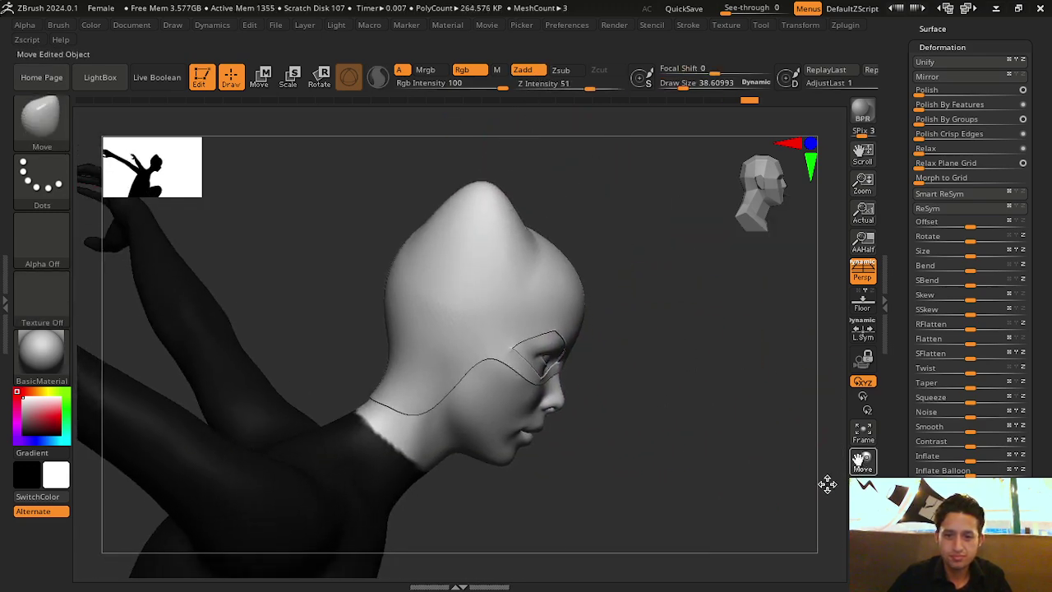
key("ctrl+z")
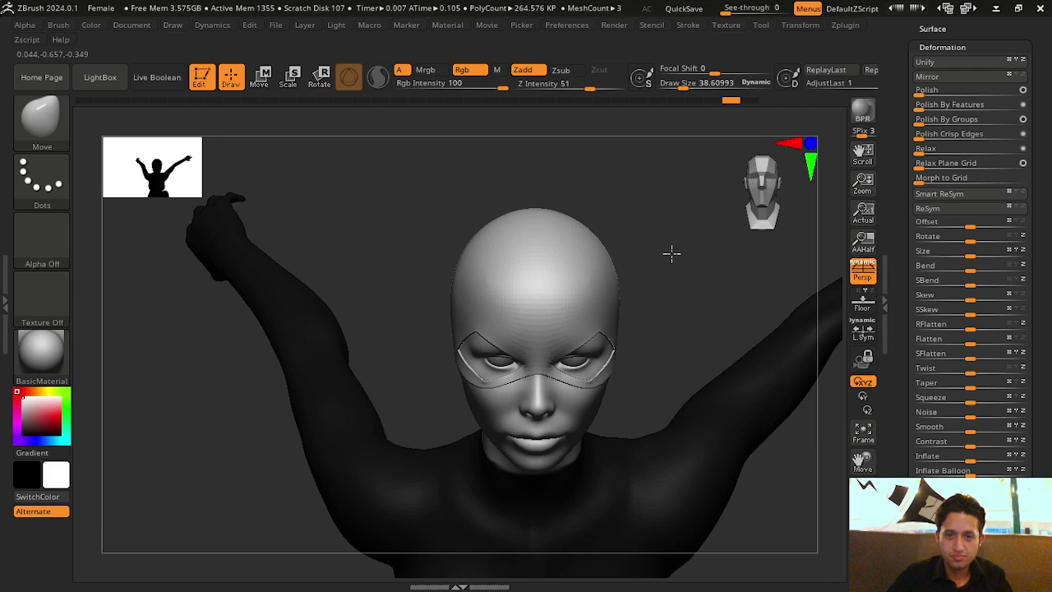
Reframe the head in side profile and shrink the Move brush to about 25.5
left_click_drag(671, 251, 612, 242)
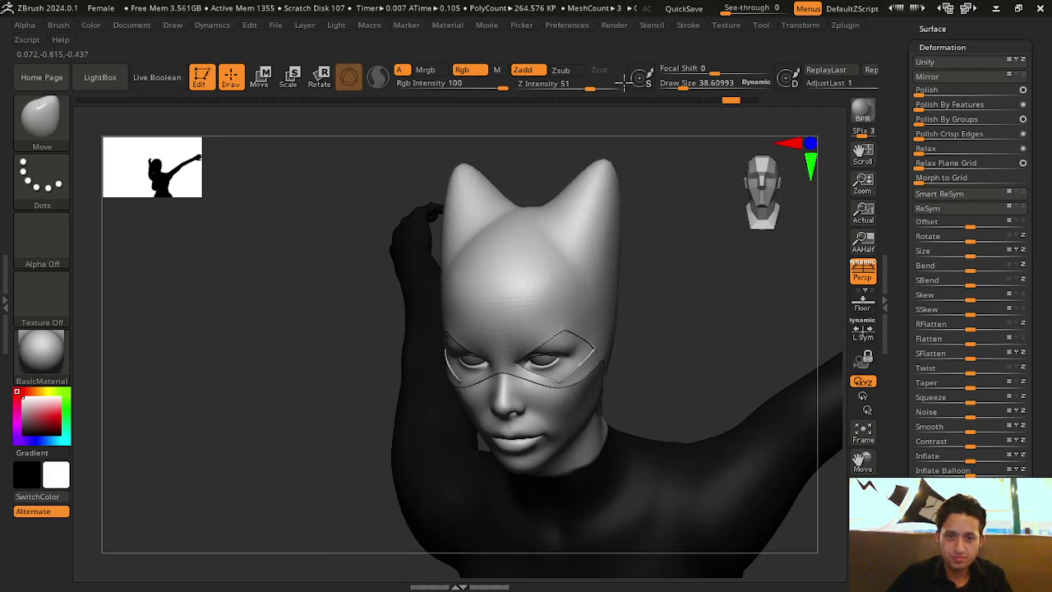
mouse_move(663, 209)
left_mouse_down()
mouse_move(642, 257)
mouse_move(600, 163)
left_mouse_up()
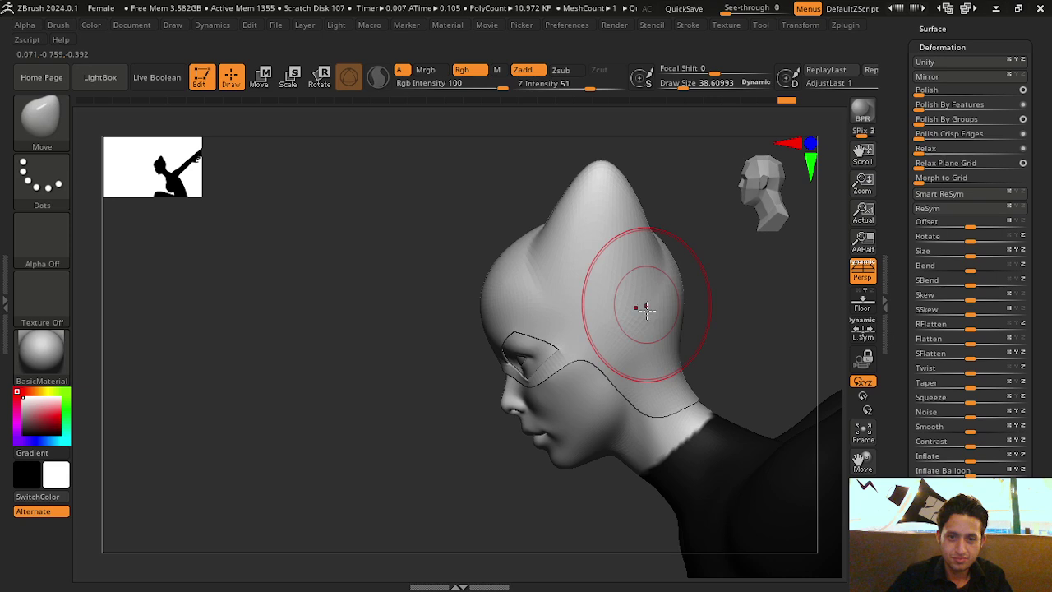
left_click(865, 438)
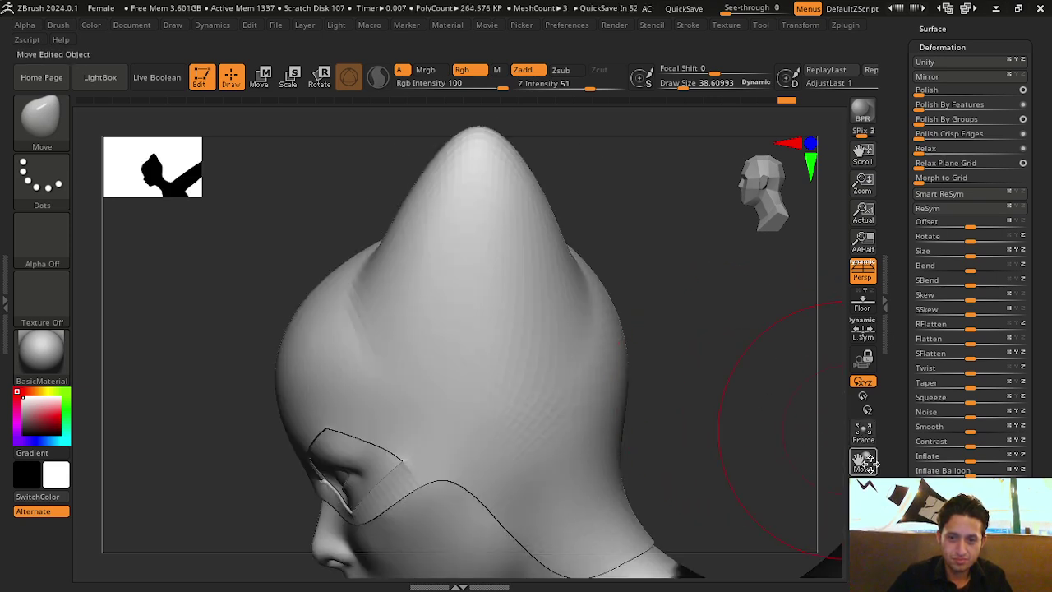
left_click(863, 431)
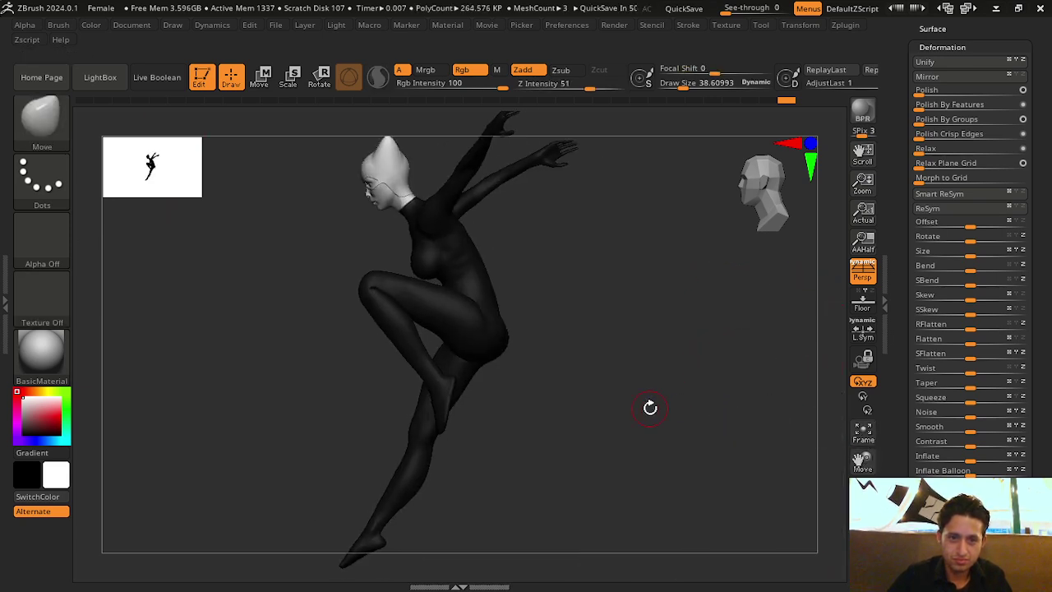
mouse_move(650, 408)
left_mouse_down()
mouse_move(695, 435)
mouse_move(807, 458)
mouse_move(676, 436)
left_mouse_up()
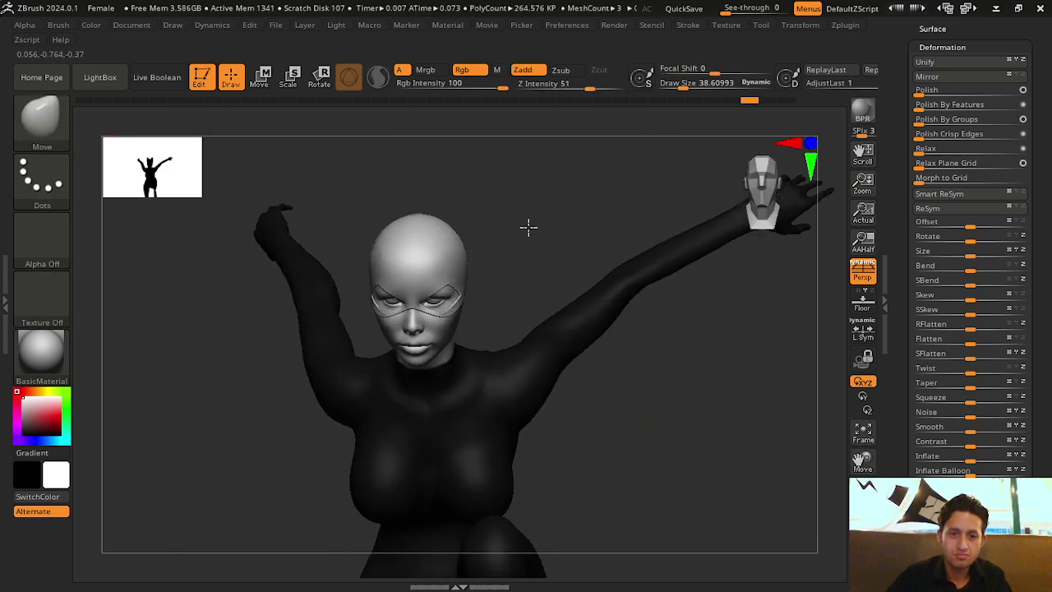
left_click_drag(529, 227, 576, 167)
mouse_move(689, 75)
left_mouse_down()
mouse_move(675, 75)
mouse_move(678, 88)
left_mouse_up()
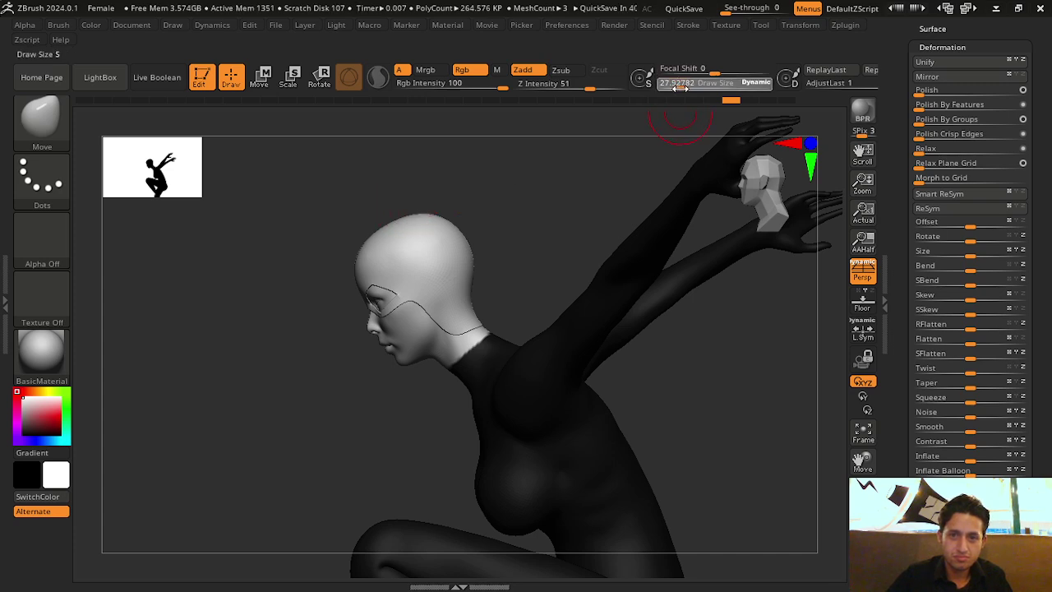
Pull a pointed cat ear at brush size 38.6, smooth its tip, and begin blackening the hood
left_click_drag(427, 228, 427, 194)
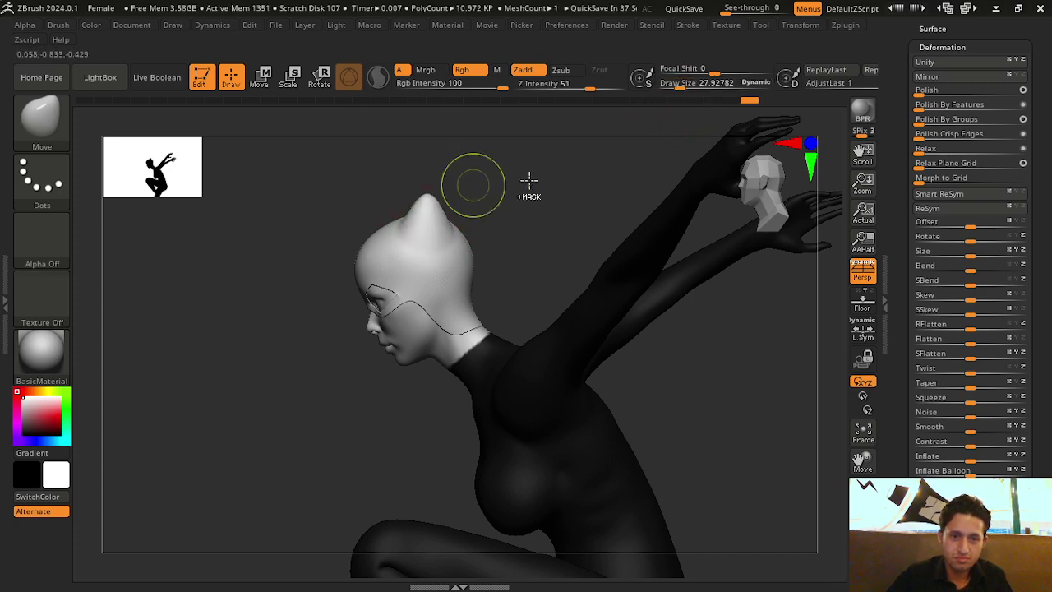
key("ctrl+z")
left_click_drag(679, 88, 690, 88)
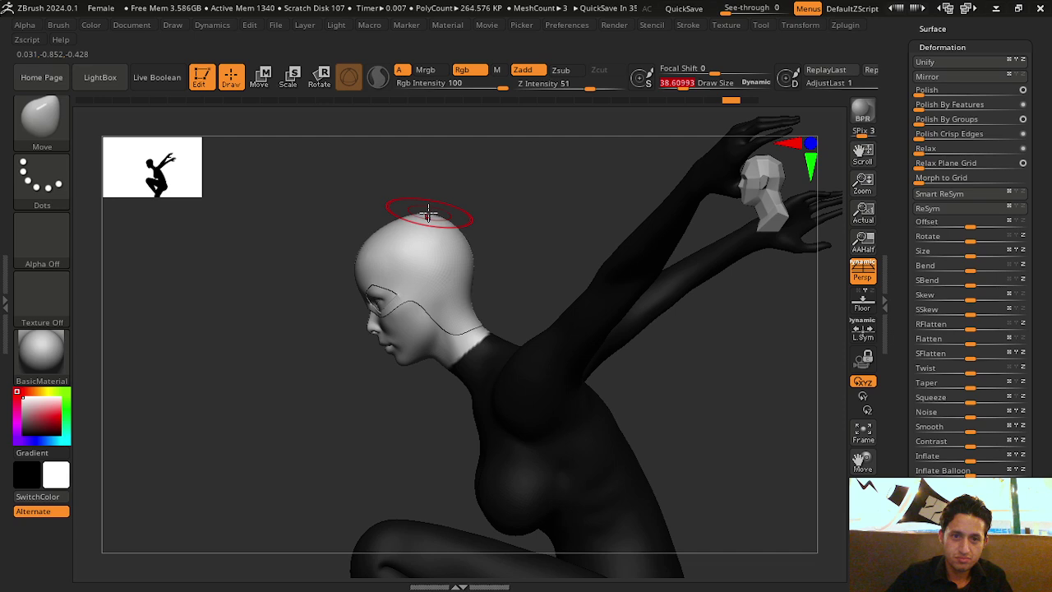
mouse_move(429, 215)
left_mouse_down()
mouse_move(432, 158)
mouse_move(566, 184)
mouse_move(439, 189)
left_mouse_up()
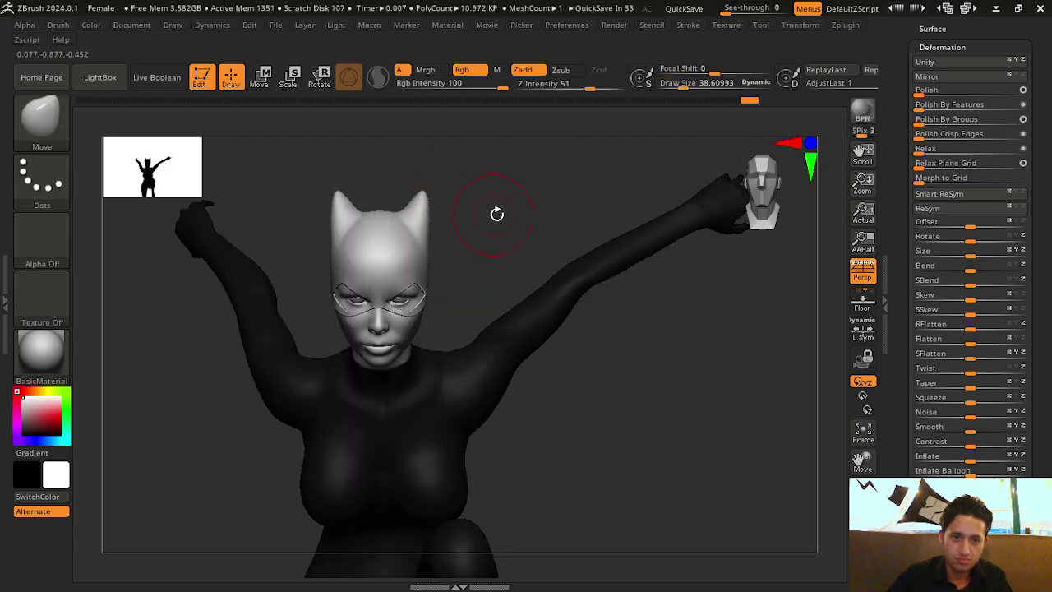
mouse_move(497, 214)
left_mouse_down()
mouse_move(427, 215)
mouse_move(435, 220)
left_mouse_up()
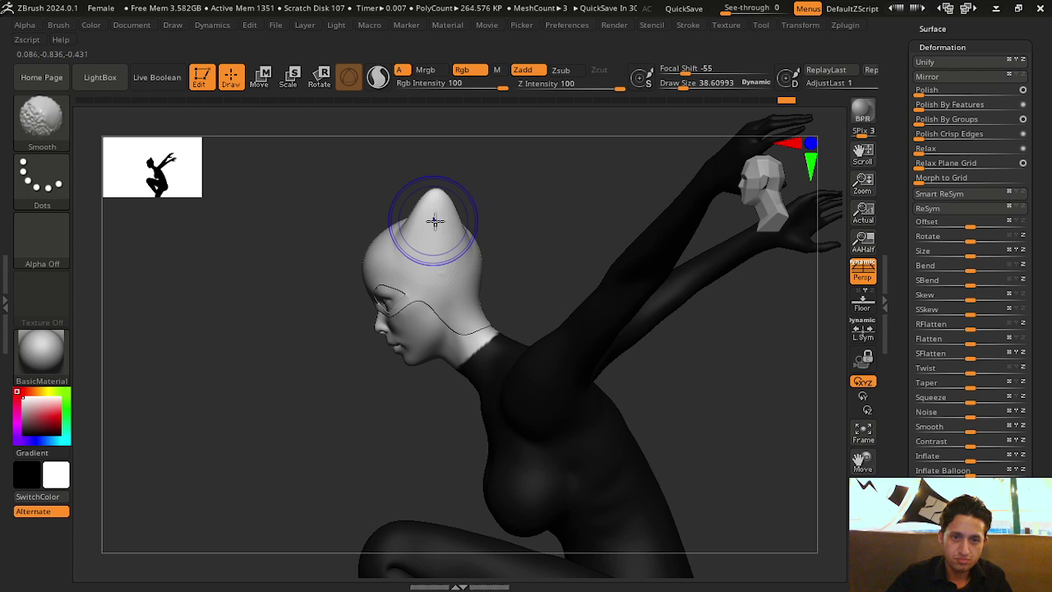
left_click_drag(514, 206, 570, 221)
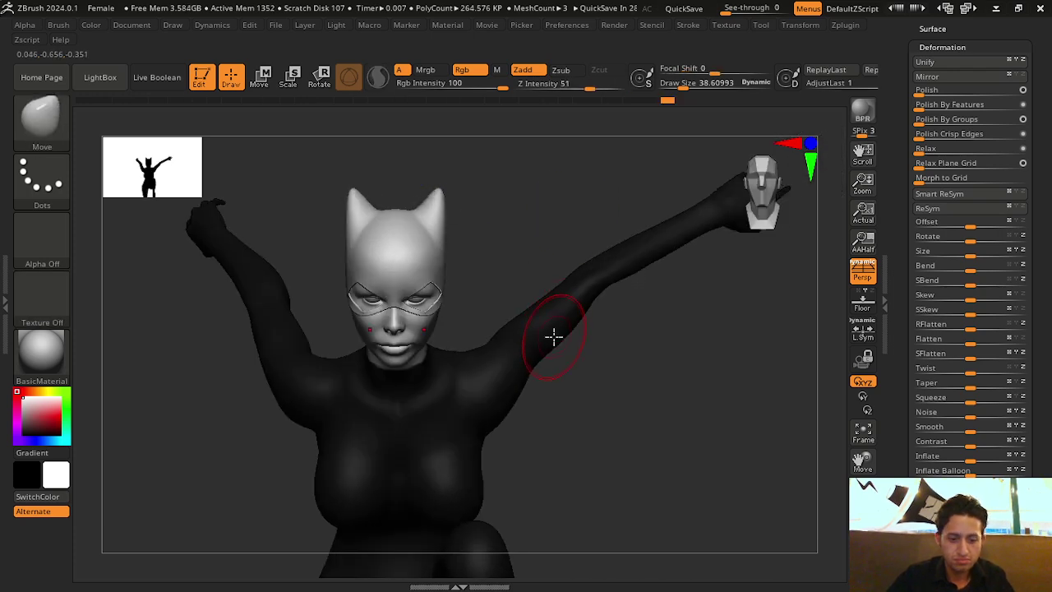
mouse_move(624, 362)
left_mouse_down()
mouse_move(698, 383)
mouse_move(690, 378)
left_mouse_up()
Fill the hood black with Color > FillObject and paint out the white spots on the back
left_click(91, 24)
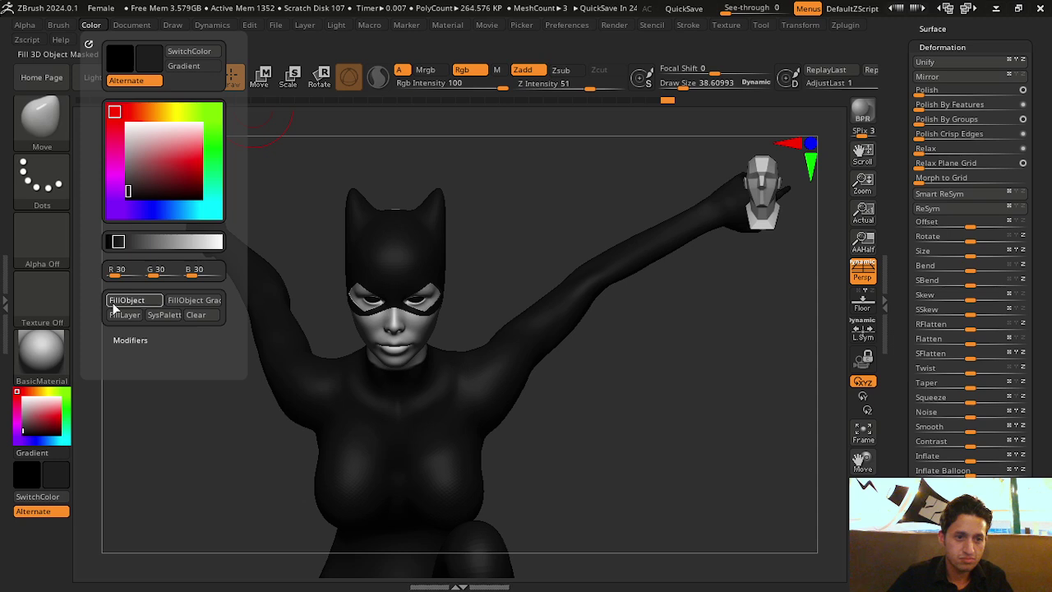
left_click(114, 302)
left_click(23, 399)
key("v")
mouse_move(235, 418)
left_mouse_down()
mouse_move(598, 436)
mouse_move(655, 427)
mouse_move(554, 357)
mouse_move(655, 366)
mouse_move(503, 267)
left_mouse_up()
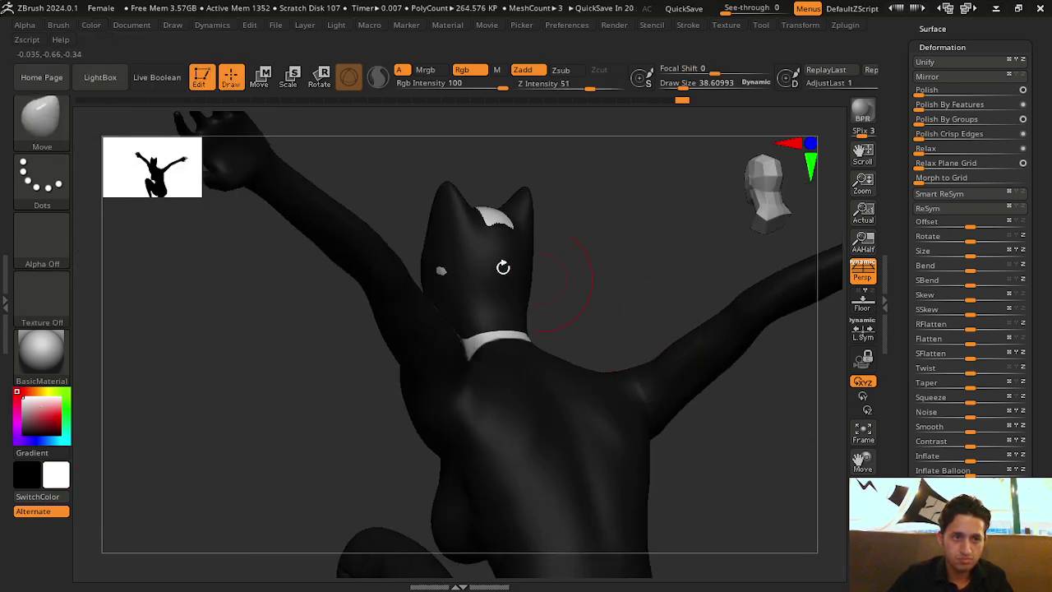
left_click_drag(496, 225, 493, 206)
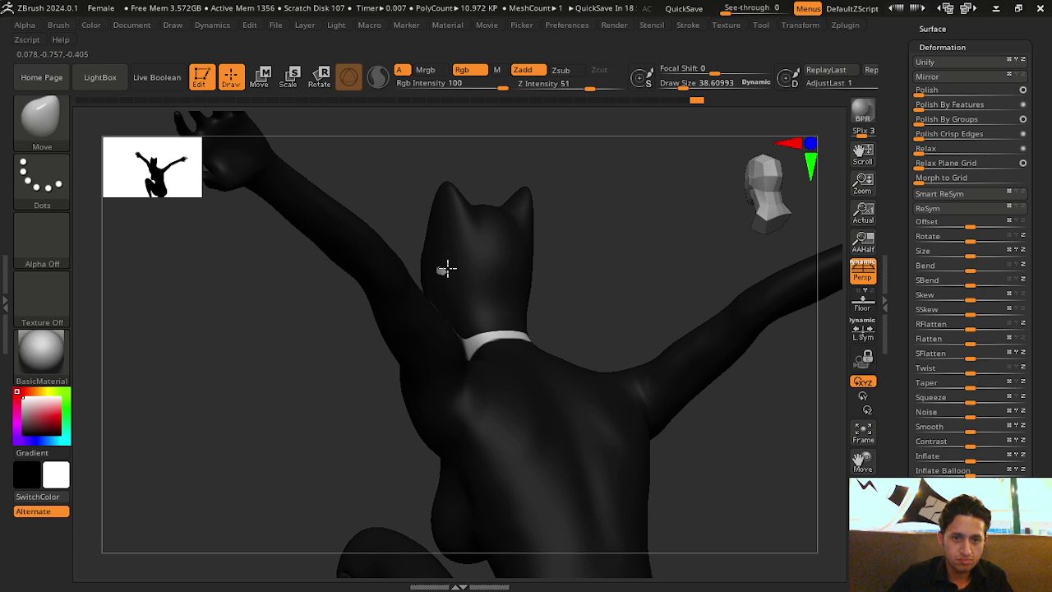
mouse_move(452, 267)
left_mouse_down()
mouse_move(720, 274)
mouse_move(453, 239)
left_mouse_up()
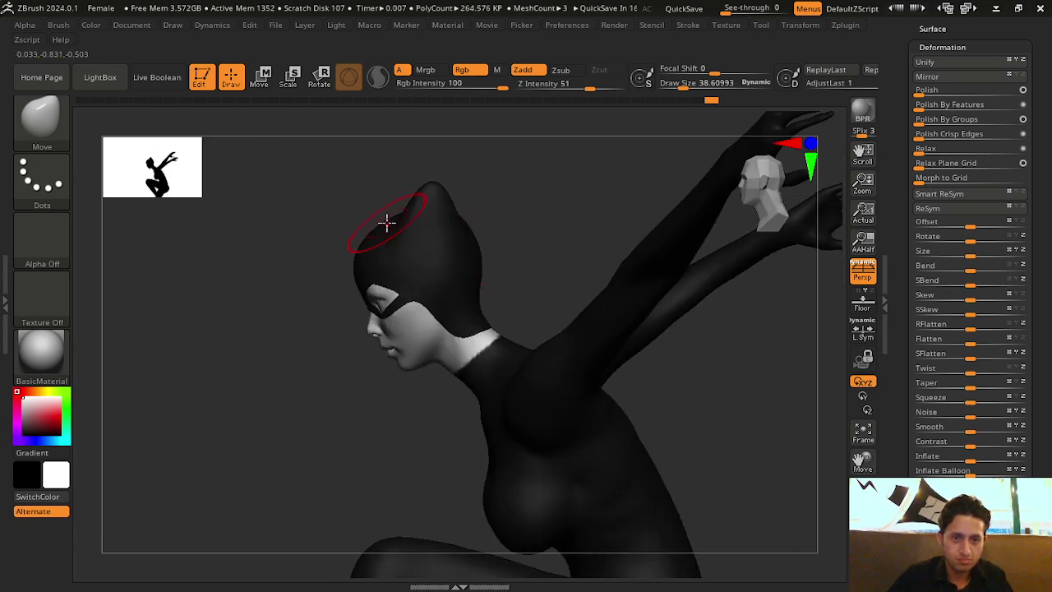
mouse_move(302, 229)
left_mouse_down()
mouse_move(380, 242)
mouse_move(637, 383)
mouse_move(588, 398)
mouse_move(753, 423)
left_mouse_up()
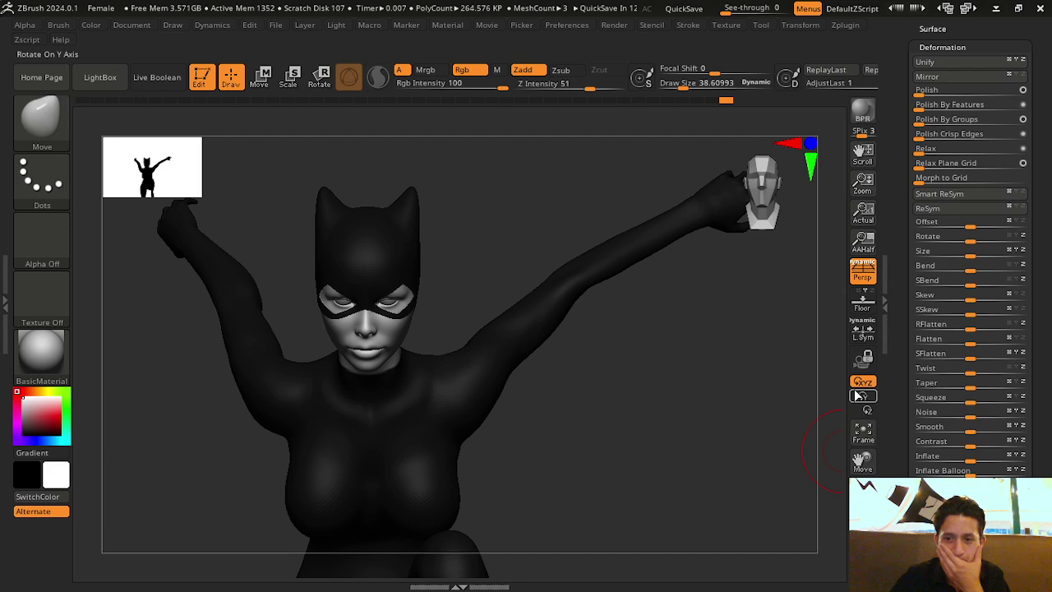
Turn perspective off and frame the whole figure in view
left_click(862, 271)
left_click_drag(696, 384, 667, 392)
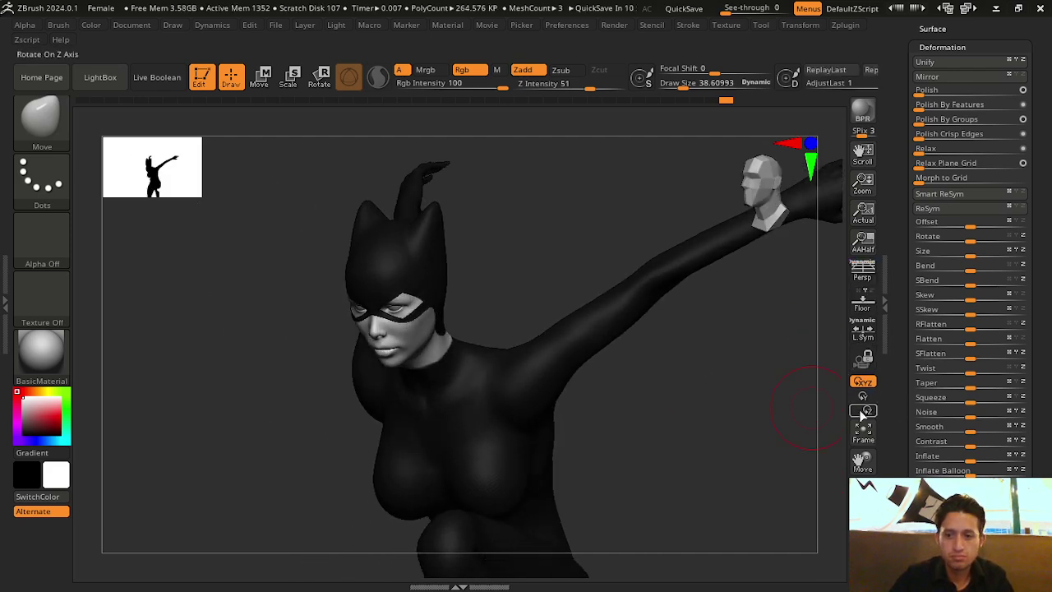
left_click(862, 431)
mouse_move(715, 439)
left_mouse_down()
mouse_move(688, 436)
mouse_move(714, 414)
mouse_move(620, 408)
mouse_move(597, 465)
mouse_move(634, 460)
mouse_move(830, 307)
left_mouse_up()
Apply ReSym, select the female_zbrush body subtool, and orbit the raised-knee figure into view
left_click(928, 208)
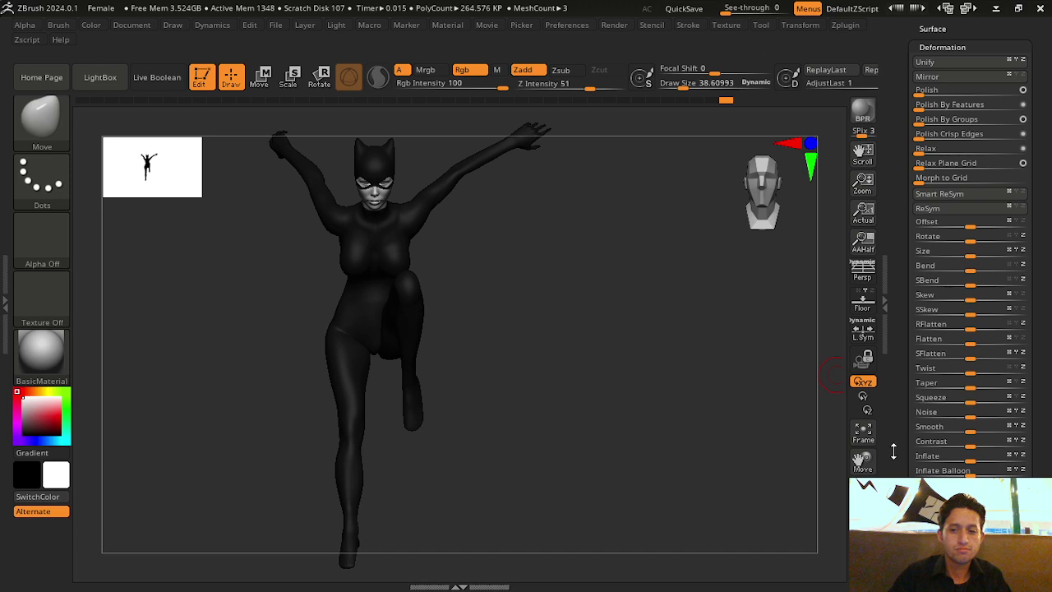
left_click_drag(625, 345, 567, 338, "alt")
left_click(446, 279, "alt")
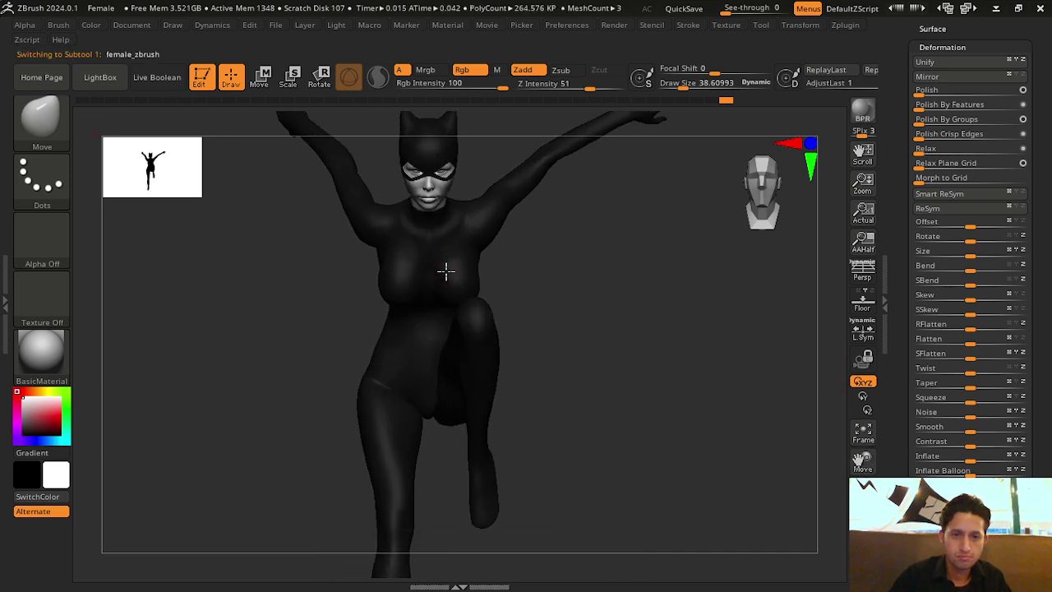
mouse_move(447, 271)
left_mouse_down("alt")
mouse_move(620, 304)
mouse_move(617, 286)
mouse_move(631, 335)
left_mouse_up("alt")
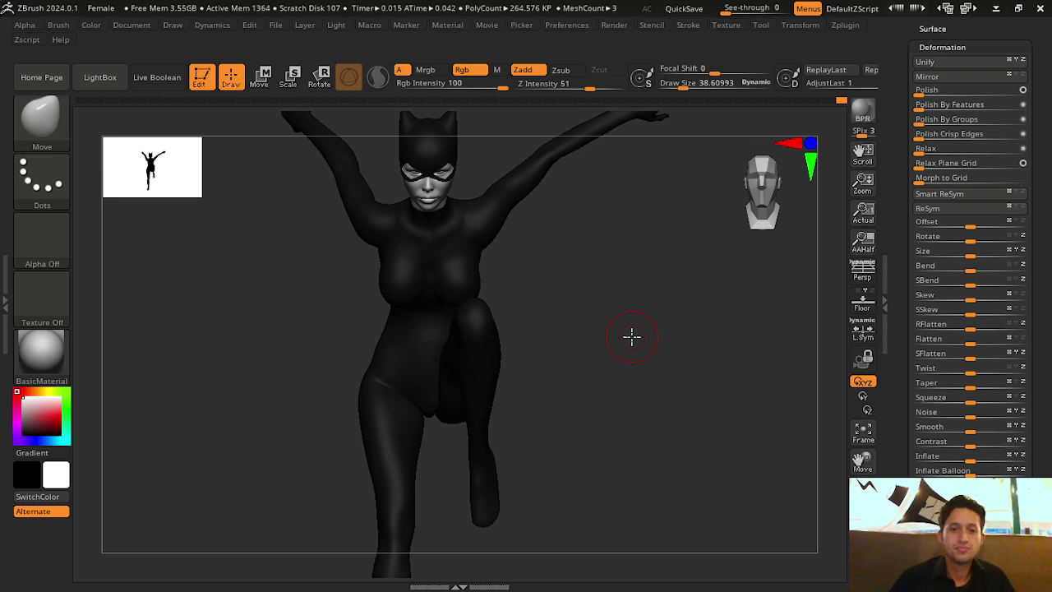
mouse_move(618, 348)
left_mouse_down()
mouse_move(700, 359)
mouse_move(697, 369)
mouse_move(629, 371)
mouse_move(562, 324)
mouse_move(500, 336)
mouse_move(507, 340)
left_mouse_up()
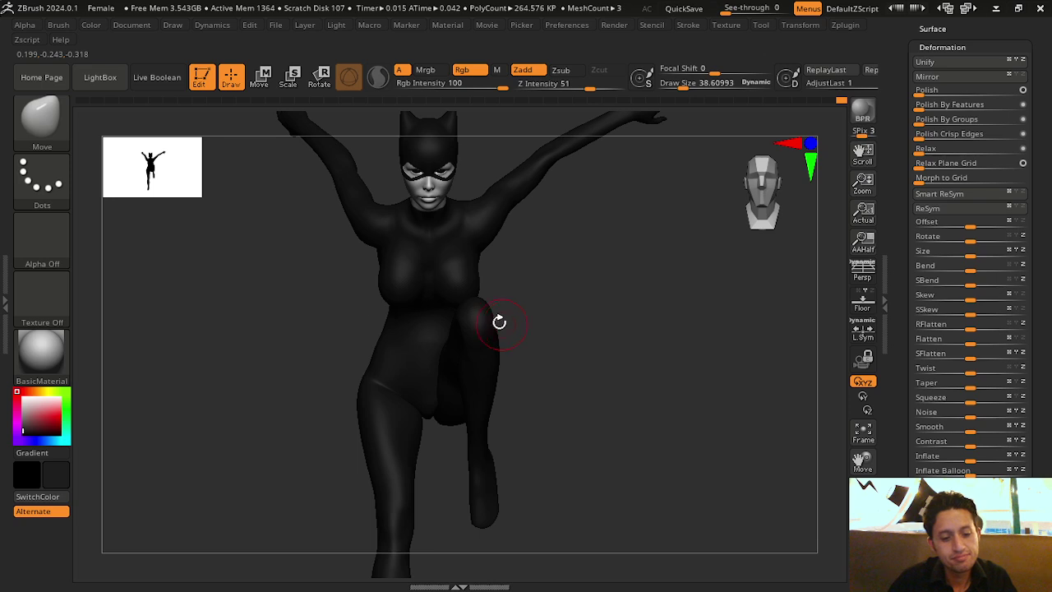
left_click_drag(511, 318, 609, 307)
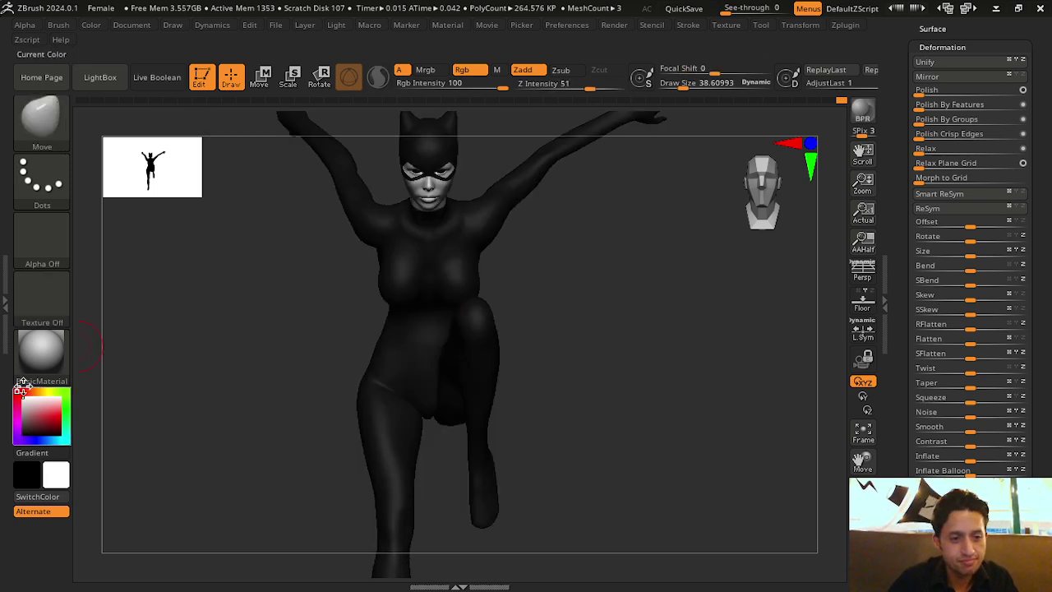
Zoom in on the raised knee and lasso-mask the front of the knee cap
mouse_move(673, 115)
left_mouse_down()
mouse_move(589, 277)
mouse_move(672, 344)
left_mouse_up()
right_click_drag(839, 474, 352, 426, "ctrl")
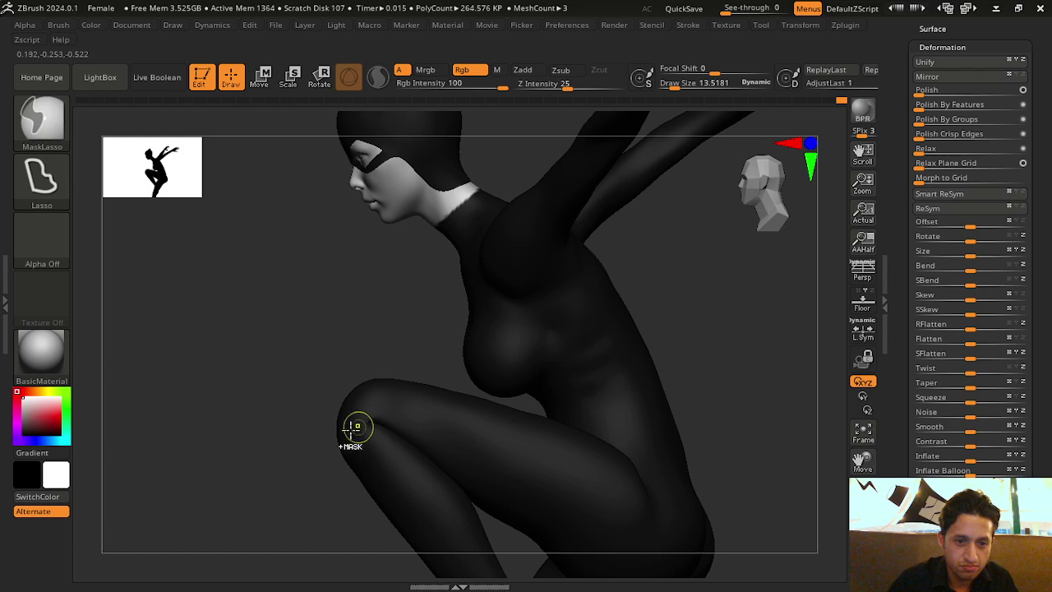
mouse_move(331, 364)
left_mouse_down()
mouse_move(350, 408)
mouse_move(498, 386)
mouse_move(573, 391)
mouse_move(383, 400)
left_mouse_up()
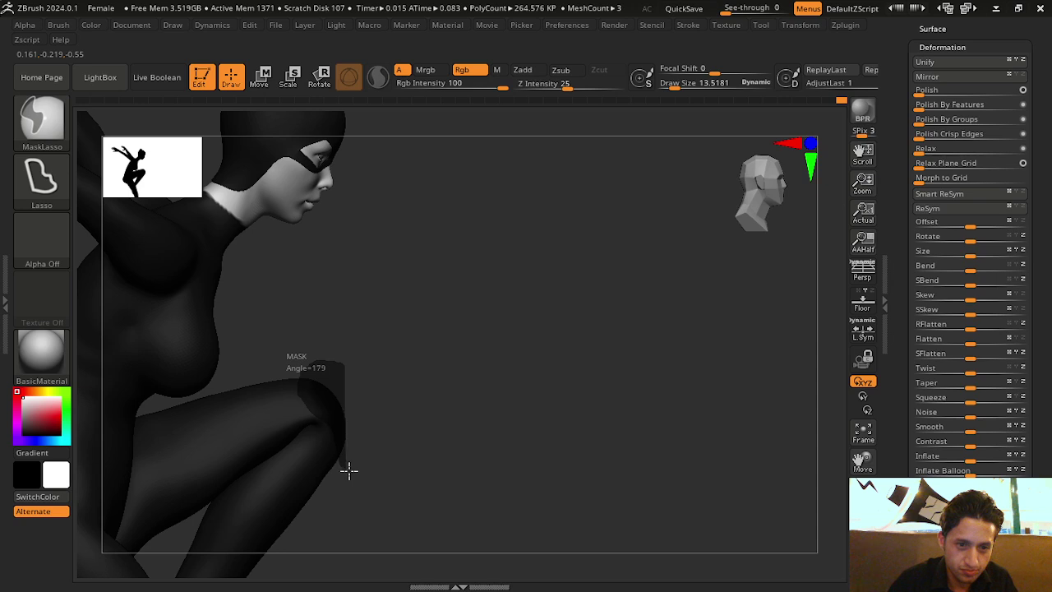
mouse_move(376, 456)
left_mouse_down("ctrl")
mouse_move(425, 447)
mouse_move(444, 427)
mouse_move(366, 418)
mouse_move(528, 452)
mouse_move(617, 444)
left_mouse_up("ctrl")
Expand Tool > Subtool and scroll down to the Extract section
scroll(975, 142, "up", 2)
scroll(974, 142, "up", 4)
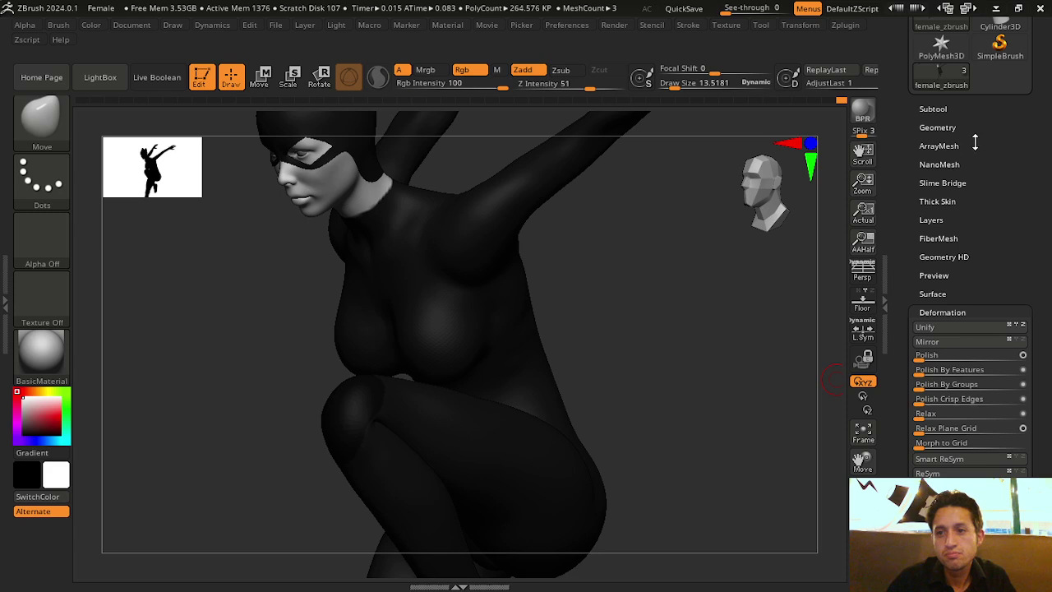
left_click(937, 108)
scroll(1038, 296, "down", 3)
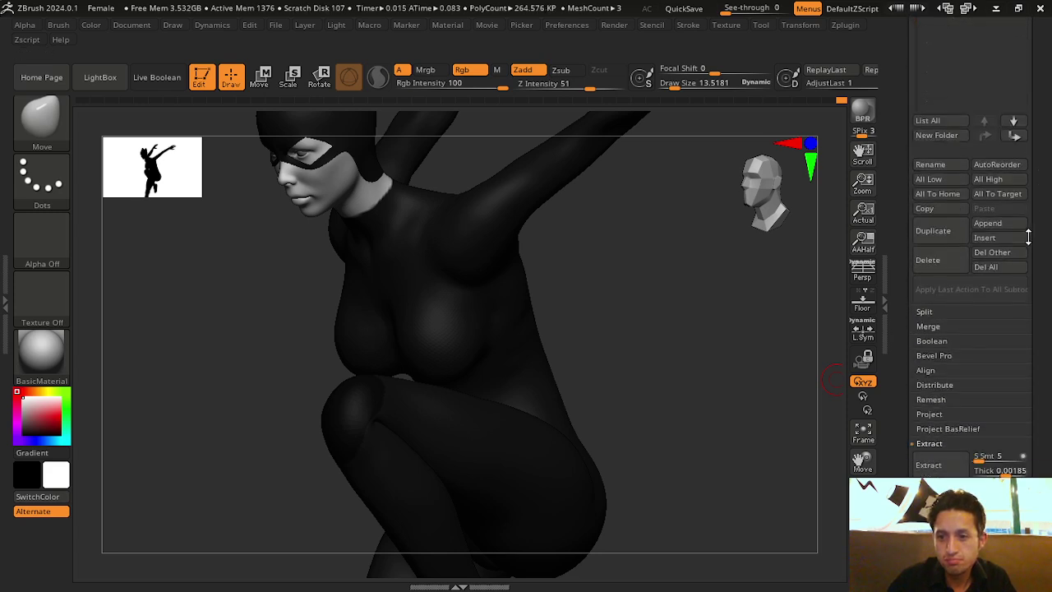
Preview an extracted shell, discard it, and redraw the lasso mask around the knee cap
left_click(961, 467)
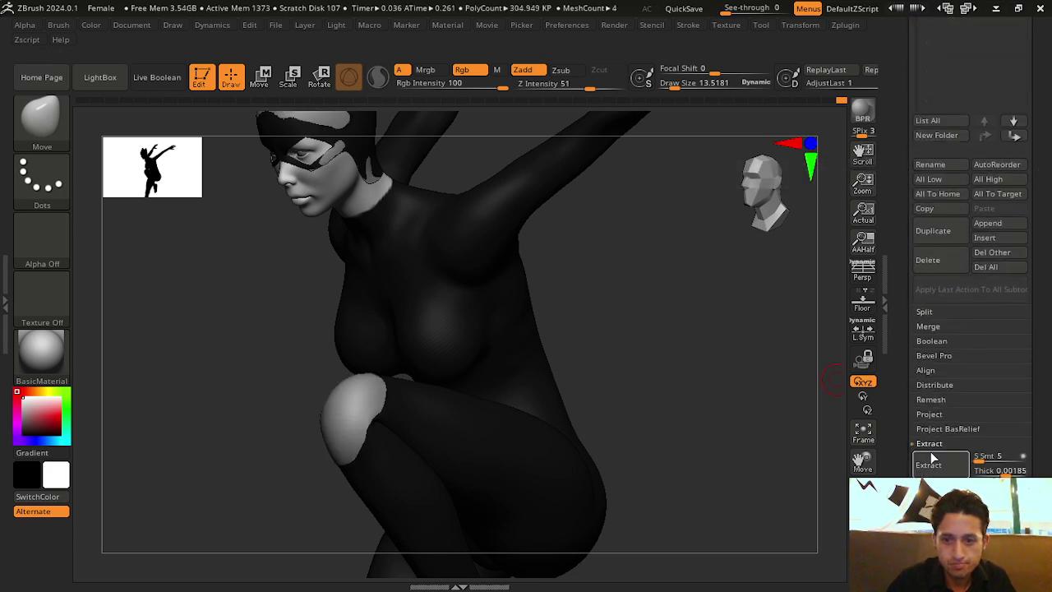
mouse_move(594, 376)
left_mouse_down()
mouse_move(713, 364)
mouse_move(815, 434)
left_mouse_up()
key("ctrl+z")
mouse_move(436, 218)
left_mouse_down("ctrl")
mouse_move(265, 185)
mouse_move(274, 352)
left_mouse_up("ctrl")
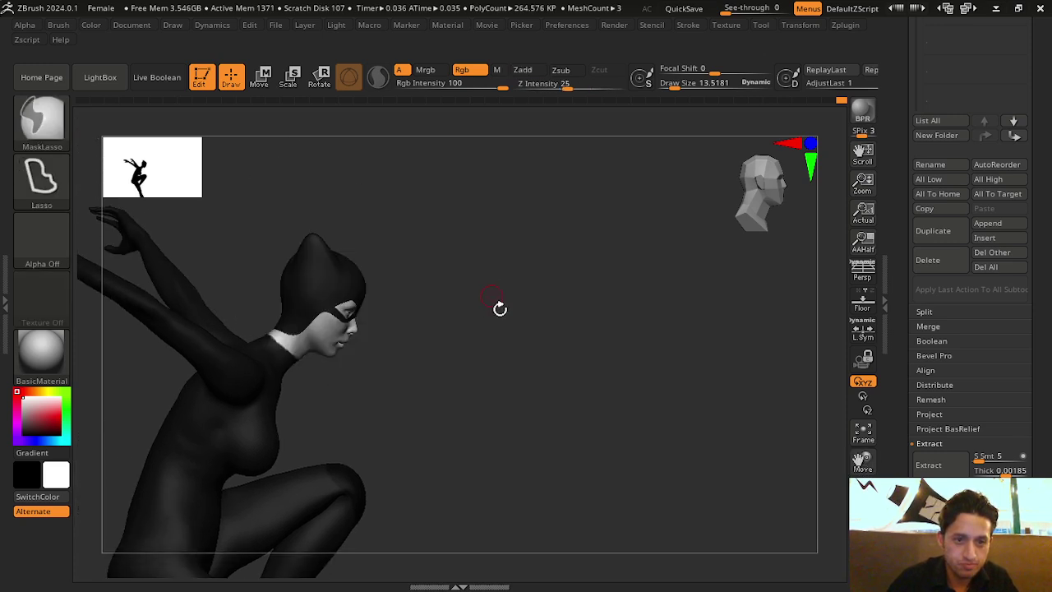
key("b")
key("m")
key("v")
left_click_drag(501, 305, 509, 364)
Extract the masked knee at 0.02 thickness and accept it as the new Extract7 subtool
left_click(931, 467)
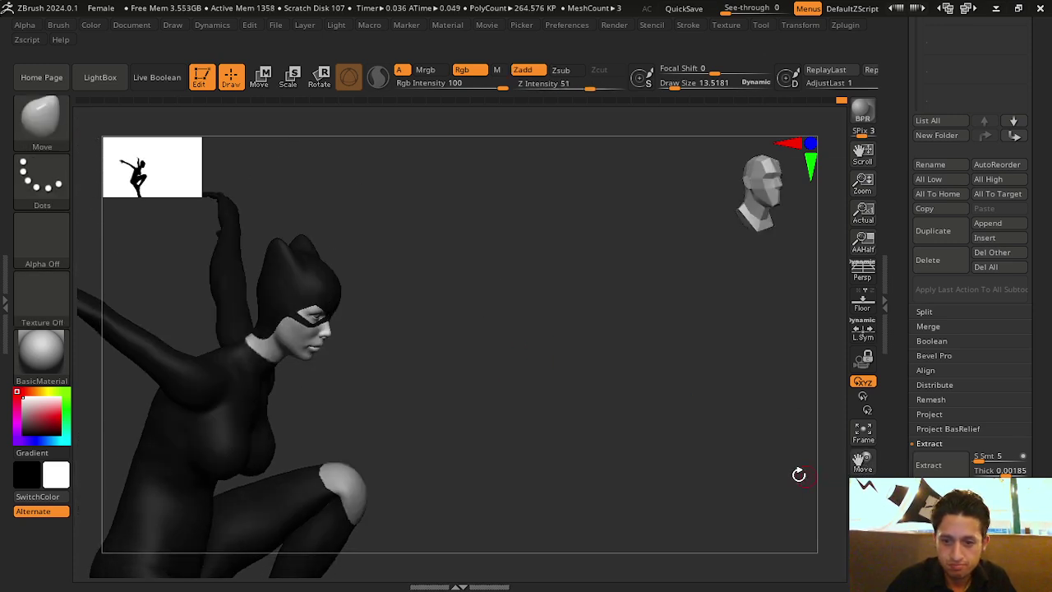
mouse_move(552, 482)
left_mouse_down()
mouse_move(834, 477)
mouse_move(568, 467)
mouse_move(329, 422)
mouse_move(822, 486)
mouse_move(700, 432)
mouse_move(798, 425)
left_mouse_up()
left_click(934, 462)
scroll(992, 440, "down", 3)
scroll(993, 440, "down", 1)
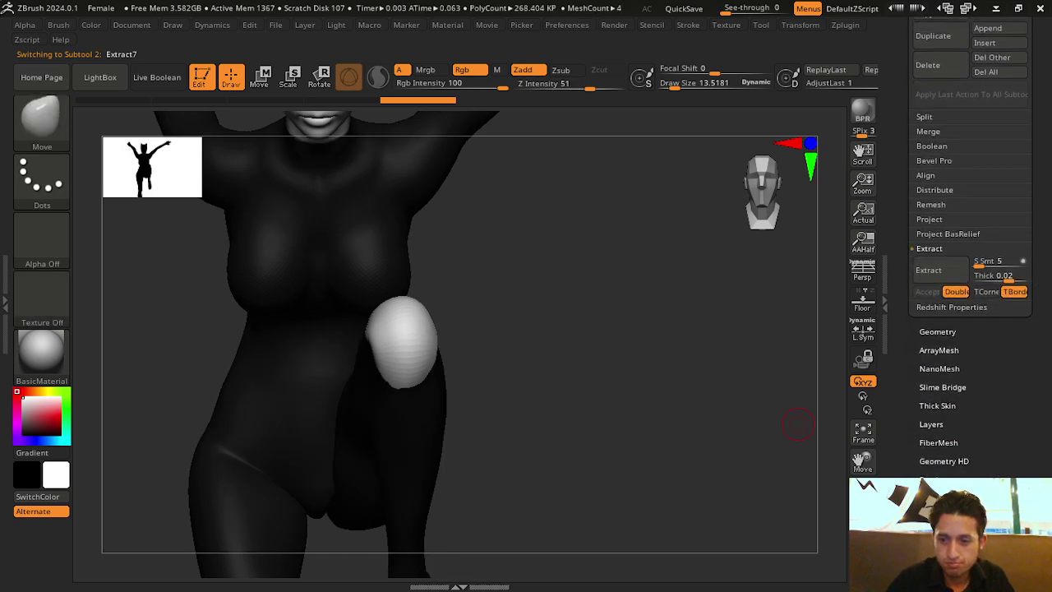
Smooth the knee shell with Polish By Features and Polish By Groups in Deformation
scroll(998, 238, "down", 6)
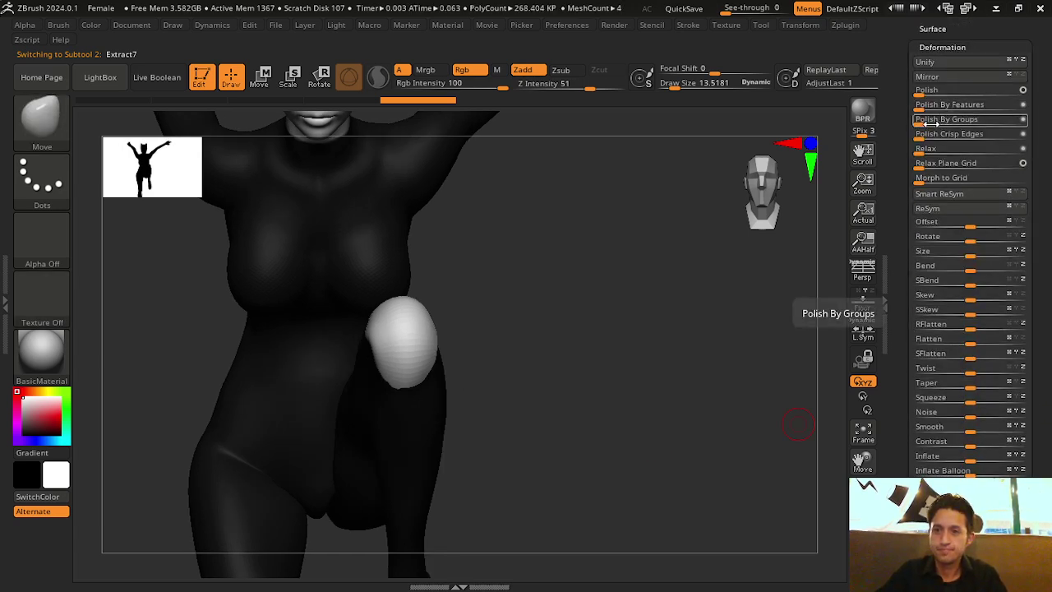
left_click_drag(692, 285, 641, 290)
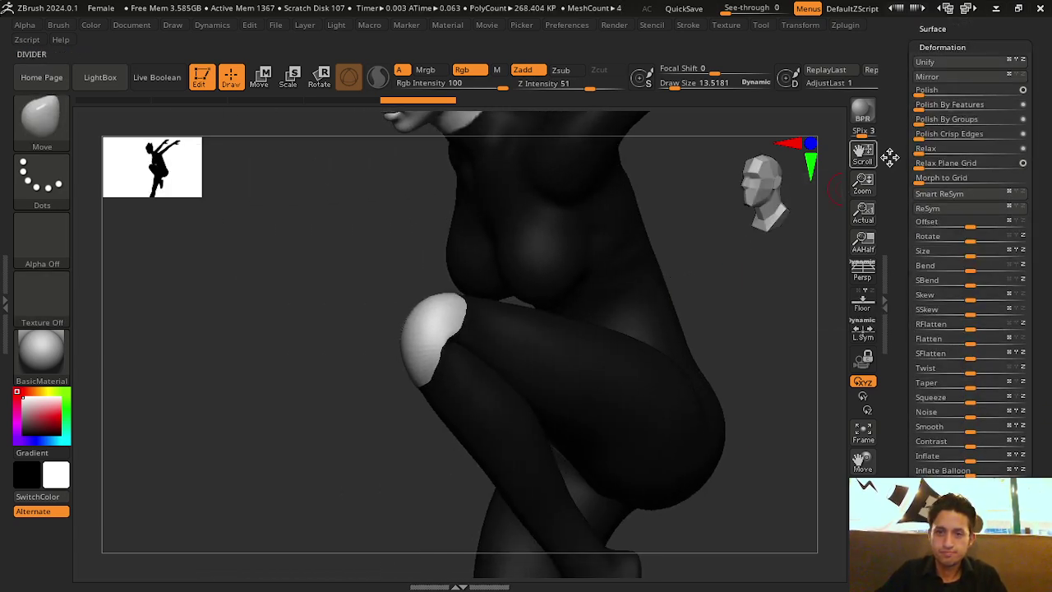
left_click(1023, 121)
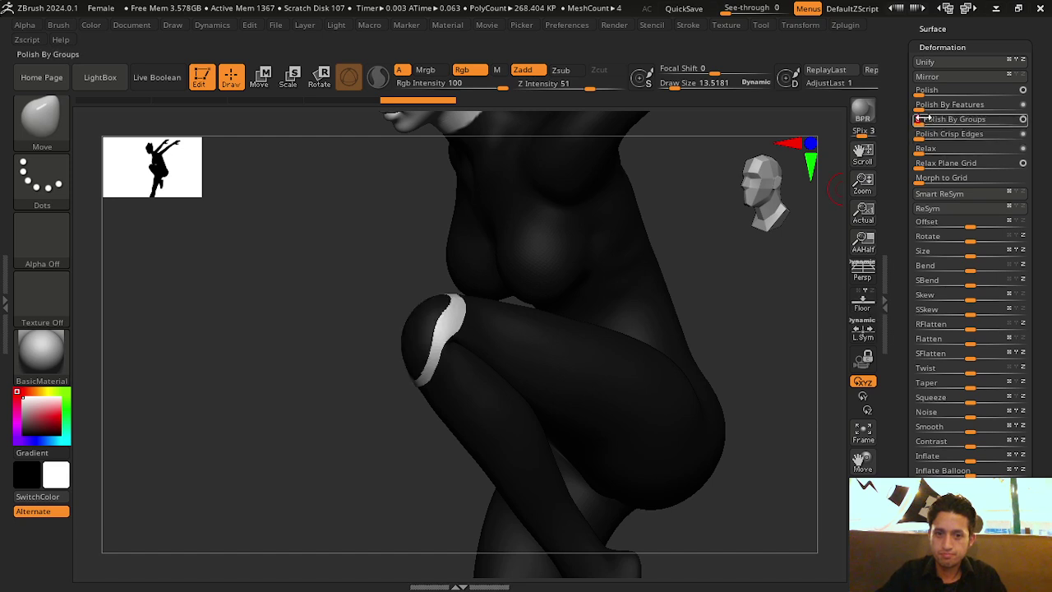
key("ctrl+z")
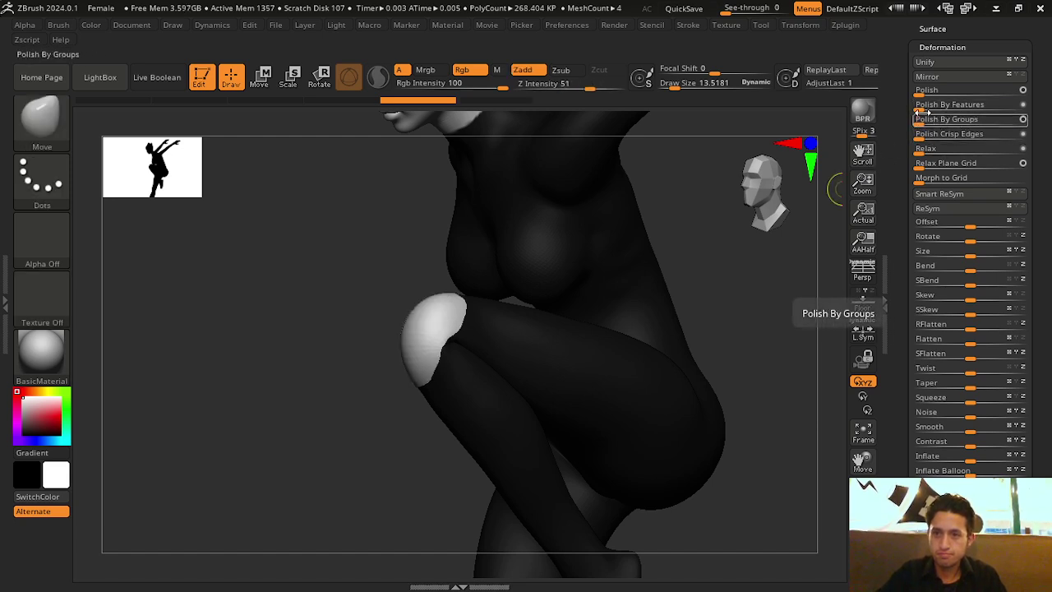
left_click(922, 105)
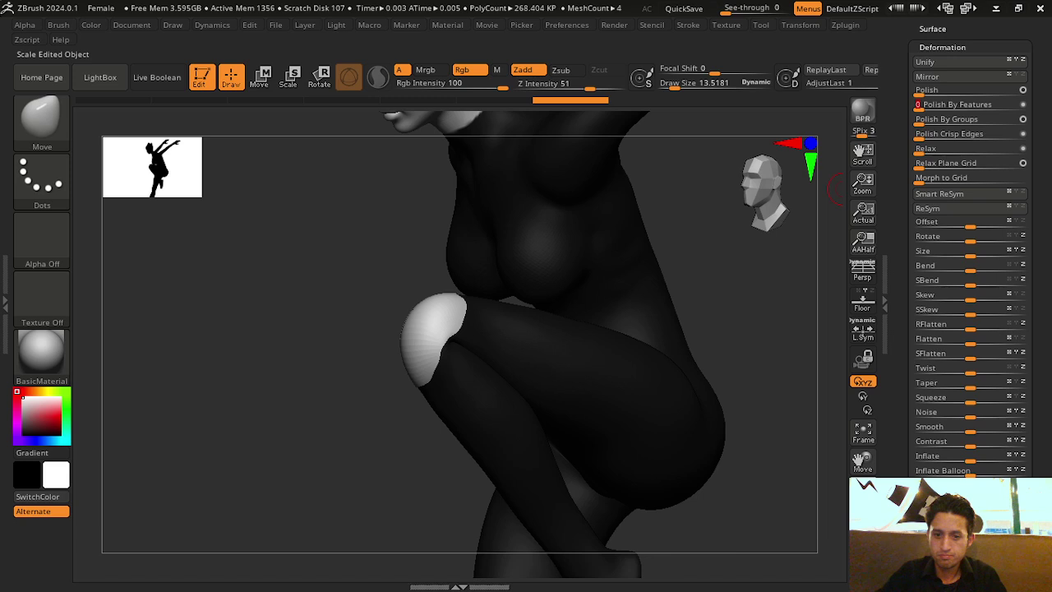
left_click_drag(822, 501, 789, 477)
left_click_drag(285, 285, 237, 246)
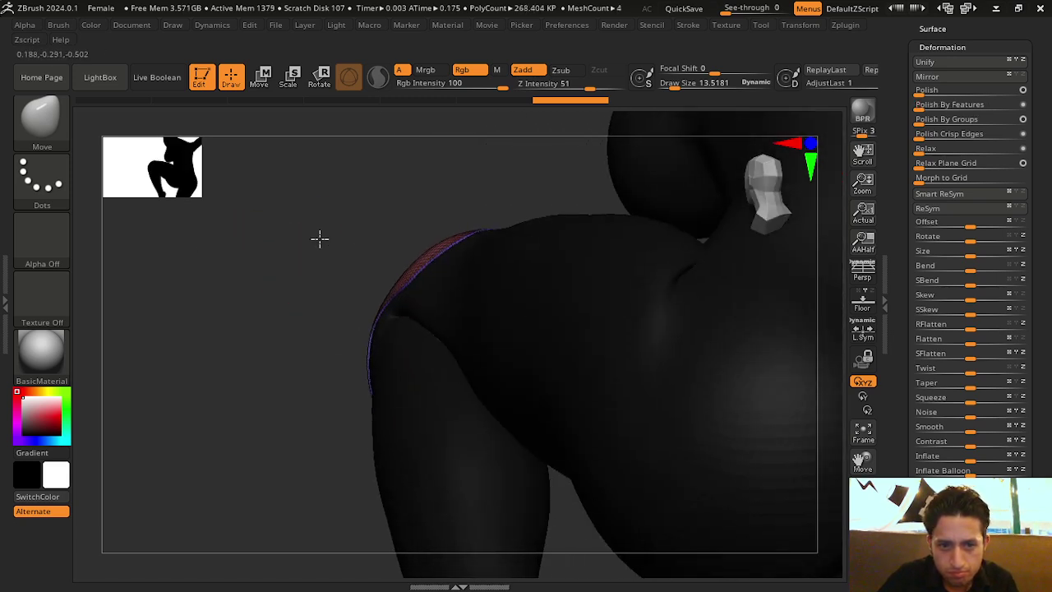
left_click_drag(329, 251, 320, 237)
left_click(937, 119)
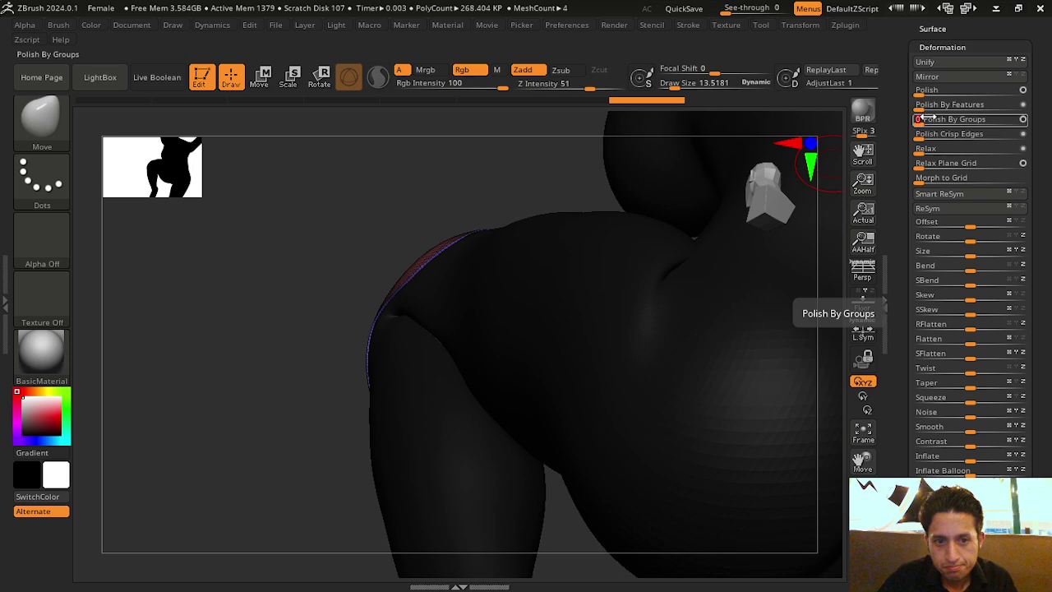
Enlarge the brush to cover the whole shell and hide the polygroup wireframe
mouse_move(395, 209)
left_mouse_down()
mouse_move(425, 213)
mouse_move(423, 226)
left_mouse_up()
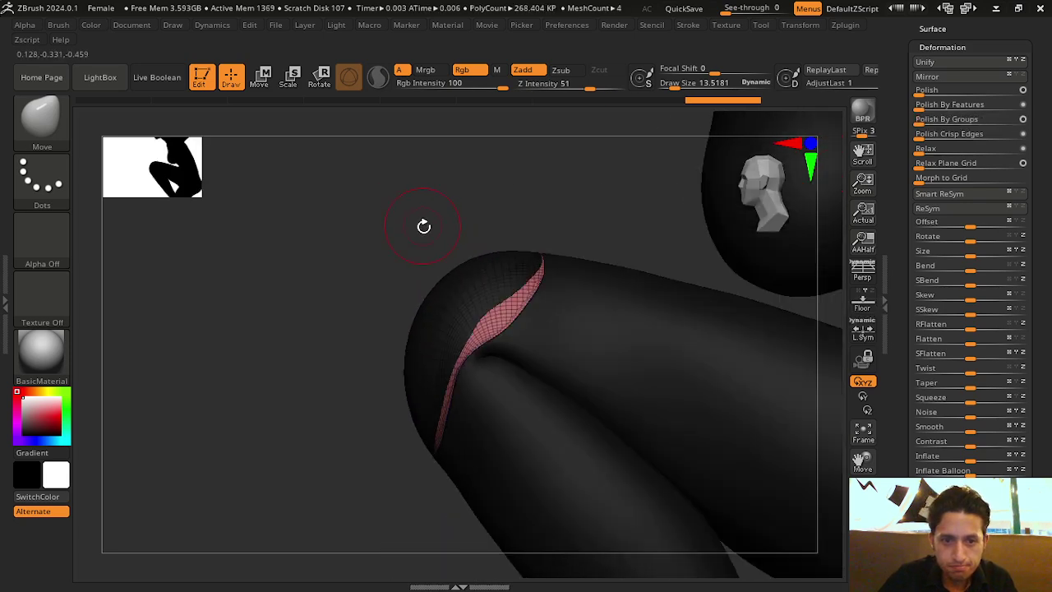
left_click(41, 120)
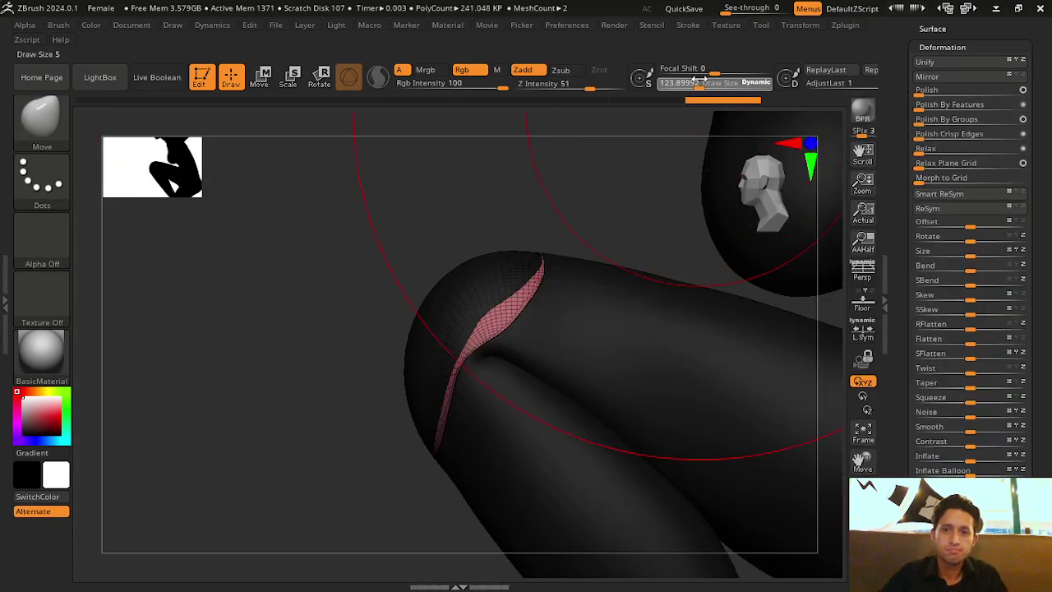
mouse_move(441, 289)
left_mouse_down()
mouse_move(439, 298)
mouse_move(415, 297)
mouse_move(418, 289)
left_mouse_up()
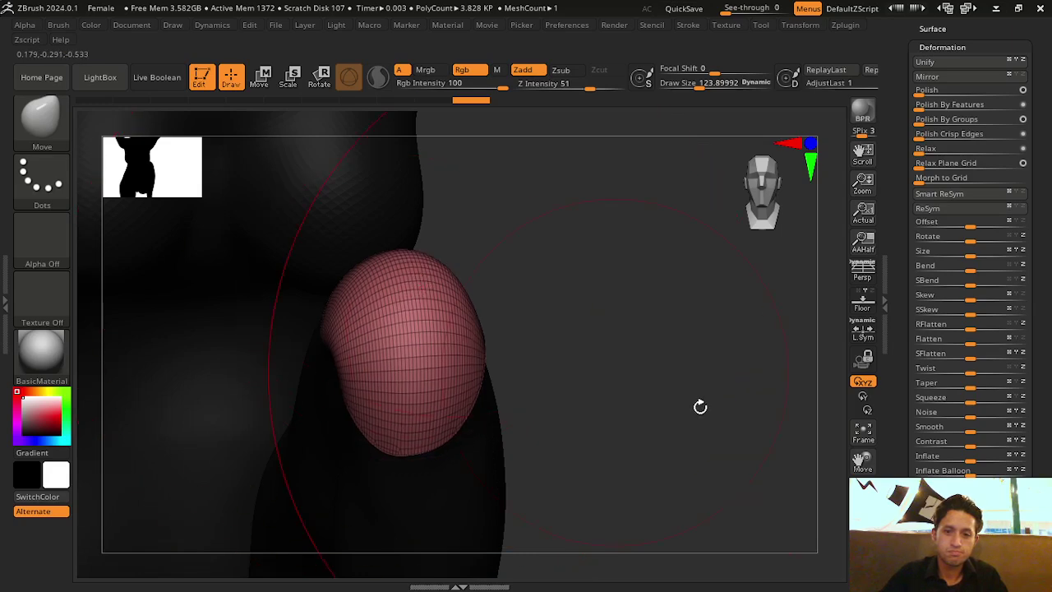
mouse_move(674, 354)
left_mouse_down()
mouse_move(610, 390)
mouse_move(679, 390)
mouse_move(601, 406)
mouse_move(1049, 320)
mouse_move(1047, 424)
left_mouse_up()
key("shift+f")
Open Geometry > DynaMesh and remesh the knee shell at resolution 1448
left_click(938, 134)
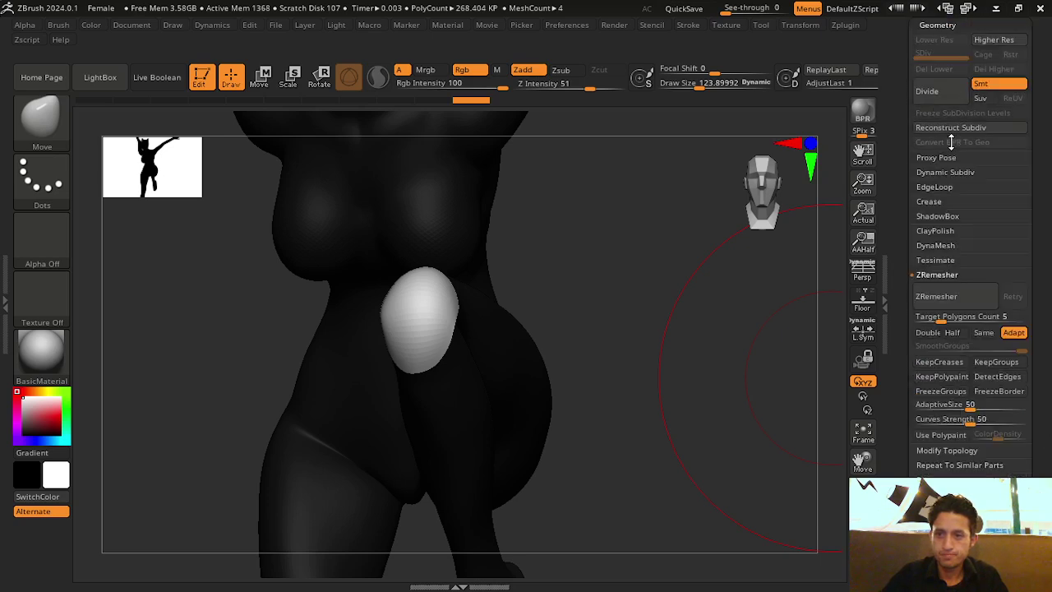
mouse_move(644, 306)
left_mouse_down()
mouse_move(657, 326)
mouse_move(648, 333)
left_mouse_up()
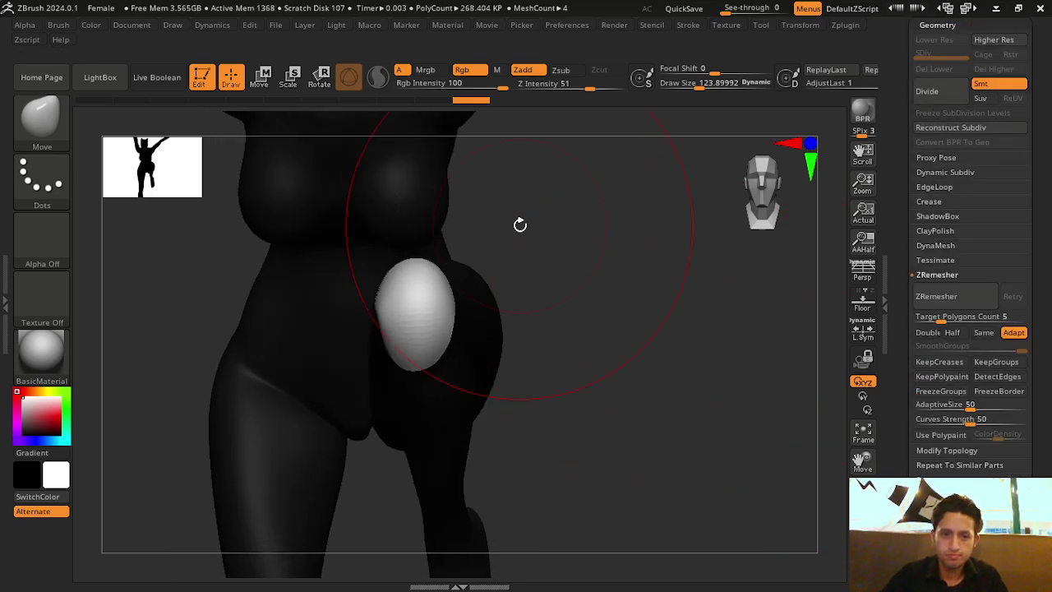
left_click(937, 244)
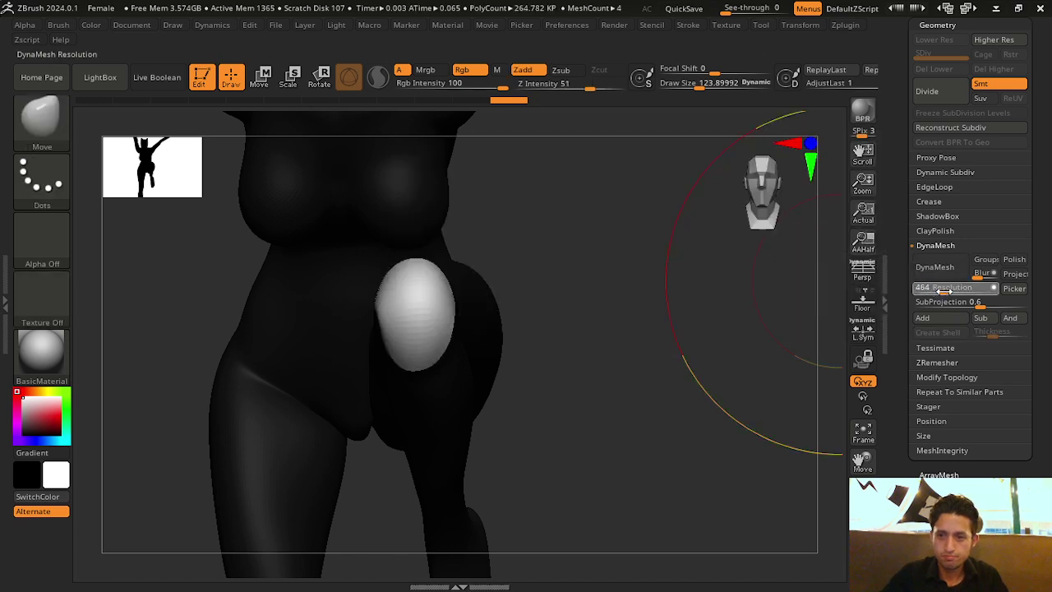
left_click_drag(945, 292, 1025, 296)
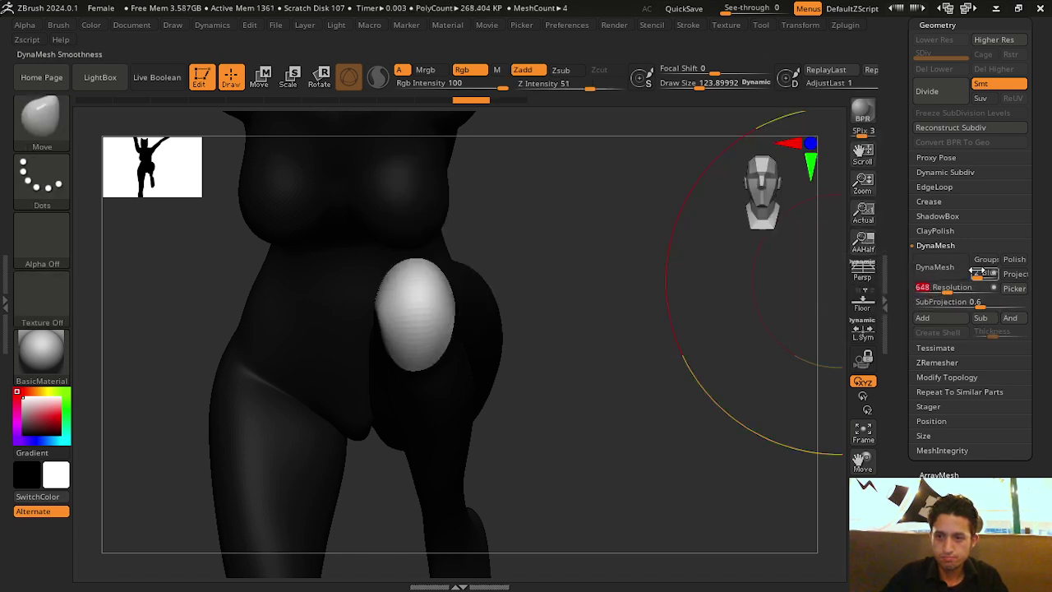
left_click(930, 267)
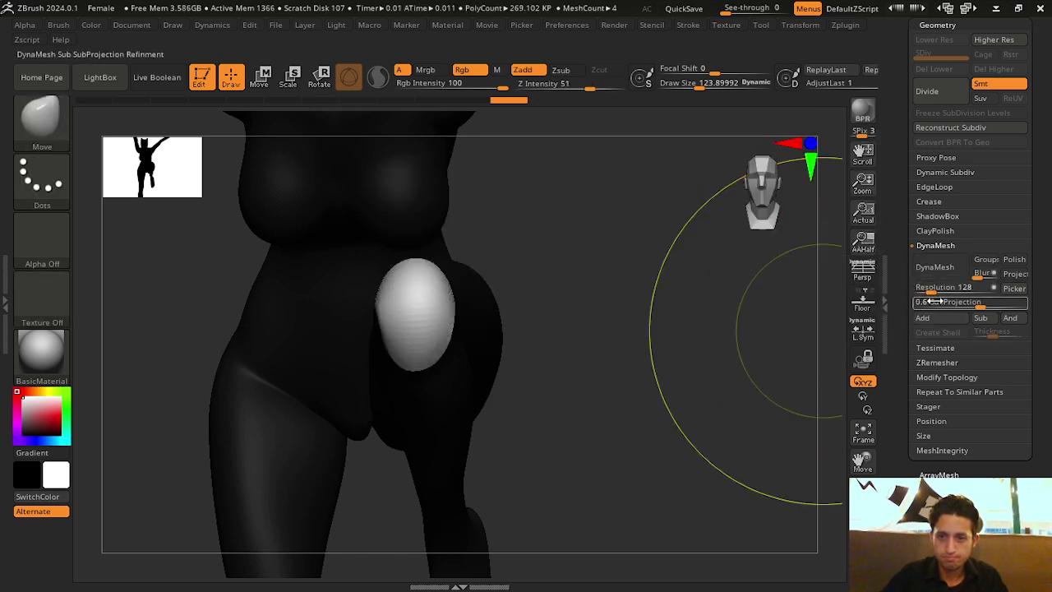
left_click(943, 288)
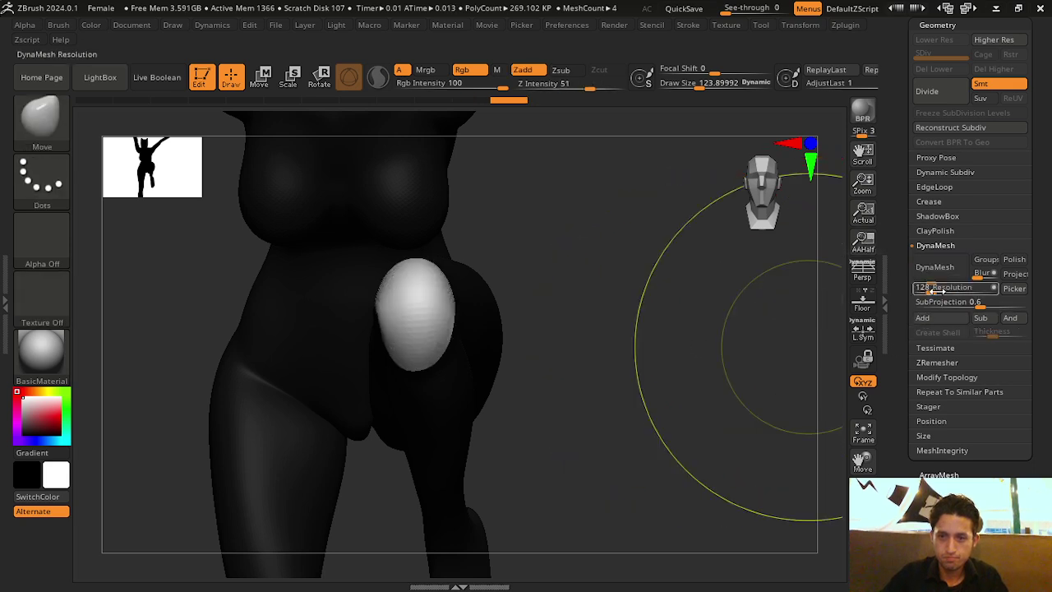
type("1448")
left_click(941, 271)
mouse_move(709, 347)
left_mouse_down()
mouse_move(660, 353)
mouse_move(408, 308)
mouse_move(523, 376)
left_mouse_up()
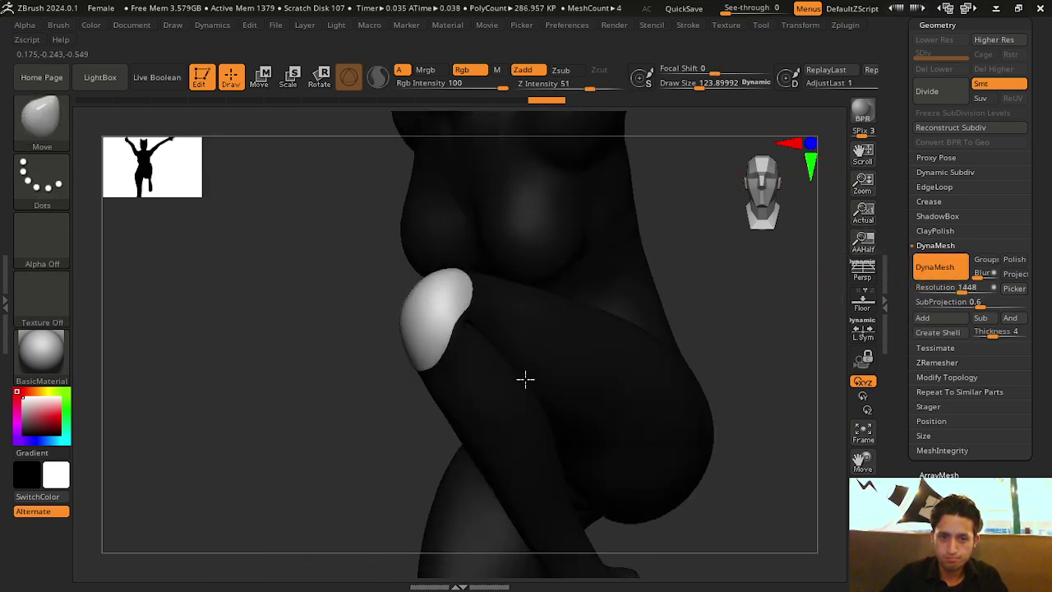
Try other resolutions, then undo and redo to settle on the 1880 DynaMesh remesh
left_click(930, 288)
left_click_drag(930, 290, 938, 291)
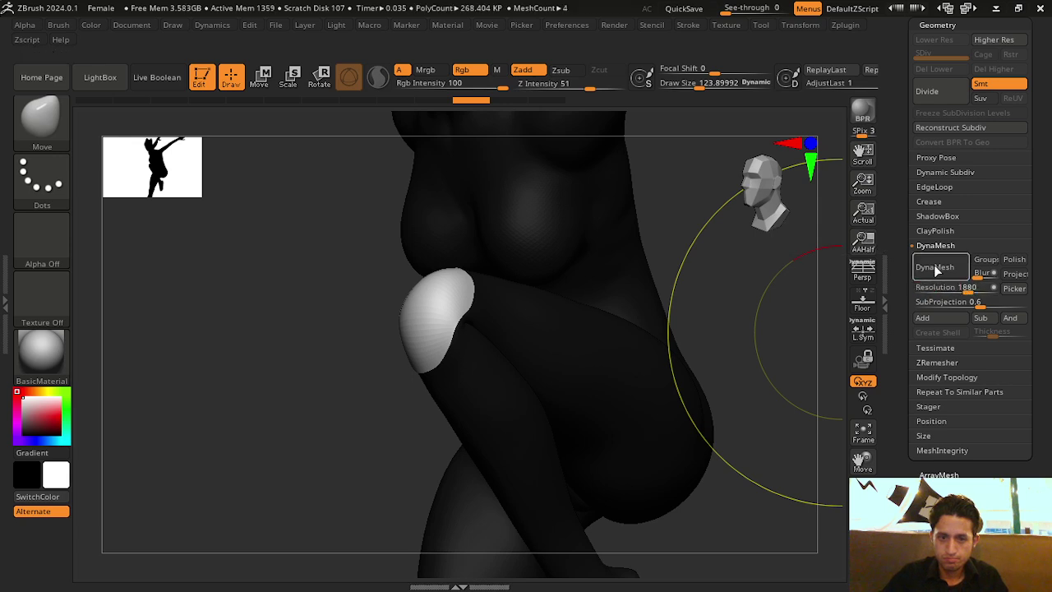
left_click(935, 269)
left_click_drag(700, 307, 592, 328)
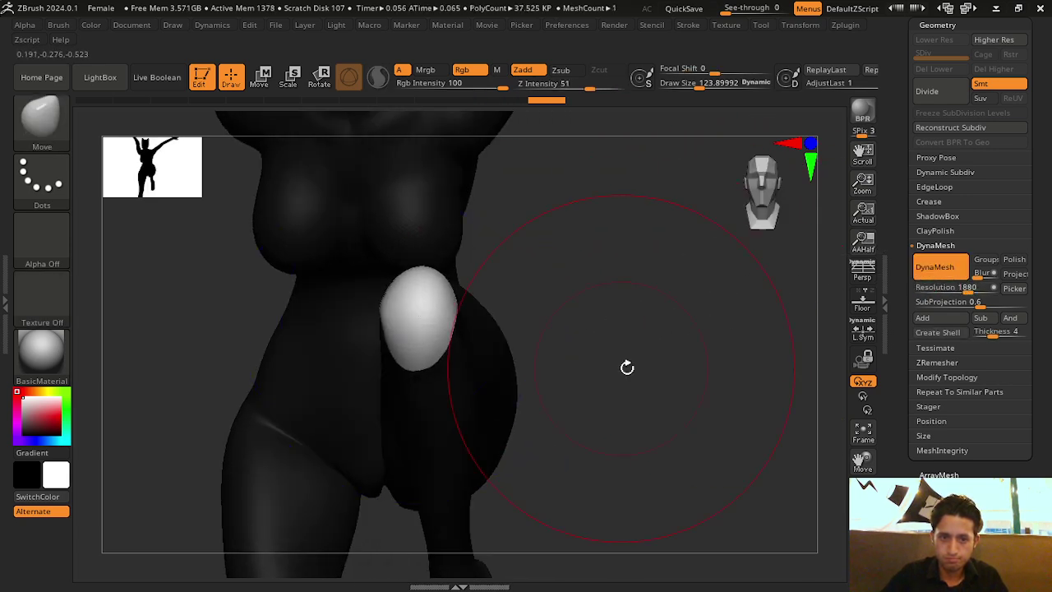
left_click_drag(627, 369, 441, 345)
key("ctrl+z")
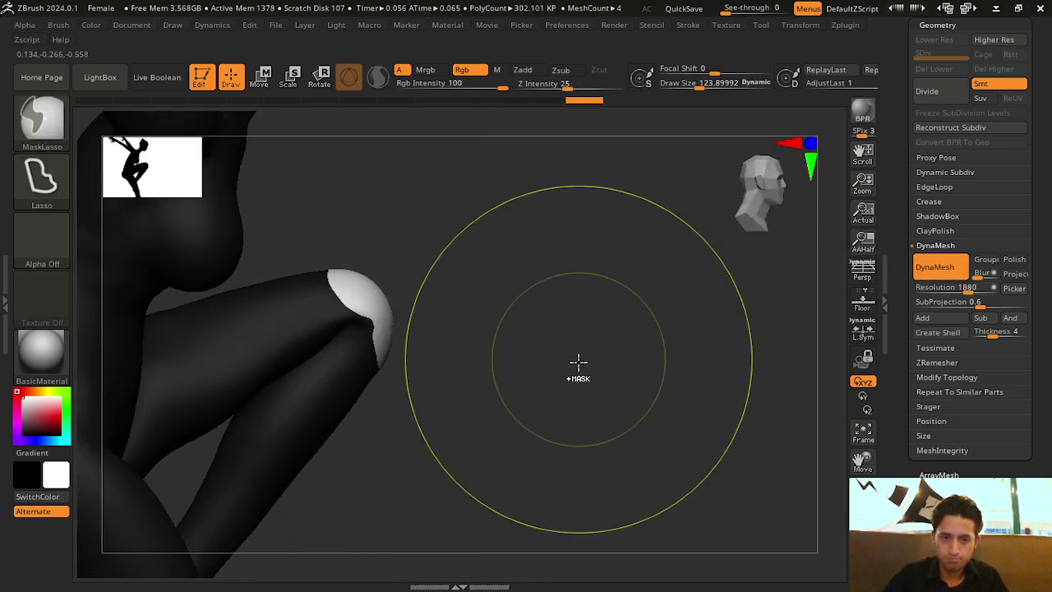
key("ctrl+z")
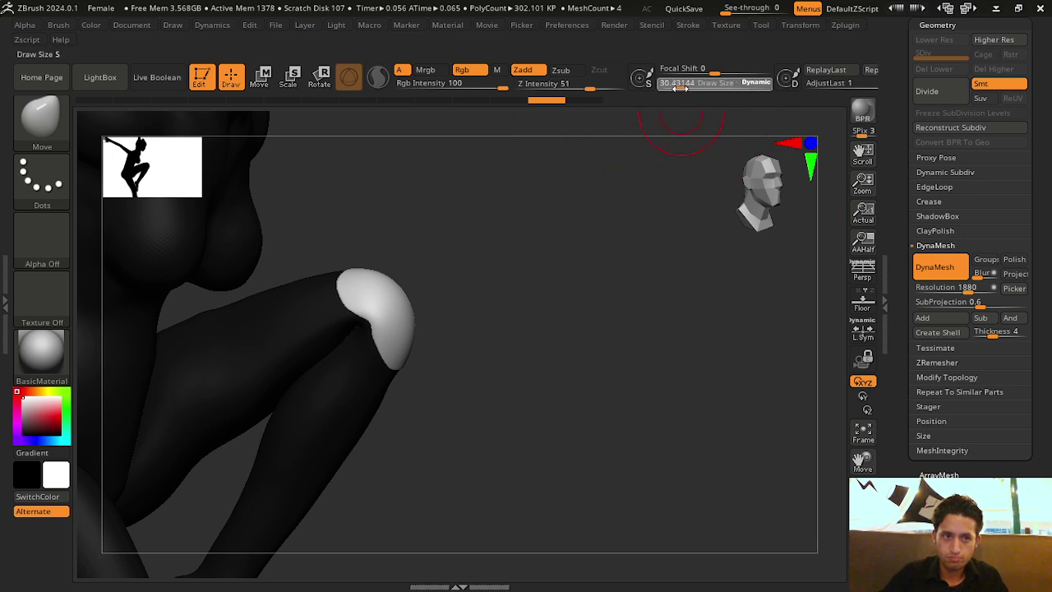
left_click_drag(679, 87, 667, 87)
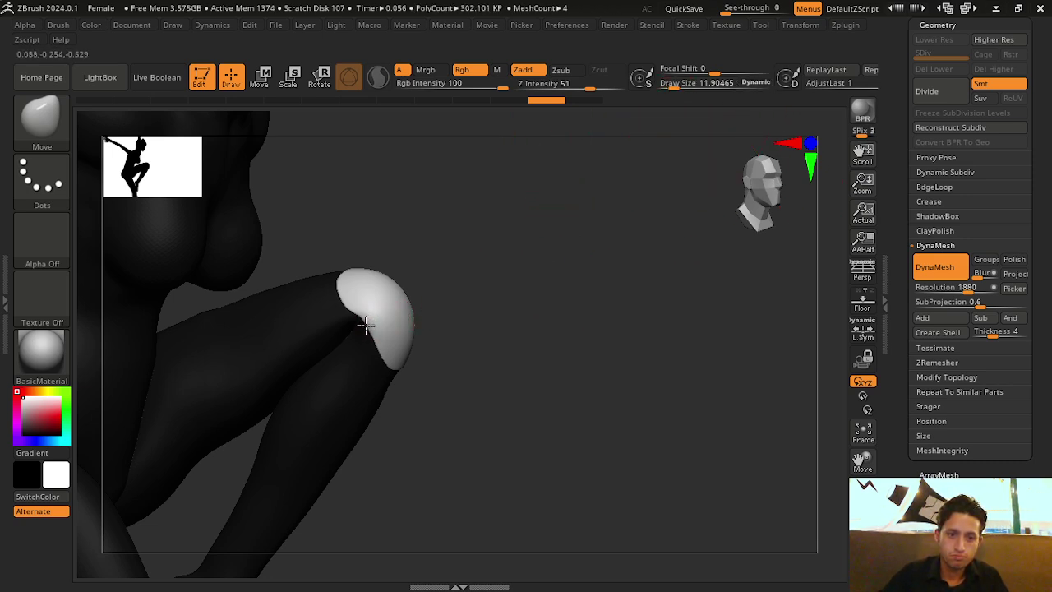
key("ctrl+shift+z")
key("ctrl+shift+z")
mouse_move(430, 329)
left_mouse_down()
mouse_move(615, 324)
mouse_move(582, 326)
mouse_move(592, 310)
mouse_move(517, 343)
left_mouse_up()
Drag the Deformation Inflate slider slightly to swell the knee pad, then check it from several angles
left_click(938, 475)
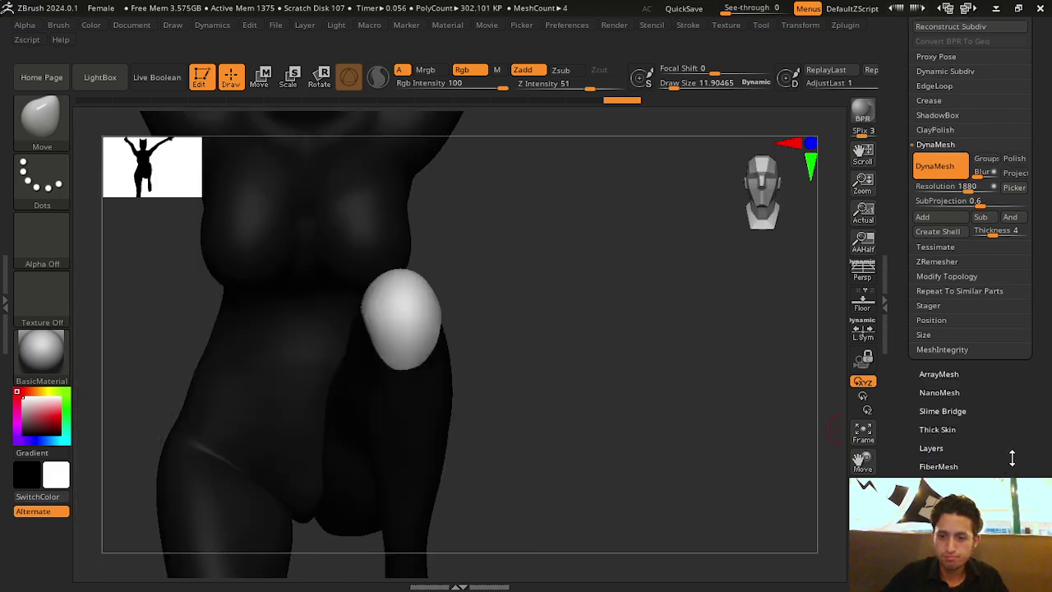
scroll(970, 329, "down", 5)
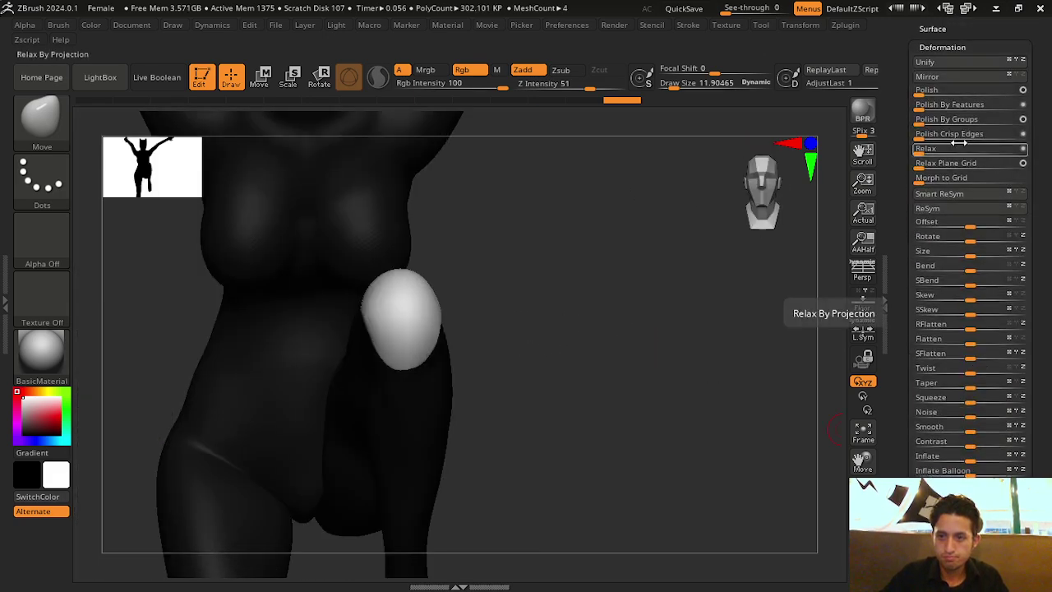
left_click_drag(973, 458, 976, 458)
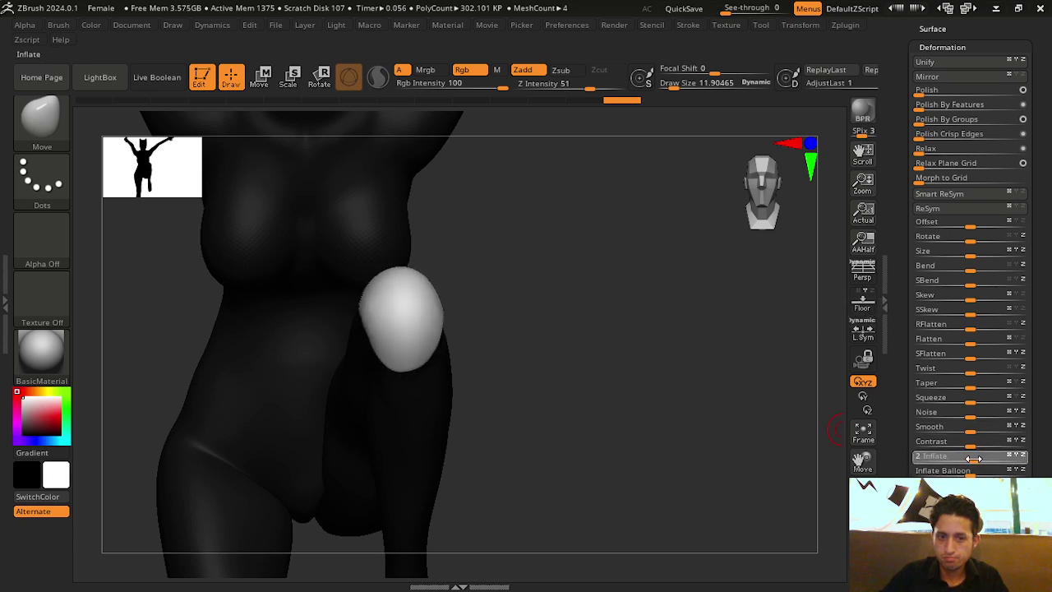
mouse_move(622, 422)
left_mouse_down()
mouse_move(335, 483)
mouse_move(451, 498)
mouse_move(811, 462)
mouse_move(695, 435)
mouse_move(681, 446)
left_mouse_up()
left_click_drag(862, 183, 862, 148)
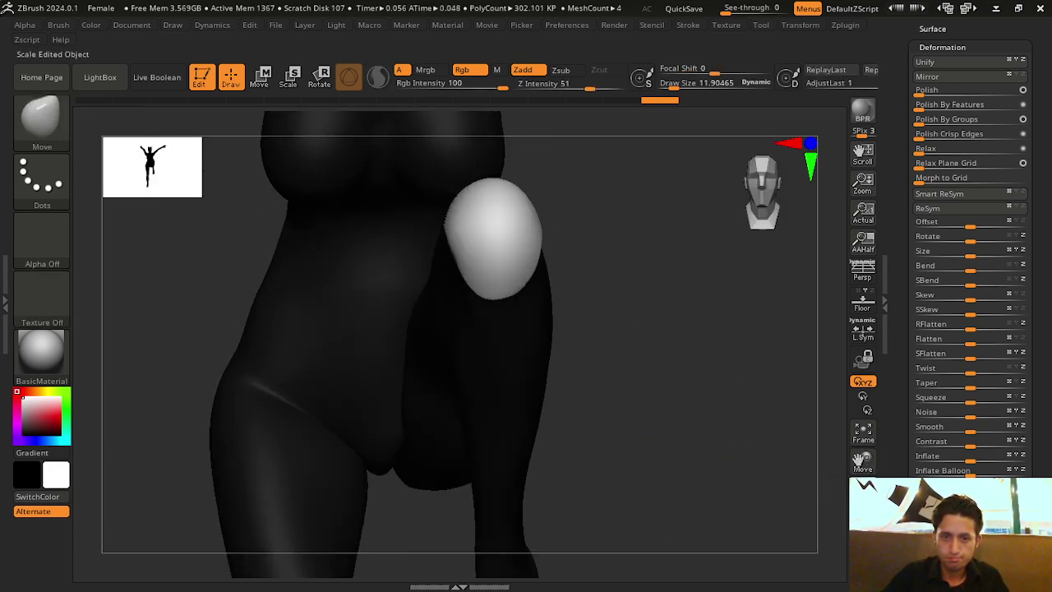
left_click_drag(738, 422, 542, 229)
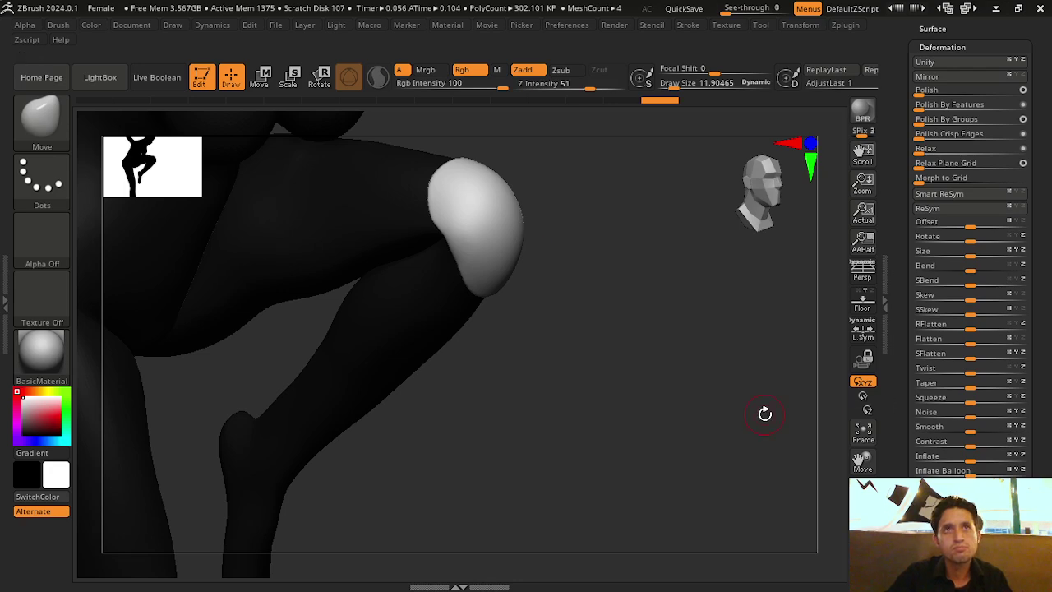
mouse_move(764, 414)
left_mouse_down()
mouse_move(723, 429)
mouse_move(499, 282)
left_mouse_up()
Try trial masks on the knee pad, then clear them
key("ctrl")
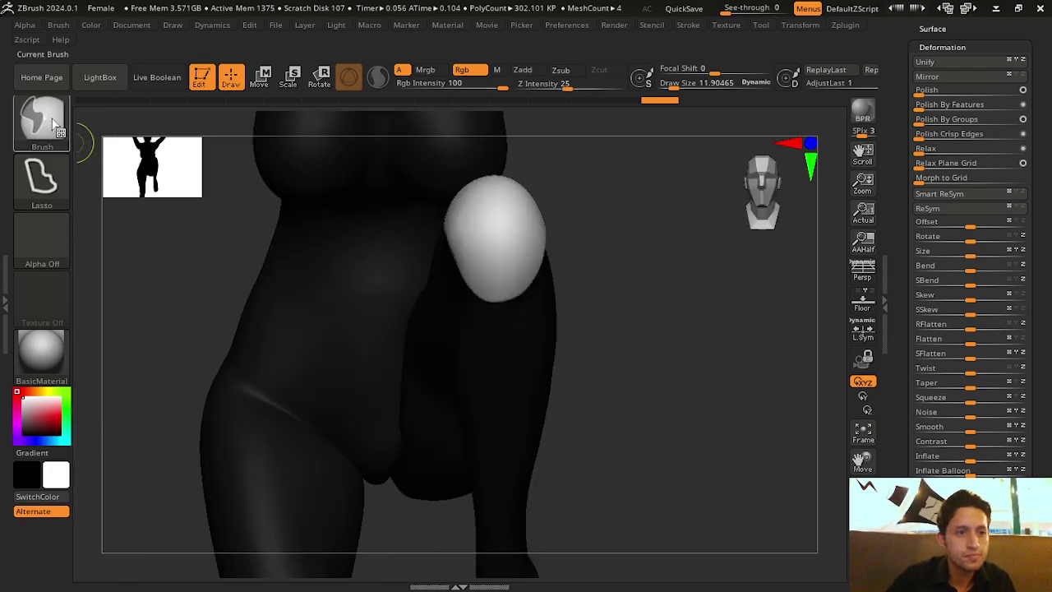
left_click(46, 116)
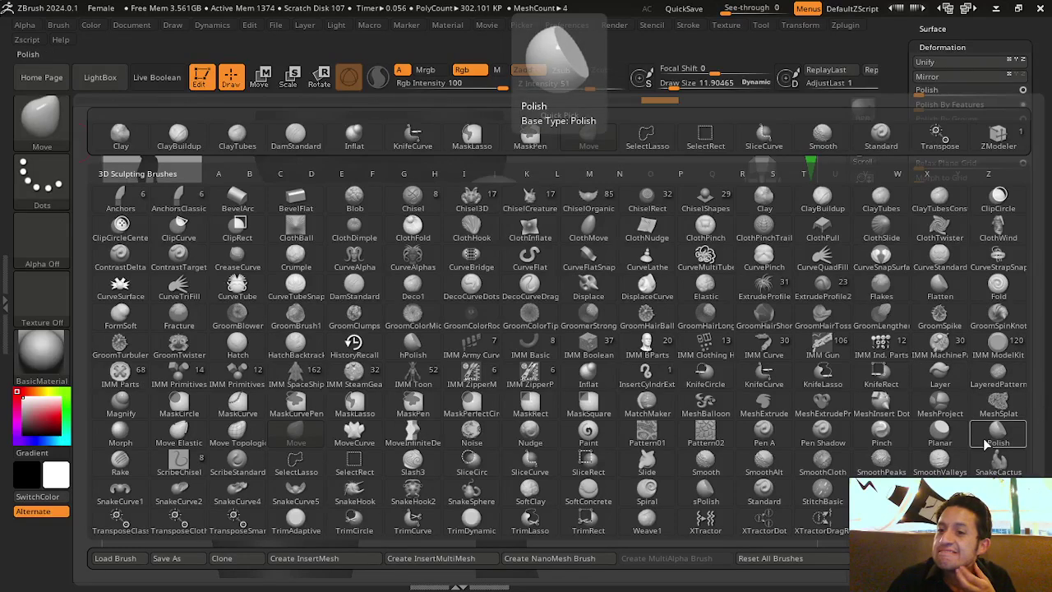
key("Escape")
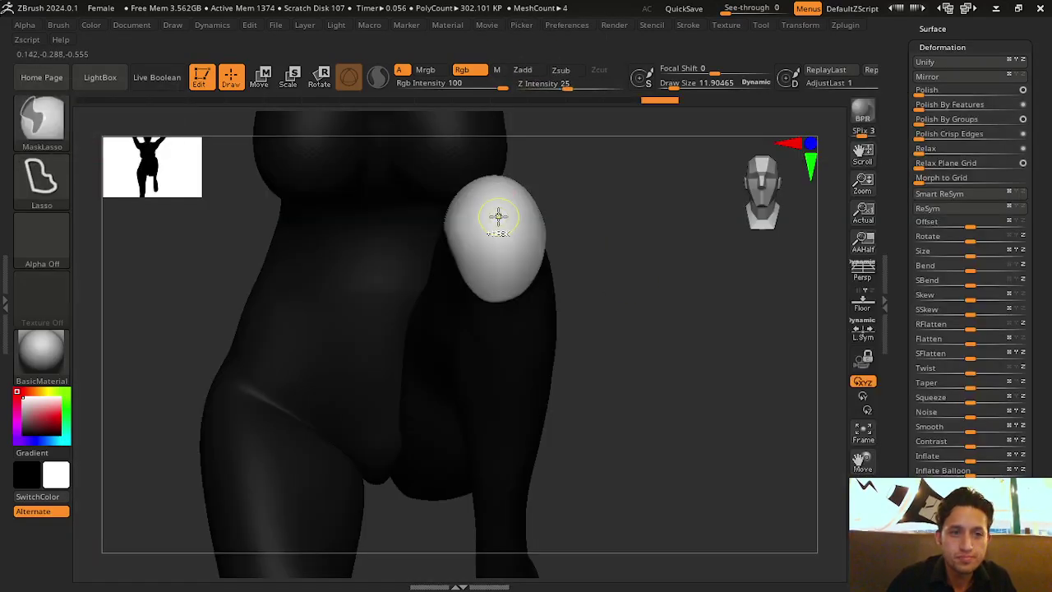
left_click_drag(509, 261, 510, 264, "ctrl")
left_click_drag(625, 247, 568, 242, "ctrl")
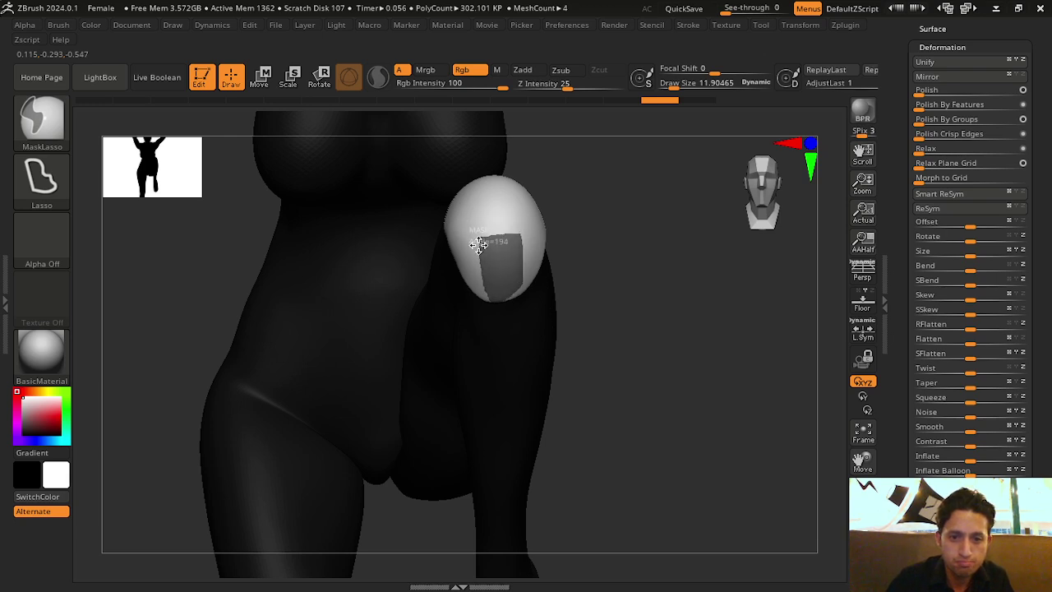
left_click_drag(580, 247, 580, 249, "ctrl")
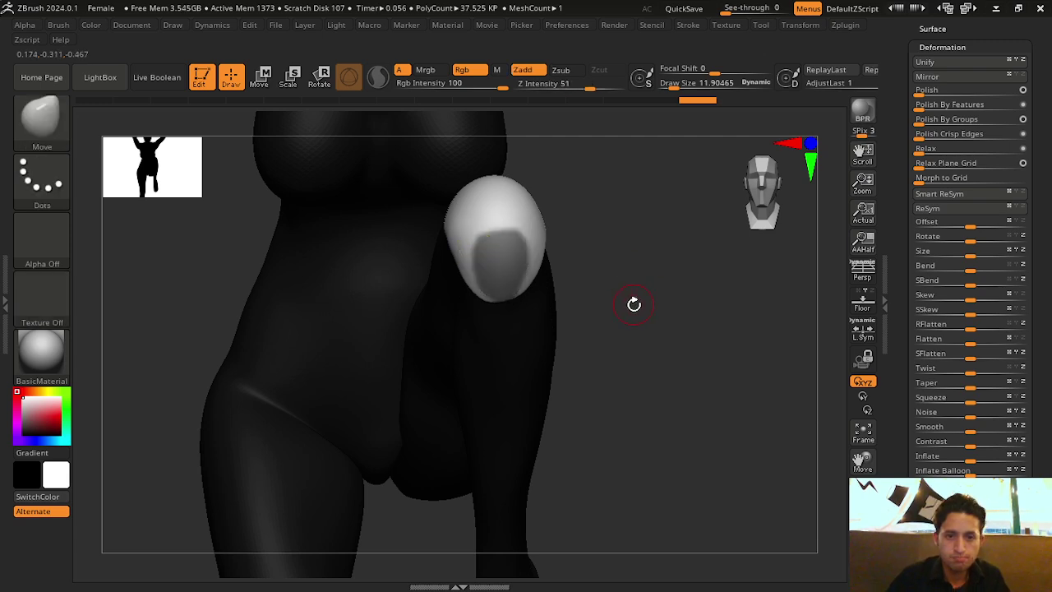
left_click_drag(633, 304, 636, 311)
key("ctrl+z")
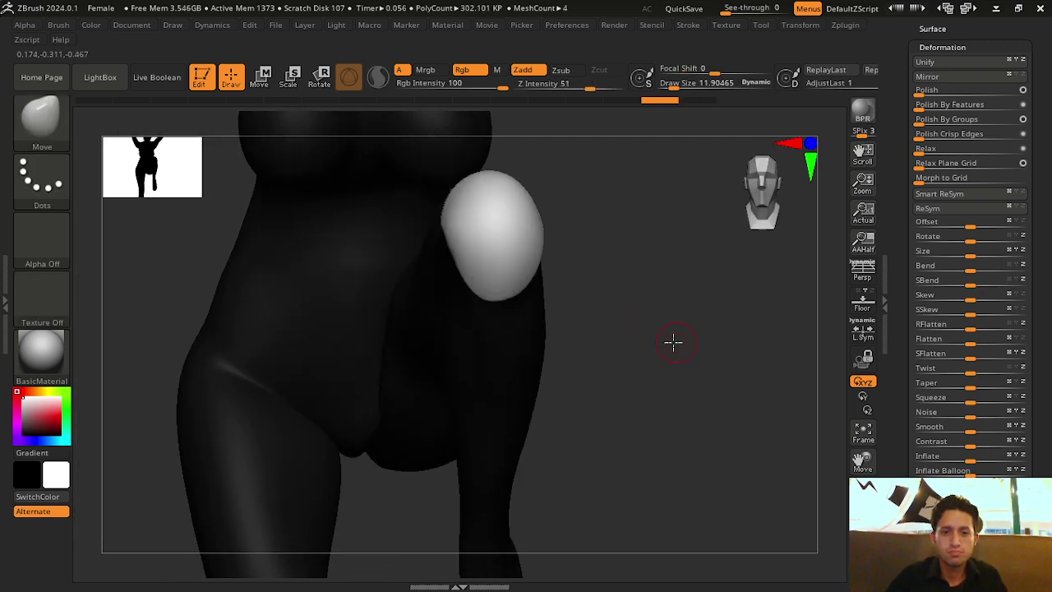
Pick the MaskRect brush and drag a tall rectangle mask over the knee pad
left_click_drag(673, 342, 658, 347)
left_click_drag(607, 424, 664, 505, "ctrl")
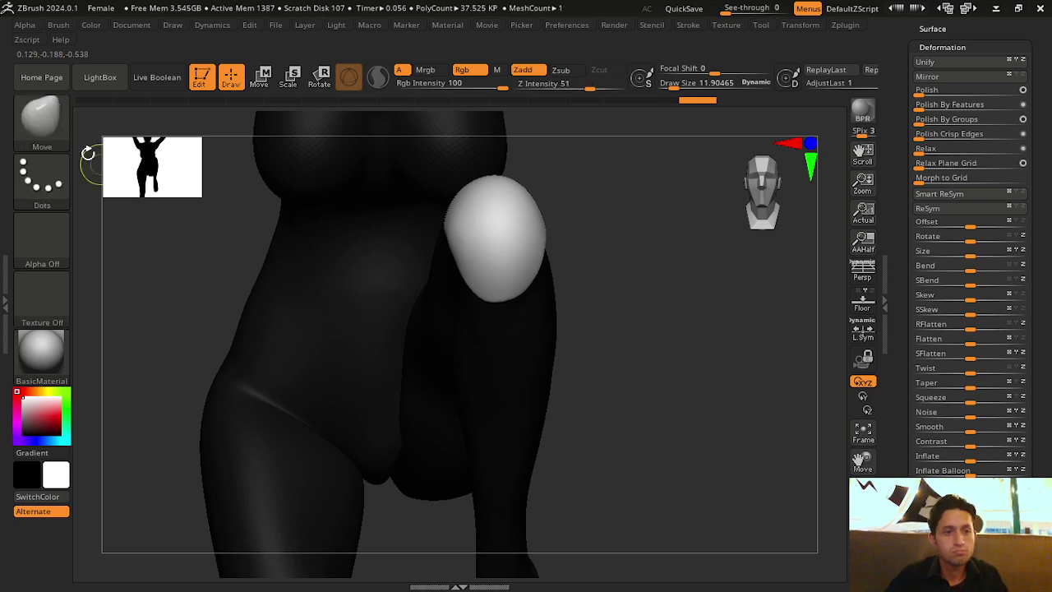
left_click(57, 138)
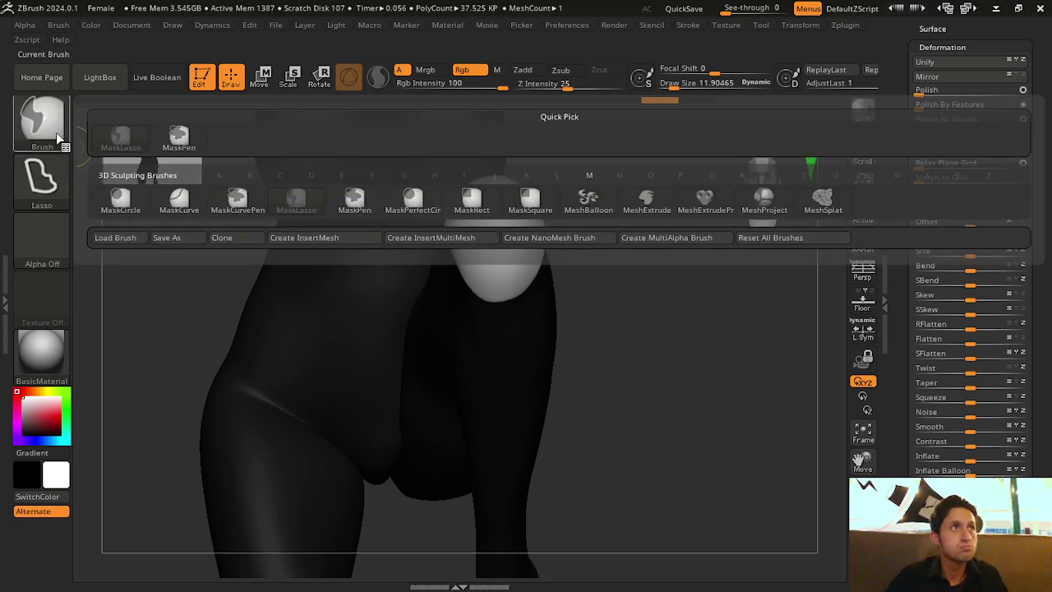
left_click(470, 205)
mouse_move(588, 345)
left_mouse_down("ctrl")
mouse_move(620, 447)
mouse_move(599, 444)
mouse_move(512, 354)
left_mouse_up("ctrl")
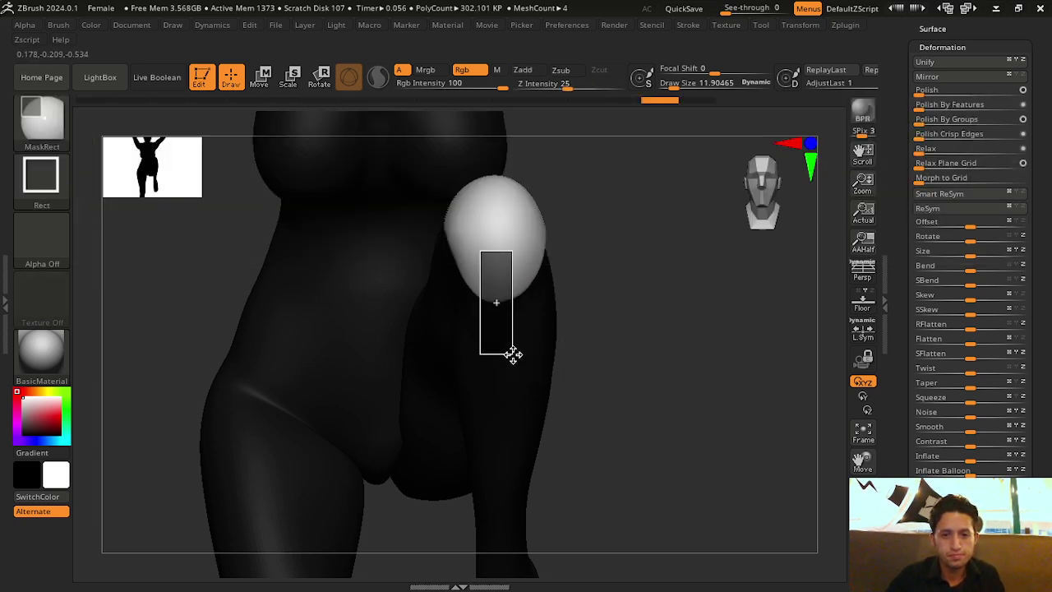
Apply the rectangular mask to the knee pad and frame the knee close-up with Transpose (W) active
left_click_drag(653, 364, 702, 360)
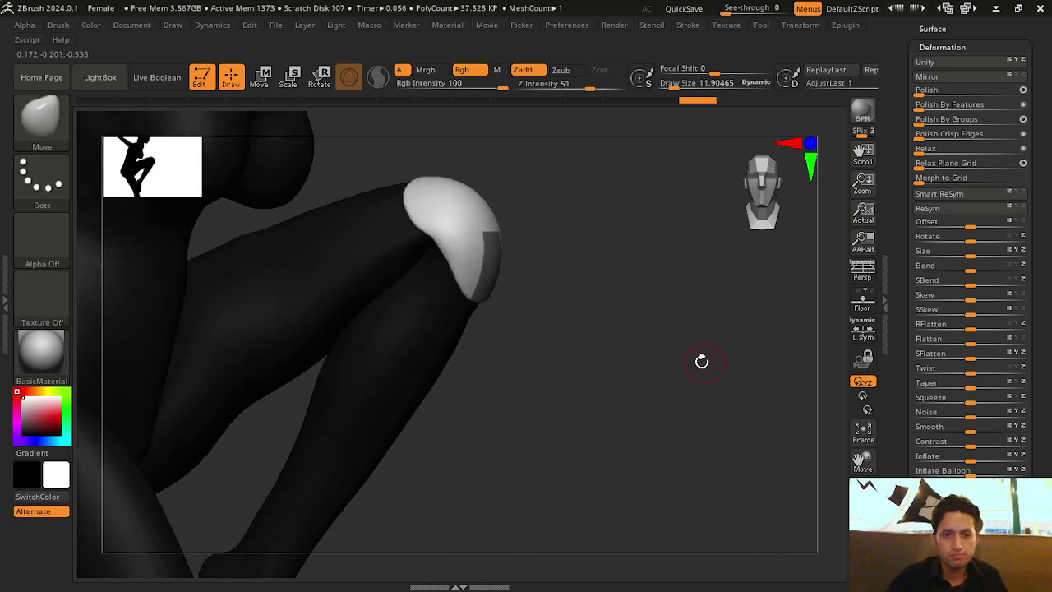
left_click_drag(627, 354, 642, 357, "ctrl")
key("w")
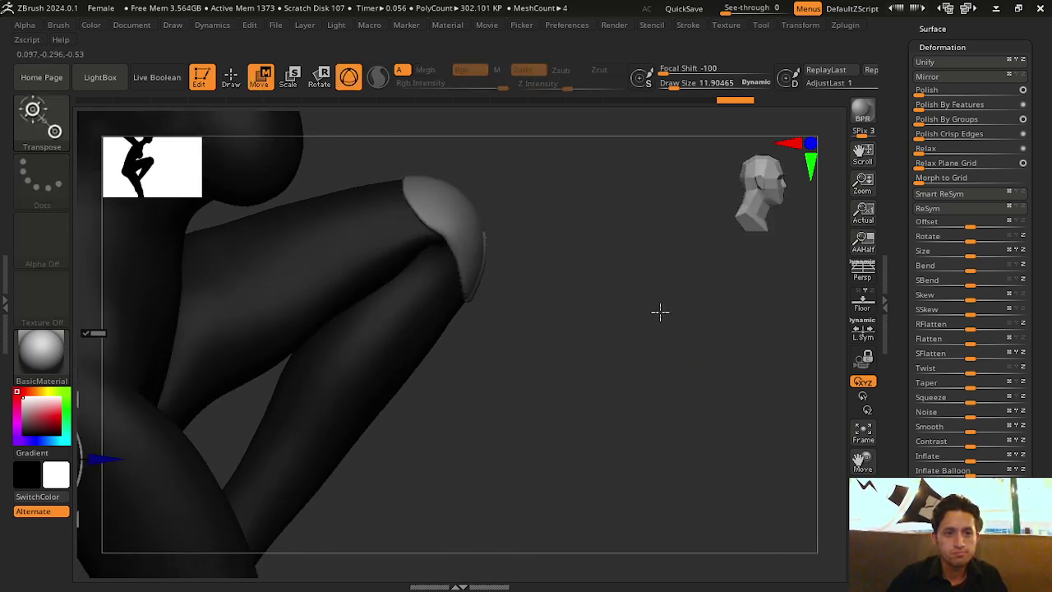
mouse_move(660, 310)
left_mouse_down()
mouse_move(587, 313)
mouse_move(707, 359)
left_mouse_up()
left_click(865, 437)
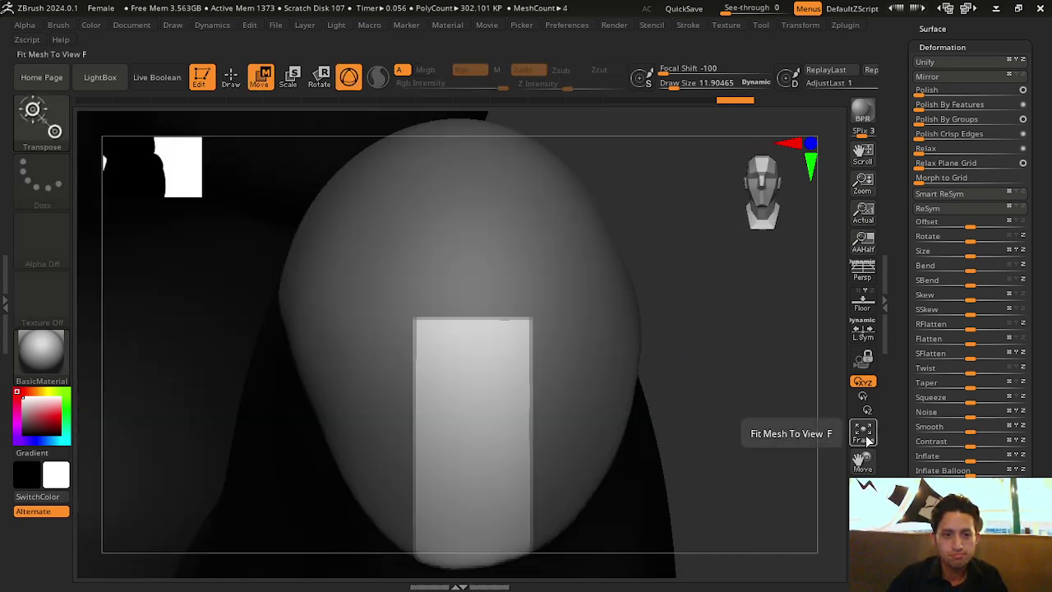
left_click(865, 437)
left_click_drag(419, 225, 687, 318)
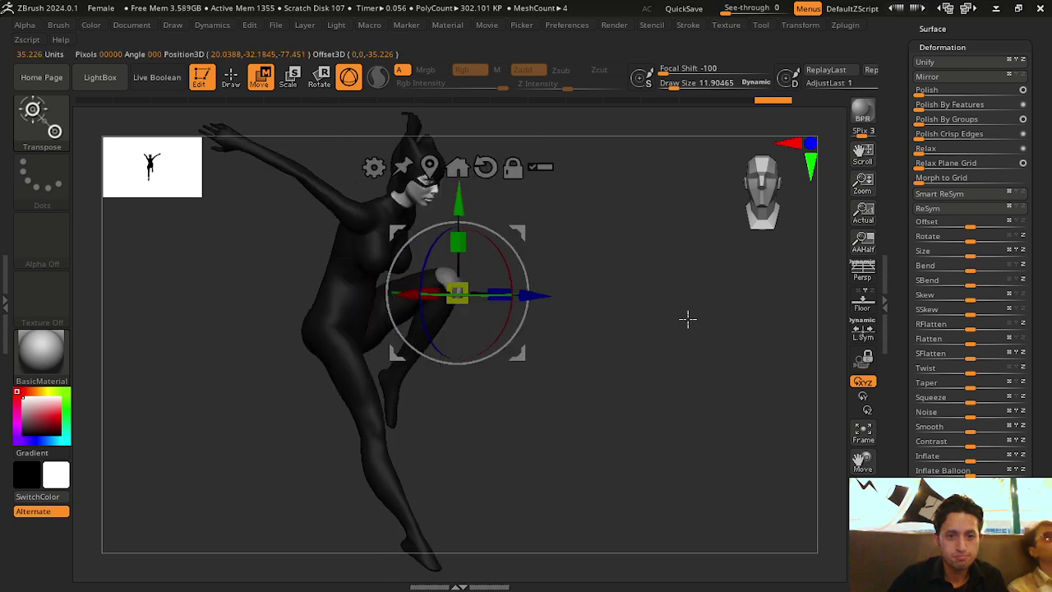
key("f")
Align the gizmo to the pad, push the masked strip out into a raised plate, then return to Draw
mouse_move(659, 396)
left_mouse_down()
mouse_move(526, 287)
mouse_move(535, 282)
mouse_move(587, 322)
mouse_move(564, 322)
left_mouse_up()
left_click_drag(693, 348, 624, 351, "shift")
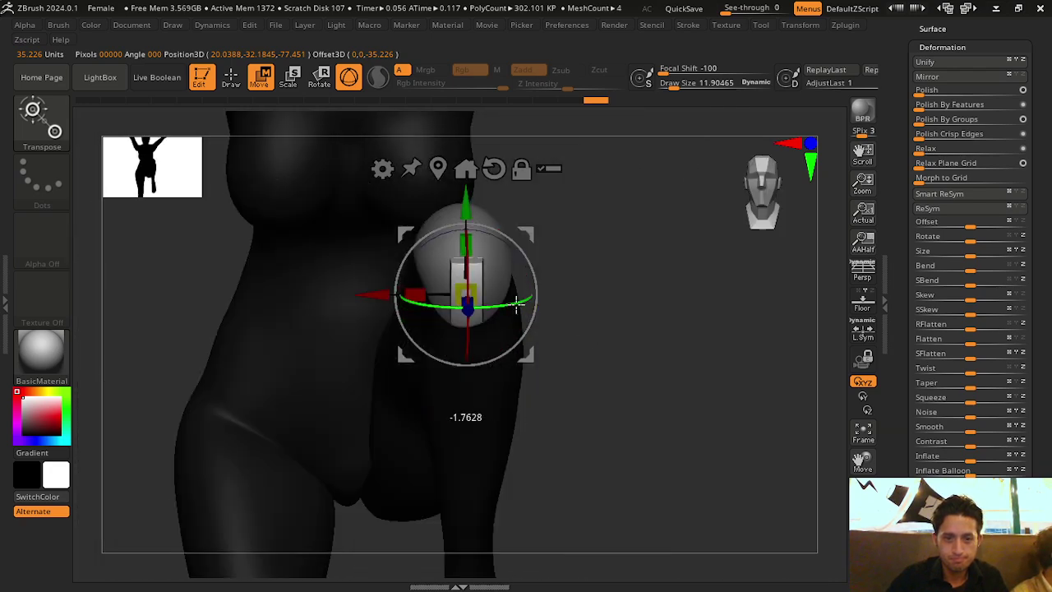
left_click_drag(606, 336, 707, 331)
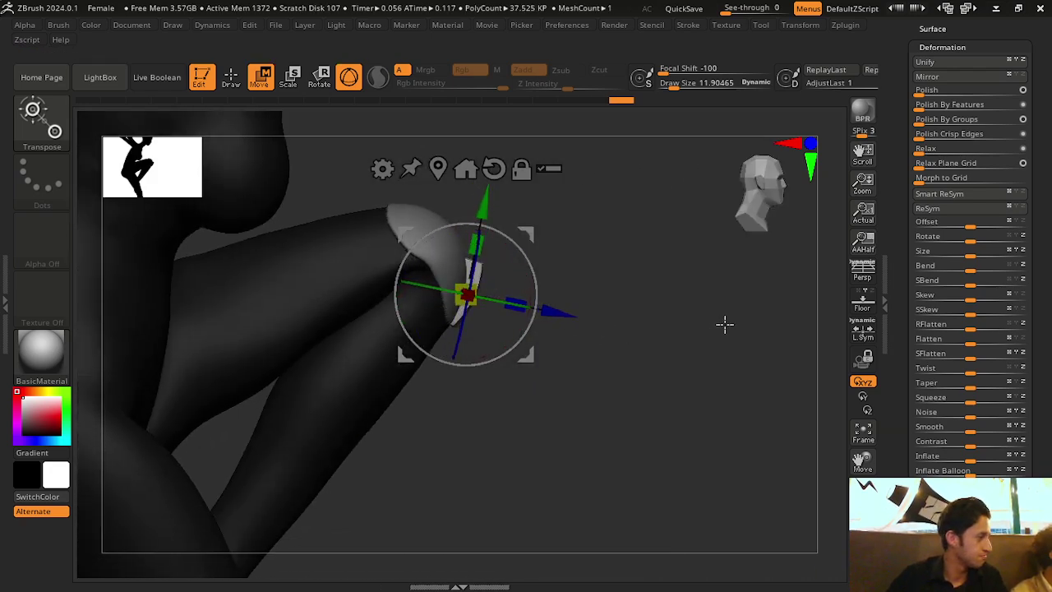
left_click_drag(521, 270, 524, 273)
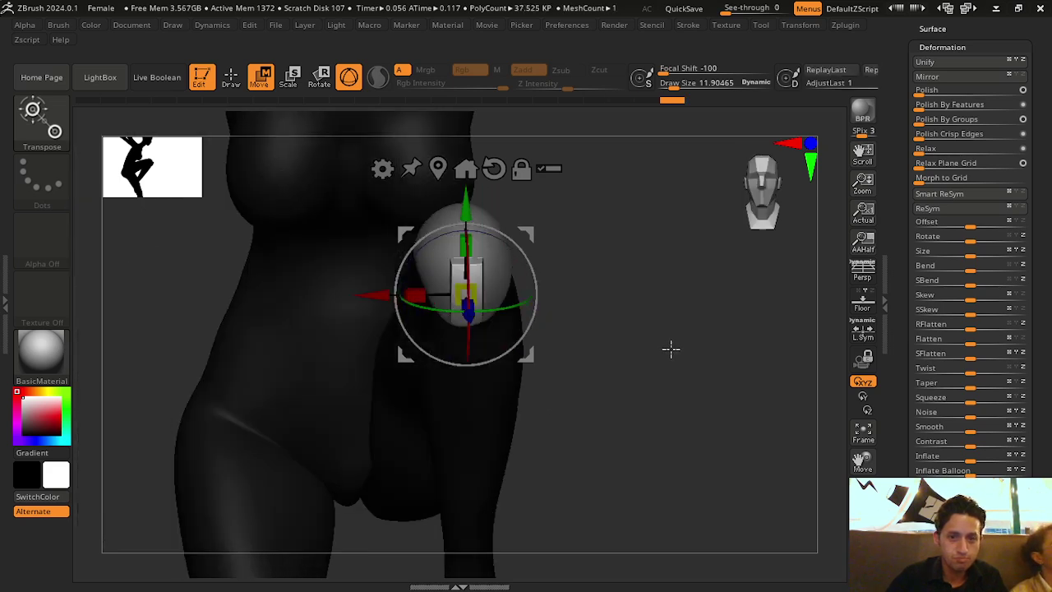
left_click(231, 76)
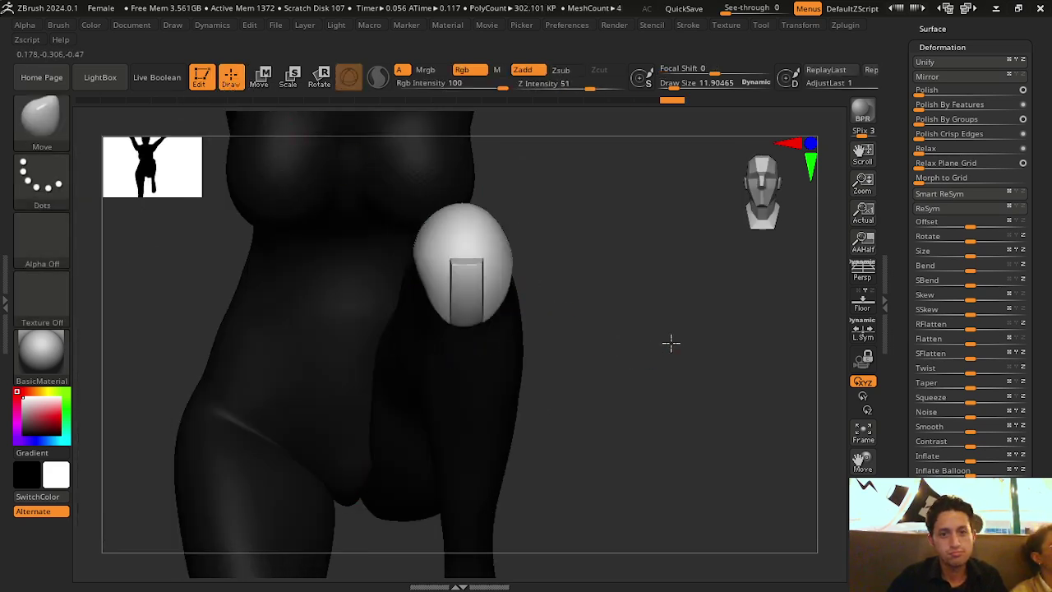
Set Draw Size to about 23 and smooth the raised plate's surface
left_click_drag(669, 343, 666, 290)
left_click_drag(679, 87, 686, 87)
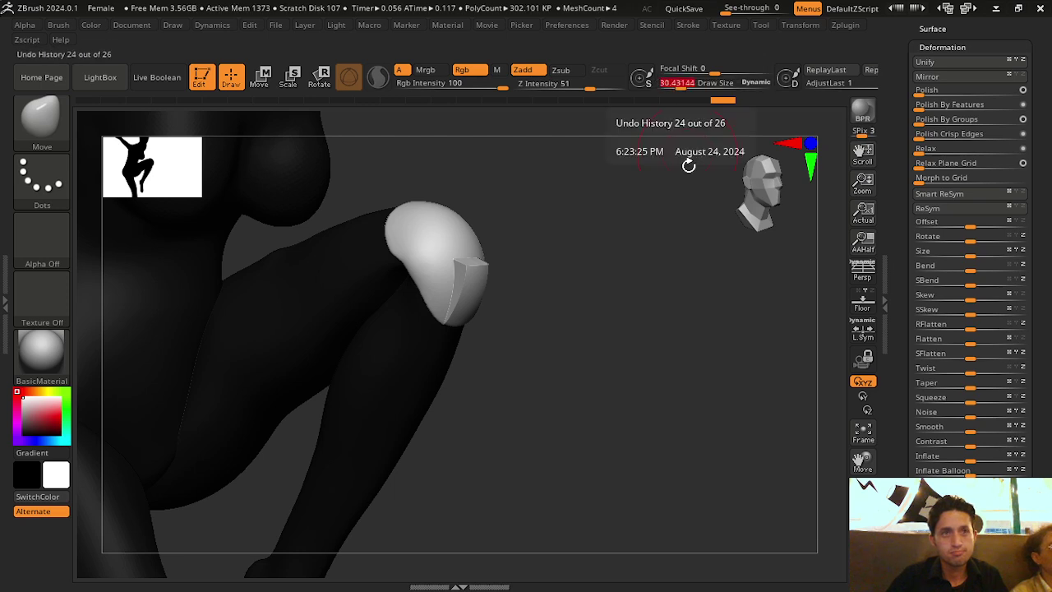
left_click_drag(686, 164, 690, 244)
left_click(681, 86)
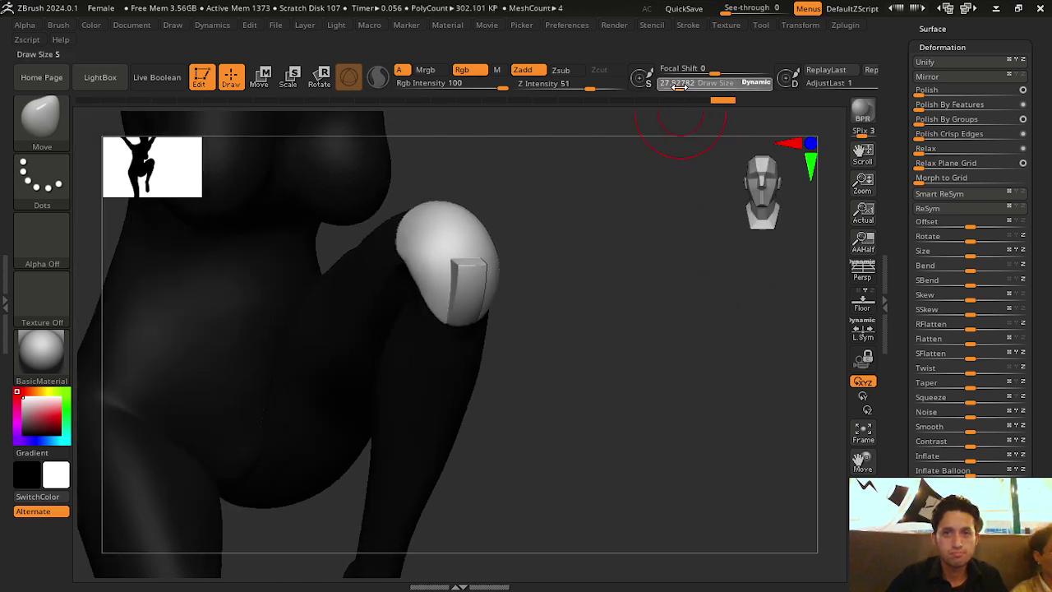
left_click_drag(678, 86, 670, 87)
left_click_drag(669, 307, 472, 296)
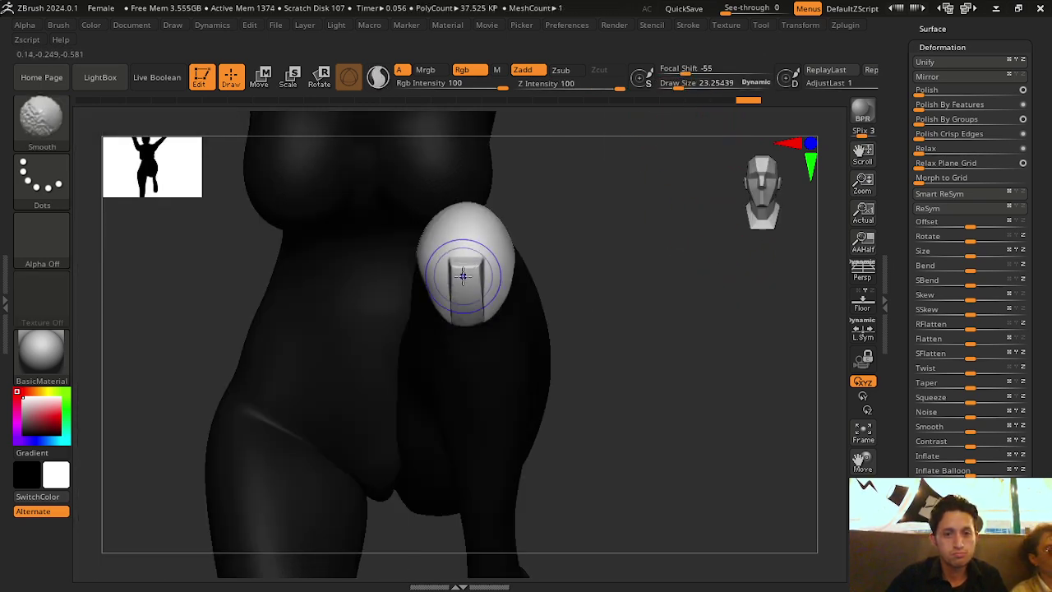
Smooth the knee pad's outer edges and pick bright green as the working colour
mouse_move(620, 320)
left_mouse_down()
mouse_move(610, 334)
mouse_move(484, 310)
left_mouse_up()
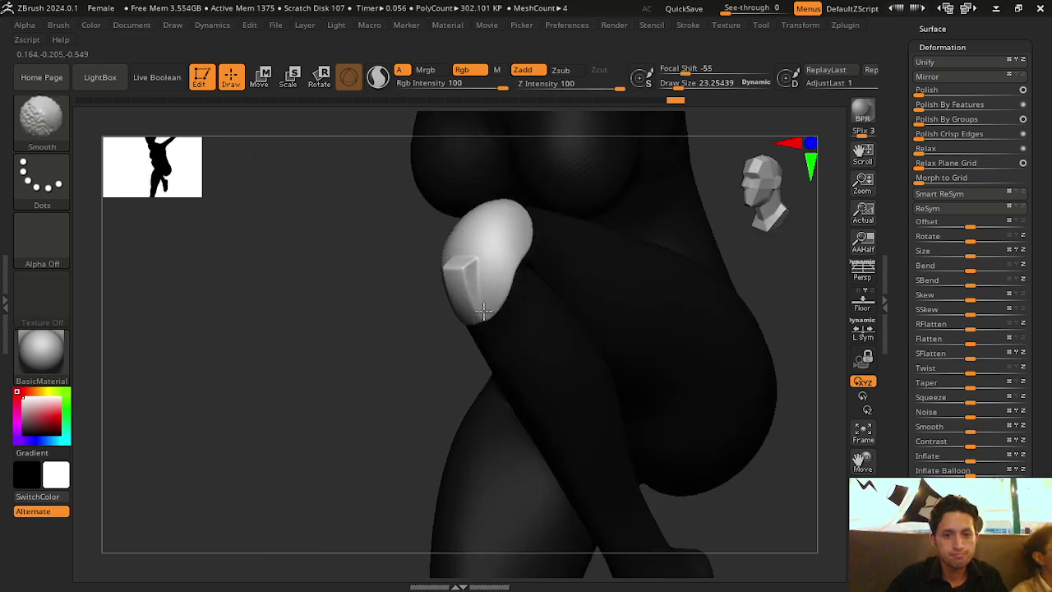
left_click_drag(362, 291, 494, 317)
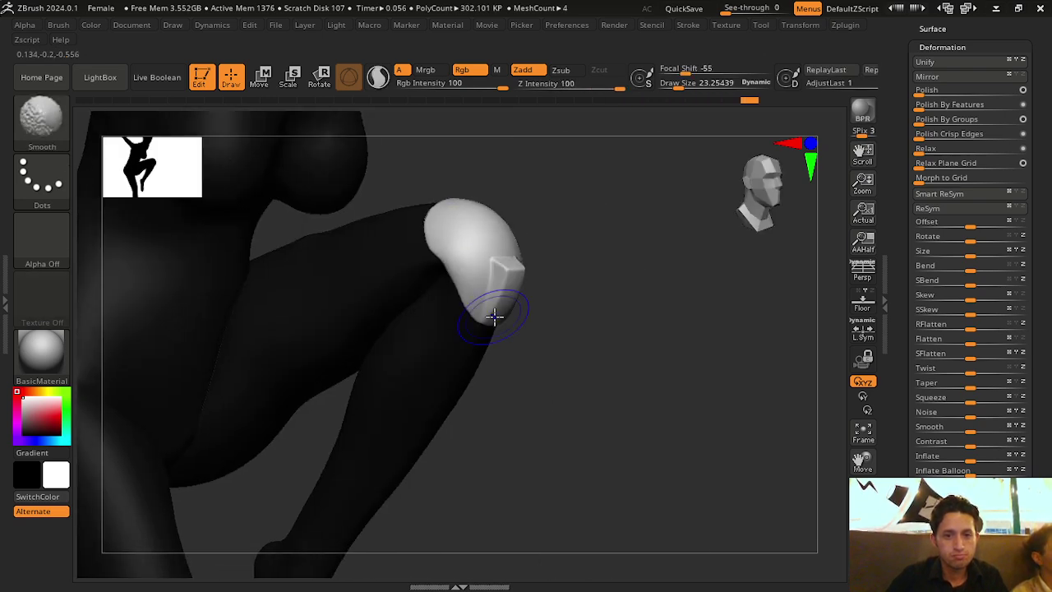
mouse_move(461, 195)
left_mouse_down()
mouse_move(538, 225)
mouse_move(501, 293)
mouse_move(475, 308)
mouse_move(448, 213)
left_mouse_up()
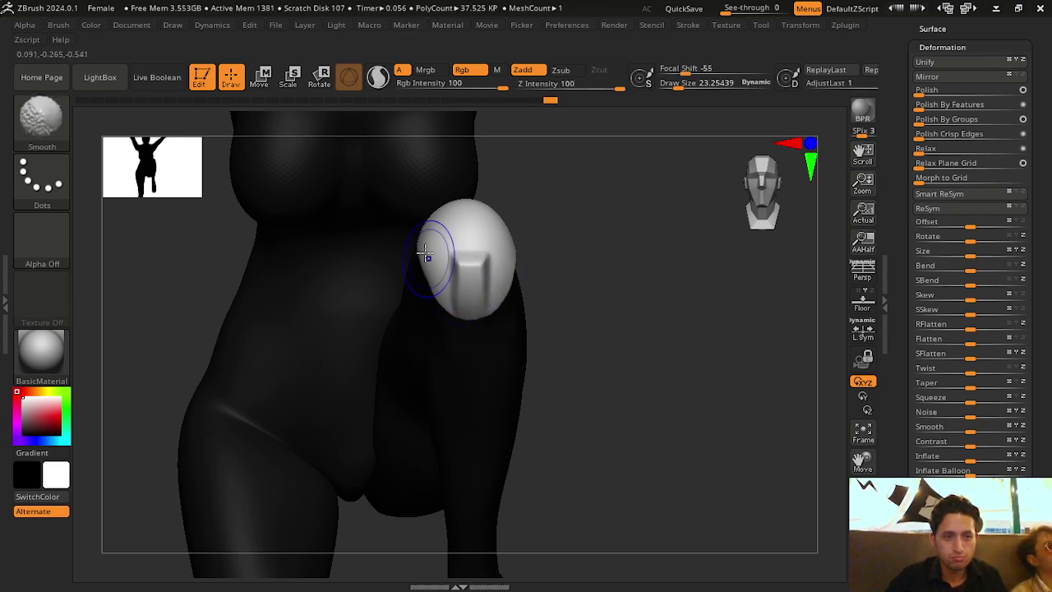
left_click_drag(652, 301, 426, 298)
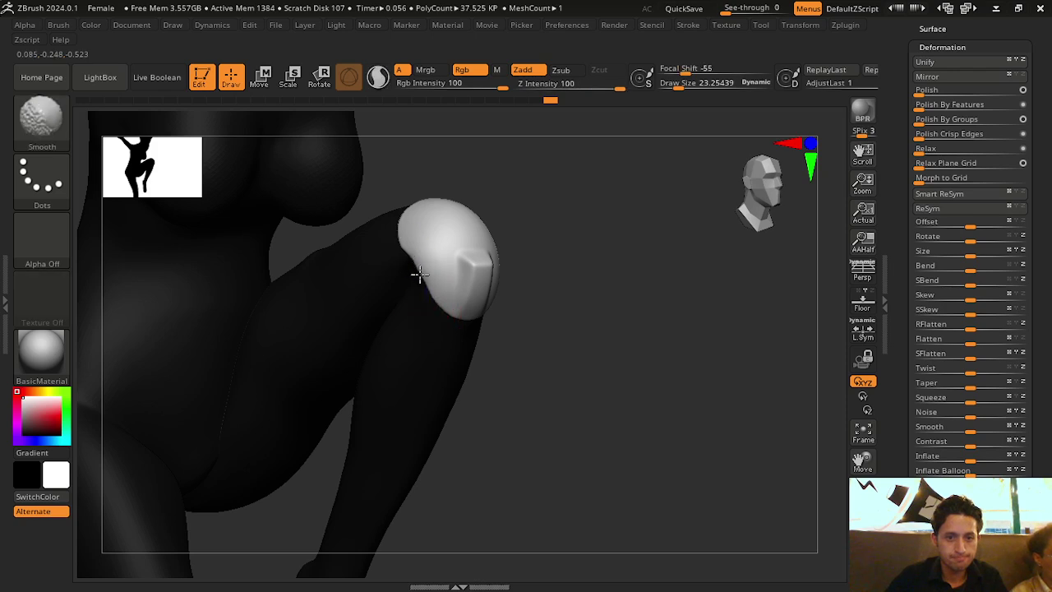
left_click_drag(587, 317, 403, 272)
mouse_move(534, 247)
left_mouse_down()
mouse_move(570, 323)
mouse_move(56, 410)
mouse_move(56, 422)
left_mouse_up()
left_click(68, 411)
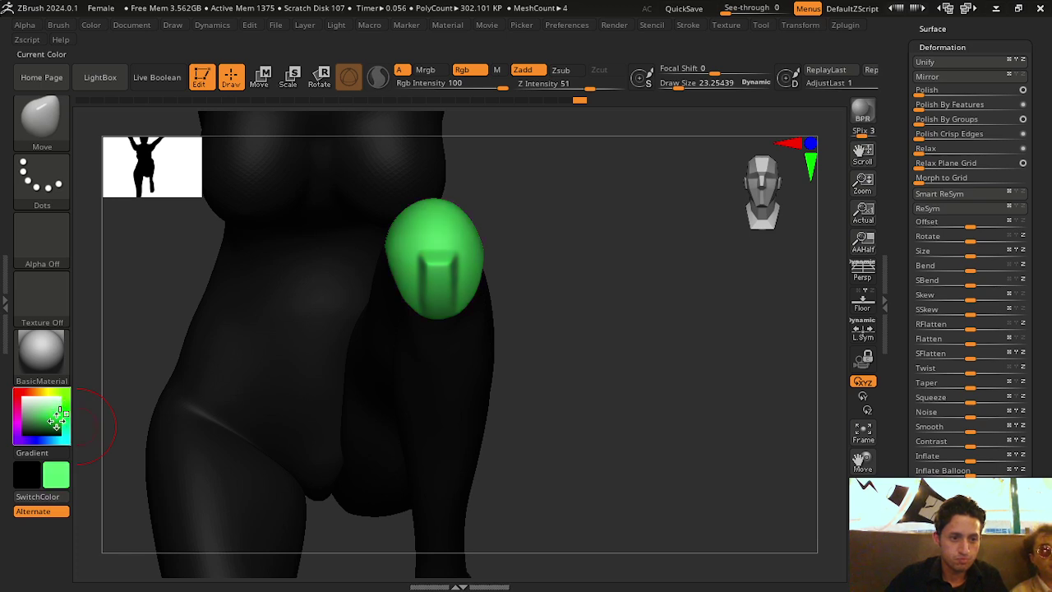
Change the paint colour from bright green to teal
left_click_drag(568, 435, 563, 447)
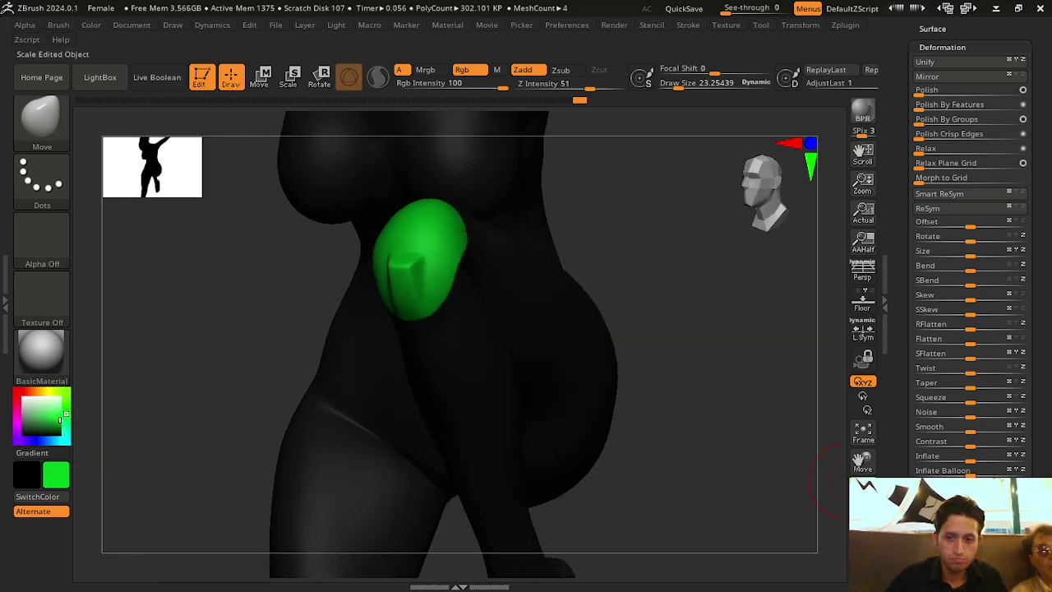
mouse_move(826, 481)
left_mouse_down()
mouse_move(846, 442)
mouse_move(617, 452)
mouse_move(666, 452)
mouse_move(655, 447)
mouse_move(571, 463)
mouse_move(644, 475)
left_mouse_up()
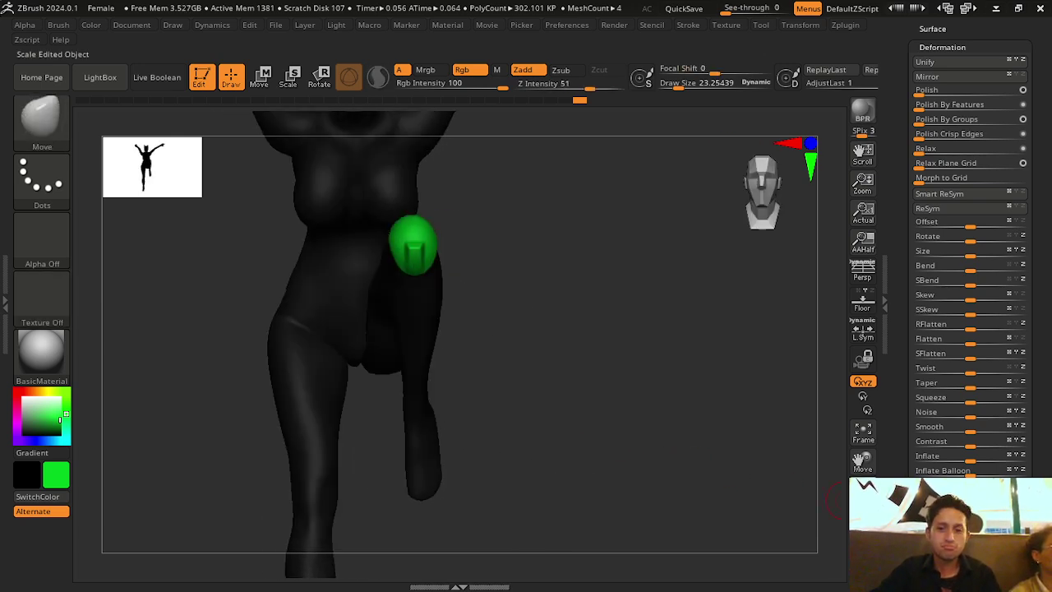
mouse_move(838, 498)
left_mouse_down()
mouse_move(672, 429)
mouse_move(728, 427)
mouse_move(621, 423)
mouse_move(654, 414)
left_mouse_up()
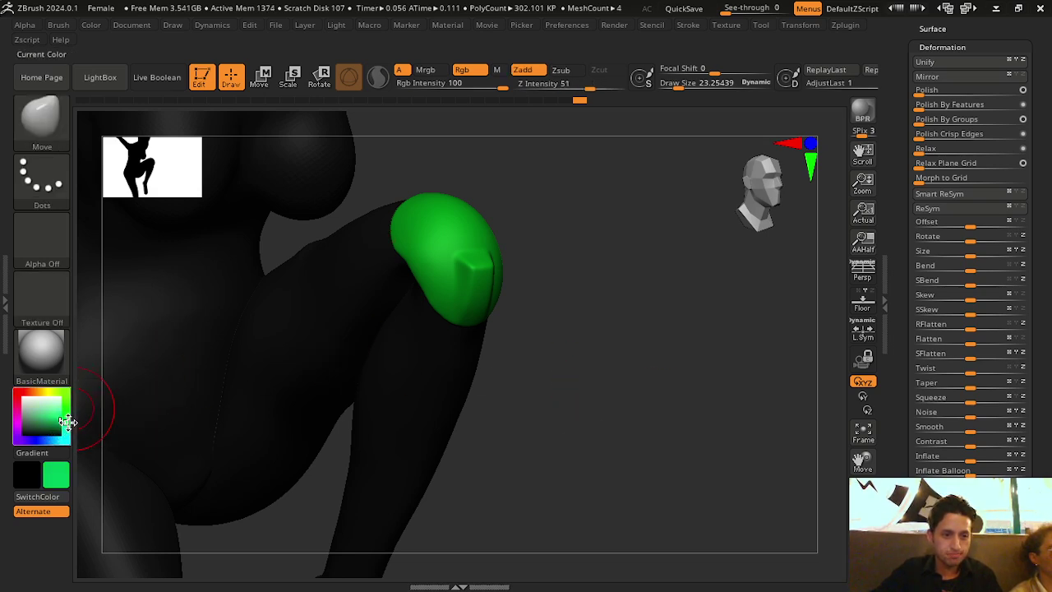
left_click_drag(622, 430, 608, 430)
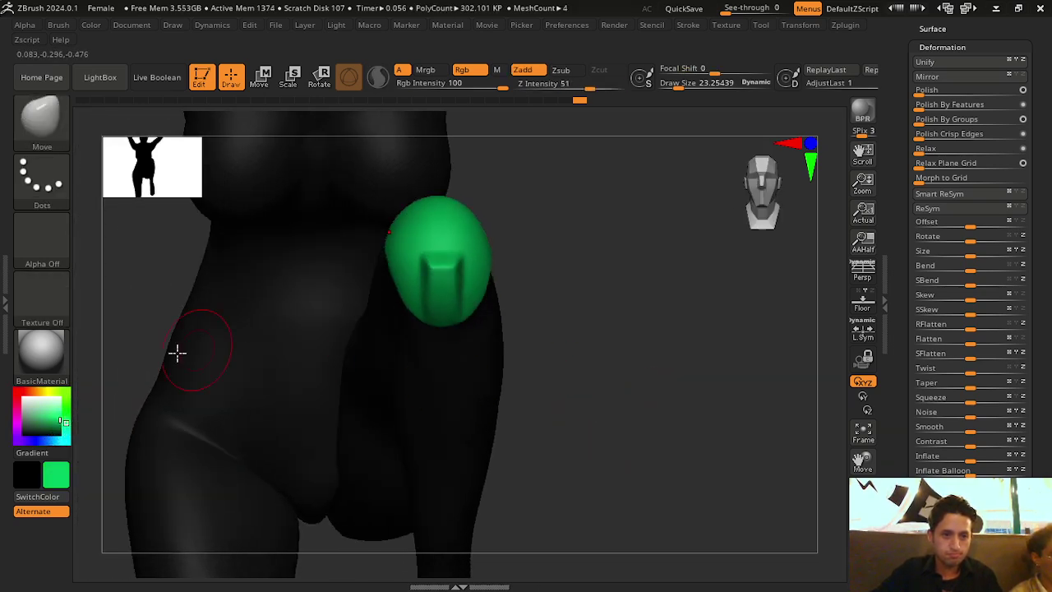
left_click_drag(71, 421, 70, 429)
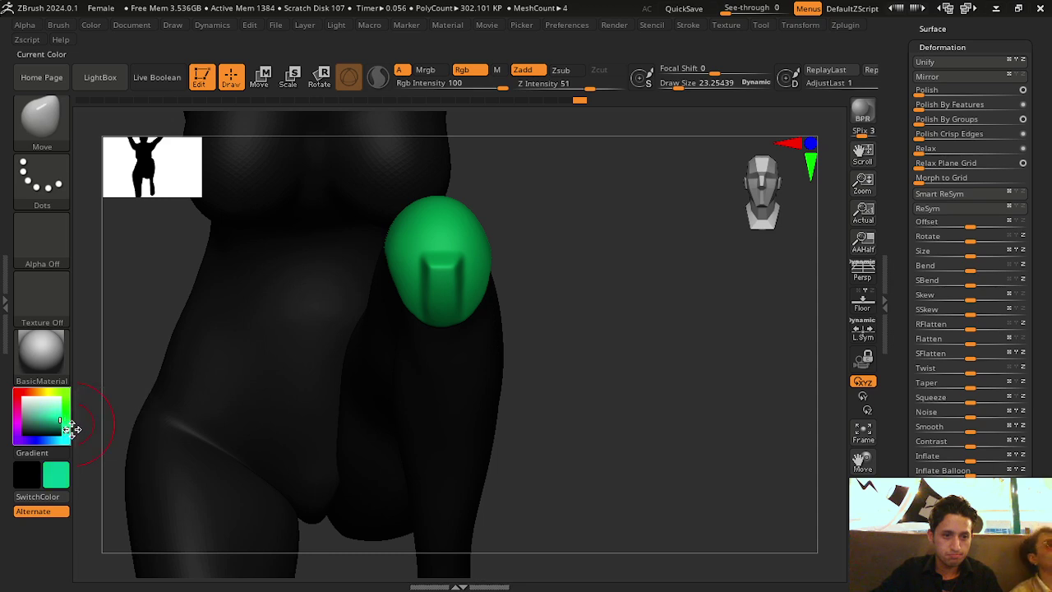
Fill the knee pad with teal from the Color options, then view the whole figure
left_click_drag(667, 419, 634, 425)
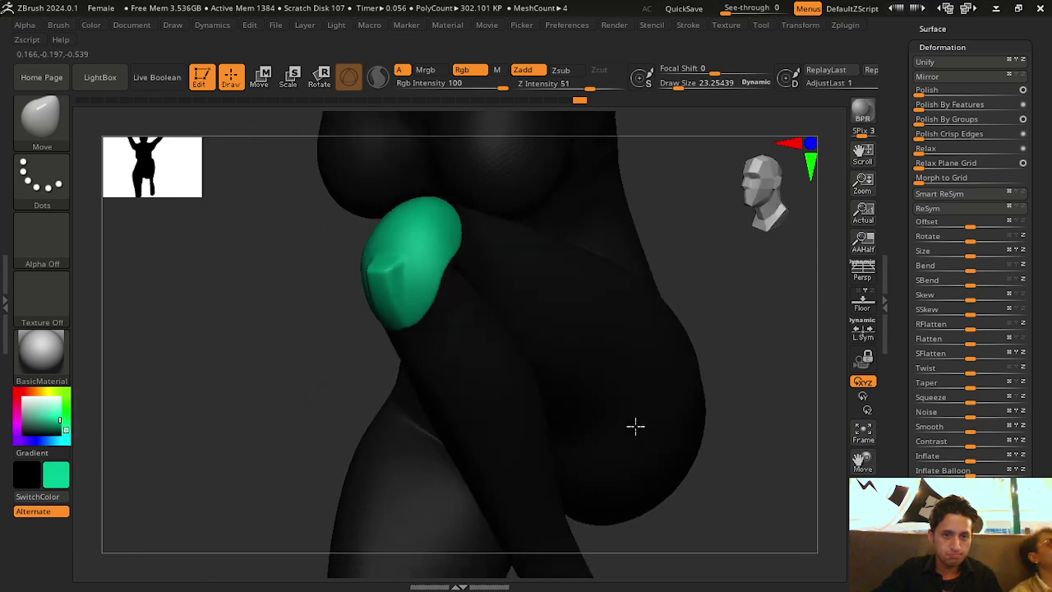
left_click(90, 25)
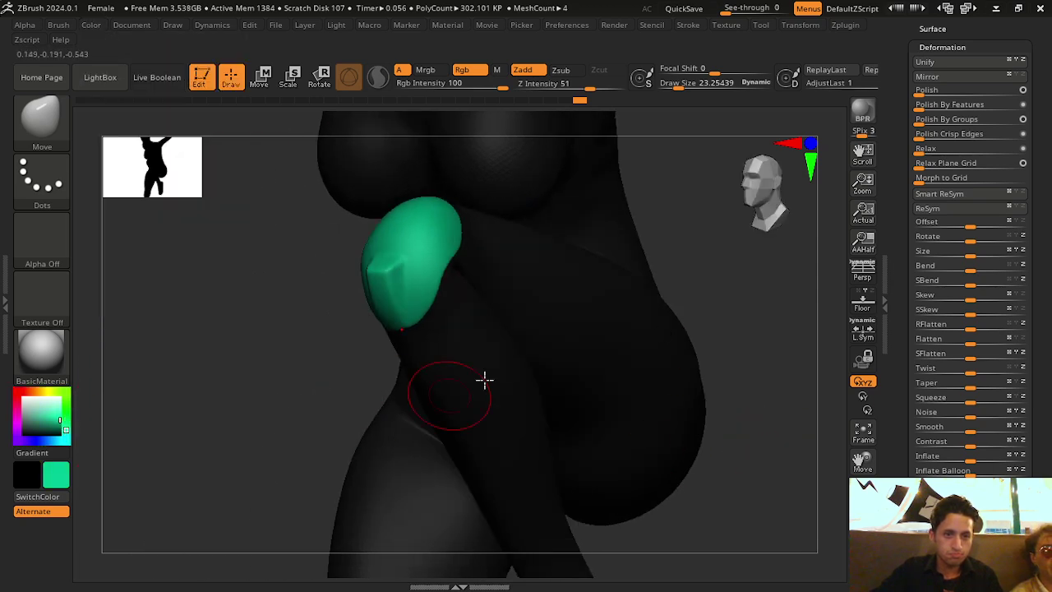
key("f")
mouse_move(754, 404)
left_mouse_down()
mouse_move(608, 415)
mouse_move(613, 399)
mouse_move(740, 481)
mouse_move(796, 493)
mouse_move(134, 241)
left_mouse_up()
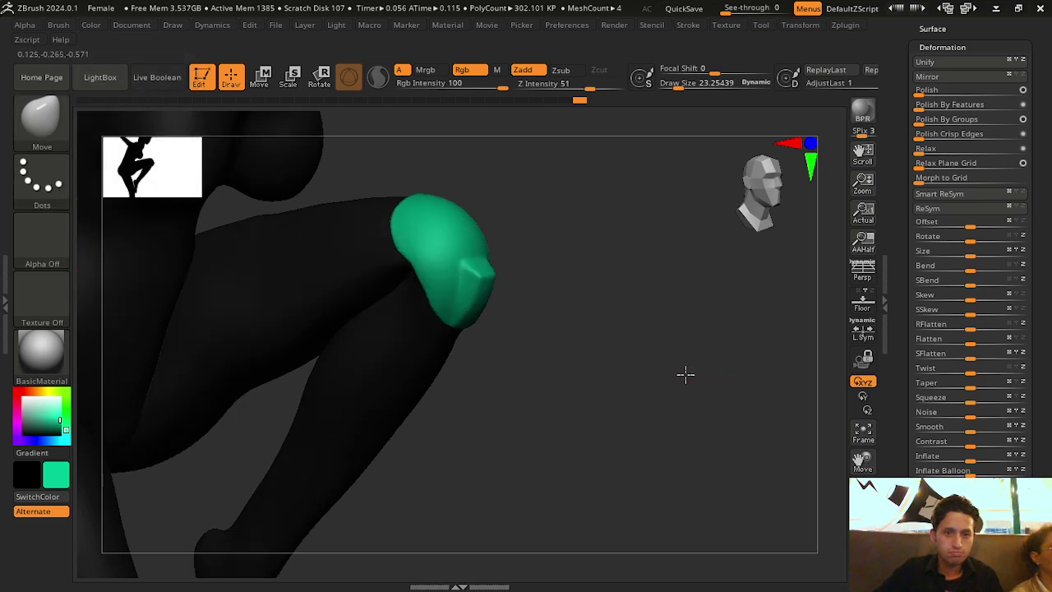
left_click(54, 136)
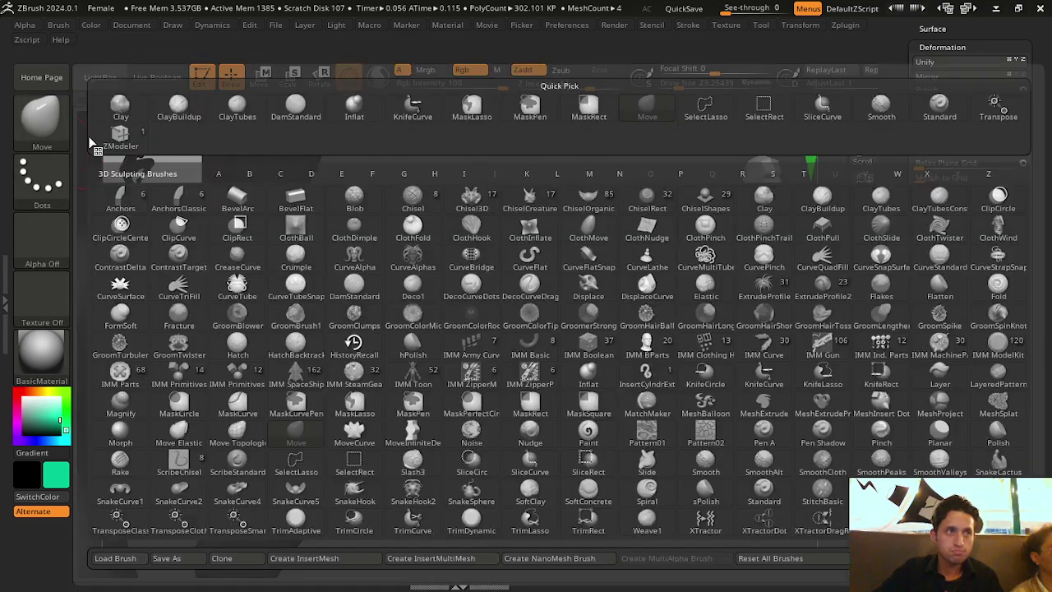
Pick the DamStandard brush and zoom in until the knee pad fills the view
left_click(295, 107)
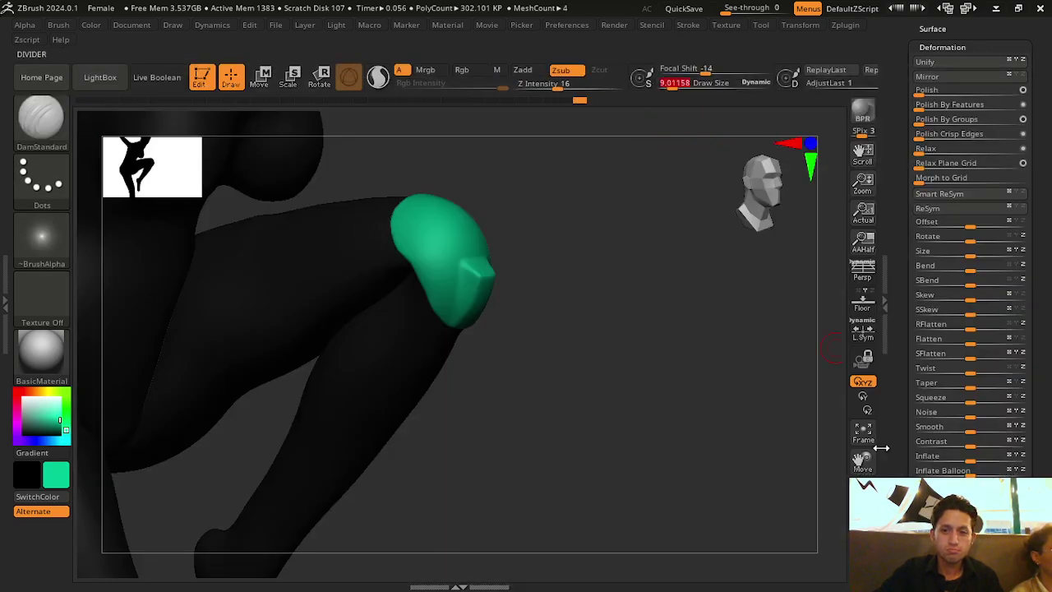
left_click_drag(610, 387, 517, 299)
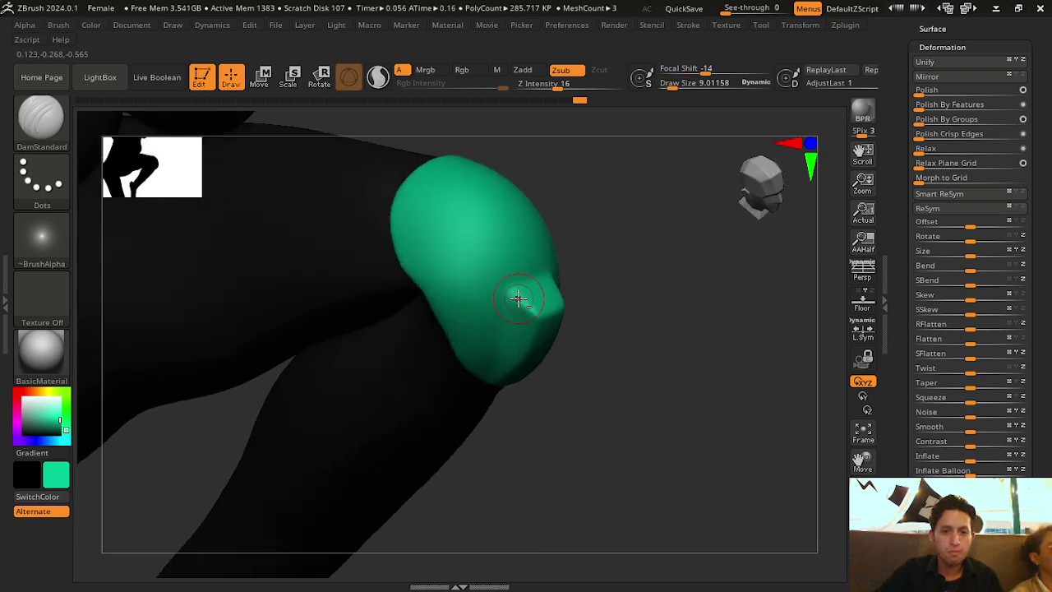
left_click_drag(822, 422, 521, 306)
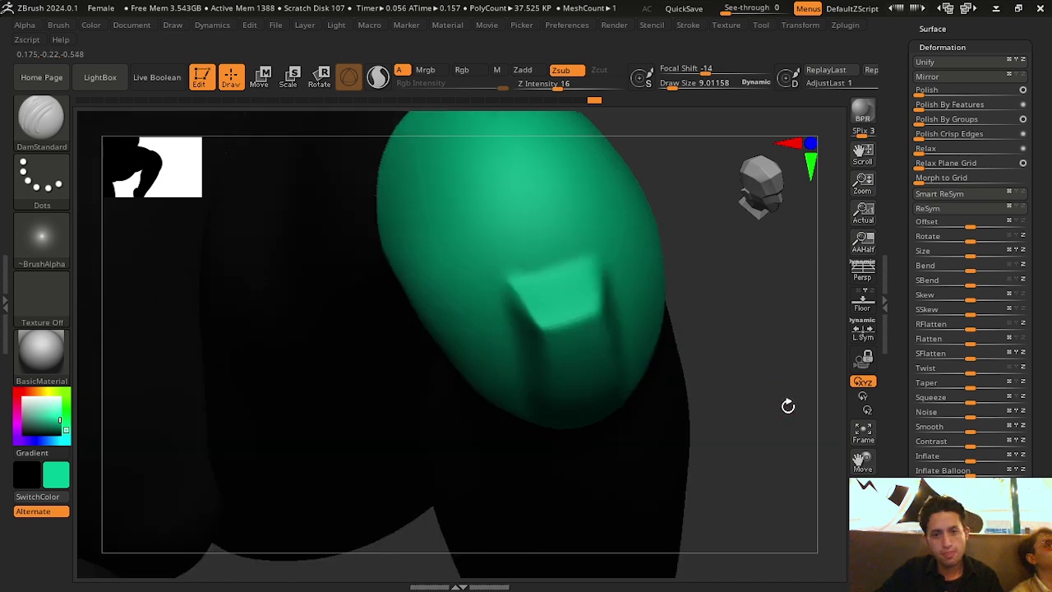
left_click_drag(789, 403, 568, 271)
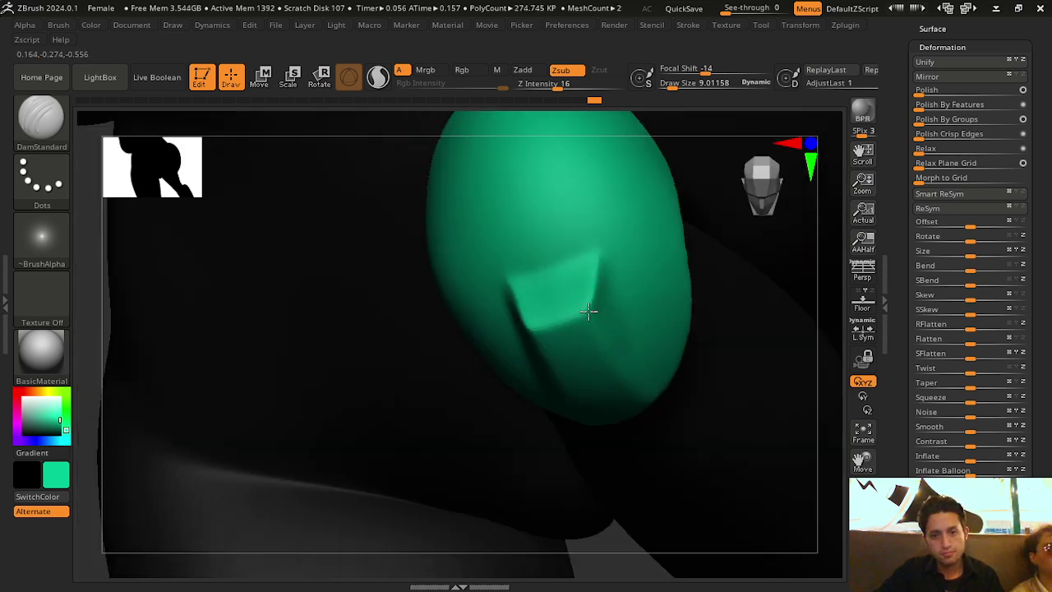
Turn off LazyMouse in the Stroke settings and bring the knee pad to a front view
left_click(690, 25)
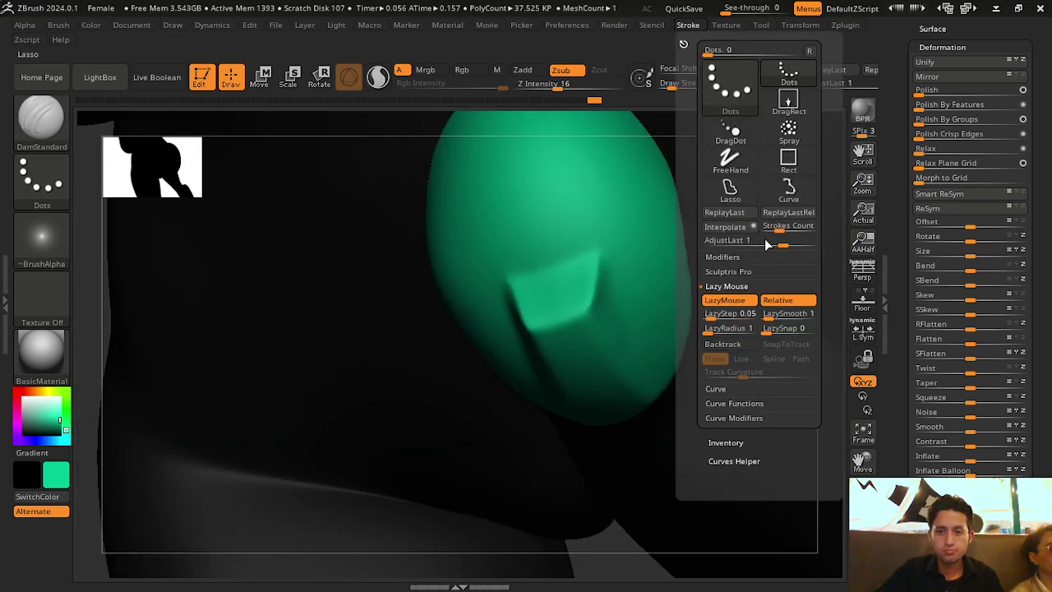
left_click(723, 301)
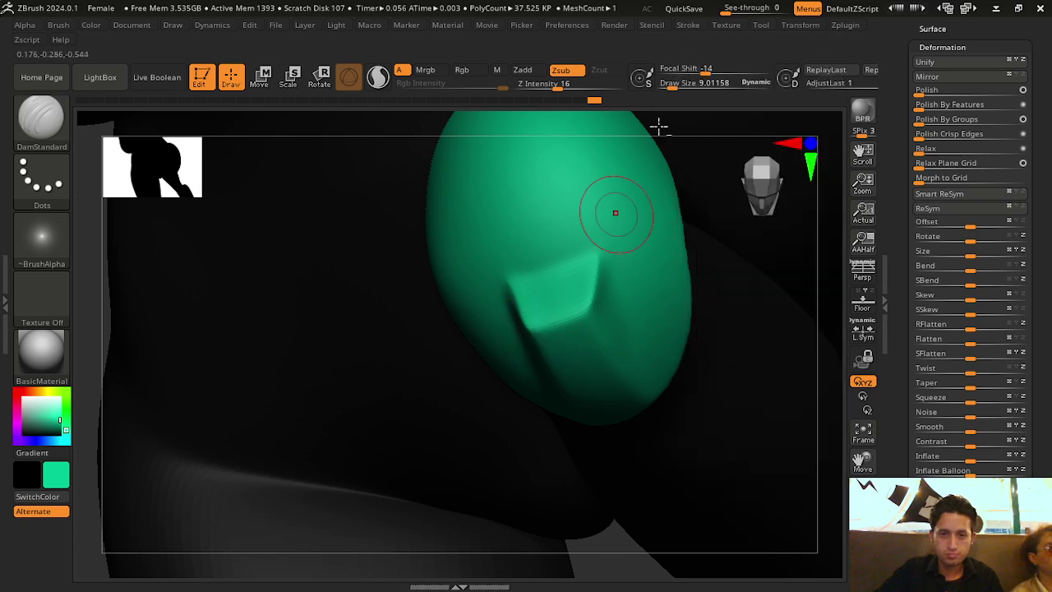
left_click(688, 24)
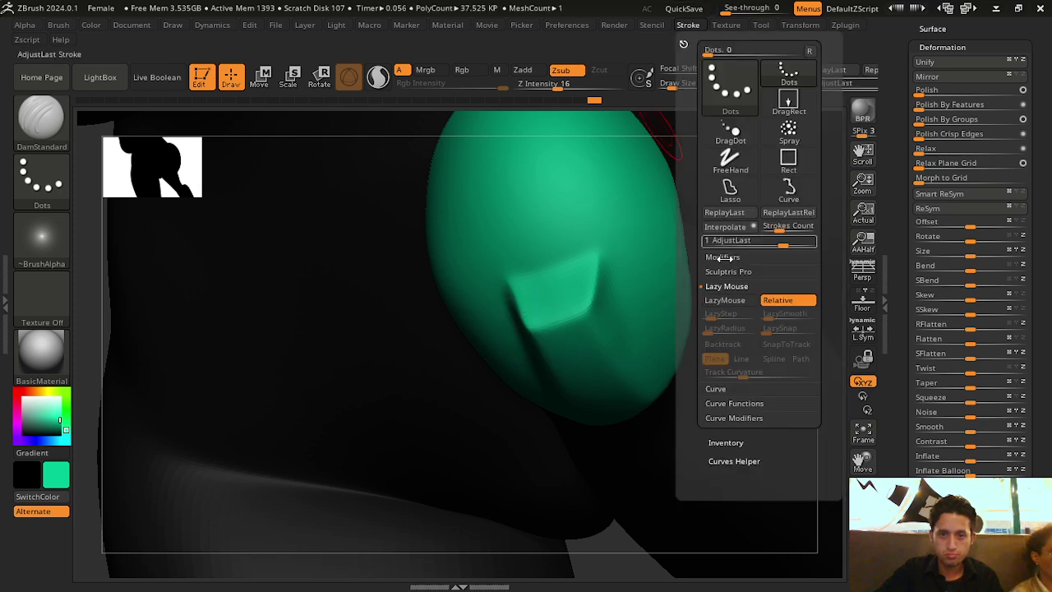
left_click(723, 301)
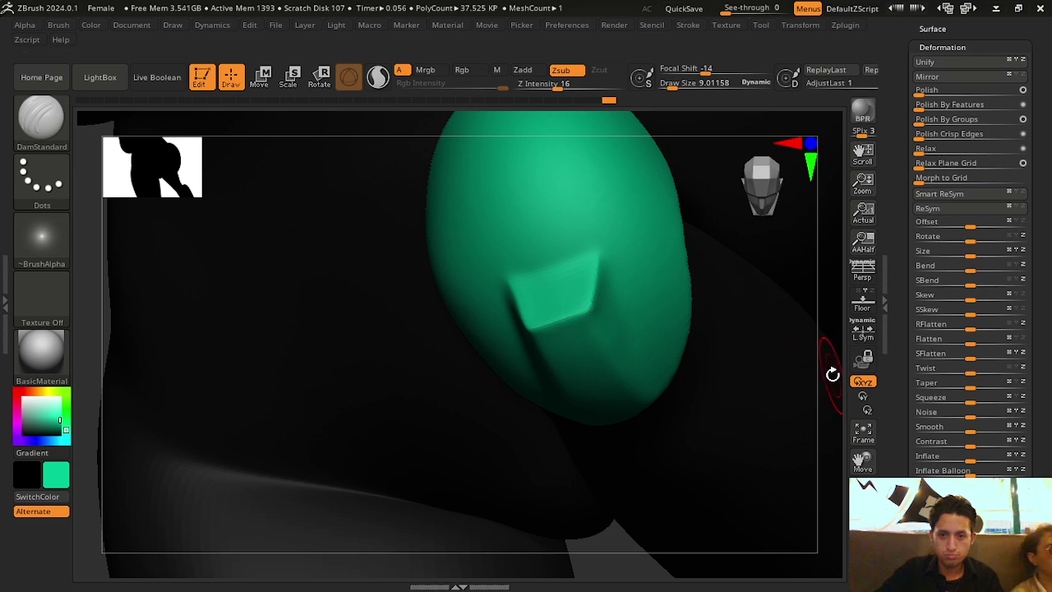
left_click_drag(833, 374, 610, 329)
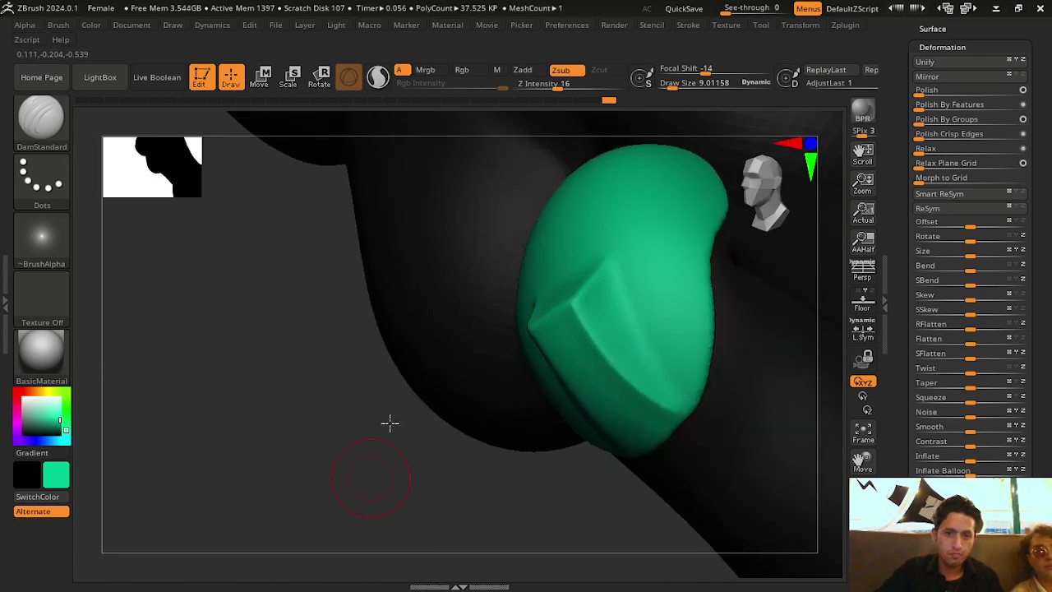
left_click_drag(390, 422, 404, 400)
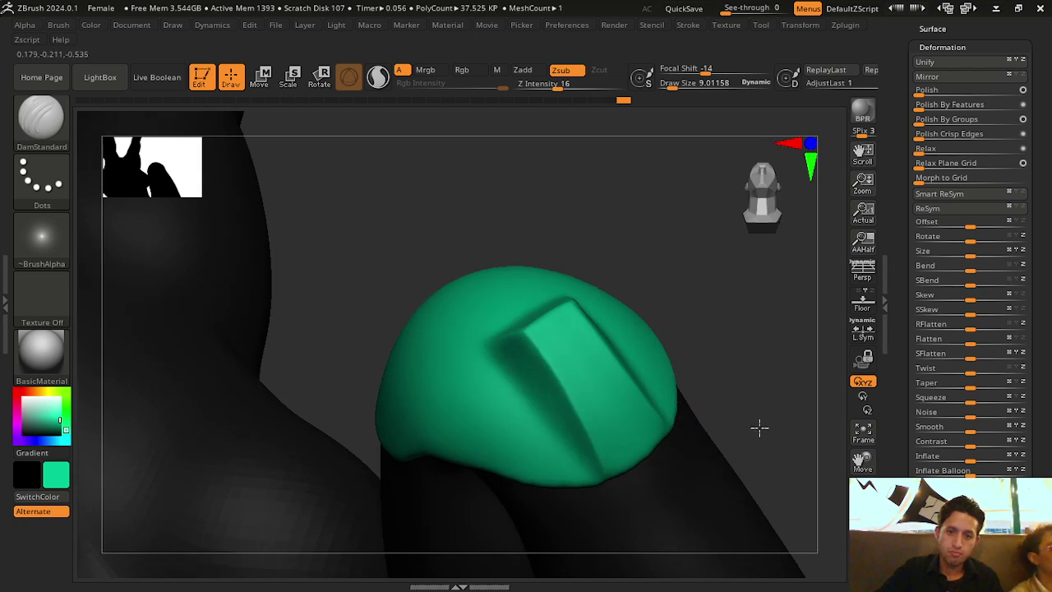
mouse_move(759, 427)
left_mouse_down()
mouse_move(756, 469)
mouse_move(742, 404)
mouse_move(782, 434)
mouse_move(745, 405)
mouse_move(721, 449)
left_mouse_up()
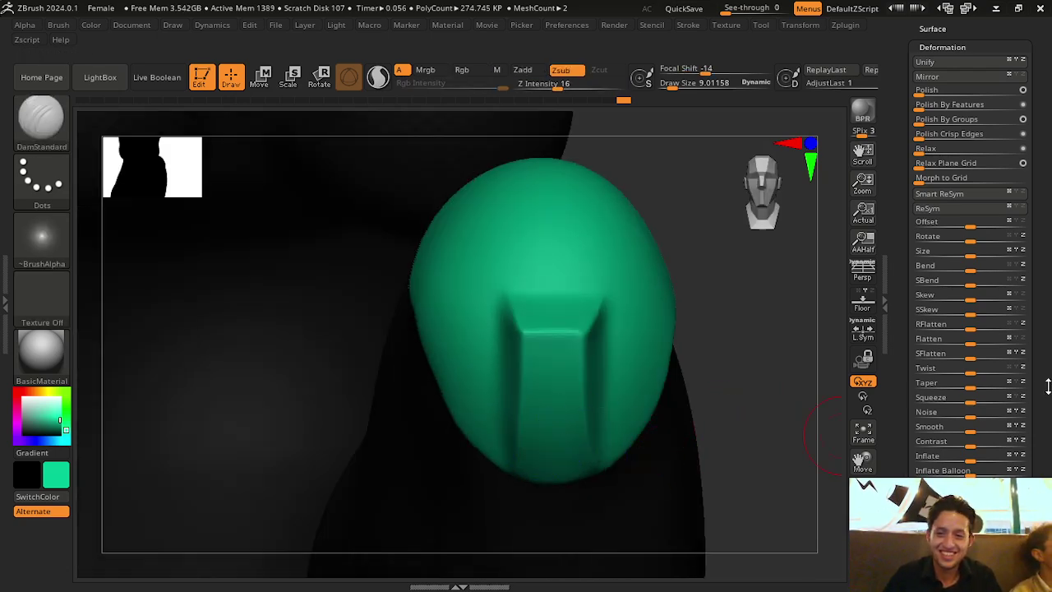
scroll(1006, 238, "up", 5)
Enable DynaMesh Polish and remesh the knee pad at resolution 1880
left_click(968, 129)
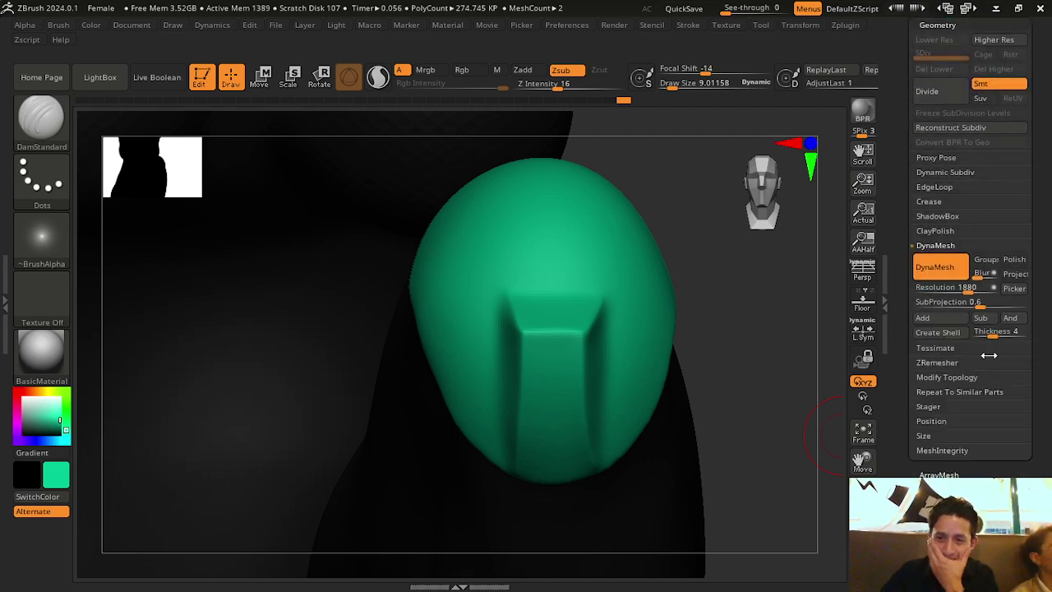
left_click(1013, 261)
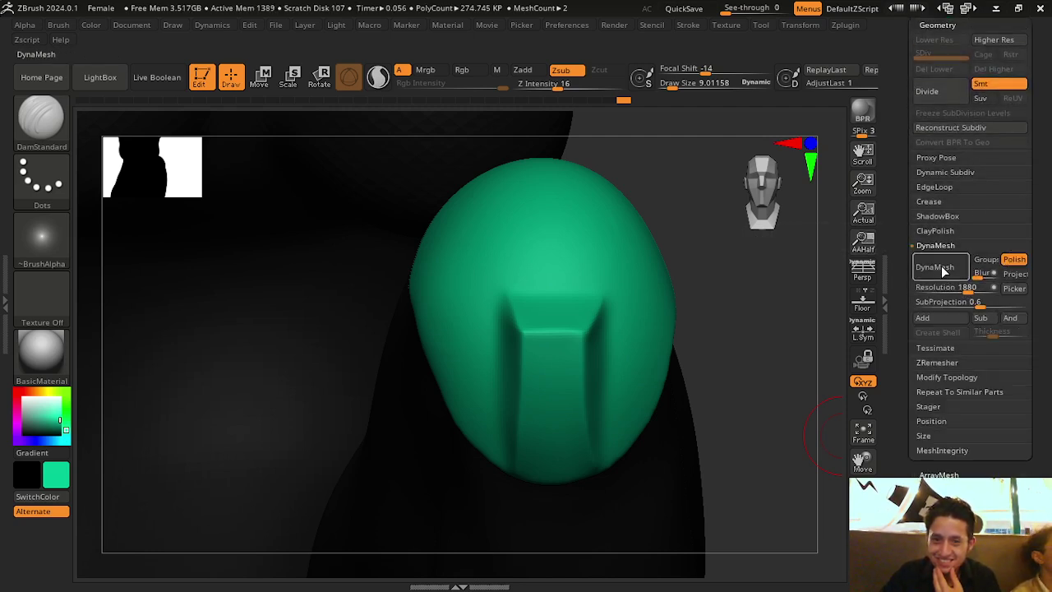
left_click(937, 267)
mouse_move(723, 312)
left_mouse_down()
mouse_move(713, 353)
mouse_move(746, 353)
mouse_move(822, 312)
left_mouse_up()
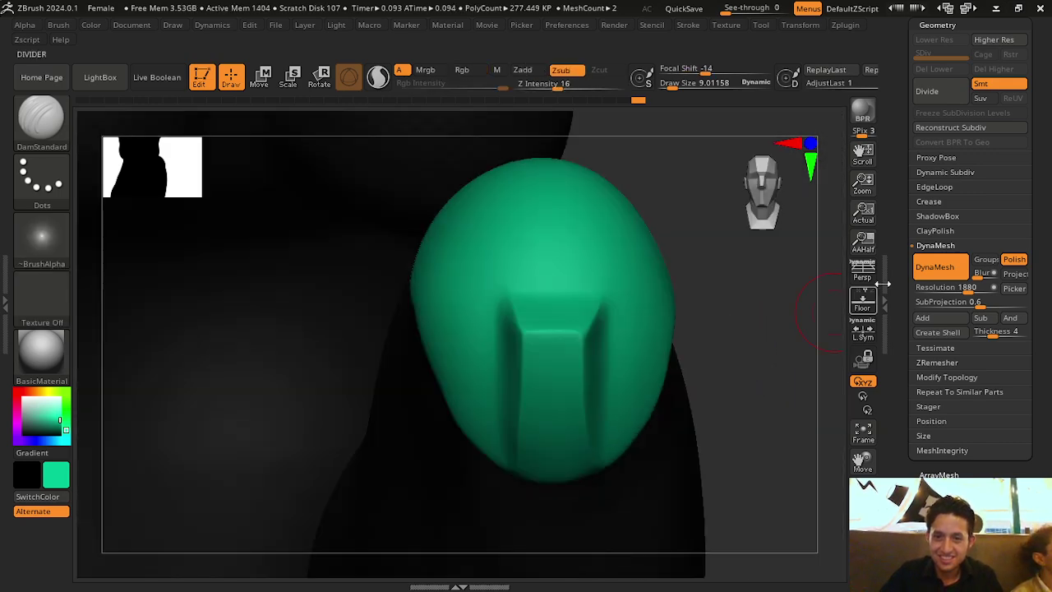
left_click(936, 268)
Zoom out and orbit to review the full figure and its raised leg
mouse_move(850, 469)
left_mouse_down()
mouse_move(838, 451)
mouse_move(716, 410)
mouse_move(764, 423)
mouse_move(718, 424)
mouse_move(848, 431)
mouse_move(846, 451)
mouse_move(862, 182)
mouse_move(862, 435)
mouse_move(655, 416)
left_mouse_up()
left_click_drag(481, 453, 573, 460, "shift")
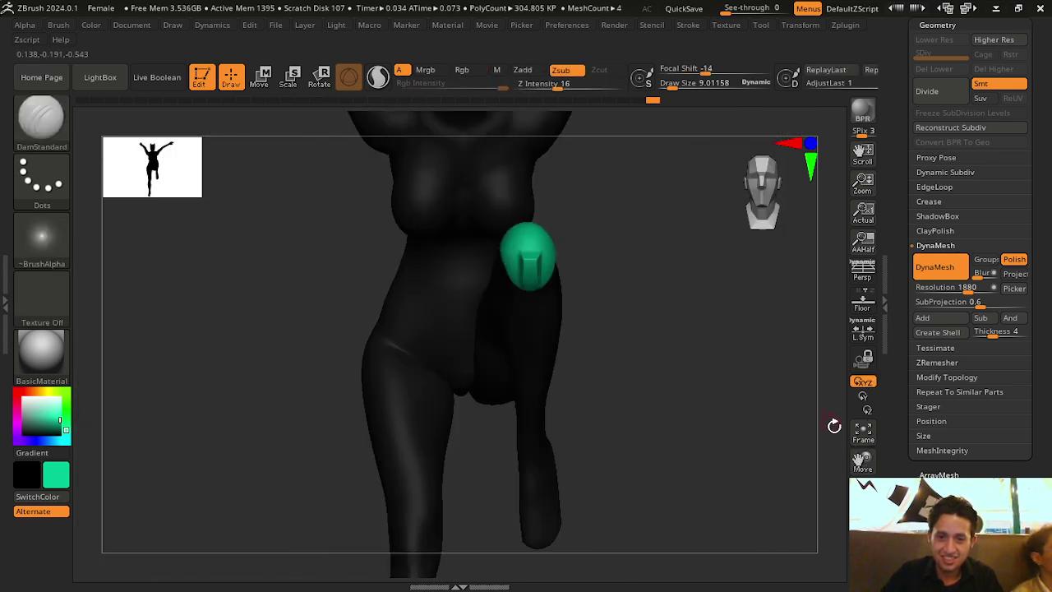
left_click_drag(834, 425, 715, 436)
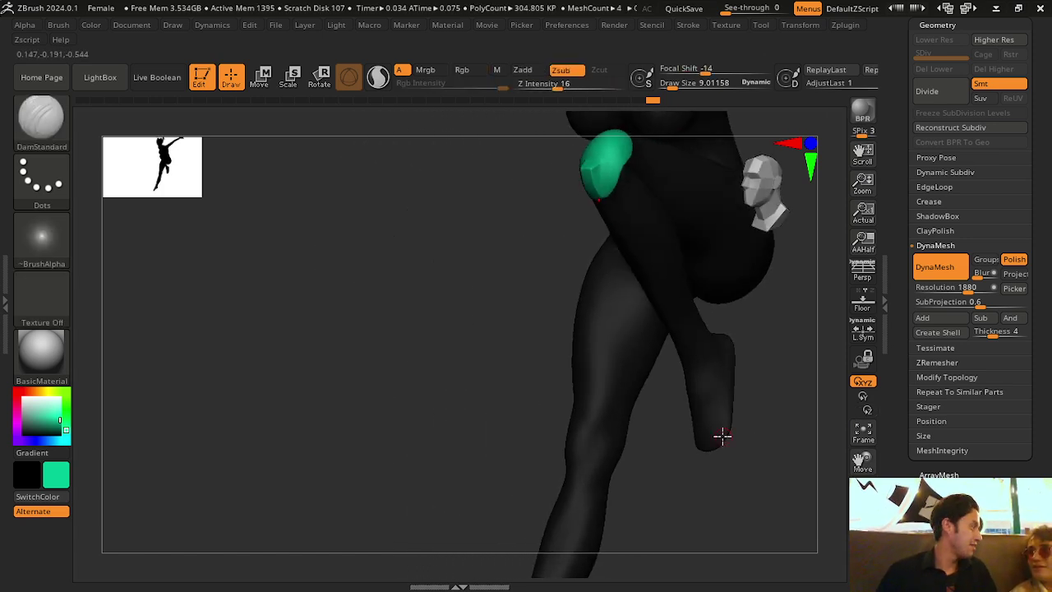
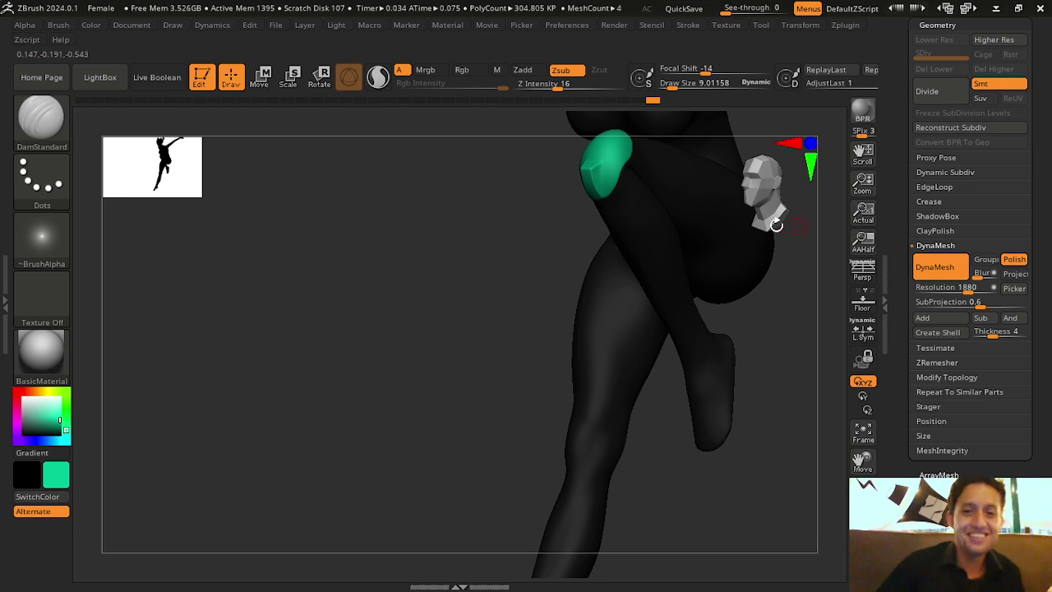
Turn the figure to the front and DynaMesh it into one mesh
left_click_drag(533, 265, 559, 255)
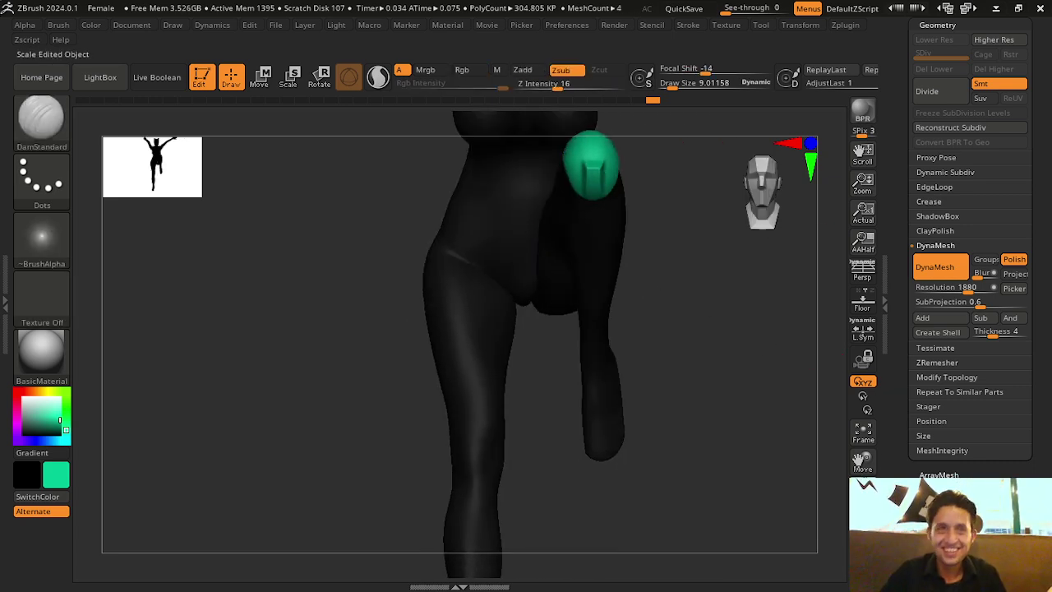
left_click_drag(862, 460, 862, 362)
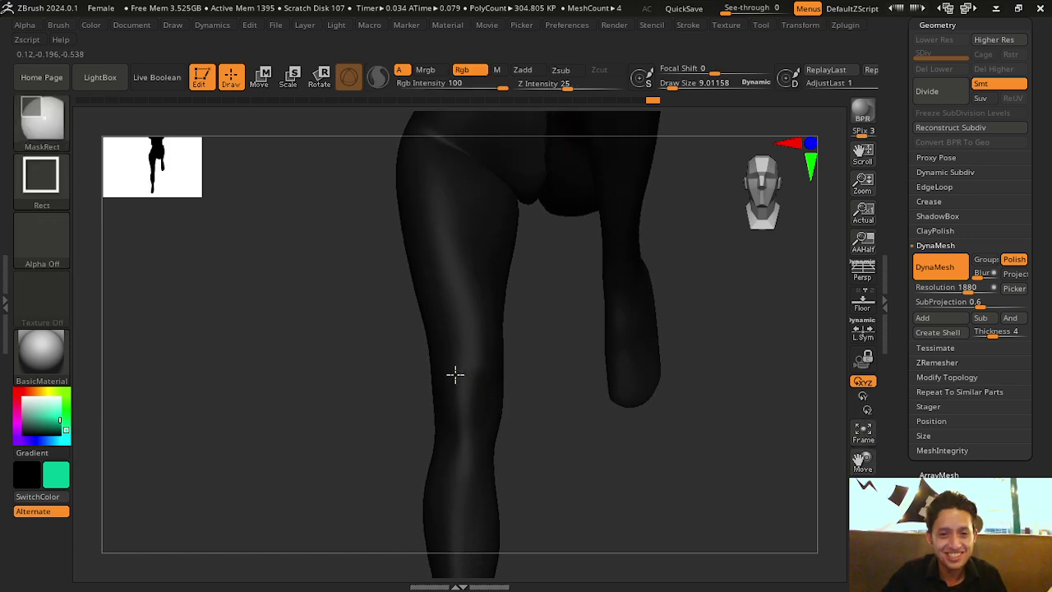
left_click_drag(469, 418, 470, 419, "ctrl")
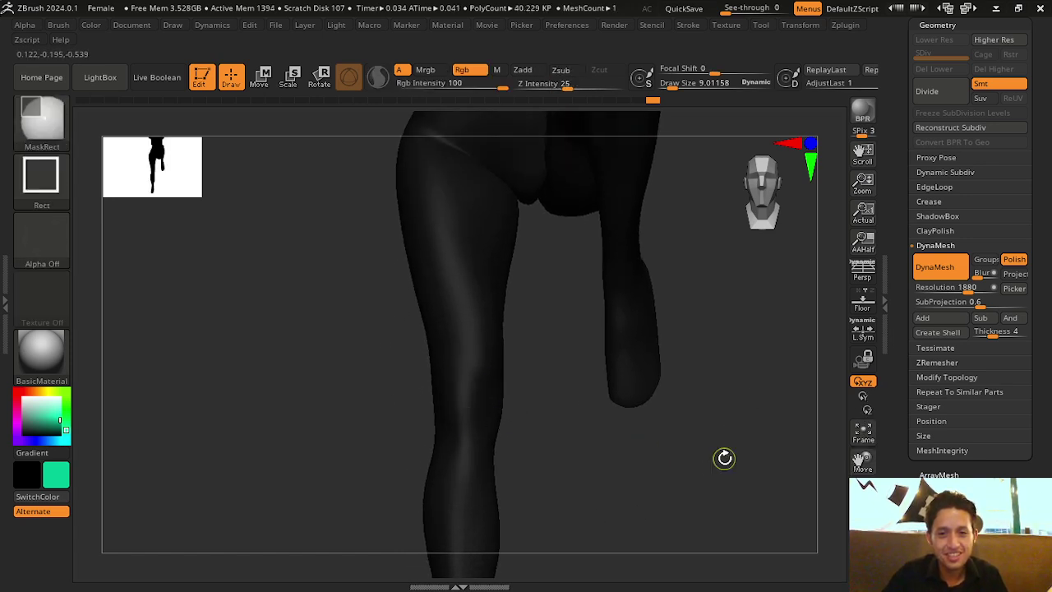
Undo the DynaMesh to restore the separate kneepad, then bring up the brush library
left_click_drag(712, 340, 728, 345)
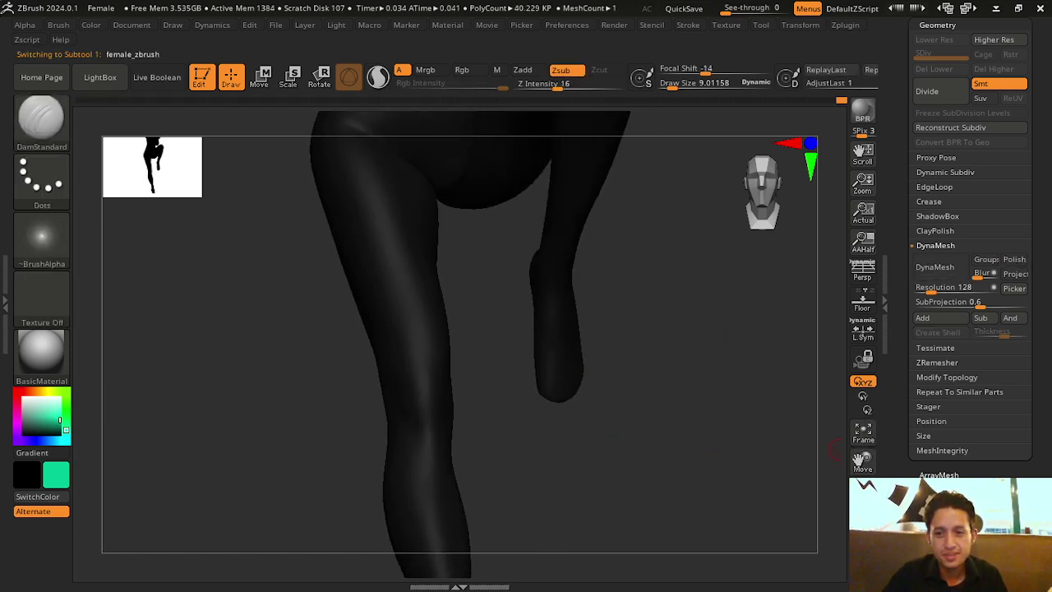
left_click_drag(862, 451, 860, 460)
key("ctrl+z")
mouse_move(744, 406)
left_mouse_down()
mouse_move(731, 406)
mouse_move(780, 418)
left_mouse_up()
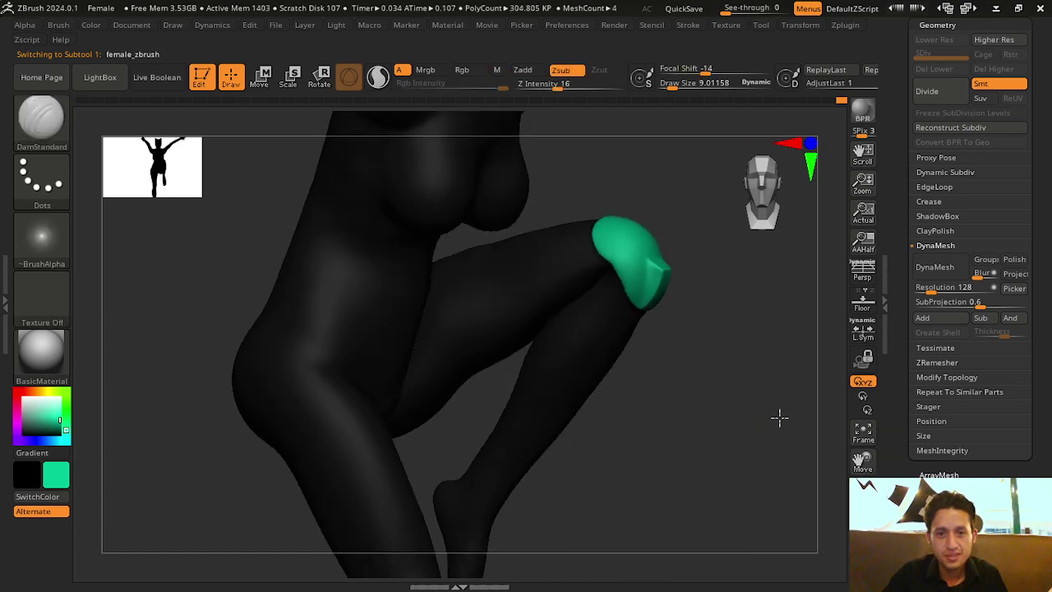
left_click(60, 117)
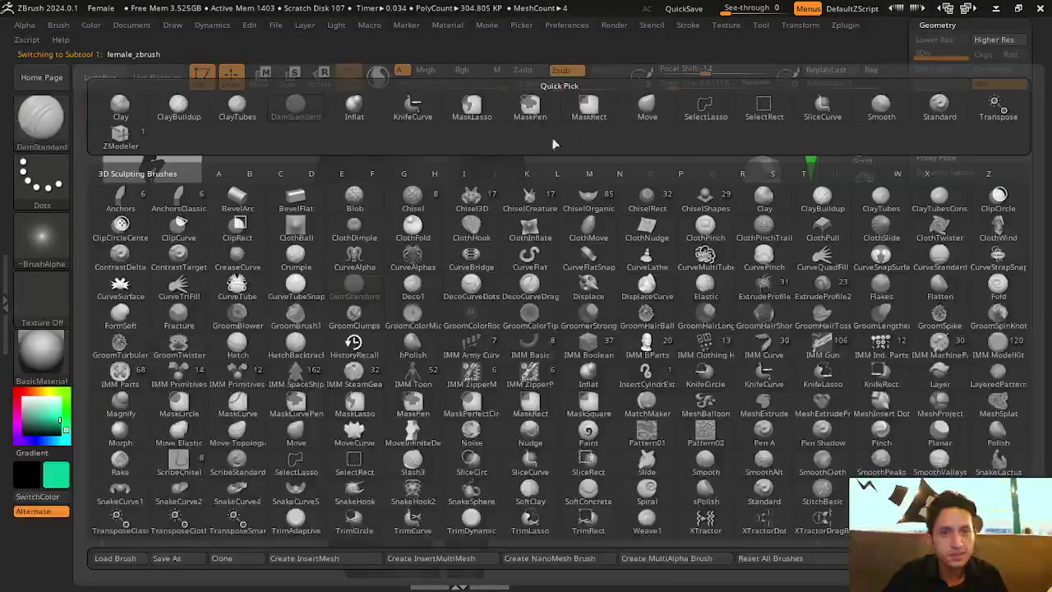
Select the Move brush, try DynaMesh on the kneepad, and undo it
left_click(648, 120)
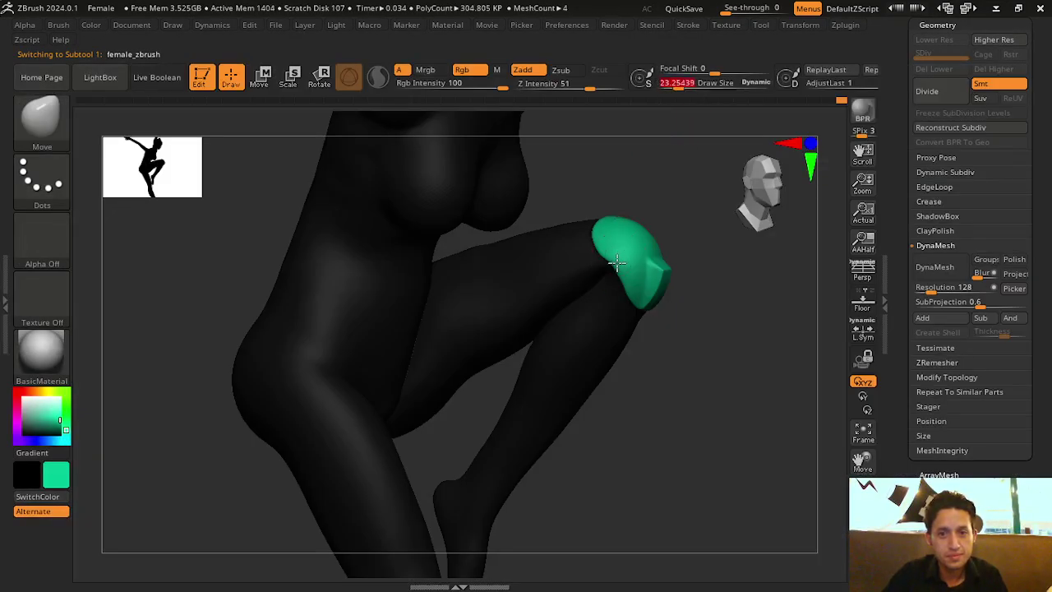
left_click(691, 322, "ctrl")
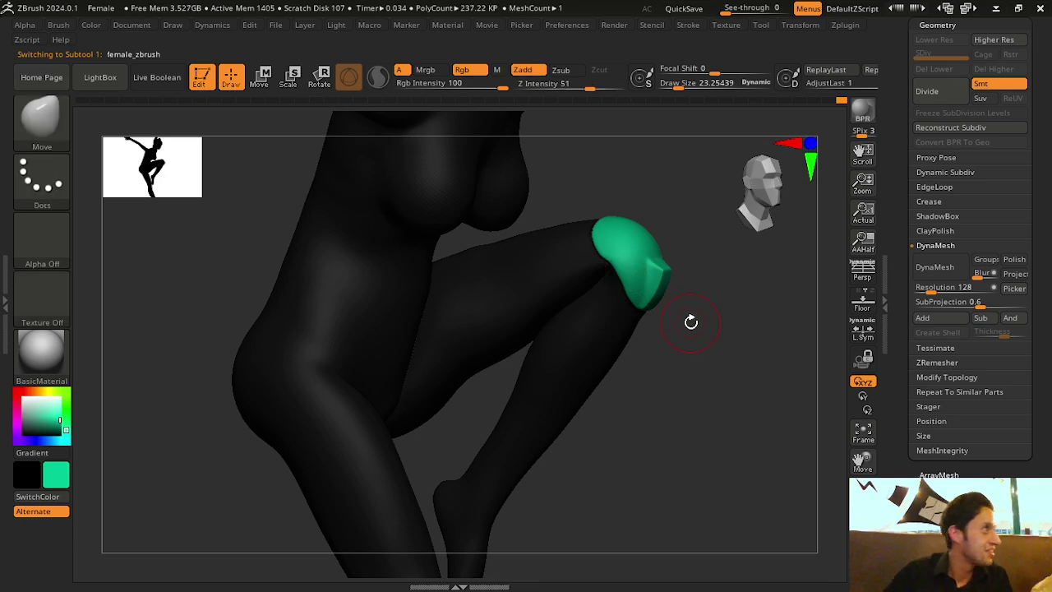
key("ctrl+z")
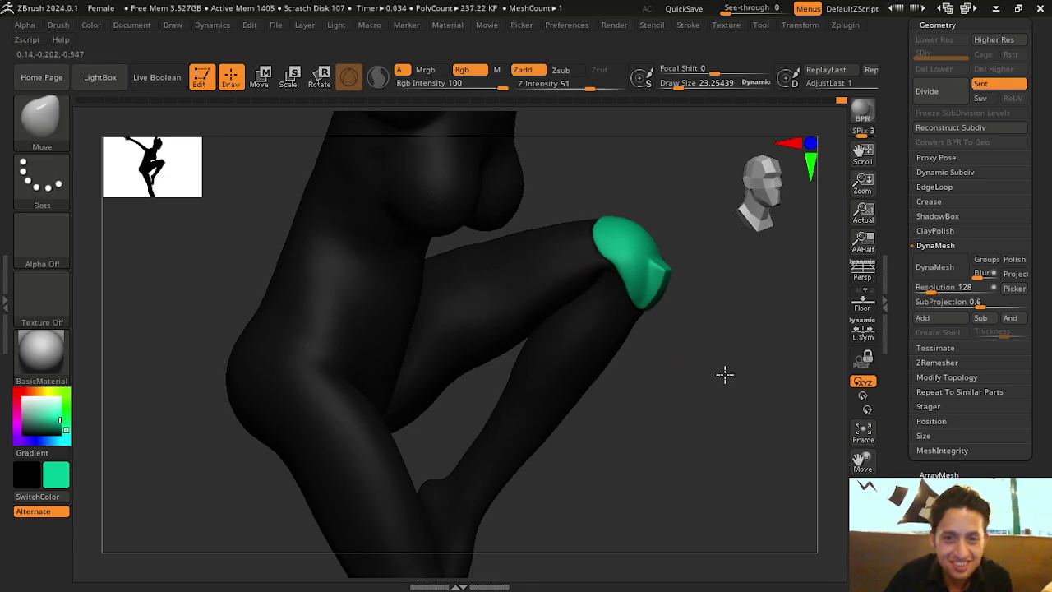
Remesh the kneepad again and step back to its original geometry
left_click_drag(723, 370, 704, 336)
left_click(704, 336, "ctrl")
key("ctrl+z")
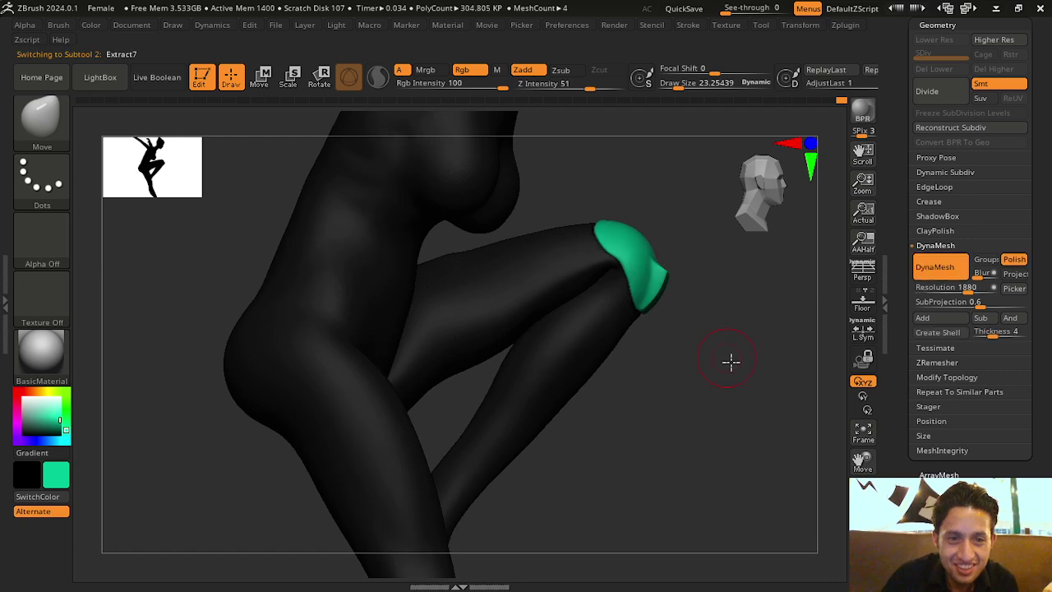
key("ctrl+z")
key("ctrl+z")
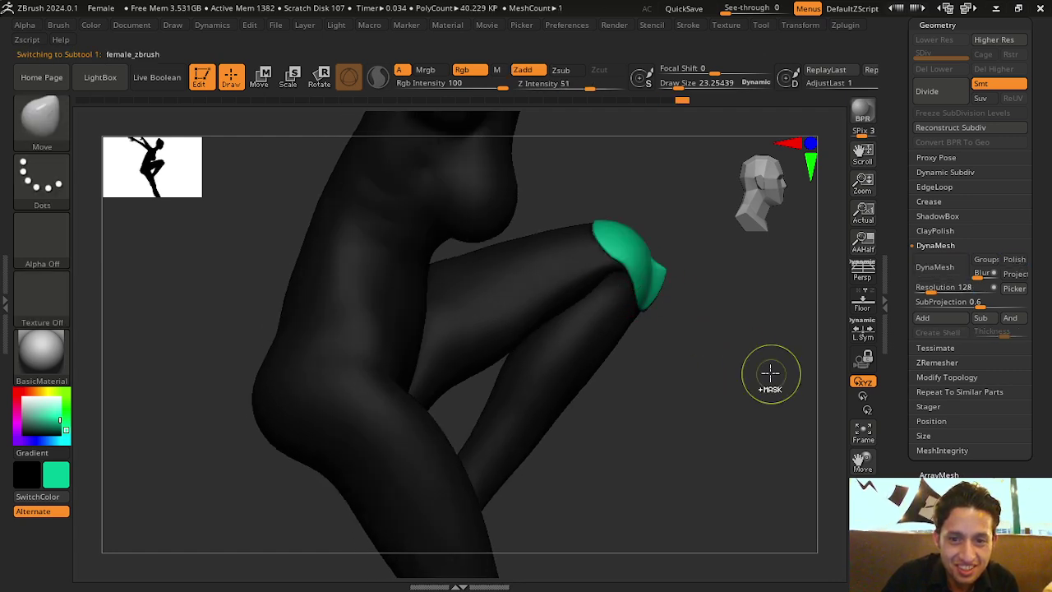
key("ctrl+shift+z")
key("ctrl+shift+z")
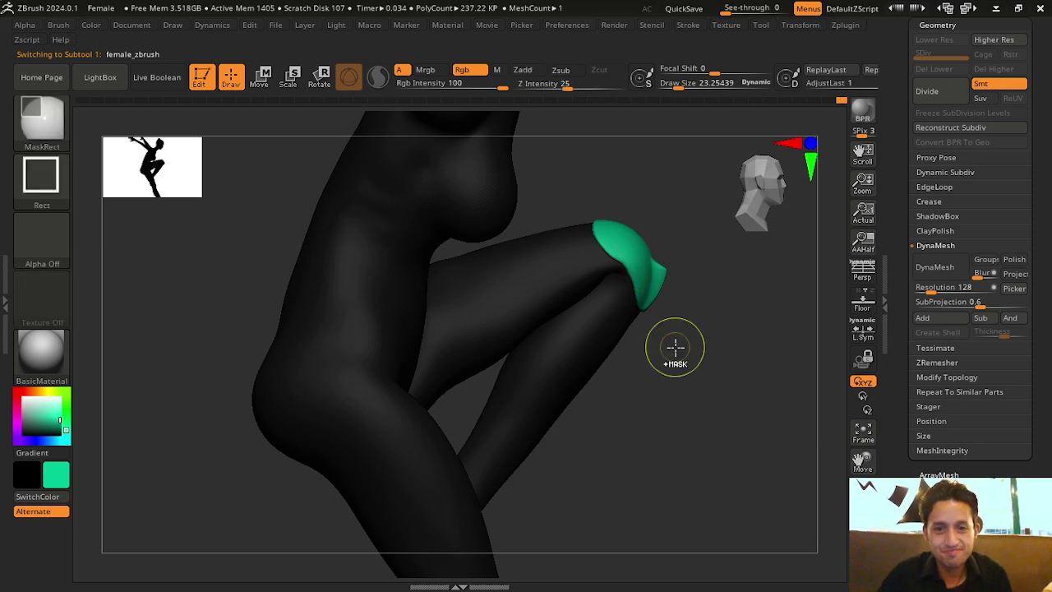
key("ctrl+shift+z")
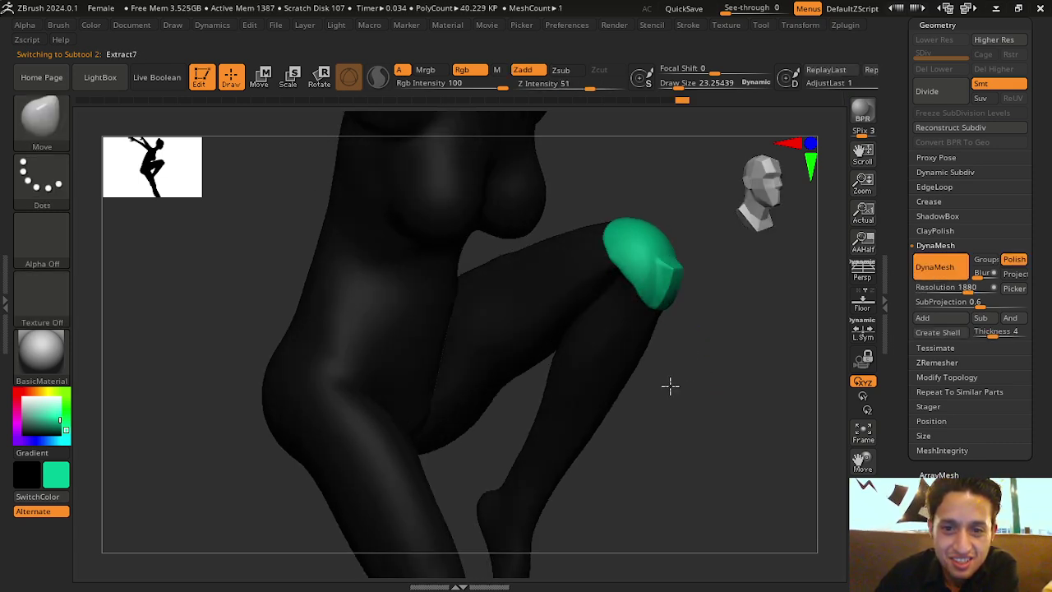
left_click_drag(669, 383, 636, 387)
Frame the figure and pick a dark grey colour in the colour picker
key("f")
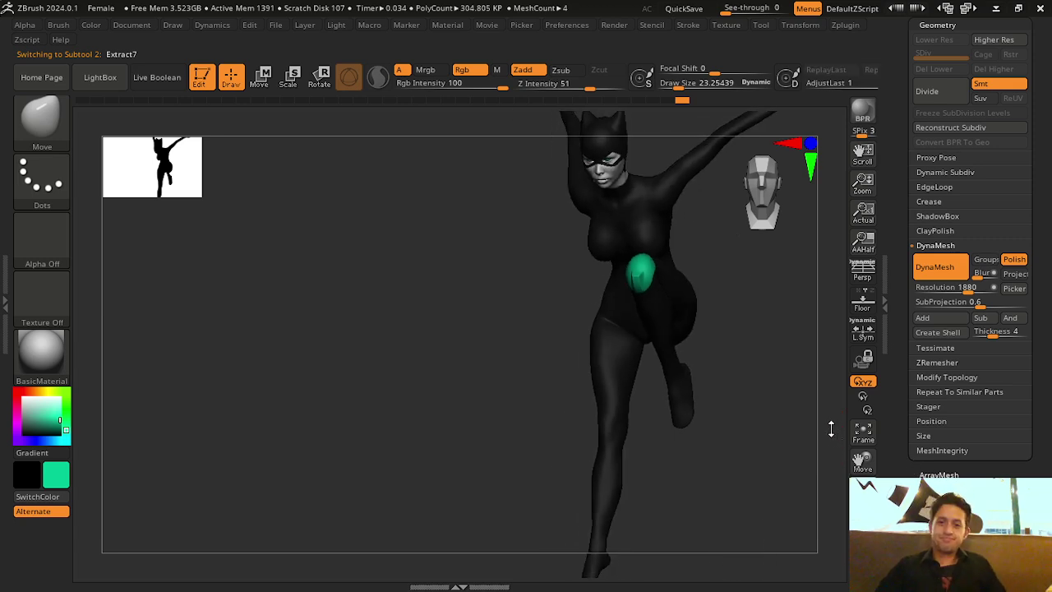
left_click_drag(758, 369, 759, 360)
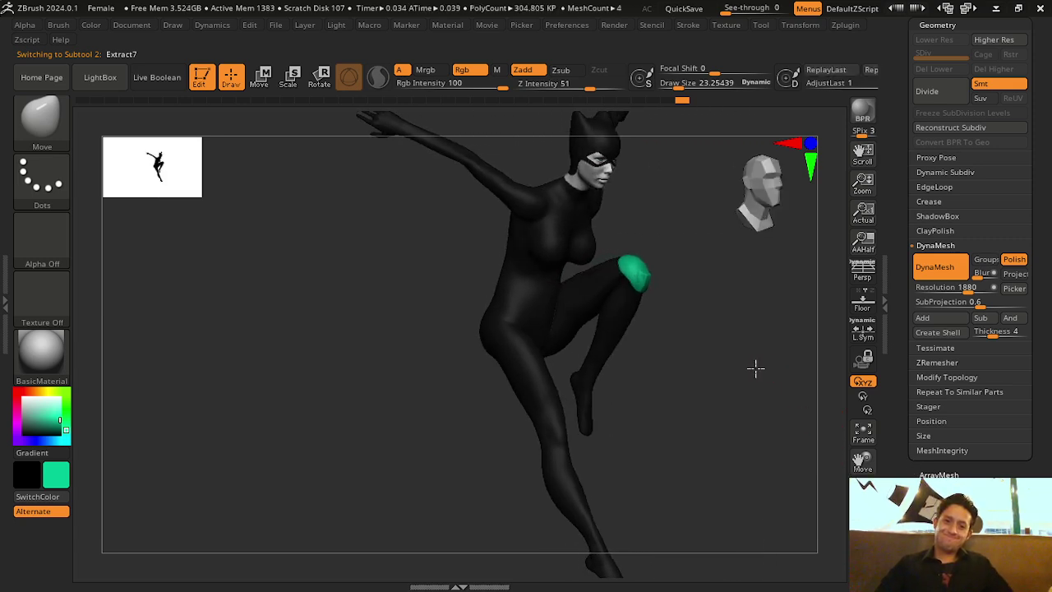
left_click_drag(29, 417, 5, 428)
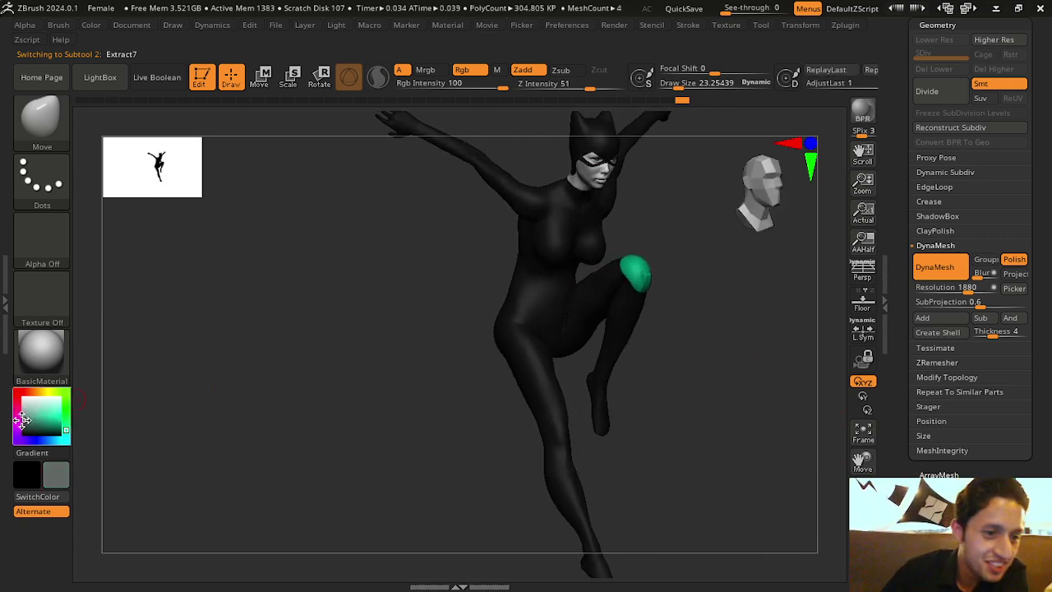
left_click(91, 25)
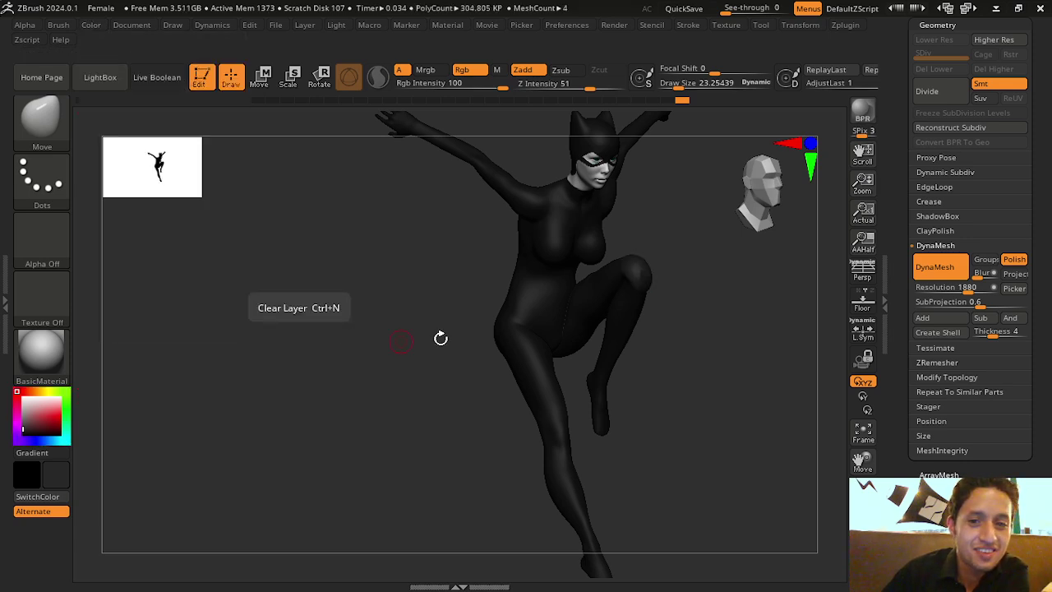
mouse_move(779, 403)
left_mouse_down()
mouse_move(582, 414)
mouse_move(725, 381)
mouse_move(331, 375)
left_mouse_up()
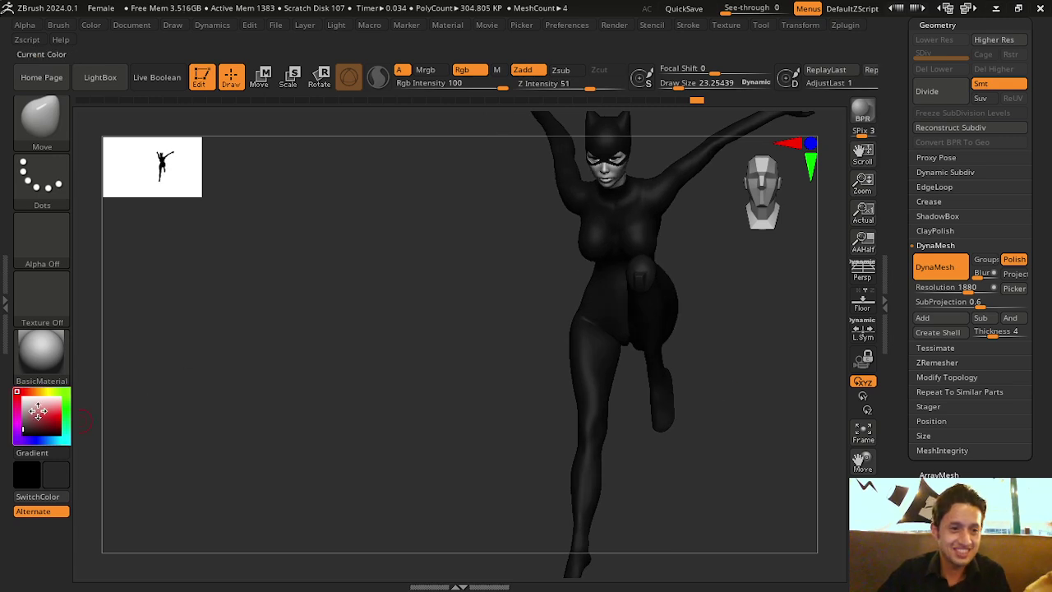
left_click_drag(27, 429, 16, 422)
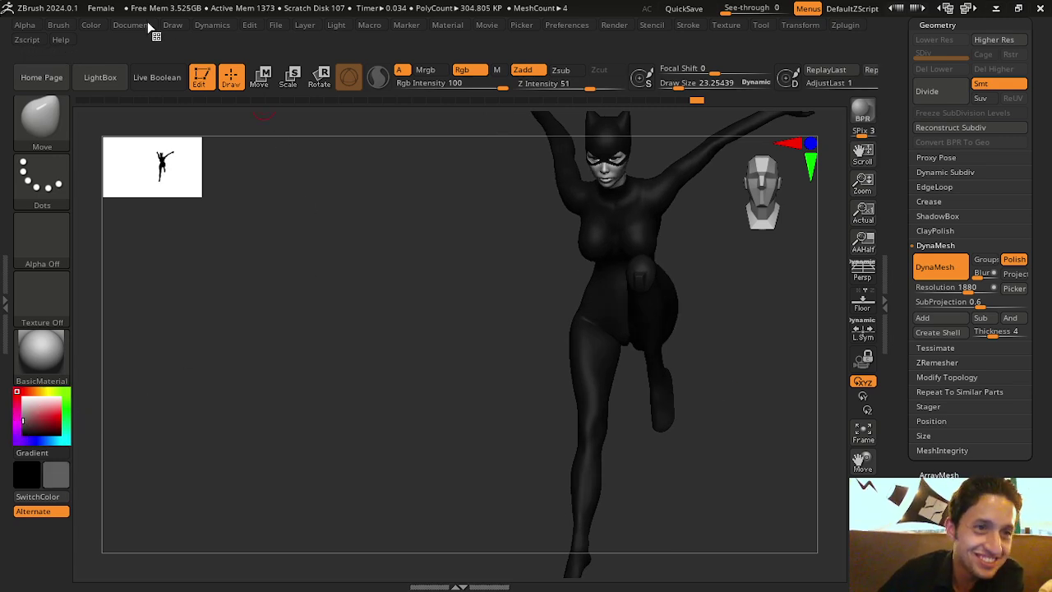
Fill the kneepad with dark grey (R70 G70 B70) using Color > FillObject
left_click(92, 27)
left_click(129, 305)
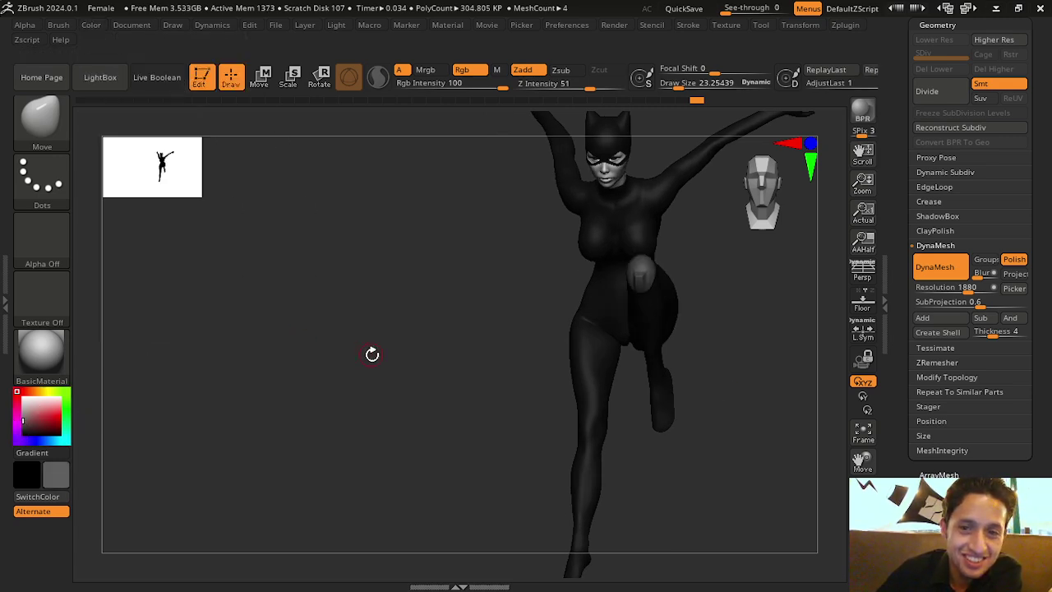
mouse_move(369, 352)
left_mouse_down()
mouse_move(345, 360)
mouse_move(400, 353)
left_mouse_up()
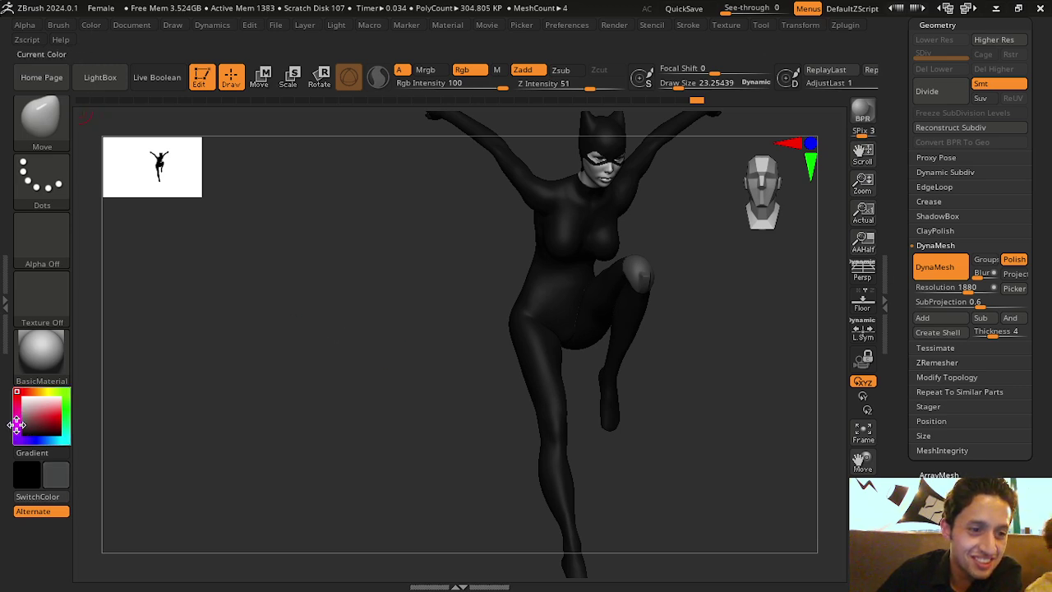
left_click(92, 25)
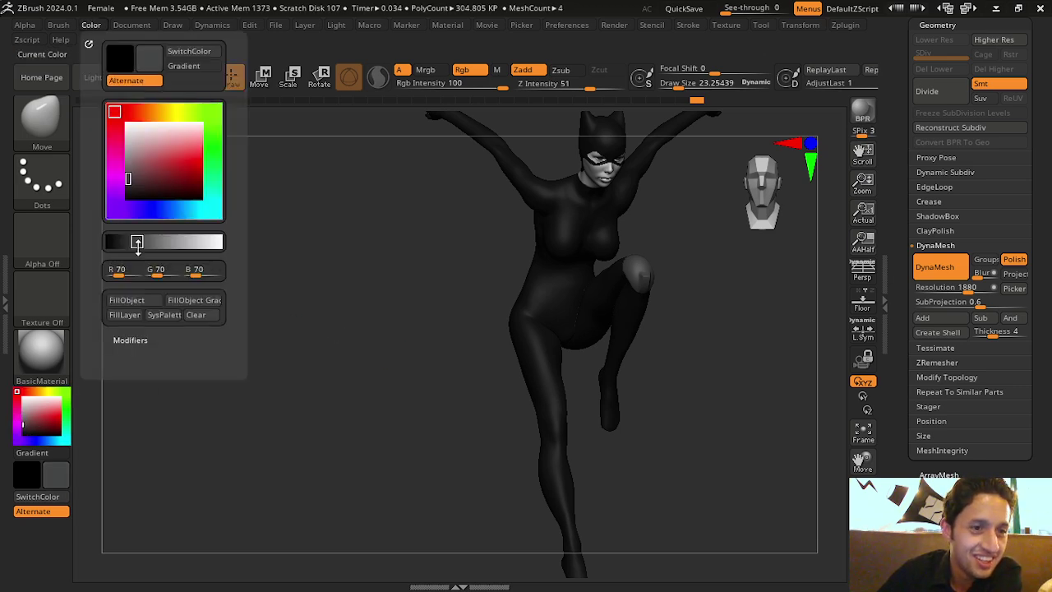
left_click(123, 303)
mouse_move(712, 414)
left_mouse_down()
mouse_move(691, 413)
mouse_move(822, 418)
mouse_move(775, 441)
mouse_move(660, 465)
left_mouse_up()
mouse_move(834, 441)
left_mouse_down("alt")
mouse_move(862, 460)
mouse_move(897, 404)
left_mouse_up("alt")
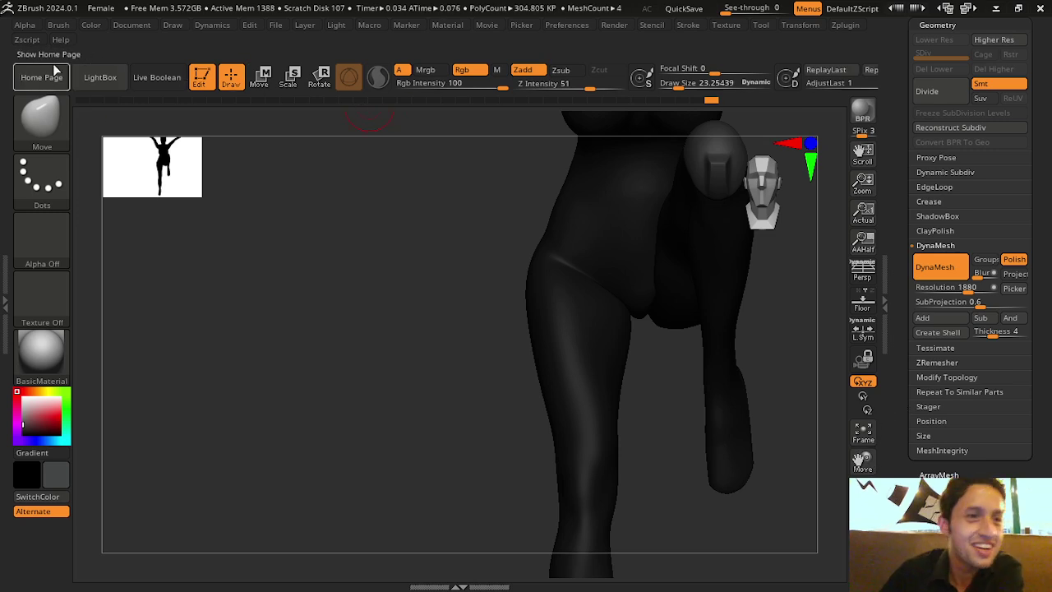
Switch to MaskLasso and lasso-mask a rounded patch over the standing leg's knee
left_click(58, 24)
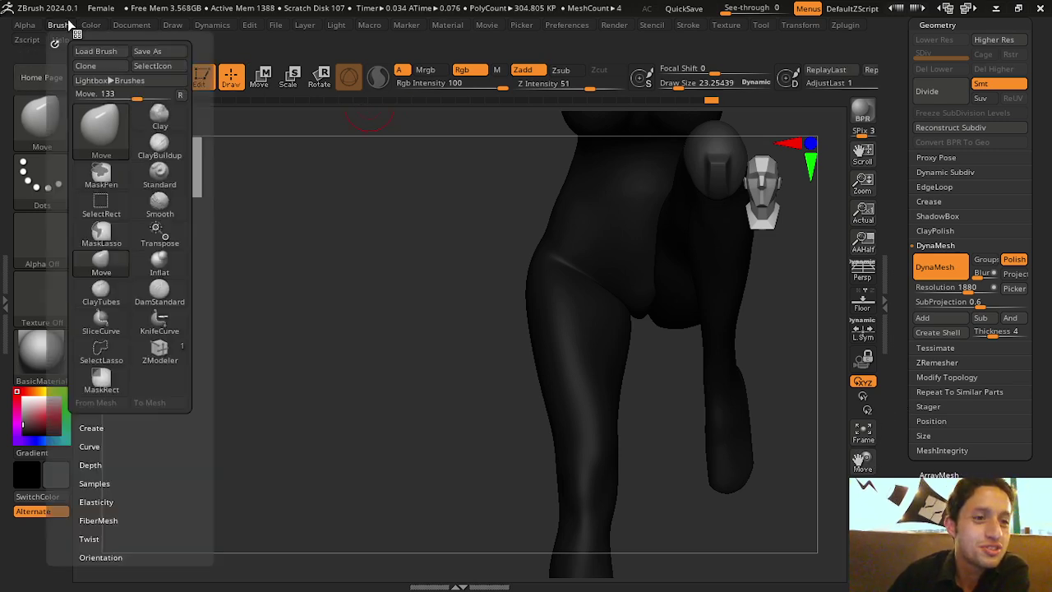
left_click_drag(388, 372, 403, 374)
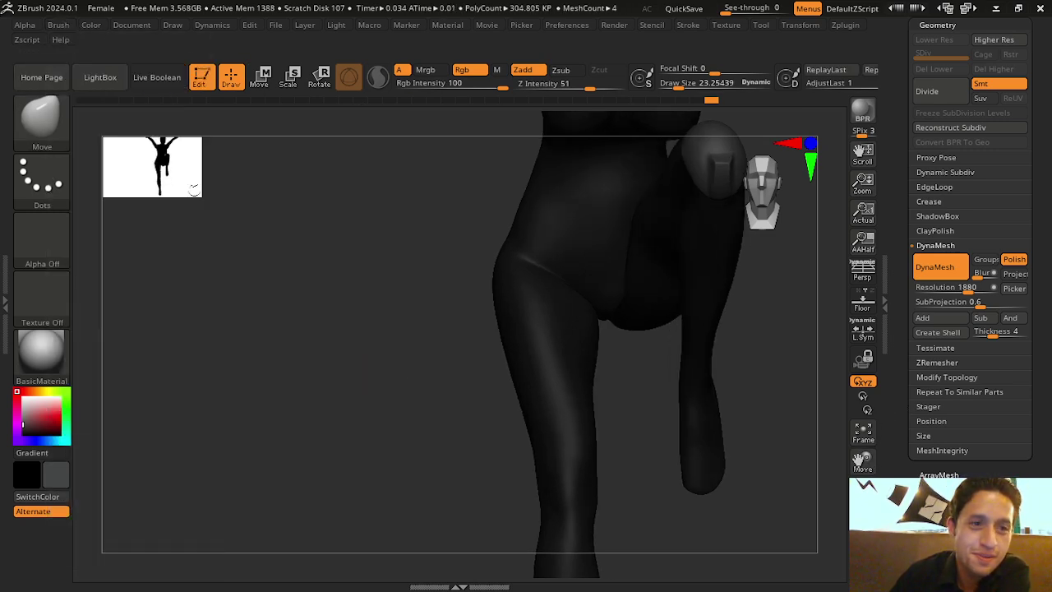
left_click_drag(820, 459, 531, 376)
key("ctrl")
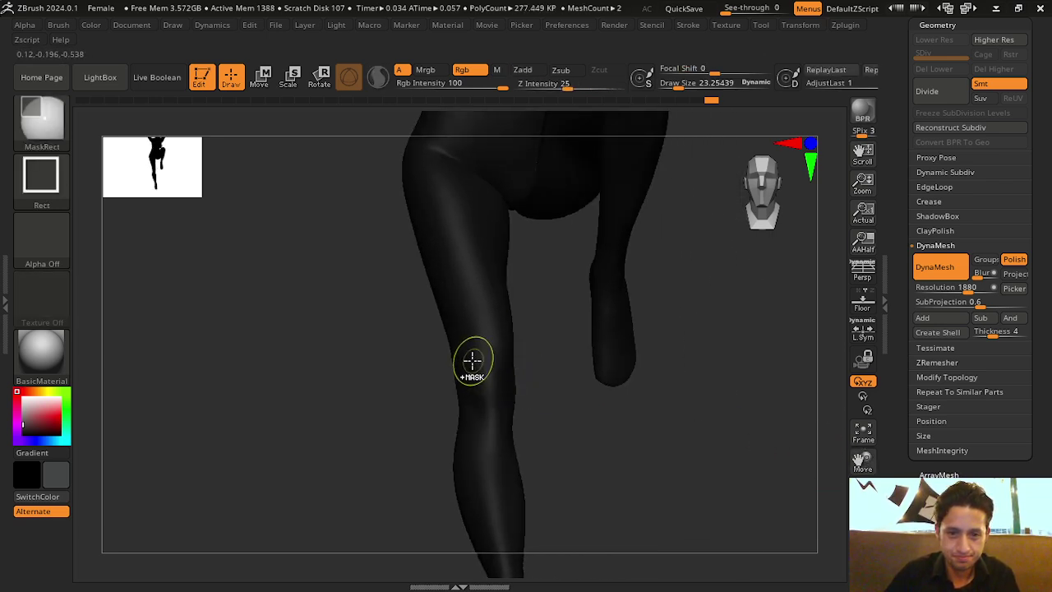
key("ctrl")
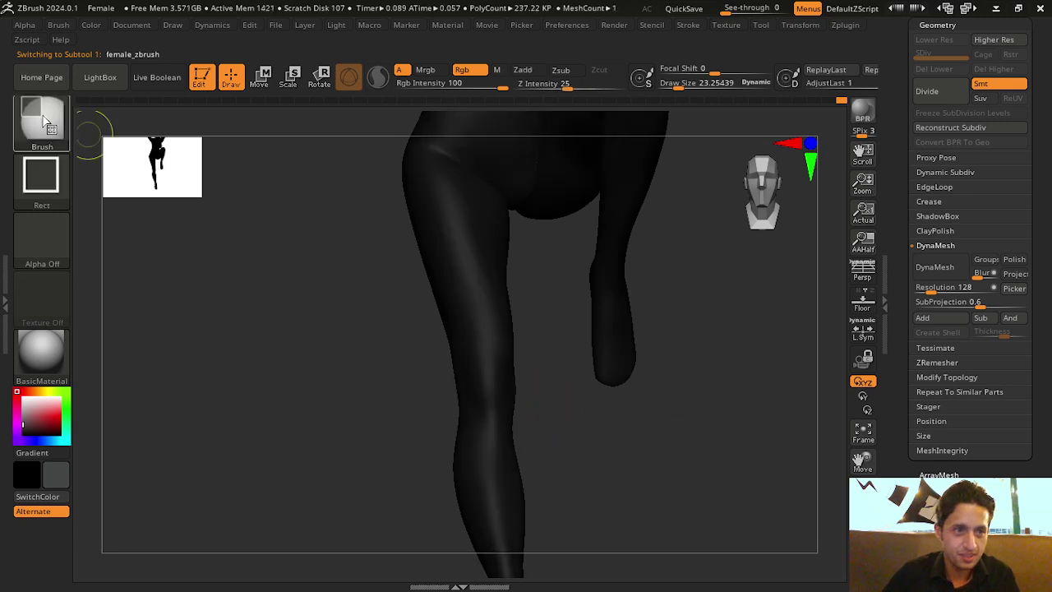
key("ctrl+b")
left_click(120, 138)
left_click_drag(270, 401, 599, 425)
key("ctrl")
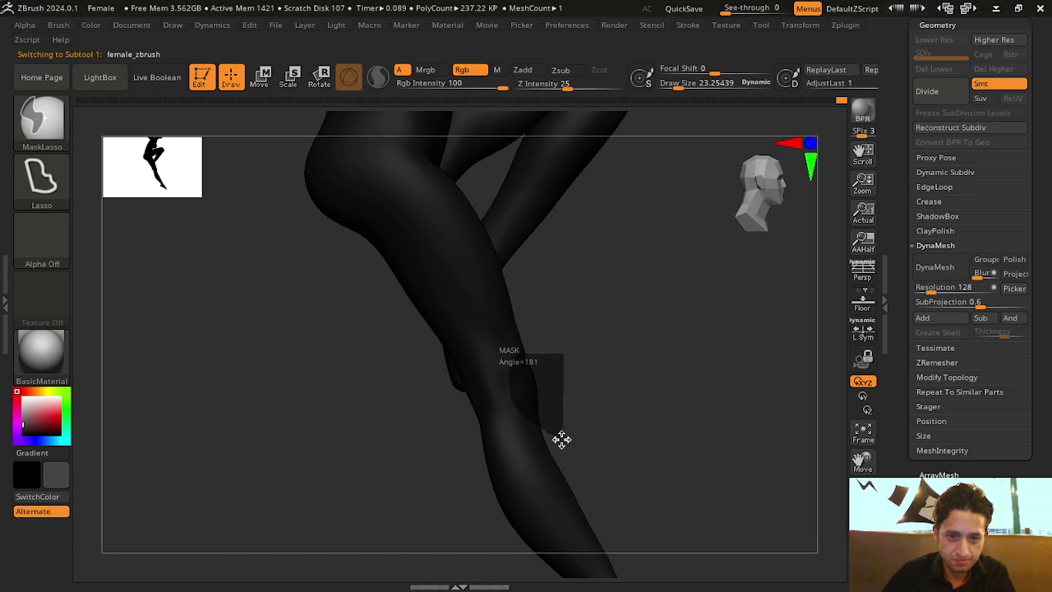
mouse_move(561, 440)
left_mouse_down()
mouse_move(660, 413)
mouse_move(634, 406)
left_mouse_up()
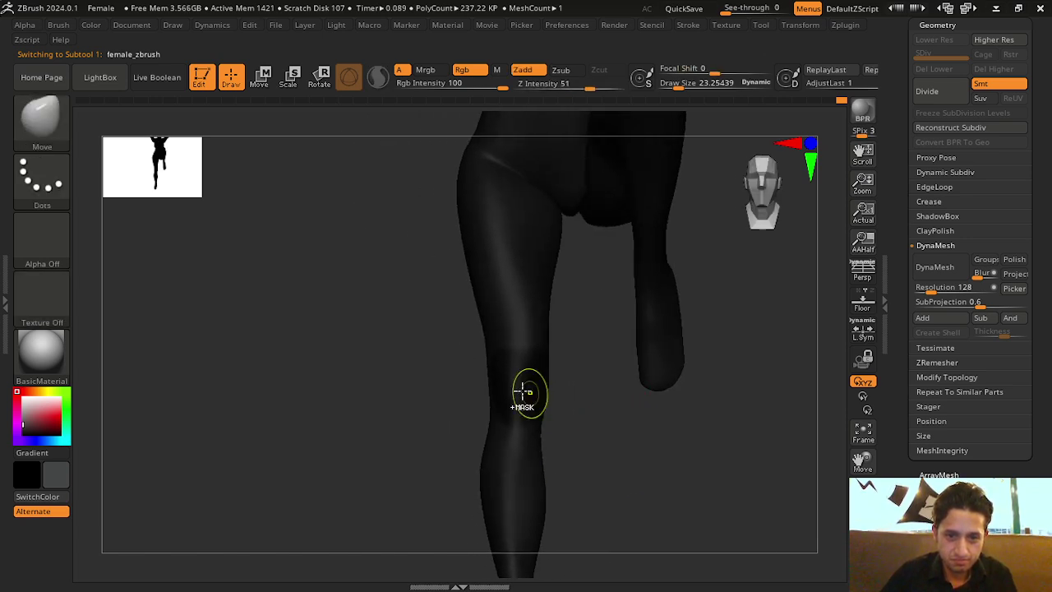
mouse_move(624, 493)
left_mouse_down()
mouse_move(690, 468)
mouse_move(678, 440)
left_mouse_up()
Extract the masked knee patch as a 0.02-thick shell subtool
scroll(960, 378, "down", 5)
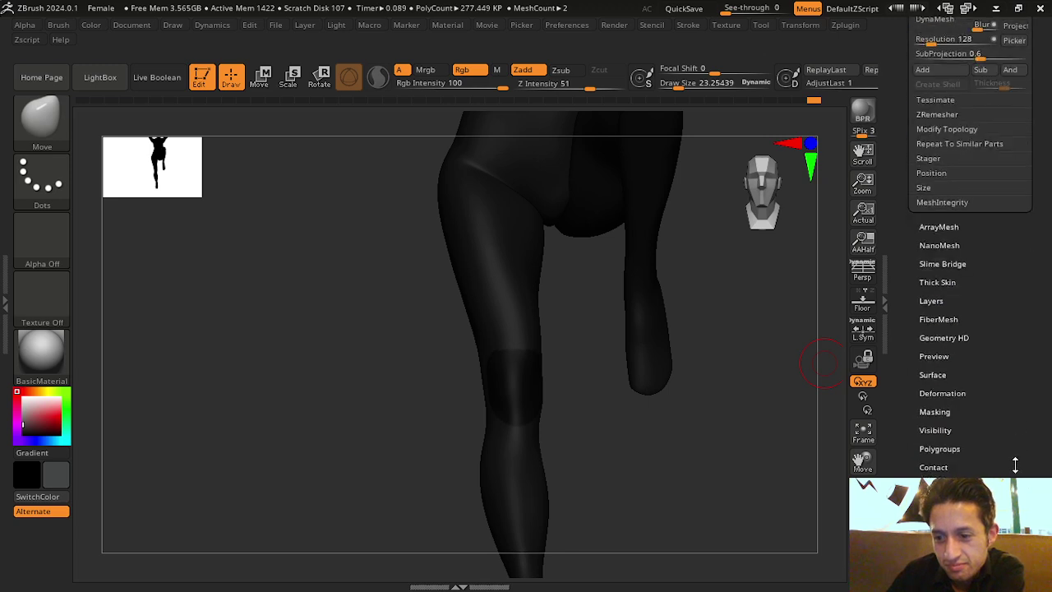
scroll(980, 389, "up", 5)
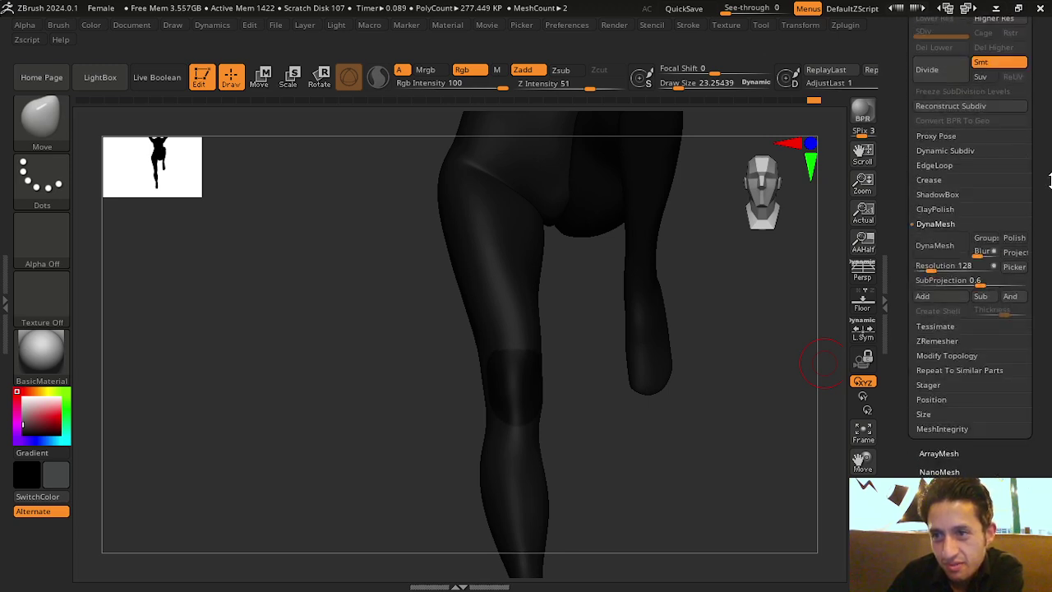
scroll(1044, 189, "up", 5)
scroll(1038, 202, "up", 5)
scroll(1031, 214, "up", 5)
scroll(1023, 224, "up", 5)
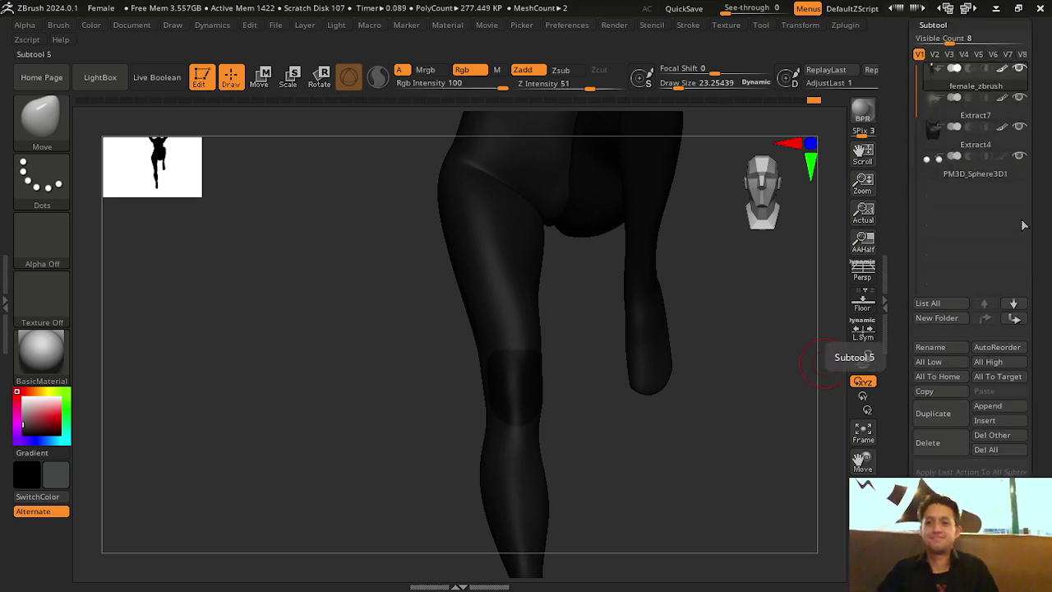
scroll(1037, 190, "down", 2)
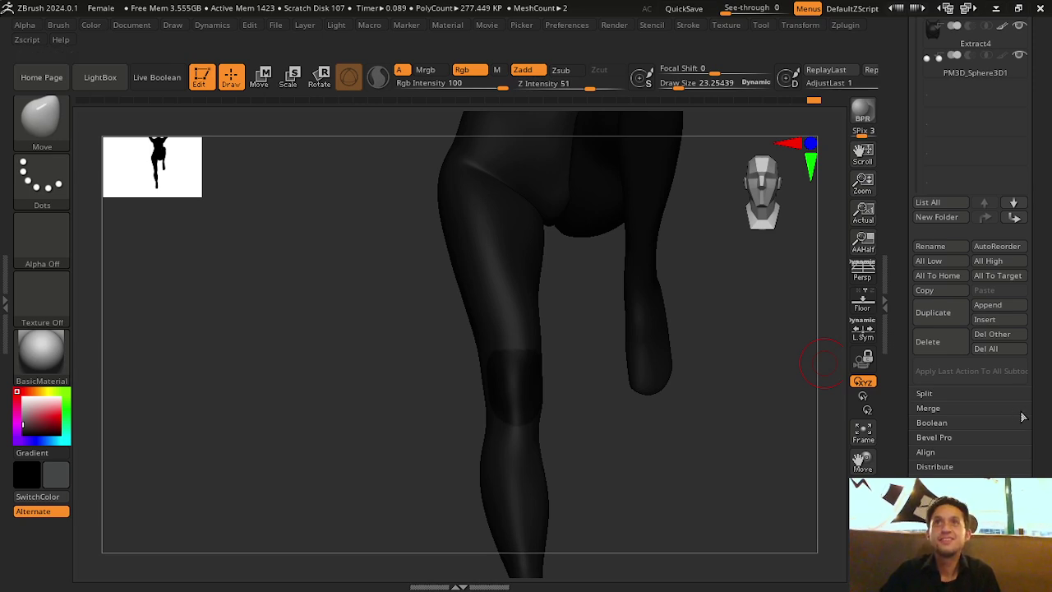
left_click_drag(1041, 431, 1041, 348)
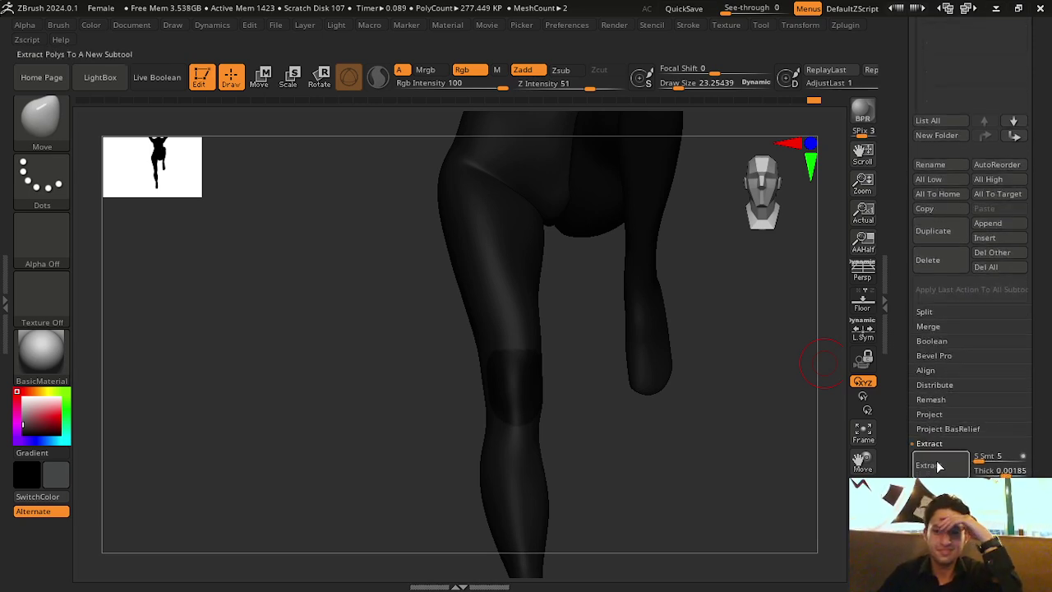
left_click(853, 474)
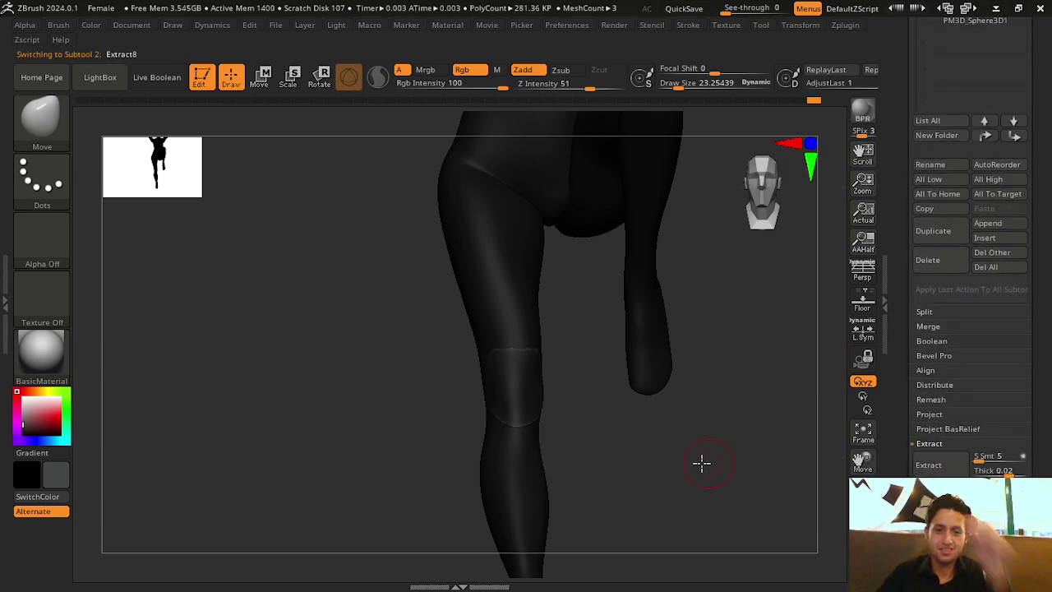
Orbit around the lower leg to inspect the new Extract8 knee shell
left_click_drag(700, 463, 740, 476, "shift")
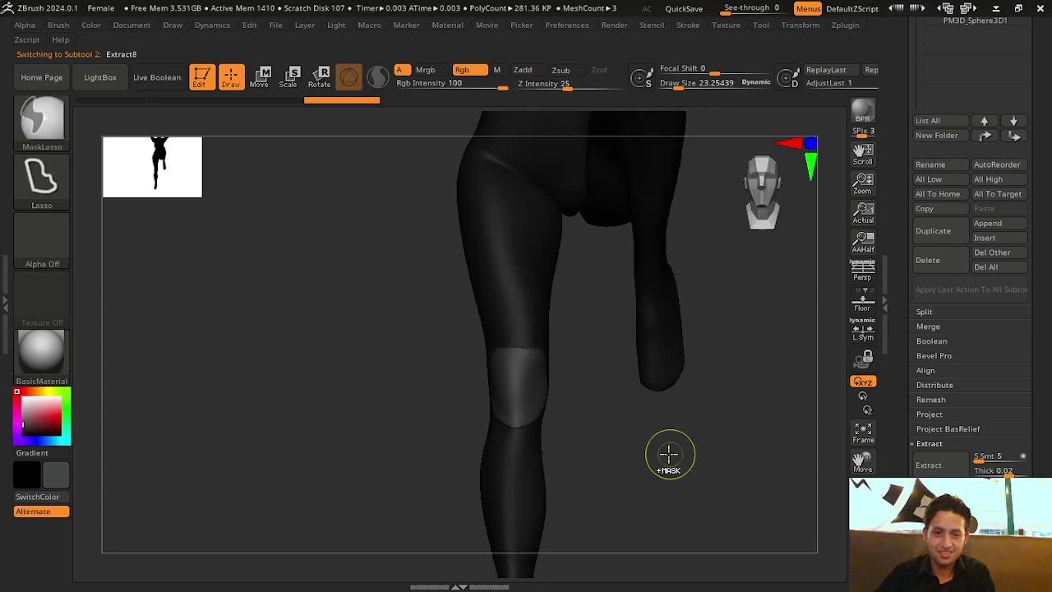
mouse_move(669, 447)
left_mouse_down()
mouse_move(721, 485)
mouse_move(666, 443)
mouse_move(681, 452)
left_mouse_up()
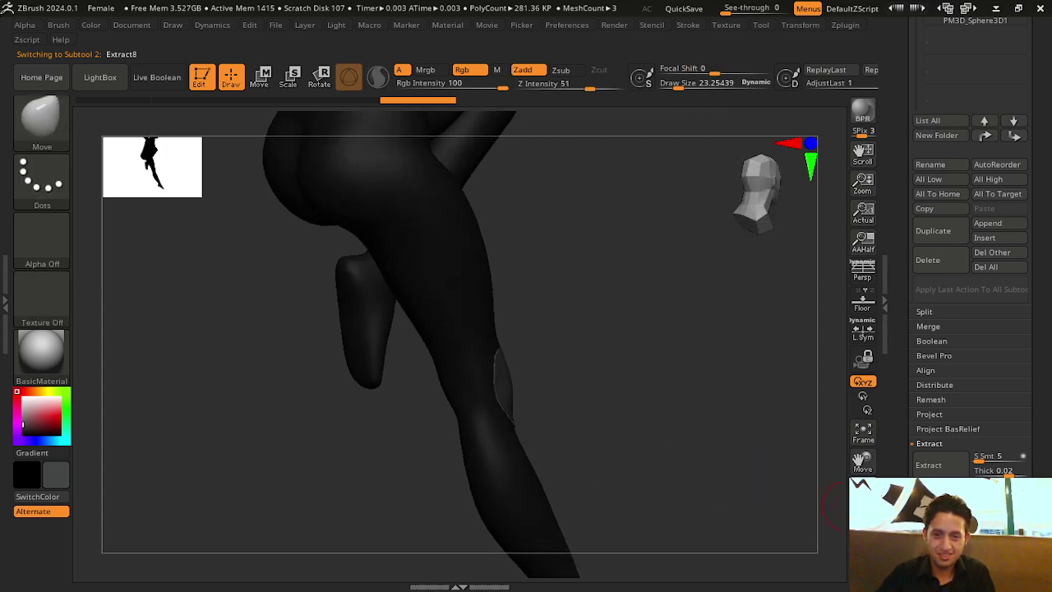
left_click_drag(839, 503, 634, 376)
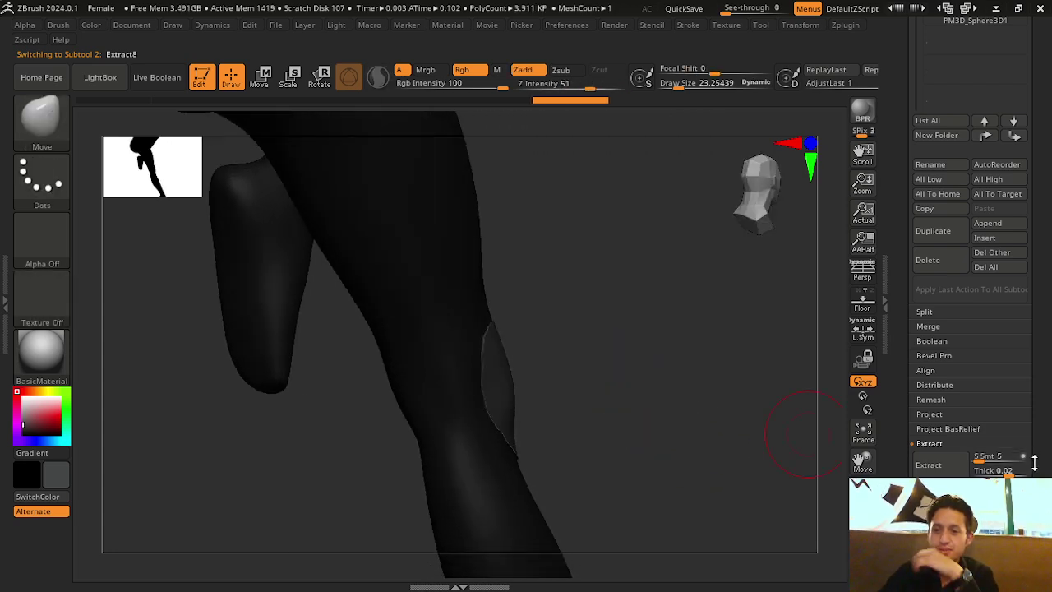
scroll(1027, 452, "down", 5)
scroll(1007, 427, "down", 2)
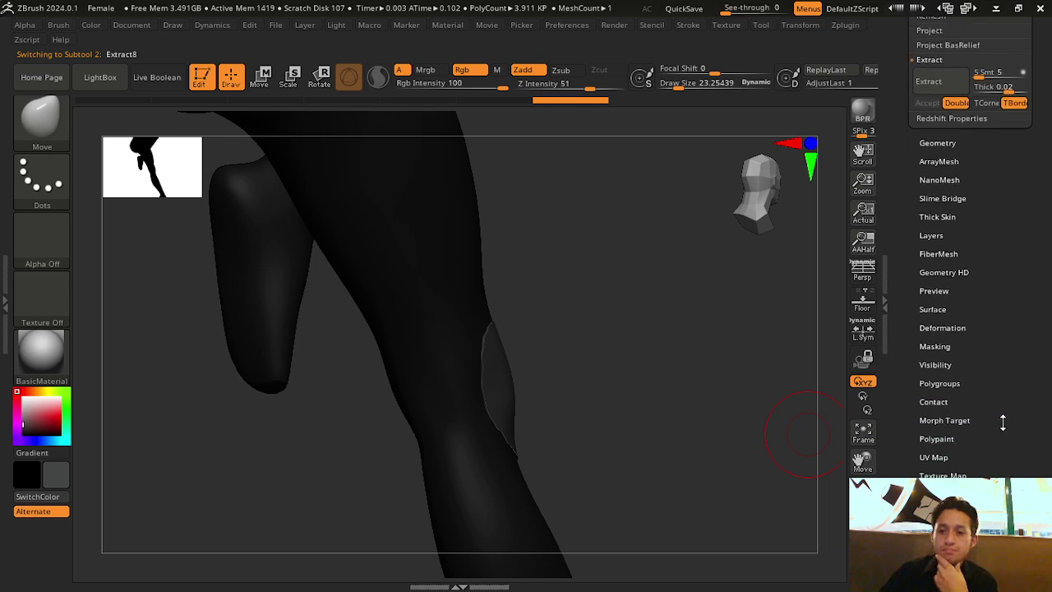
left_click(956, 333)
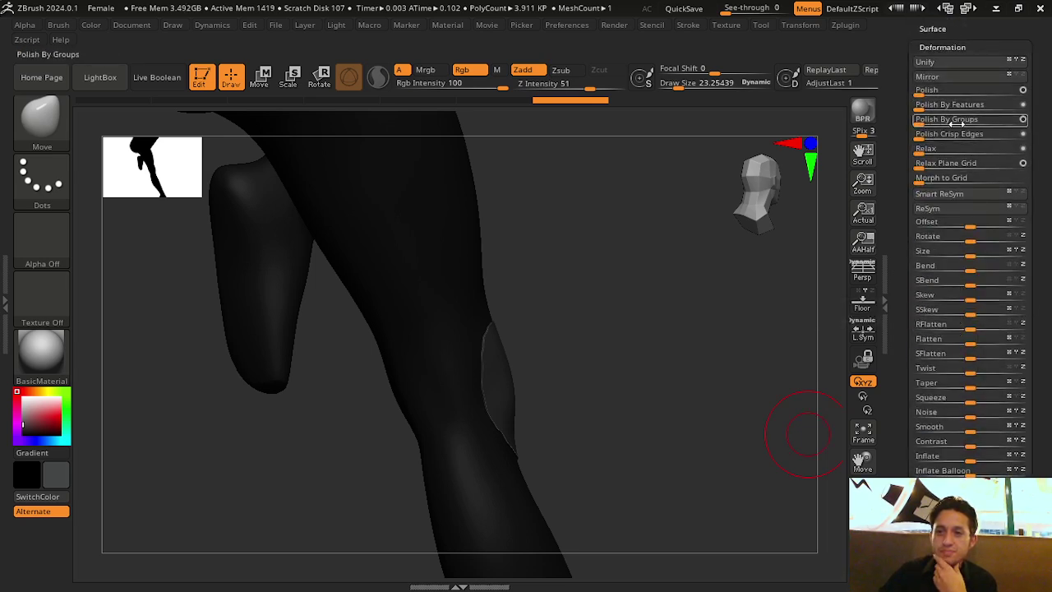
Inflate the extracted knee patch into a rounded plate with the Deformation Inflate slider
mouse_move(619, 403)
left_mouse_down("shift")
mouse_move(592, 445)
mouse_move(709, 491)
mouse_move(671, 502)
left_mouse_up("shift")
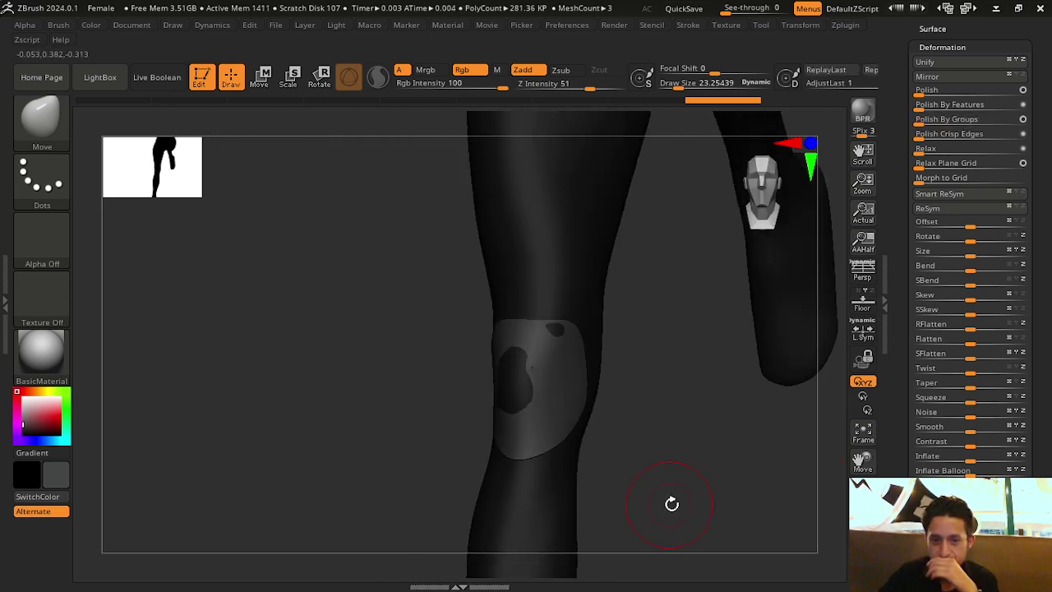
scroll(968, 186, "down", 5)
scroll(968, 185, "up", 1)
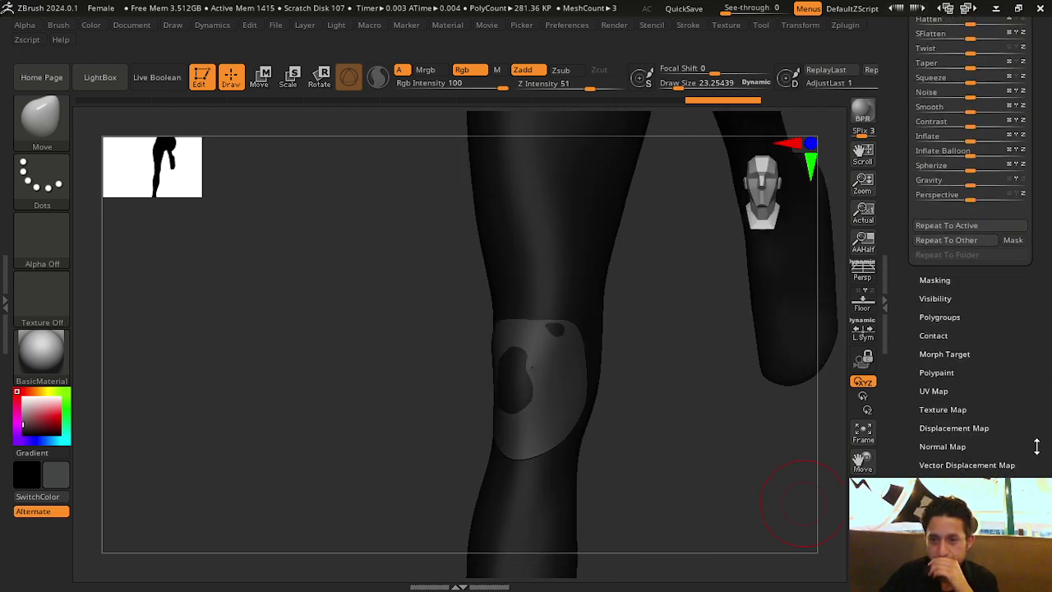
left_click_drag(971, 185, 976, 186)
left_click_drag(704, 465, 747, 465)
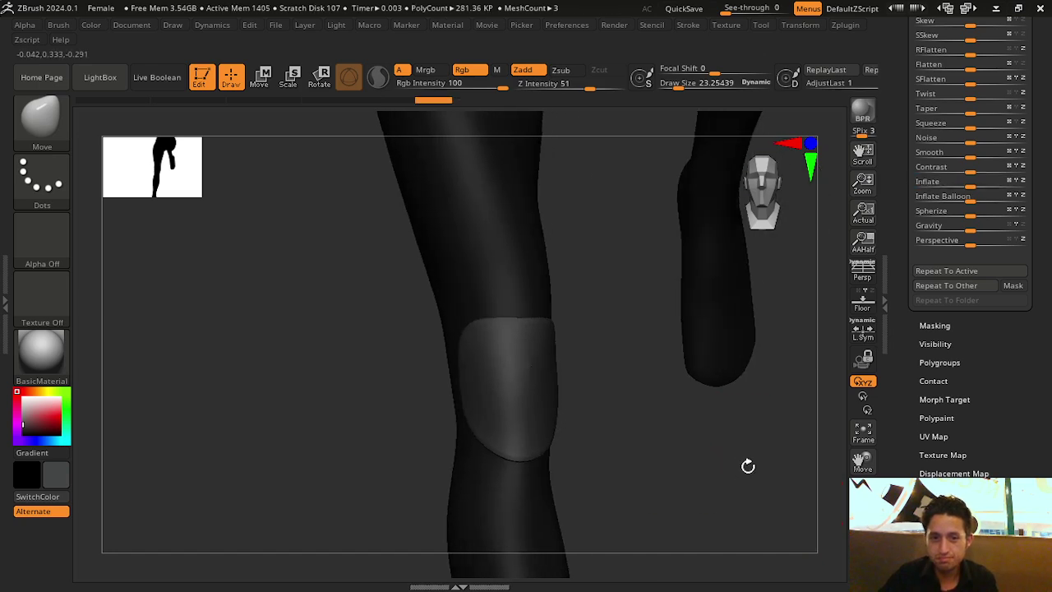
scroll(1005, 386, "up", 3)
scroll(1043, 321, "up", 3)
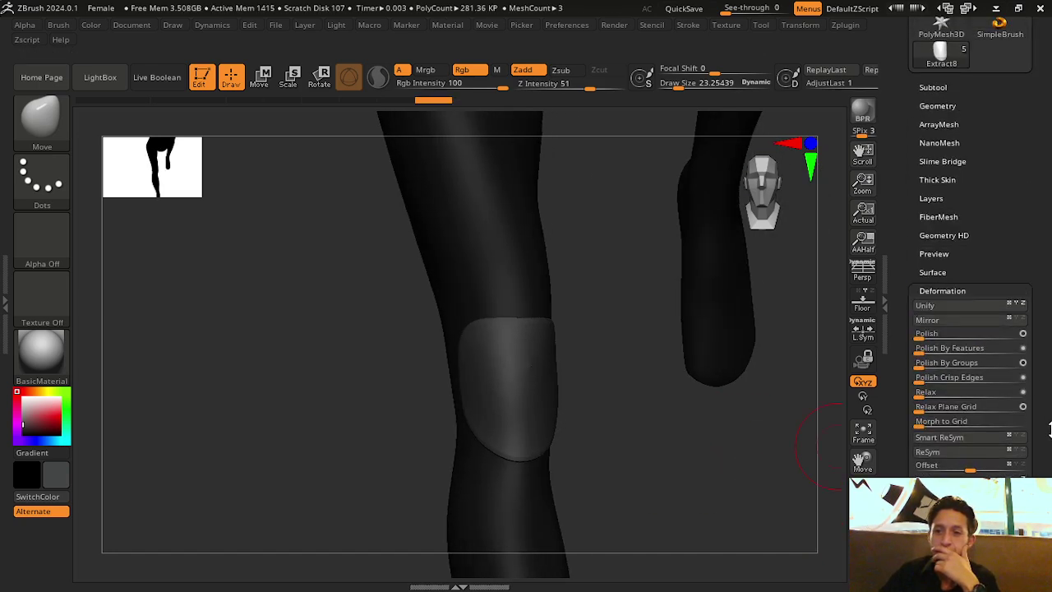
left_click(961, 106)
DynaMesh the knee patch at resolution 832
left_click(937, 266)
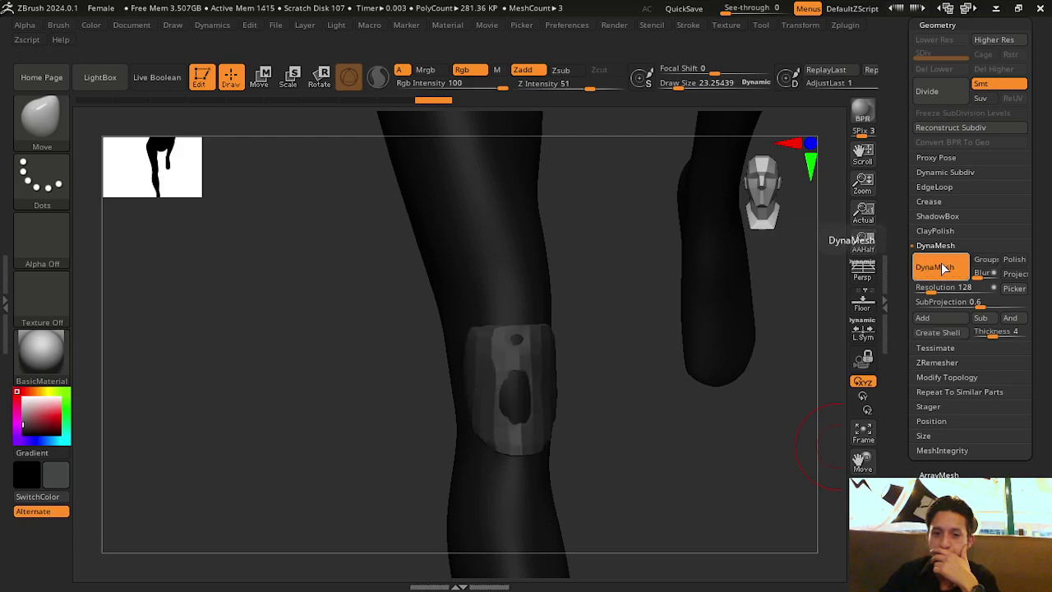
left_click(937, 287)
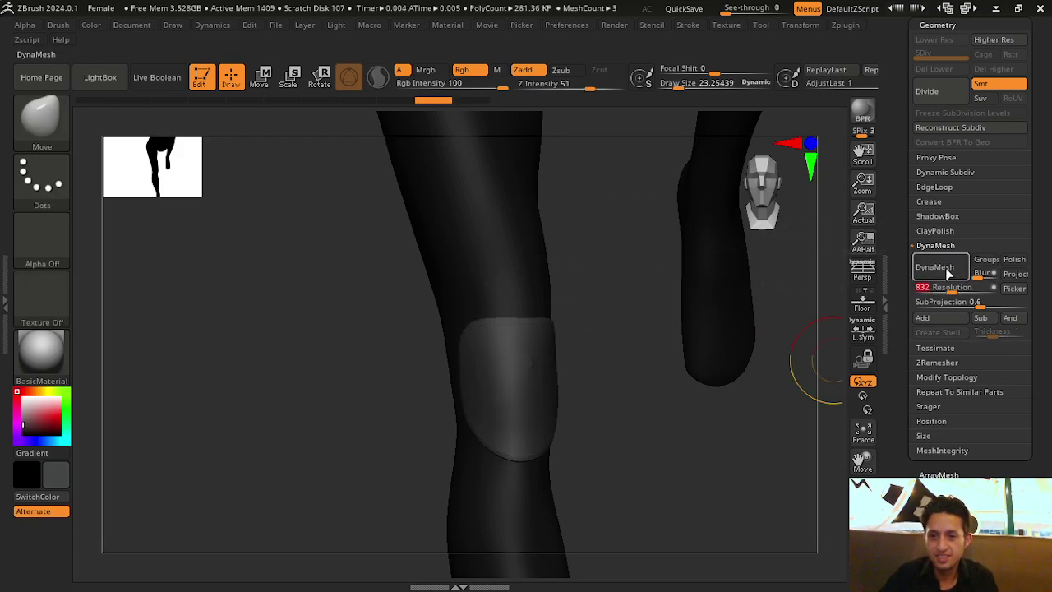
left_click_drag(721, 409, 604, 399)
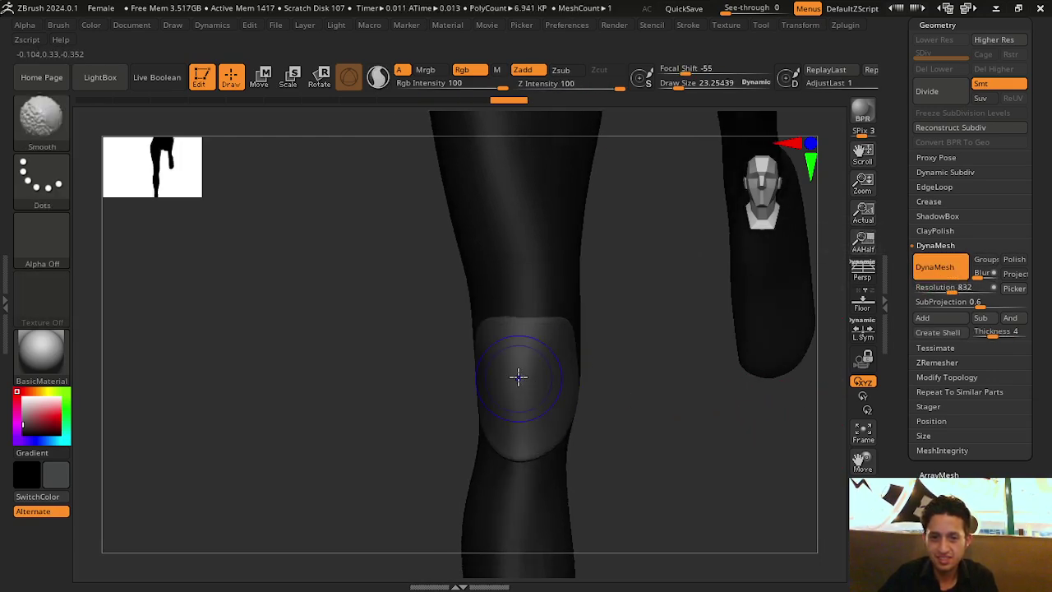
mouse_move(516, 375)
left_mouse_down()
mouse_move(729, 456)
mouse_move(706, 416)
mouse_move(529, 427)
left_mouse_up()
mouse_move(574, 457)
left_mouse_down()
mouse_move(636, 488)
mouse_move(655, 388)
left_mouse_up()
mouse_move(584, 318)
left_mouse_down("shift")
mouse_move(806, 479)
mouse_move(586, 411)
left_mouse_up("shift")
mouse_move(830, 271)
left_mouse_down("alt")
mouse_move(837, 341)
mouse_move(757, 497)
left_mouse_up("alt")
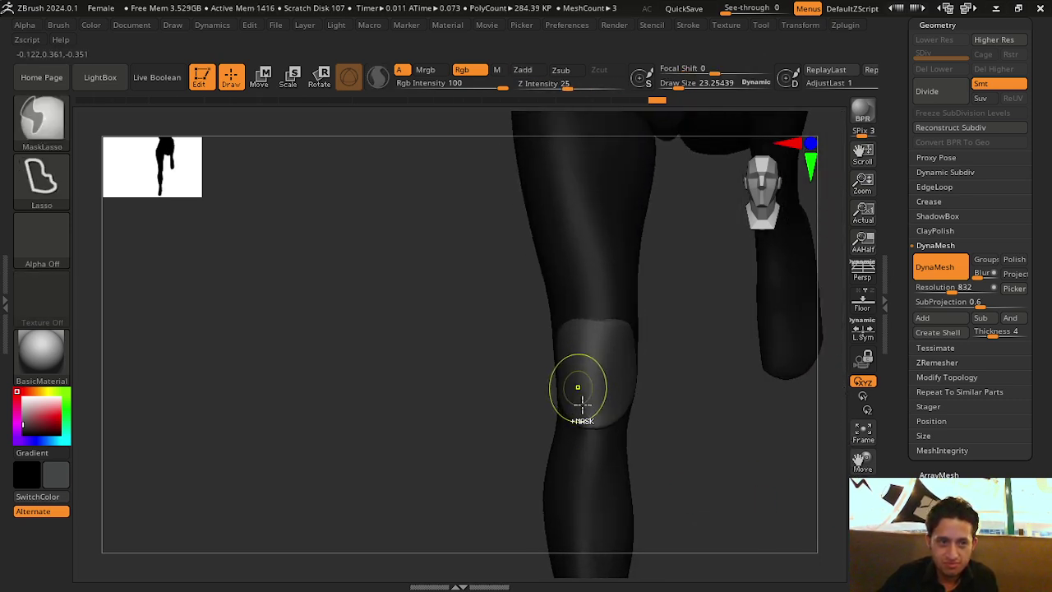
Mask a small rectangle on the knee pad with MaskRect
left_click(42, 119, "ctrl")
left_click(238, 139, "ctrl")
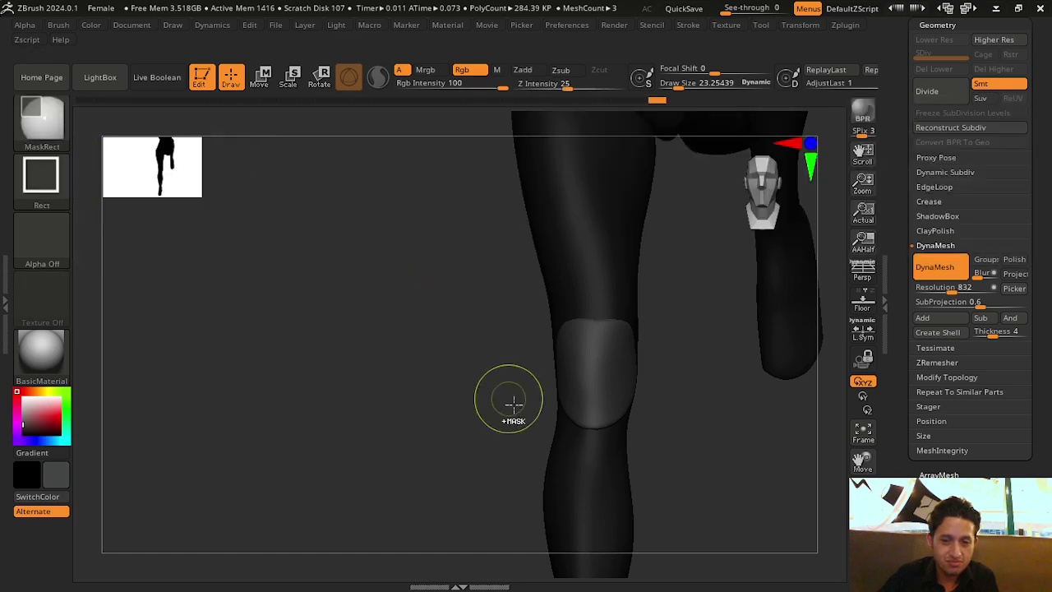
left_click_drag(569, 383, 581, 372, "ctrl")
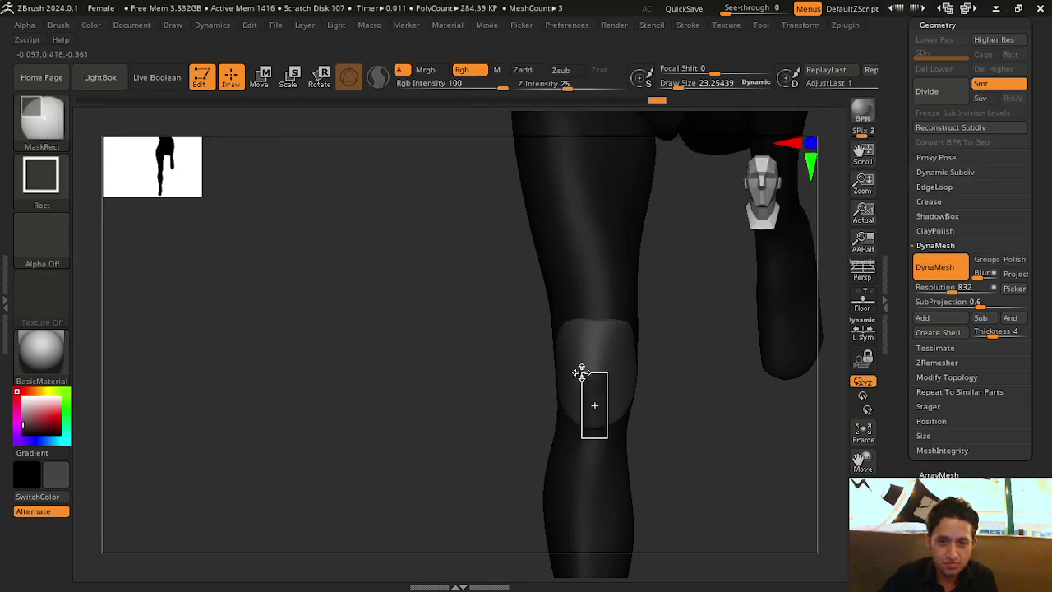
mouse_move(742, 463)
left_mouse_down()
mouse_move(619, 408)
mouse_move(670, 417)
mouse_move(706, 441)
left_mouse_up()
key("w")
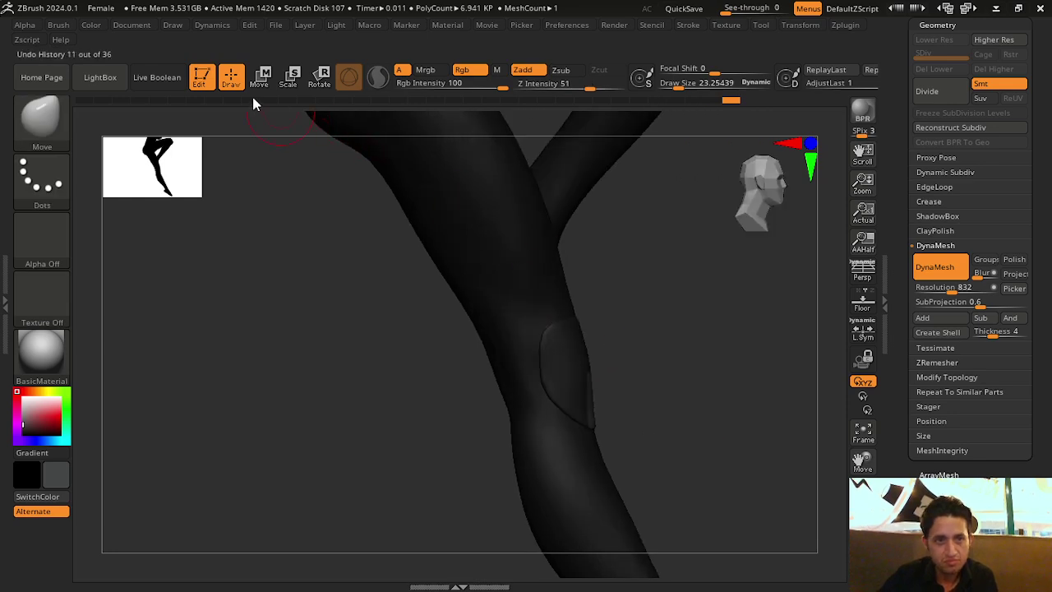
Pull the masked rectangle out into a block with Transpose and clear the mask
mouse_move(862, 461)
left_mouse_down()
mouse_move(833, 420)
mouse_move(683, 406)
mouse_move(740, 406)
mouse_move(581, 306)
left_mouse_up()
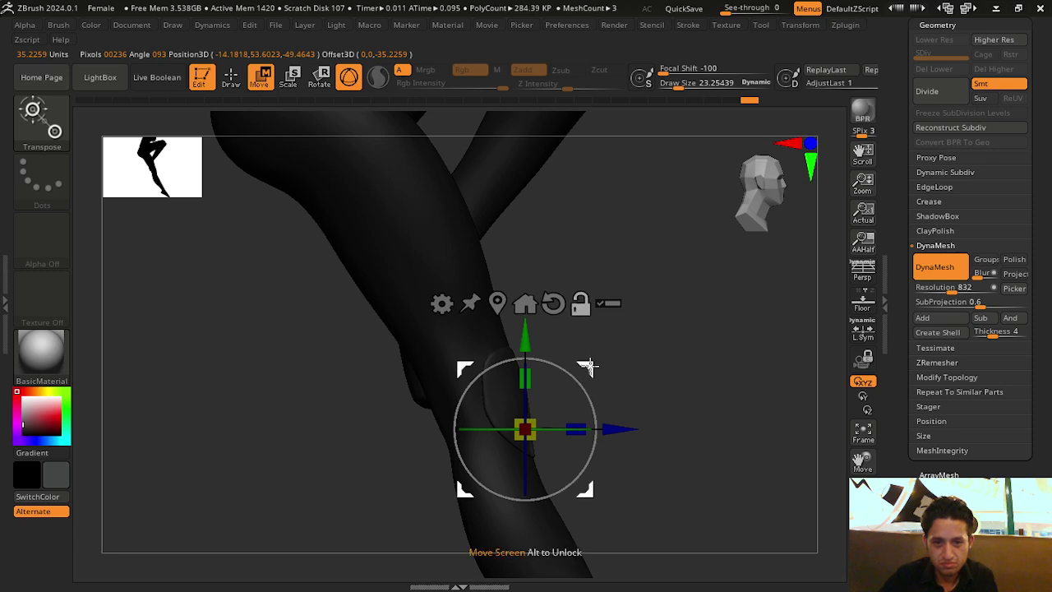
mouse_move(574, 354)
left_mouse_down("alt")
mouse_move(642, 434)
mouse_move(705, 434)
mouse_move(605, 428)
mouse_move(618, 423)
left_mouse_up("alt")
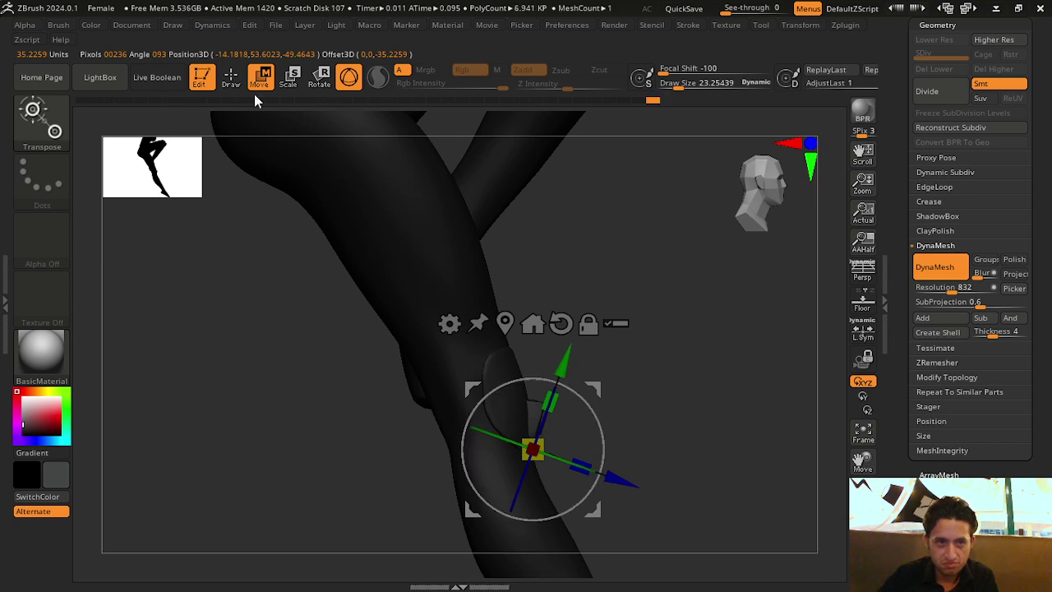
left_click(231, 77)
mouse_move(613, 371)
left_mouse_down()
mouse_move(568, 387)
mouse_move(657, 469)
mouse_move(528, 396)
left_mouse_up()
left_click(658, 469, "ctrl")
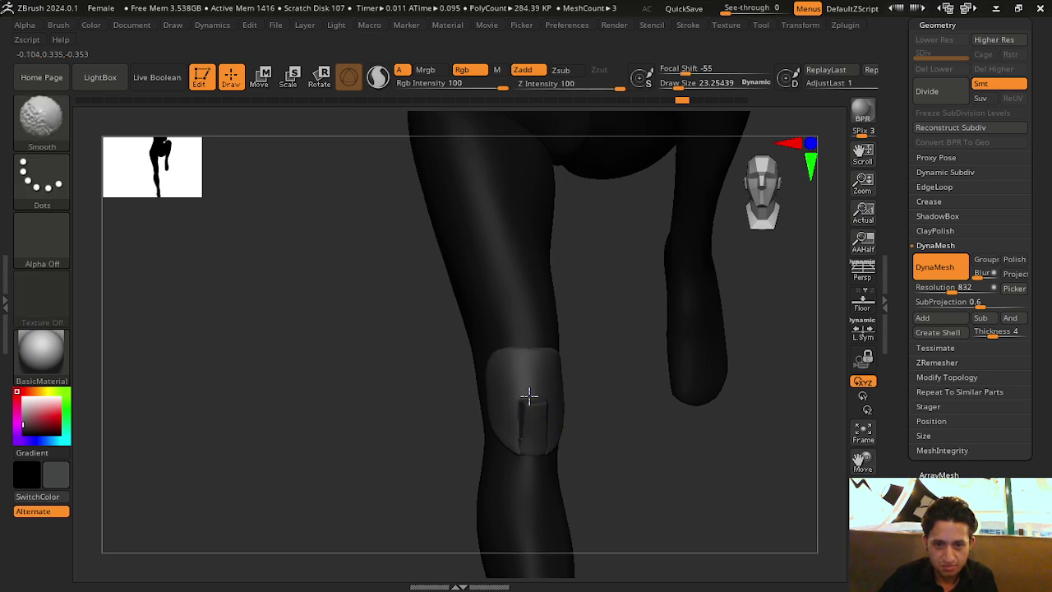
mouse_move(655, 462)
left_mouse_down()
mouse_move(655, 477)
mouse_move(714, 491)
mouse_move(674, 482)
mouse_move(626, 491)
mouse_move(749, 491)
mouse_move(493, 392)
left_mouse_up()
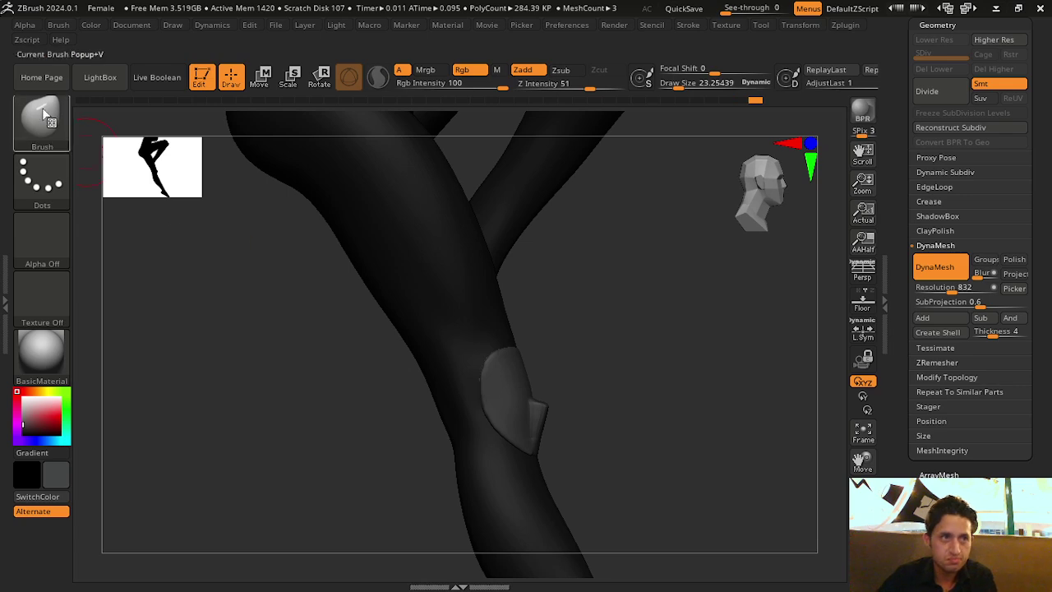
Pick DamStandard and re-DynaMesh the knee pad at resolution 1352
key("b")
left_click(277, 117)
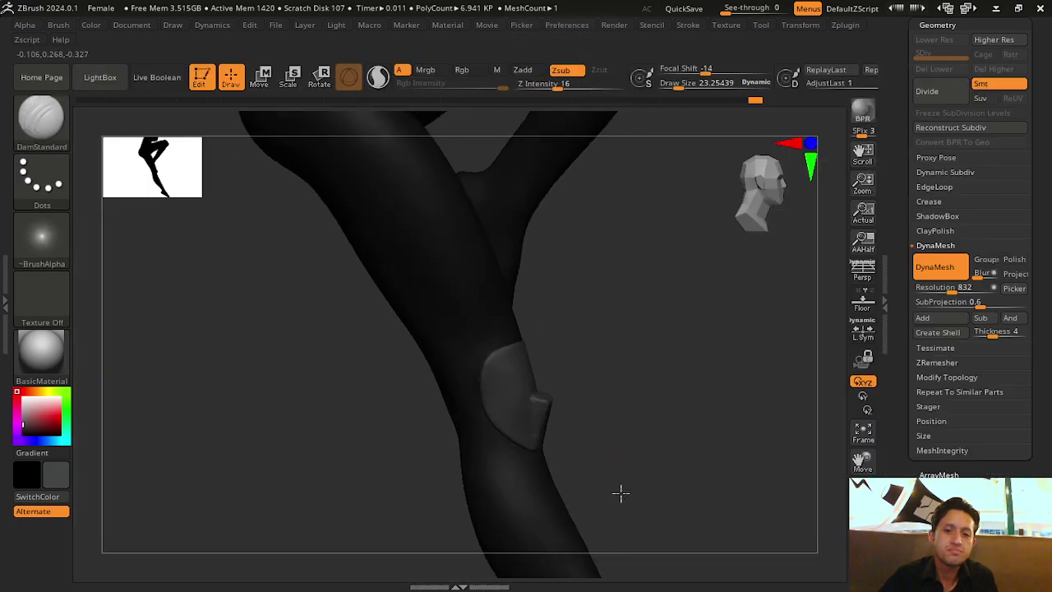
left_click_drag(575, 271, 616, 267)
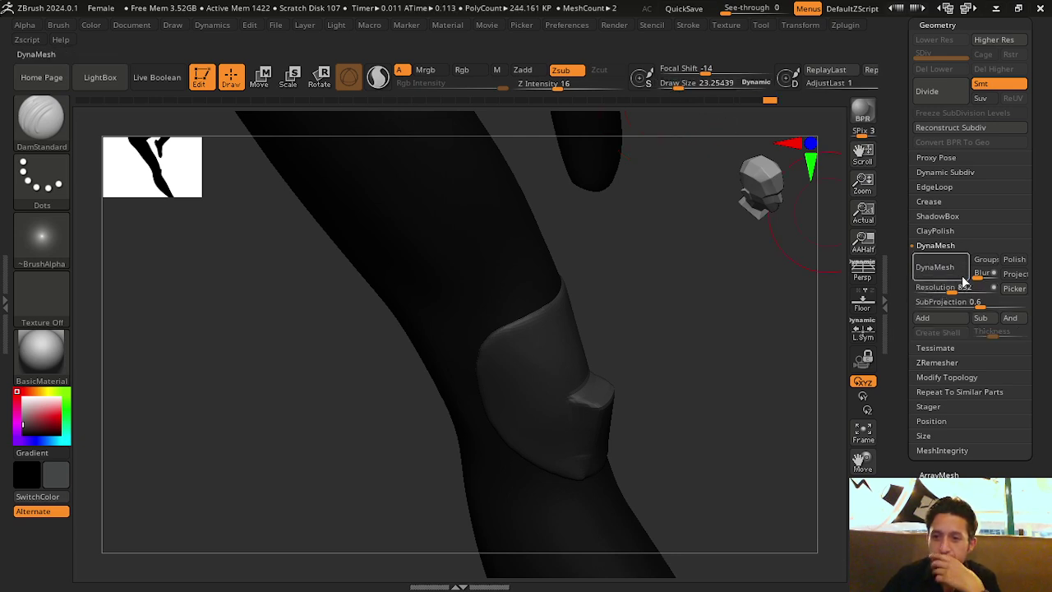
left_click_drag(952, 287, 960, 287)
left_click(936, 266)
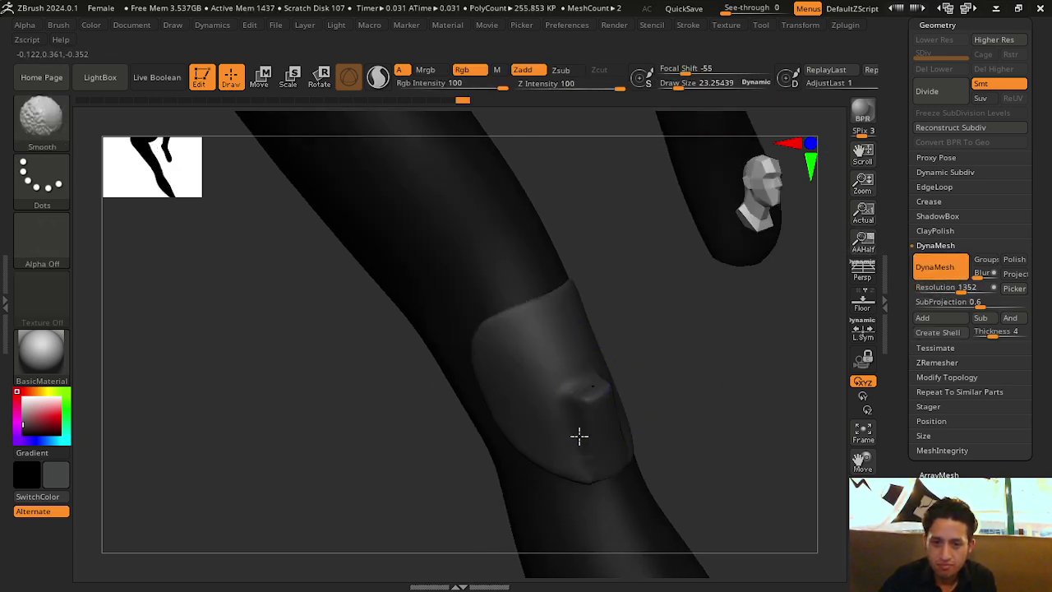
Shrink the brush to about 6.6 and smooth the faceted notch on the knee pad
left_click_drag(698, 467, 131, 201)
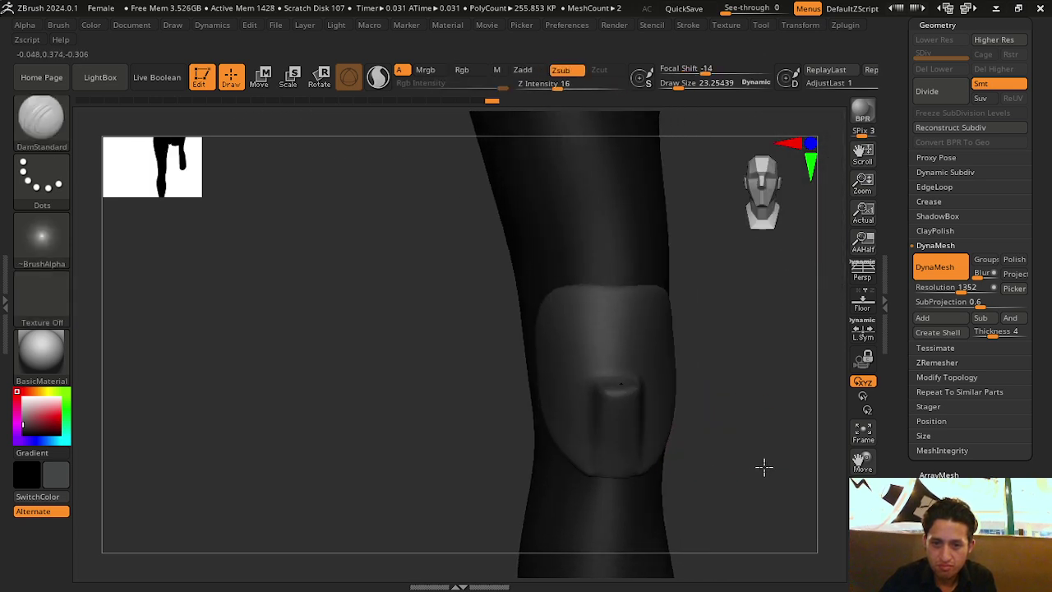
left_click_drag(684, 86, 667, 85)
mouse_move(679, 225)
left_mouse_down()
mouse_move(707, 425)
mouse_move(660, 493)
left_mouse_up()
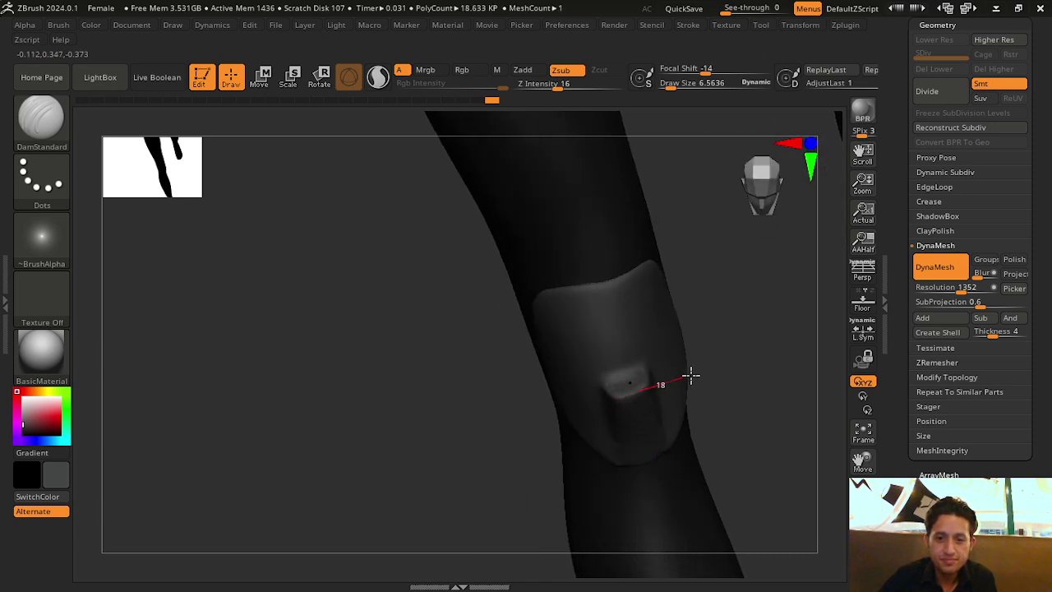
mouse_move(700, 374)
left_mouse_down()
mouse_move(739, 446)
mouse_move(657, 376)
left_mouse_up()
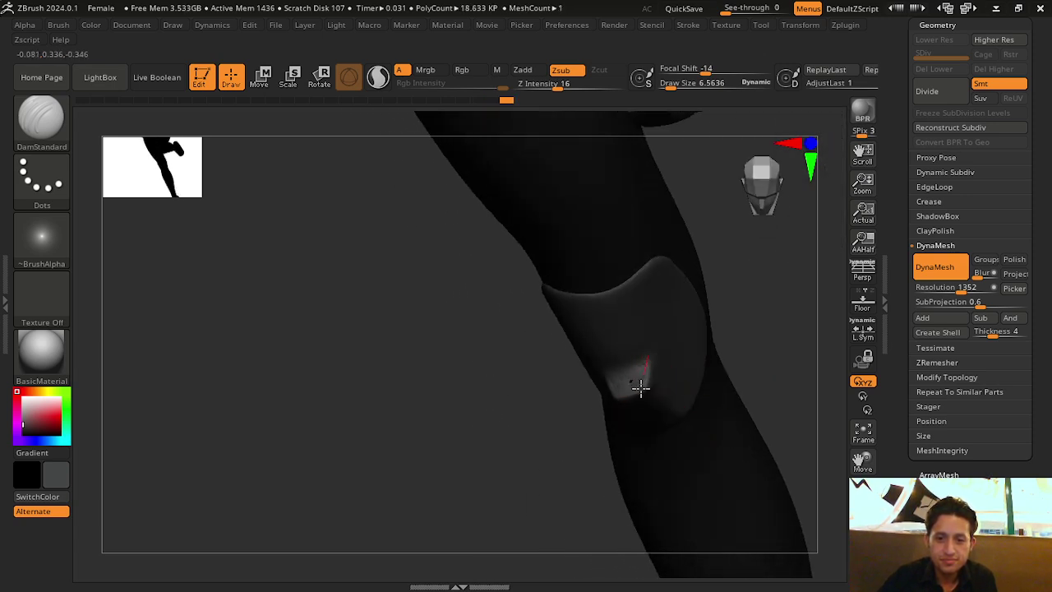
mouse_move(759, 423)
left_mouse_down()
mouse_move(770, 321)
mouse_move(699, 367)
left_mouse_up()
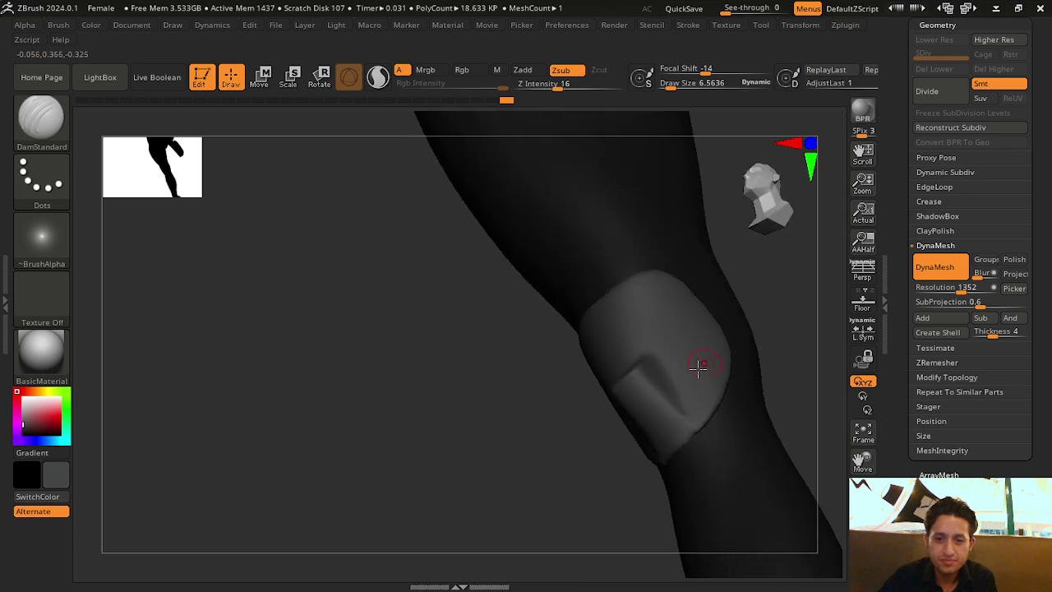
left_click_drag(662, 397, 634, 370, "shift")
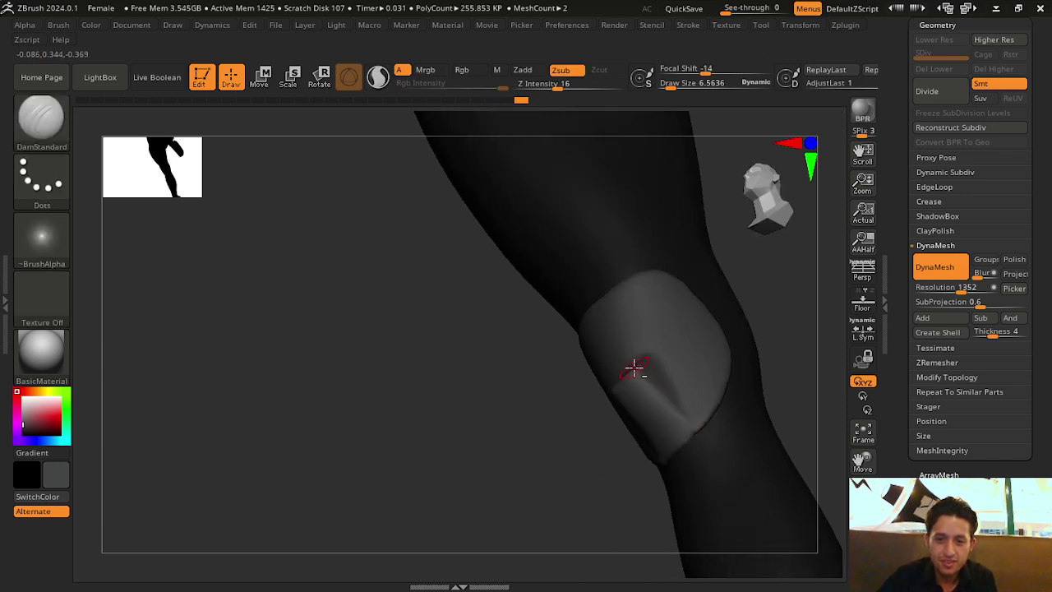
mouse_move(784, 419)
left_mouse_down()
mouse_move(827, 343)
mouse_move(633, 400)
left_mouse_up()
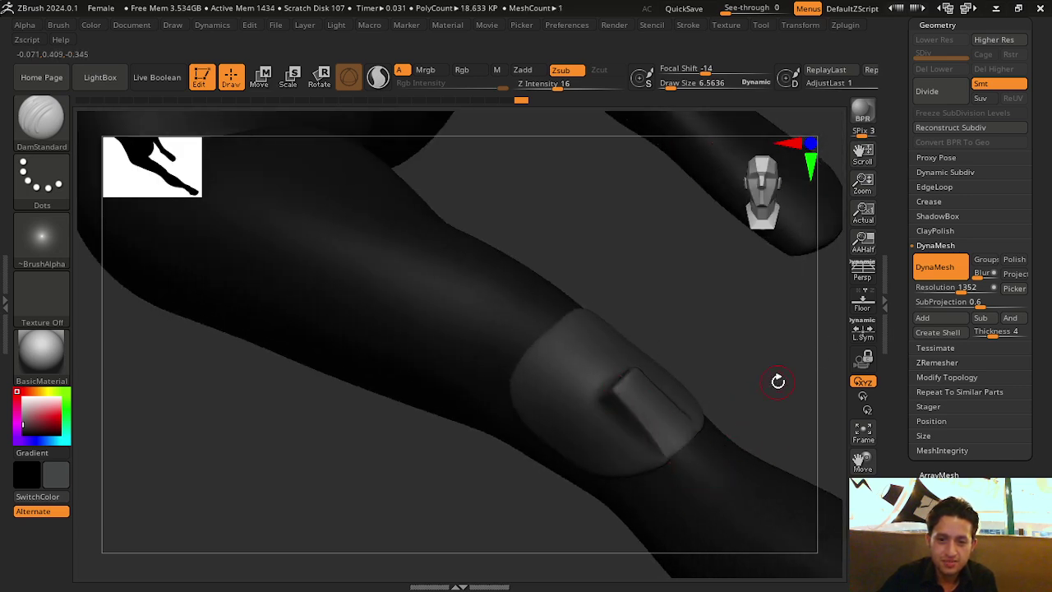
mouse_move(779, 381)
left_mouse_down()
mouse_move(747, 472)
mouse_move(715, 463)
left_mouse_up()
mouse_move(477, 422)
left_mouse_down()
mouse_move(449, 400)
mouse_move(514, 399)
left_mouse_up()
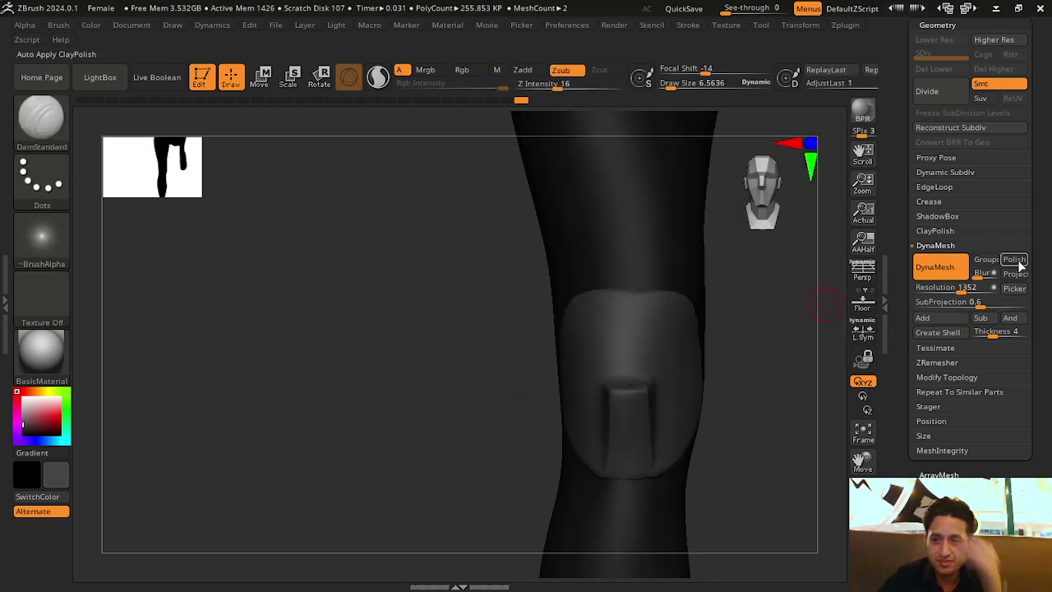
Enable Polish and DynaMesh the knee pad
left_click(1015, 260)
left_click(935, 267)
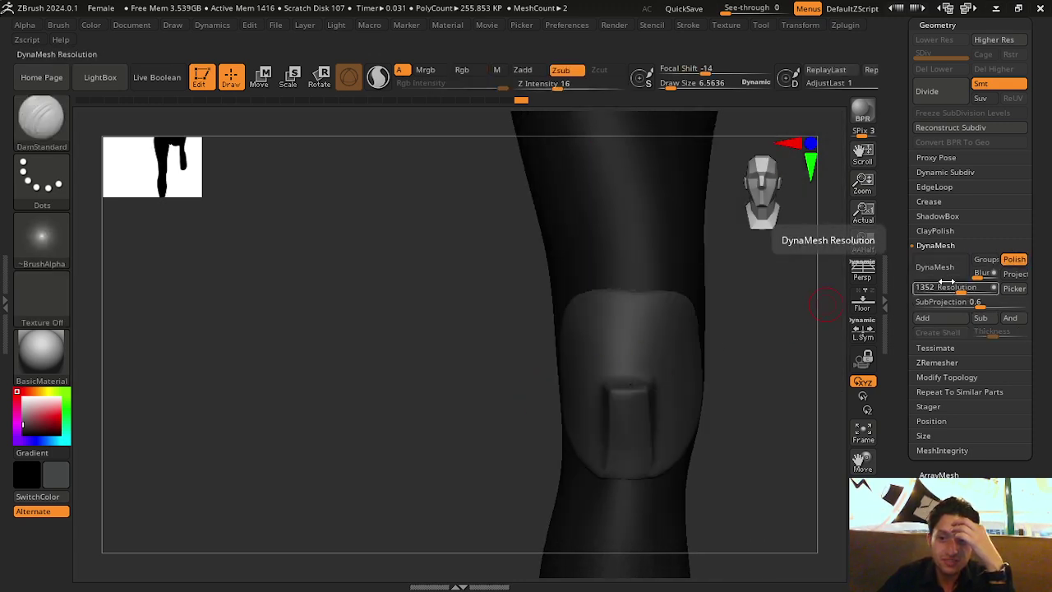
left_click(935, 267)
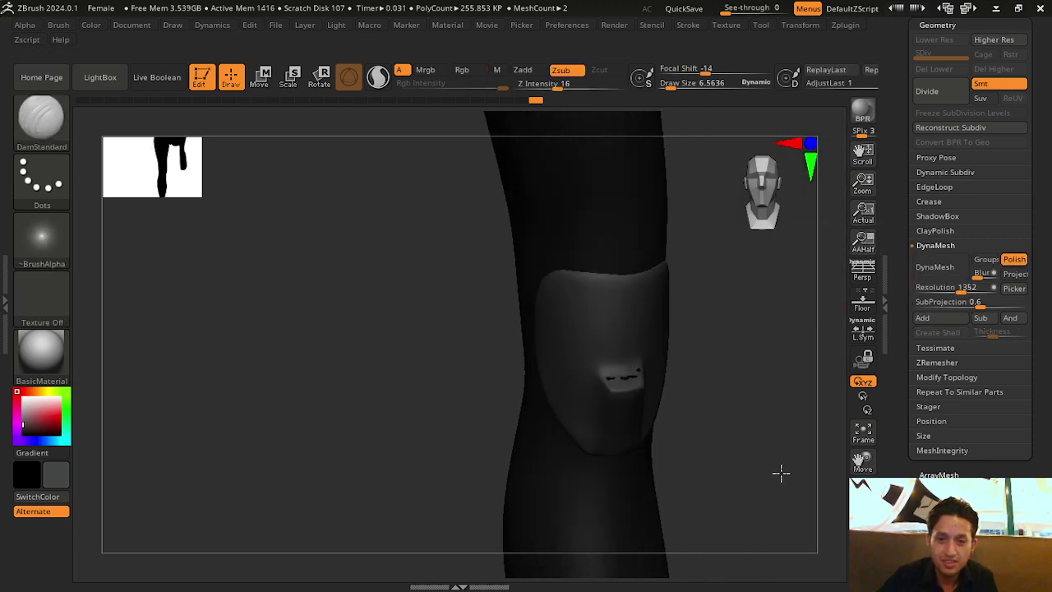
key("shift")
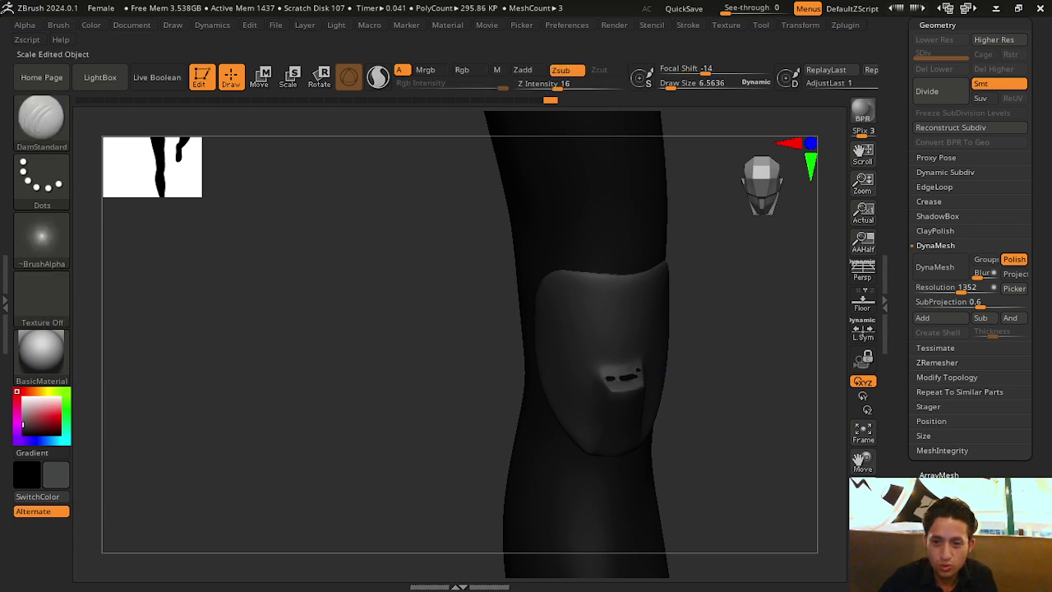
scroll(591, 353, "up", 3)
left_click_drag(798, 556, 776, 447)
Close the holes in the knee pad mesh via Modify Topology > Close Holes
left_click(937, 24)
scroll(994, 329, "down", 3)
scroll(983, 417, "down", 2)
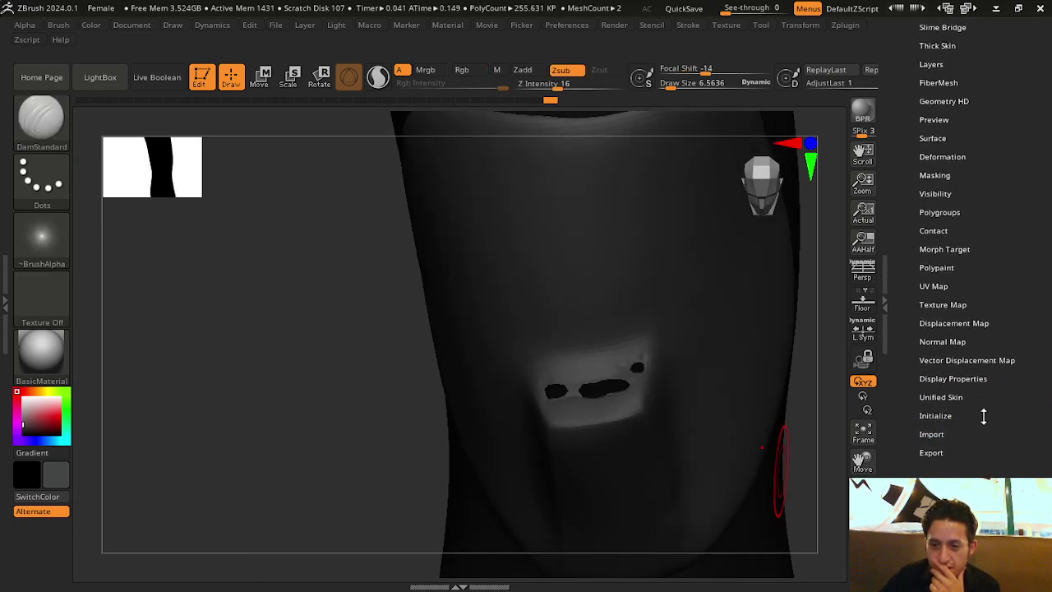
scroll(968, 189, "up", 2)
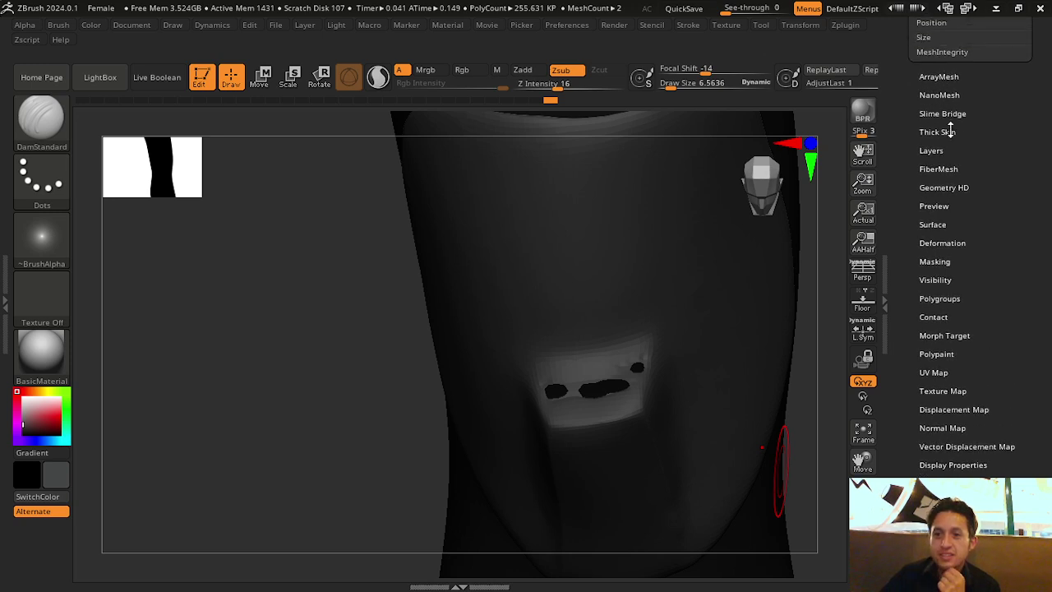
scroll(969, 164, "up", 3)
scroll(986, 226, "up", 2)
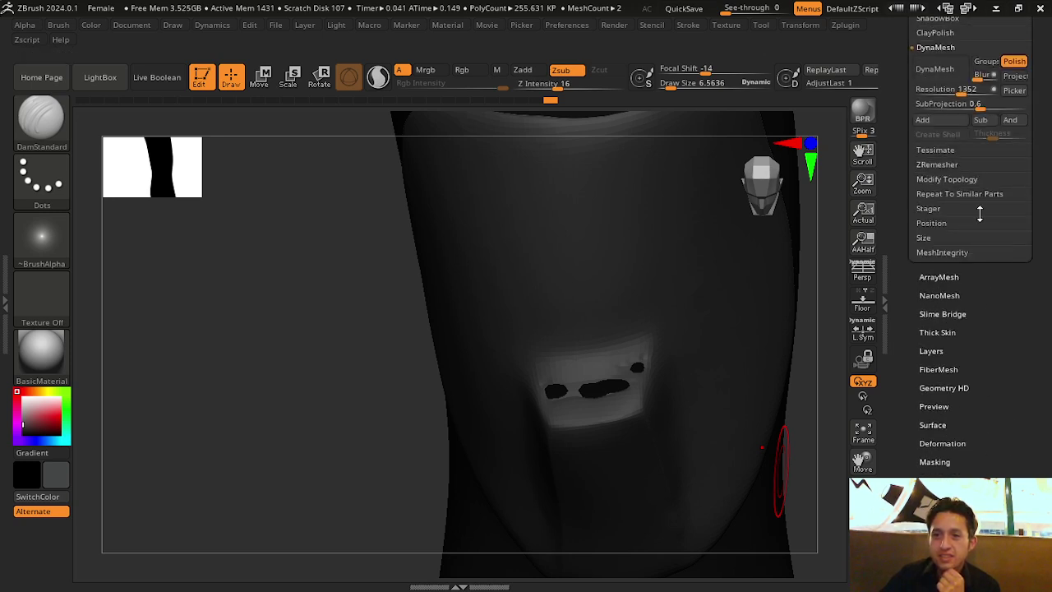
left_click(975, 181)
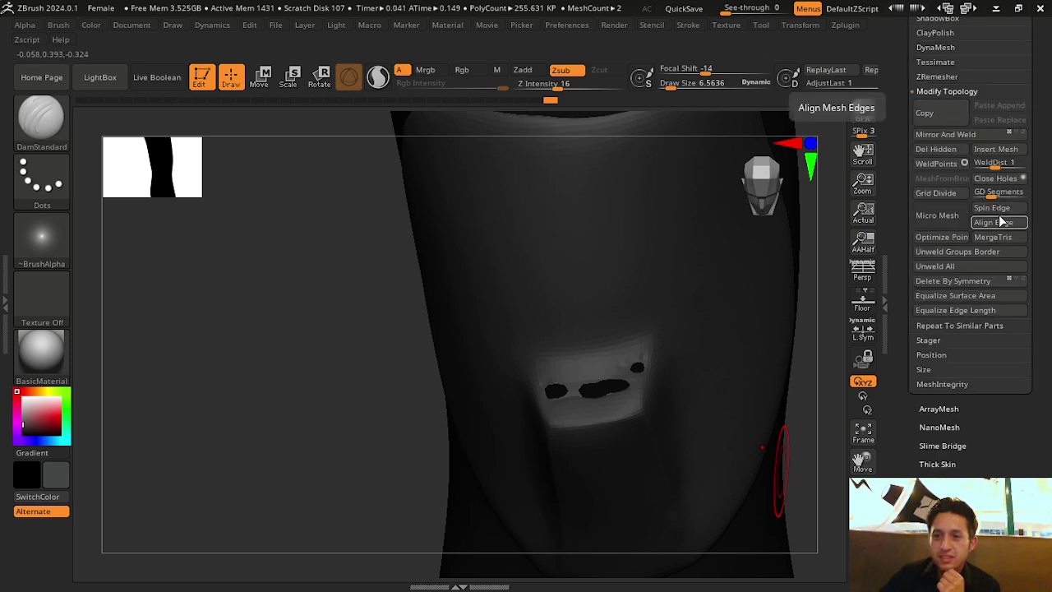
left_click(1002, 183)
mouse_move(810, 441)
left_mouse_down()
mouse_move(826, 488)
mouse_move(797, 458)
left_mouse_up()
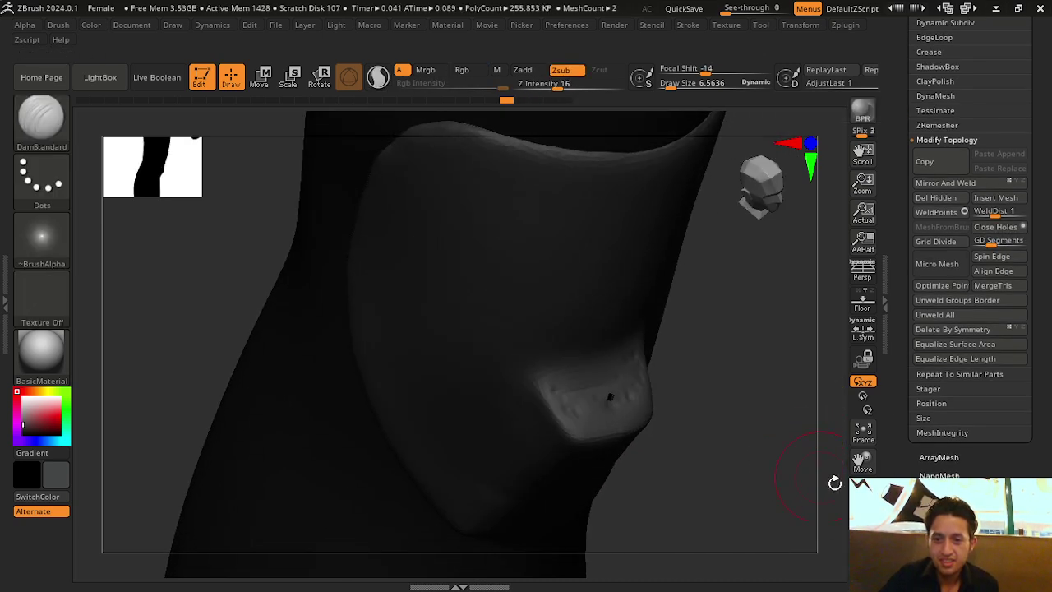
left_click_drag(738, 475, 764, 446)
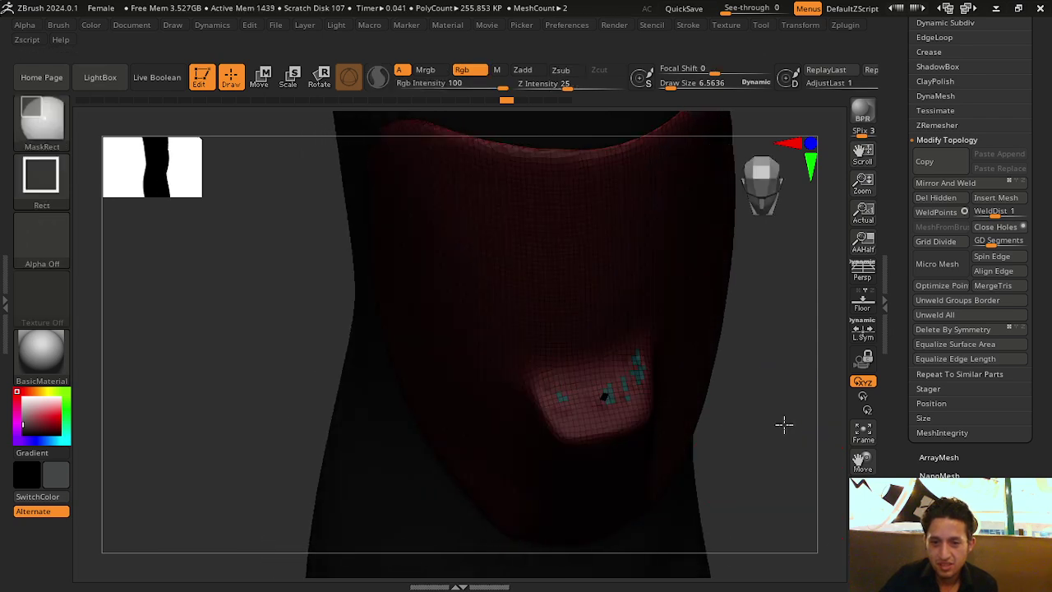
Group the pad with Ctrl+W and retry DynaMesh at 1352, undoing the creased result
key("ctrl+w")
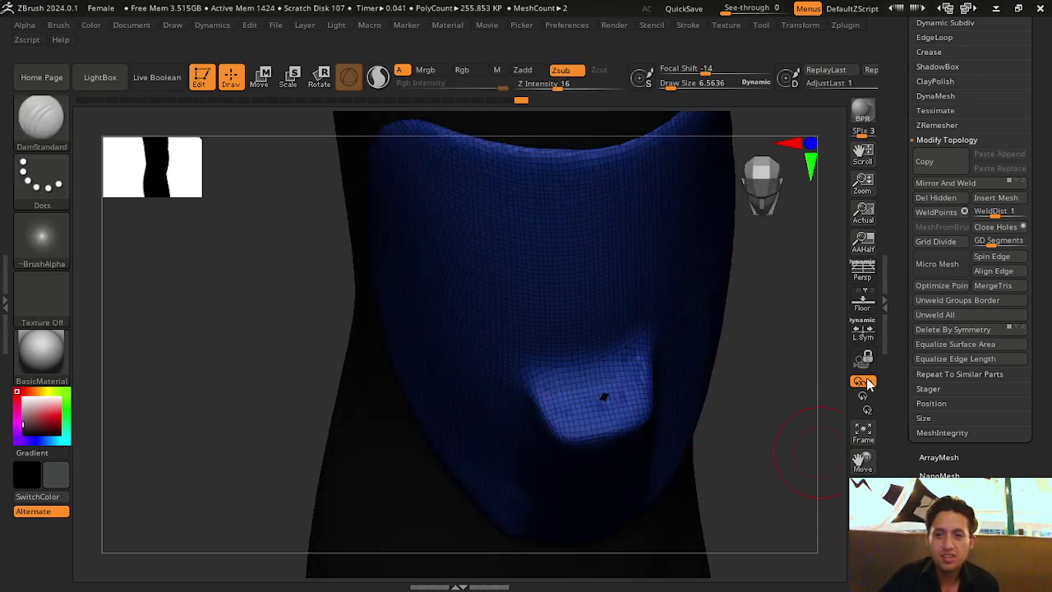
left_click(937, 96)
left_click(934, 117)
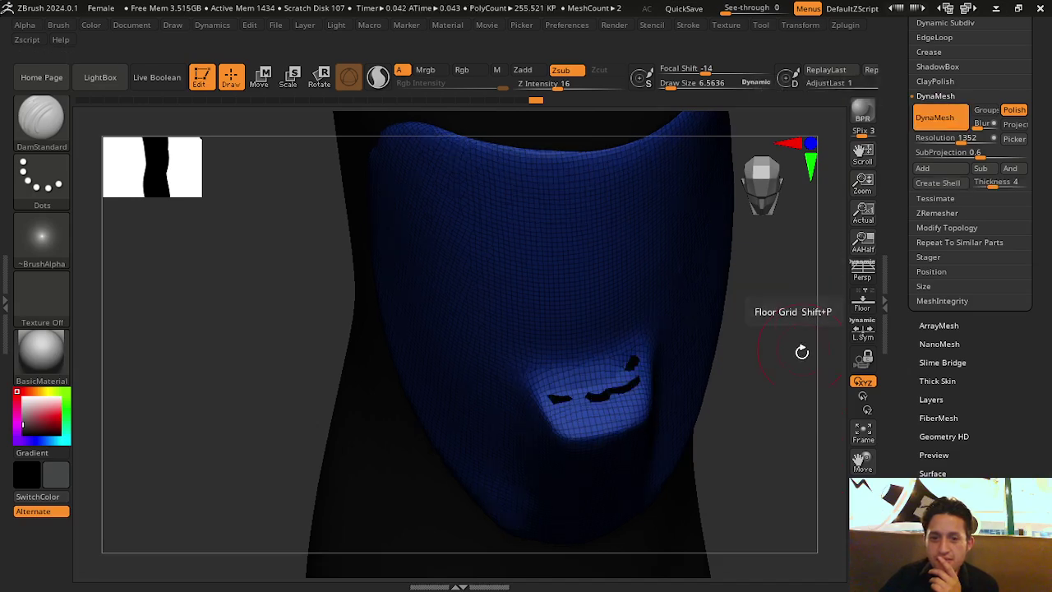
left_click(934, 118)
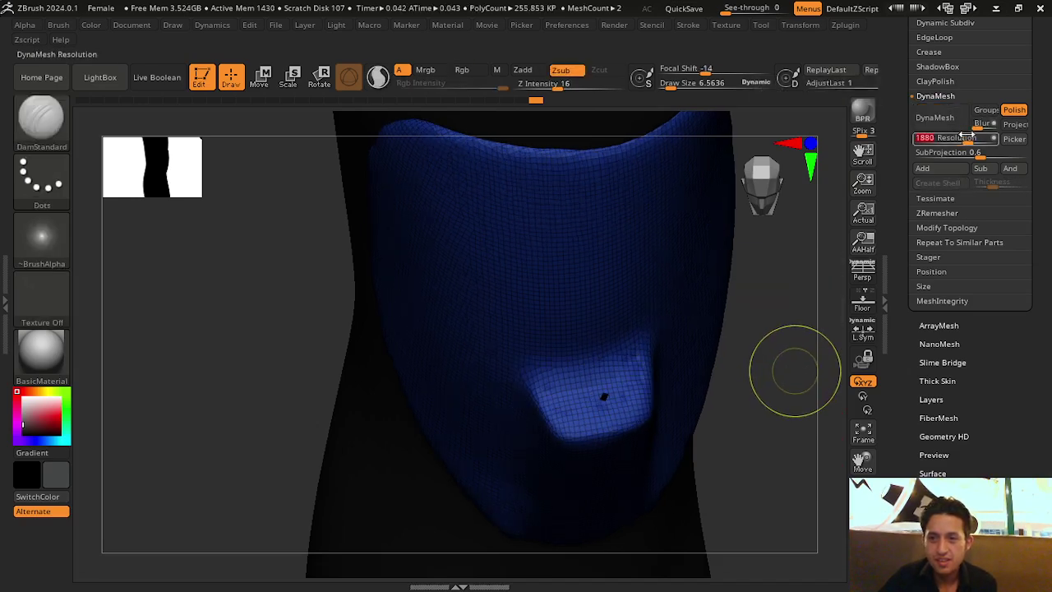
left_click_drag(963, 137, 947, 137)
left_click(934, 117)
key("ctrl+z")
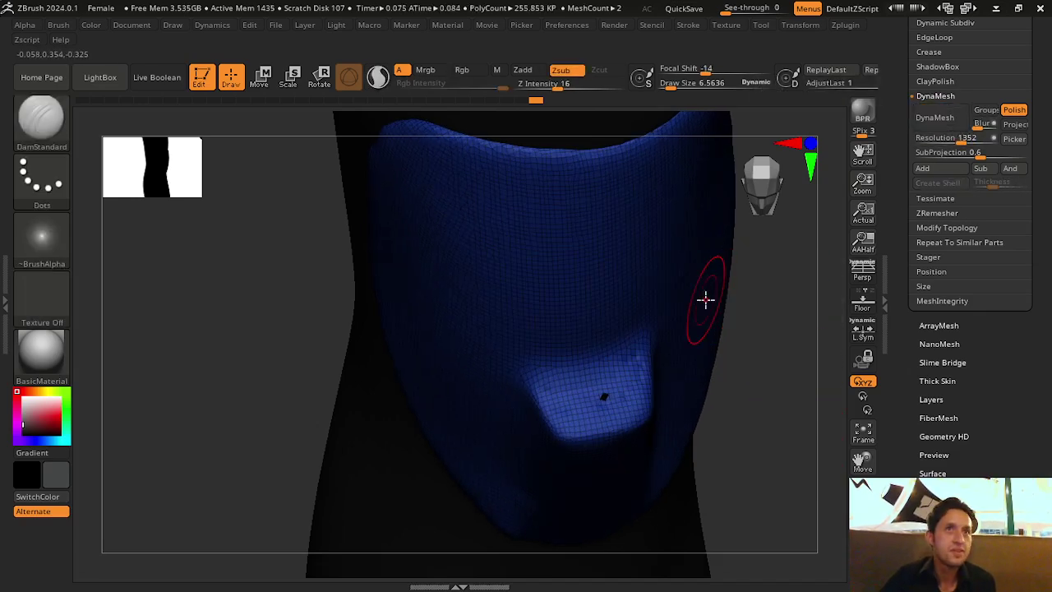
Mask the entire knee pad and turn it into one polygroup
mouse_move(741, 377)
left_mouse_down()
mouse_move(739, 357)
mouse_move(342, 379)
left_mouse_up()
left_click_drag(251, 414, 669, 383)
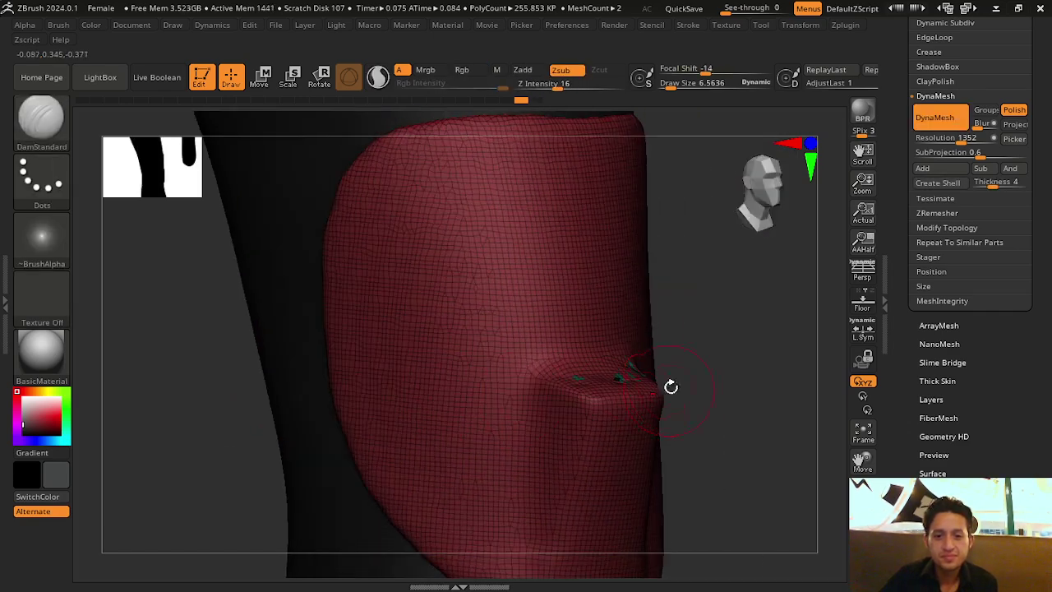
left_click(733, 356, "ctrl")
key("ctrl+w")
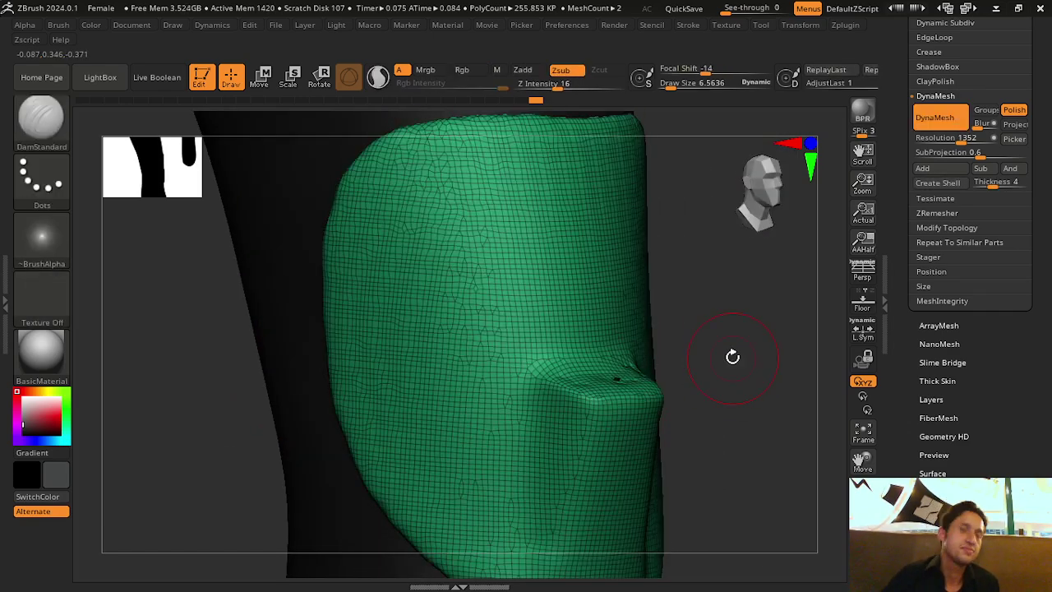
Hide the polyframe and zoom out to view the whole figure with both pads
left_click_drag(745, 385, 669, 382)
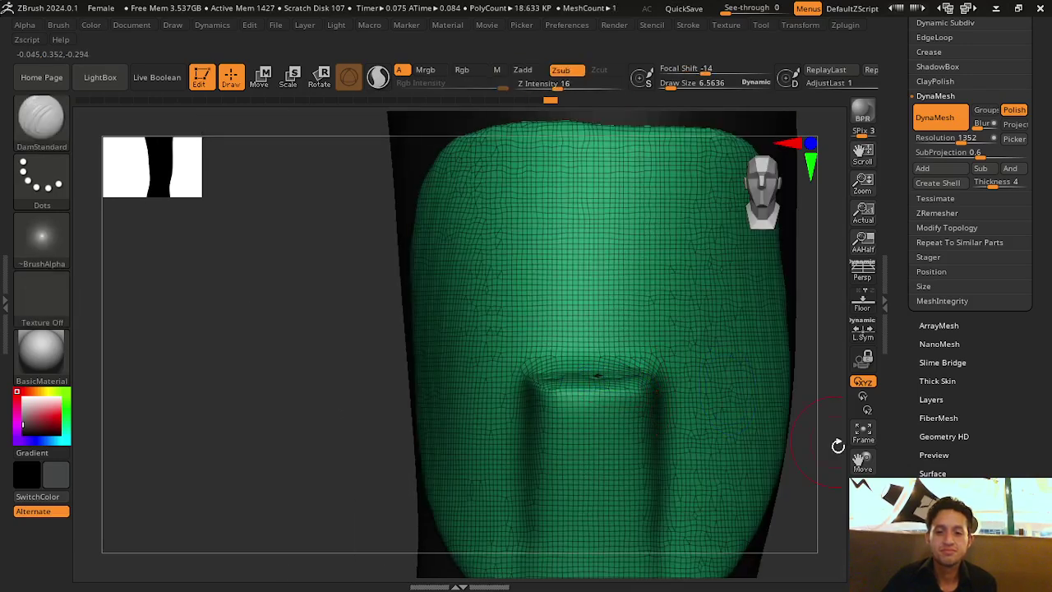
mouse_move(858, 481)
left_mouse_down()
mouse_move(811, 422)
mouse_move(843, 510)
left_mouse_up()
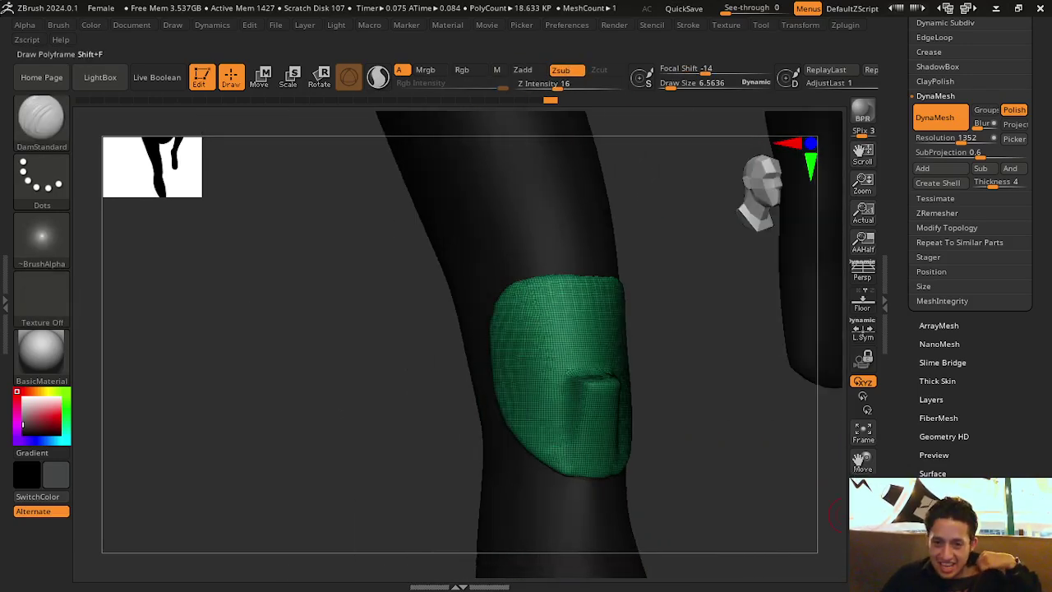
key("shift+f")
mouse_move(798, 450)
left_mouse_down()
mouse_move(748, 369)
mouse_move(699, 370)
mouse_move(731, 371)
mouse_move(756, 406)
mouse_move(731, 437)
mouse_move(756, 451)
left_mouse_up()
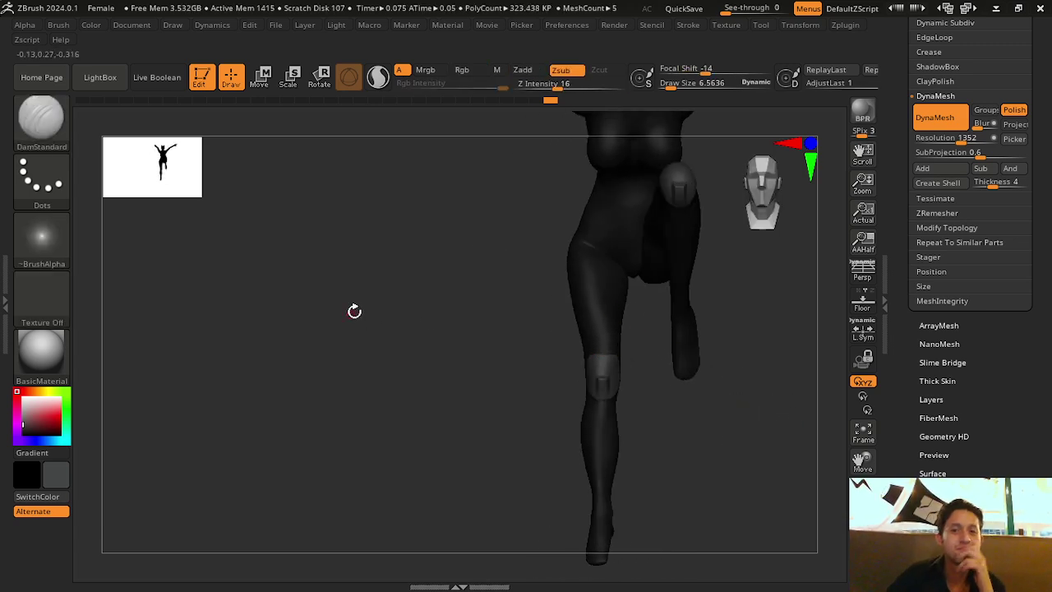
mouse_move(701, 474)
left_mouse_down()
mouse_move(681, 498)
mouse_move(743, 491)
mouse_move(720, 495)
mouse_move(705, 451)
mouse_move(669, 453)
mouse_move(798, 460)
left_mouse_up()
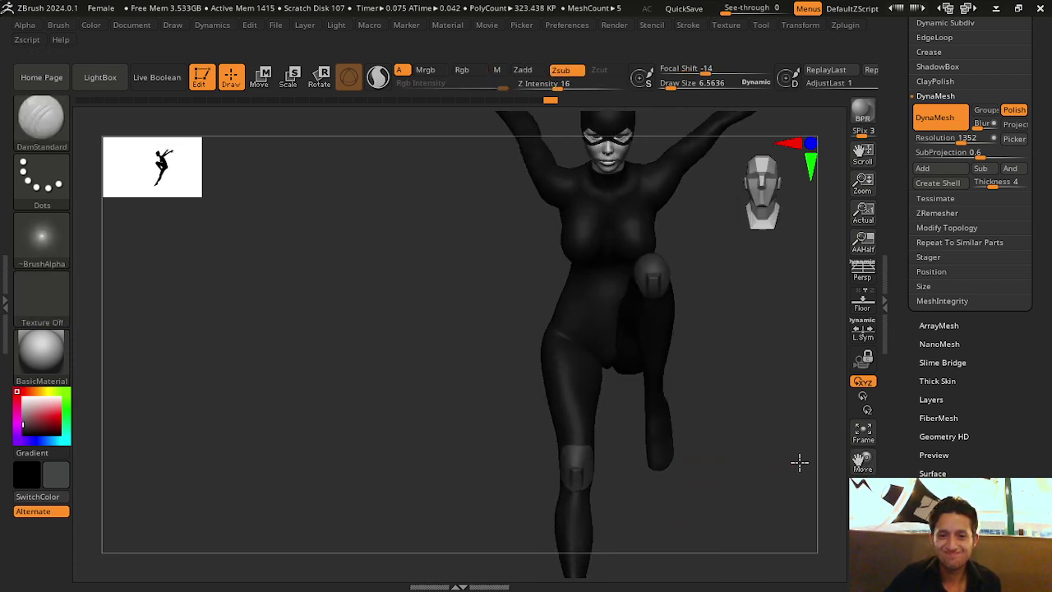
Delete the Extract8 and Extract7 subtools from the Subtool list, confirming each removal
scroll(994, 411, "up", 5)
left_click(933, 102)
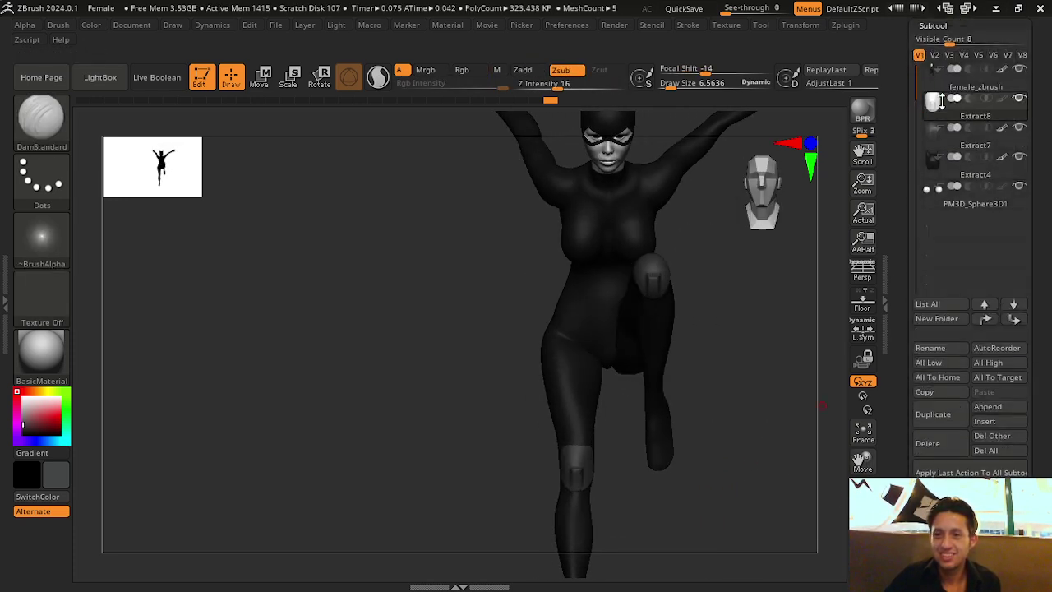
scroll(955, 406, "down", 1)
left_click(949, 412)
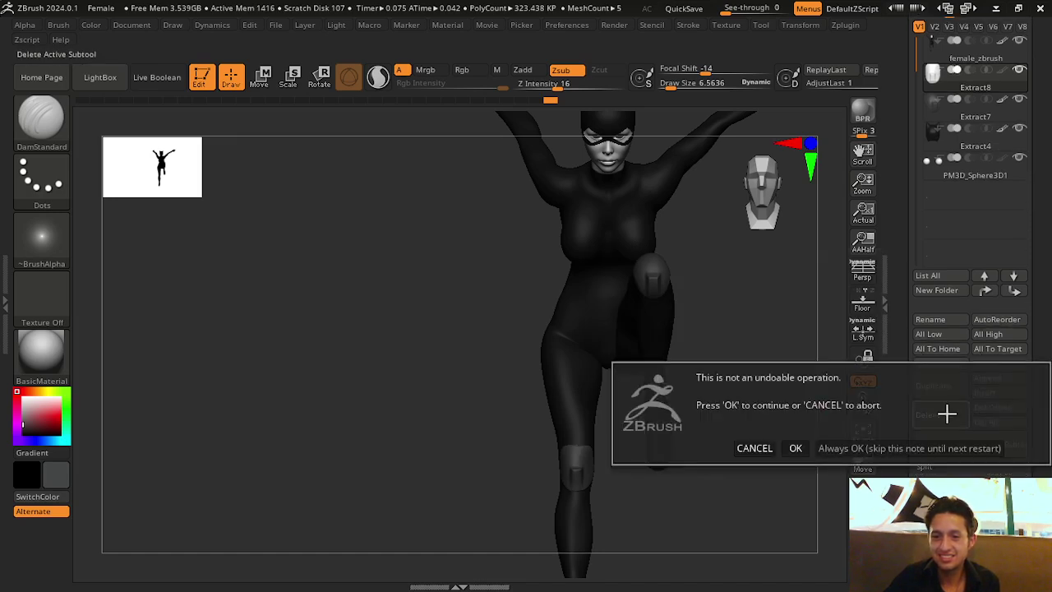
left_click(795, 449)
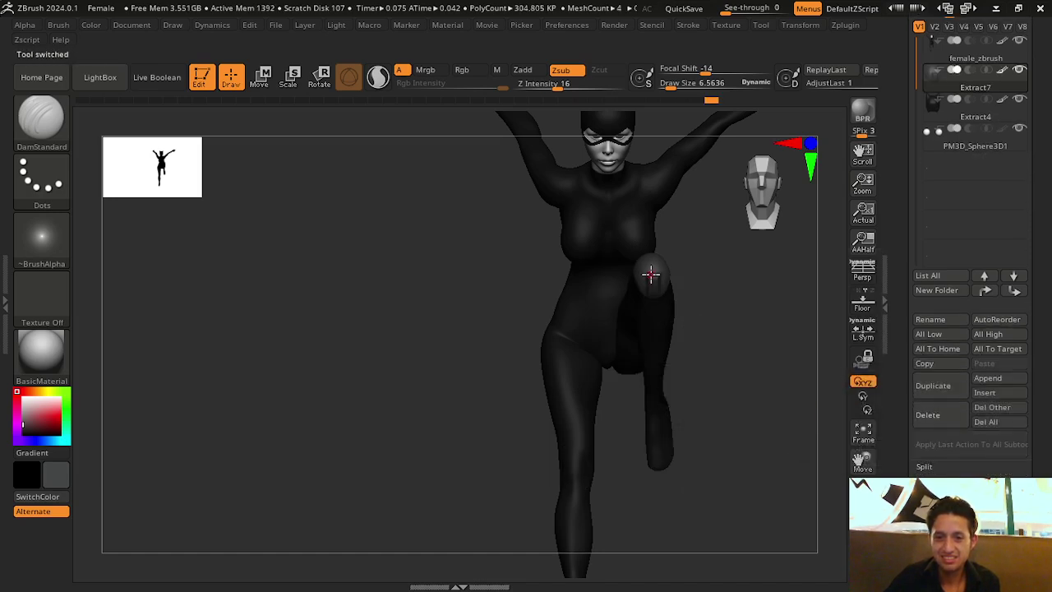
left_click(932, 415)
left_click(793, 442)
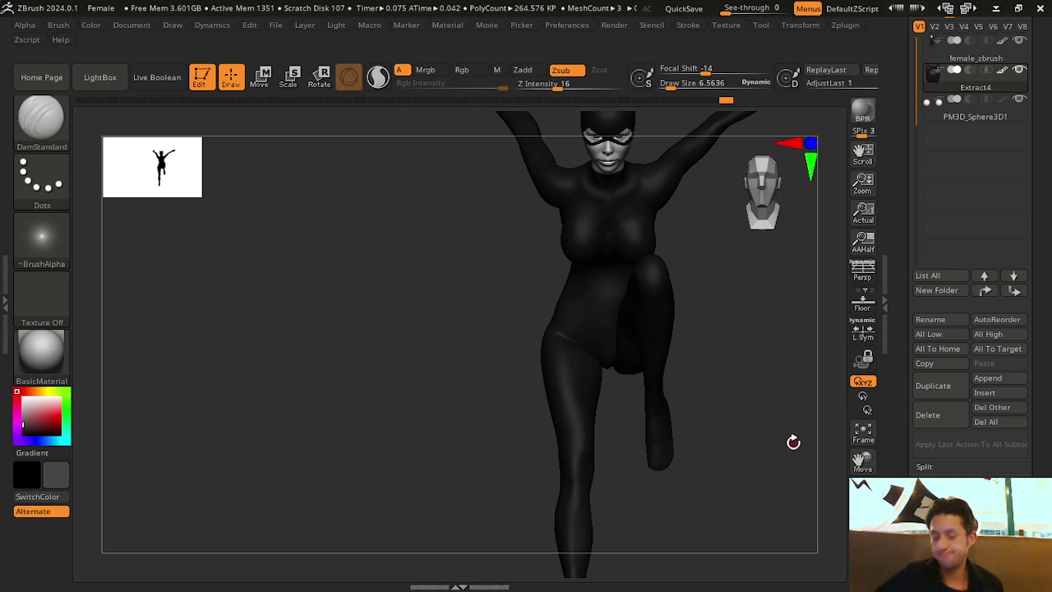
Turn the figure back to a front view and rectangle-mask the raised arm
mouse_move(797, 442)
left_mouse_down()
mouse_move(728, 364)
mouse_move(851, 415)
left_mouse_up()
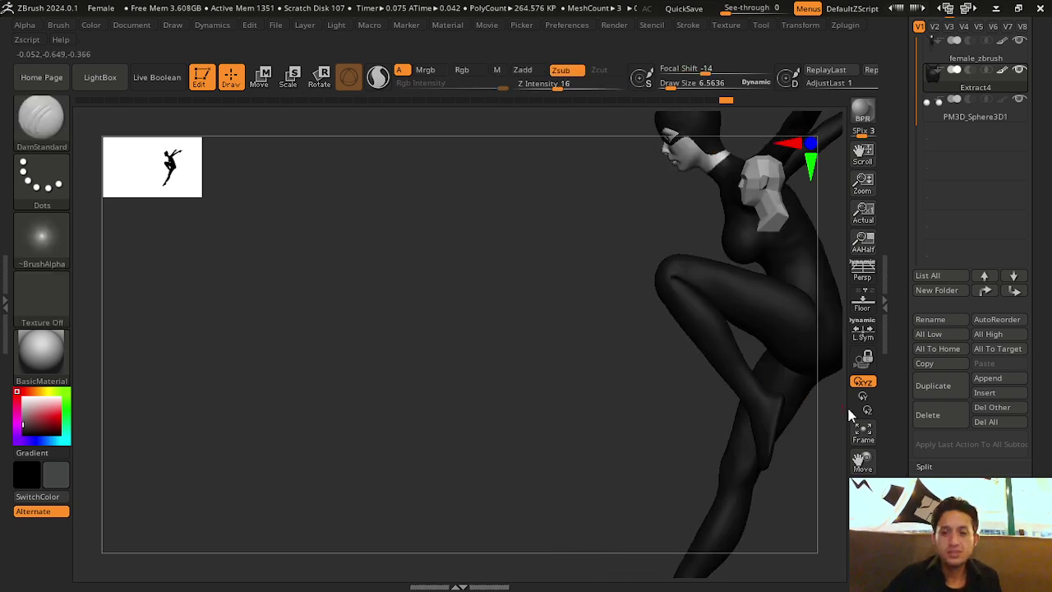
mouse_move(863, 460)
left_mouse_down()
mouse_move(772, 521)
mouse_move(798, 423)
mouse_move(761, 395)
mouse_move(722, 430)
mouse_move(735, 435)
left_mouse_up()
mouse_move(851, 454)
left_mouse_down()
mouse_move(862, 485)
mouse_move(806, 514)
left_mouse_up()
key("shift")
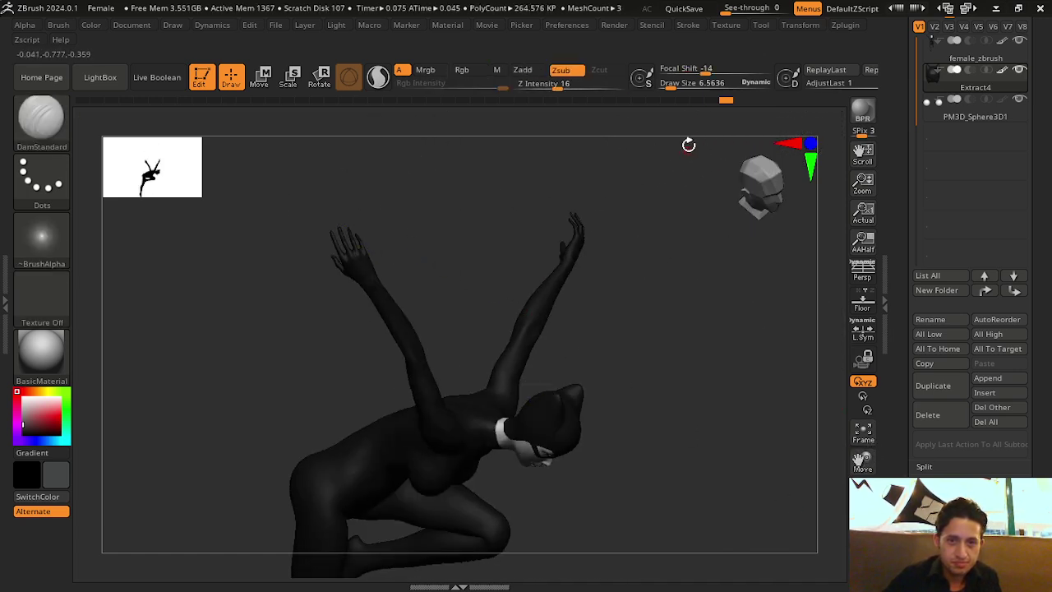
key("shift")
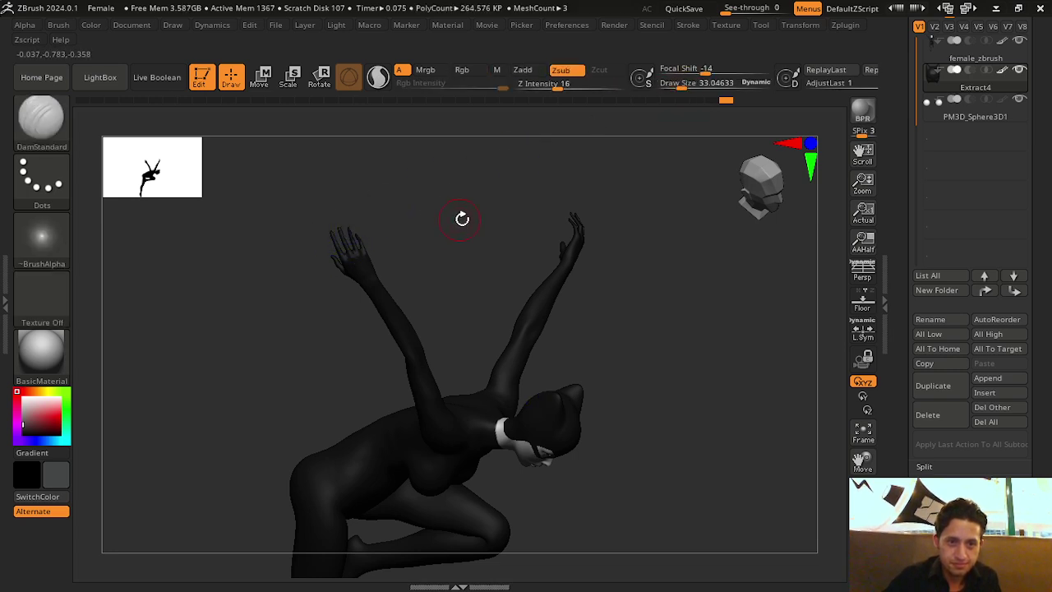
mouse_move(463, 219)
left_mouse_down()
mouse_move(510, 180)
mouse_move(573, 211)
mouse_move(814, 407)
left_mouse_up()
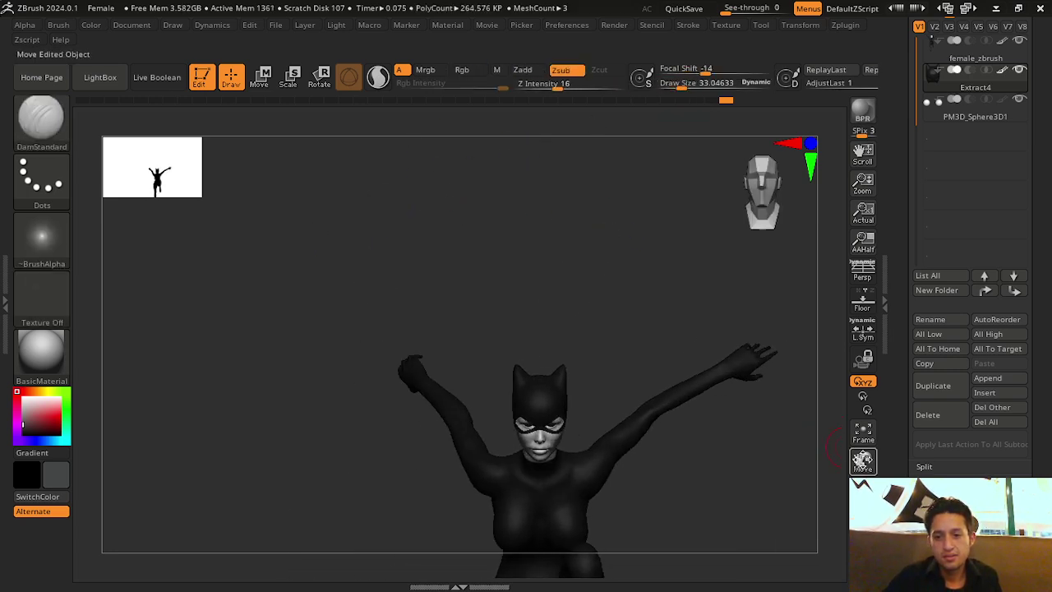
left_click_drag(862, 458, 712, 359)
key("ctrl")
left_click_drag(509, 287, 633, 362, "ctrl")
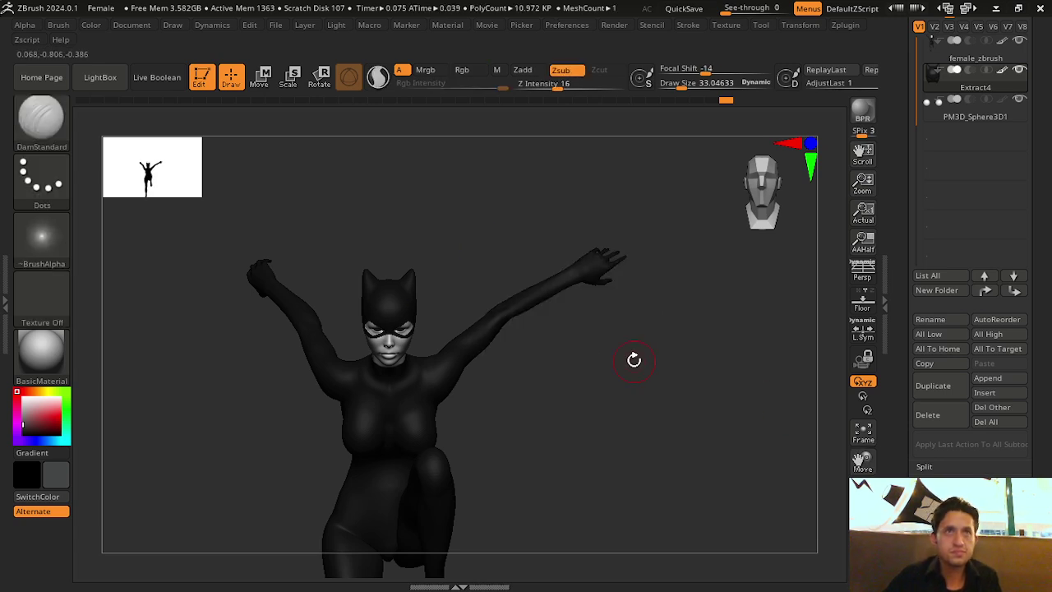
Switch to the MaskLasso brush and draw a first lasso mask on the canvas
left_click(63, 127)
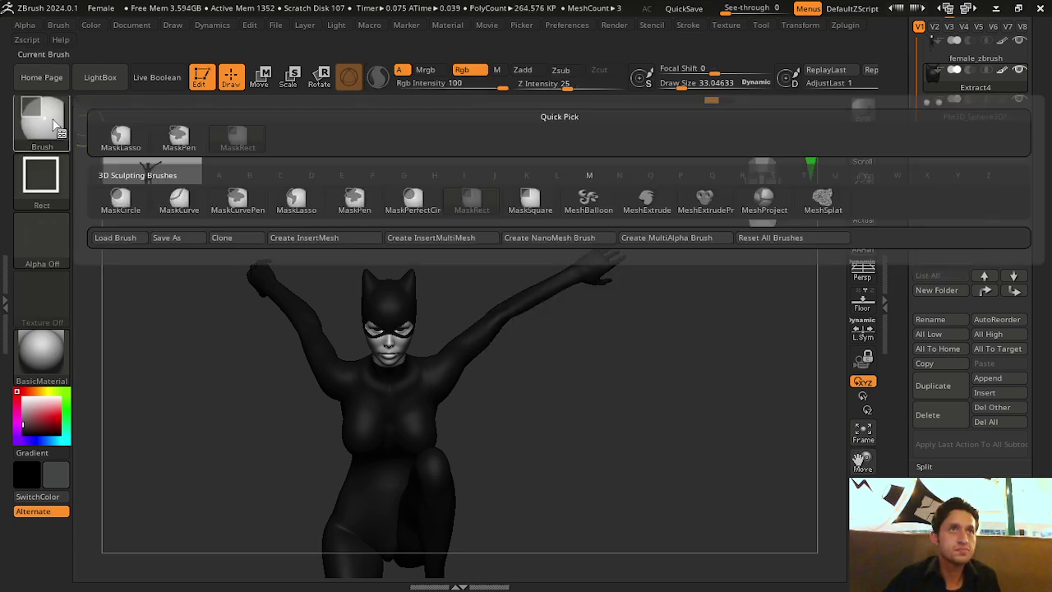
left_click(192, 146)
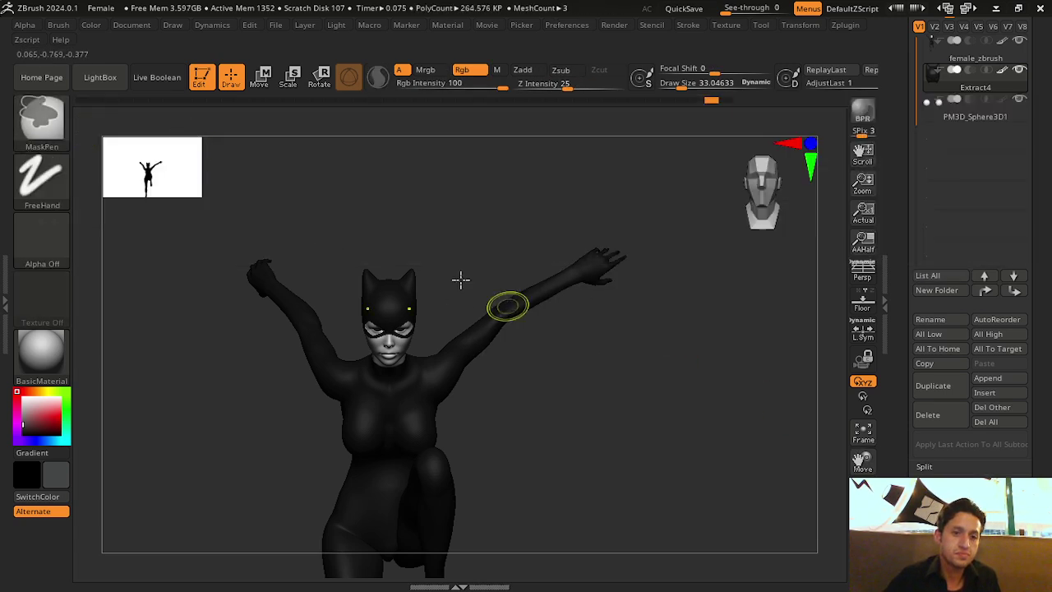
left_click(63, 126)
left_click(169, 138)
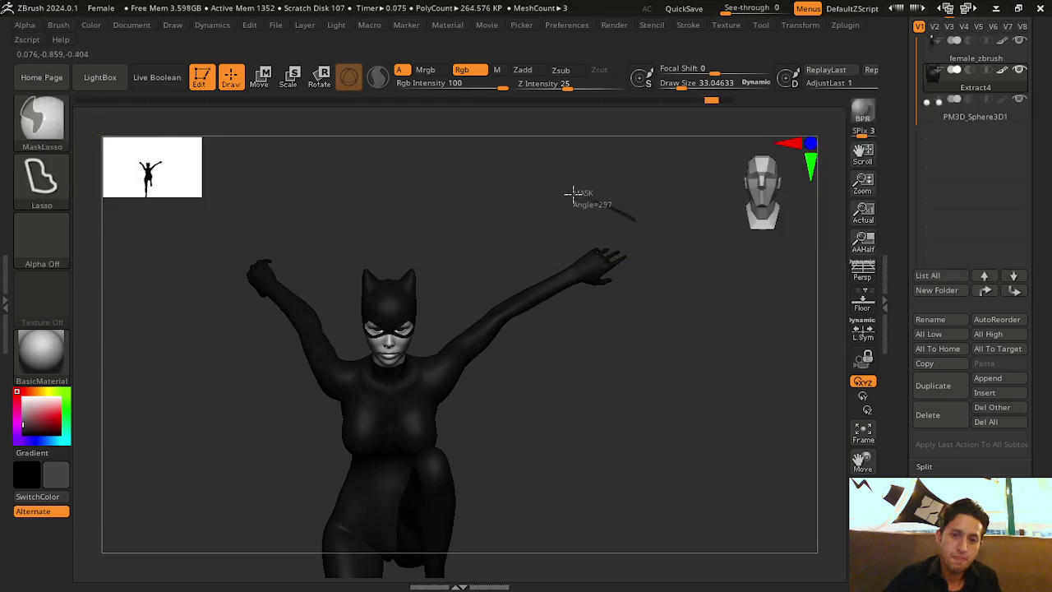
mouse_move(575, 193)
left_mouse_down()
mouse_move(507, 272)
mouse_move(601, 387)
left_mouse_up()
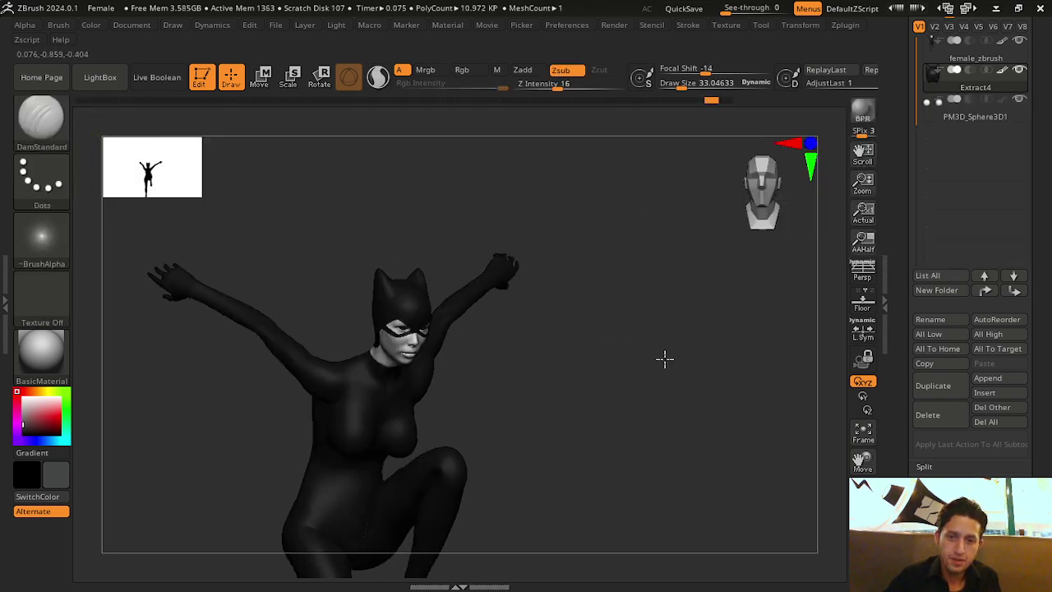
Lasso-mask wedges over the raised left arm from front and side views
mouse_move(664, 358)
left_mouse_down()
mouse_move(644, 362)
mouse_move(678, 376)
left_mouse_up()
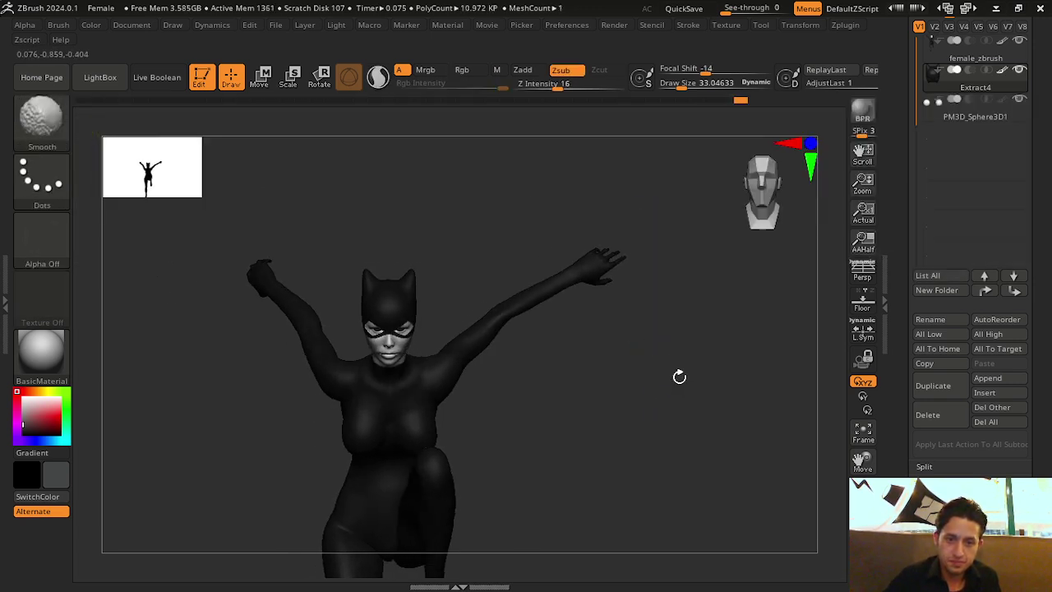
left_click(555, 297, "alt")
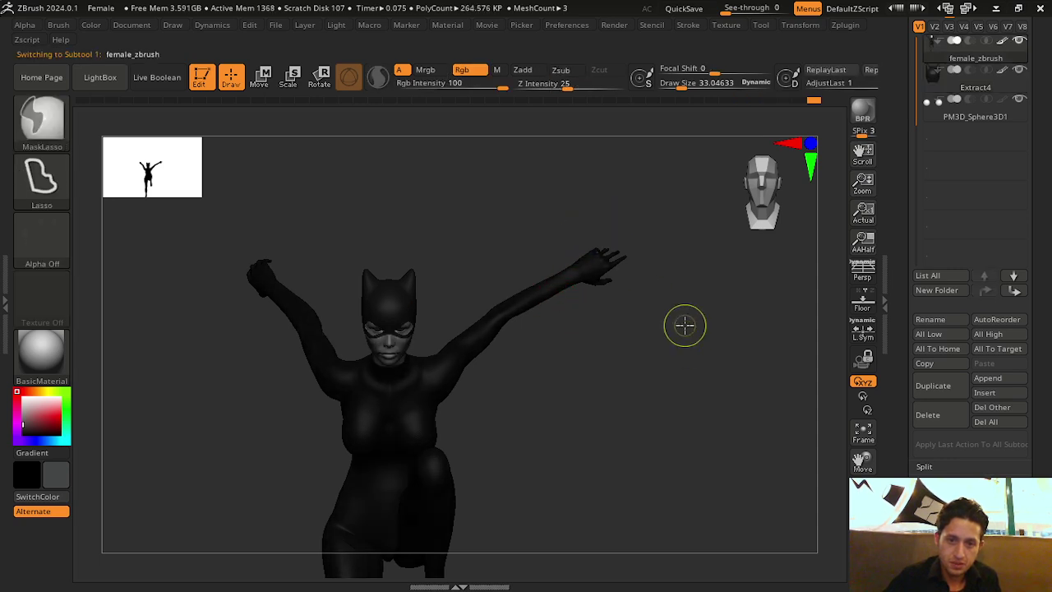
mouse_move(638, 200)
left_mouse_down("ctrl")
mouse_move(512, 233)
mouse_move(570, 357)
mouse_move(655, 353)
left_mouse_up("ctrl")
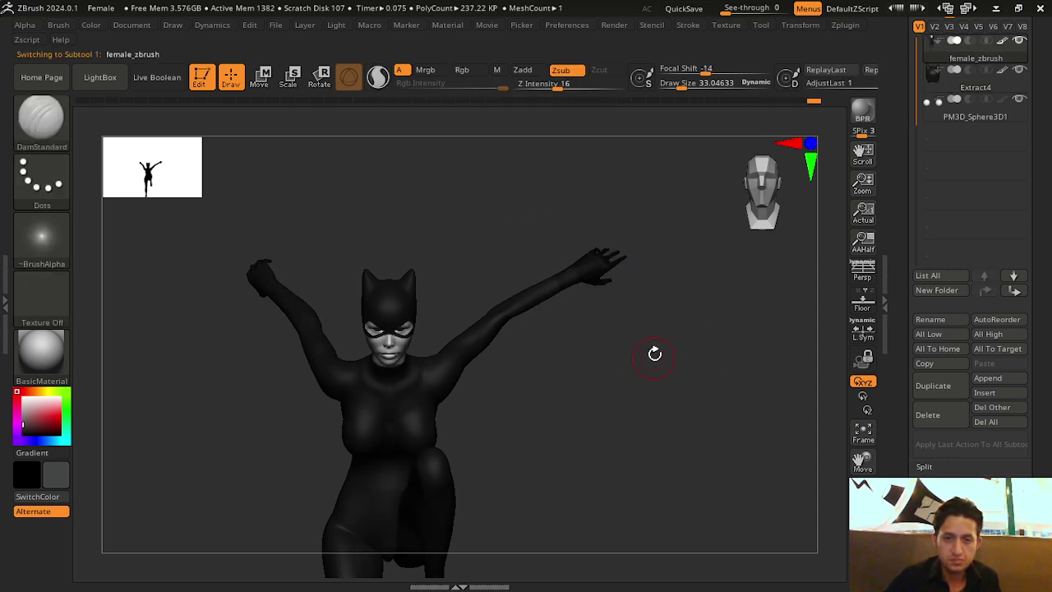
key("ctrl")
mouse_move(503, 242)
left_mouse_down("ctrl")
mouse_move(674, 336)
mouse_move(693, 173)
mouse_move(683, 166)
mouse_move(678, 196)
left_mouse_up("ctrl")
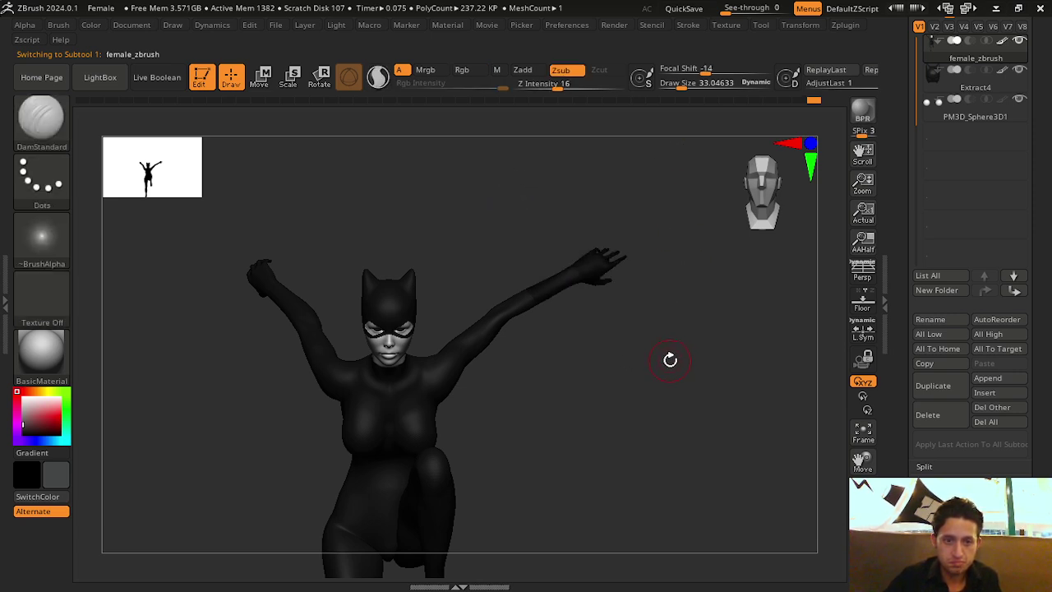
mouse_move(670, 359)
left_mouse_down()
mouse_move(732, 362)
mouse_move(721, 357)
left_mouse_up()
key("ctrl")
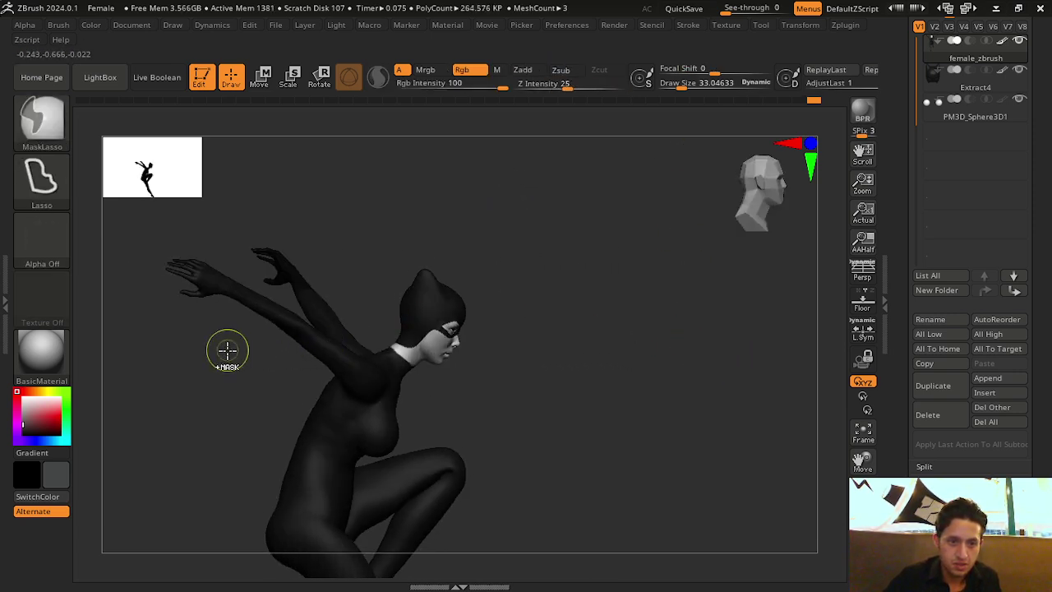
mouse_move(269, 288)
left_mouse_down("ctrl")
mouse_move(176, 223)
mouse_move(102, 204)
mouse_move(211, 258)
left_mouse_up("ctrl")
mouse_move(493, 460)
left_mouse_down()
mouse_move(646, 416)
mouse_move(633, 469)
left_mouse_up()
Lasso-mask an elliptical band across the right arm from top and side views
key("ctrl")
mouse_move(376, 167)
left_mouse_down("ctrl")
mouse_move(282, 211)
mouse_move(253, 182)
left_mouse_up("ctrl")
mouse_move(641, 349)
left_mouse_down()
mouse_move(641, 251)
mouse_move(732, 376)
mouse_move(629, 403)
mouse_move(639, 420)
mouse_move(585, 277)
mouse_move(639, 375)
mouse_move(721, 397)
mouse_move(689, 394)
mouse_move(700, 395)
mouse_move(601, 321)
mouse_move(649, 448)
mouse_move(599, 404)
left_mouse_up()
mouse_move(505, 270)
left_mouse_down("ctrl")
mouse_move(584, 348)
mouse_move(535, 242)
left_mouse_up("ctrl")
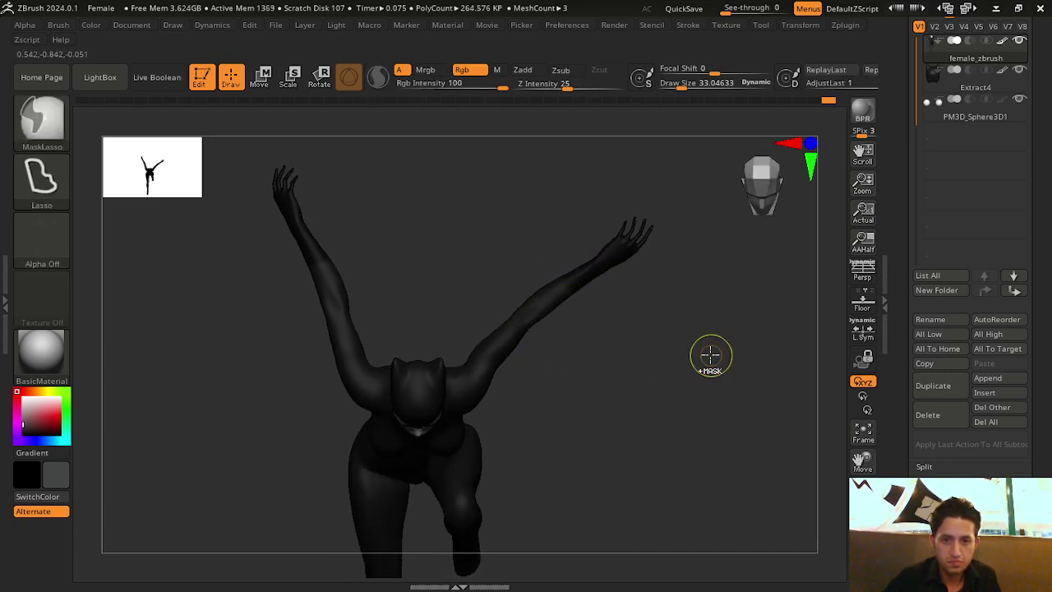
left_click_drag(533, 316, 578, 306, "ctrl")
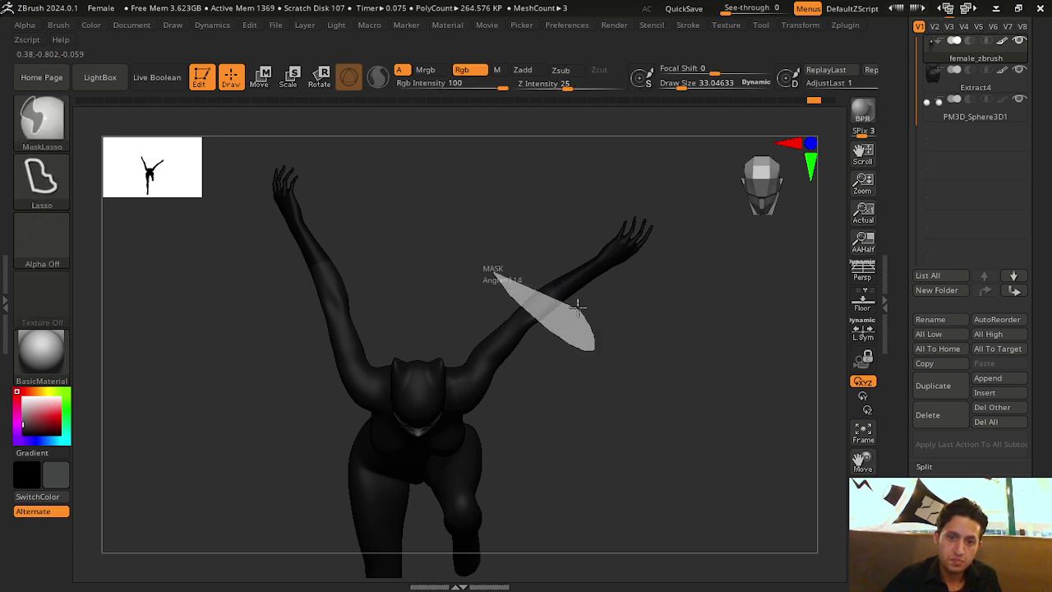
left_click_drag(549, 265, 548, 267, "ctrl")
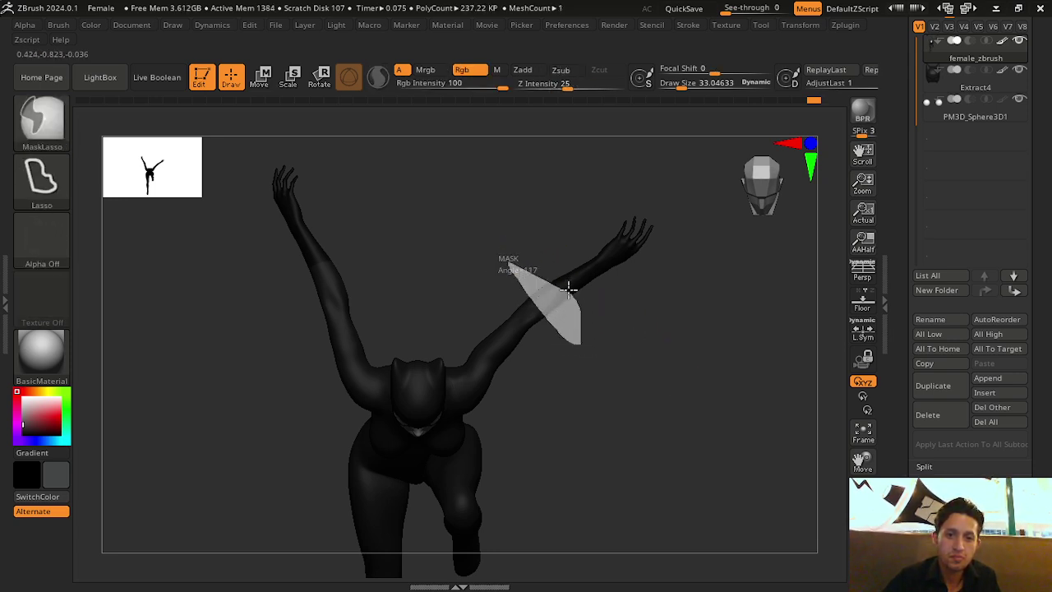
left_click_drag(542, 259, 567, 279, "ctrl")
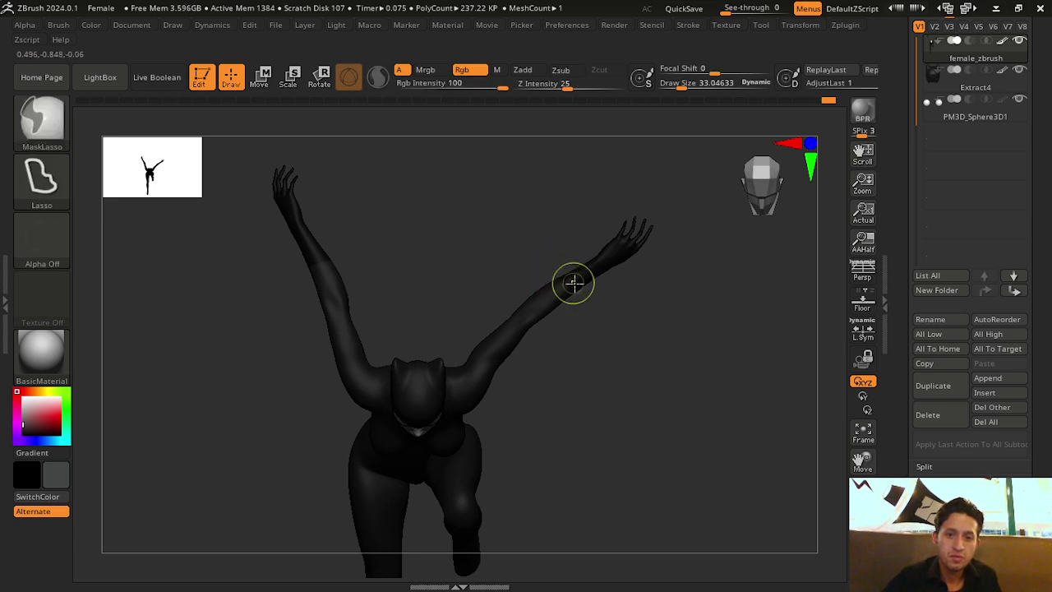
mouse_move(730, 369)
left_mouse_down()
mouse_move(723, 356)
mouse_move(682, 401)
mouse_move(707, 408)
left_mouse_up()
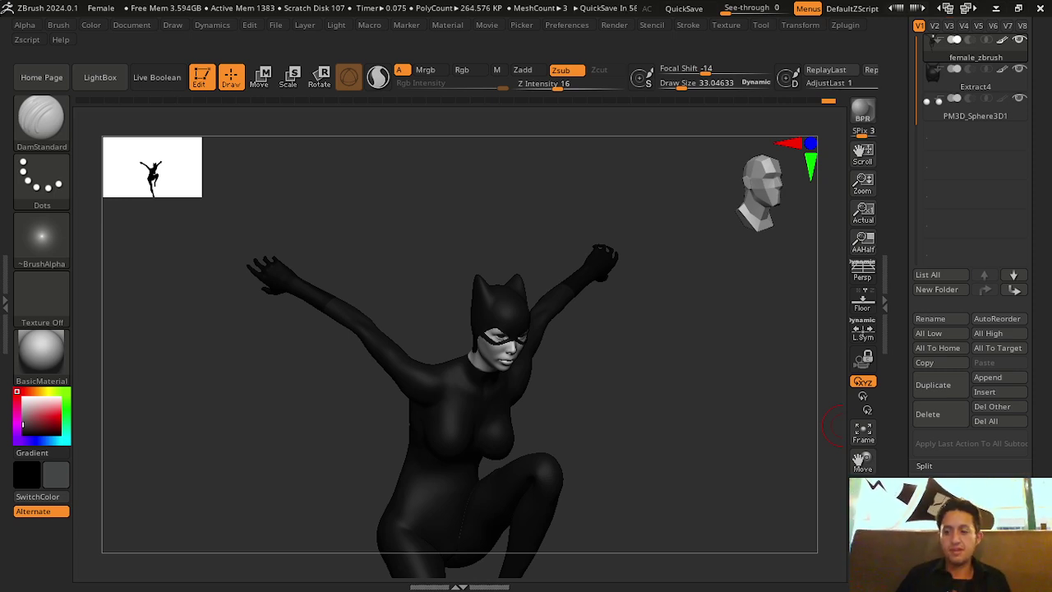
left_click_drag(843, 429, 646, 319)
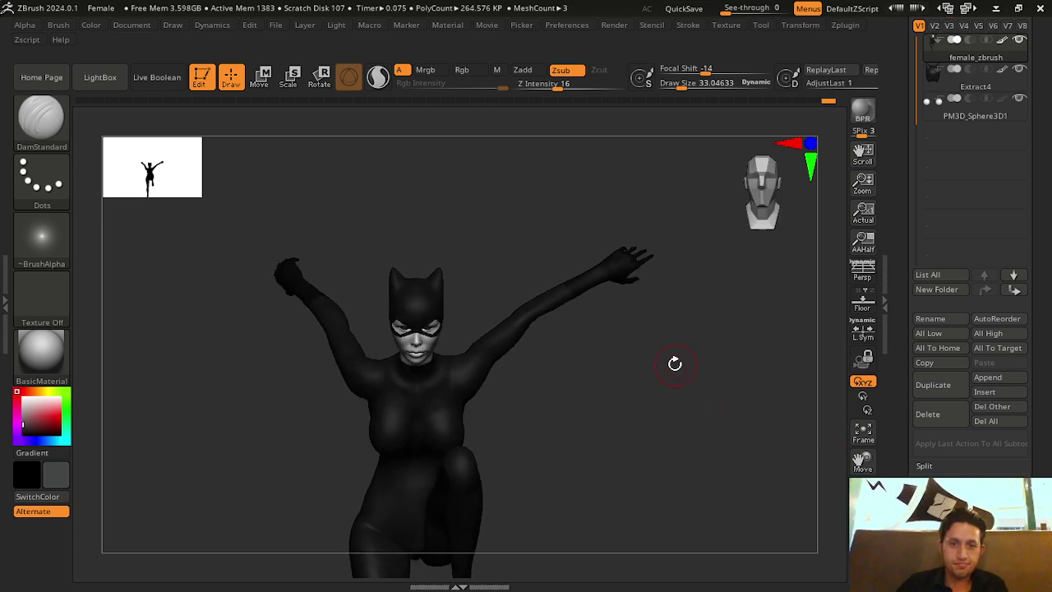
key("ctrl")
mouse_move(662, 356)
left_mouse_down()
mouse_move(638, 474)
mouse_move(632, 401)
mouse_move(670, 433)
mouse_move(816, 436)
left_mouse_up()
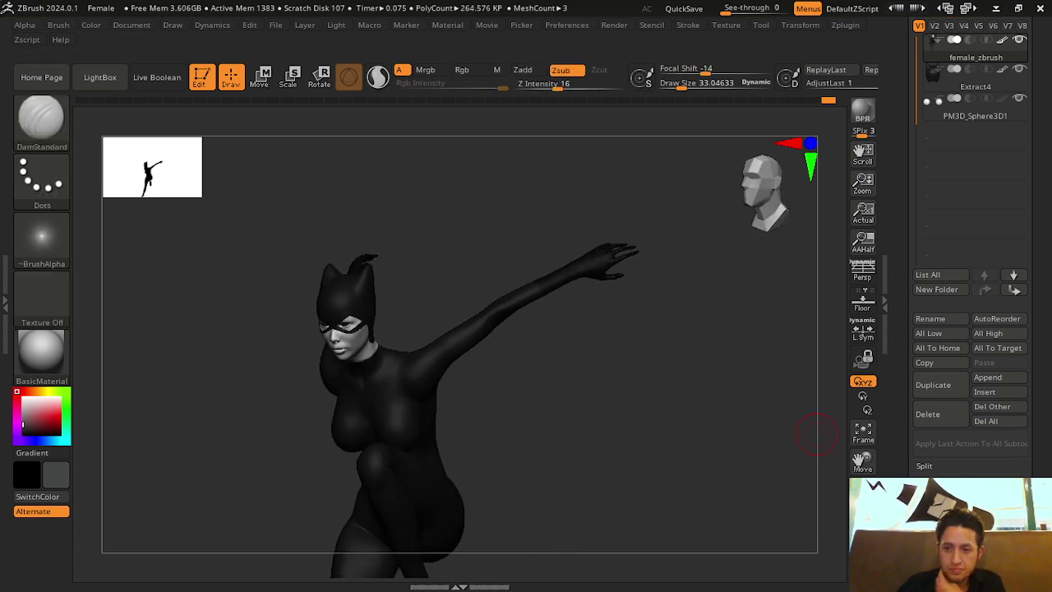
scroll(990, 446, "down", 3)
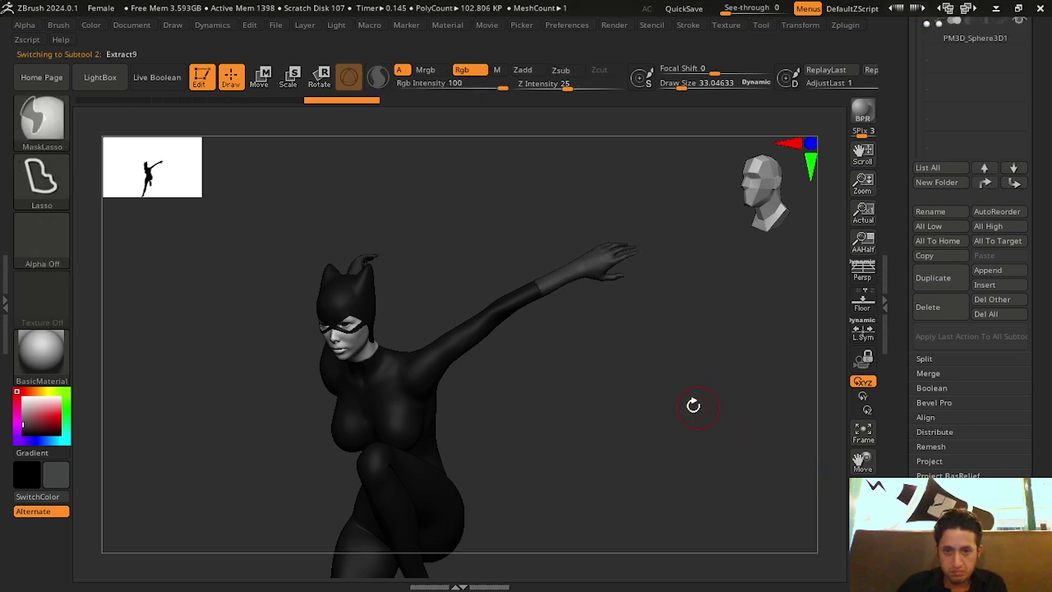
Fill the current subtool with the active colour and frame the figure in a front view
left_click_drag(693, 404, 705, 399)
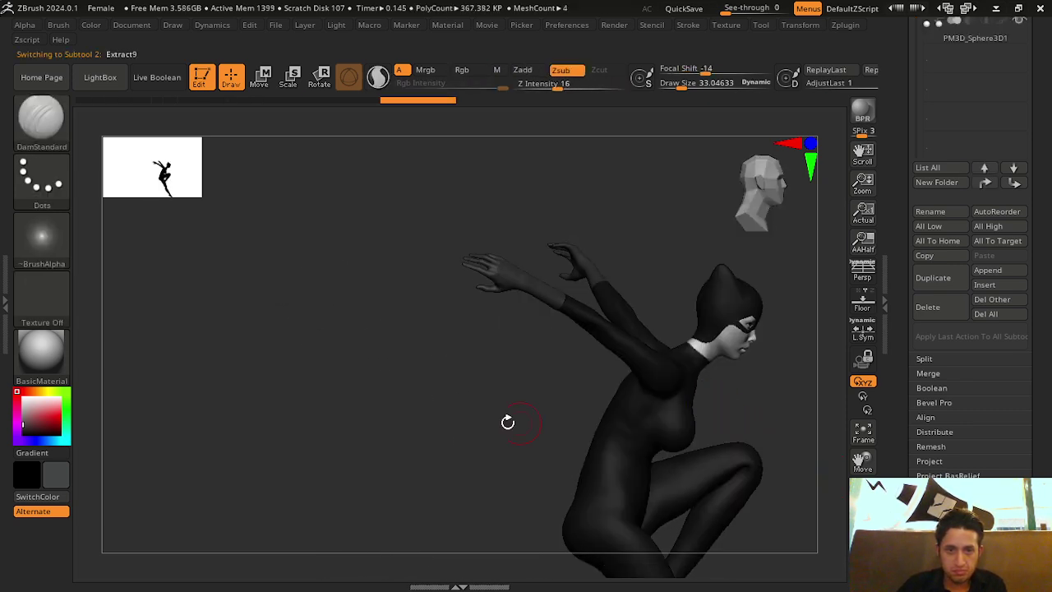
mouse_move(508, 423)
left_mouse_down()
mouse_move(441, 411)
mouse_move(569, 417)
mouse_move(172, 364)
left_mouse_up()
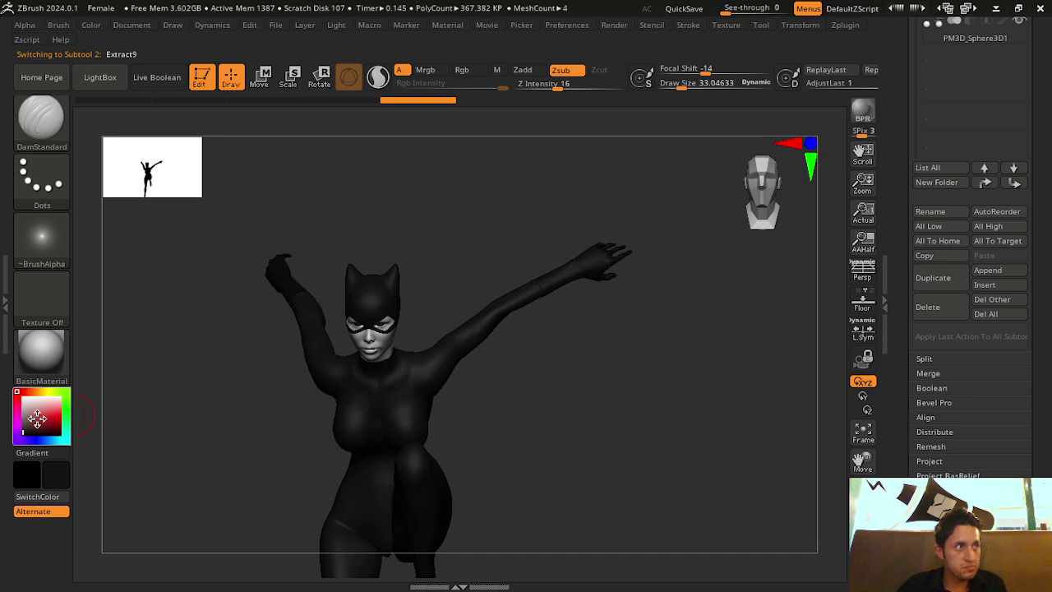
left_click(97, 26)
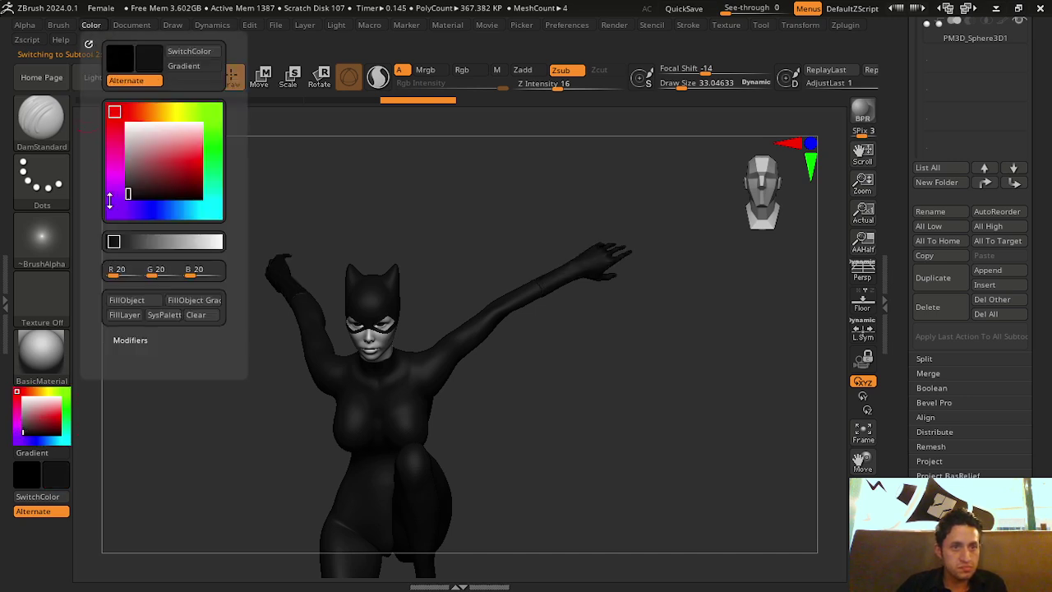
left_click(124, 300)
left_click_drag(623, 381, 272, 375)
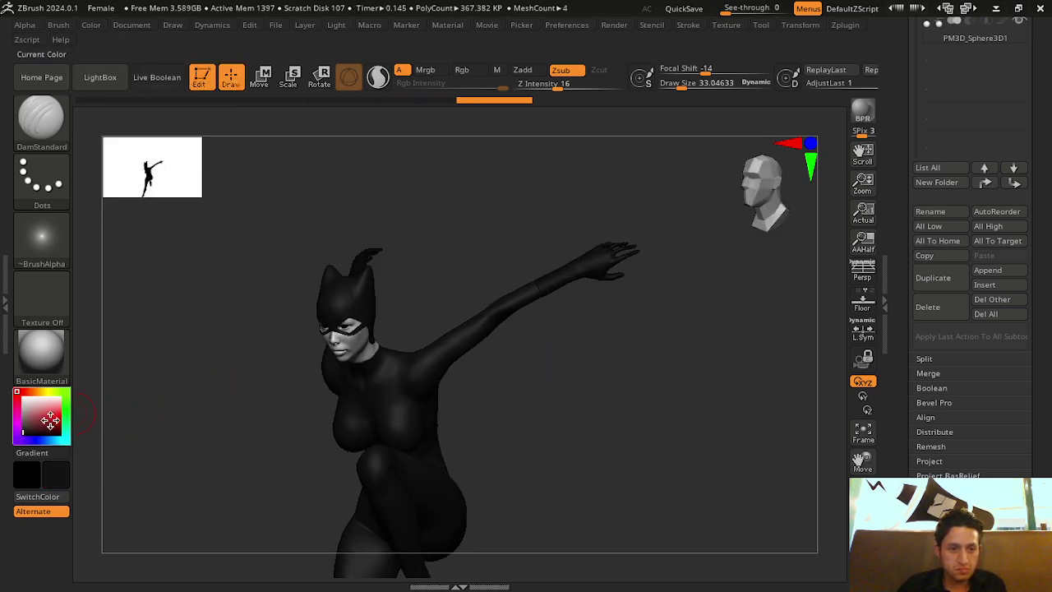
left_click(89, 27)
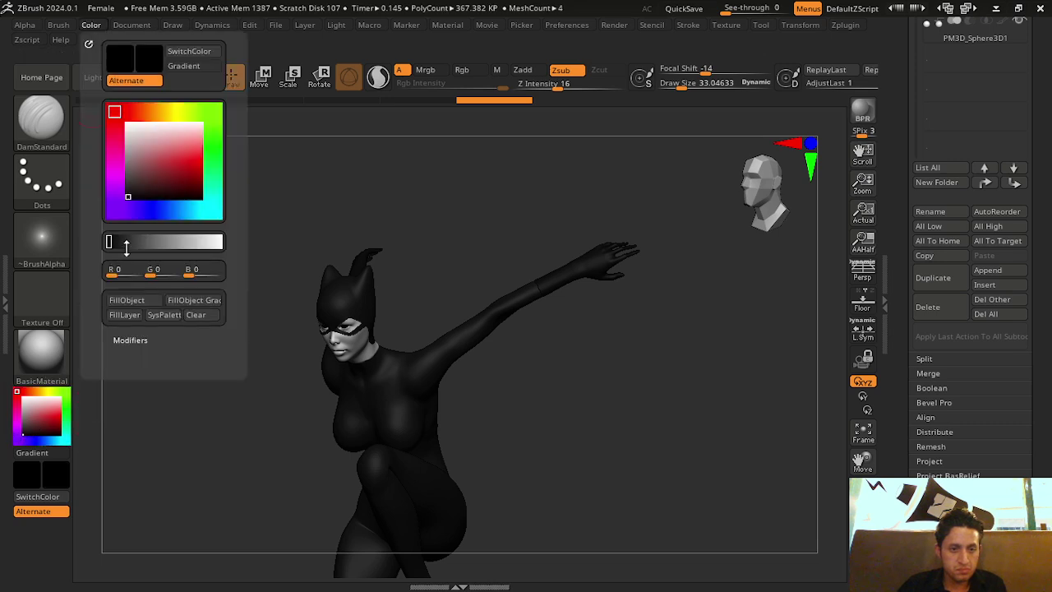
left_click(115, 301)
left_click_drag(646, 360, 682, 387, "shift")
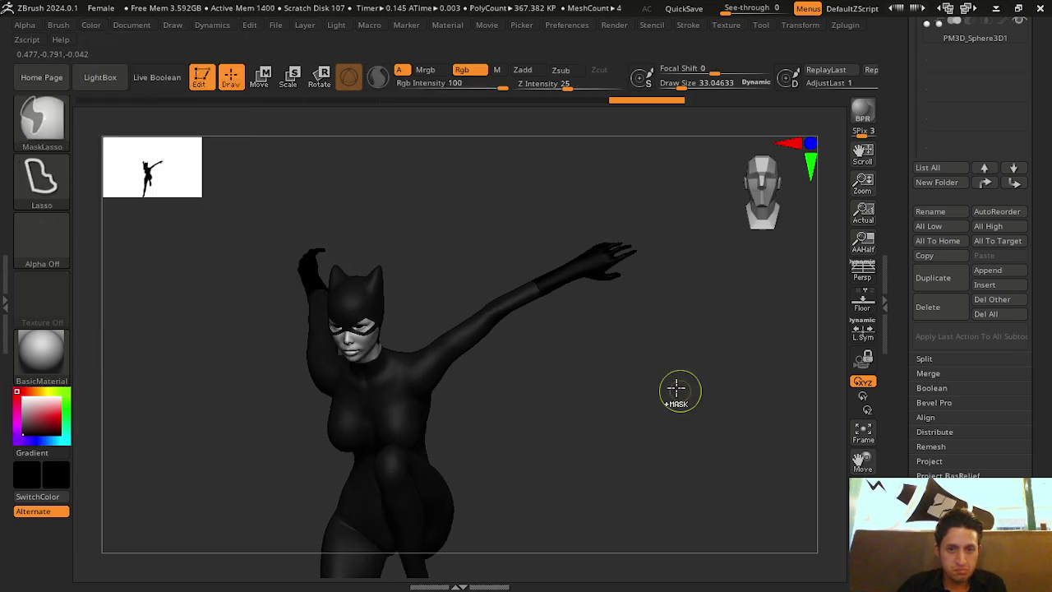
mouse_move(813, 432)
left_mouse_down()
mouse_move(726, 436)
mouse_move(887, 455)
mouse_move(718, 423)
mouse_move(751, 465)
mouse_move(699, 399)
mouse_move(869, 455)
mouse_move(702, 402)
mouse_move(549, 304)
left_mouse_up()
left_click(868, 451)
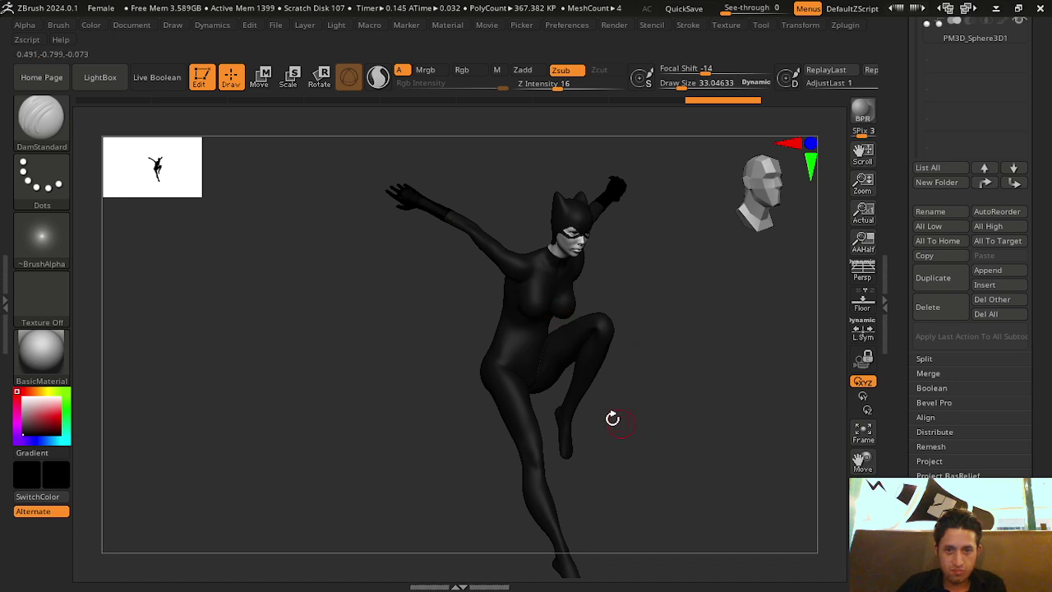
Lasso-mask around the lower leg, then unhide all parts of the figure
mouse_move(575, 393)
left_mouse_down()
mouse_move(677, 446)
mouse_move(586, 438)
mouse_move(658, 429)
left_mouse_up()
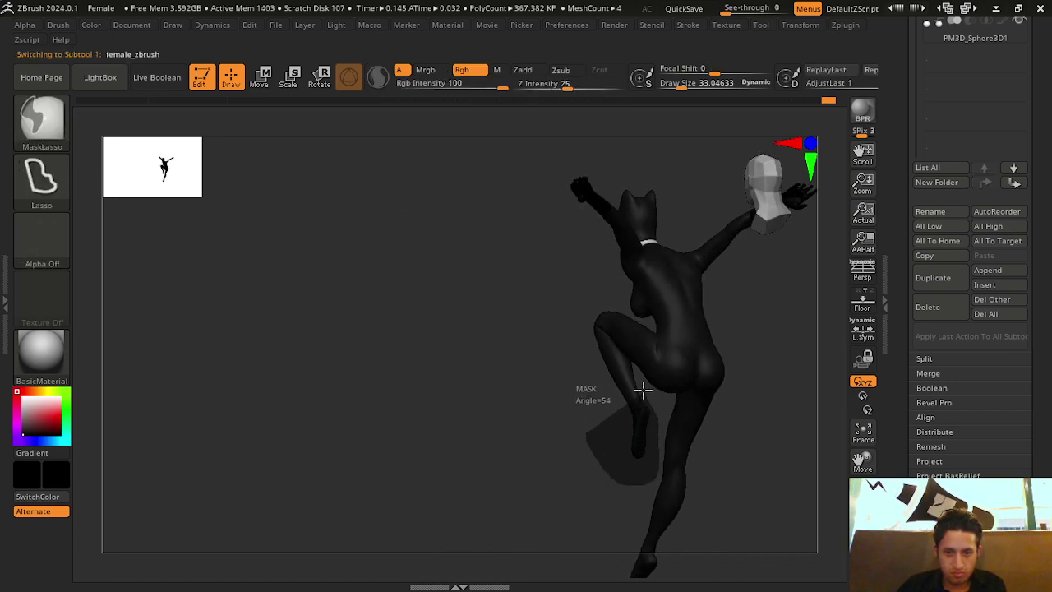
left_click_drag(614, 354, 612, 362, "ctrl")
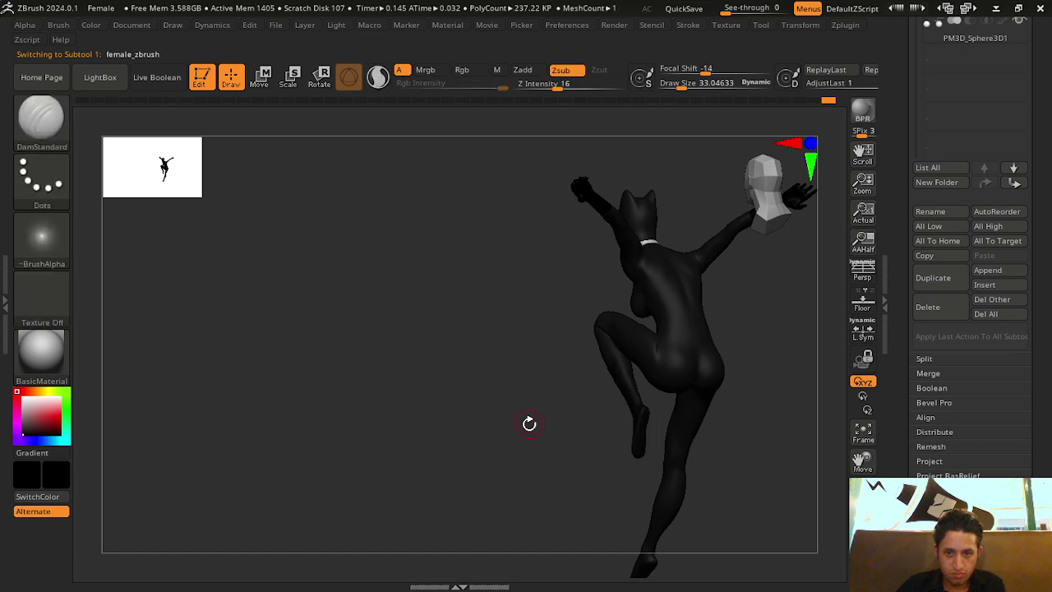
left_click_drag(528, 422, 605, 427)
left_click_drag(709, 460, 690, 460)
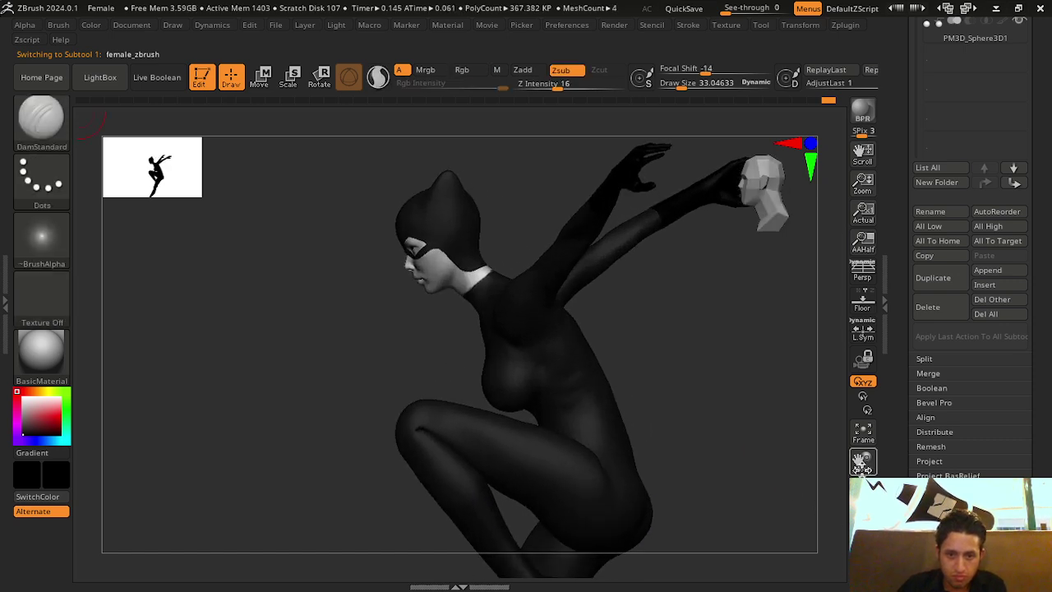
mouse_move(862, 460)
left_mouse_down()
mouse_move(767, 470)
mouse_move(625, 460)
mouse_move(671, 460)
mouse_move(658, 469)
mouse_move(638, 422)
left_mouse_up()
left_click_drag(634, 385, 518, 443, "ctrl")
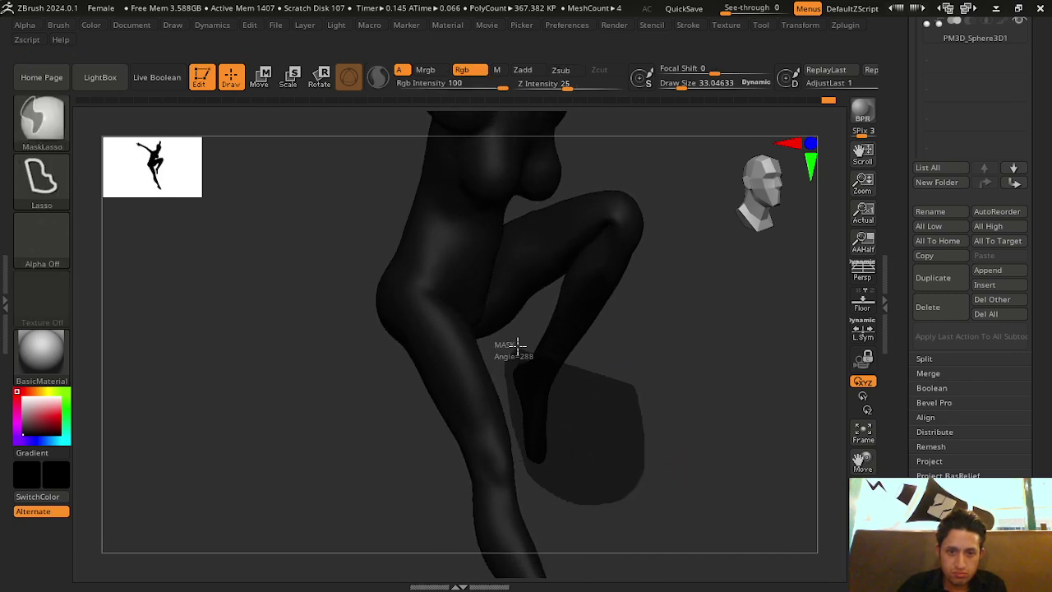
mouse_move(567, 272)
left_mouse_down("ctrl")
mouse_move(644, 327)
mouse_move(666, 369)
mouse_move(629, 369)
left_mouse_up("ctrl")
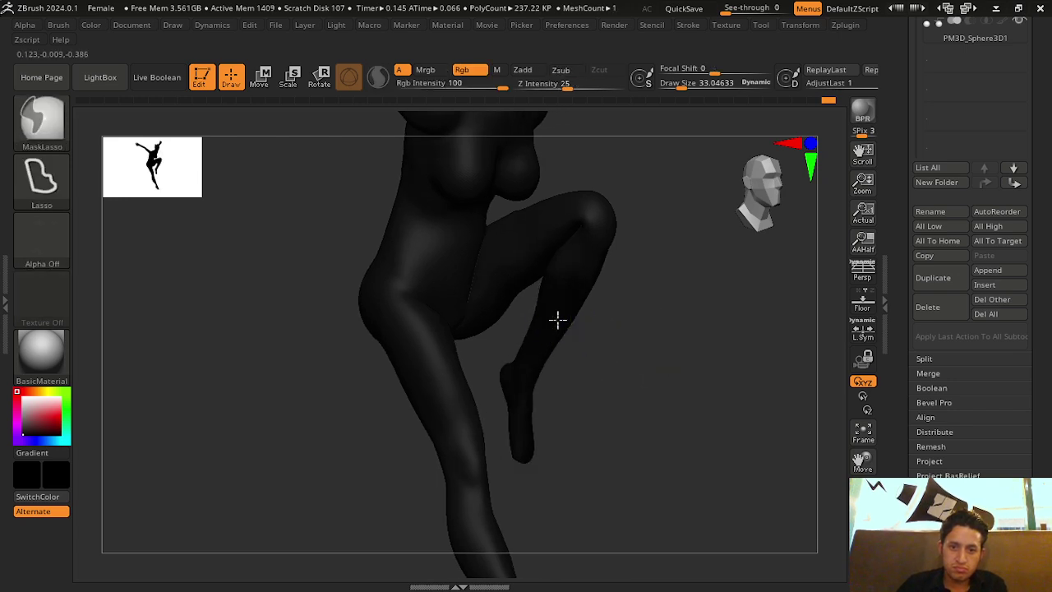
mouse_move(557, 320)
left_mouse_down()
mouse_move(597, 411)
mouse_move(552, 411)
mouse_move(646, 441)
mouse_move(605, 466)
left_mouse_up()
left_click(494, 389, "ctrl+shift")
mouse_move(493, 389)
left_mouse_down()
mouse_move(533, 294)
mouse_move(543, 294)
left_mouse_up()
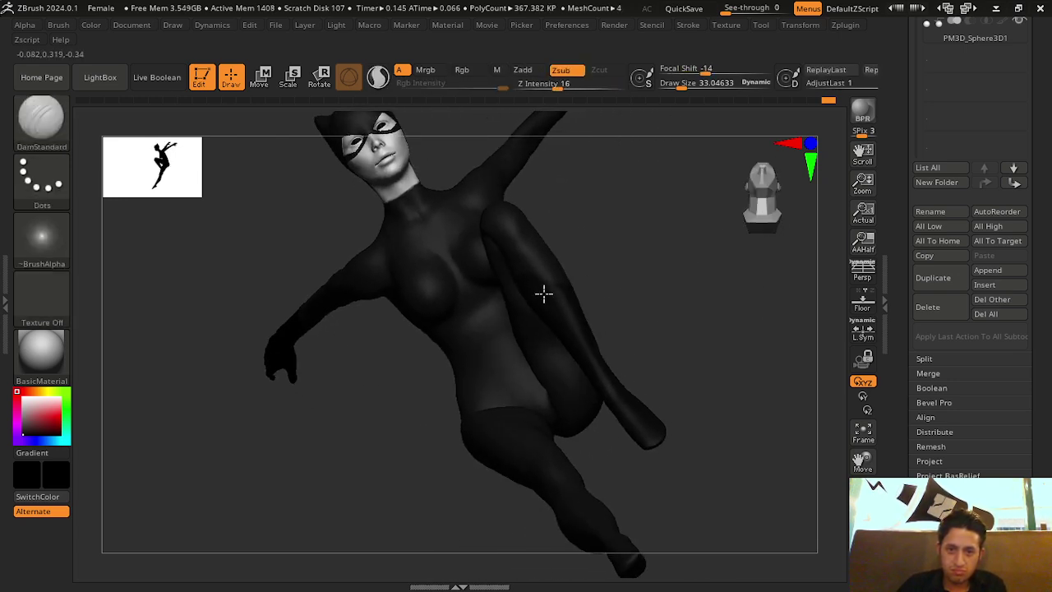
Re-mask the lower-leg region and lasso the upper body from angled leg views
mouse_move(723, 370)
left_mouse_down()
mouse_move(768, 299)
mouse_move(641, 277)
mouse_move(535, 277)
mouse_move(471, 318)
mouse_move(469, 364)
mouse_move(674, 322)
left_mouse_up()
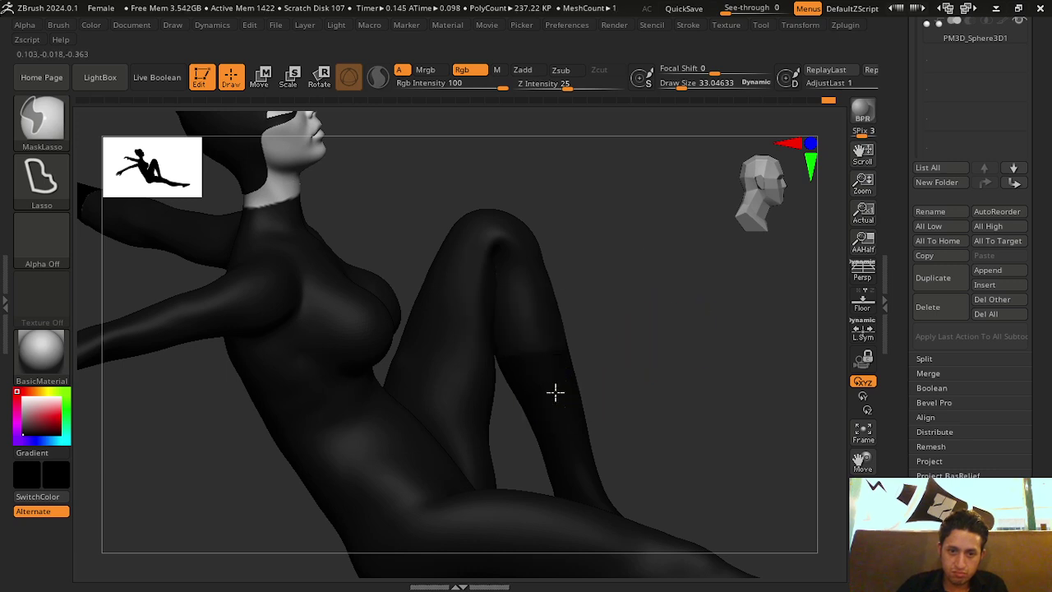
left_click_drag(648, 395, 688, 435, "shift")
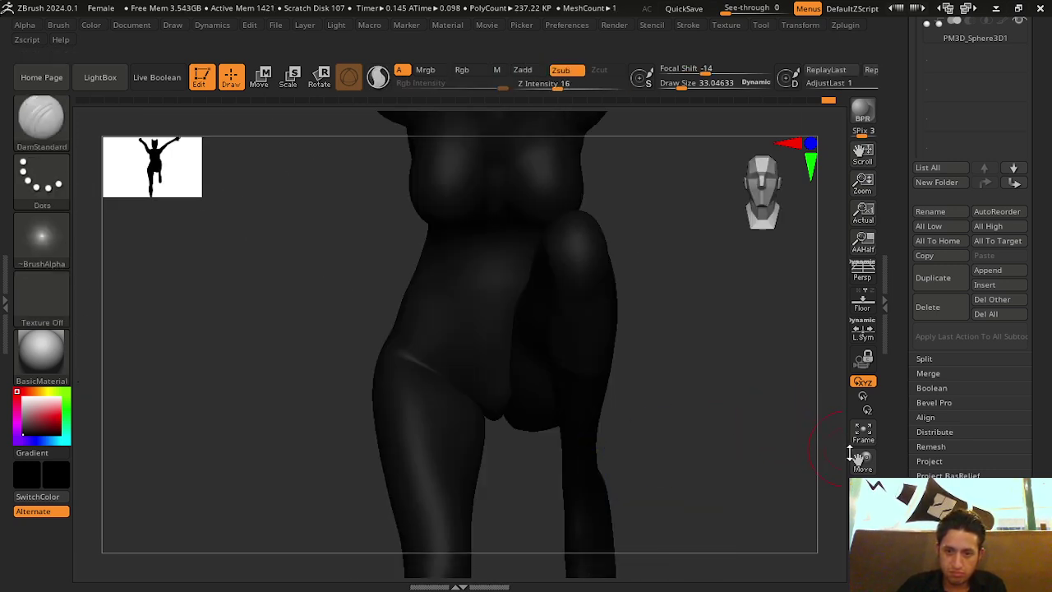
mouse_move(859, 452)
left_mouse_down()
mouse_move(798, 447)
mouse_move(861, 460)
mouse_move(824, 476)
left_mouse_up()
mouse_move(683, 477)
left_mouse_down("ctrl")
mouse_move(425, 406)
mouse_move(530, 337)
mouse_move(564, 332)
left_mouse_up("ctrl")
key("ctrl")
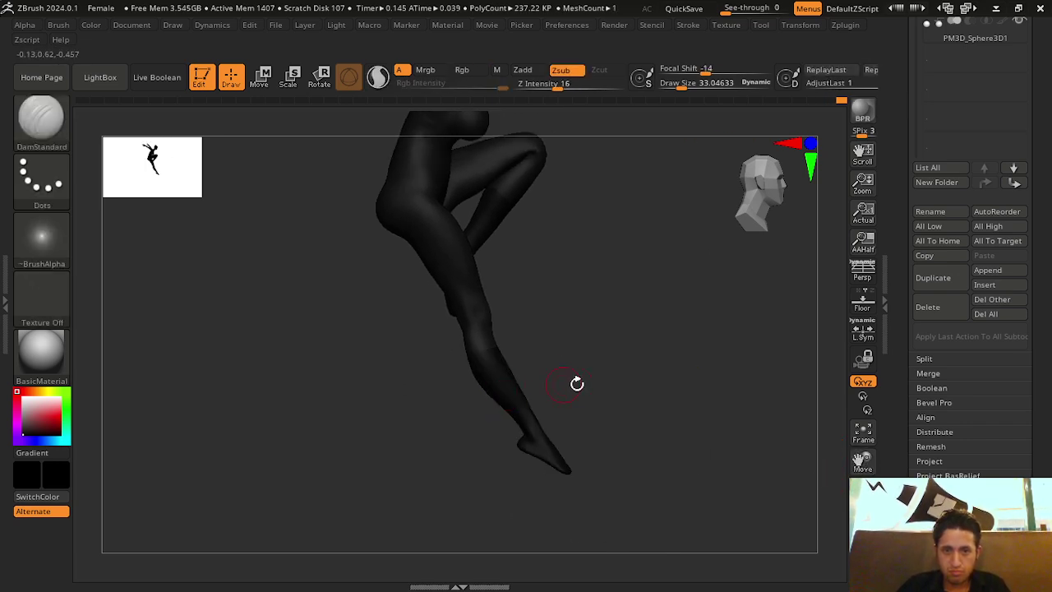
left_click_drag(641, 378, 581, 394, "shift")
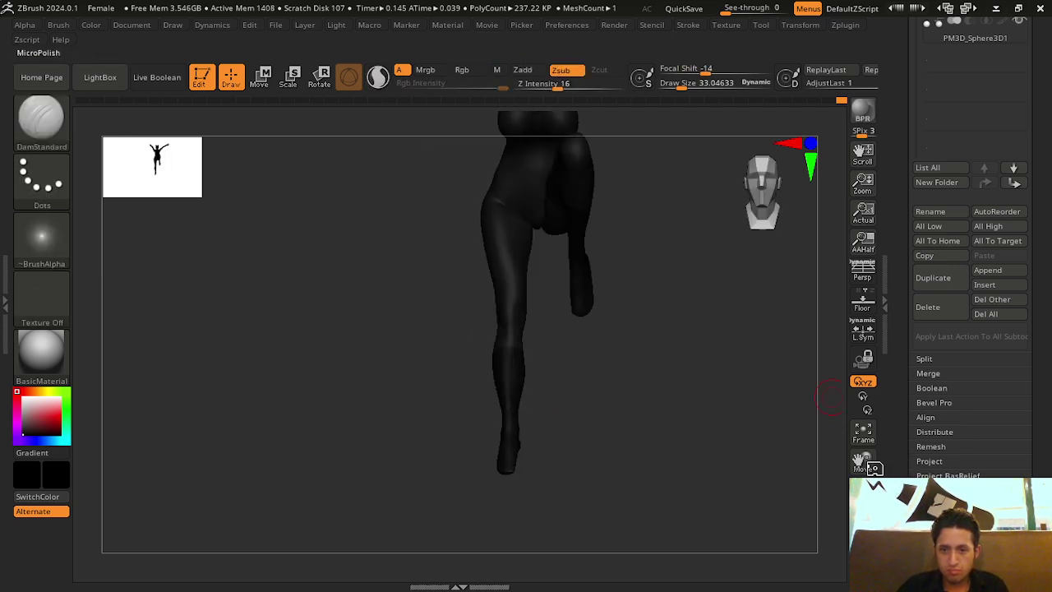
left_click_drag(872, 468, 864, 460)
key("ctrl")
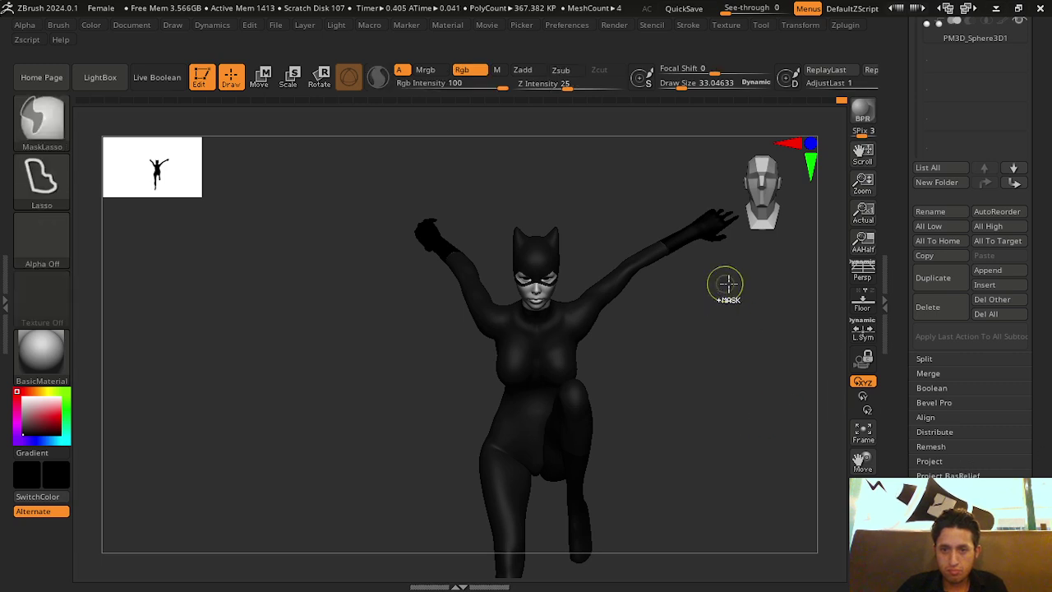
left_click_drag(764, 276, 794, 125, "ctrl")
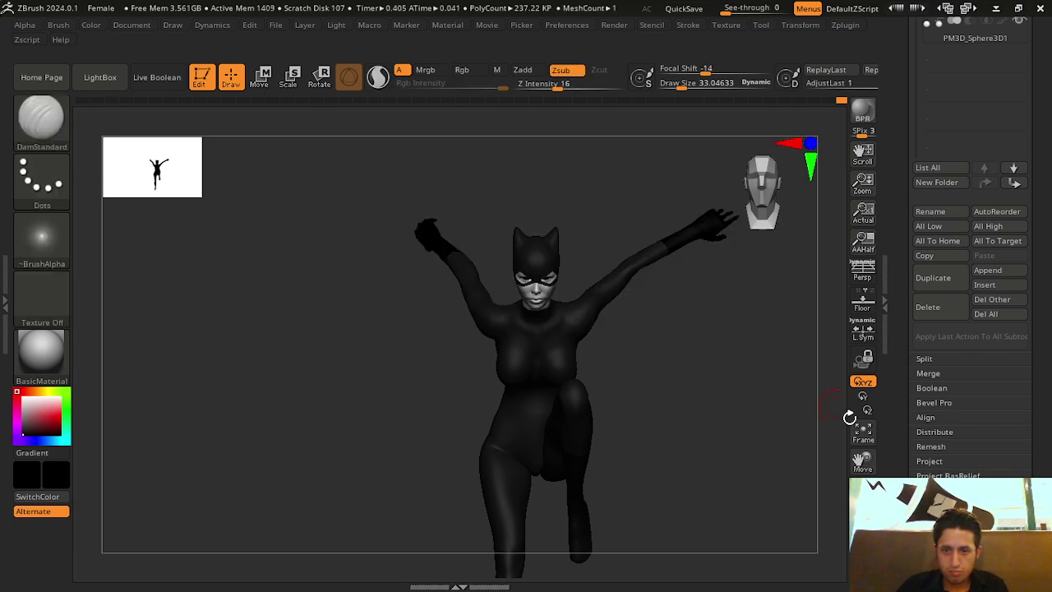
left_click_drag(832, 479, 813, 359)
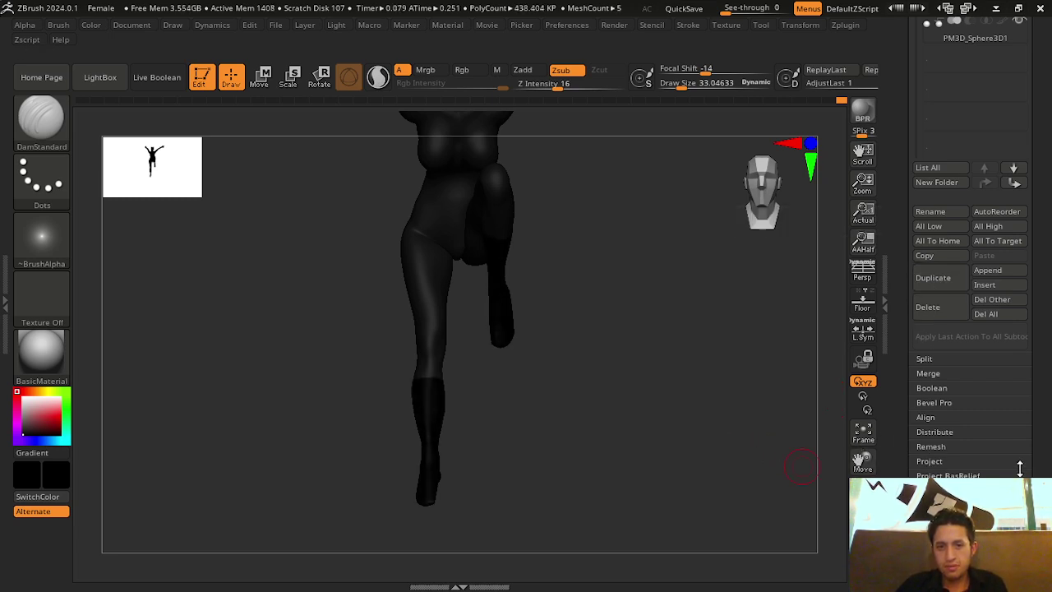
left_click_drag(1049, 443, 1049, 401)
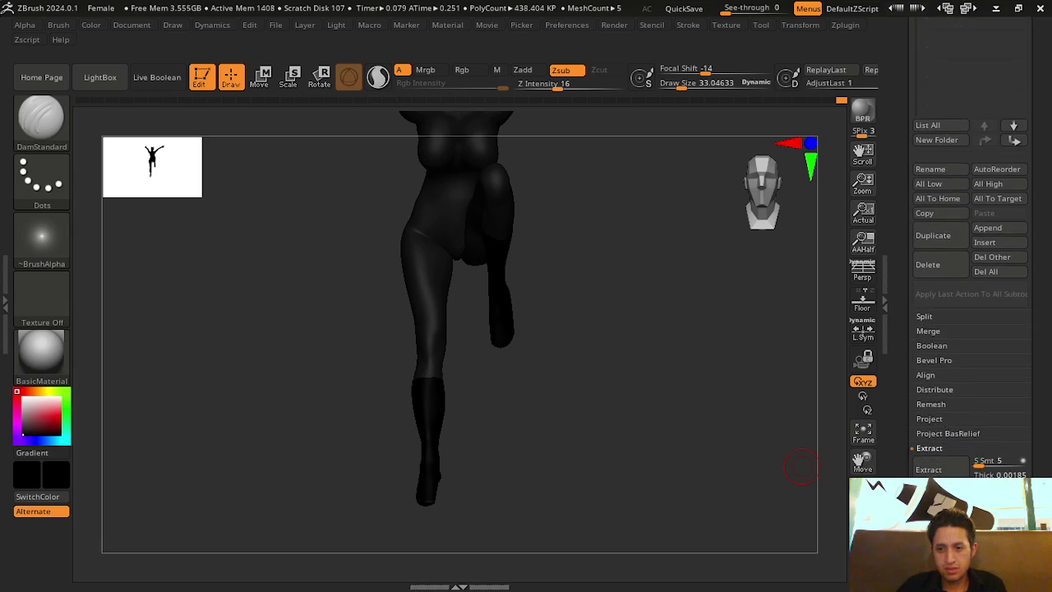
Select the extracted lower-leg piece and frame the whole figure in a front view
left_click_drag(671, 444, 690, 447)
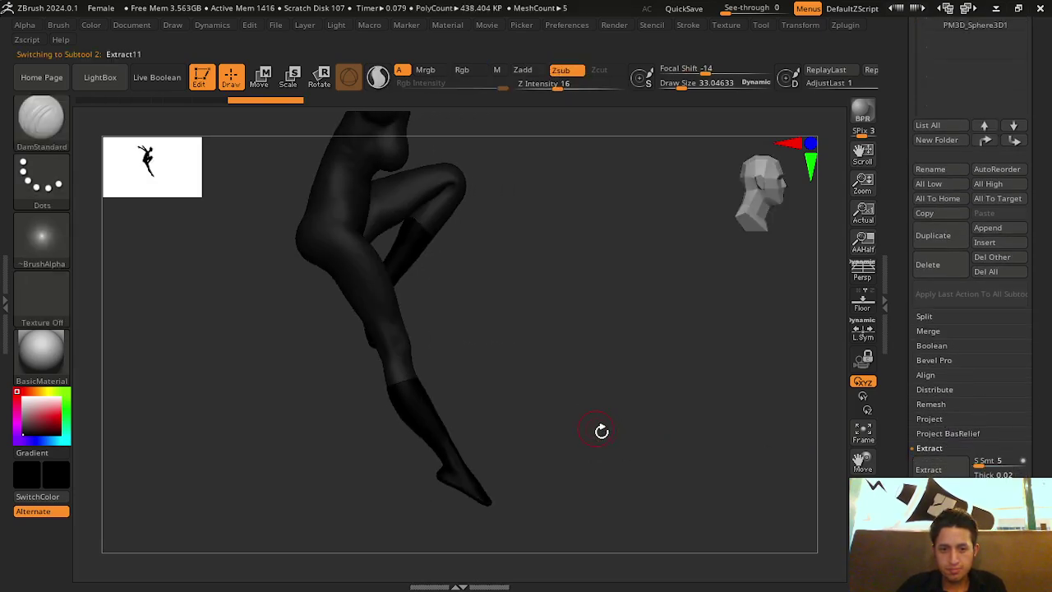
mouse_move(601, 430)
left_mouse_down()
mouse_move(625, 447)
mouse_move(453, 387)
left_mouse_up()
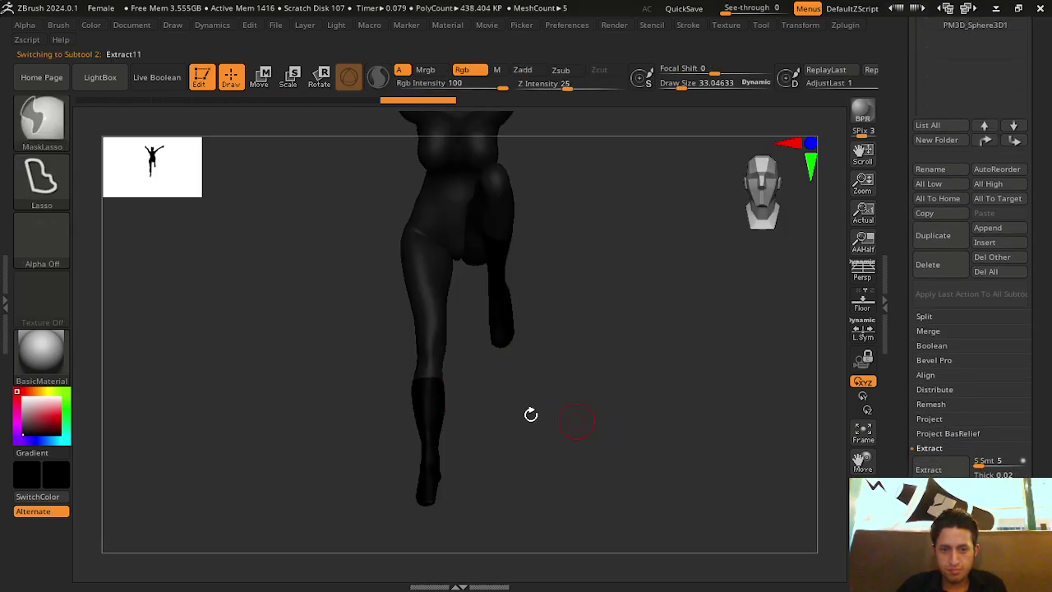
left_click(428, 341, "alt")
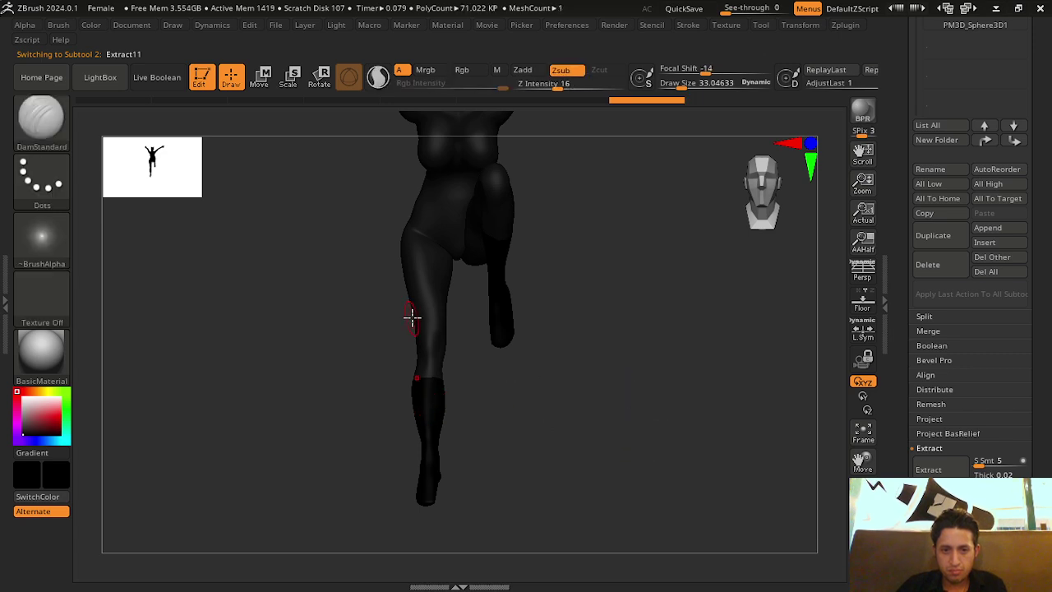
left_click_drag(655, 425, 841, 442)
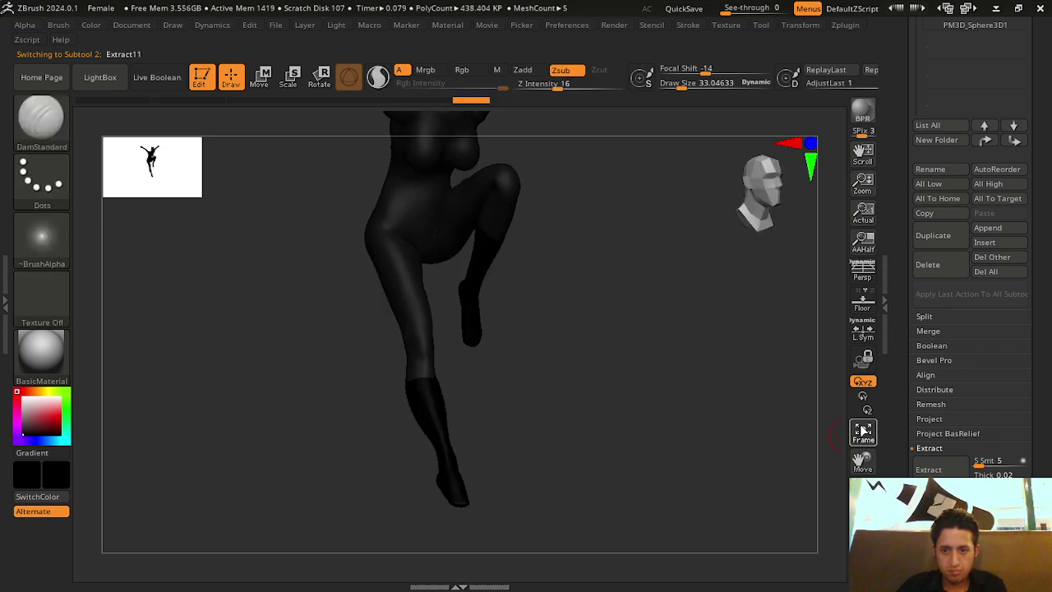
left_click(863, 431)
mouse_move(634, 430)
left_mouse_down()
mouse_move(688, 453)
mouse_move(763, 452)
mouse_move(692, 468)
mouse_move(724, 481)
left_mouse_up()
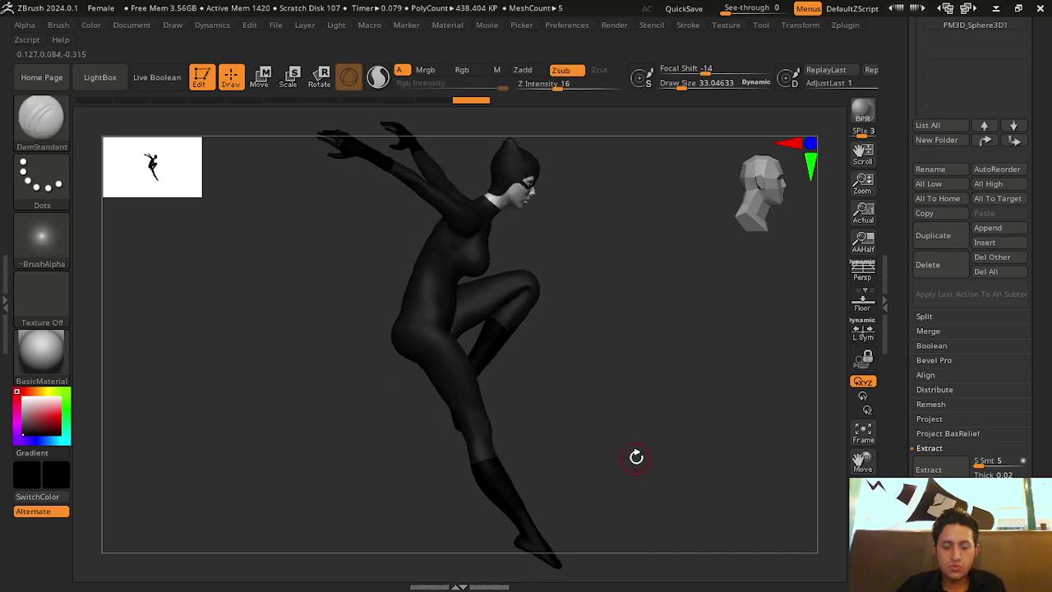
mouse_move(634, 455)
left_mouse_down()
mouse_move(627, 485)
mouse_move(665, 494)
mouse_move(649, 460)
left_mouse_up()
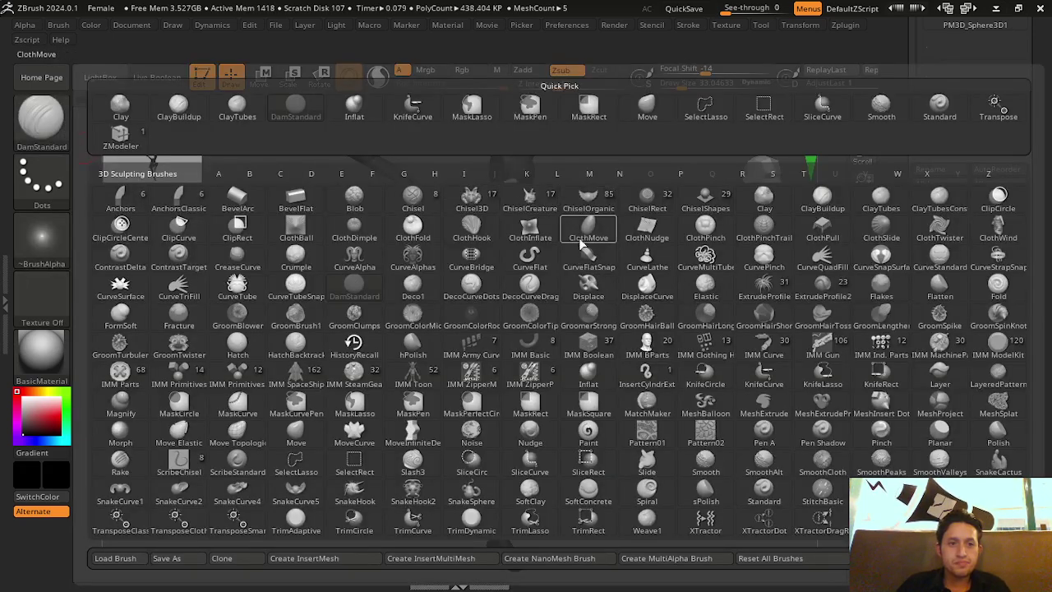
Close the brush picker and scroll the Subtool palette to reveal Append and Insert
key("Escape")
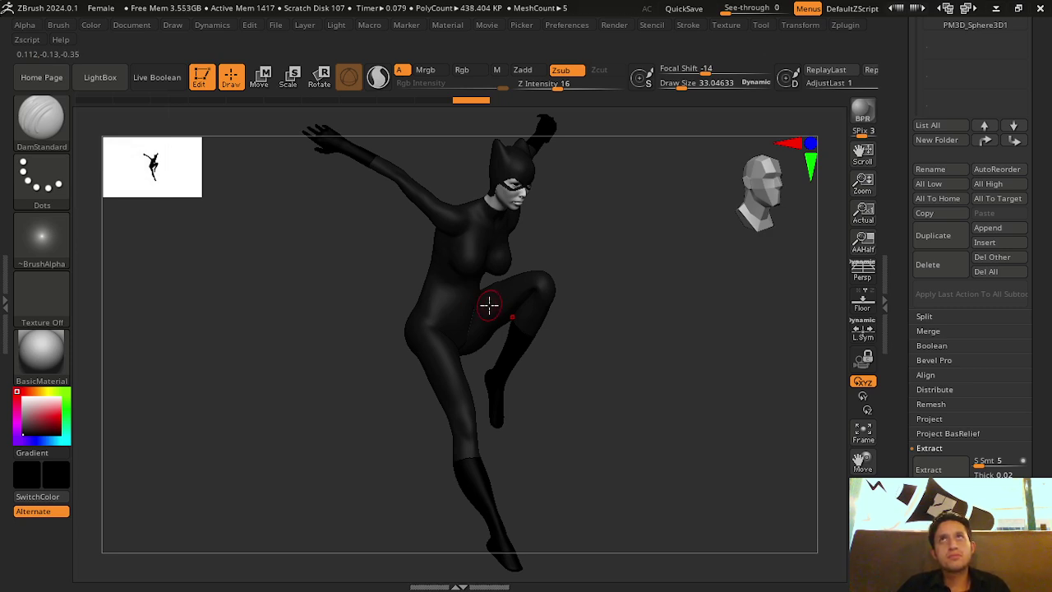
mouse_move(575, 310)
left_mouse_down()
mouse_move(679, 357)
mouse_move(780, 305)
left_mouse_up()
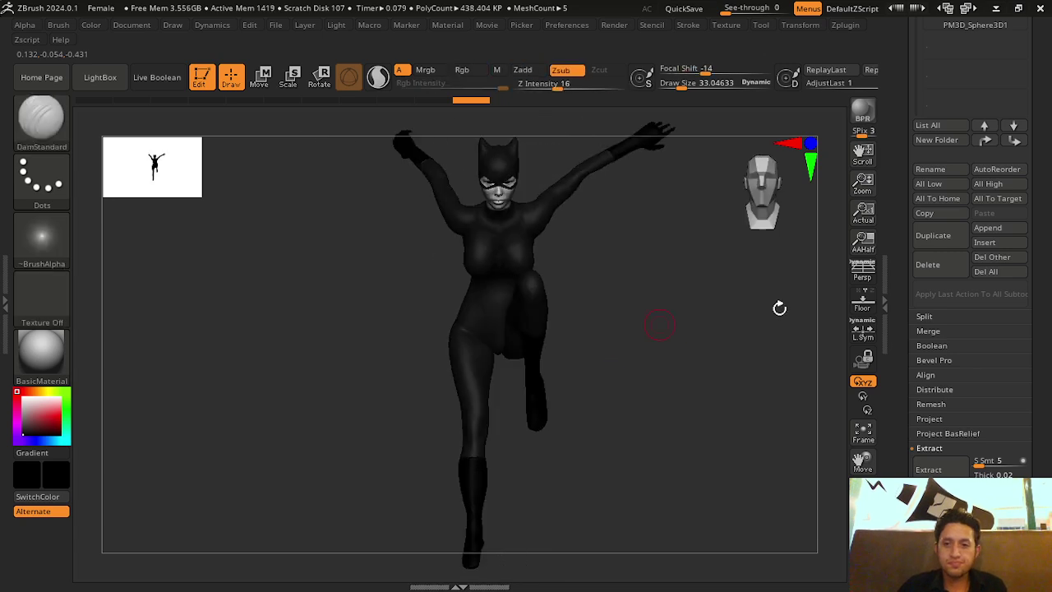
scroll(1028, 329, "down", 3)
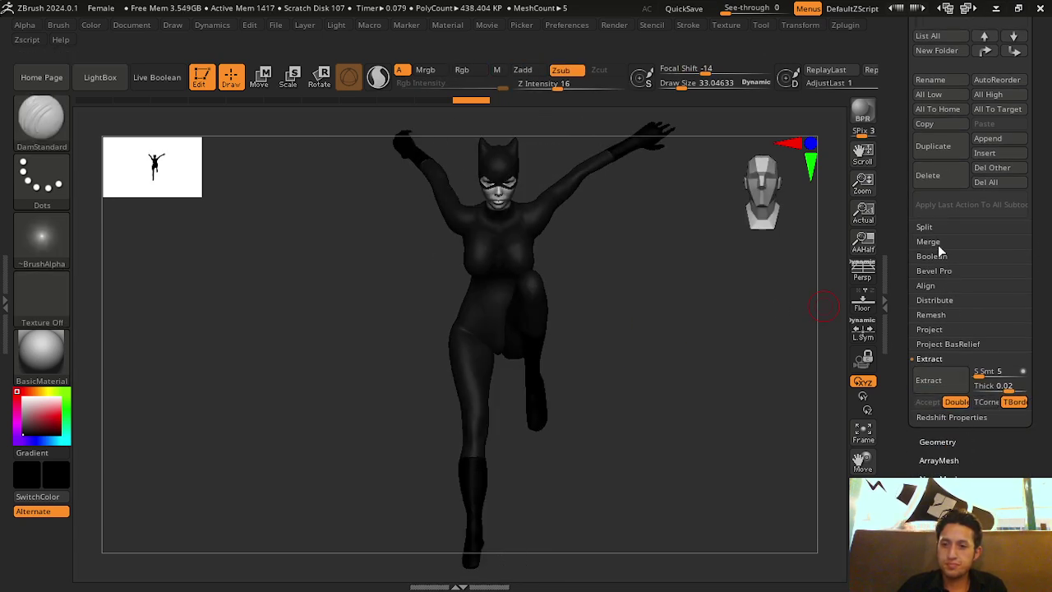
scroll(986, 447, "down", 5)
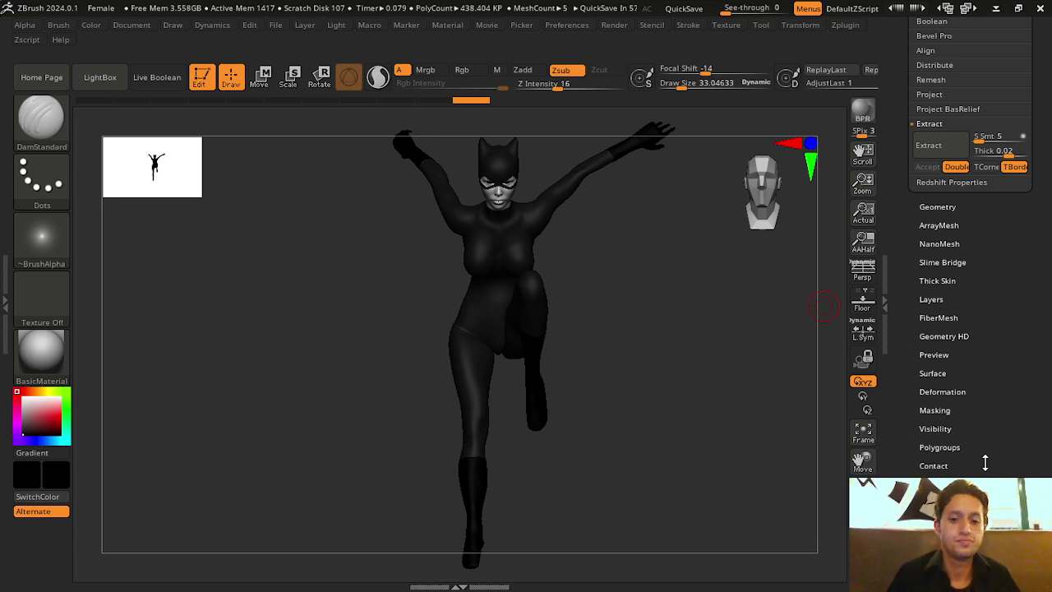
mouse_move(677, 318)
left_mouse_down()
mouse_move(735, 312)
mouse_move(649, 332)
left_mouse_up()
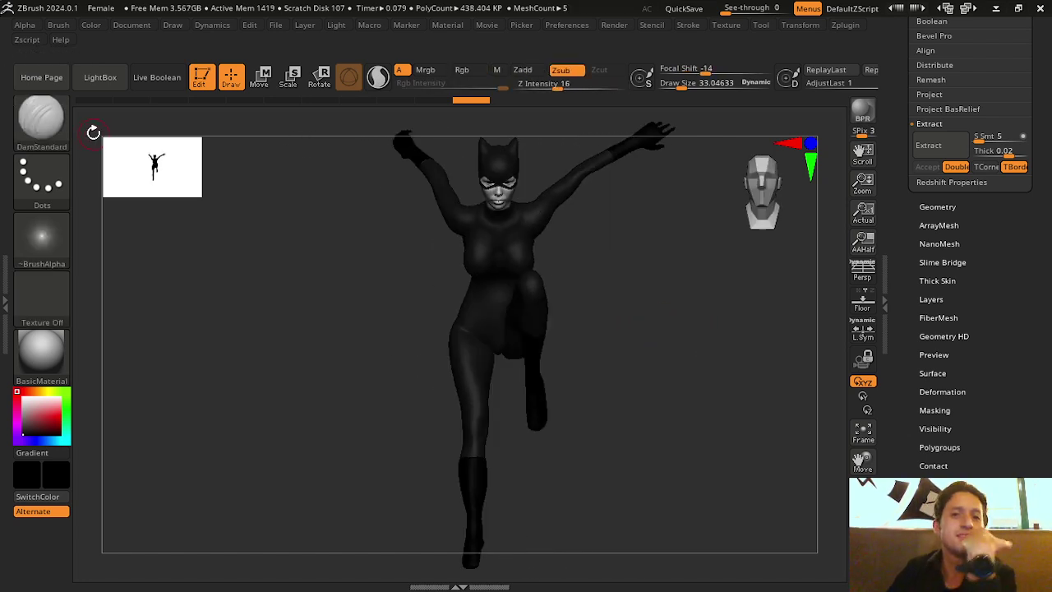
mouse_move(713, 310)
left_mouse_down()
mouse_move(662, 319)
mouse_move(690, 316)
left_mouse_up()
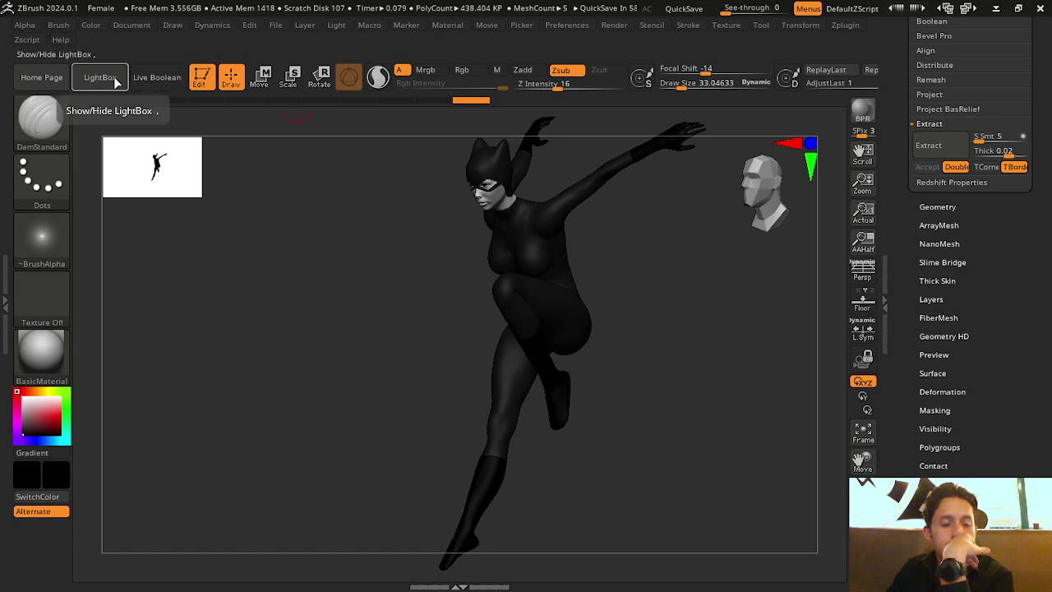
left_click(52, 124)
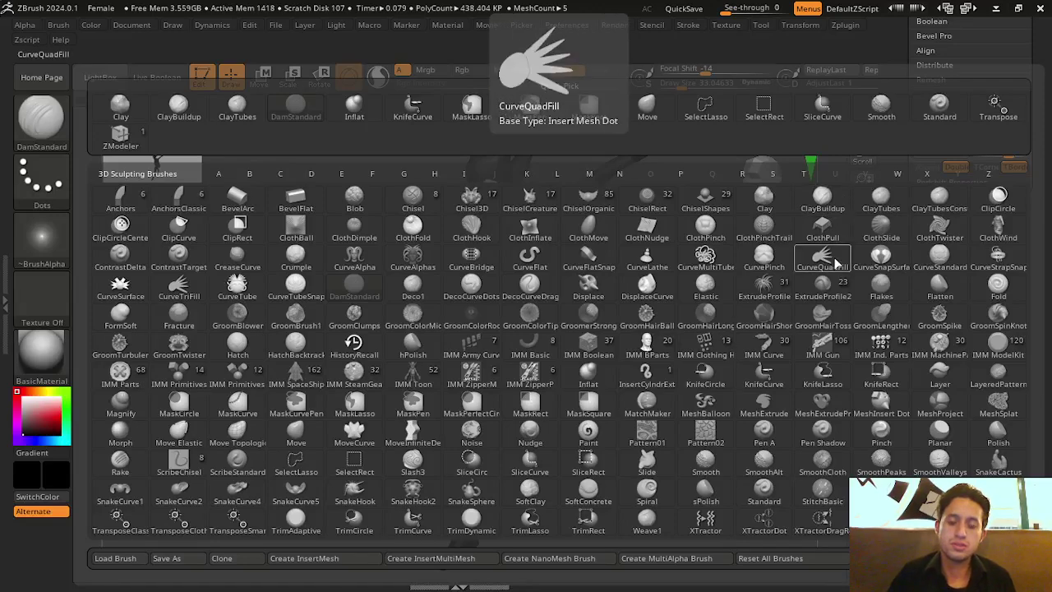
left_click(799, 284)
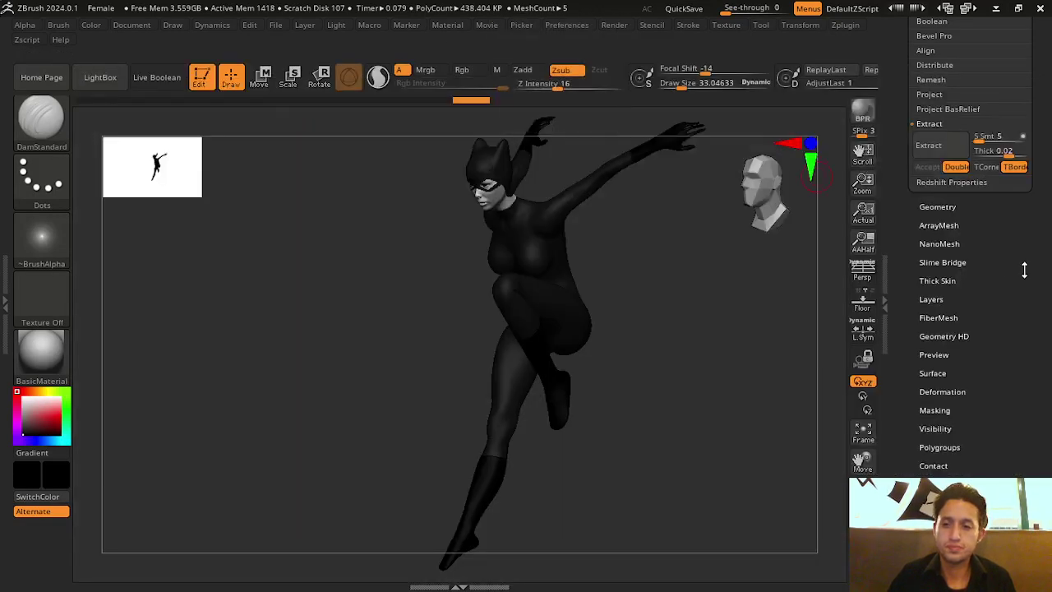
scroll(1011, 315, "down", 3)
Insert a Cylinder3D as a new subtool and fit it in the view
scroll(1011, 316, "down", 1)
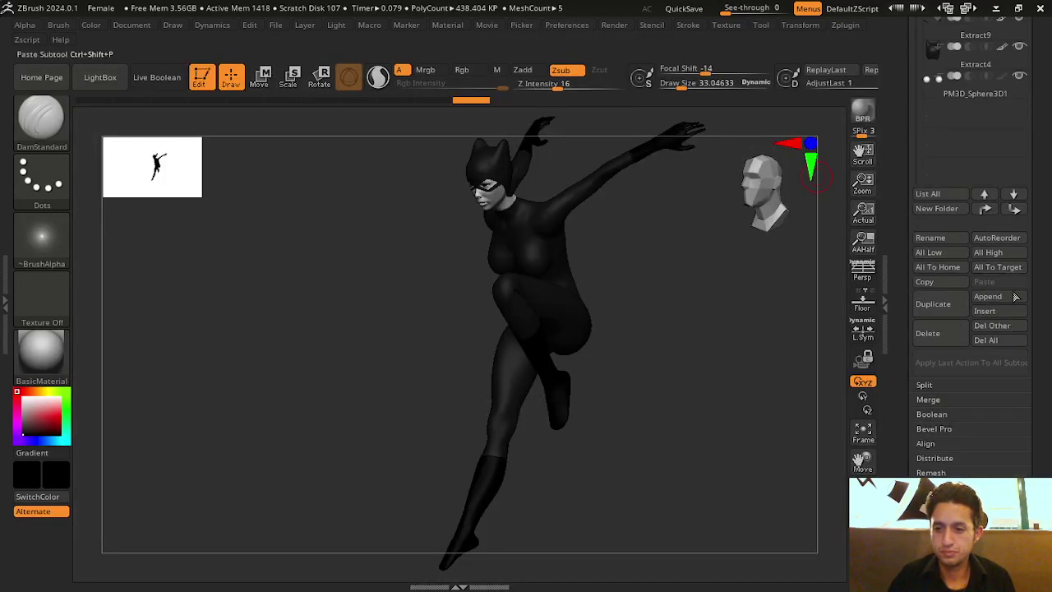
left_click(1009, 312)
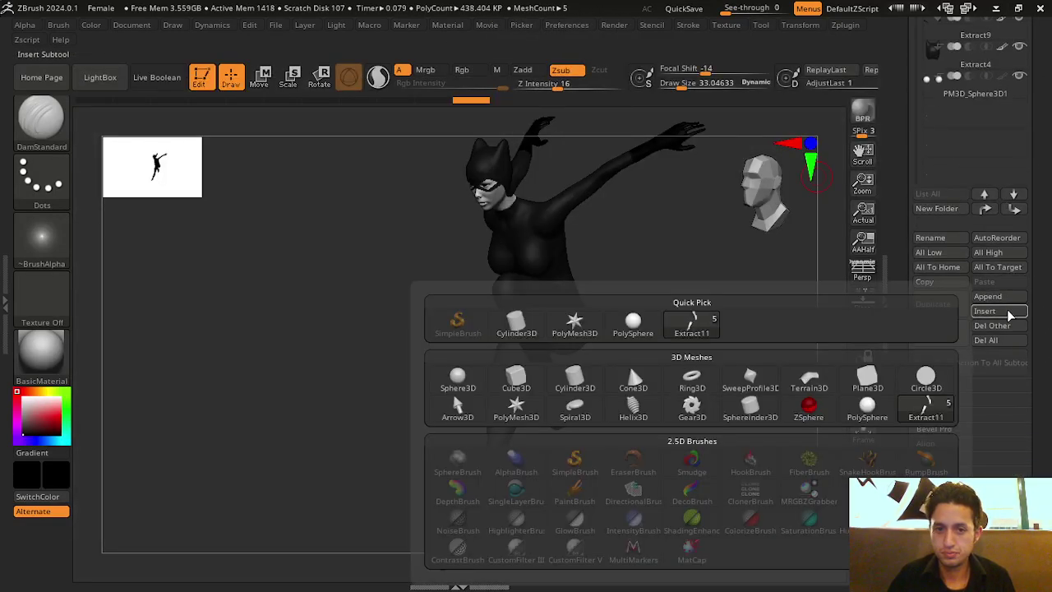
left_click(510, 322)
left_click(20, 400)
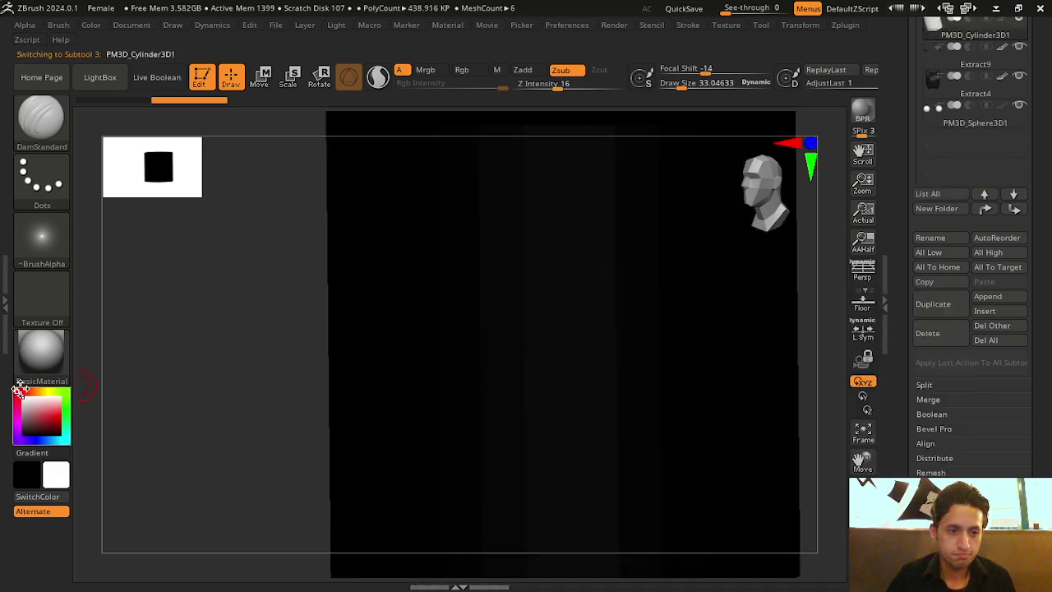
left_click_drag(259, 364, 336, 356)
left_click(863, 433)
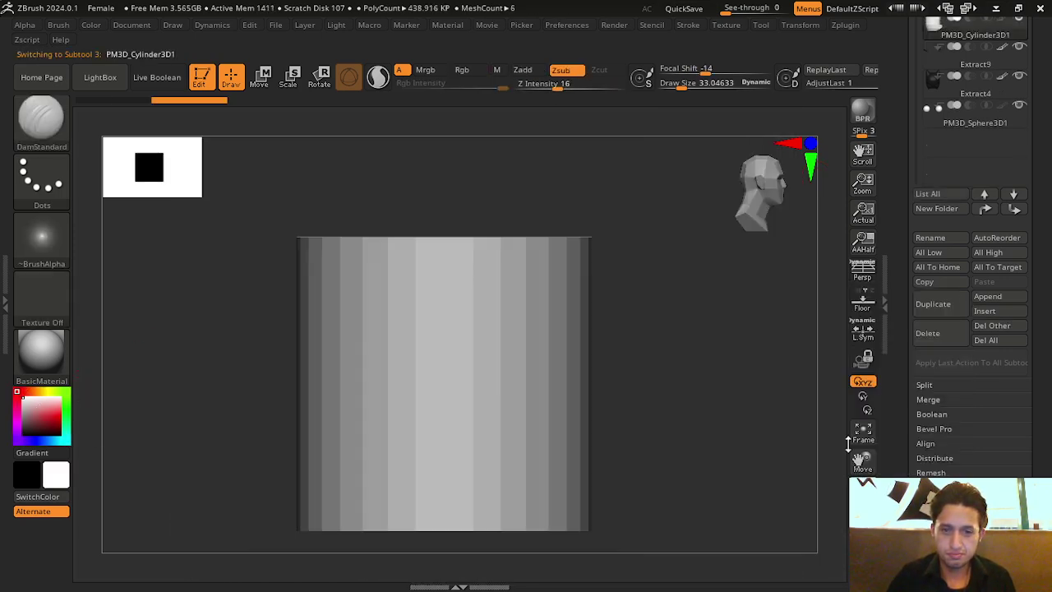
Rotate the cylinder onto its side and scale it to fit around the thigh
left_click(318, 76)
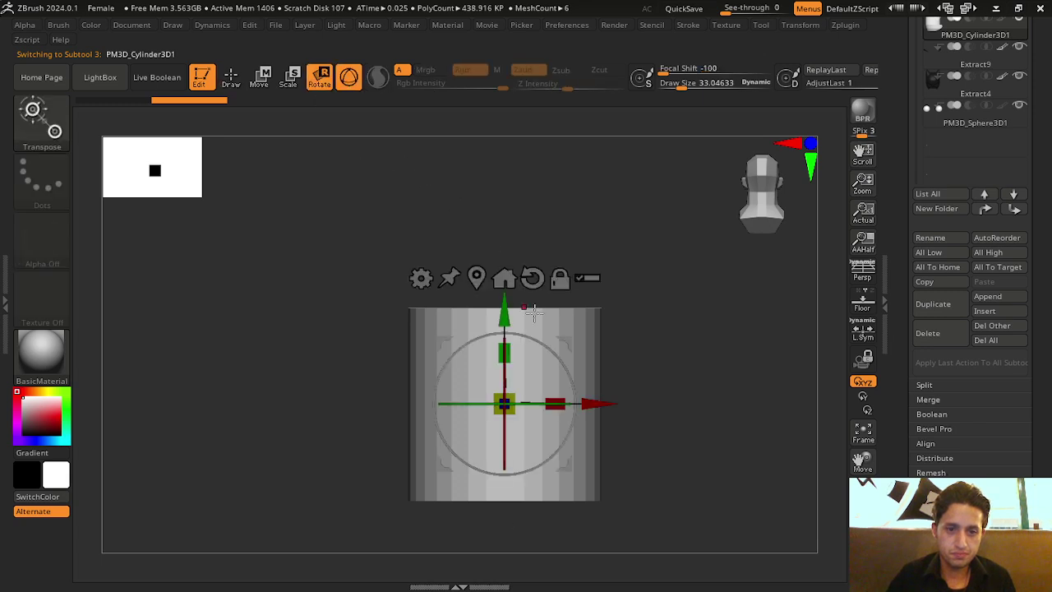
left_click_drag(536, 340, 681, 413)
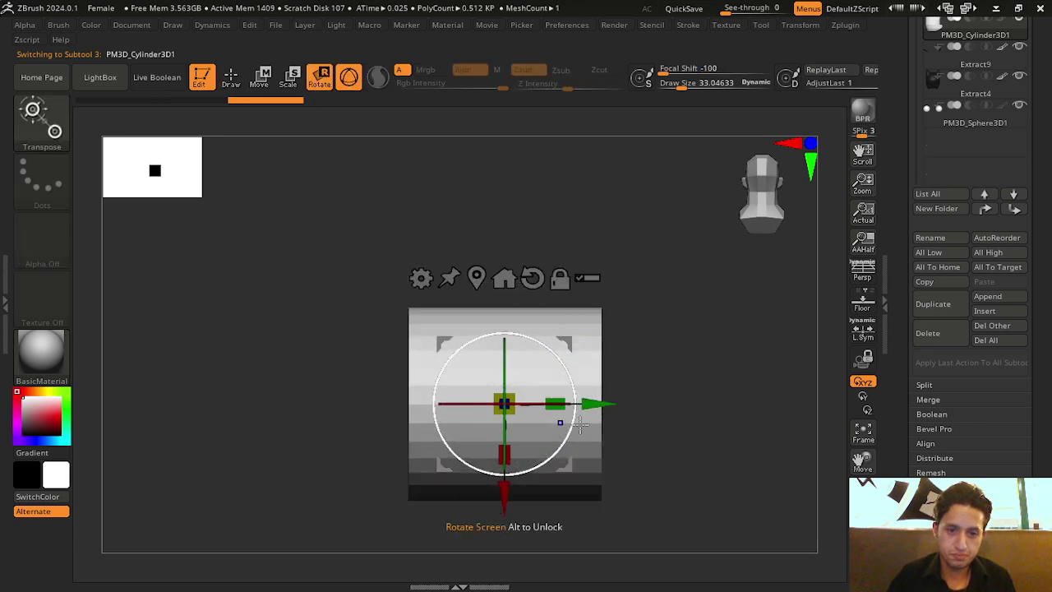
mouse_move(556, 409)
left_mouse_down()
mouse_move(425, 387)
mouse_move(640, 409)
mouse_move(547, 411)
left_mouse_up()
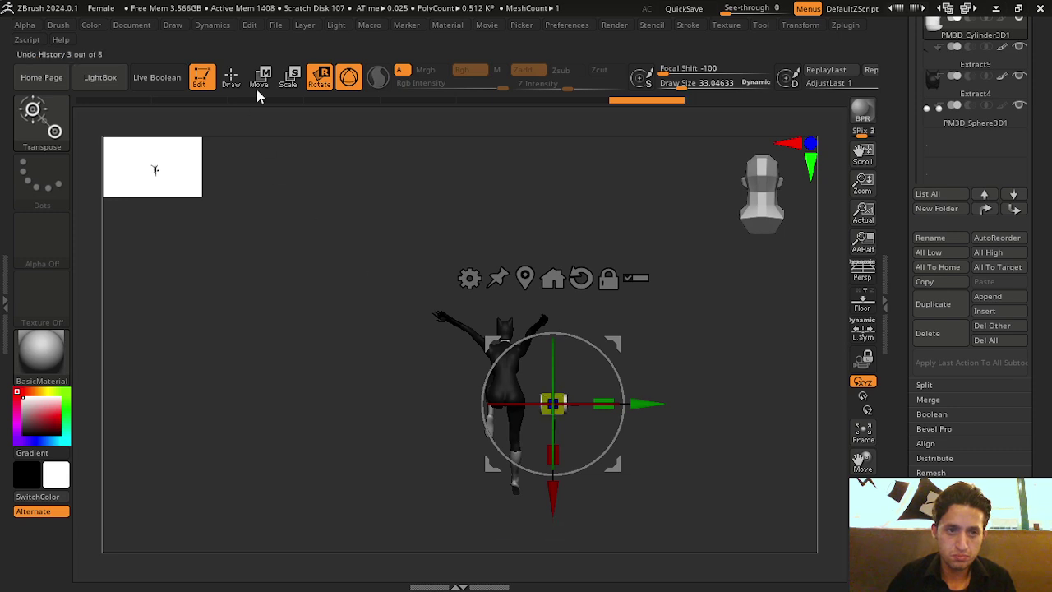
left_click(231, 76)
mouse_move(326, 140)
left_mouse_down()
mouse_move(730, 348)
mouse_move(741, 332)
left_mouse_up()
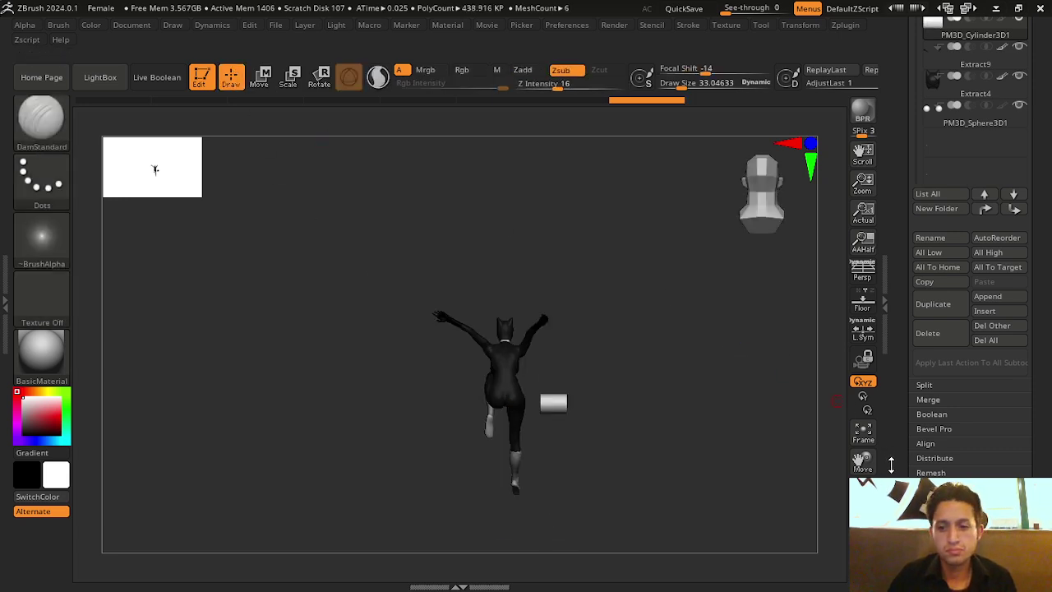
mouse_move(862, 182)
left_mouse_down()
mouse_move(862, 444)
mouse_move(756, 416)
mouse_move(697, 322)
left_mouse_up()
key("e")
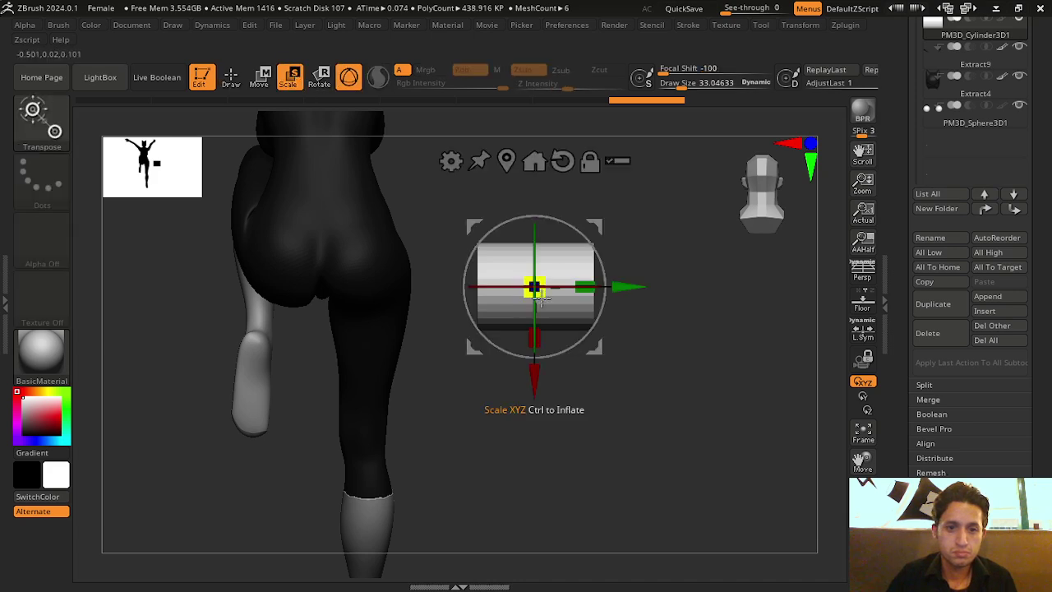
left_click_drag(535, 289, 536, 289)
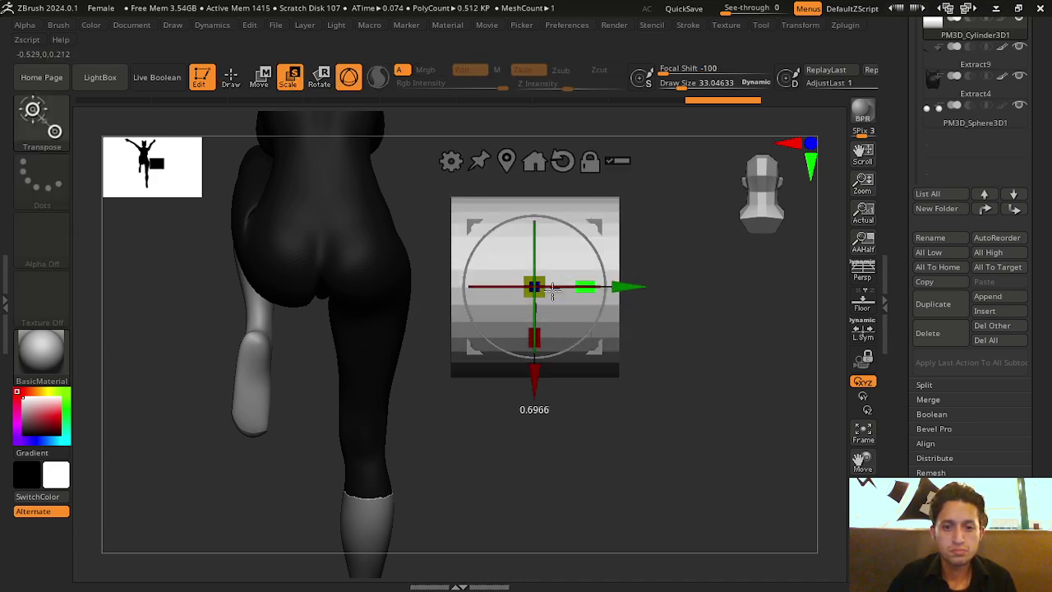
mouse_move(641, 386)
left_mouse_down()
mouse_move(572, 355)
mouse_move(709, 380)
mouse_move(800, 371)
left_mouse_up()
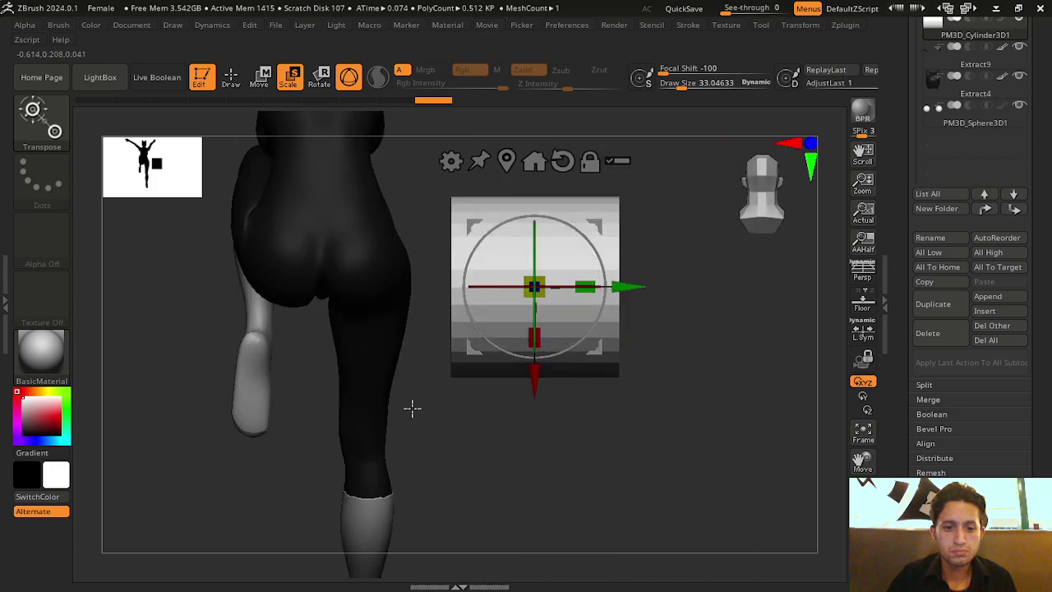
left_click(231, 75)
Select the Extract11 subtool, set the main colour to black and frame the figure
left_click(369, 369, "alt")
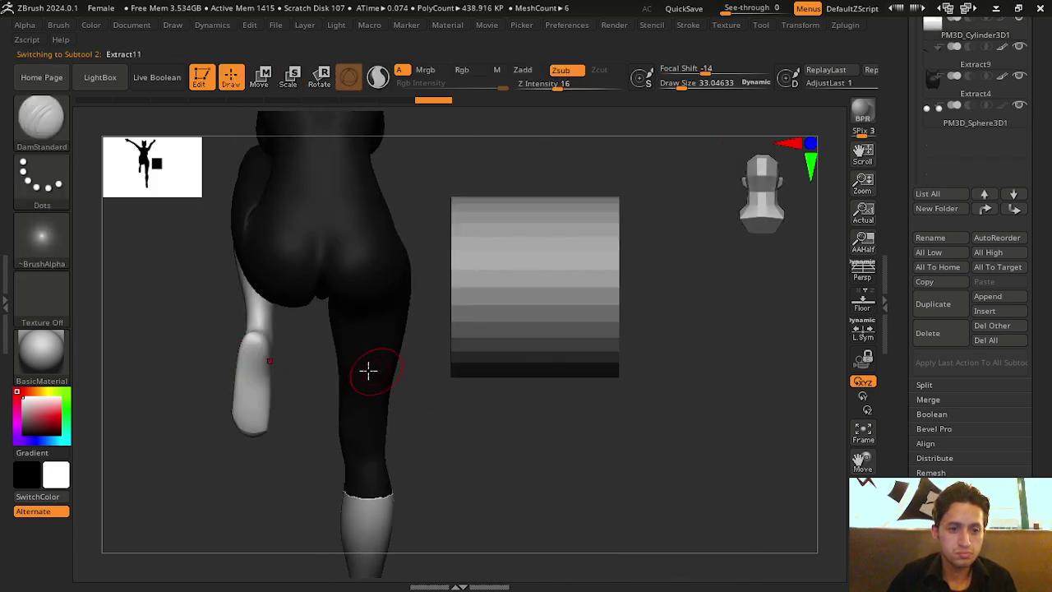
left_click_drag(56, 415, 13, 436)
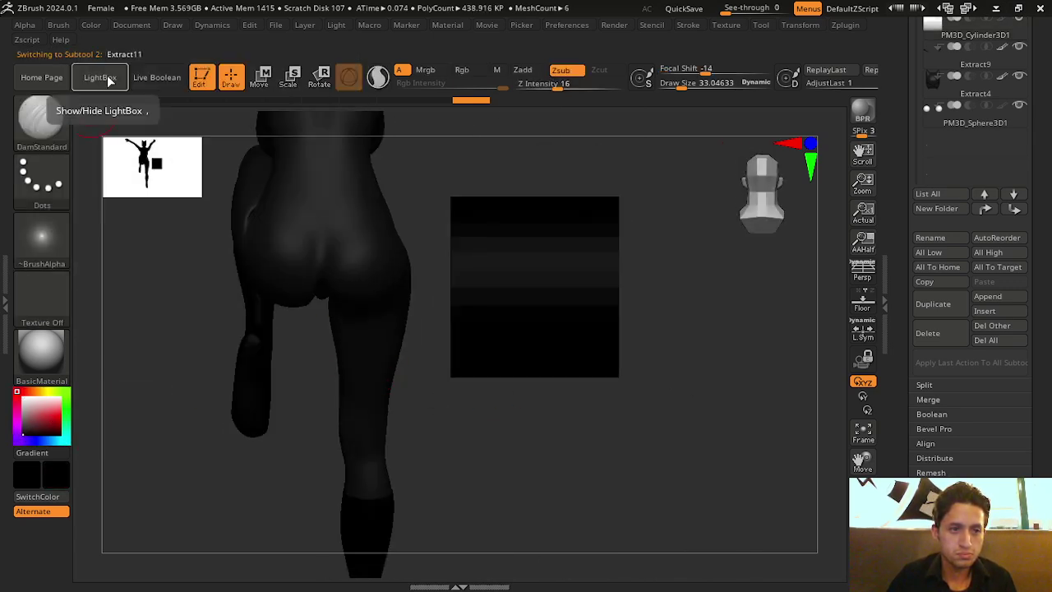
left_click(90, 25)
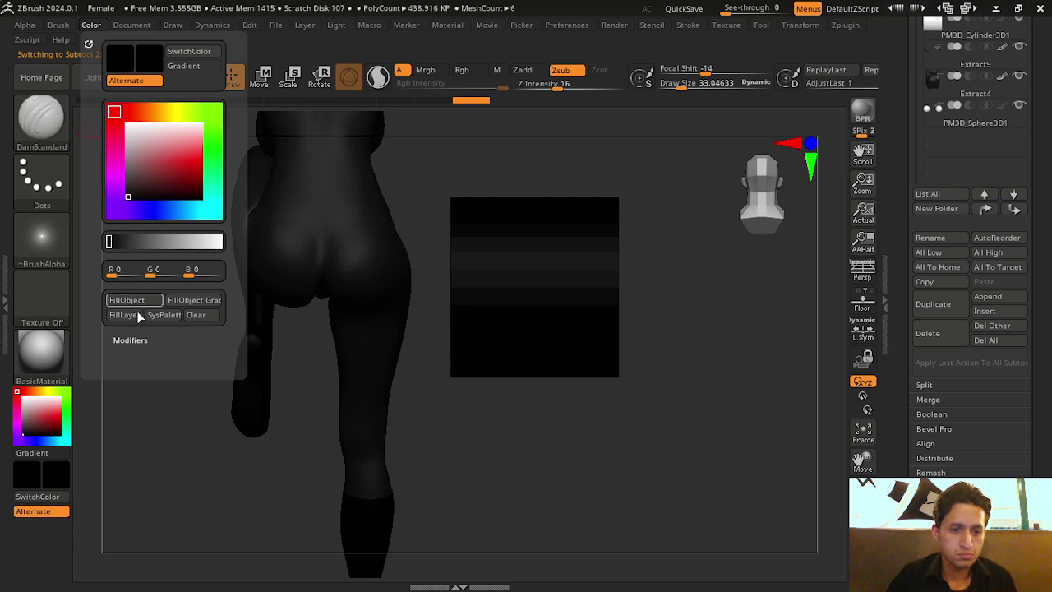
left_click_drag(534, 475, 188, 411)
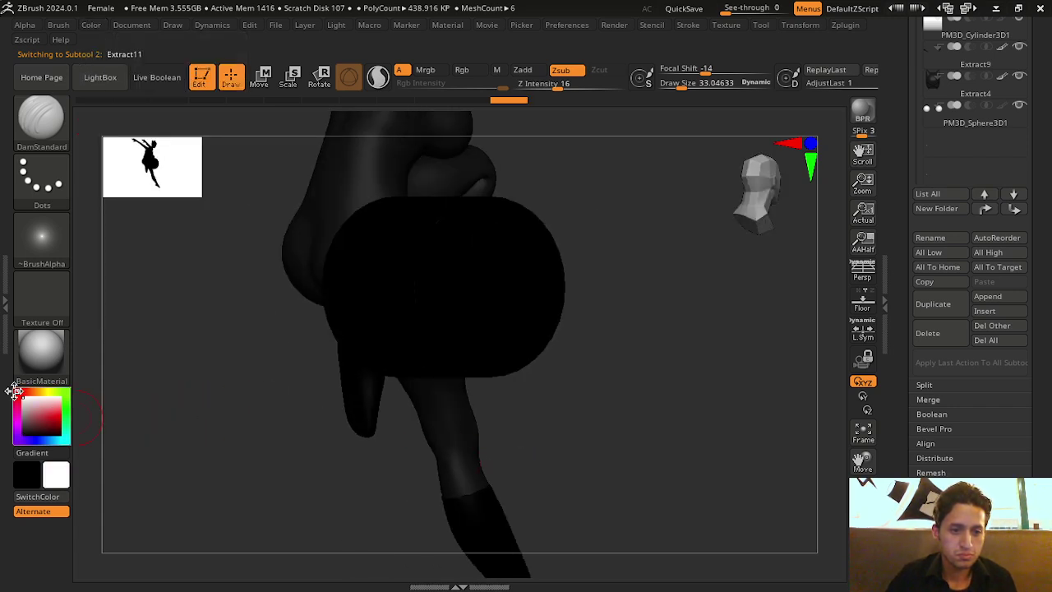
left_click_drag(598, 404, 521, 411)
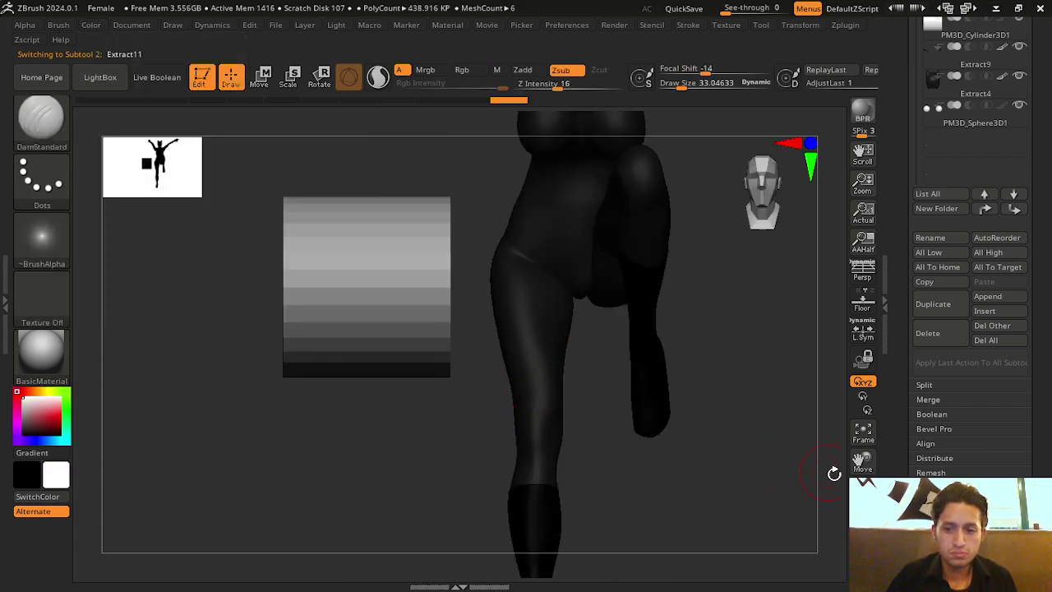
left_click(863, 431)
left_click_drag(835, 423, 775, 413)
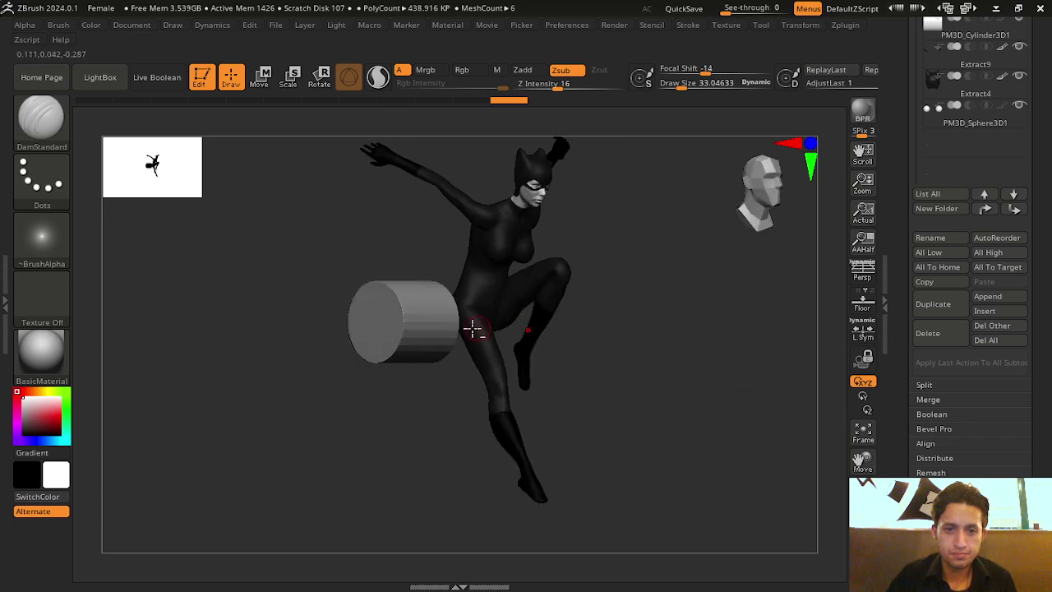
Select the cylinder subtool in a front view and bring up the full brush palette
left_click(420, 328, "alt")
left_click_drag(625, 376, 669, 387, "shift")
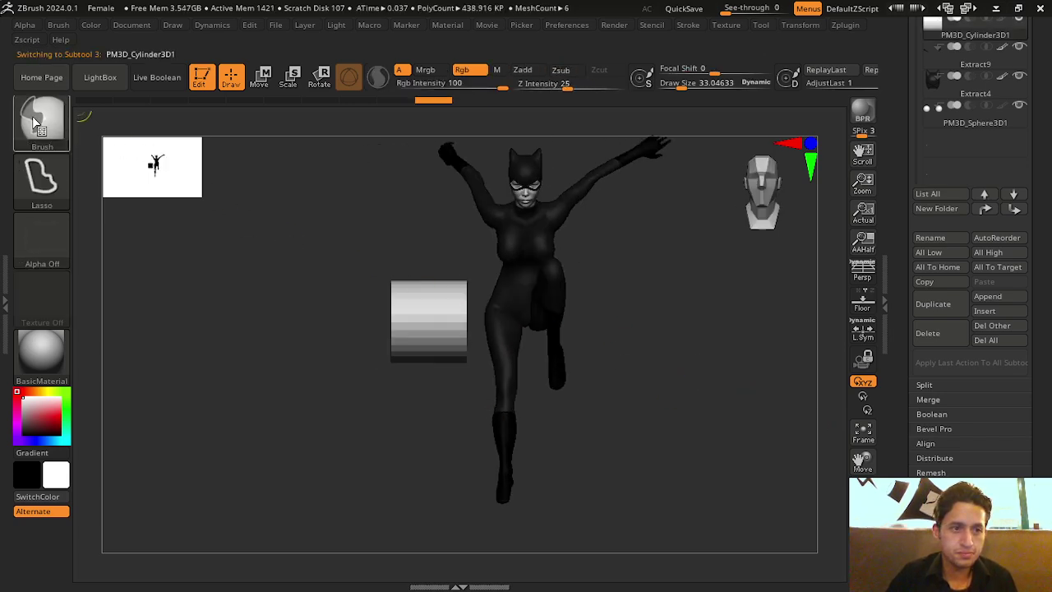
key("ctrl+b")
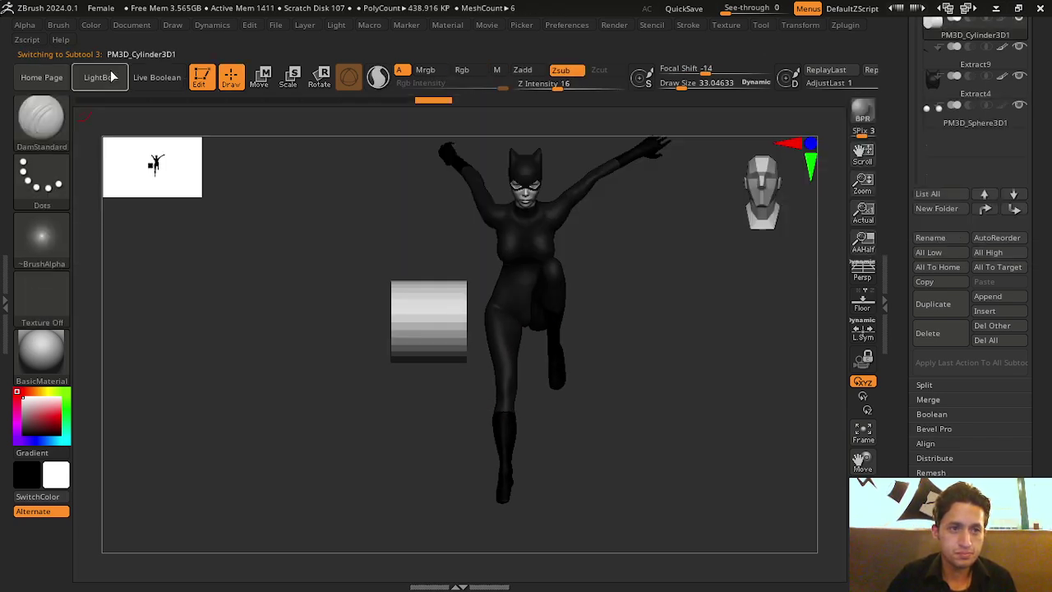
left_click(112, 81)
left_click(111, 82)
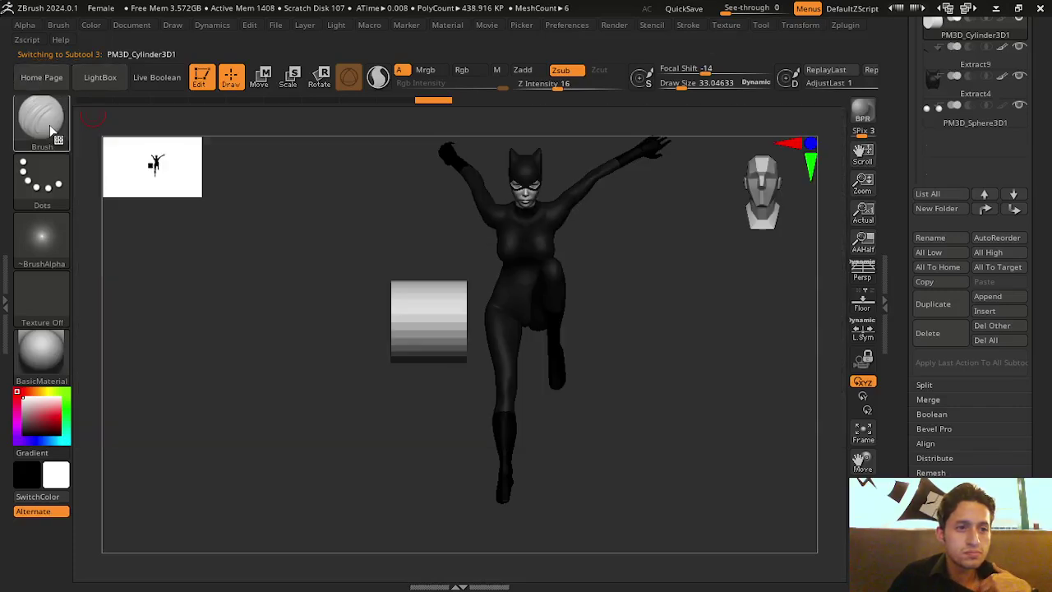
key("b")
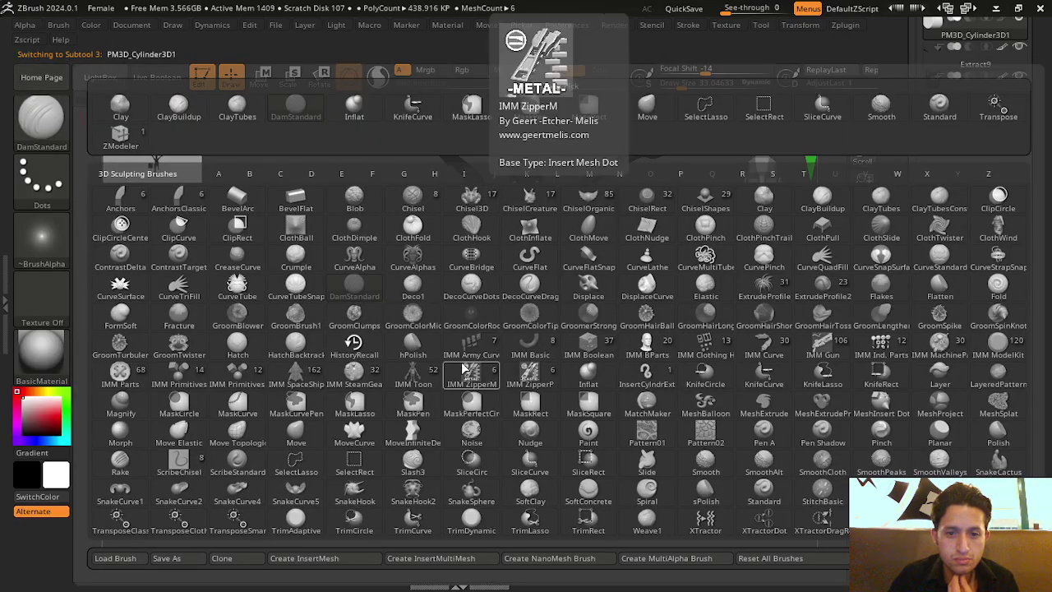
Draw a CurveTube ring around the cylinder and rebuild it thinner at size about 15
left_click(237, 285)
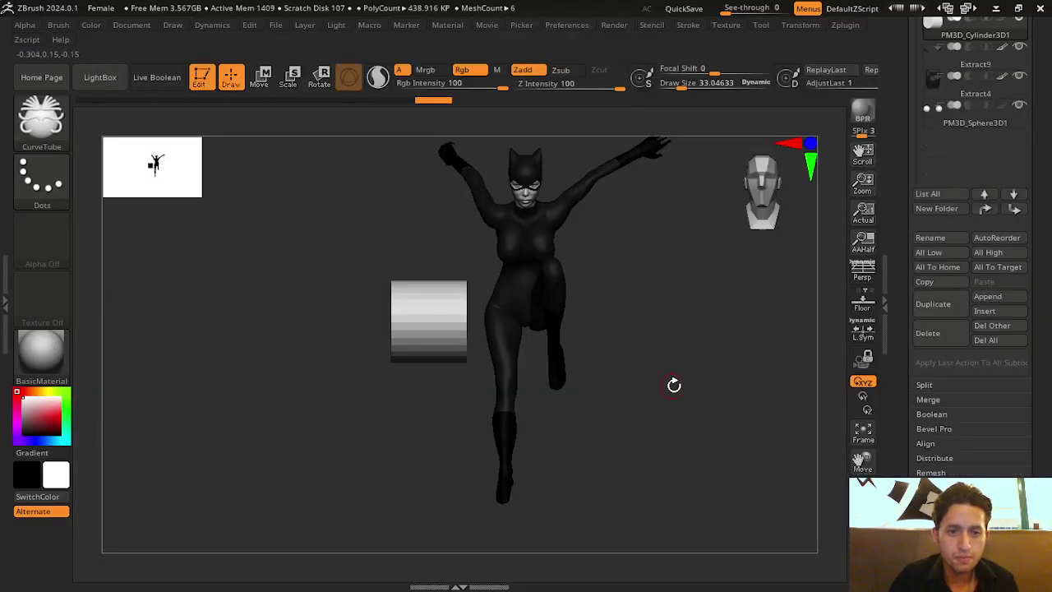
scroll(460, 326, "up", 3)
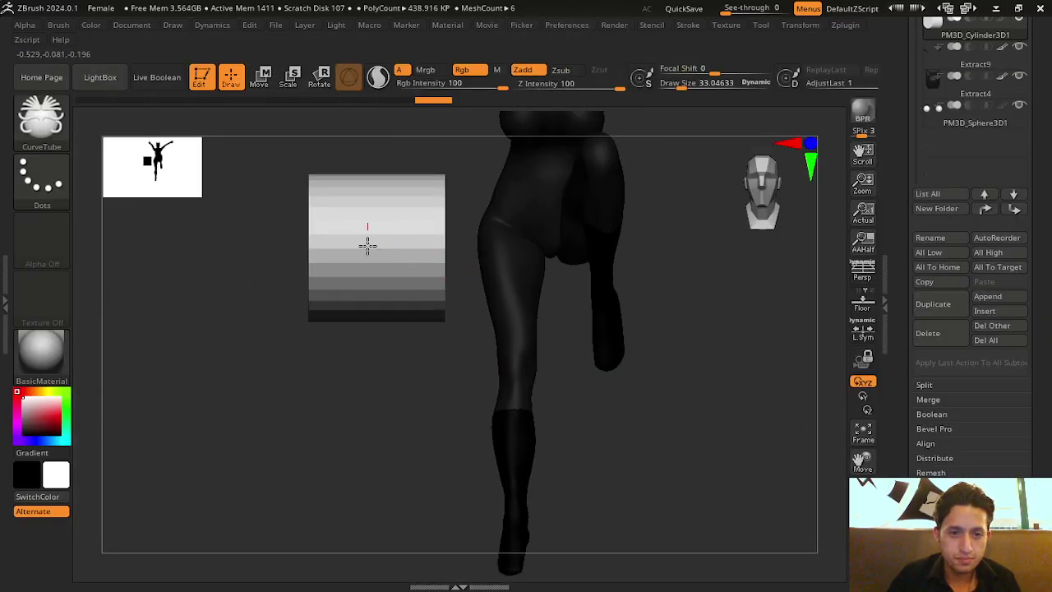
mouse_move(367, 200)
left_mouse_down()
mouse_move(373, 380)
mouse_move(573, 408)
mouse_move(641, 312)
left_mouse_up()
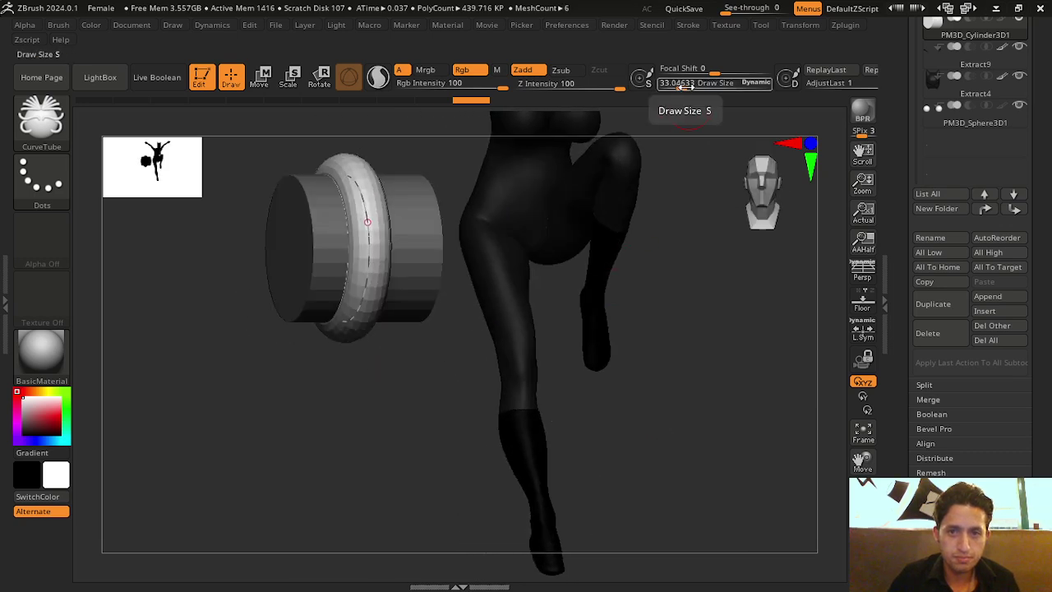
left_click_drag(682, 87, 667, 87)
left_click(456, 194)
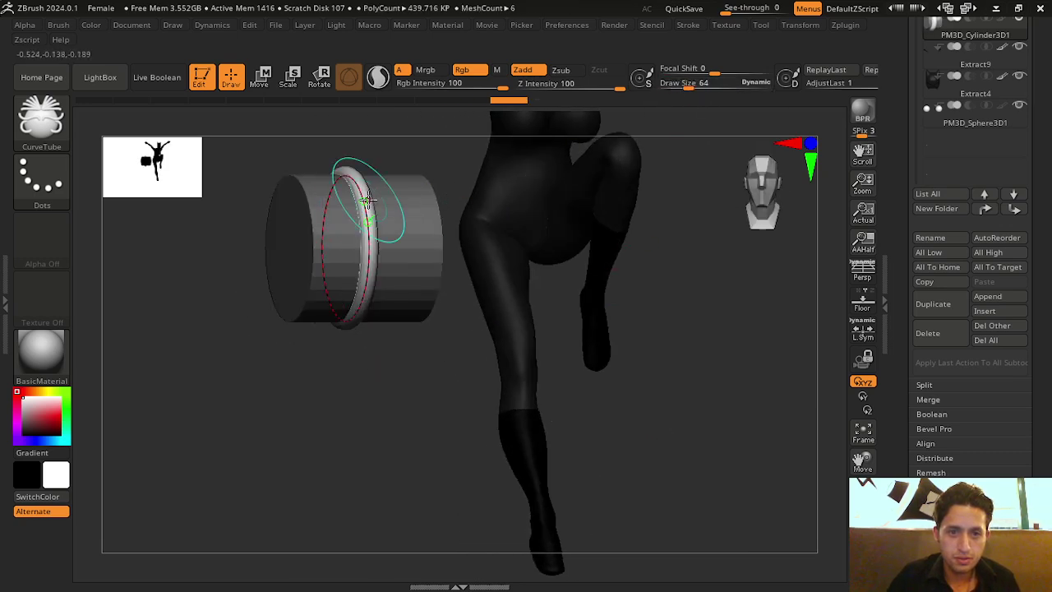
left_click_drag(678, 88, 675, 89)
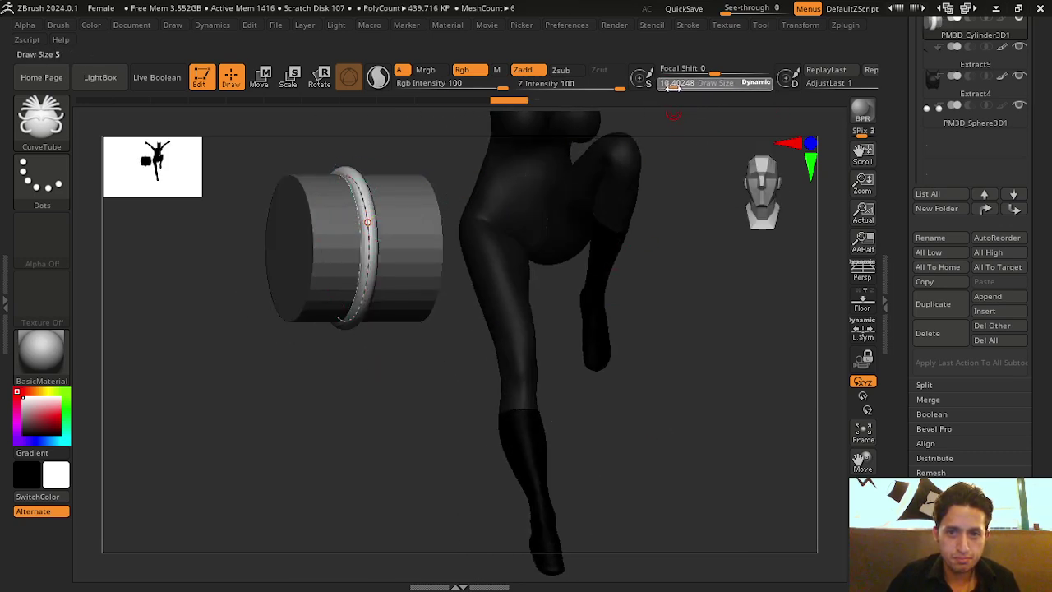
Rebuild the ring around the cylinder rim at draw size 64 and reveal the Split options
mouse_move(629, 334)
left_mouse_down("shift")
mouse_move(713, 345)
mouse_move(655, 337)
mouse_move(608, 348)
mouse_move(650, 345)
mouse_move(612, 355)
mouse_move(622, 354)
left_mouse_up("shift")
mouse_move(721, 367)
left_mouse_down("shift")
mouse_move(723, 228)
mouse_move(579, 236)
left_mouse_up("shift")
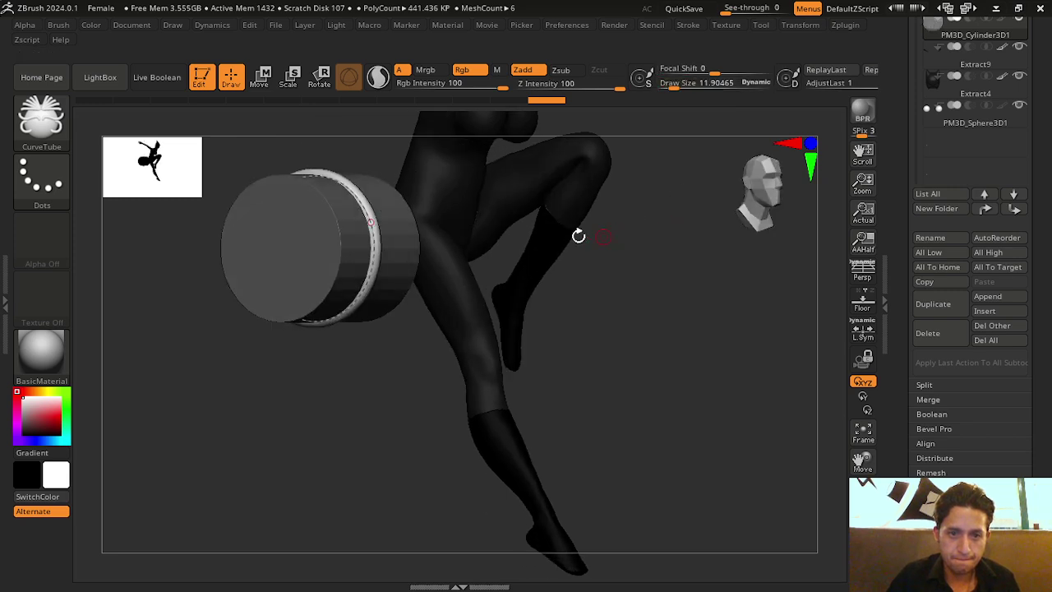
left_click(341, 185)
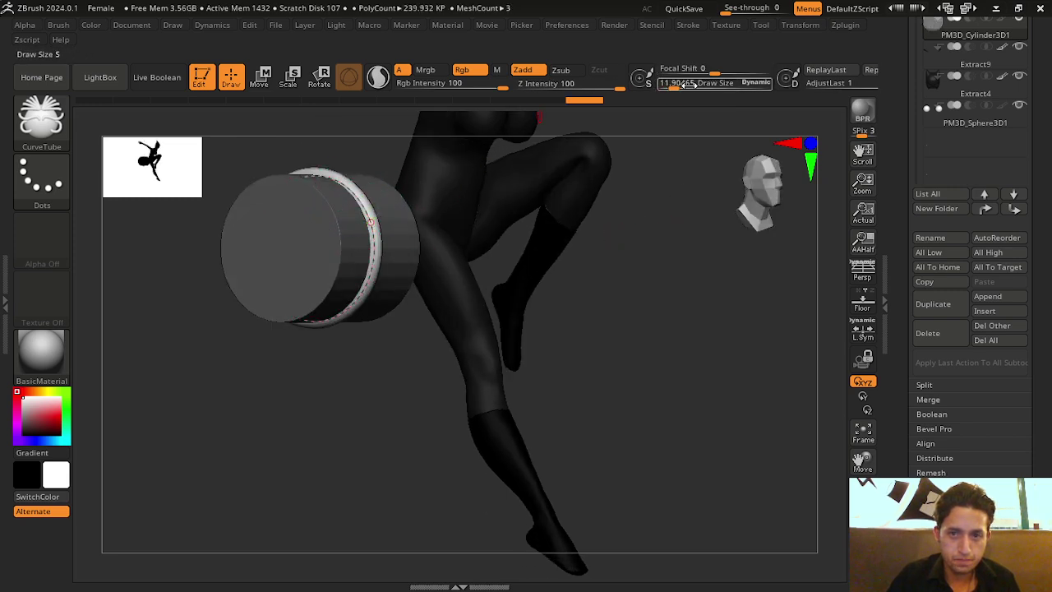
left_click_drag(687, 85, 703, 85)
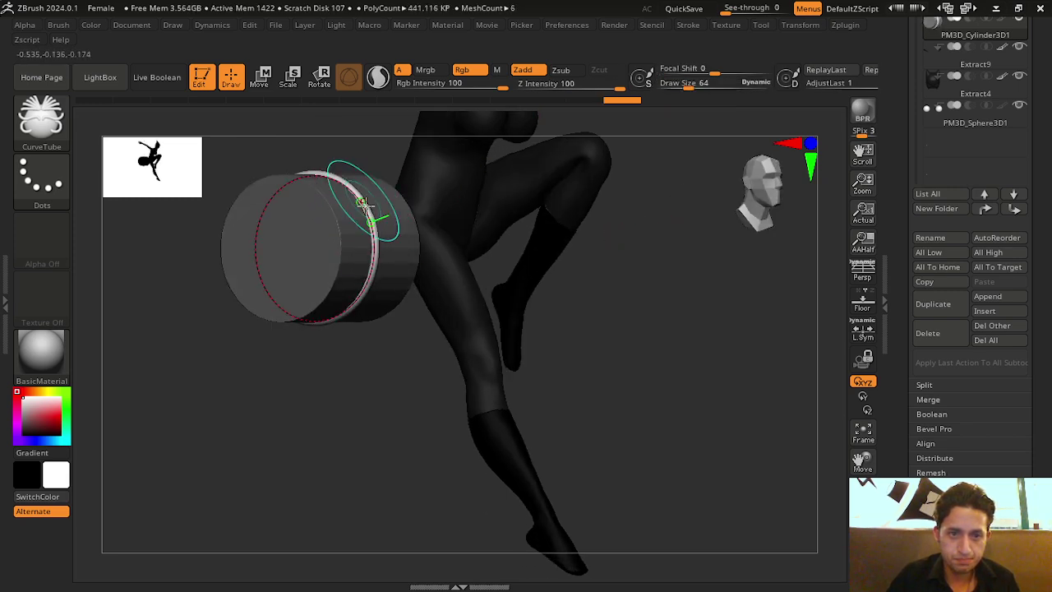
mouse_move(362, 202)
left_mouse_down()
mouse_move(625, 340)
mouse_move(430, 271)
mouse_move(648, 394)
mouse_move(675, 386)
left_mouse_up()
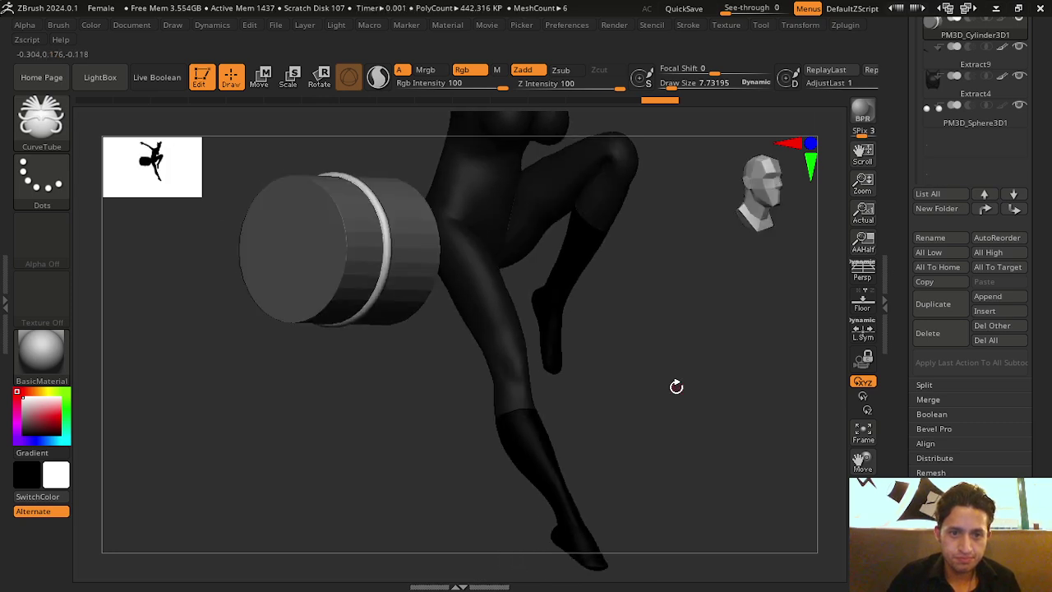
left_click(1010, 383)
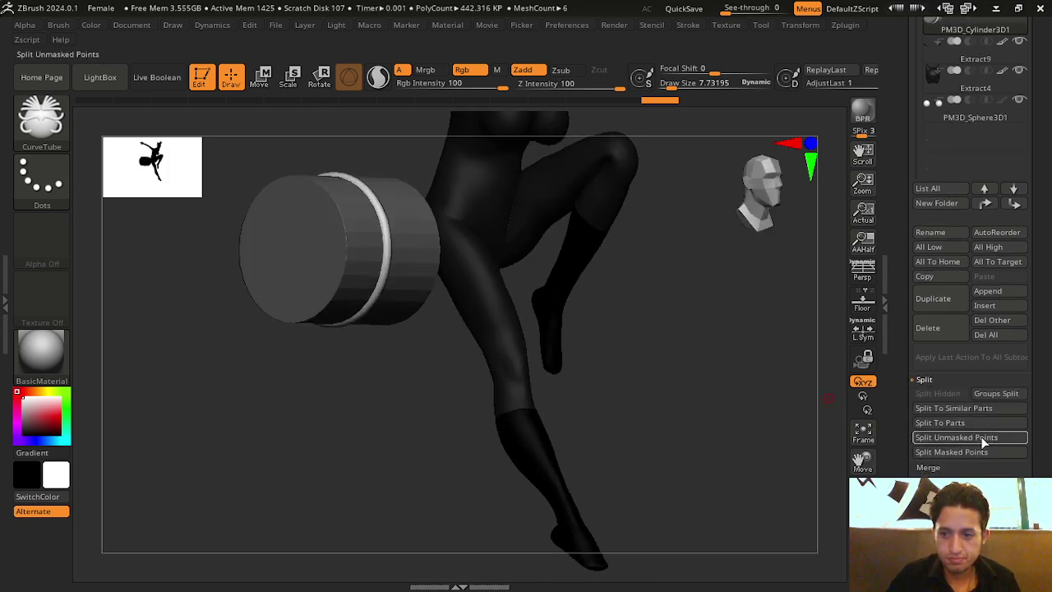
Split the ring into its own PM3D_Cylinder3D2 subtool, select it and move it to the hip
left_click(984, 443)
left_click_drag(681, 364, 596, 348)
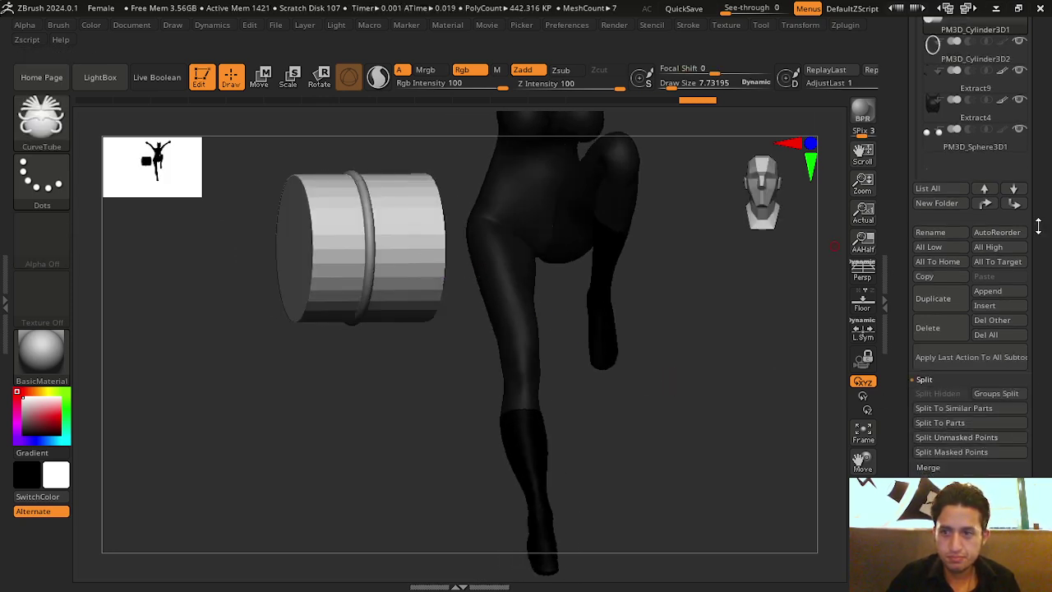
left_click_drag(1038, 226, 1038, 316)
left_click(1021, 111)
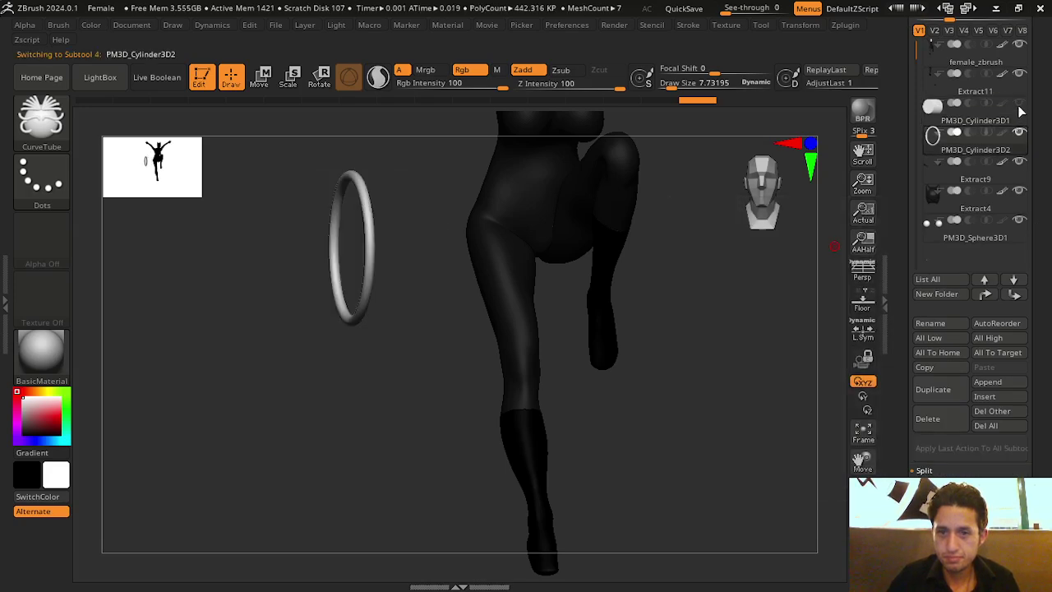
left_click_drag(671, 348, 674, 343)
left_click(41, 115)
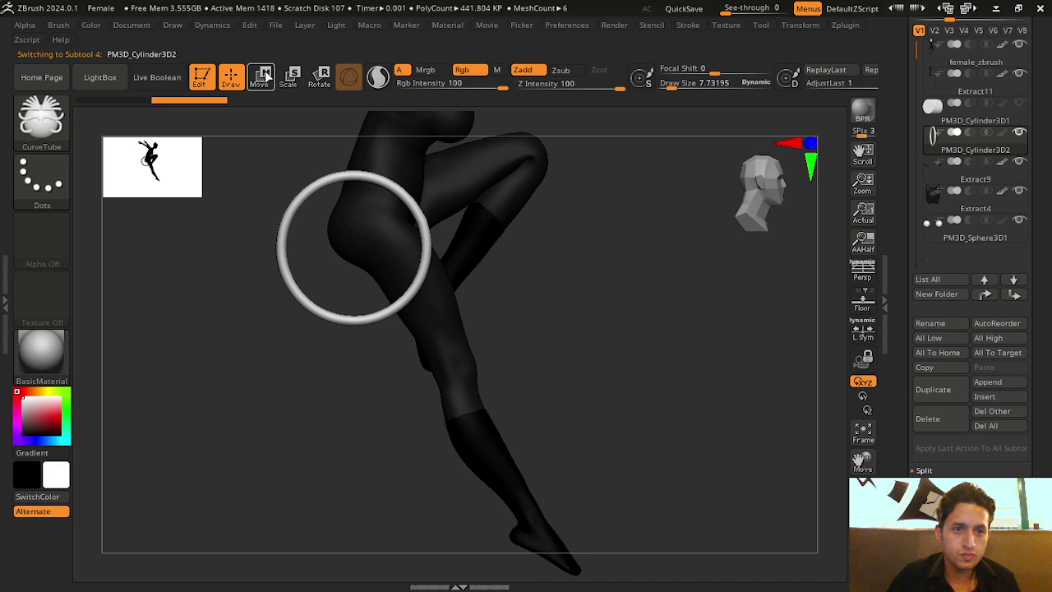
left_click(265, 76)
left_click_drag(625, 345, 450, 178)
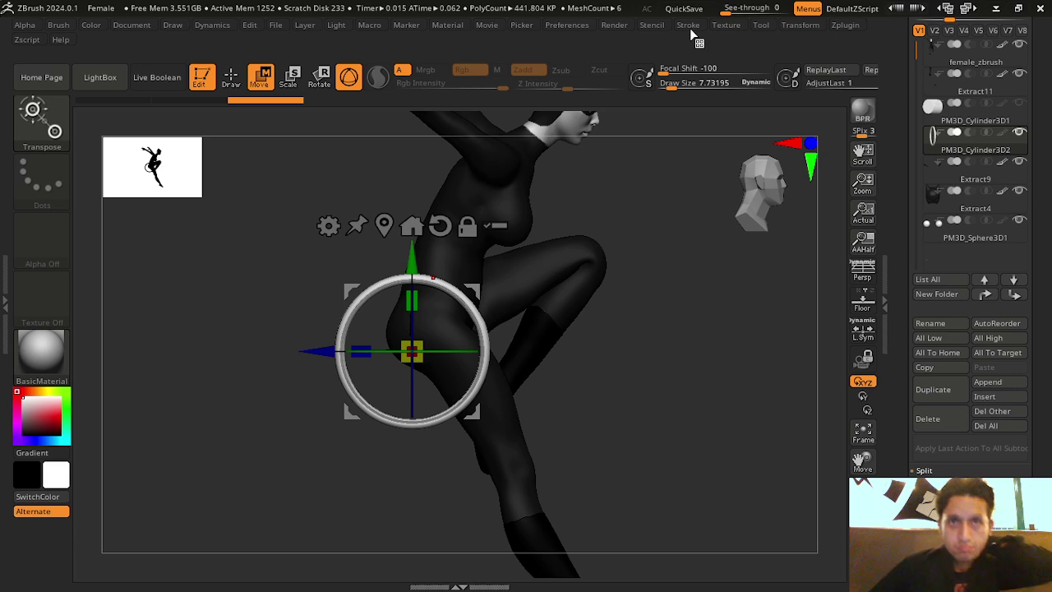
Scale the ring down slightly and move it along X to centre it on the thigh
mouse_move(663, 282)
left_mouse_down()
mouse_move(698, 296)
mouse_move(589, 356)
mouse_move(526, 359)
left_mouse_up()
left_click(412, 353)
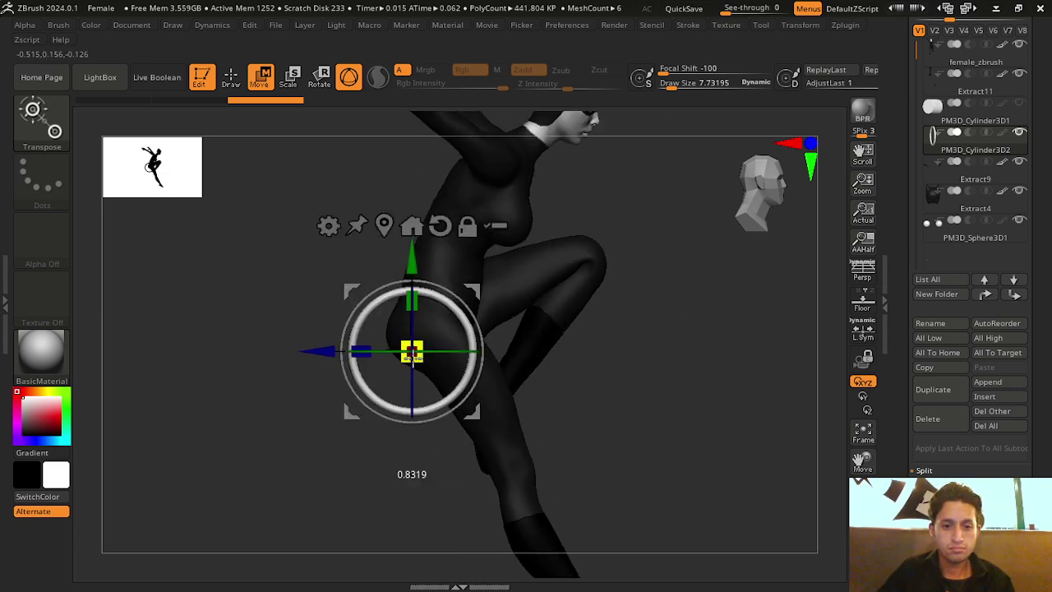
left_click(488, 305)
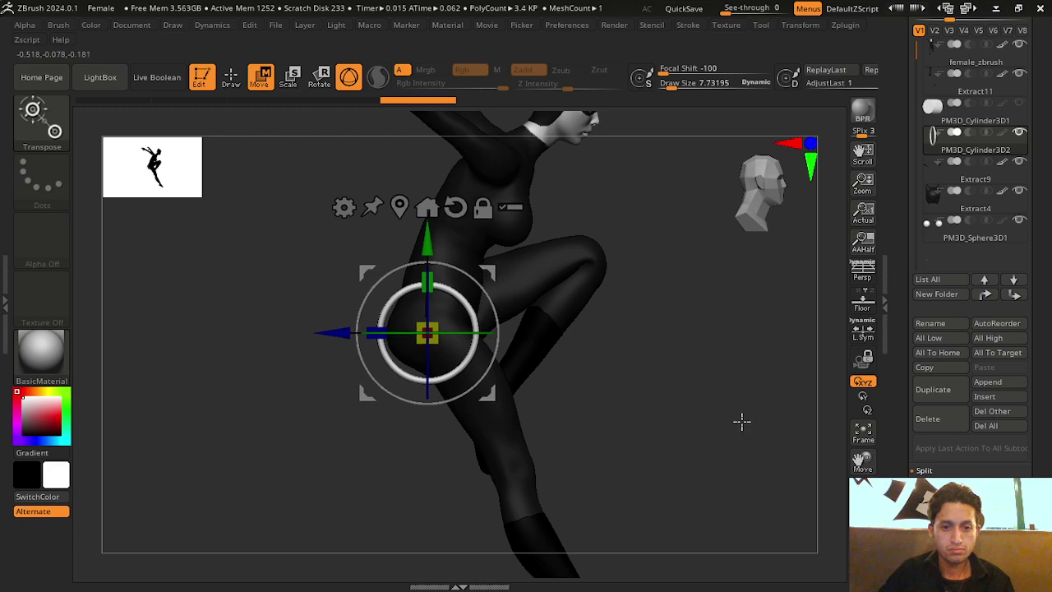
left_click_drag(742, 422, 693, 411)
mouse_move(531, 332)
left_mouse_down()
mouse_move(616, 334)
mouse_move(646, 321)
mouse_move(624, 301)
mouse_move(732, 335)
left_mouse_up()
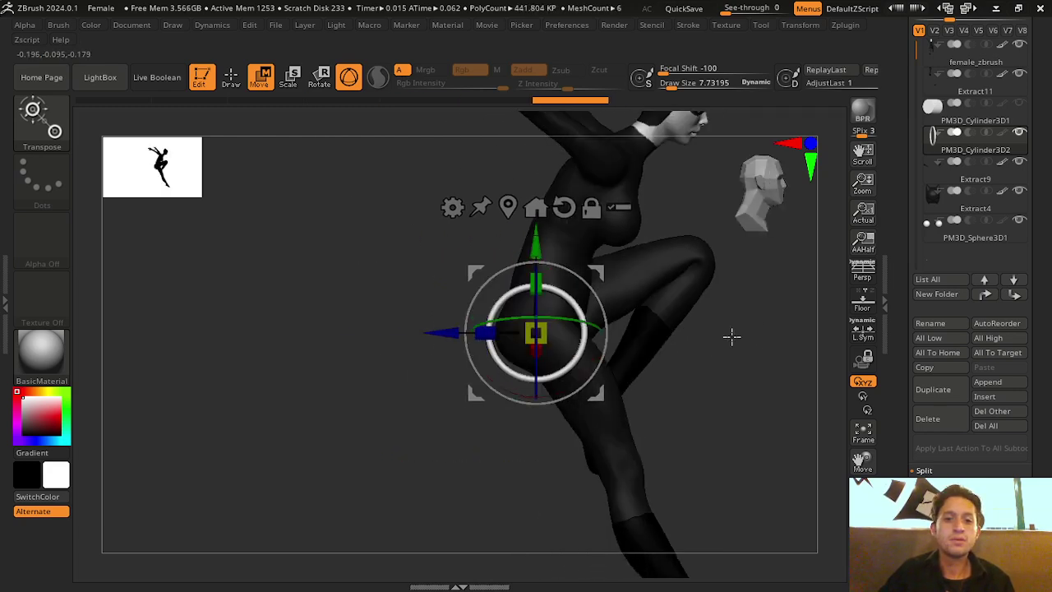
Squash the ring to 0.604 along one axis and tilt it to match the thigh's angle
left_click_drag(485, 332, 503, 331)
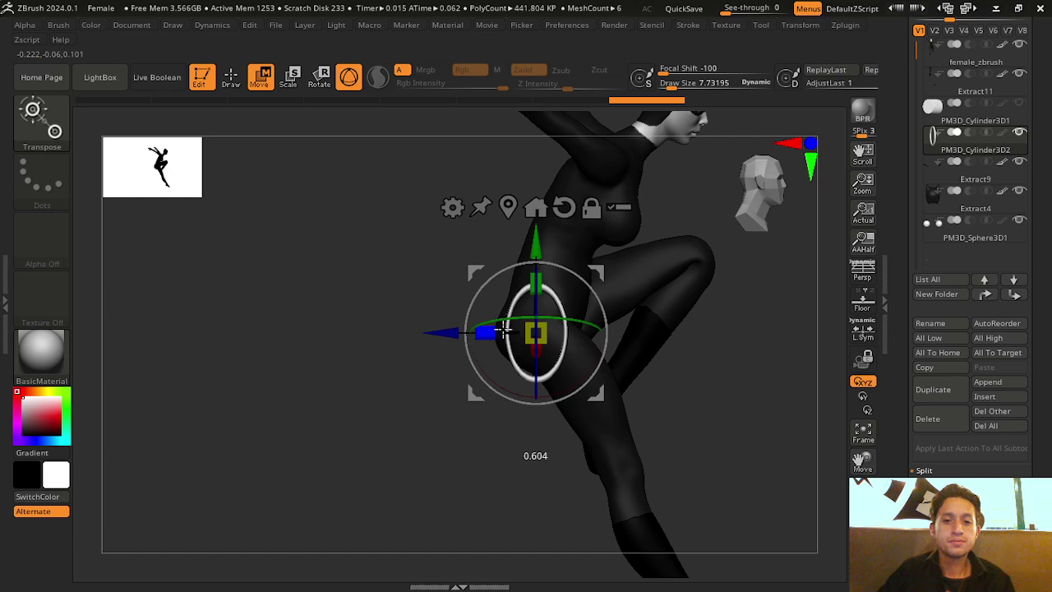
left_click_drag(721, 400, 715, 404)
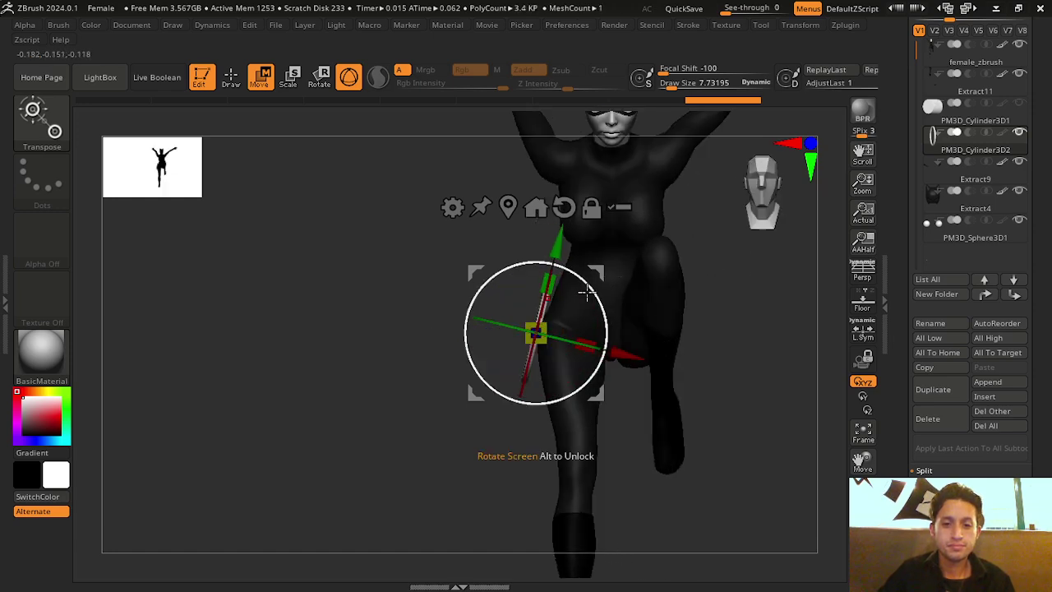
mouse_move(587, 291)
left_mouse_down()
mouse_move(476, 386)
mouse_move(518, 402)
left_mouse_up()
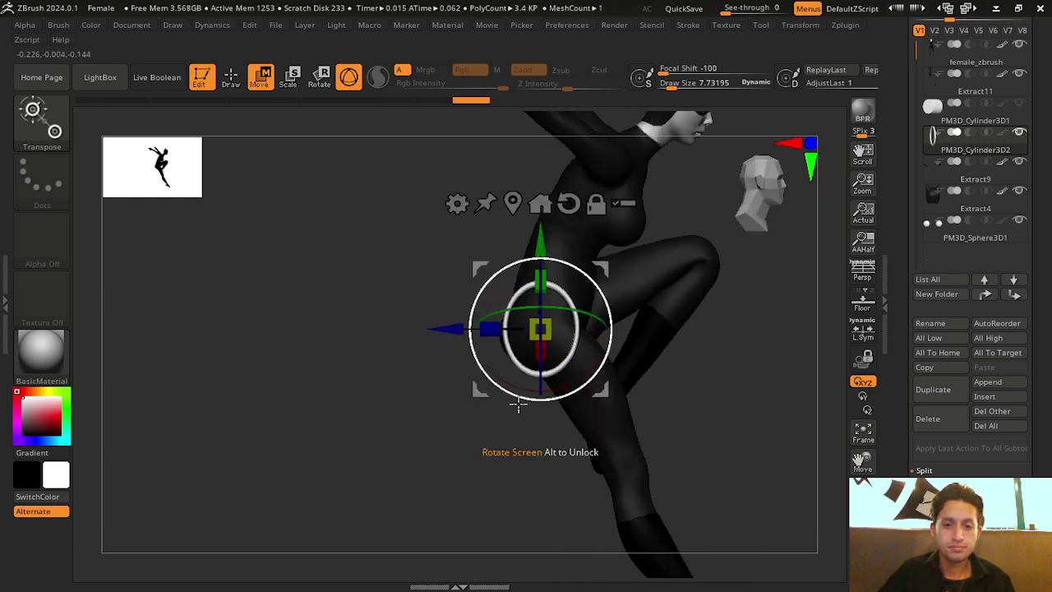
left_click_drag(723, 378, 693, 324)
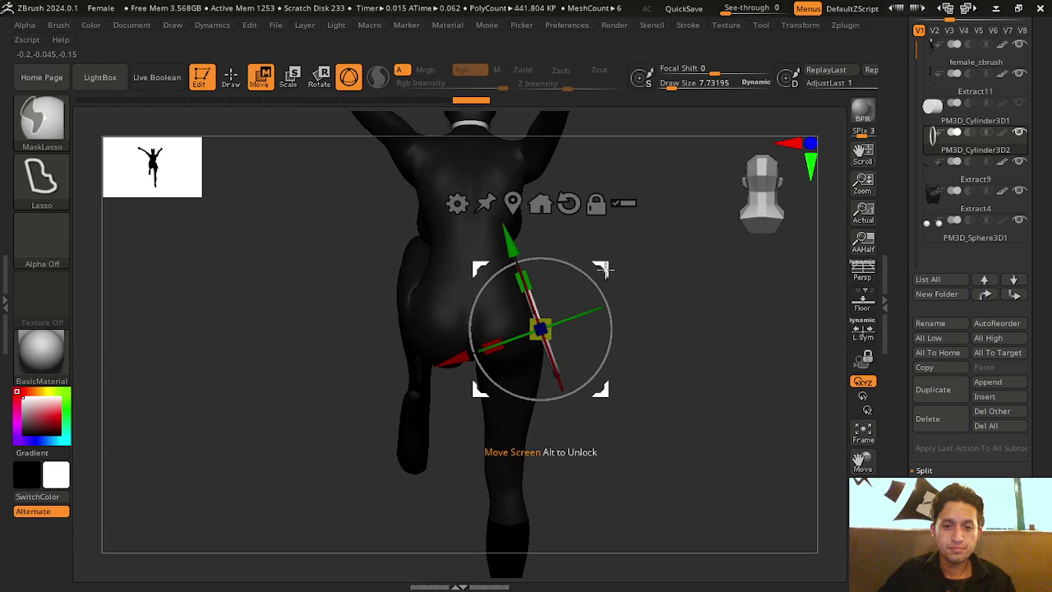
mouse_move(602, 269)
left_mouse_down()
mouse_move(579, 386)
mouse_move(652, 343)
mouse_move(652, 353)
mouse_move(628, 328)
mouse_move(639, 284)
left_mouse_up()
With the Move brush at Draw Size about 94, push the ring to follow the thigh's contour
left_click(231, 76)
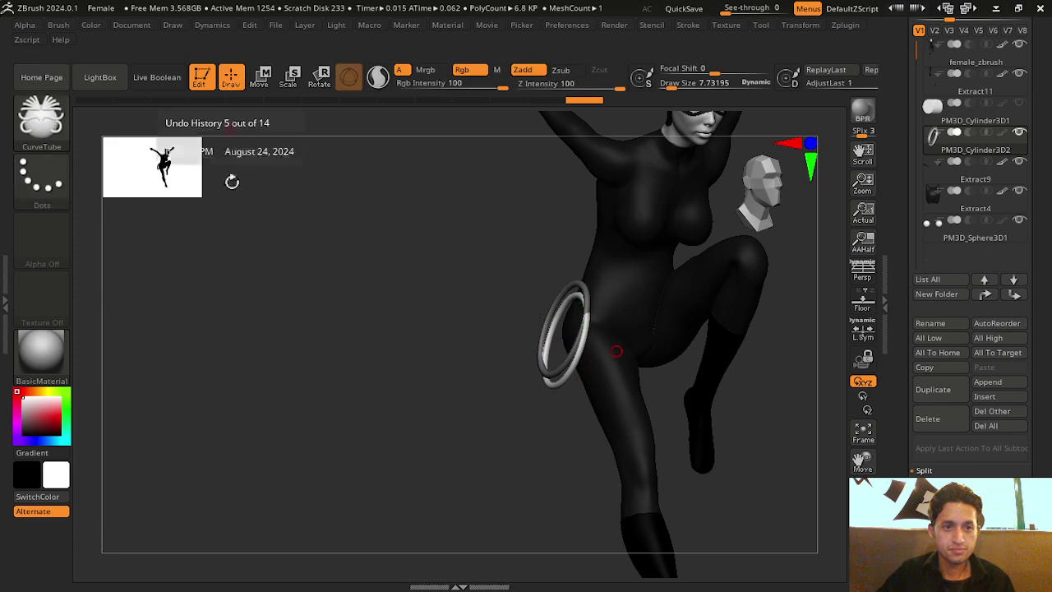
left_click_drag(228, 178, 279, 249)
key("b")
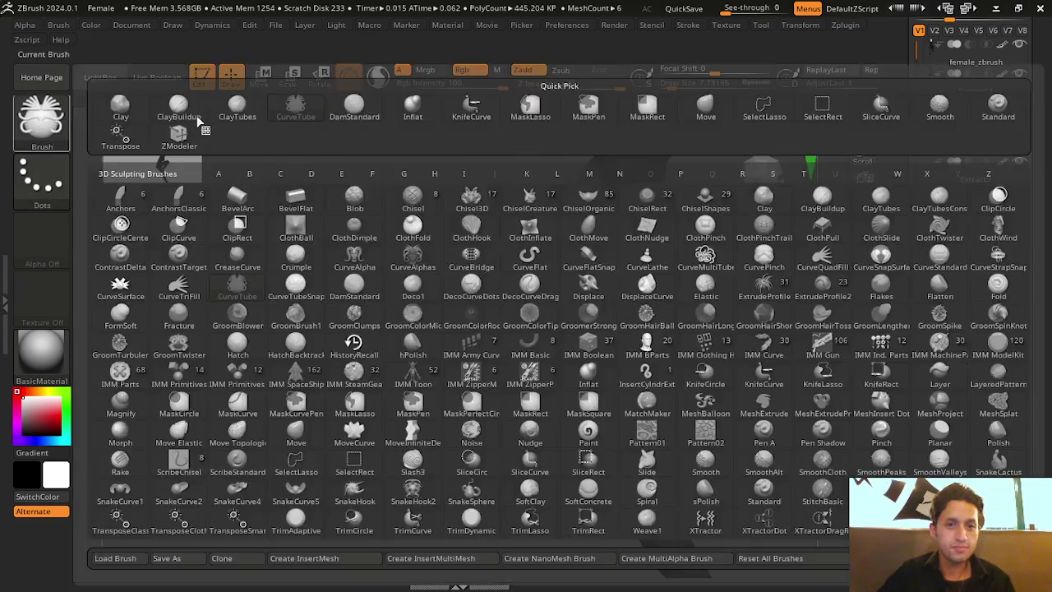
left_click(690, 105)
left_click_drag(691, 106, 680, 162)
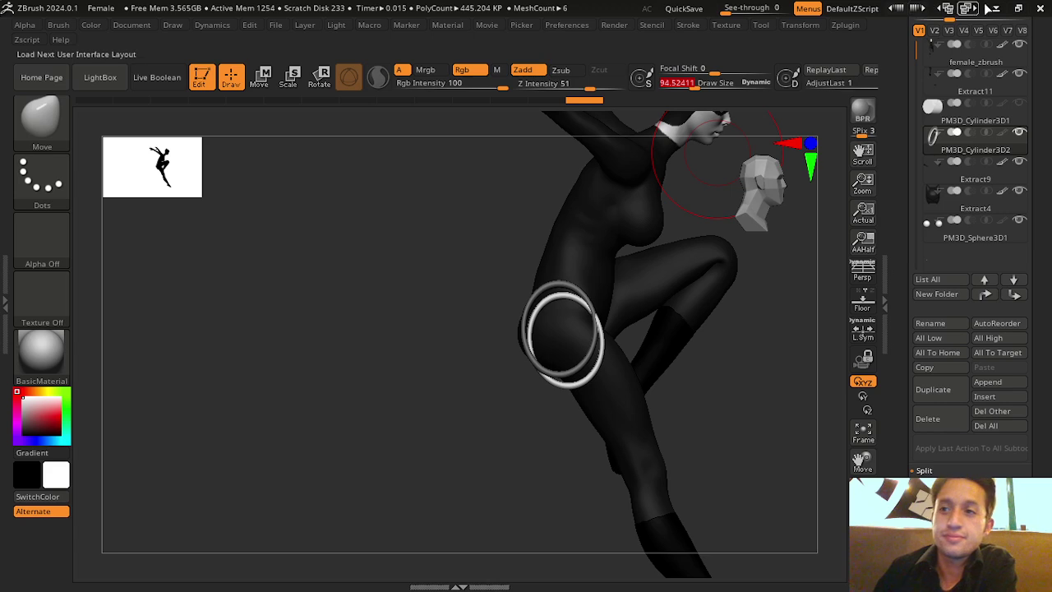
left_click_drag(547, 300, 530, 337)
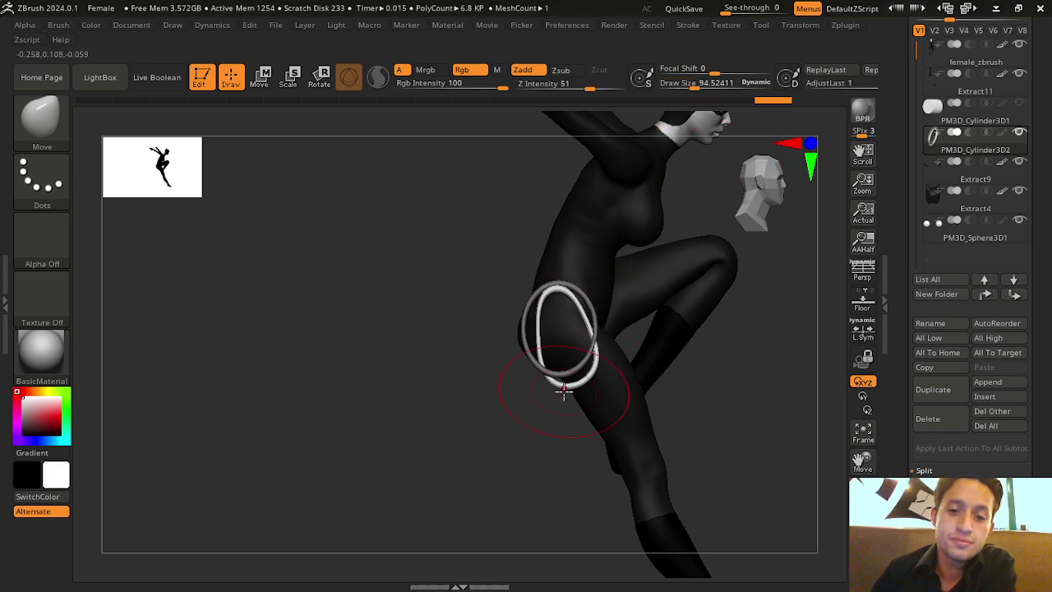
Round the ring into an egg shape hugging the thigh, checking from several angles
mouse_move(728, 397)
left_mouse_down()
mouse_move(591, 386)
mouse_move(521, 435)
mouse_move(601, 348)
left_mouse_up()
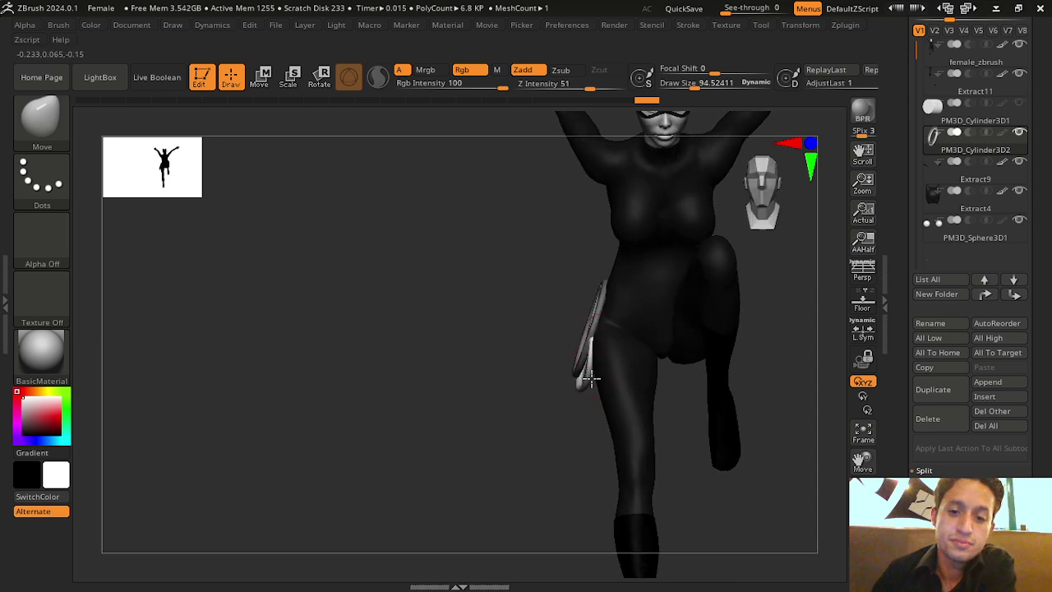
mouse_move(534, 400)
left_mouse_down()
mouse_move(604, 408)
mouse_move(573, 380)
mouse_move(570, 340)
mouse_move(683, 340)
mouse_move(688, 359)
left_mouse_up()
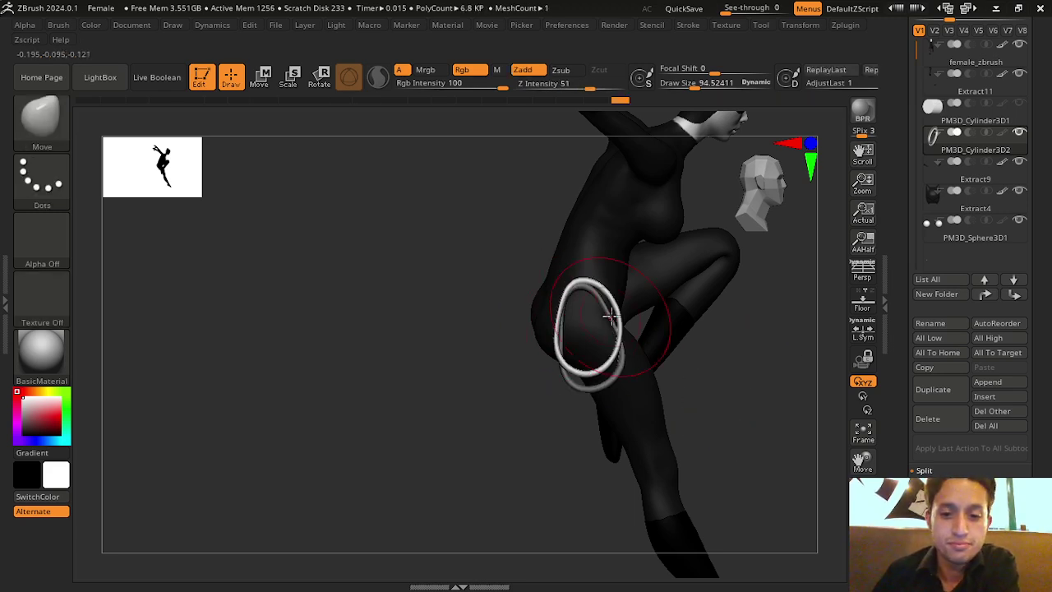
left_click_drag(611, 318, 597, 292)
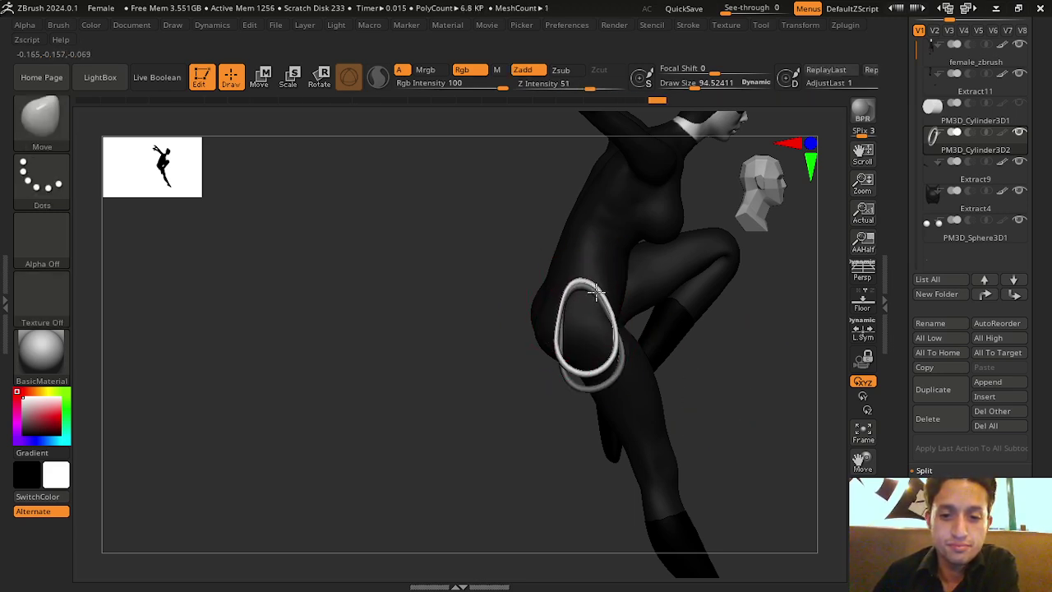
left_click_drag(718, 394, 633, 345)
left_click_drag(535, 362, 510, 351)
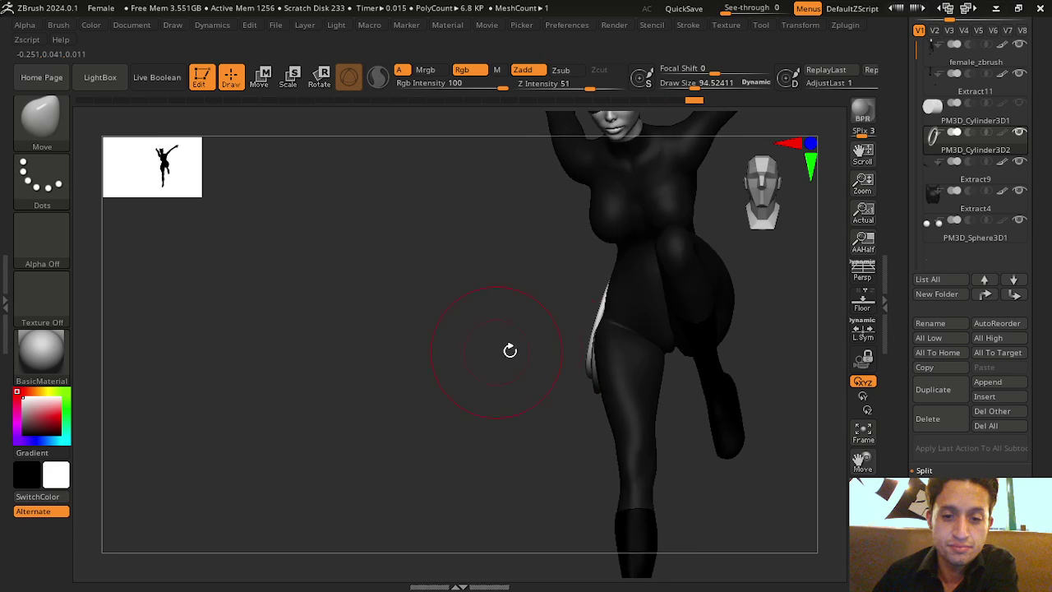
mouse_move(578, 362)
left_mouse_down()
mouse_move(588, 364)
mouse_move(550, 387)
mouse_move(650, 406)
mouse_move(592, 349)
left_mouse_up()
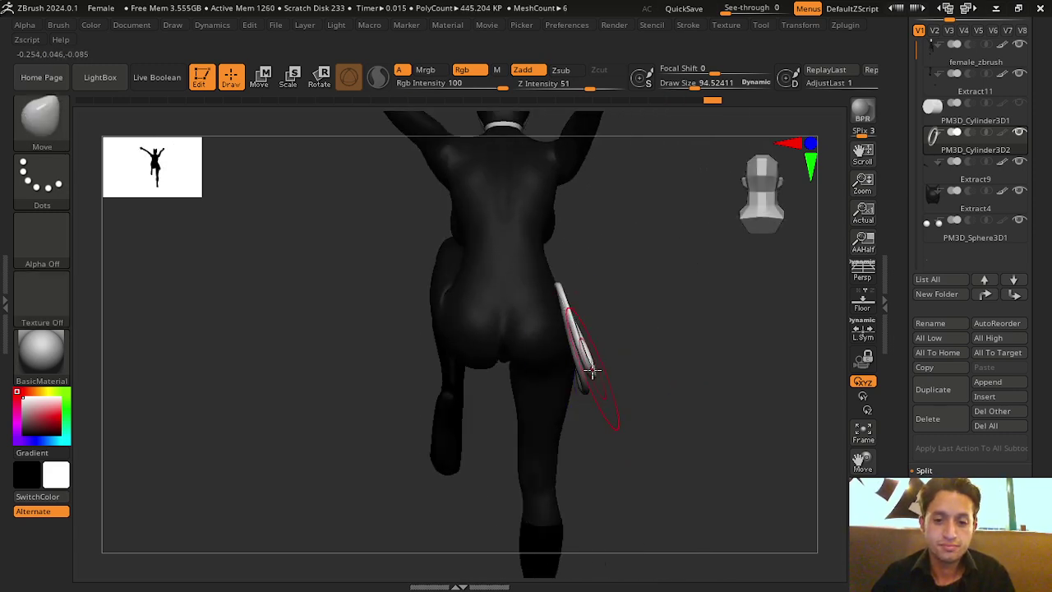
Orbit around the figure to inspect the fitted ring, then bring OBS to the front
left_click_drag(683, 359, 592, 305)
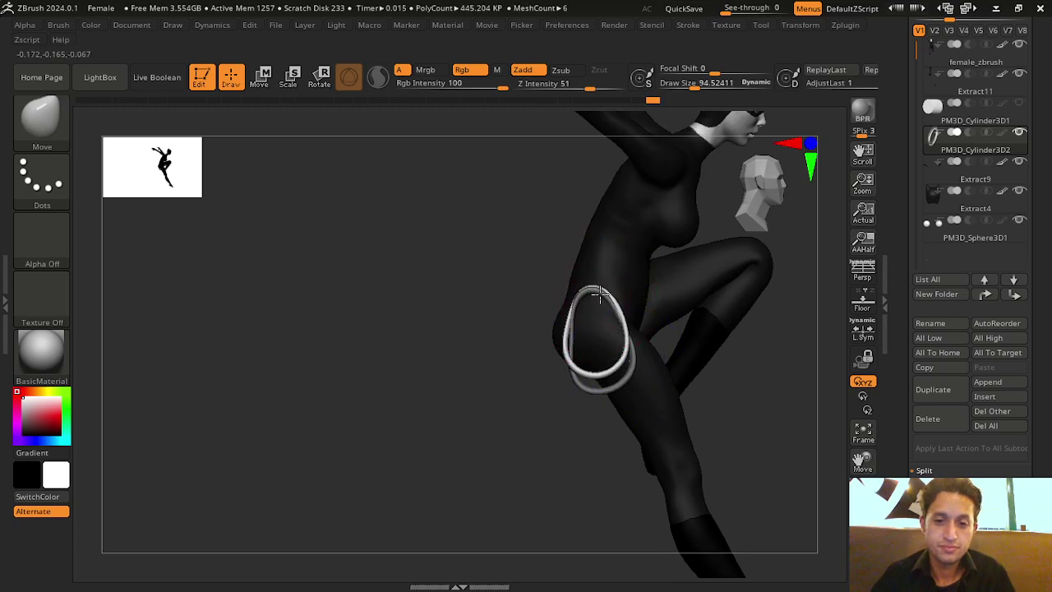
mouse_move(724, 376)
left_mouse_down()
mouse_move(676, 404)
mouse_move(624, 291)
left_mouse_up()
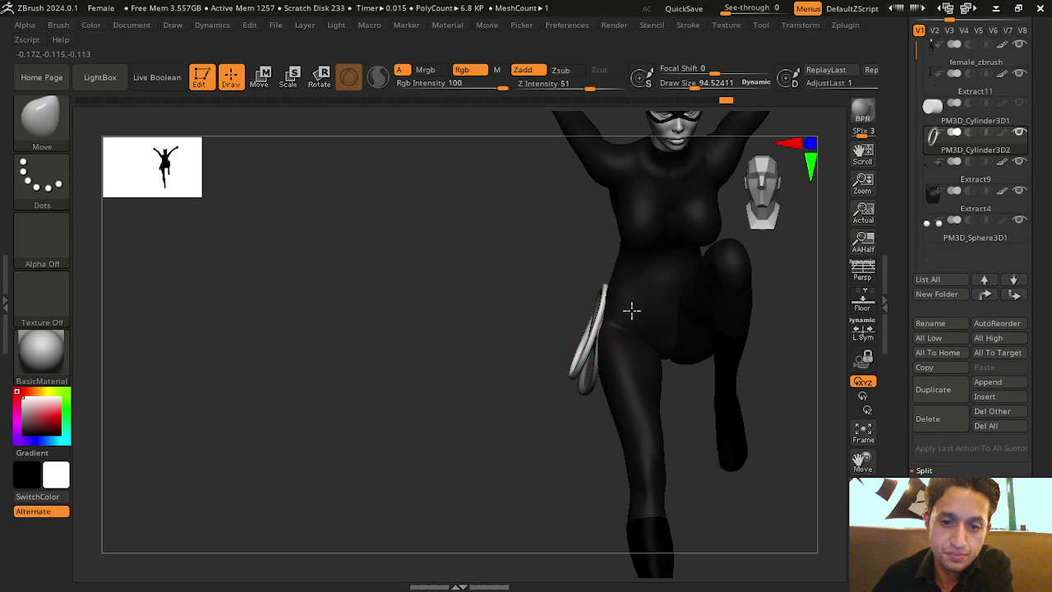
left_click_drag(420, 348, 763, 351)
key("alt+Tab")
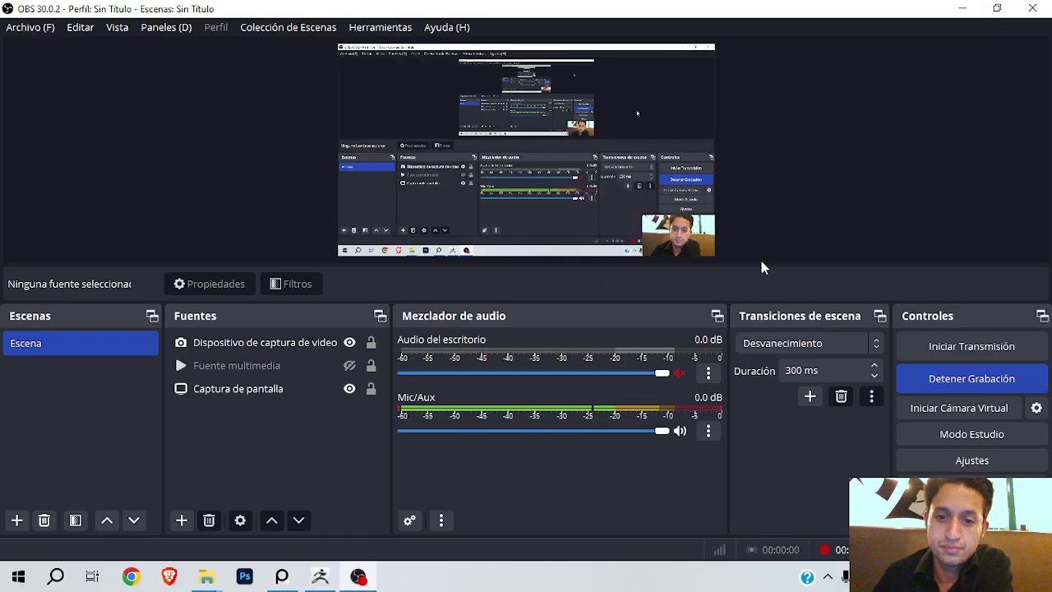